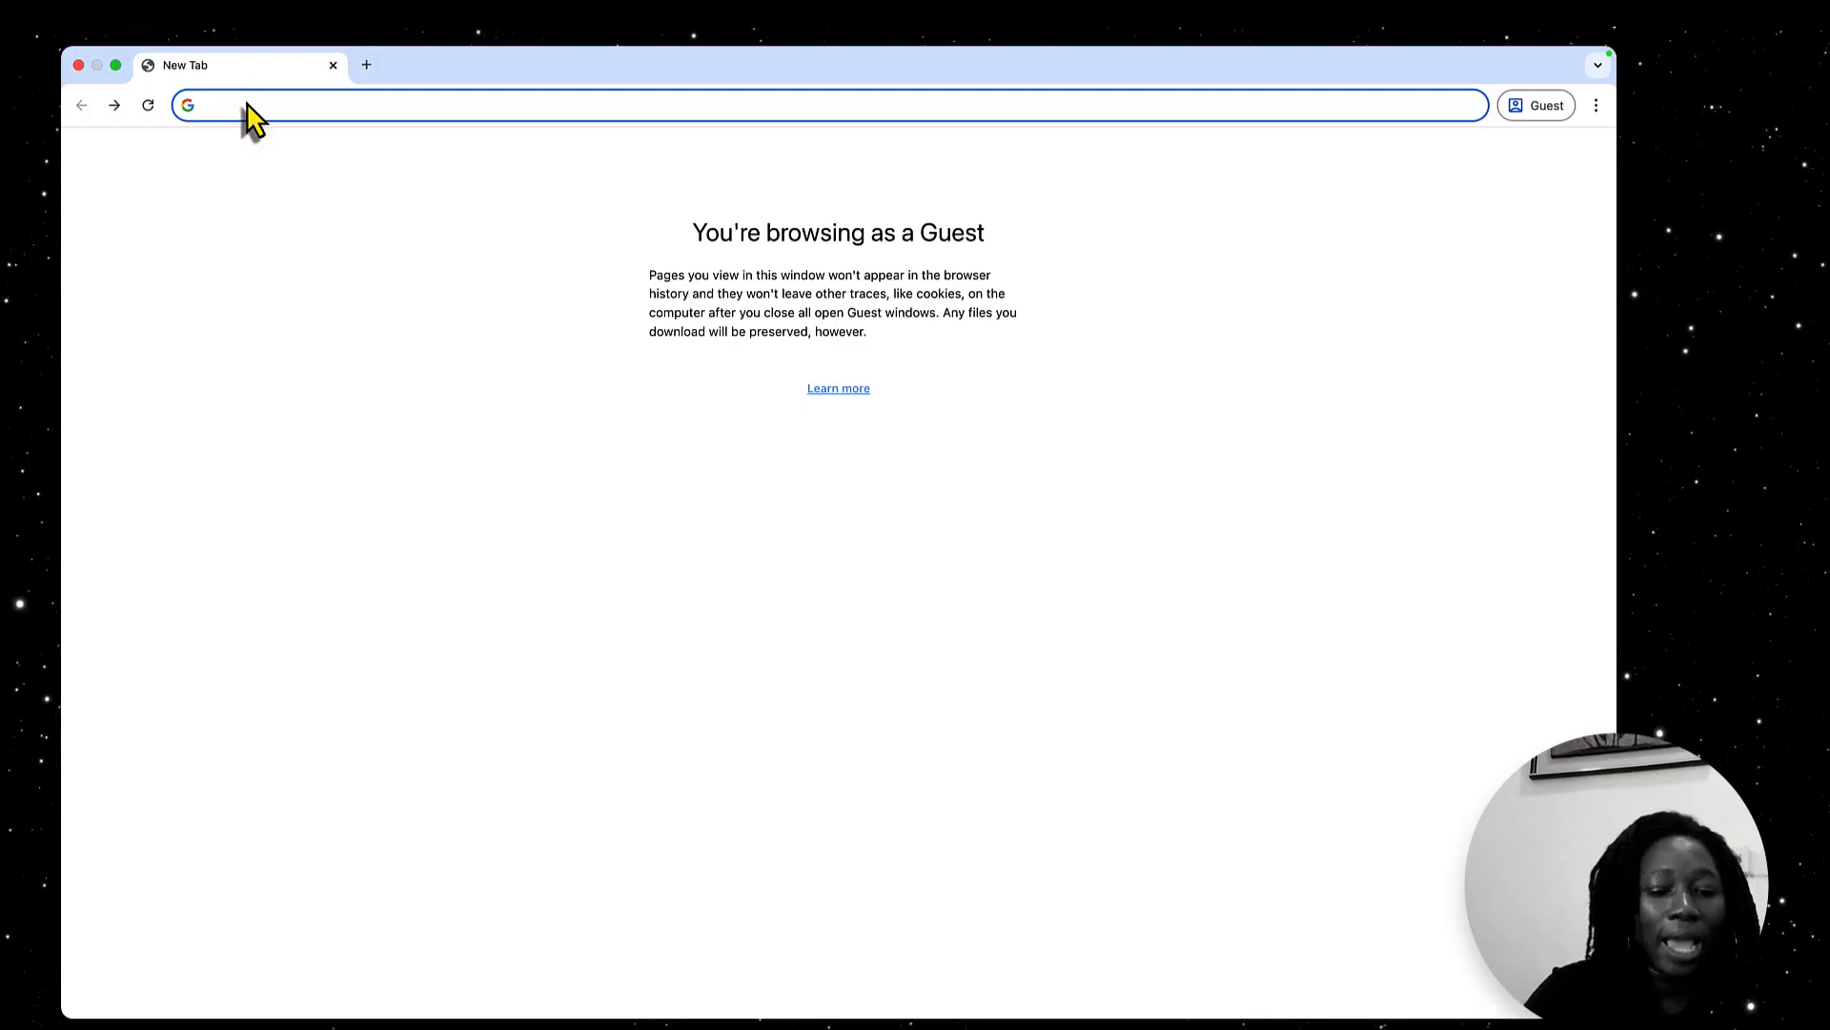
Open the canva.com website
type("ca")
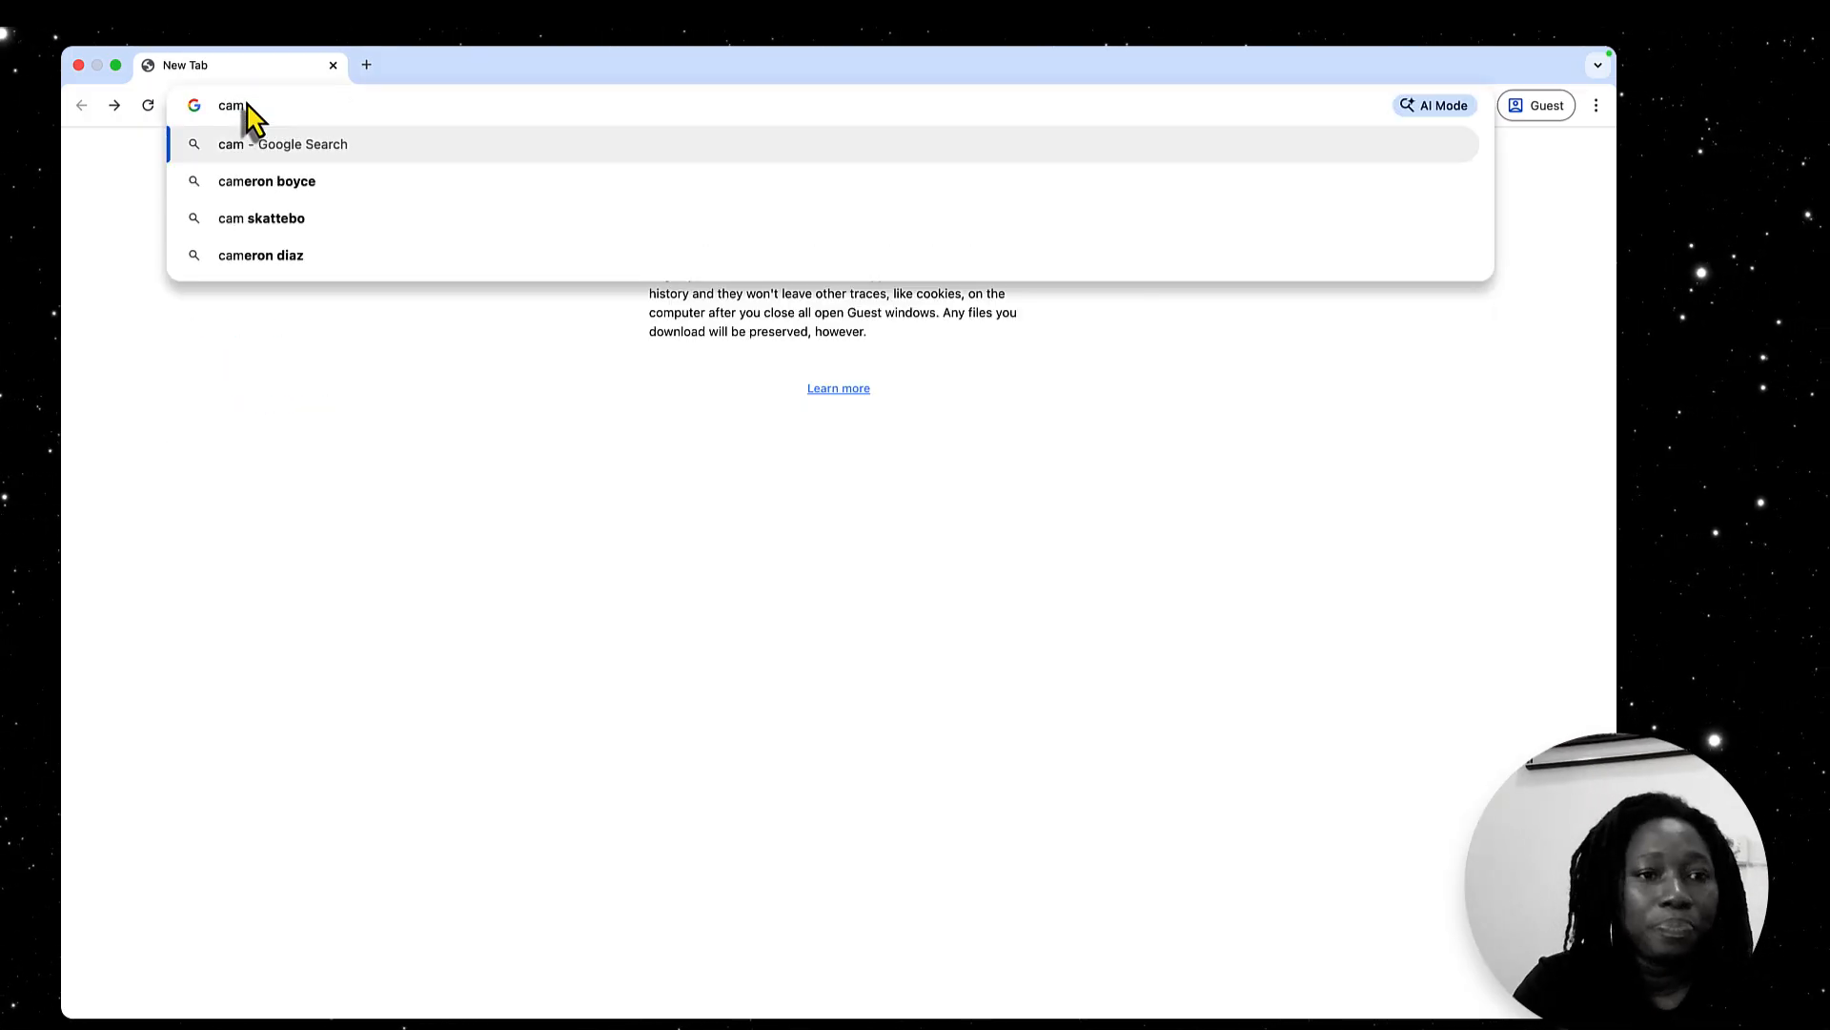
type("nva.co")
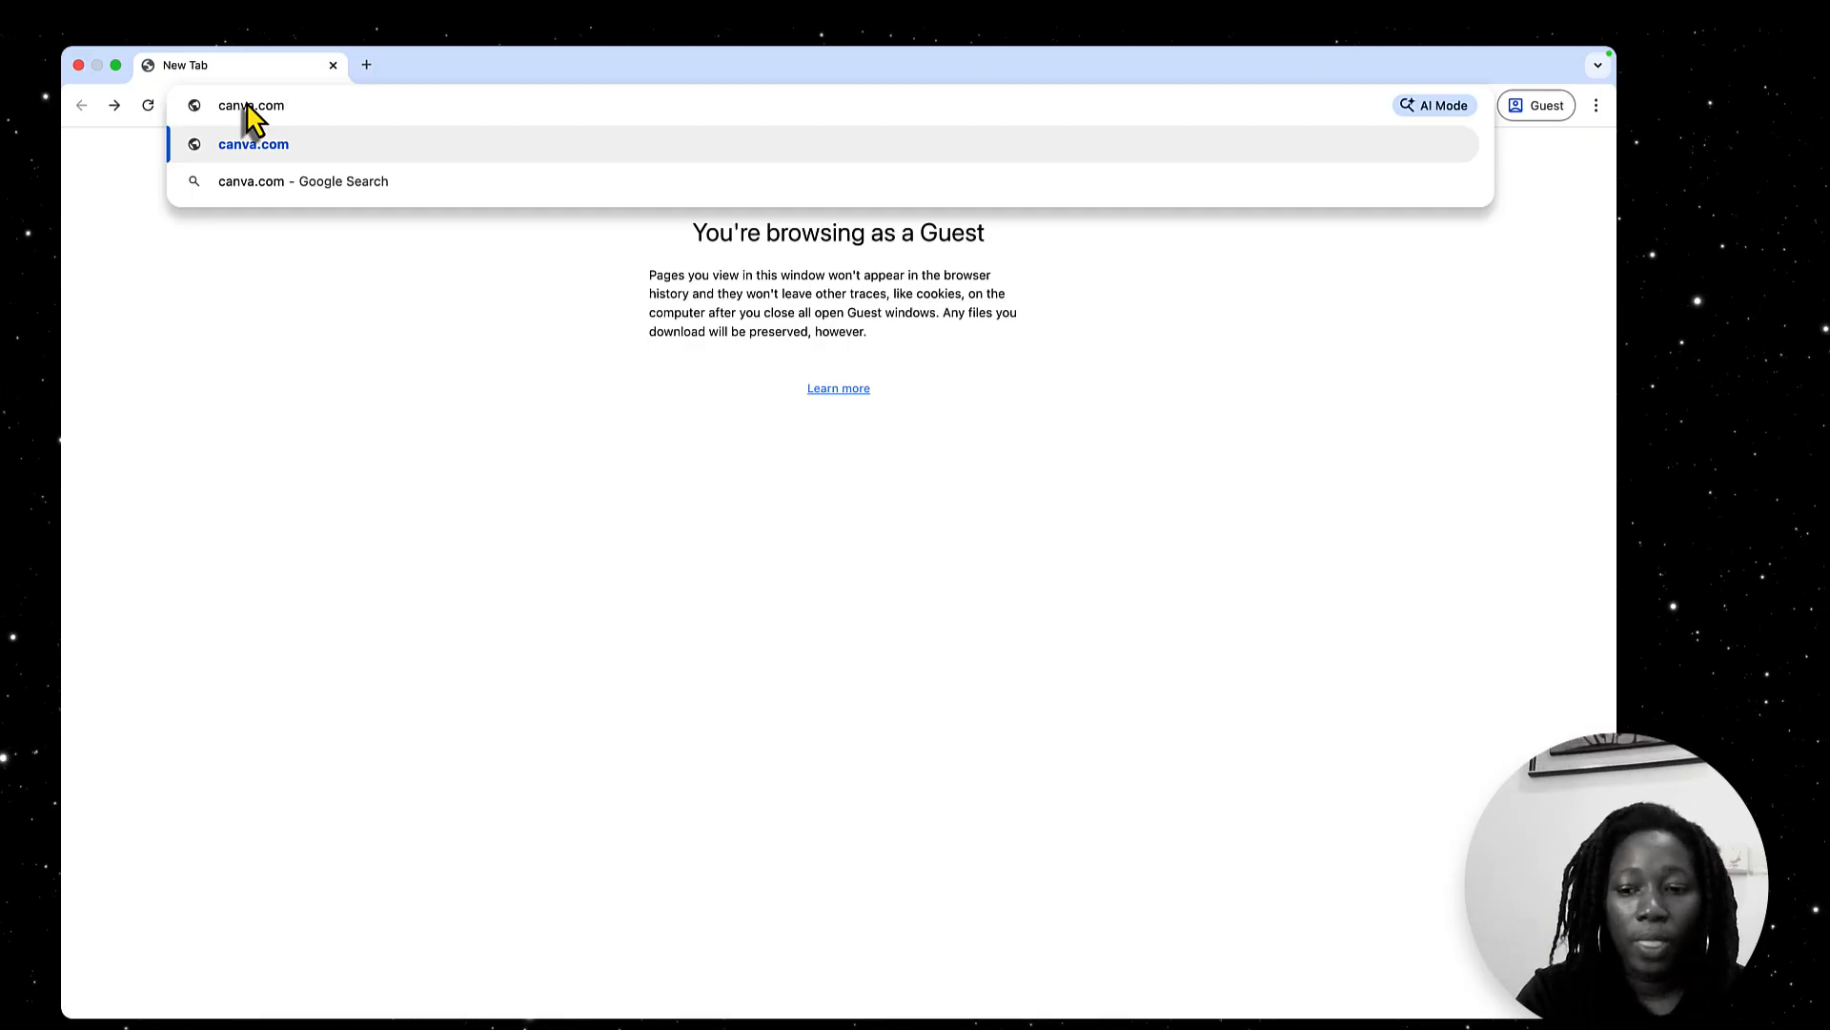
key("Return")
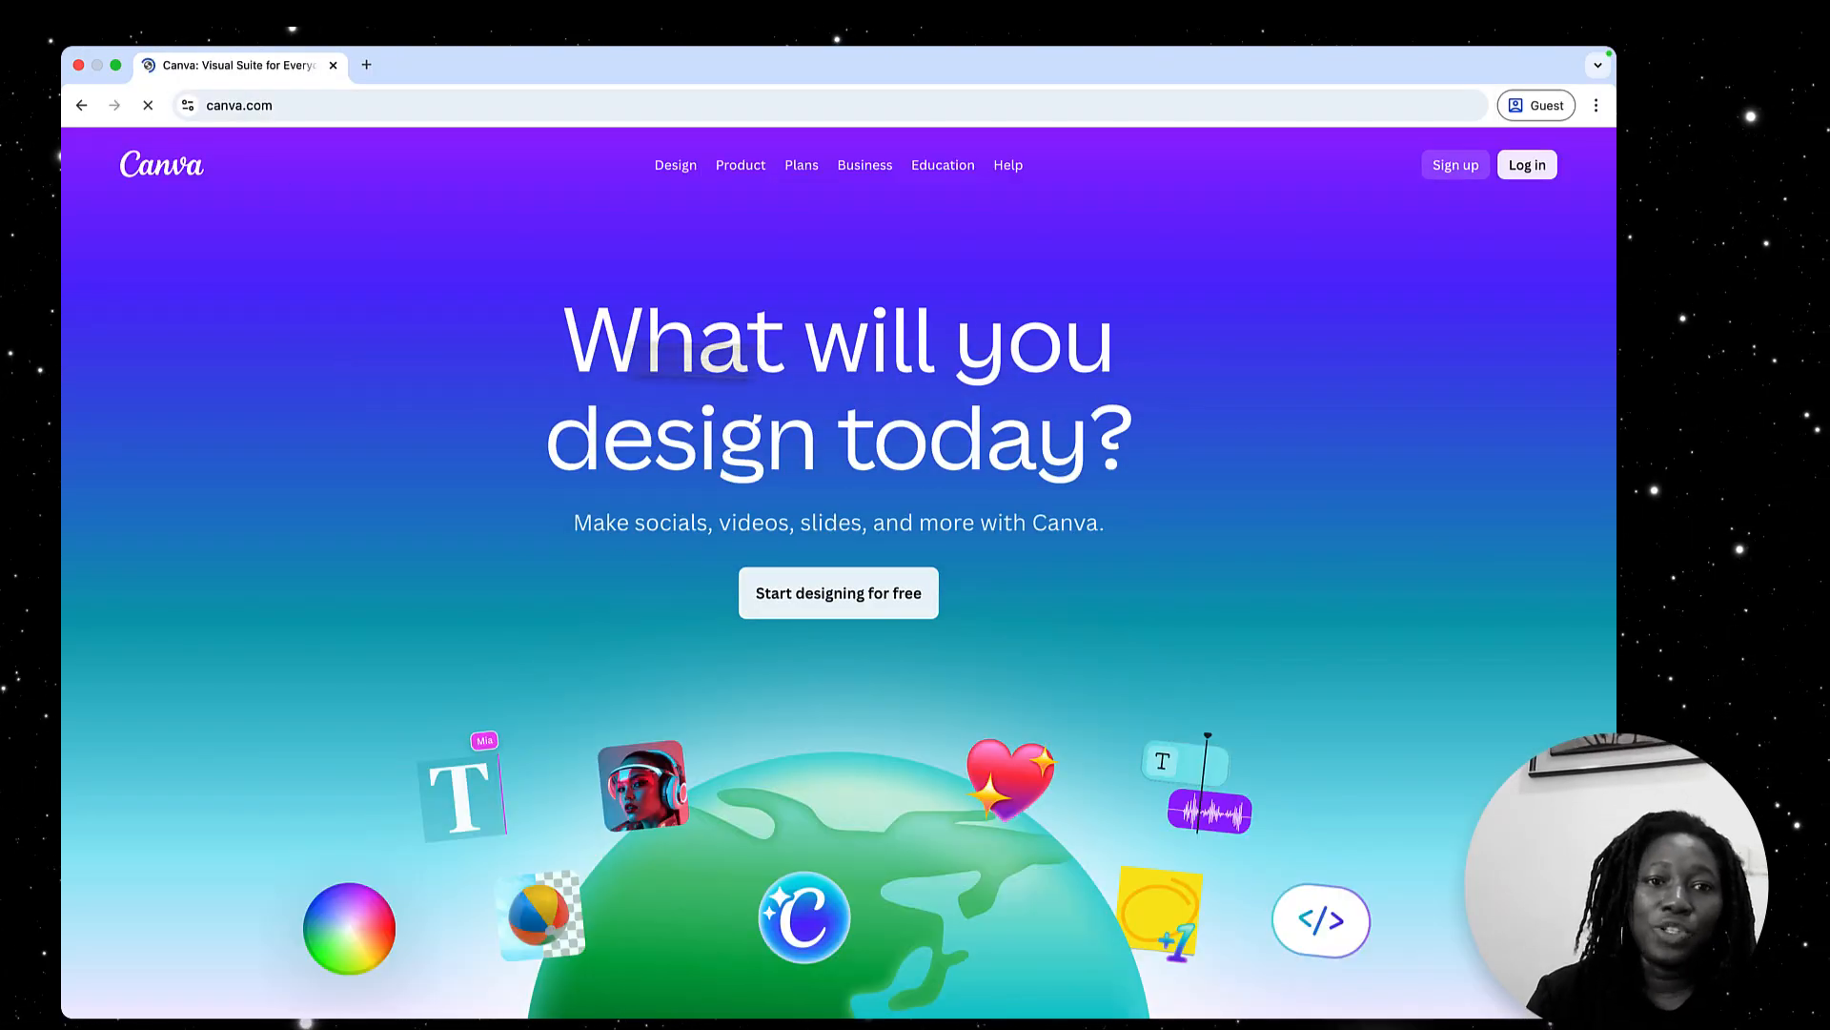
Look through the landing page's tool and template sections and return to its start
scroll(730, 490, "down", 12)
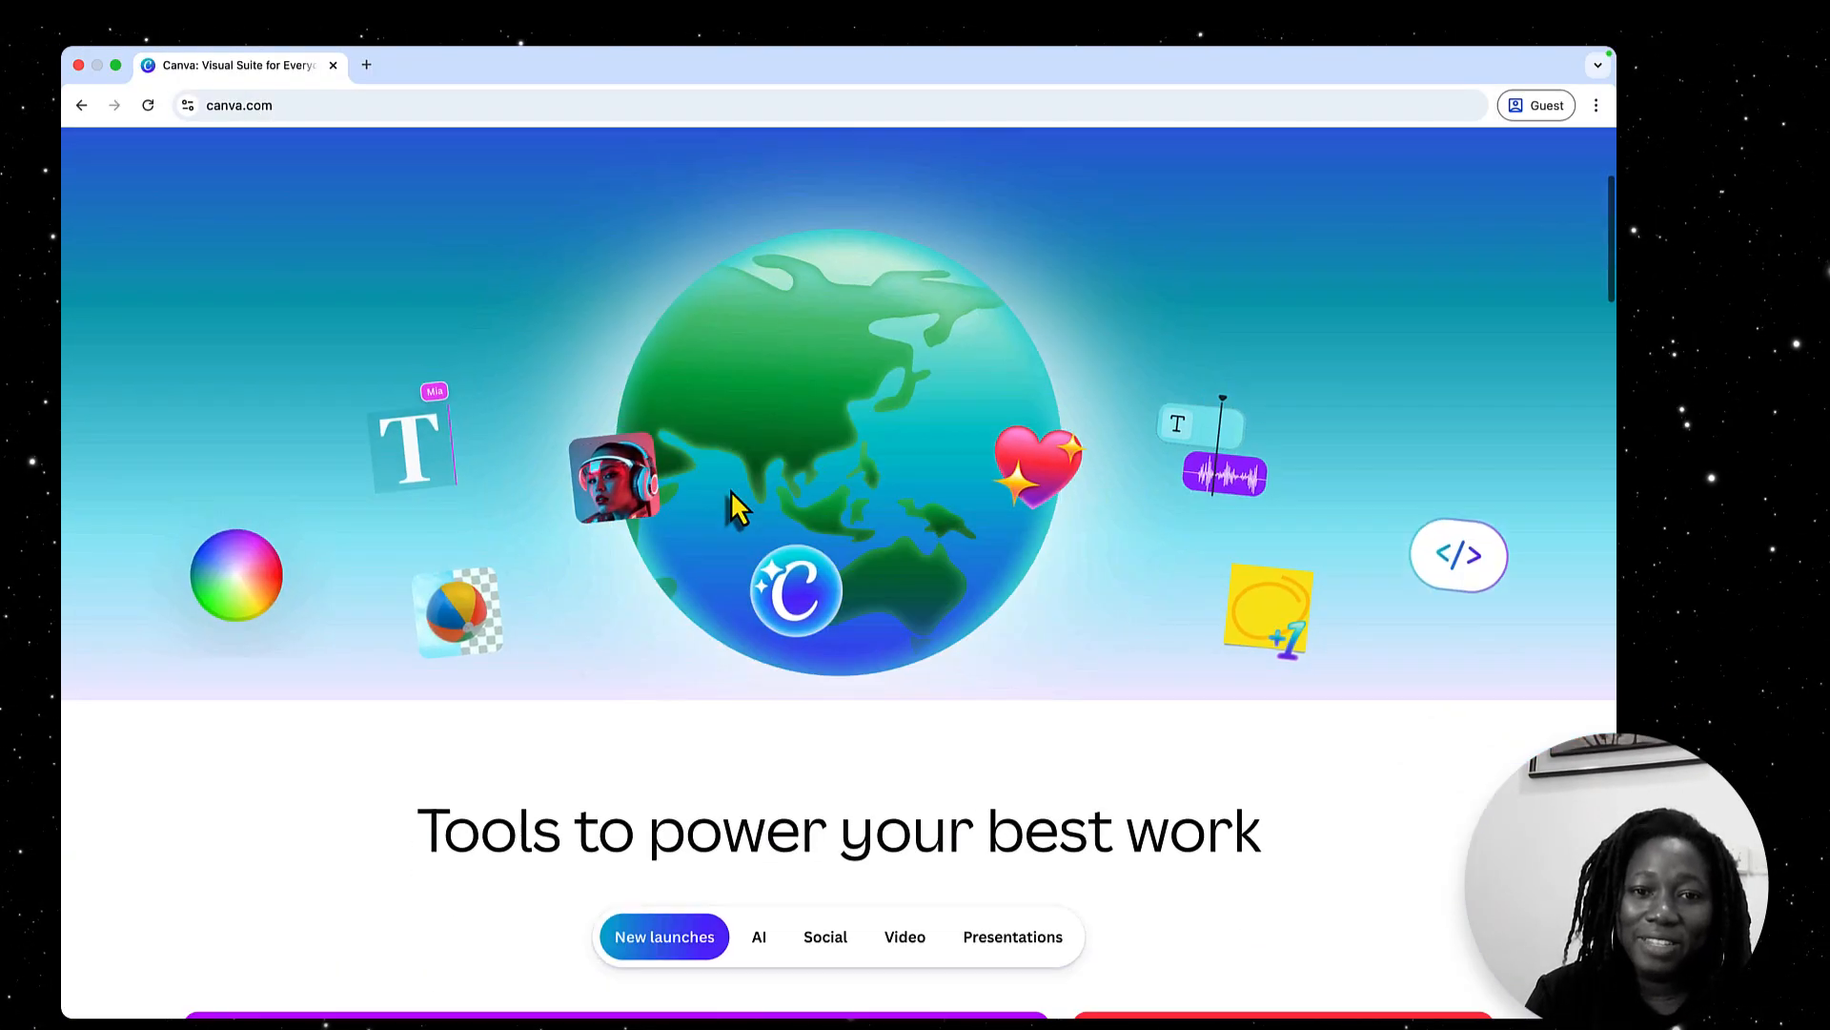
scroll(736, 506, "down", 15)
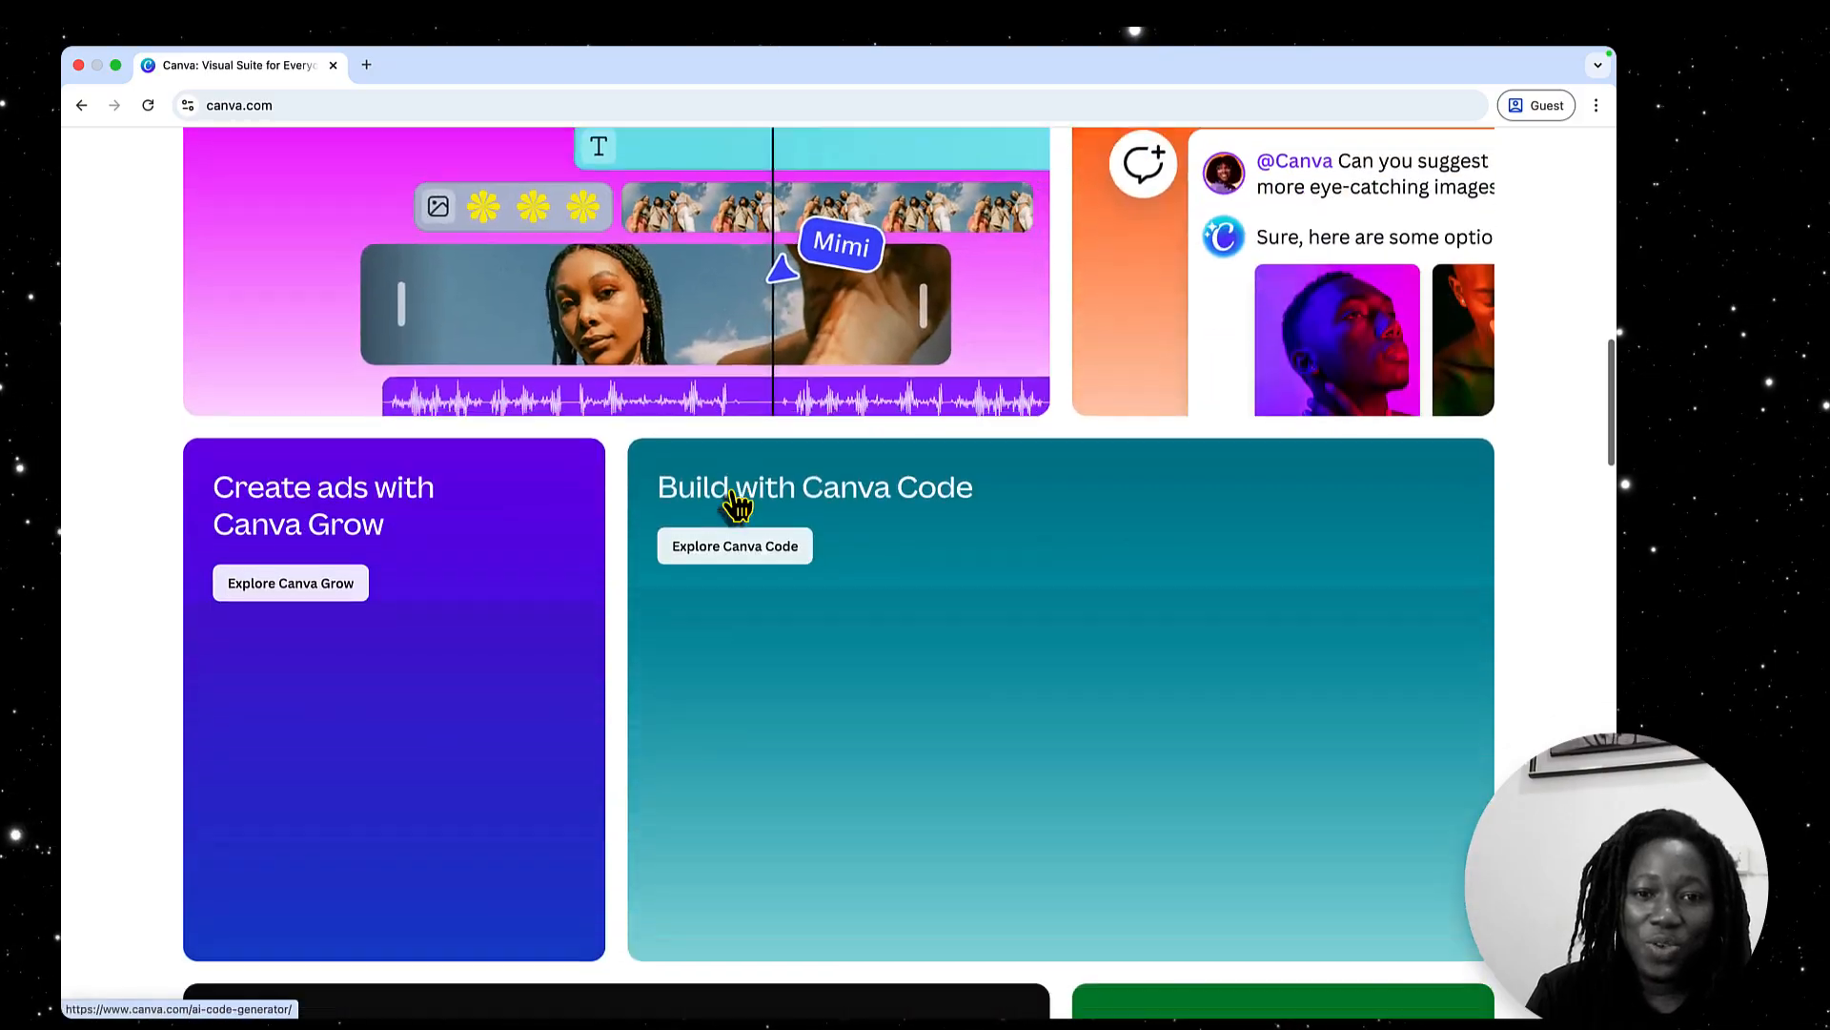
scroll(736, 505, "down", 15)
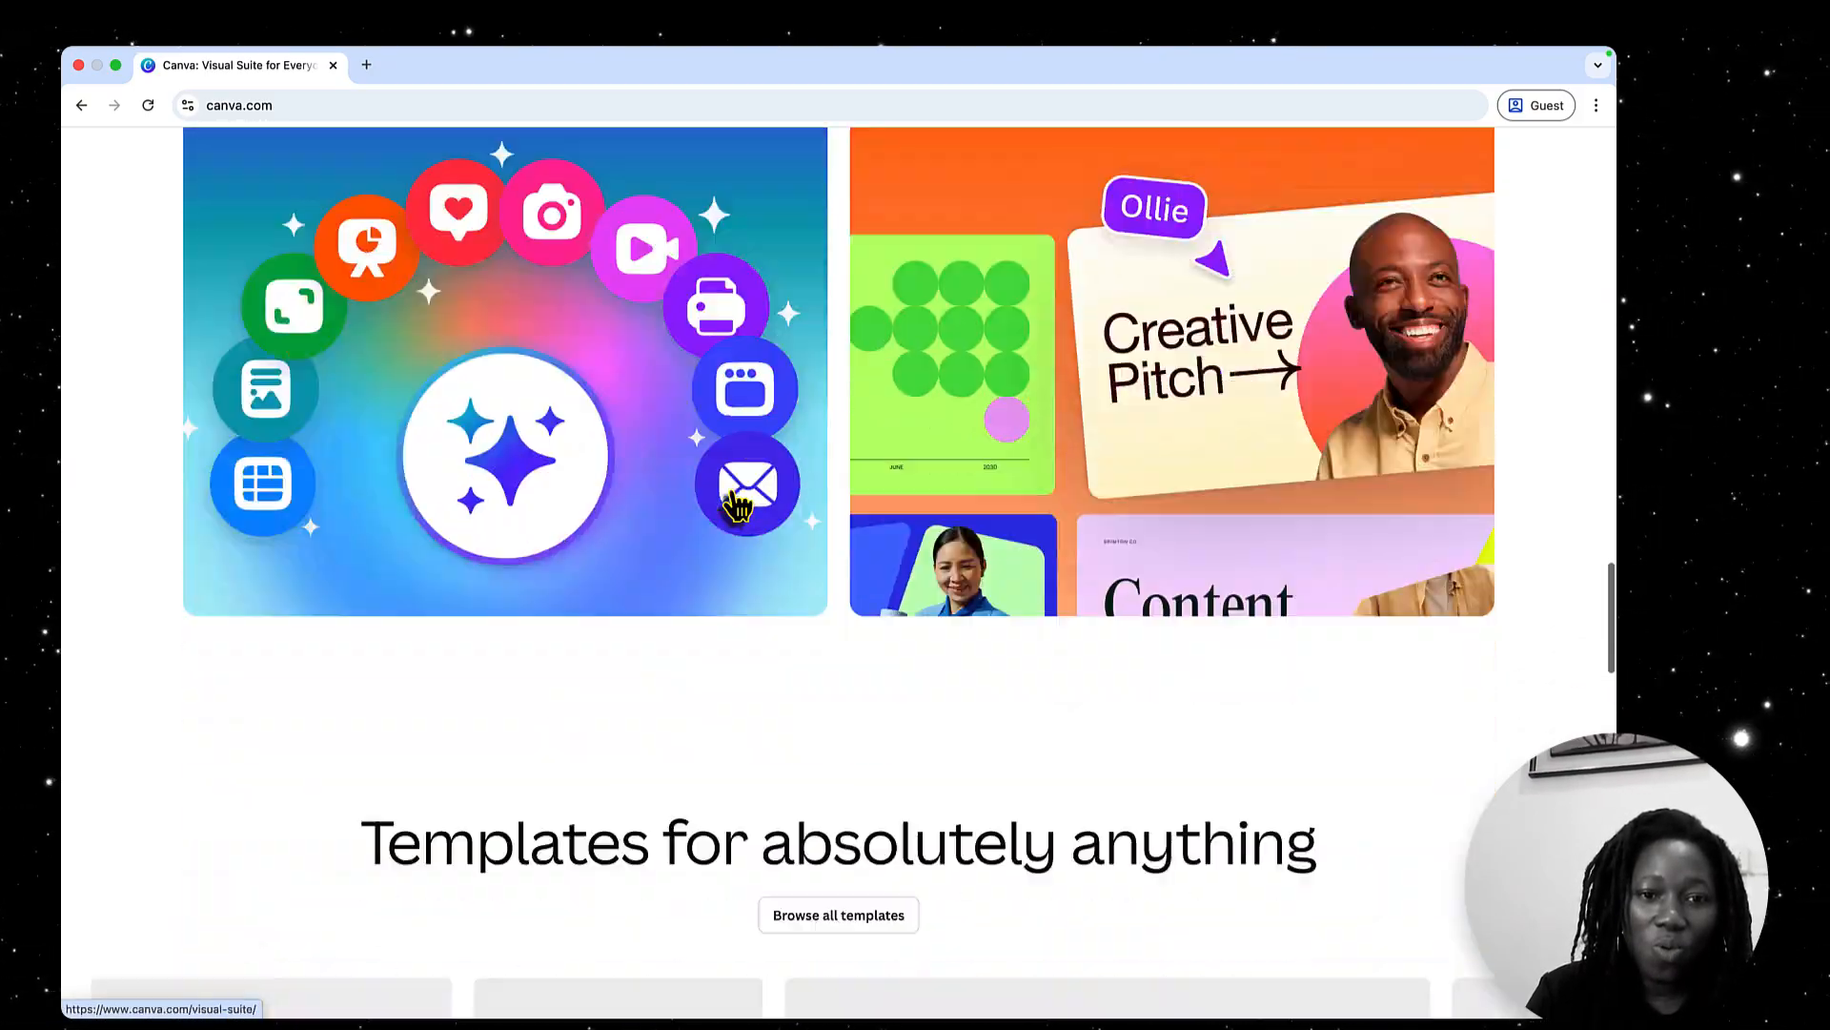
scroll(736, 505, "up", 10)
scroll(736, 507, "up", 20)
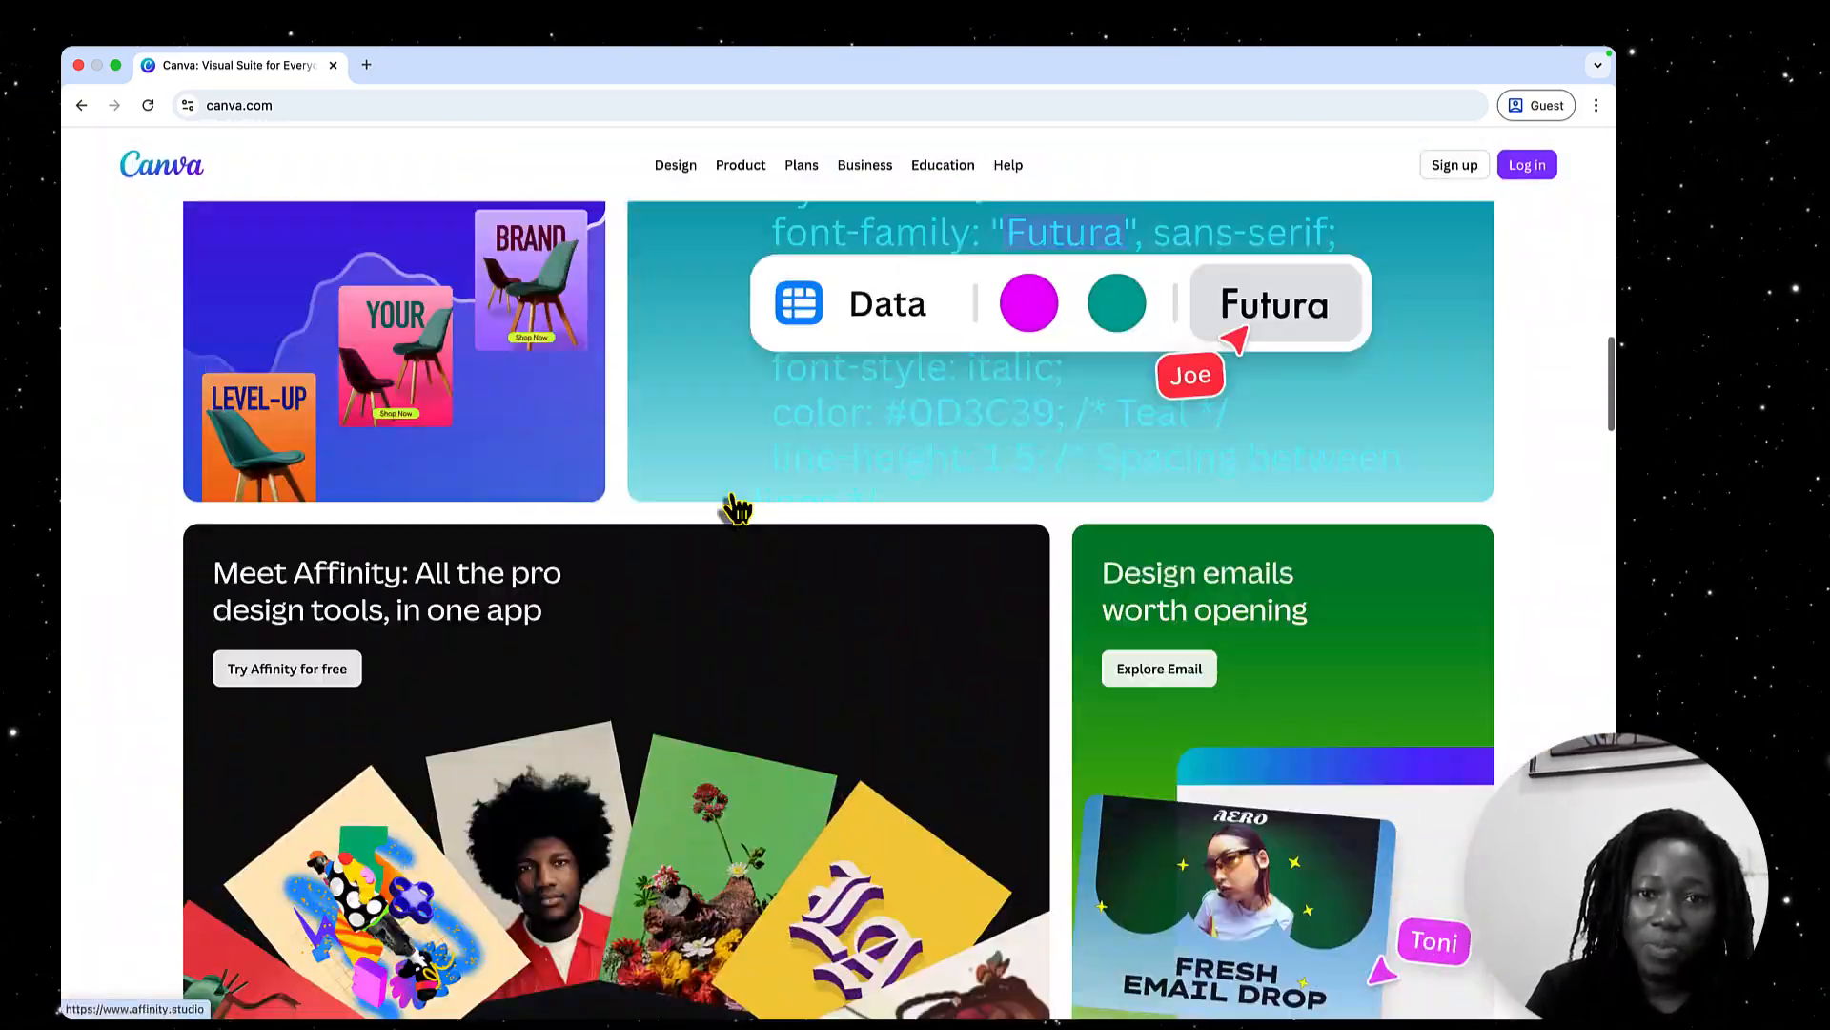
scroll(734, 510, "up", 10)
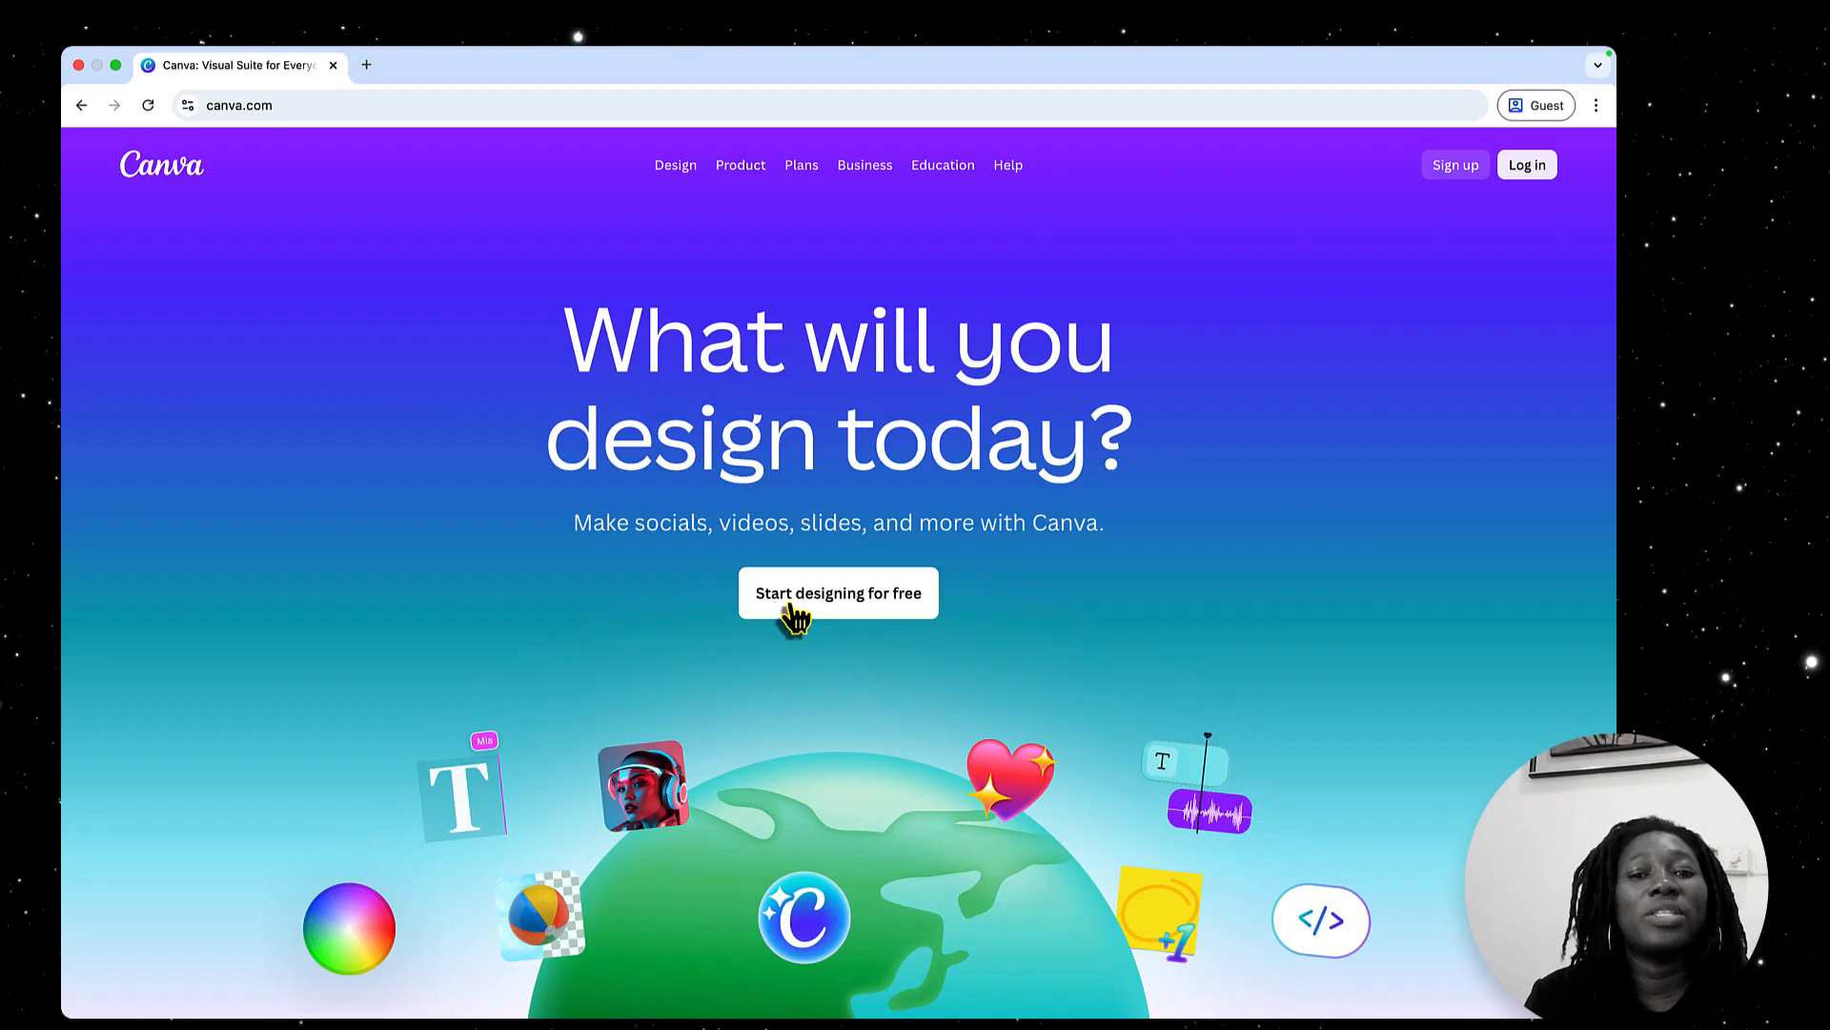
Open the account log-in options and choose to continue with email
left_click(853, 600)
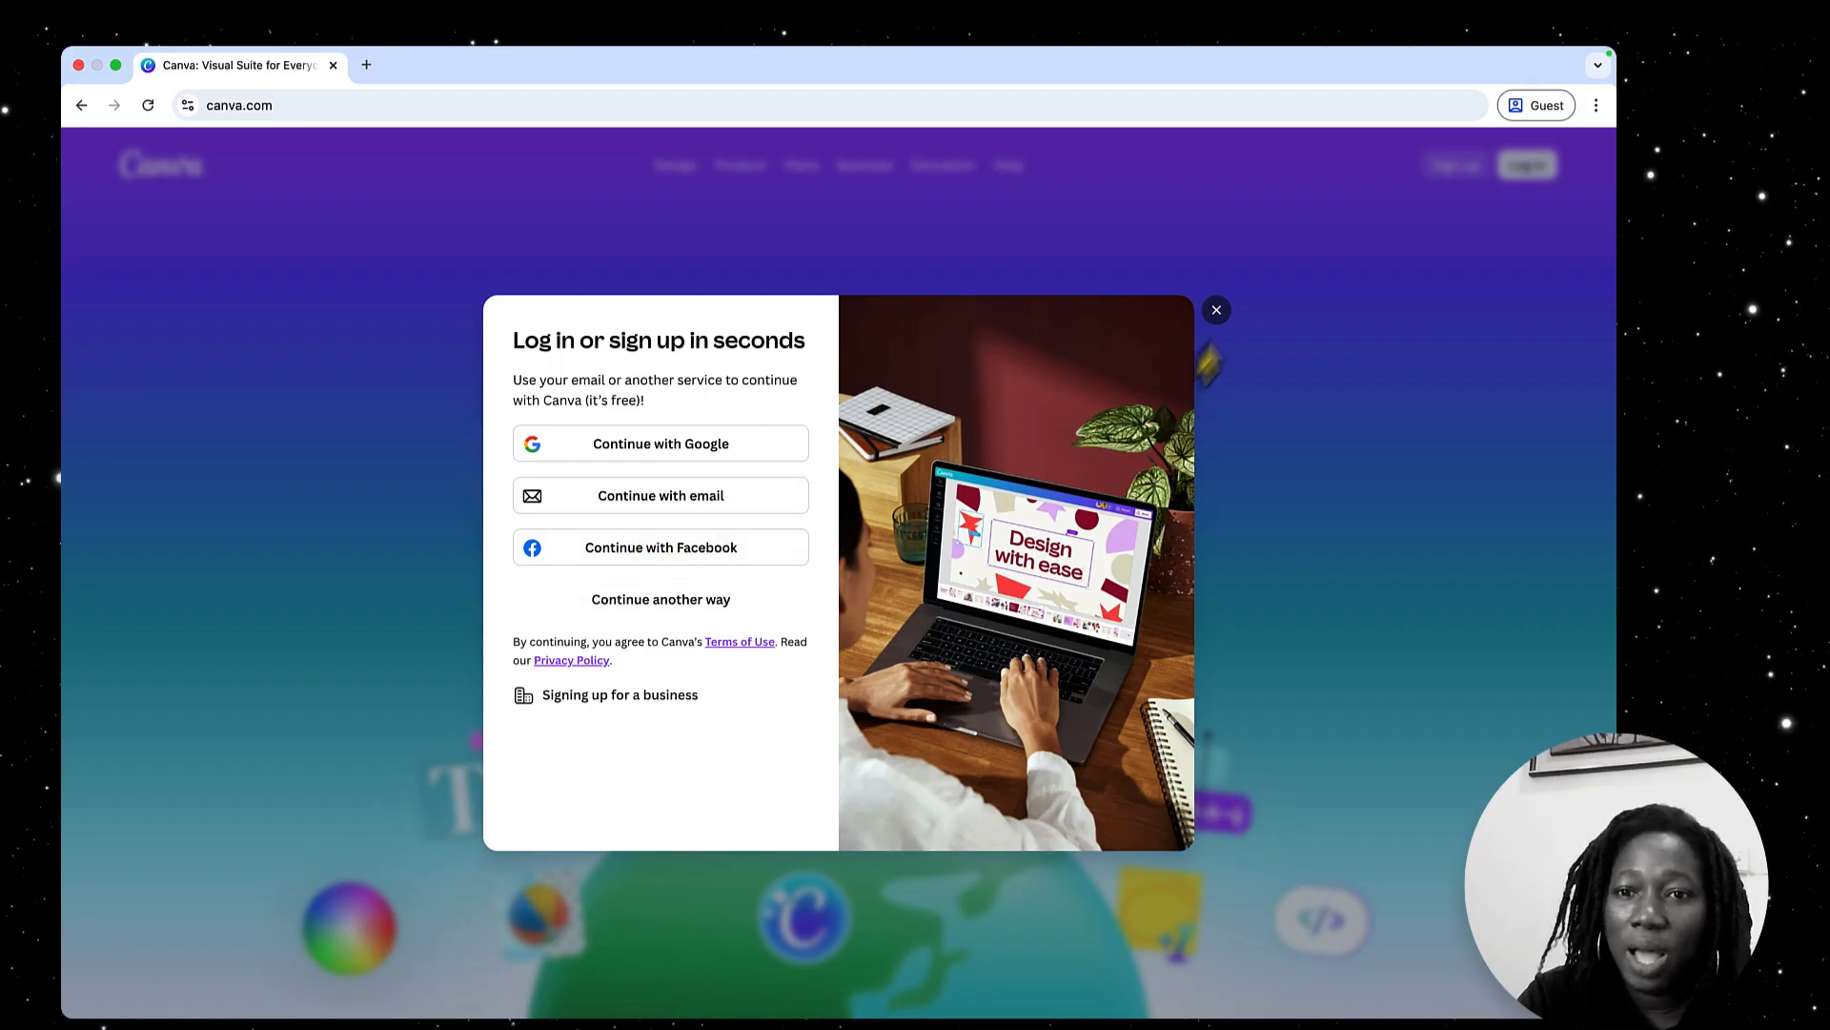
left_click(1217, 311)
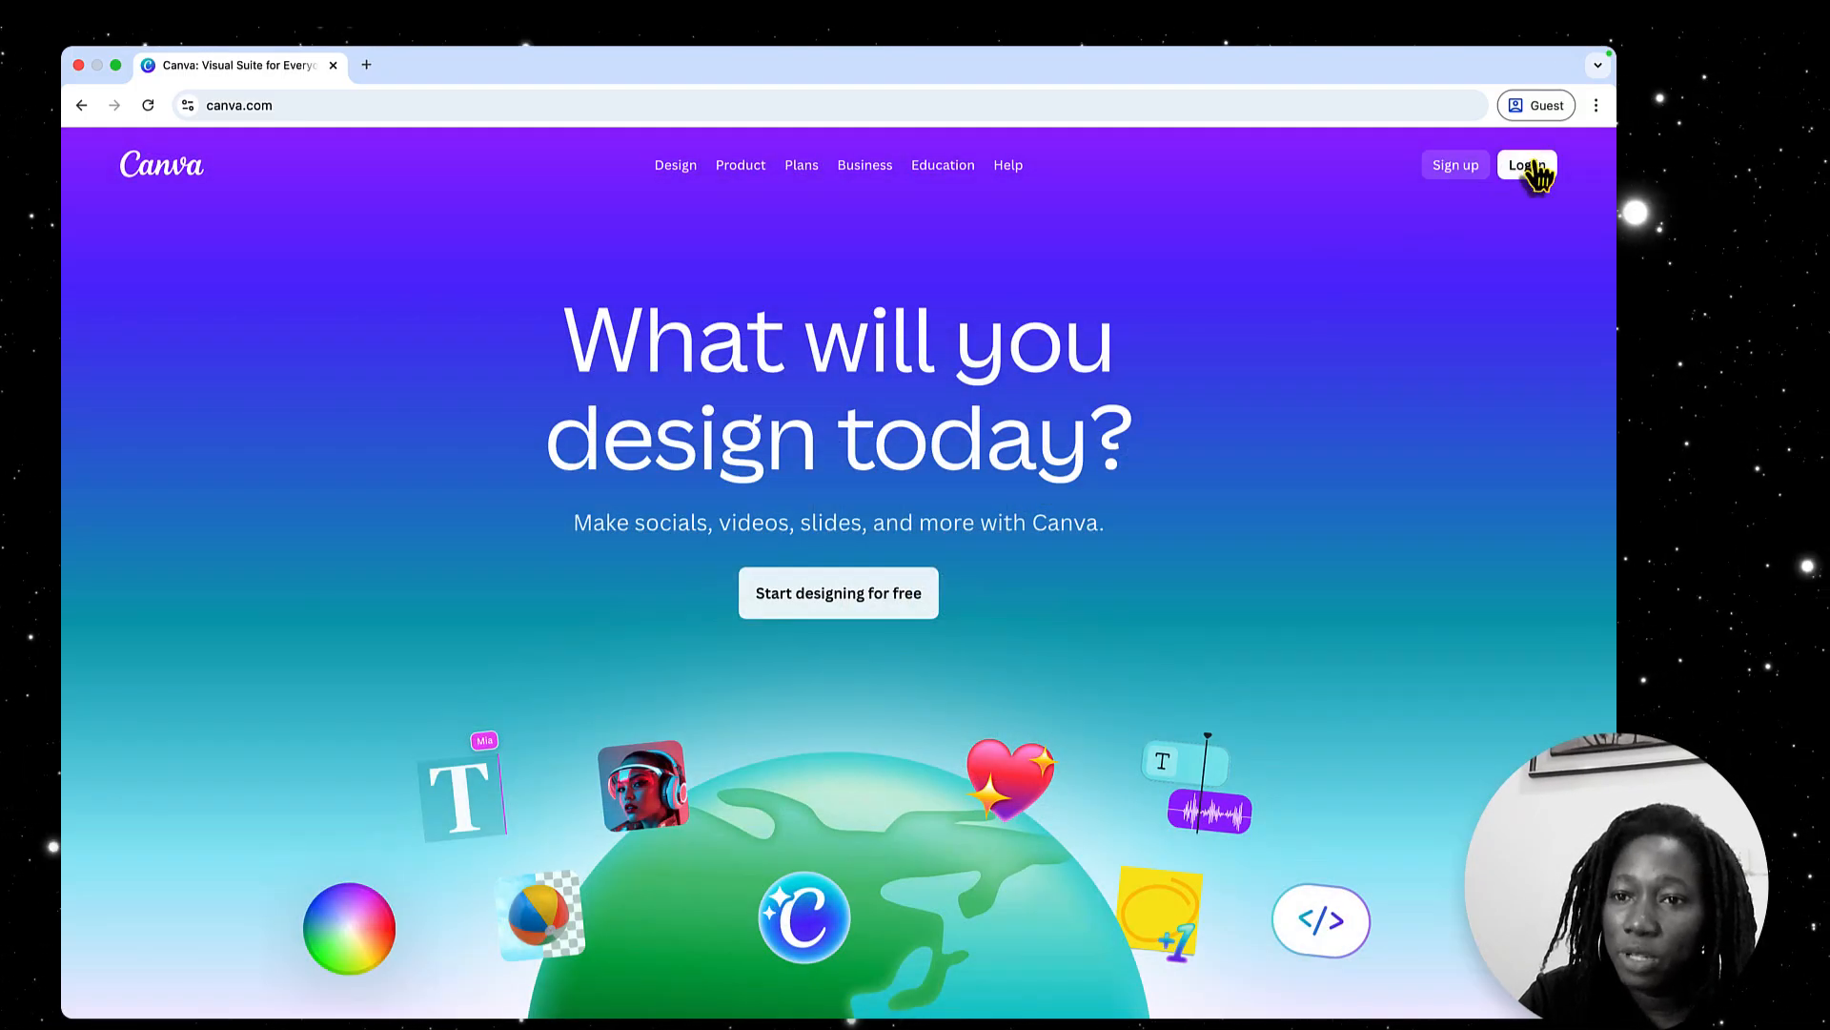
left_click(1533, 167)
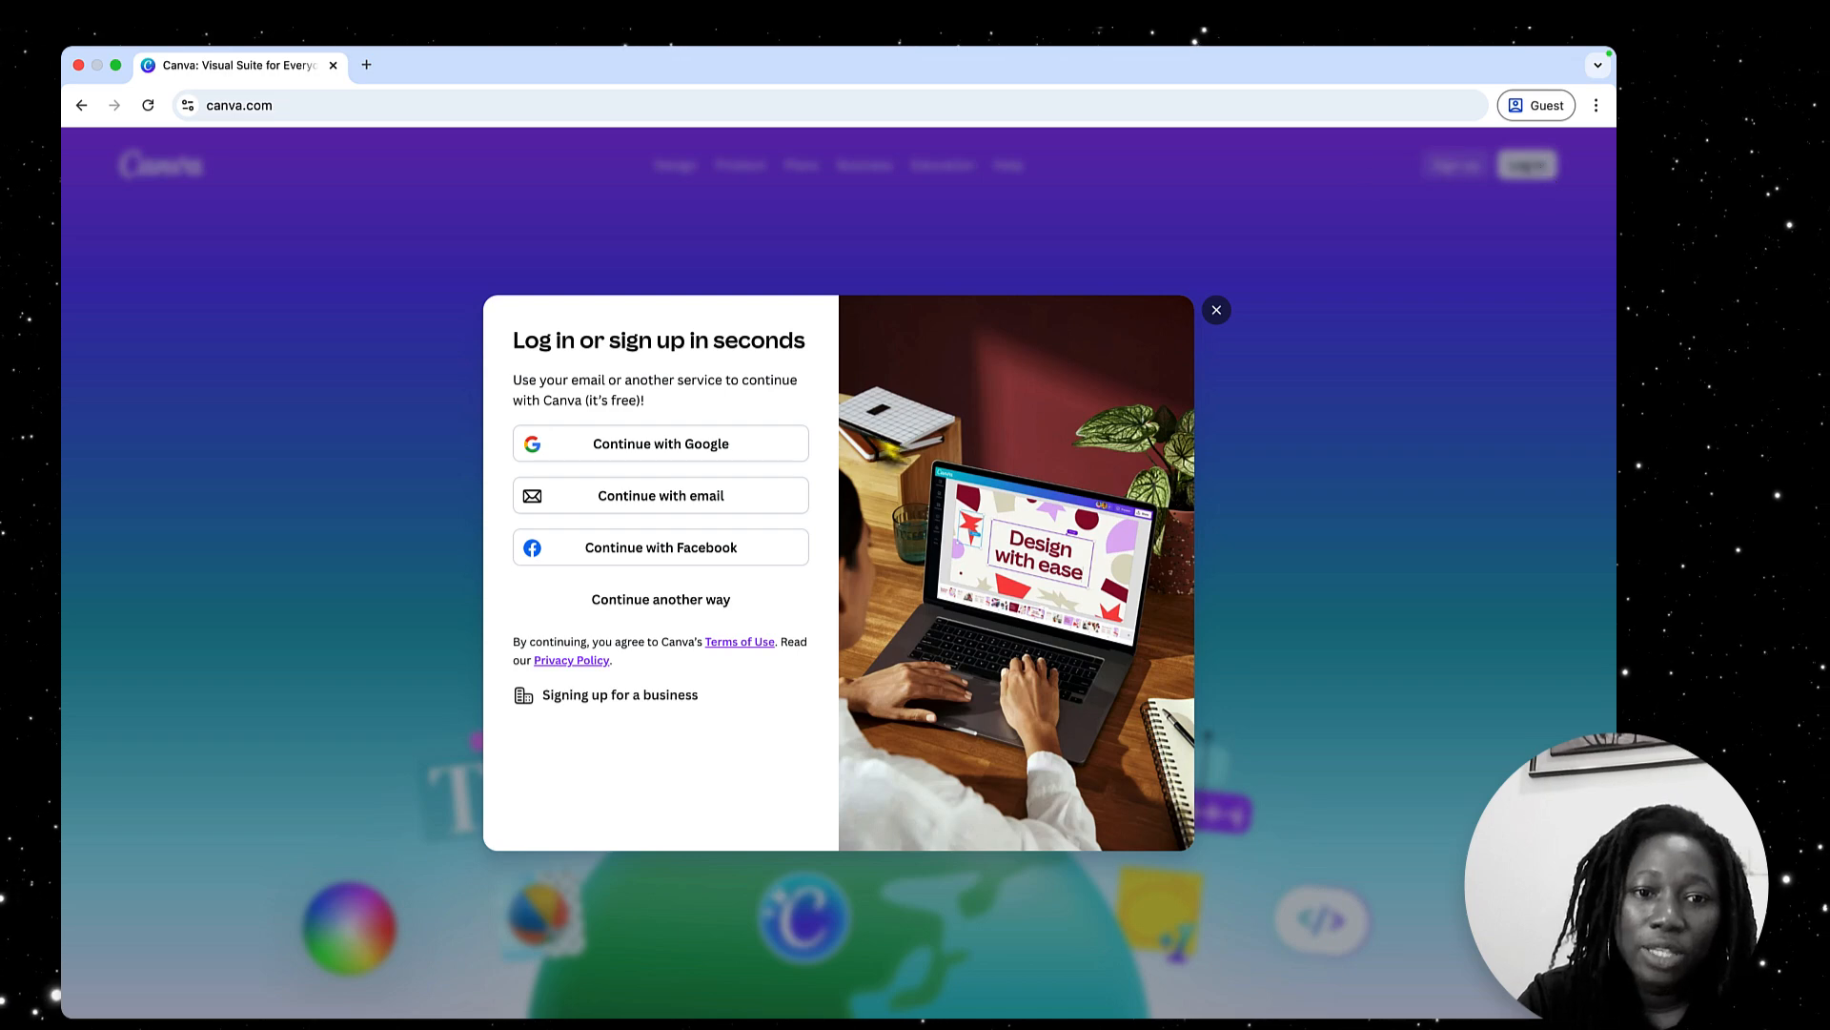
left_click(756, 495)
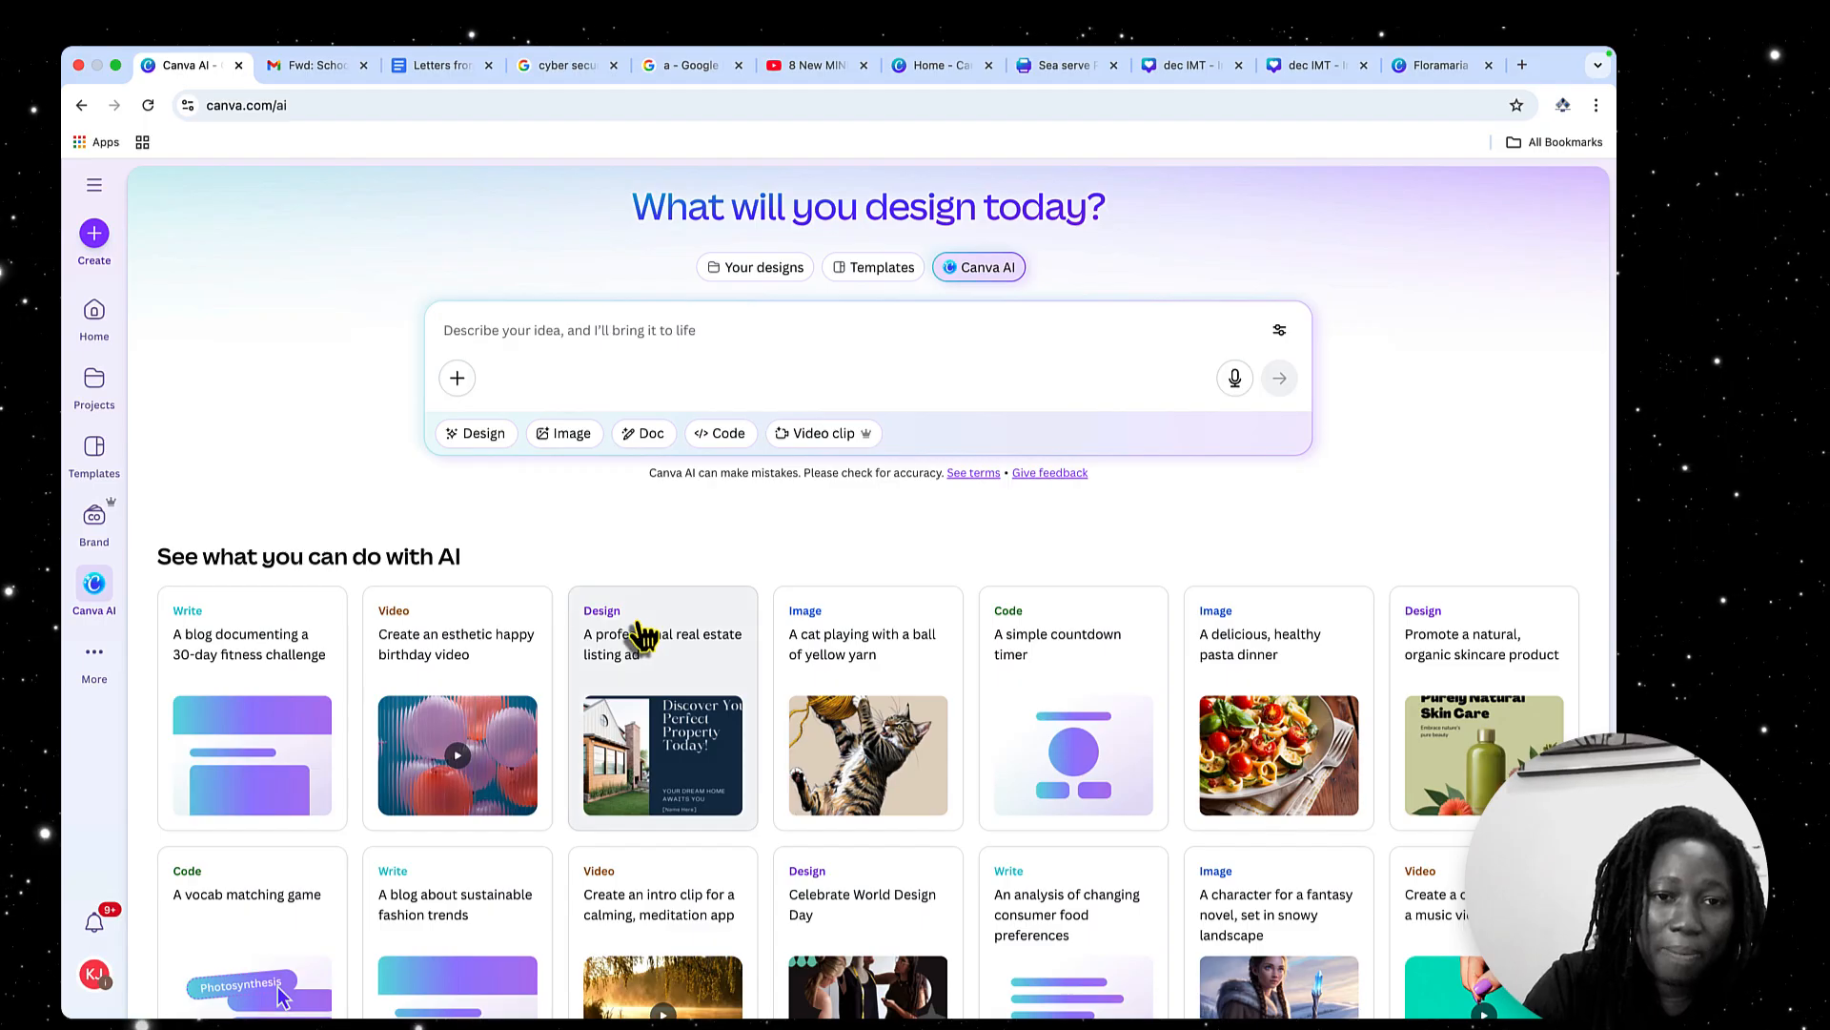
Look through the Your designs, Templates and Canva AI sections of the home page
scroll(775, 472, "up", 1)
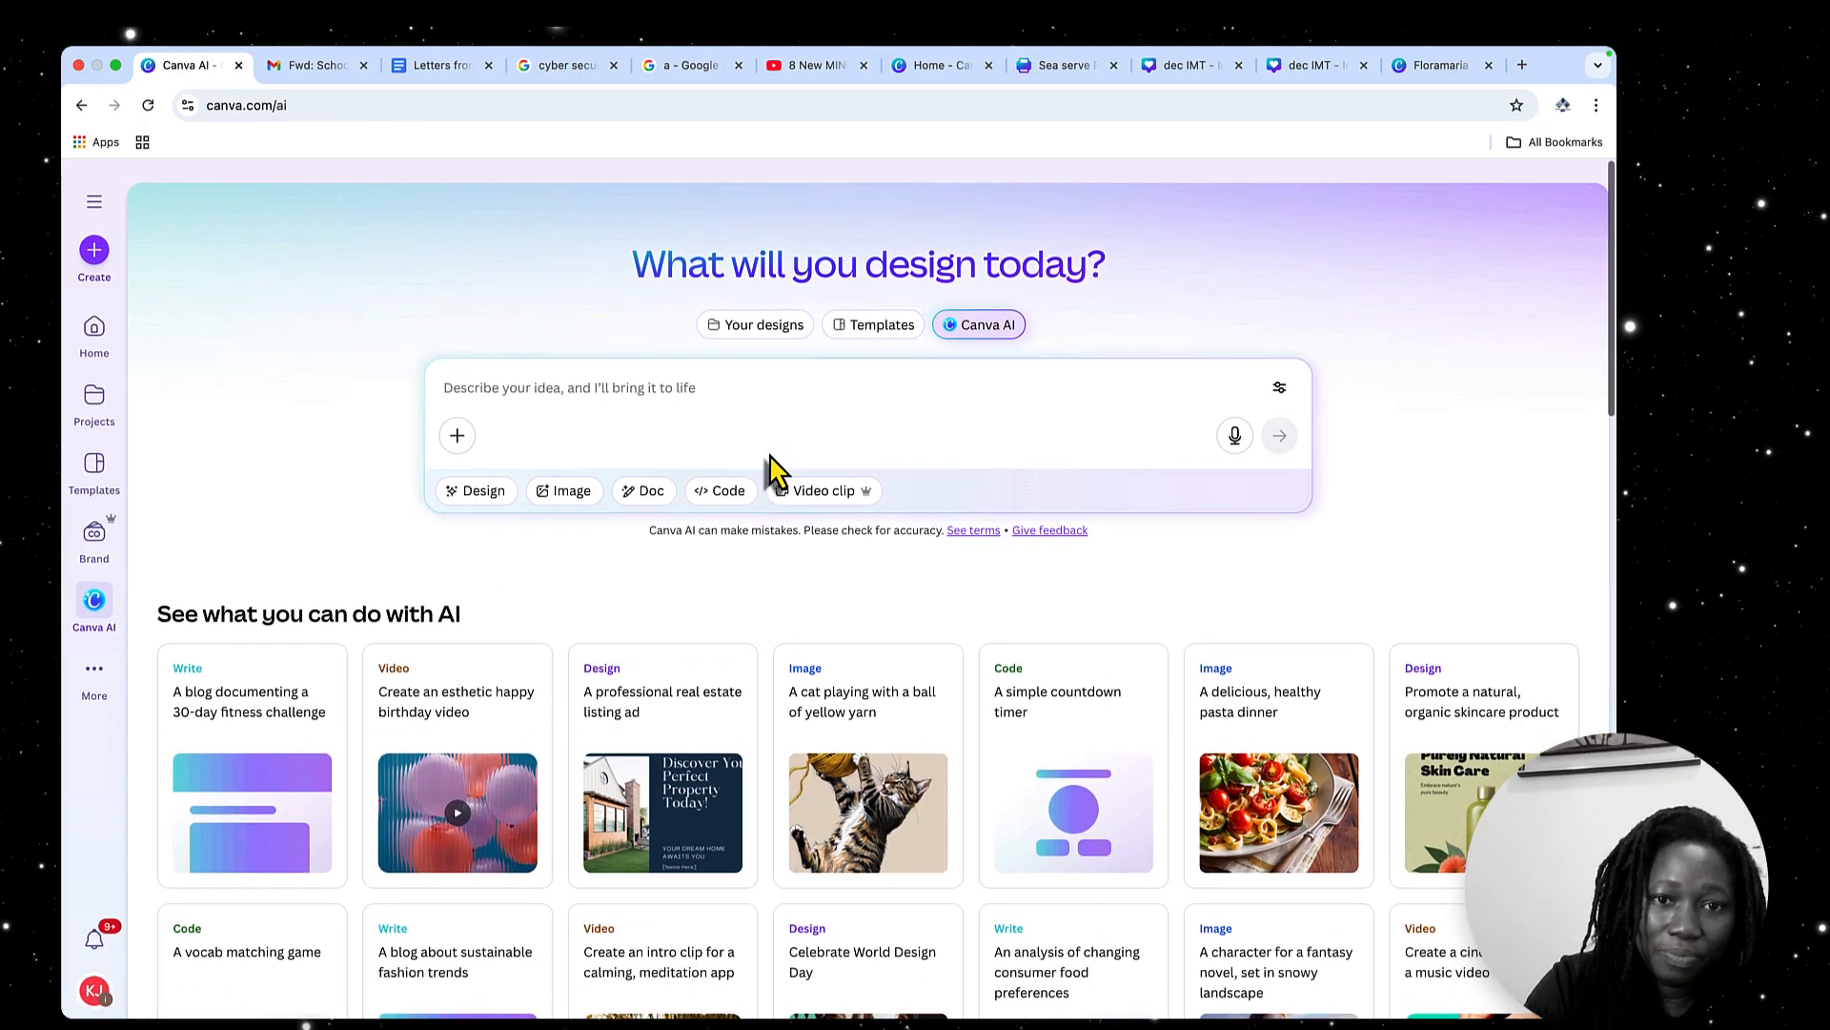
left_click(744, 320)
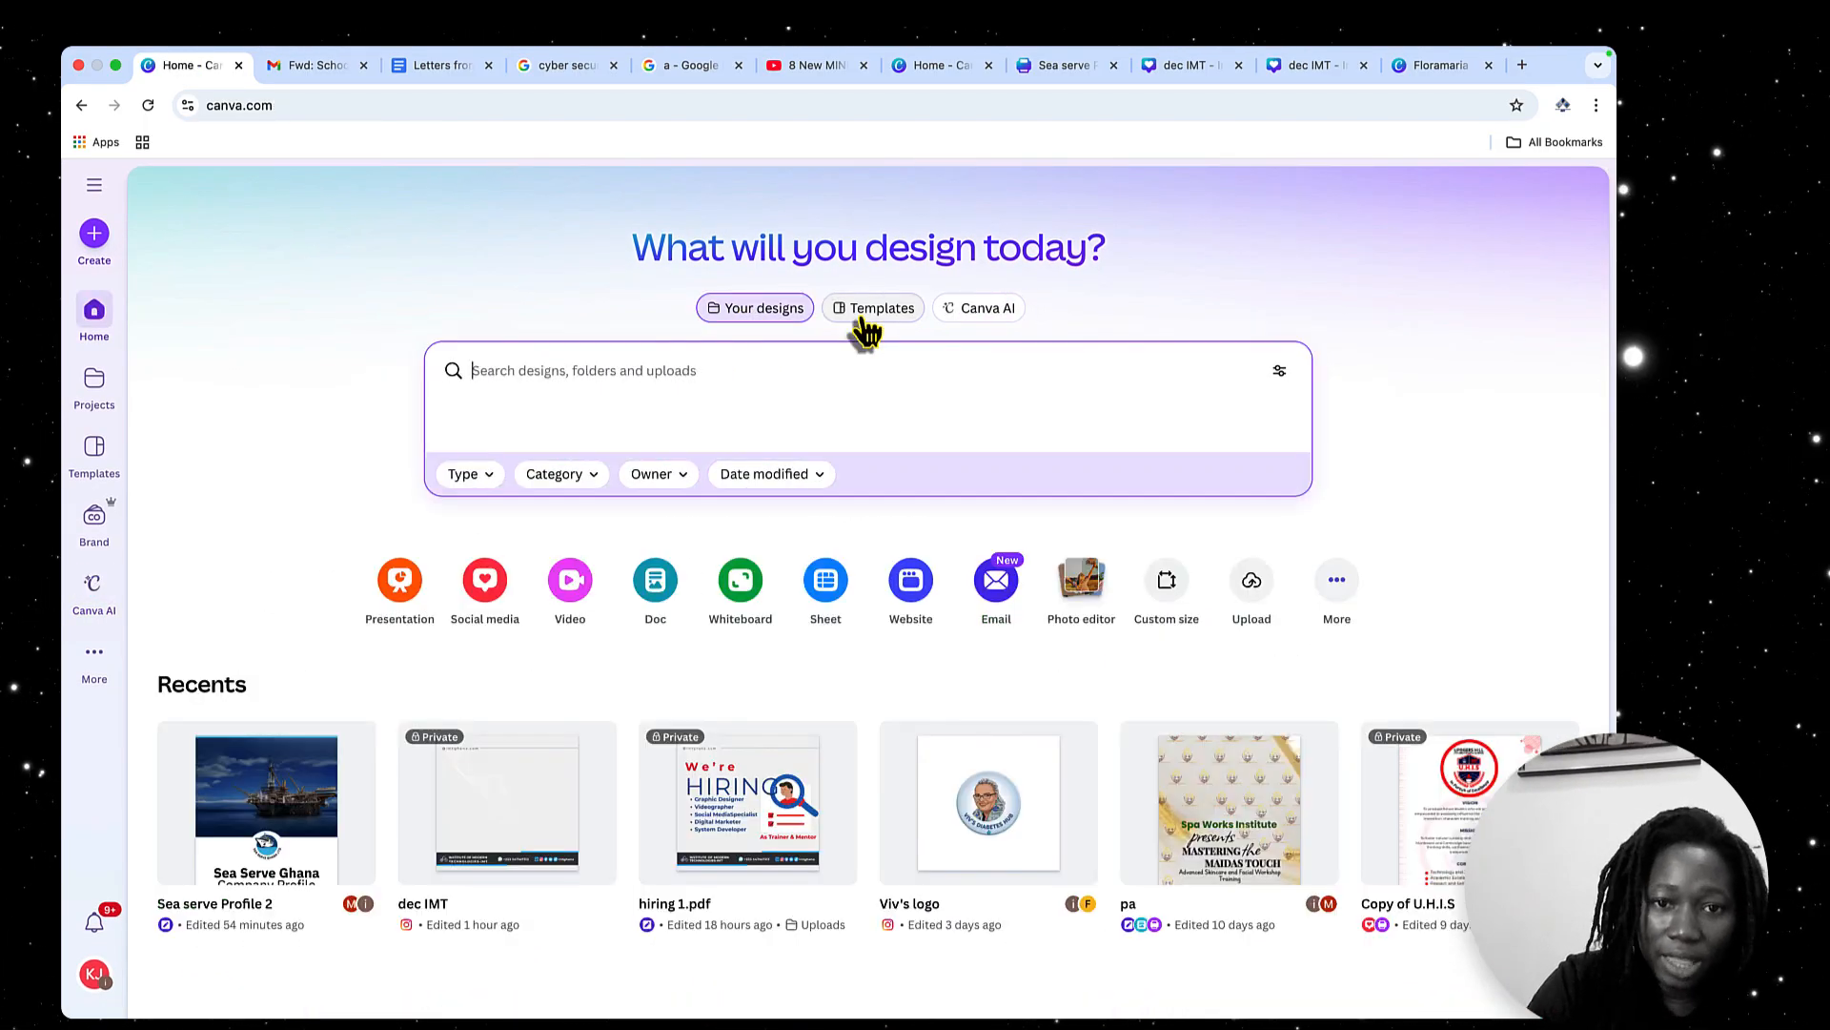
left_click(863, 317)
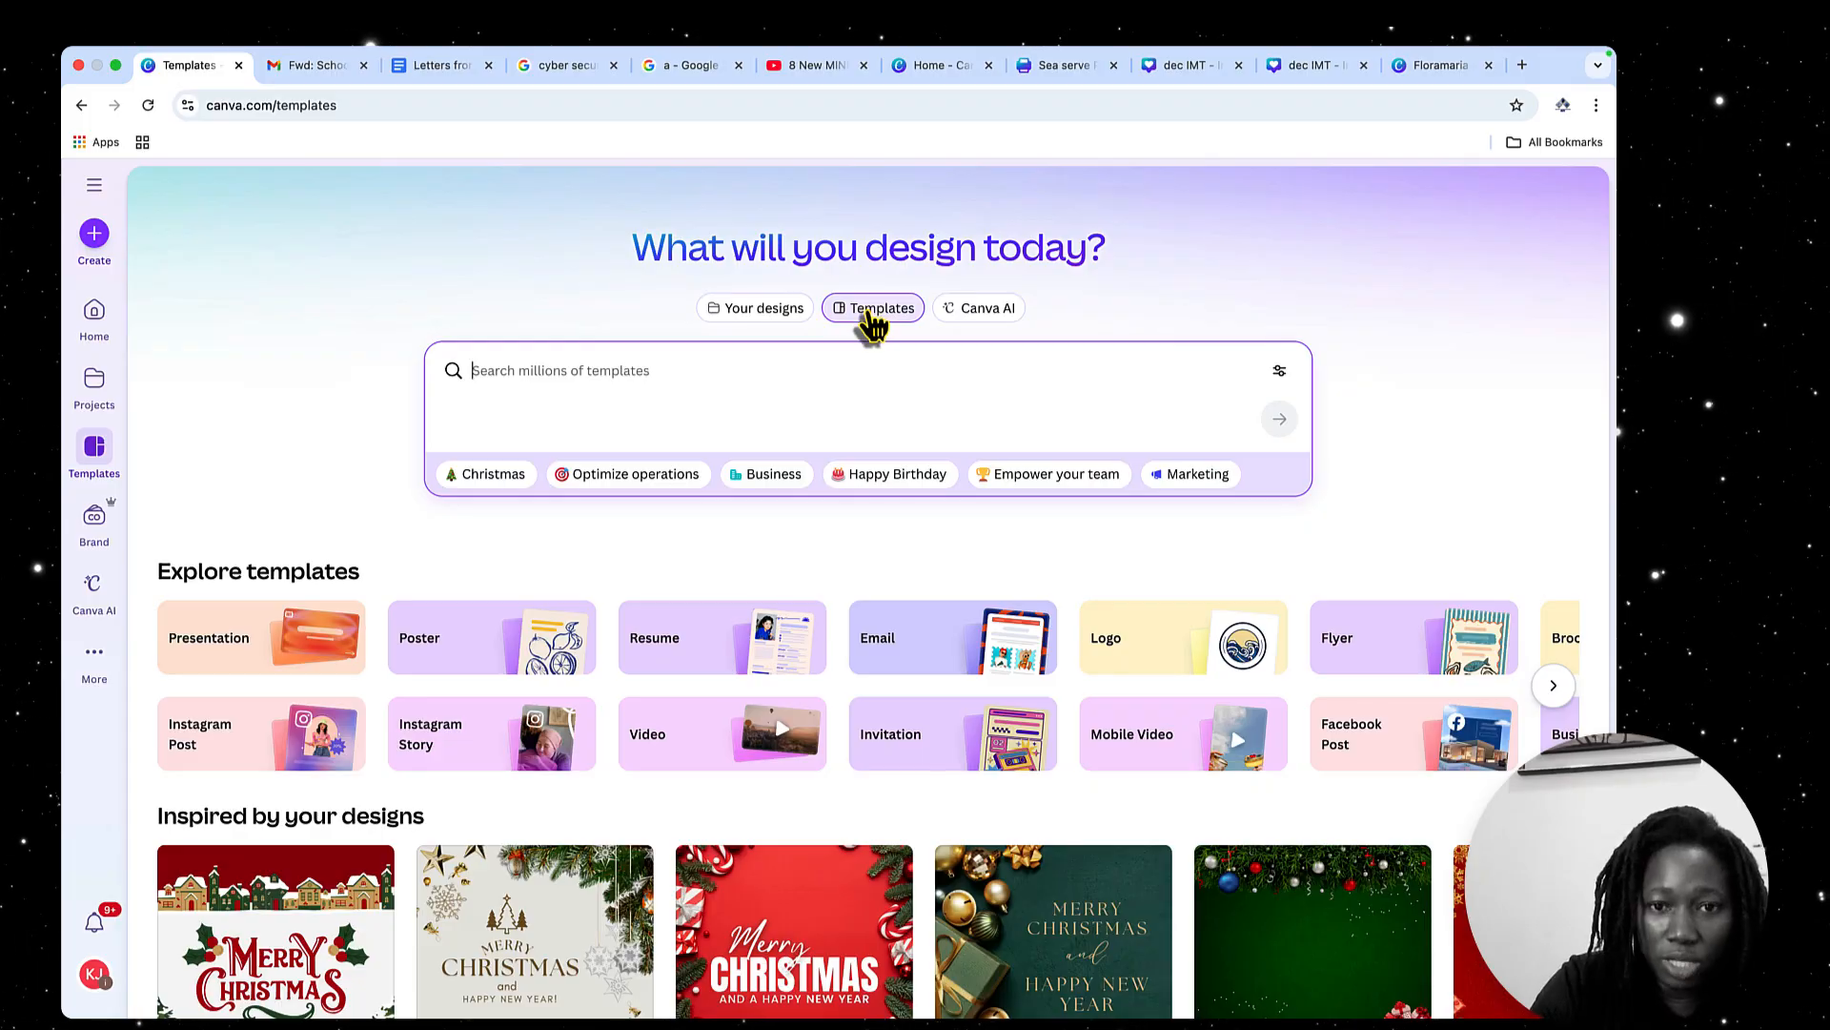
scroll(848, 887, "down", 5)
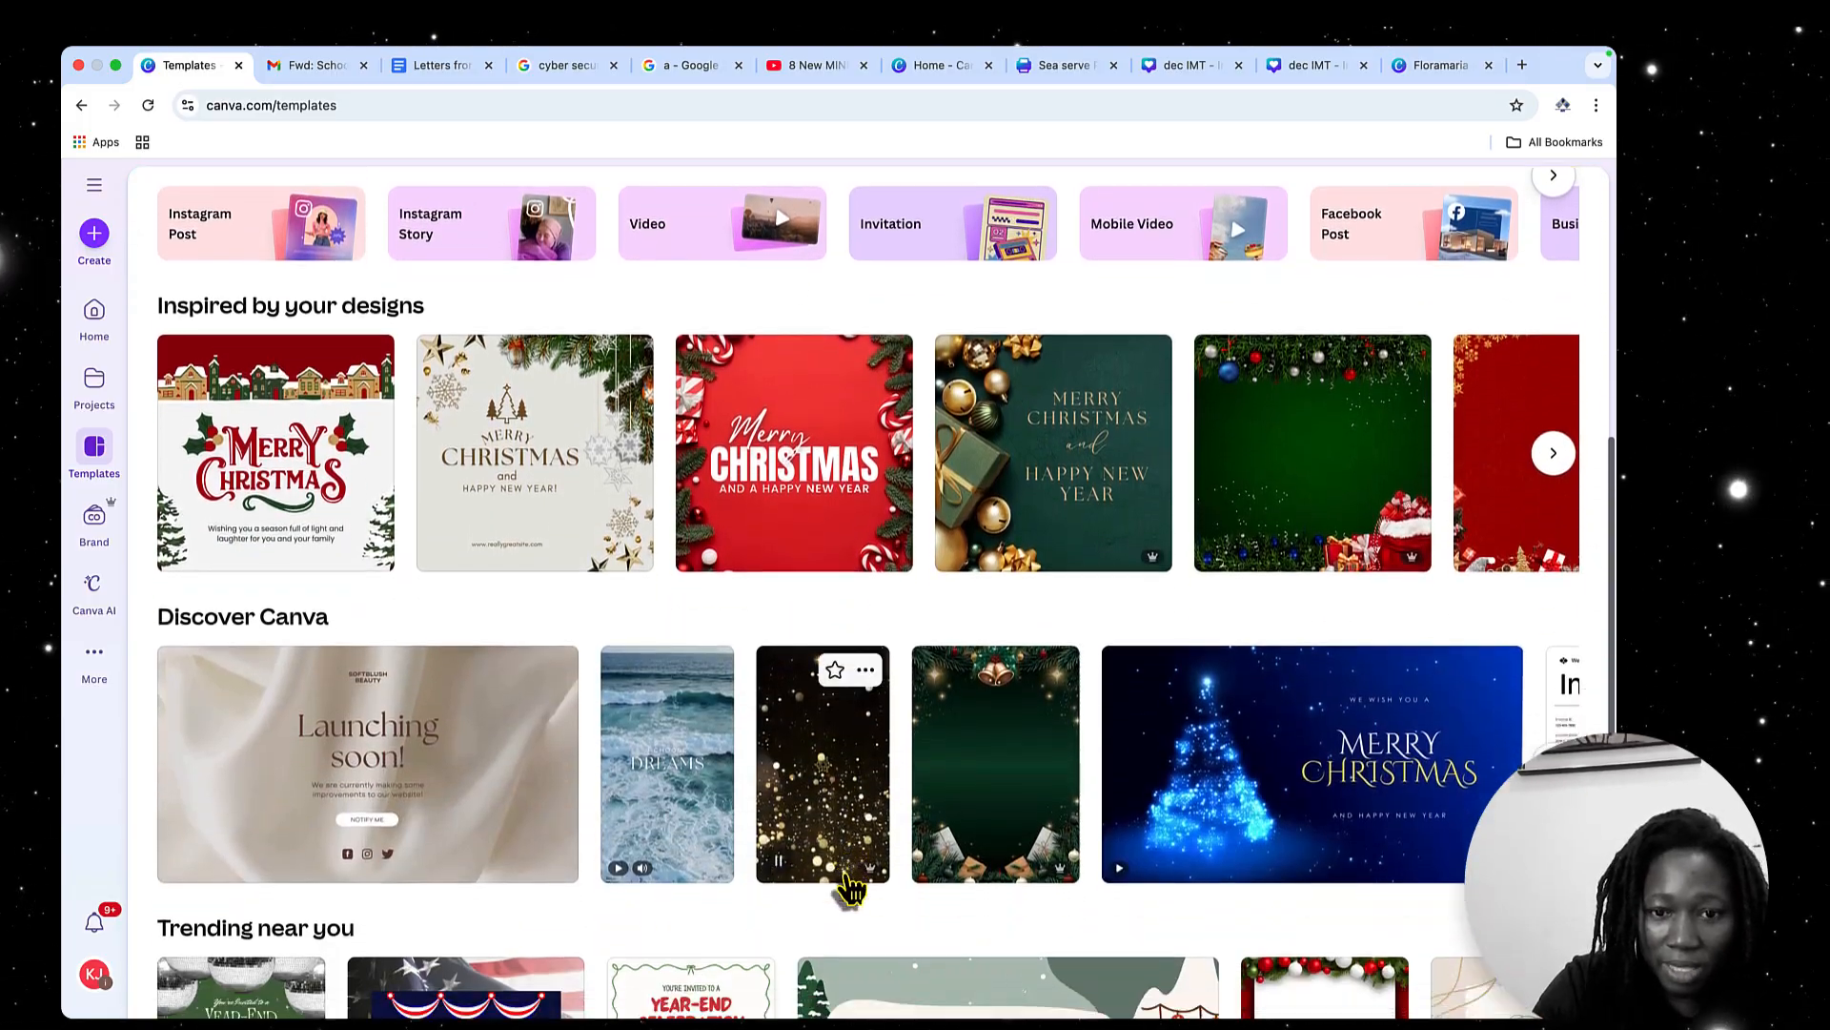
scroll(849, 887, "down", 7)
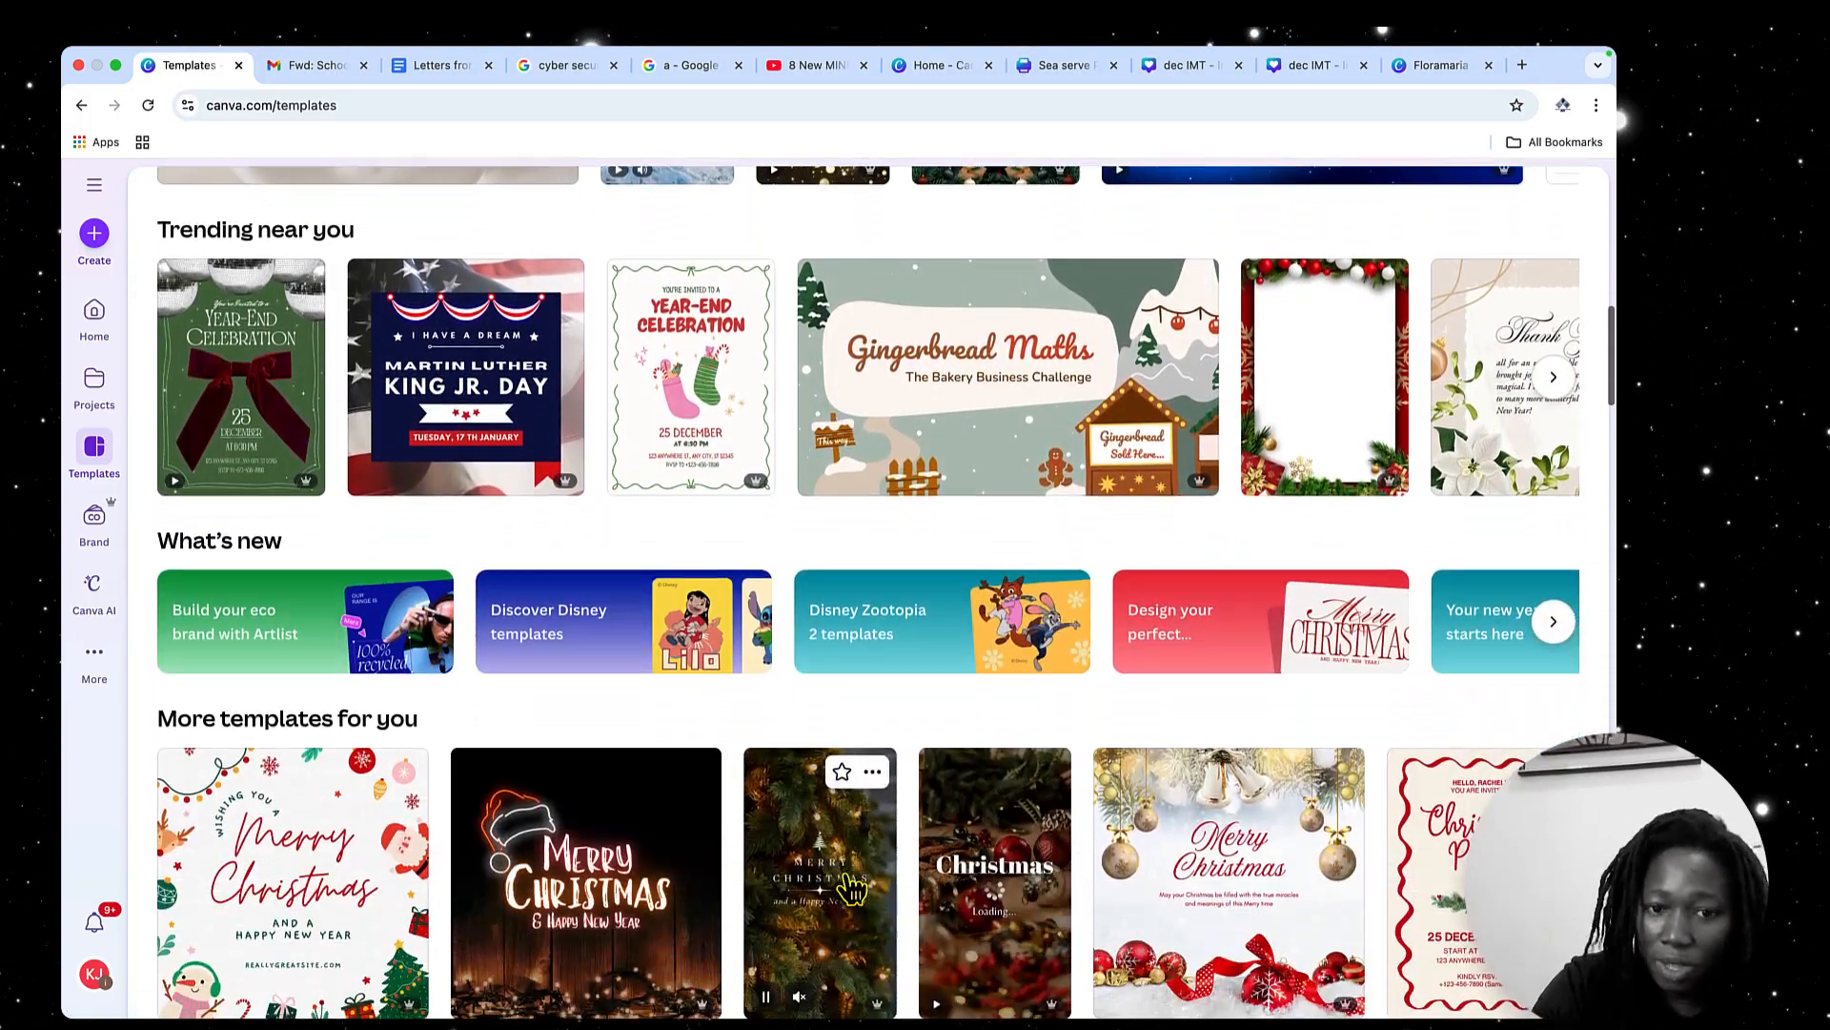
scroll(851, 887, "up", 12)
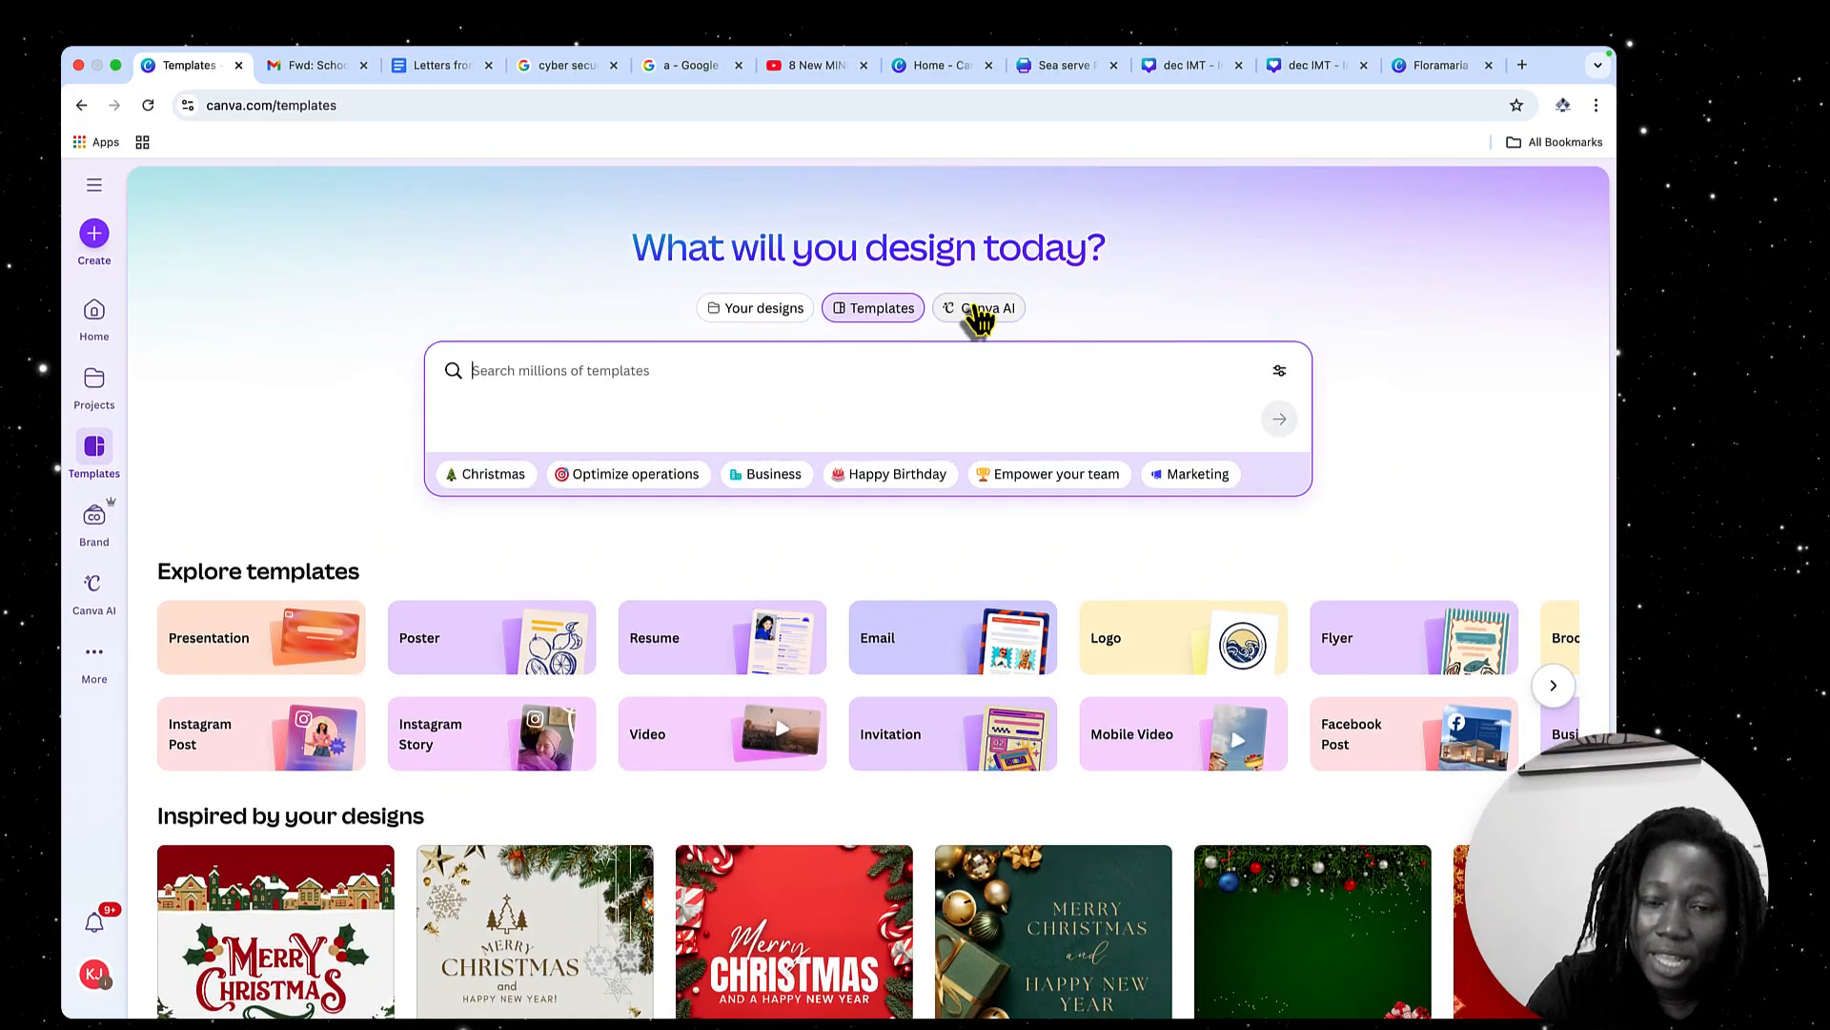
left_click(980, 320)
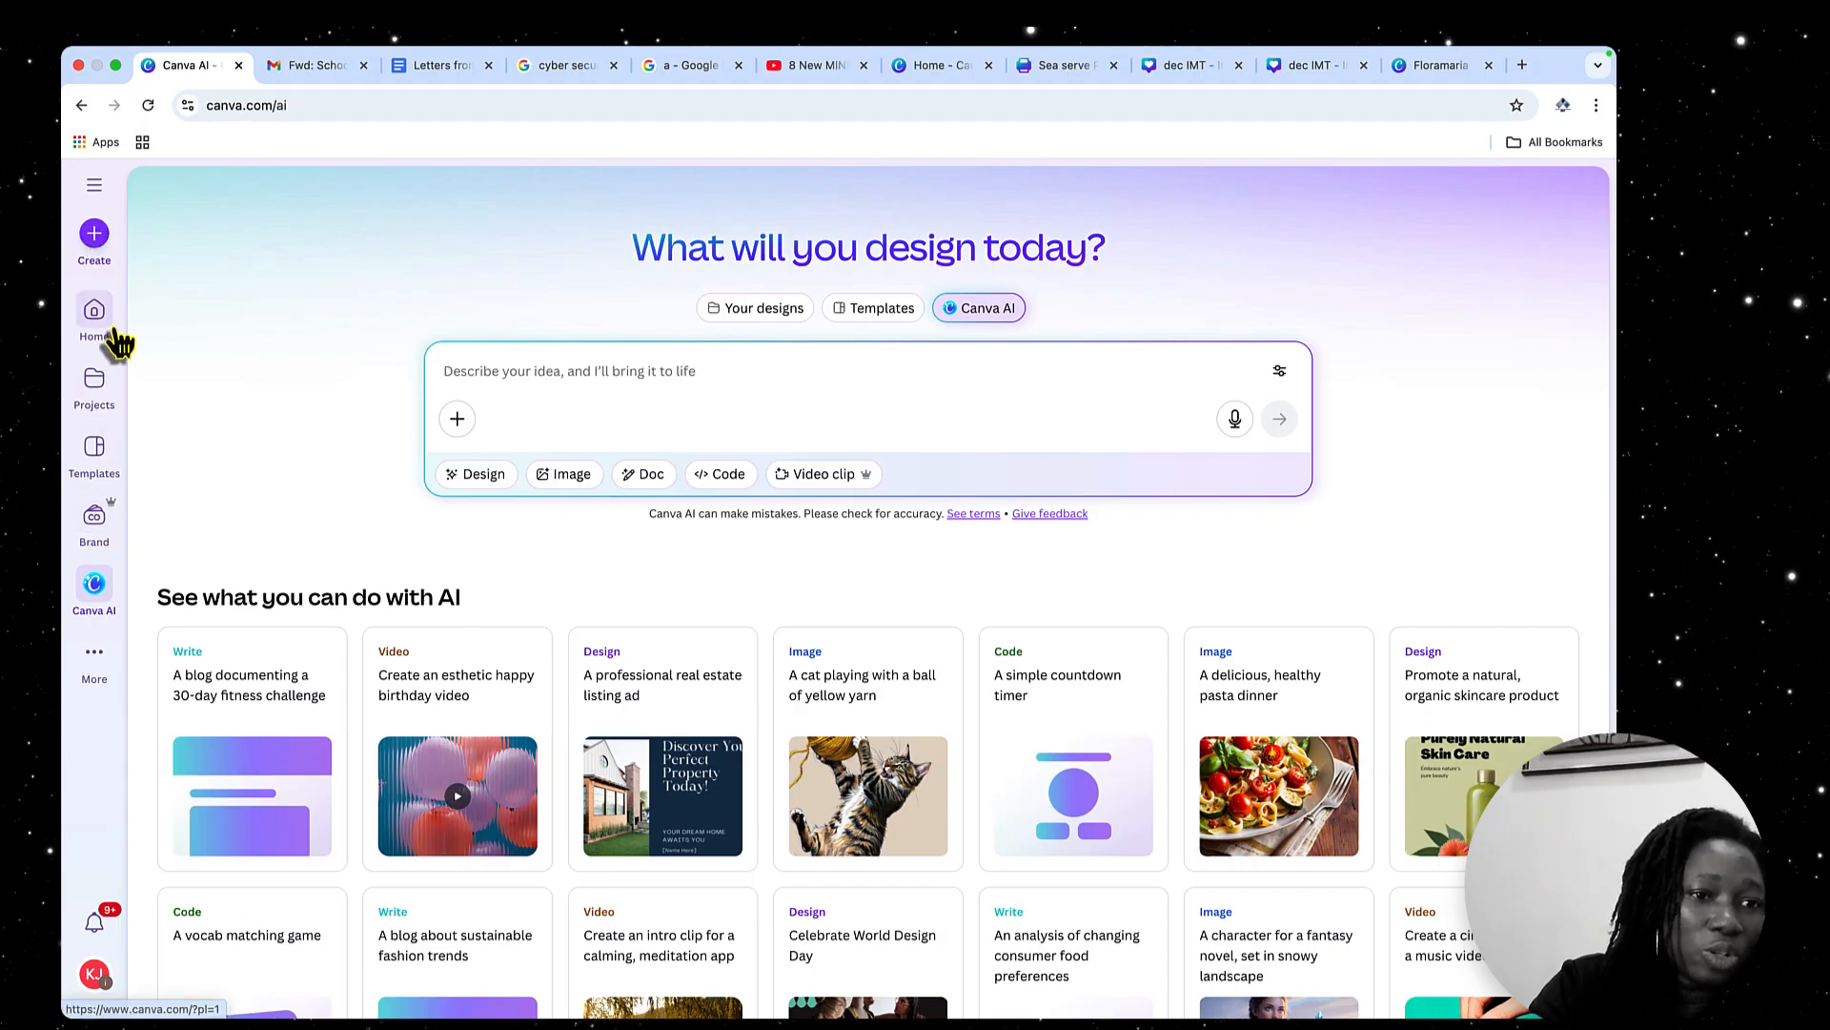
Start creating a design and examine the custom size's width, height and unit options
left_click(93, 235)
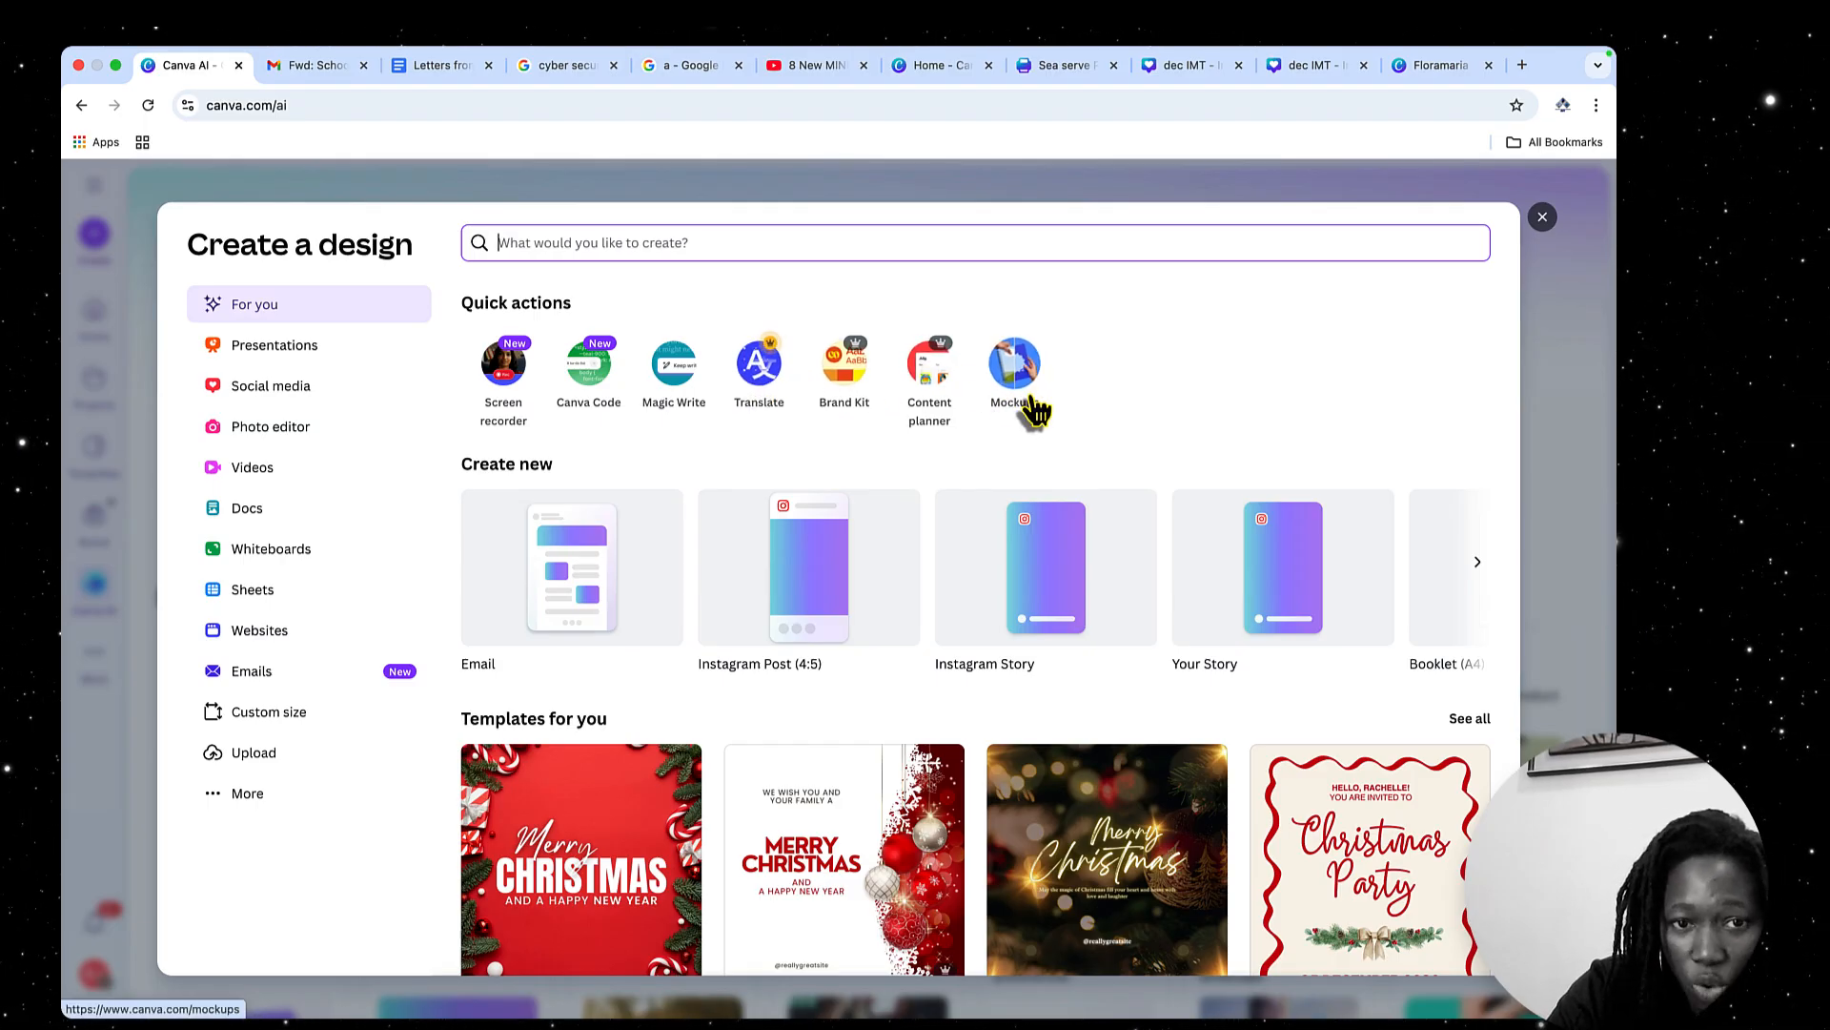
left_click(272, 717)
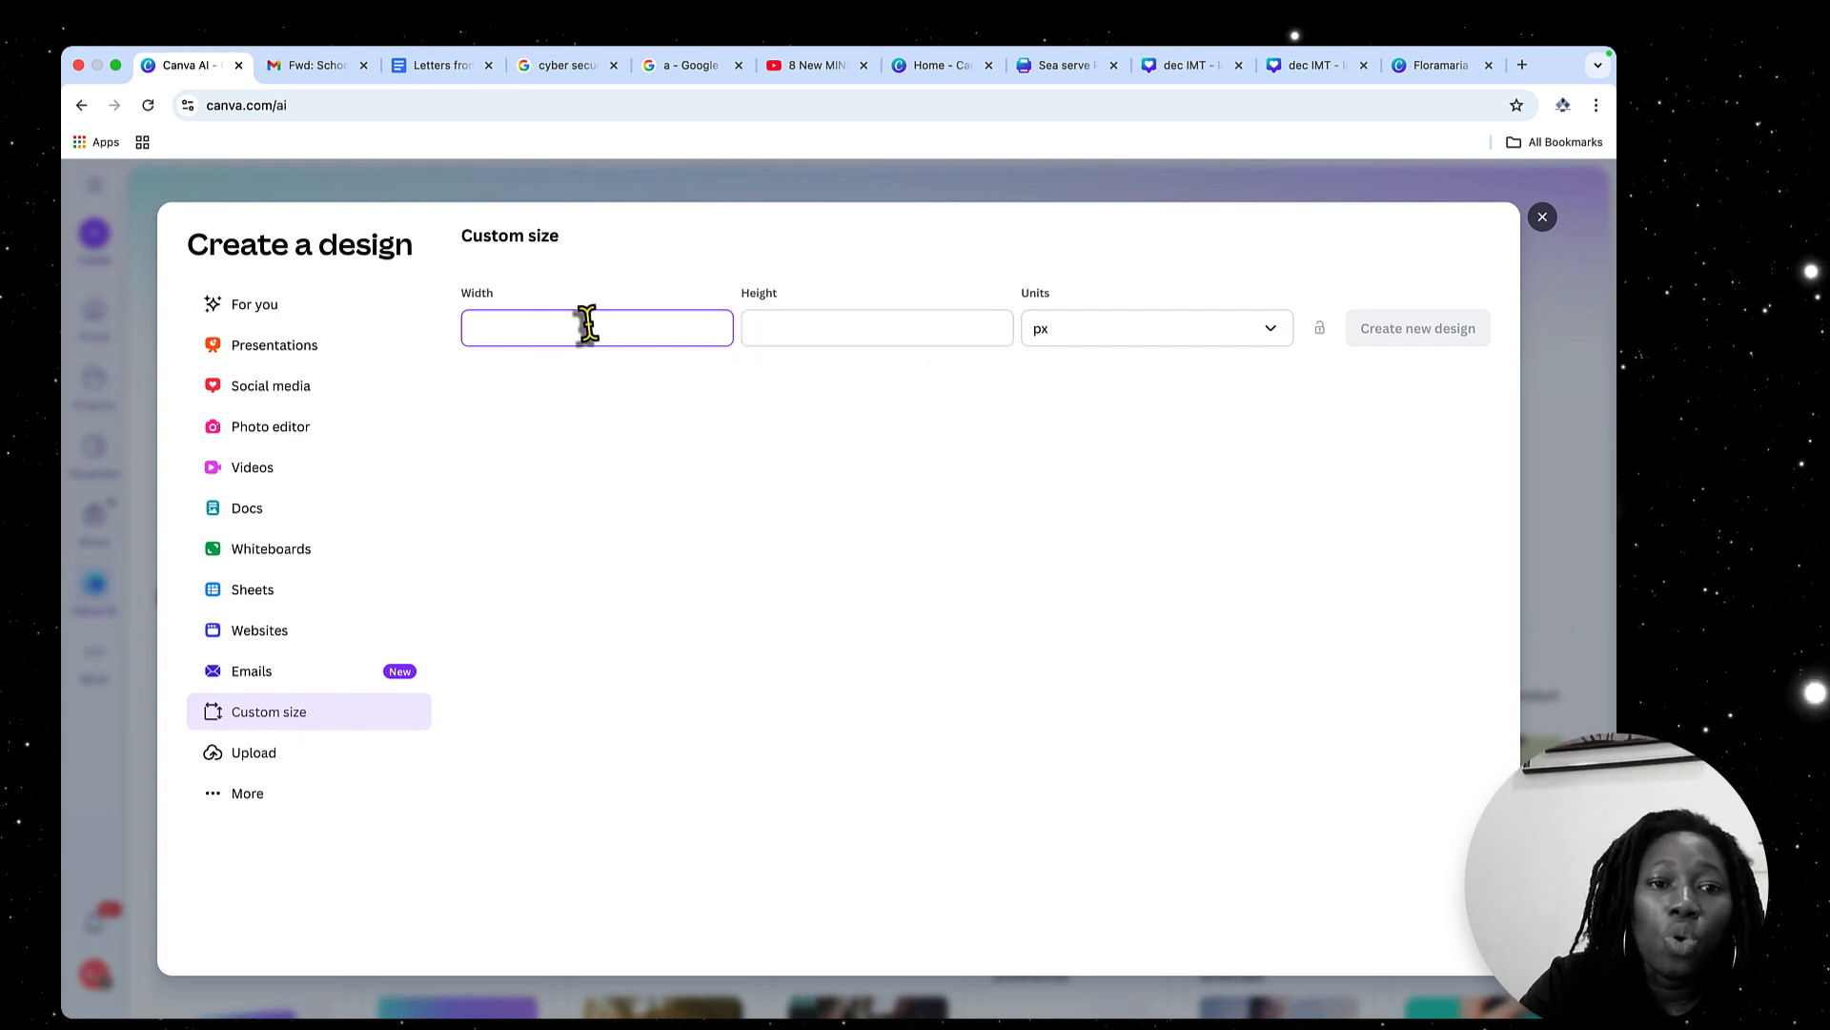
left_click(776, 327)
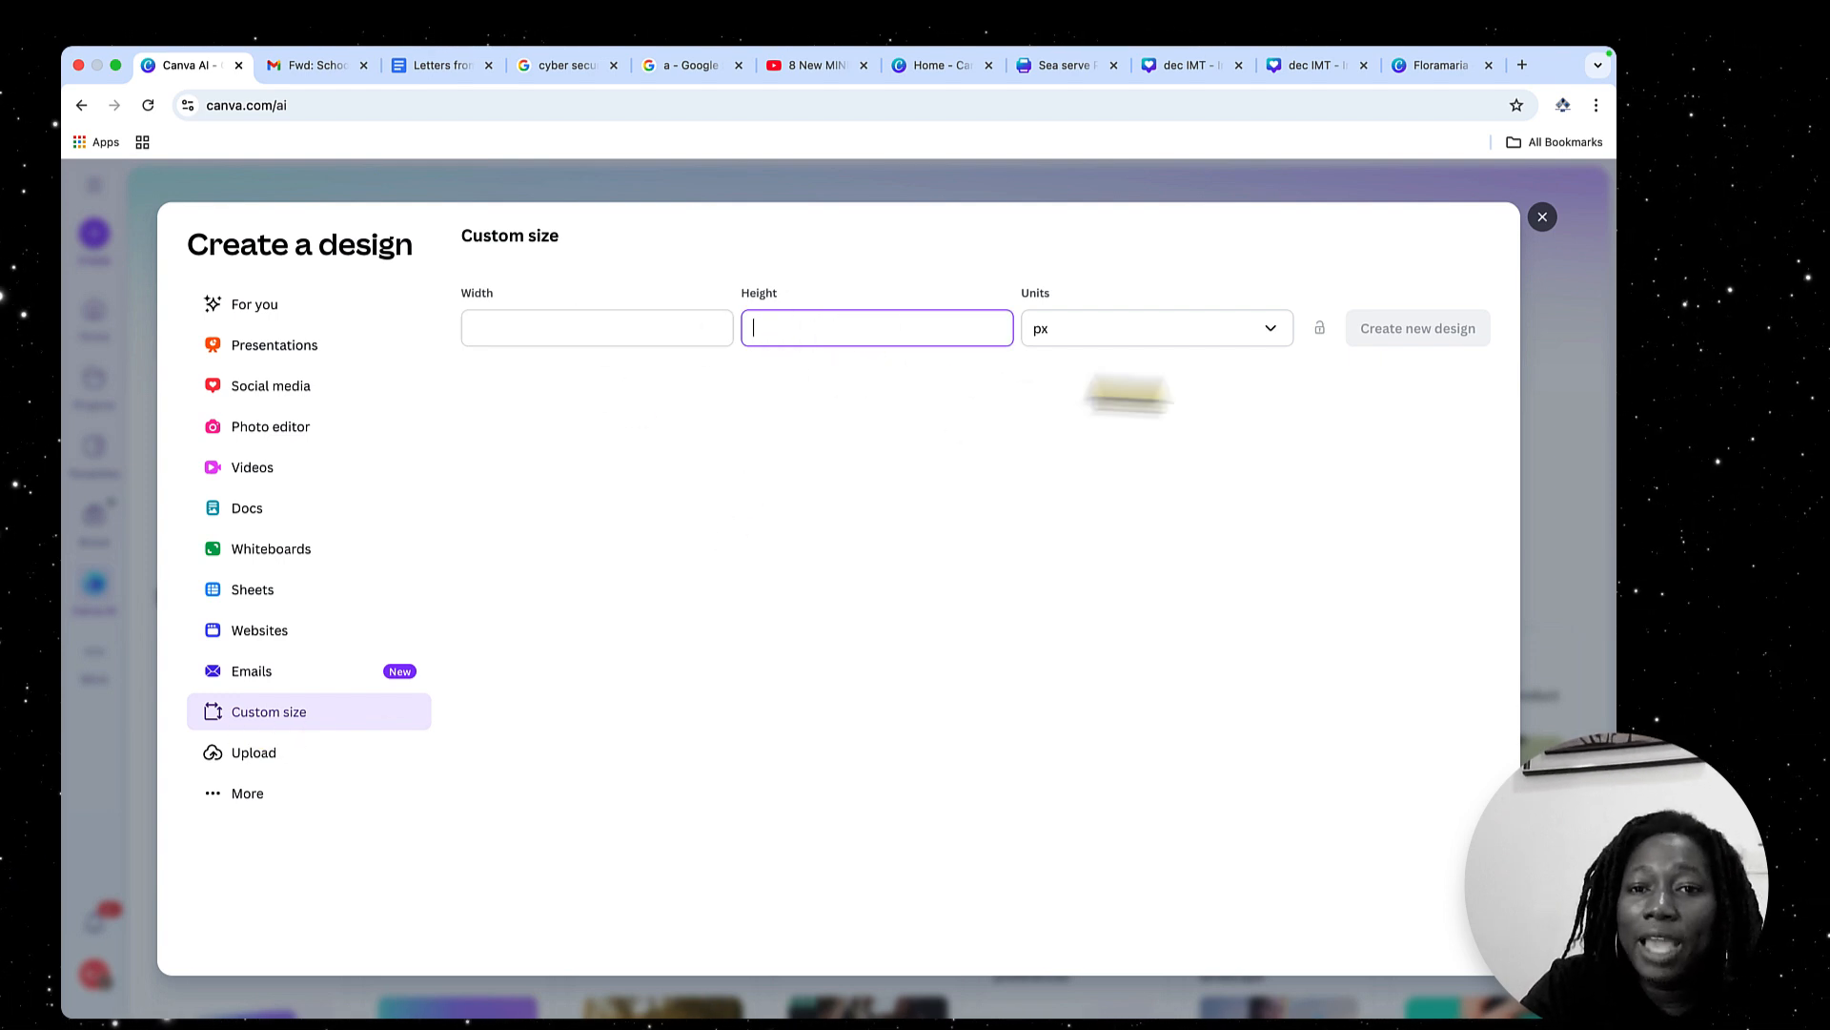
left_click(1268, 343)
left_click(1270, 339)
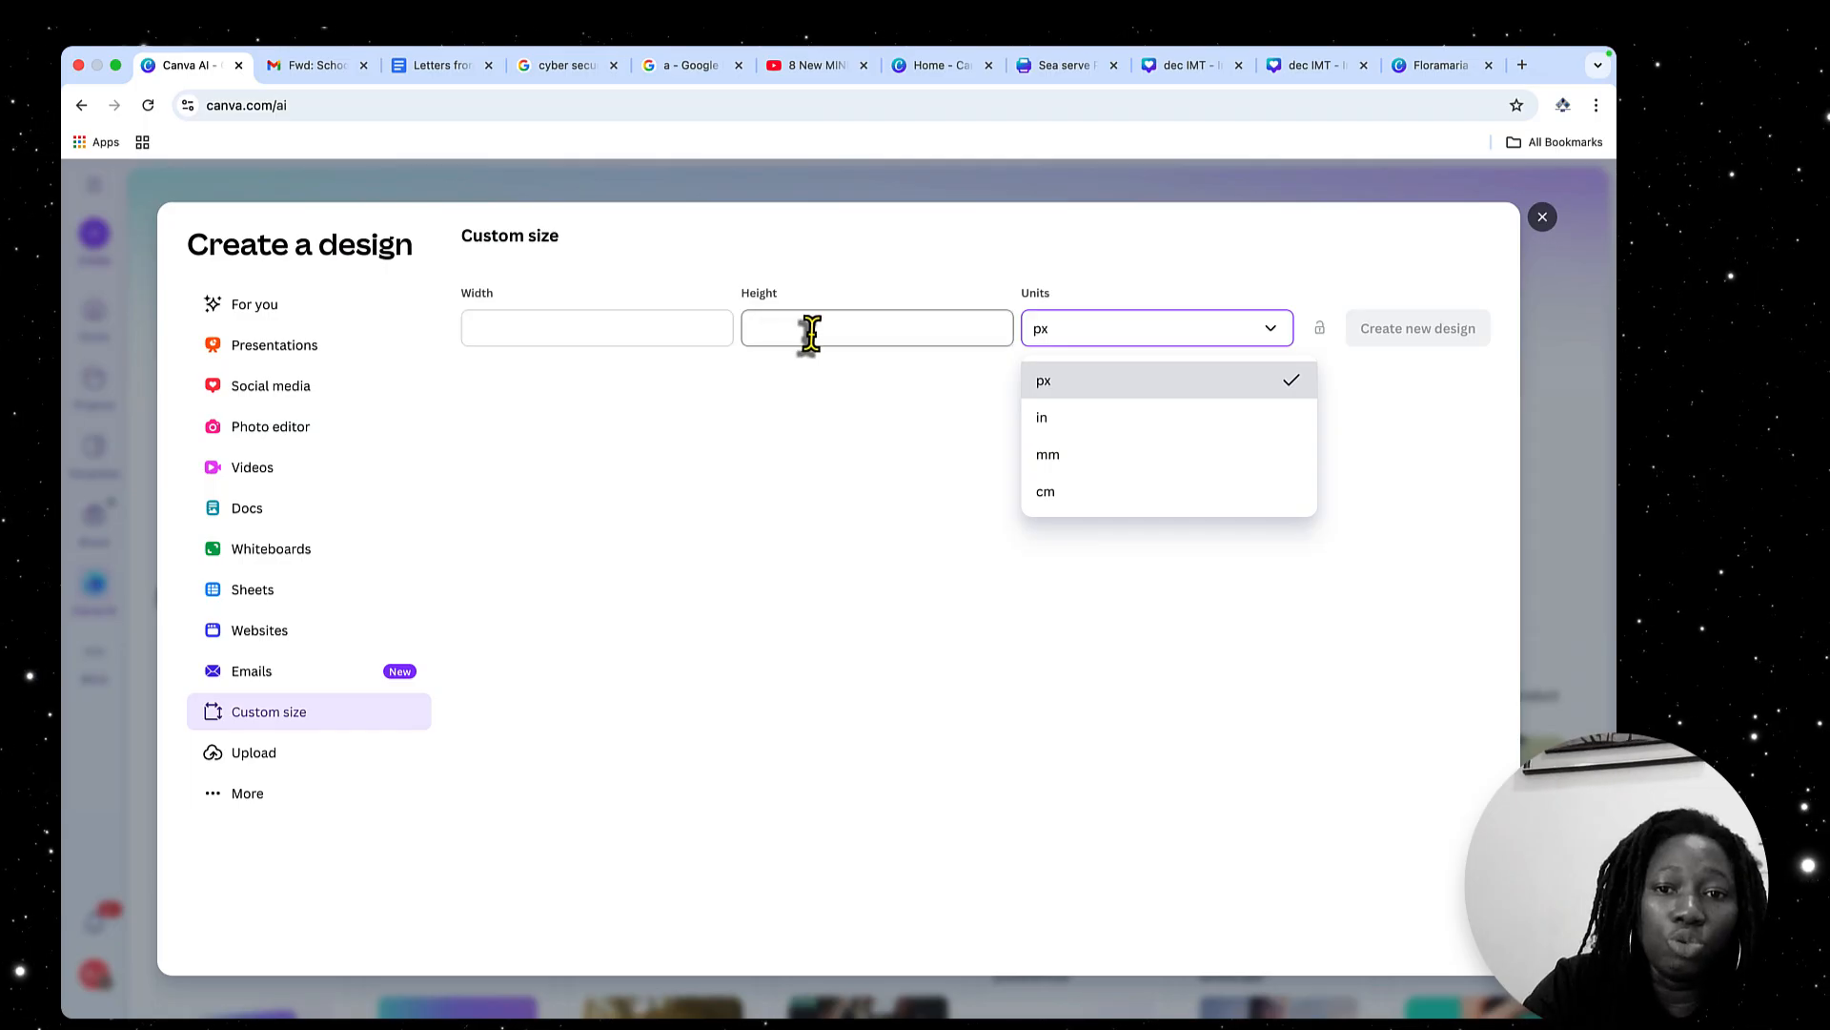
left_click(920, 393)
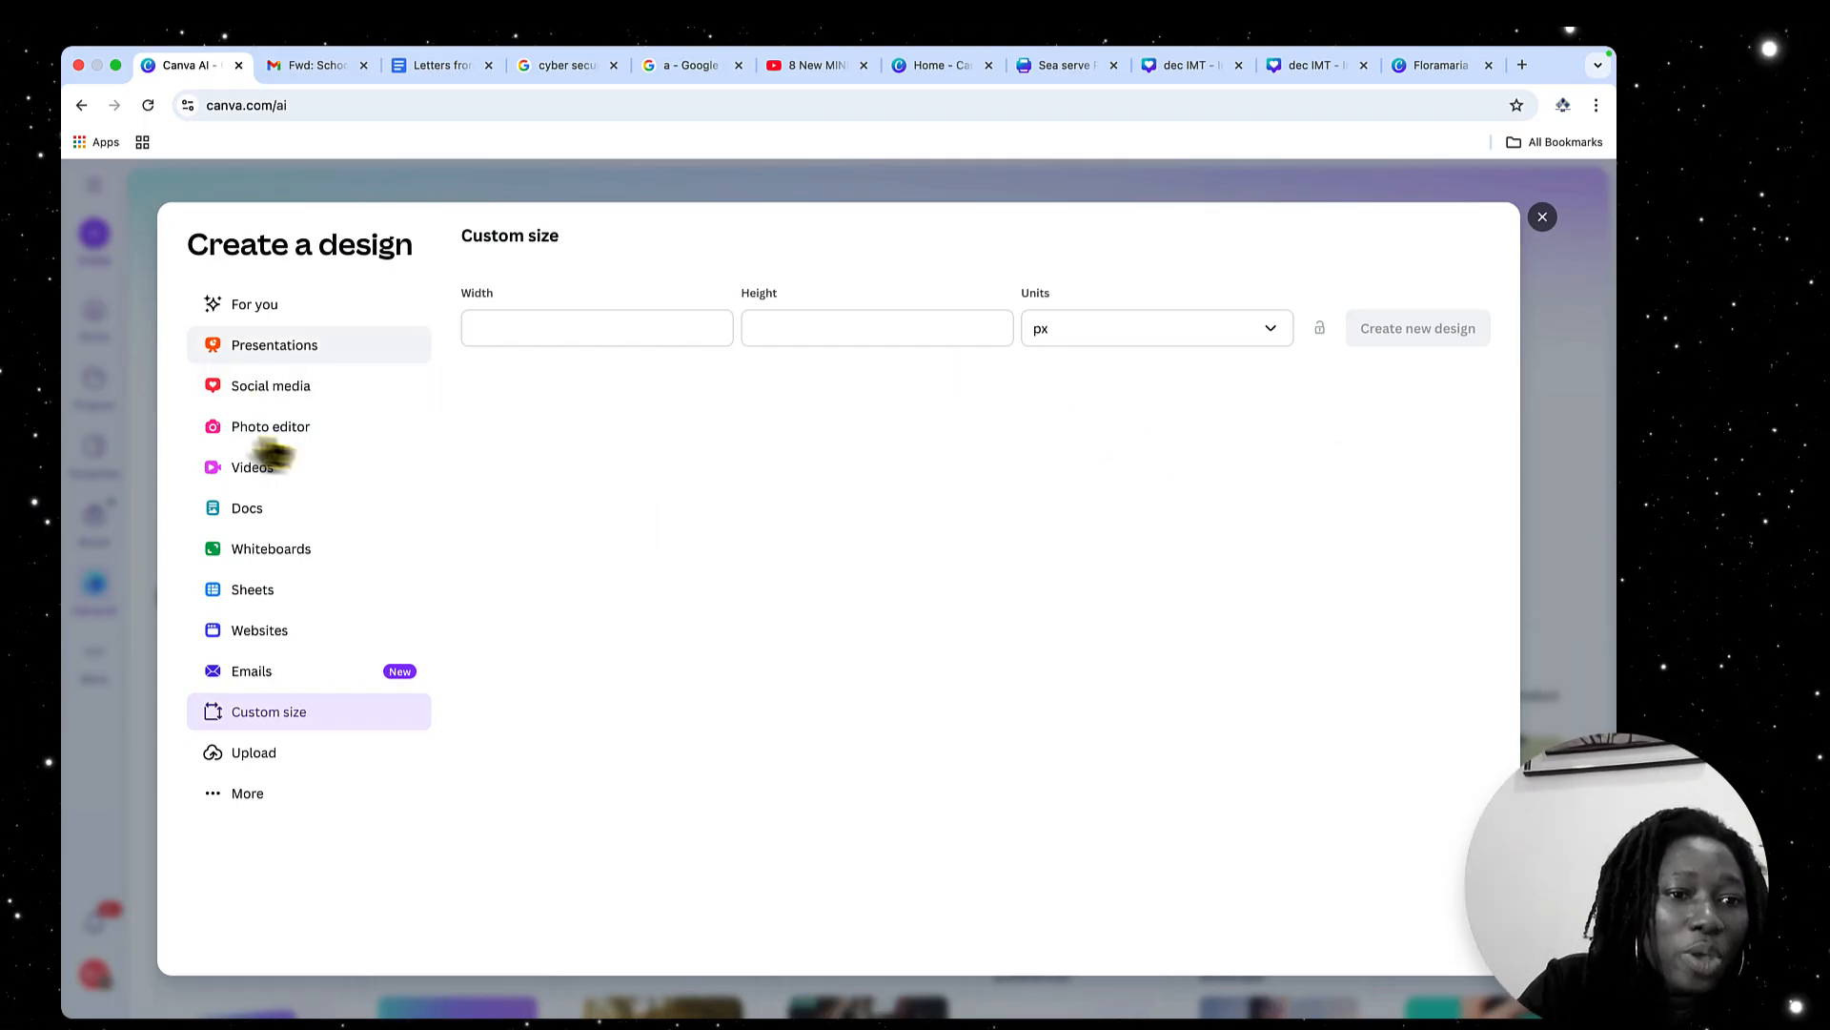
Create a blank Instagram Post (4:5) design from the social media formats and select its page
left_click(256, 393)
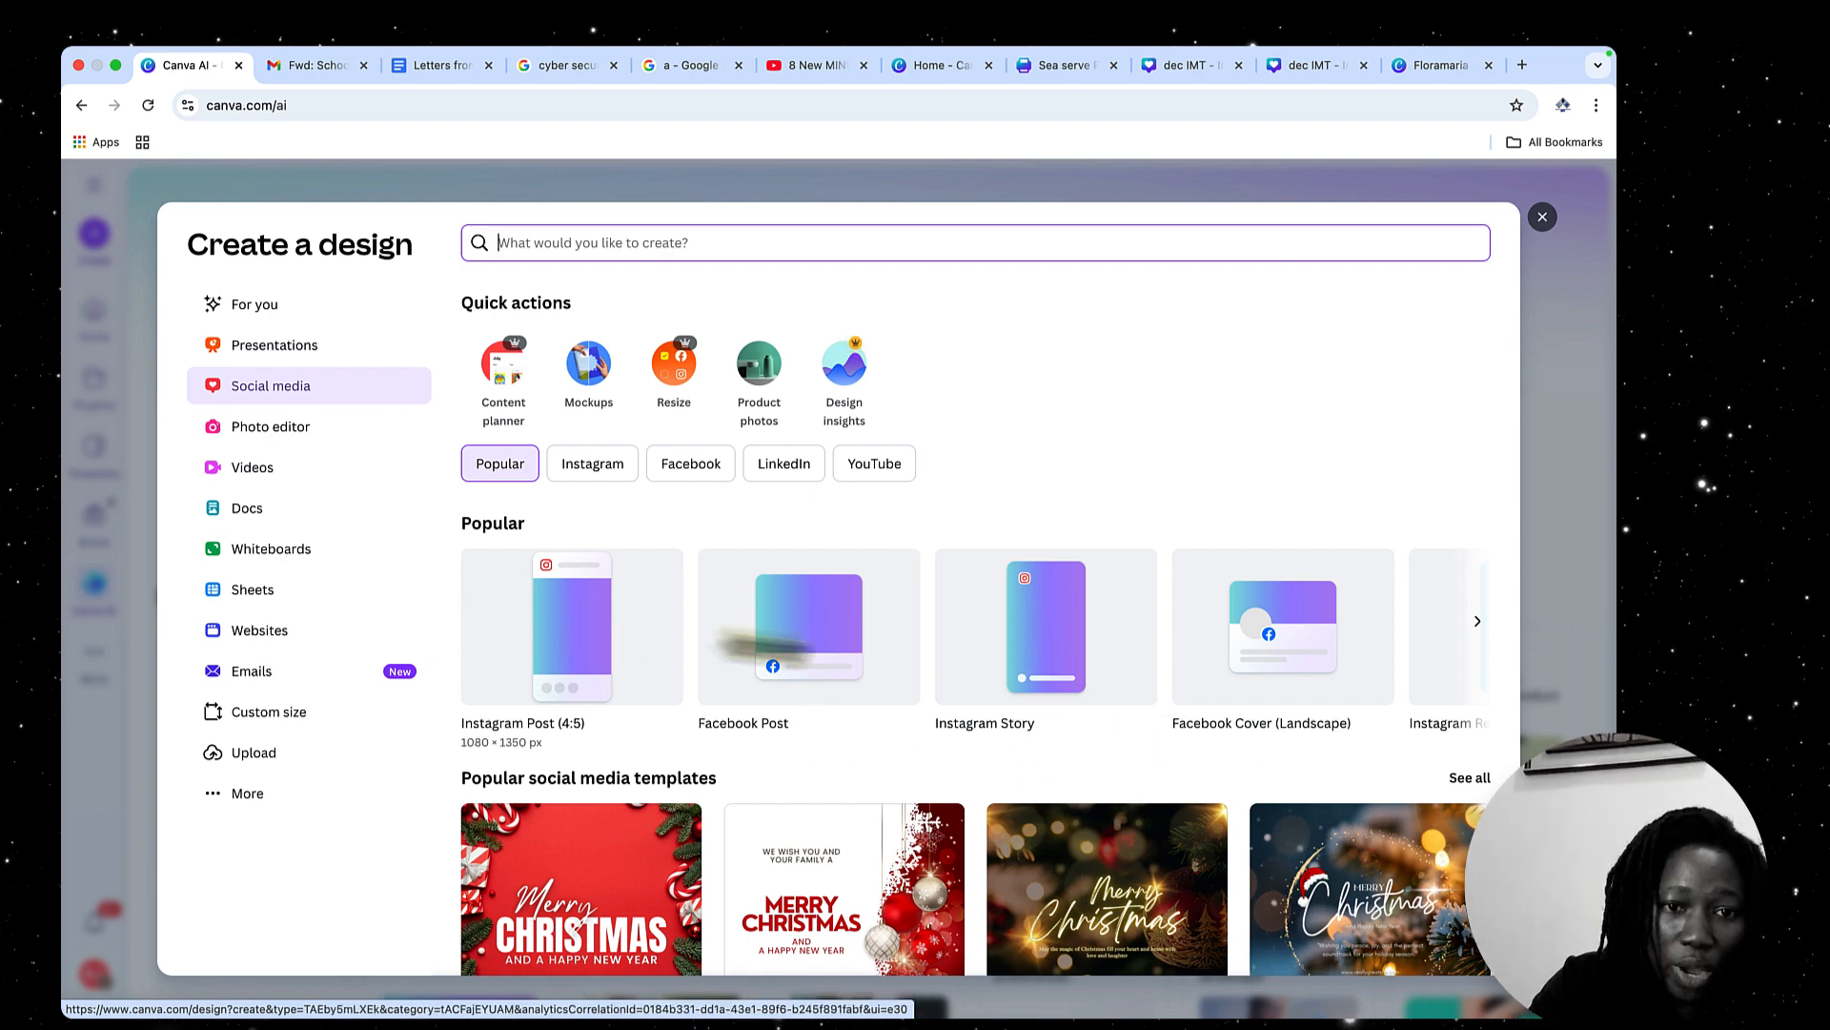
left_click(580, 658)
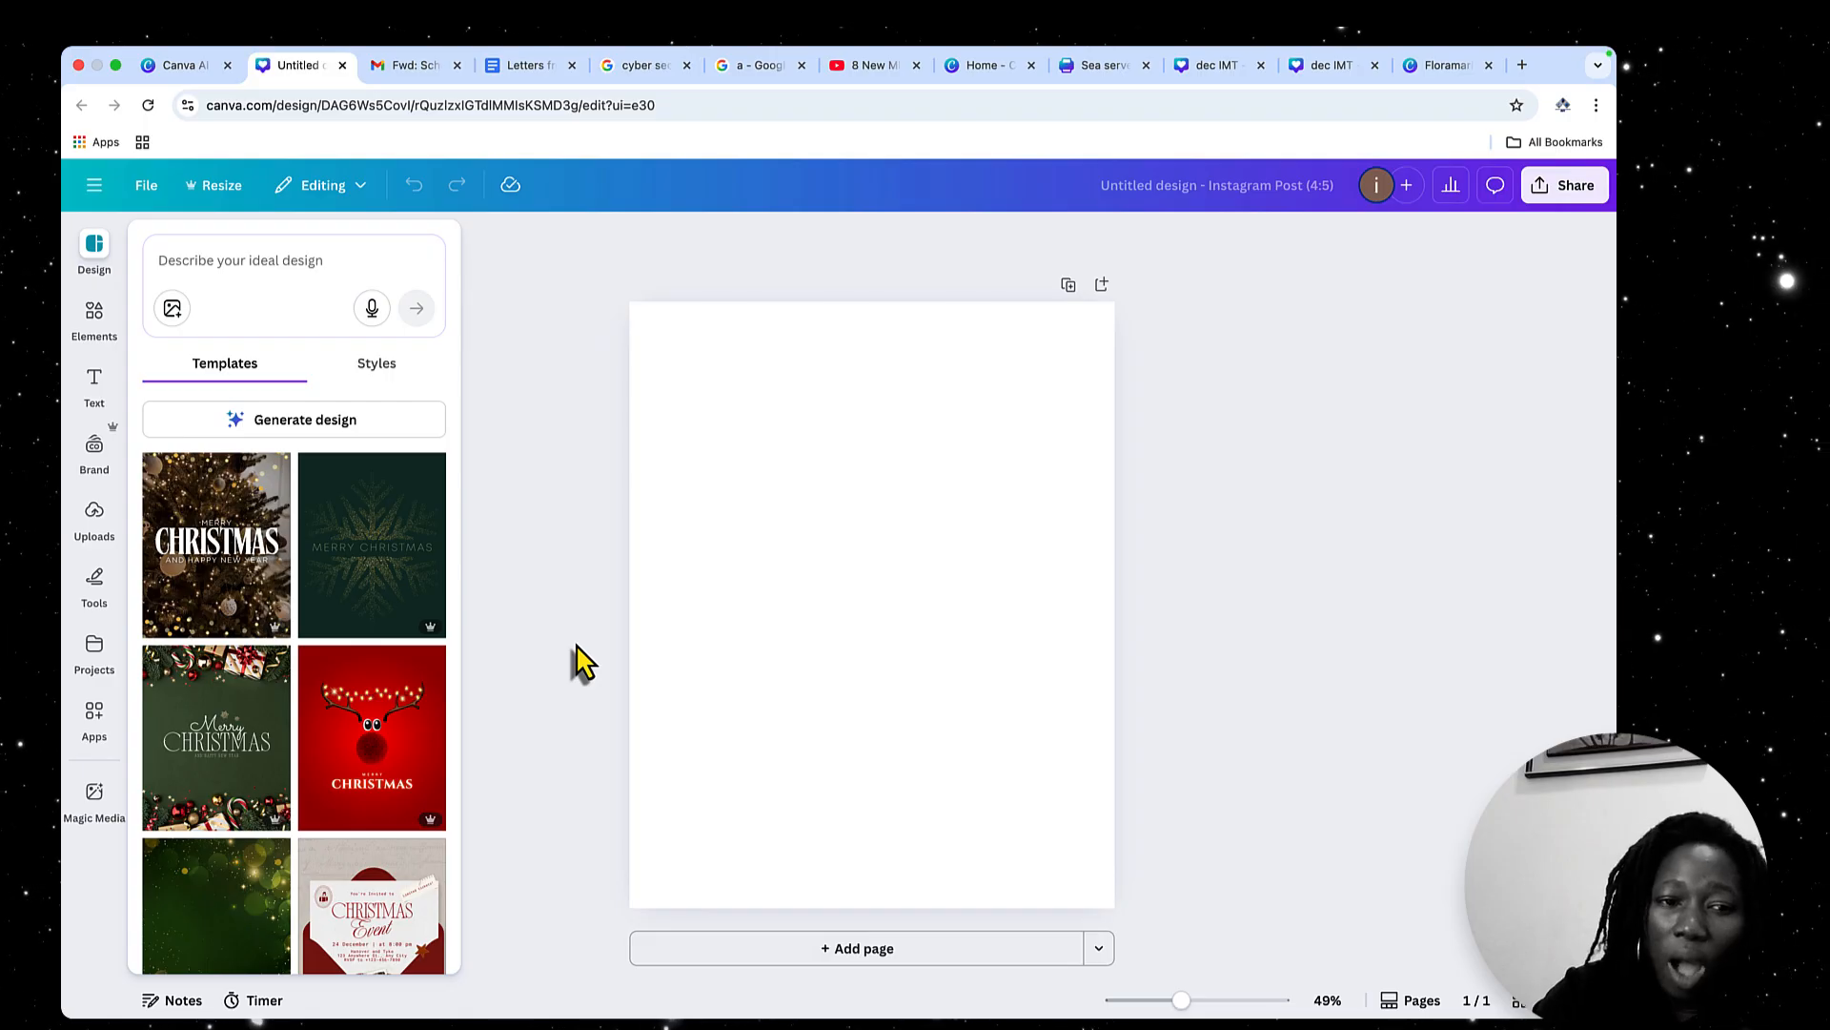
left_click(901, 690)
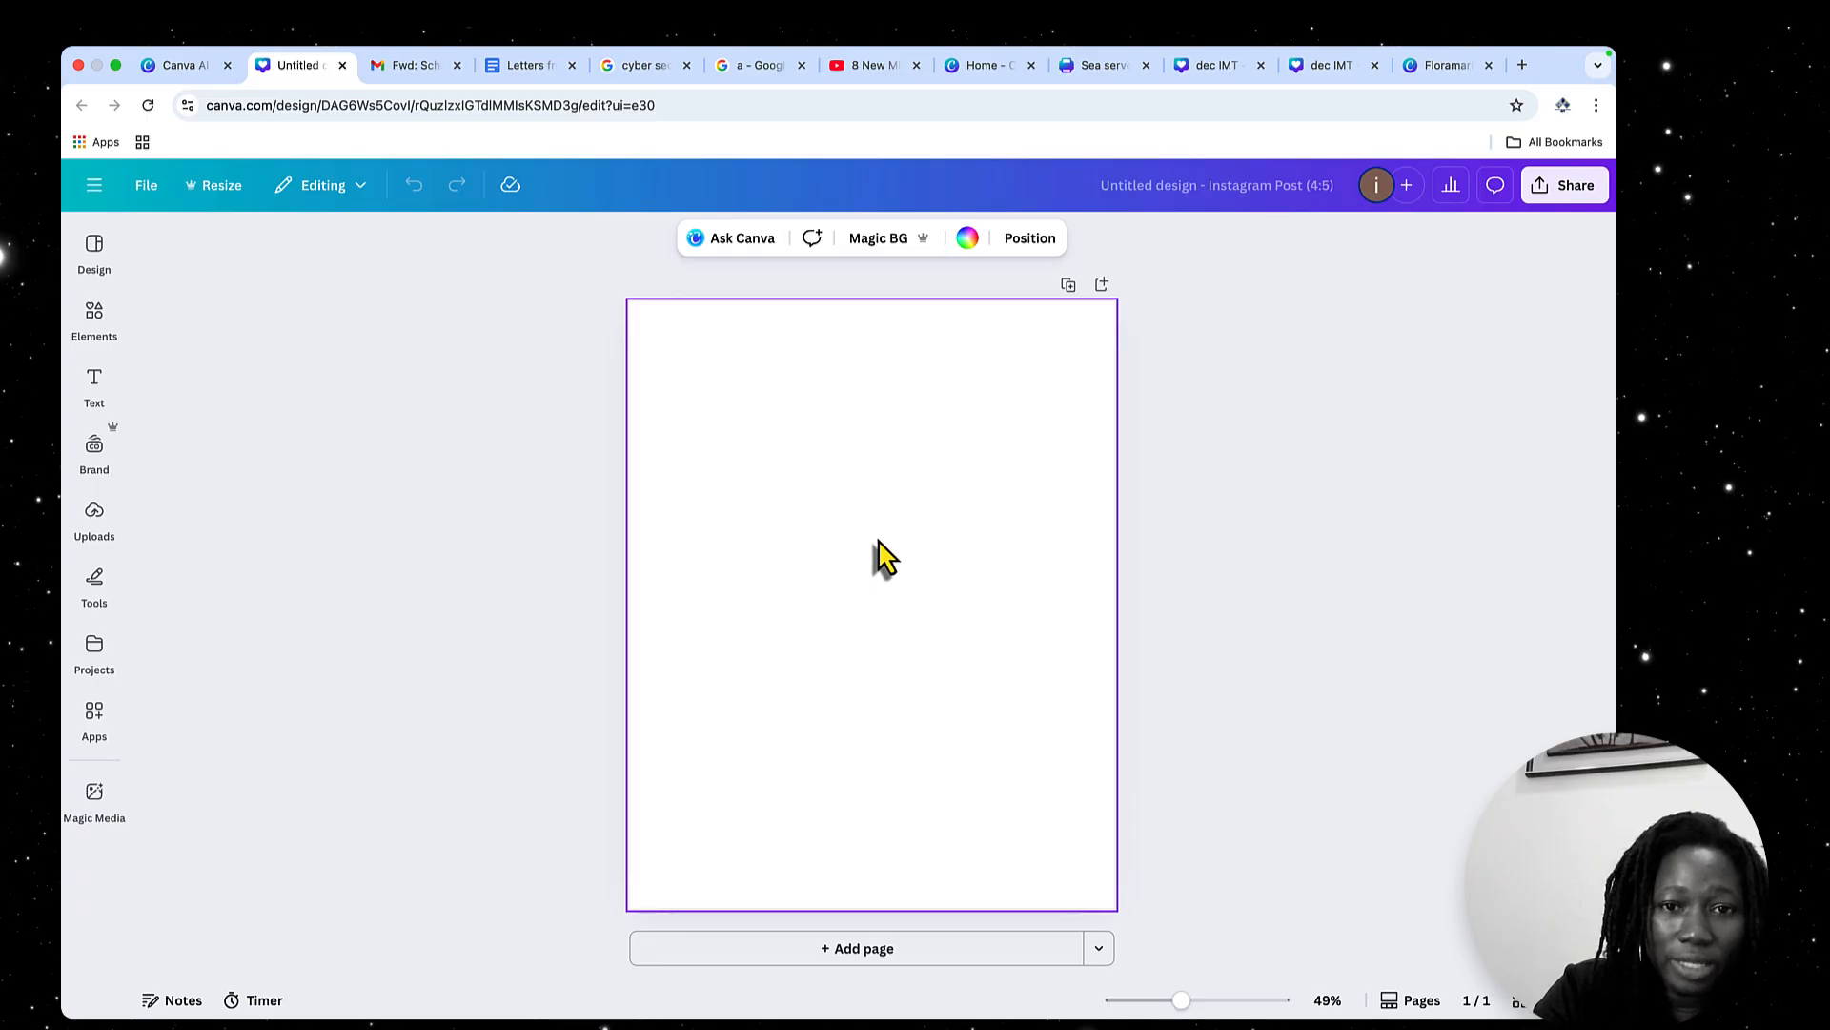
Browse the suggested design templates for the Instagram post
left_click(95, 249)
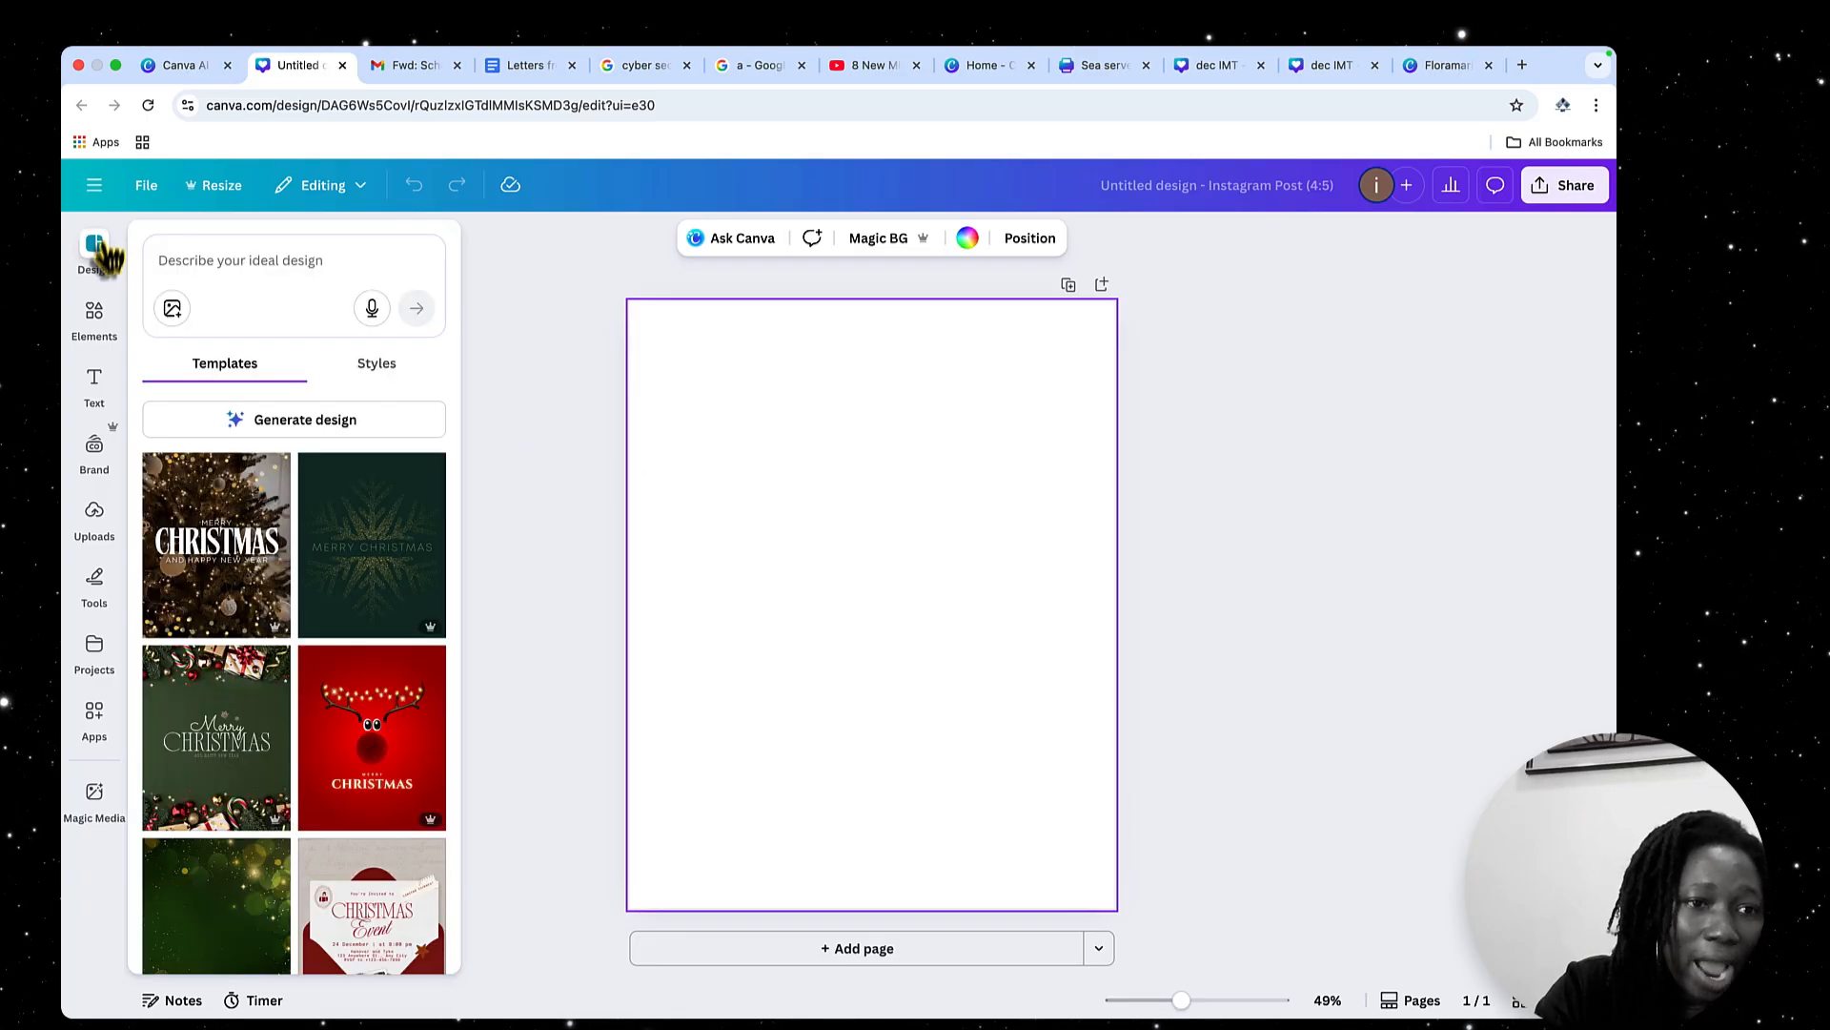
left_click(94, 320)
left_click(100, 270)
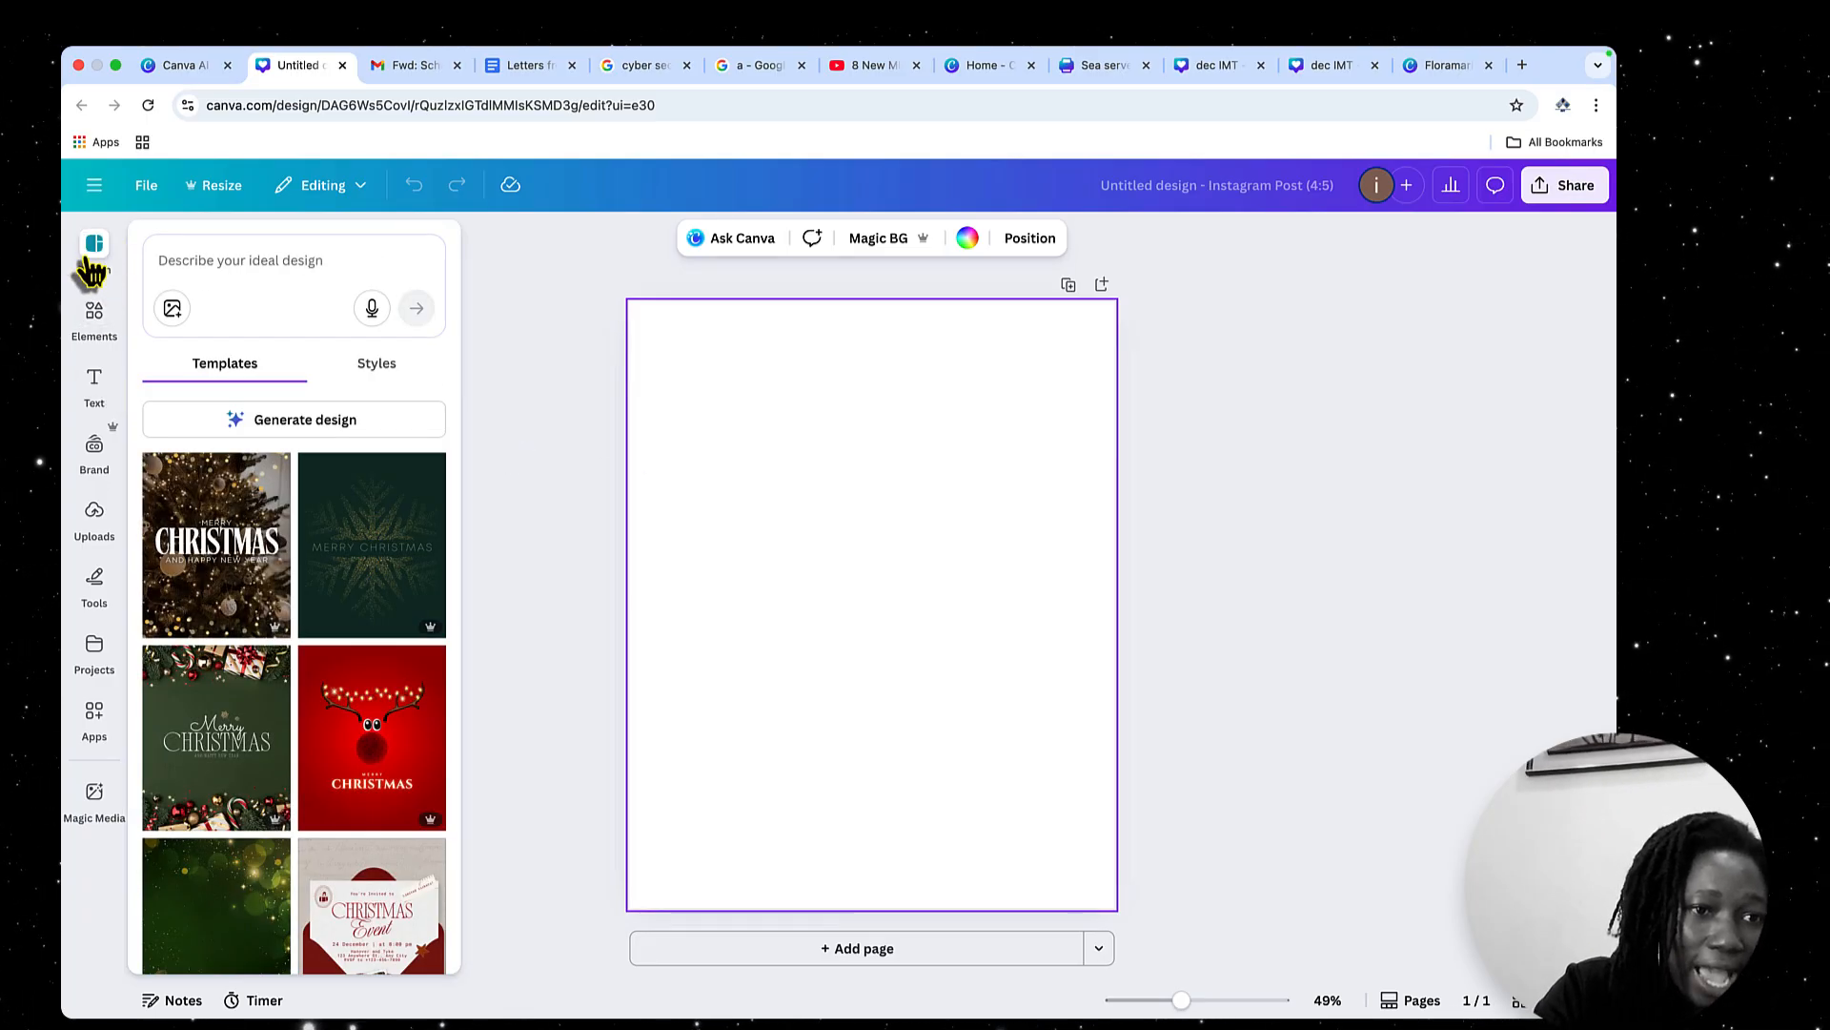
scroll(265, 688, "down", 5)
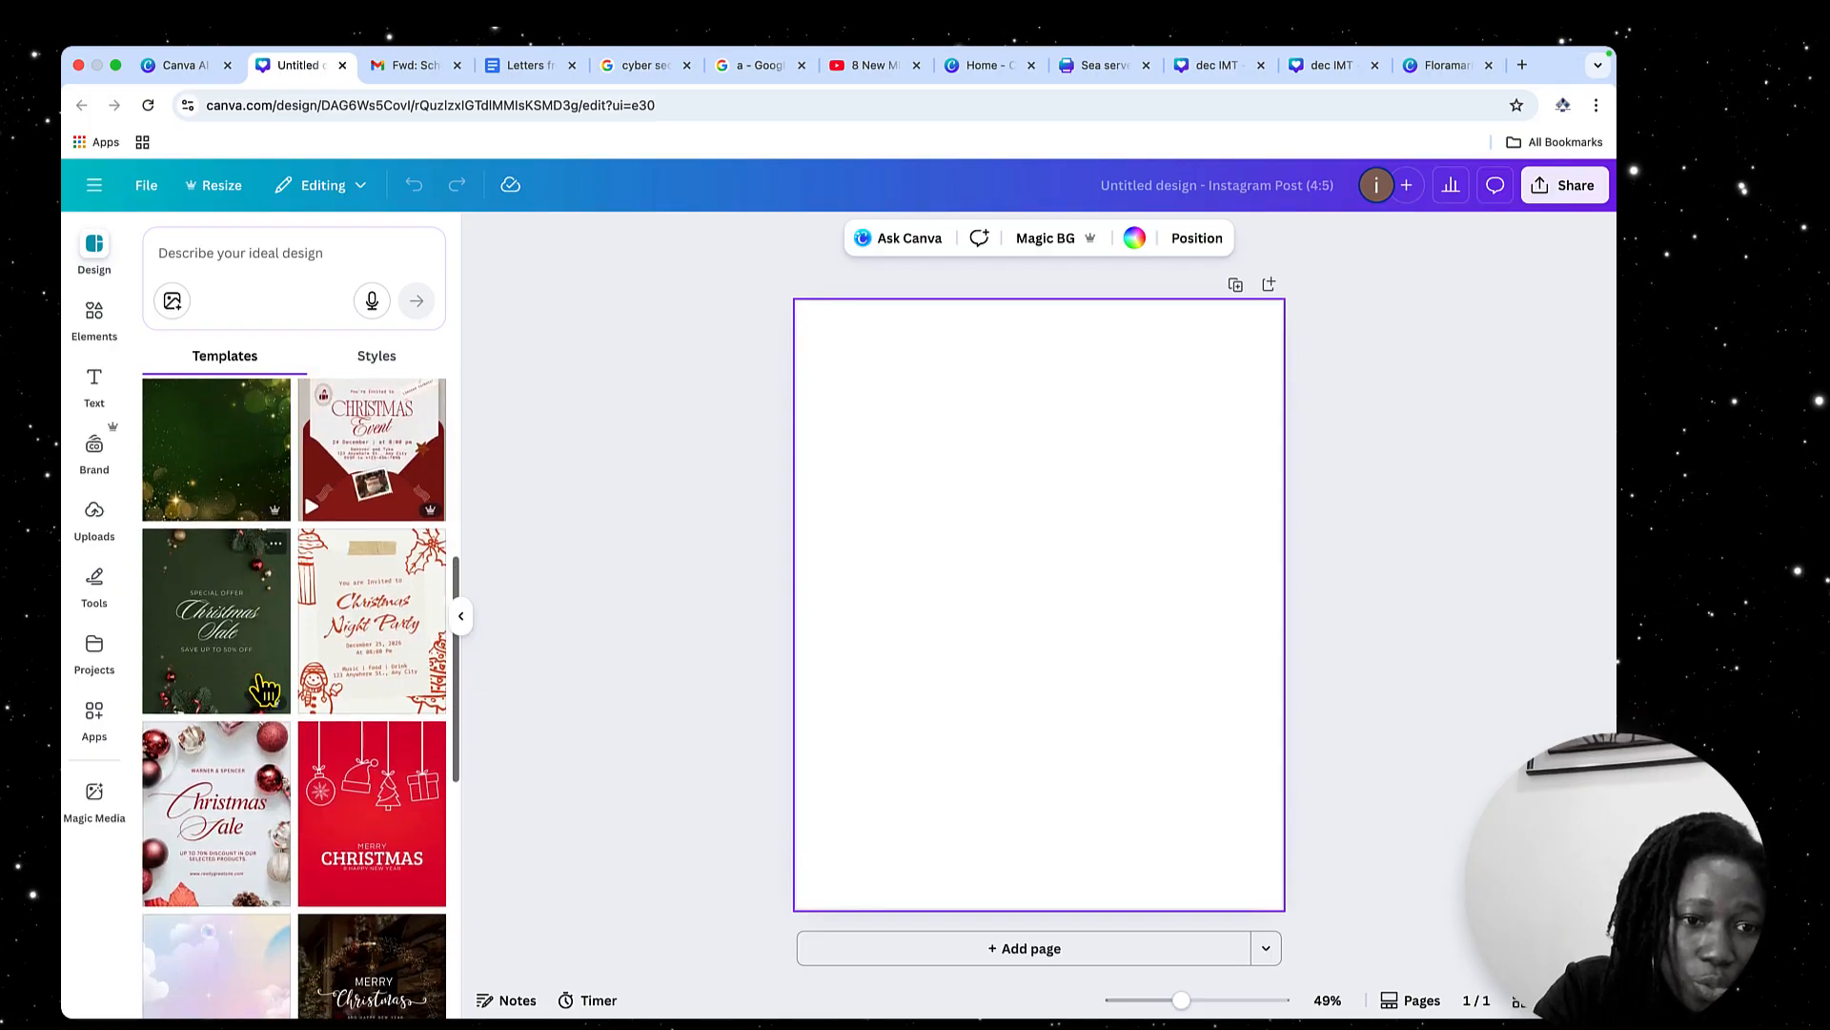
scroll(265, 688, "down", 6)
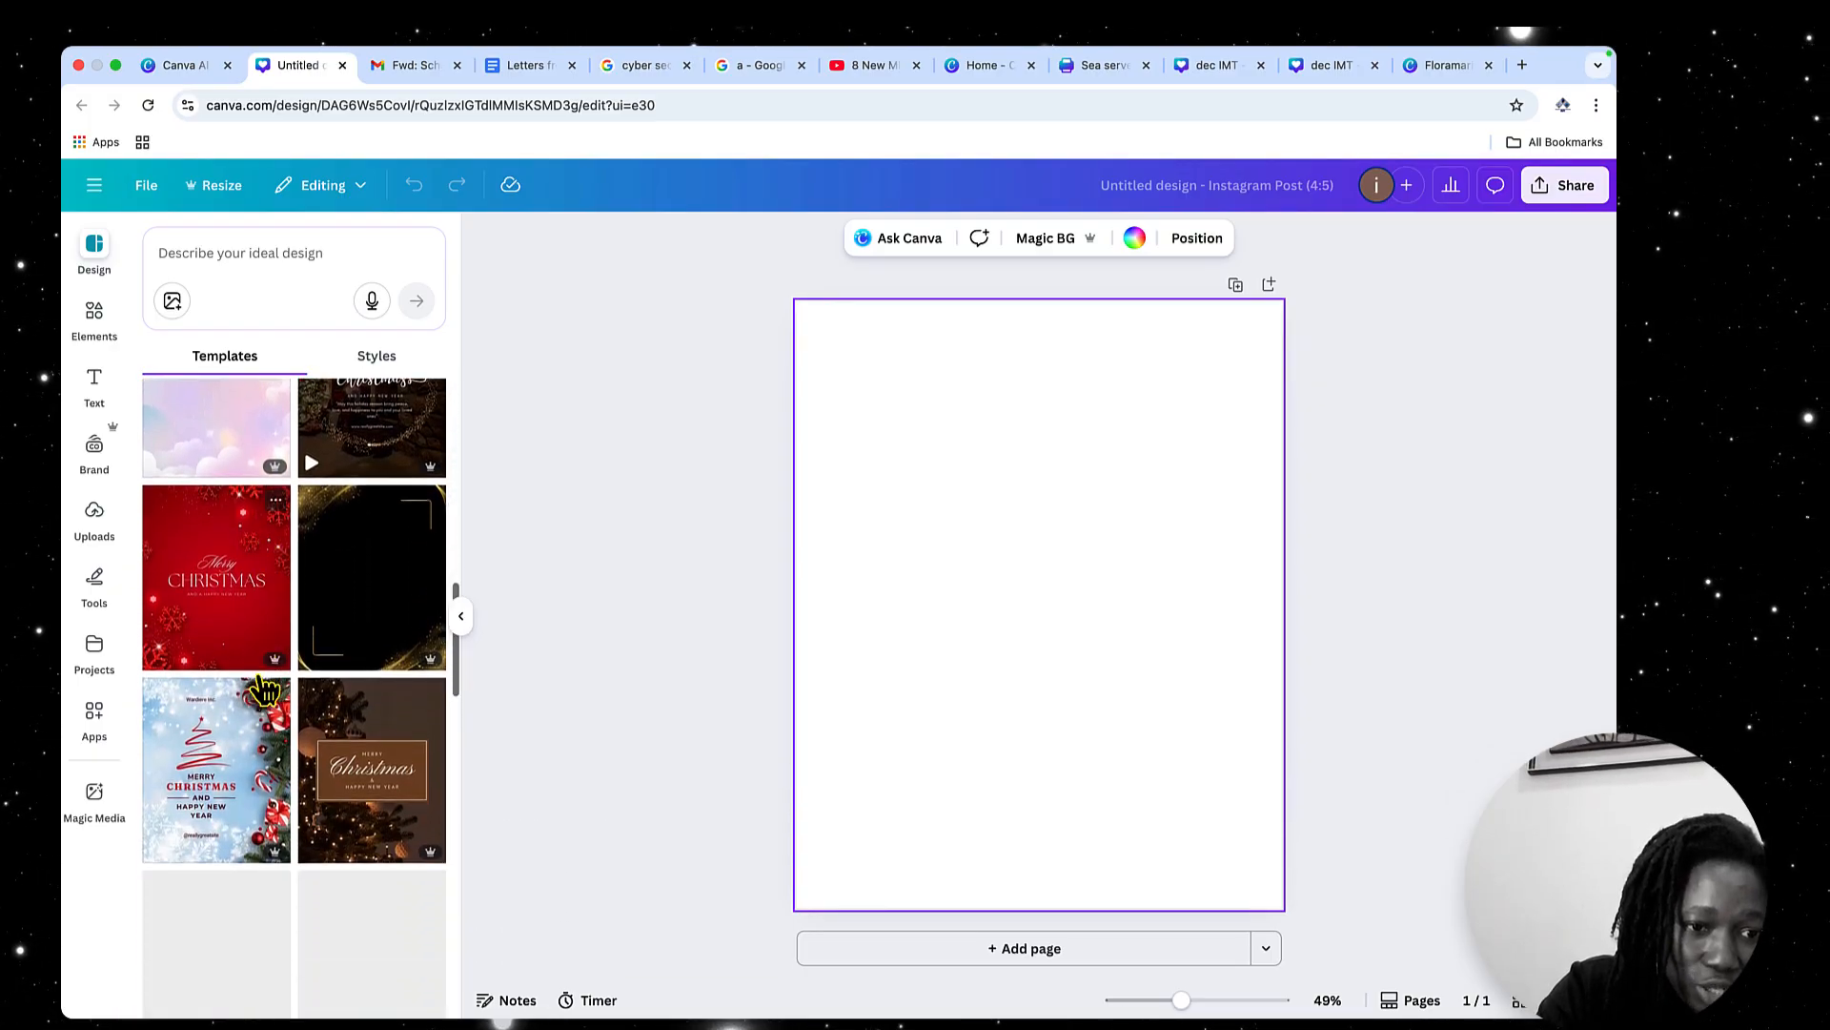
scroll(265, 689, "down", 3)
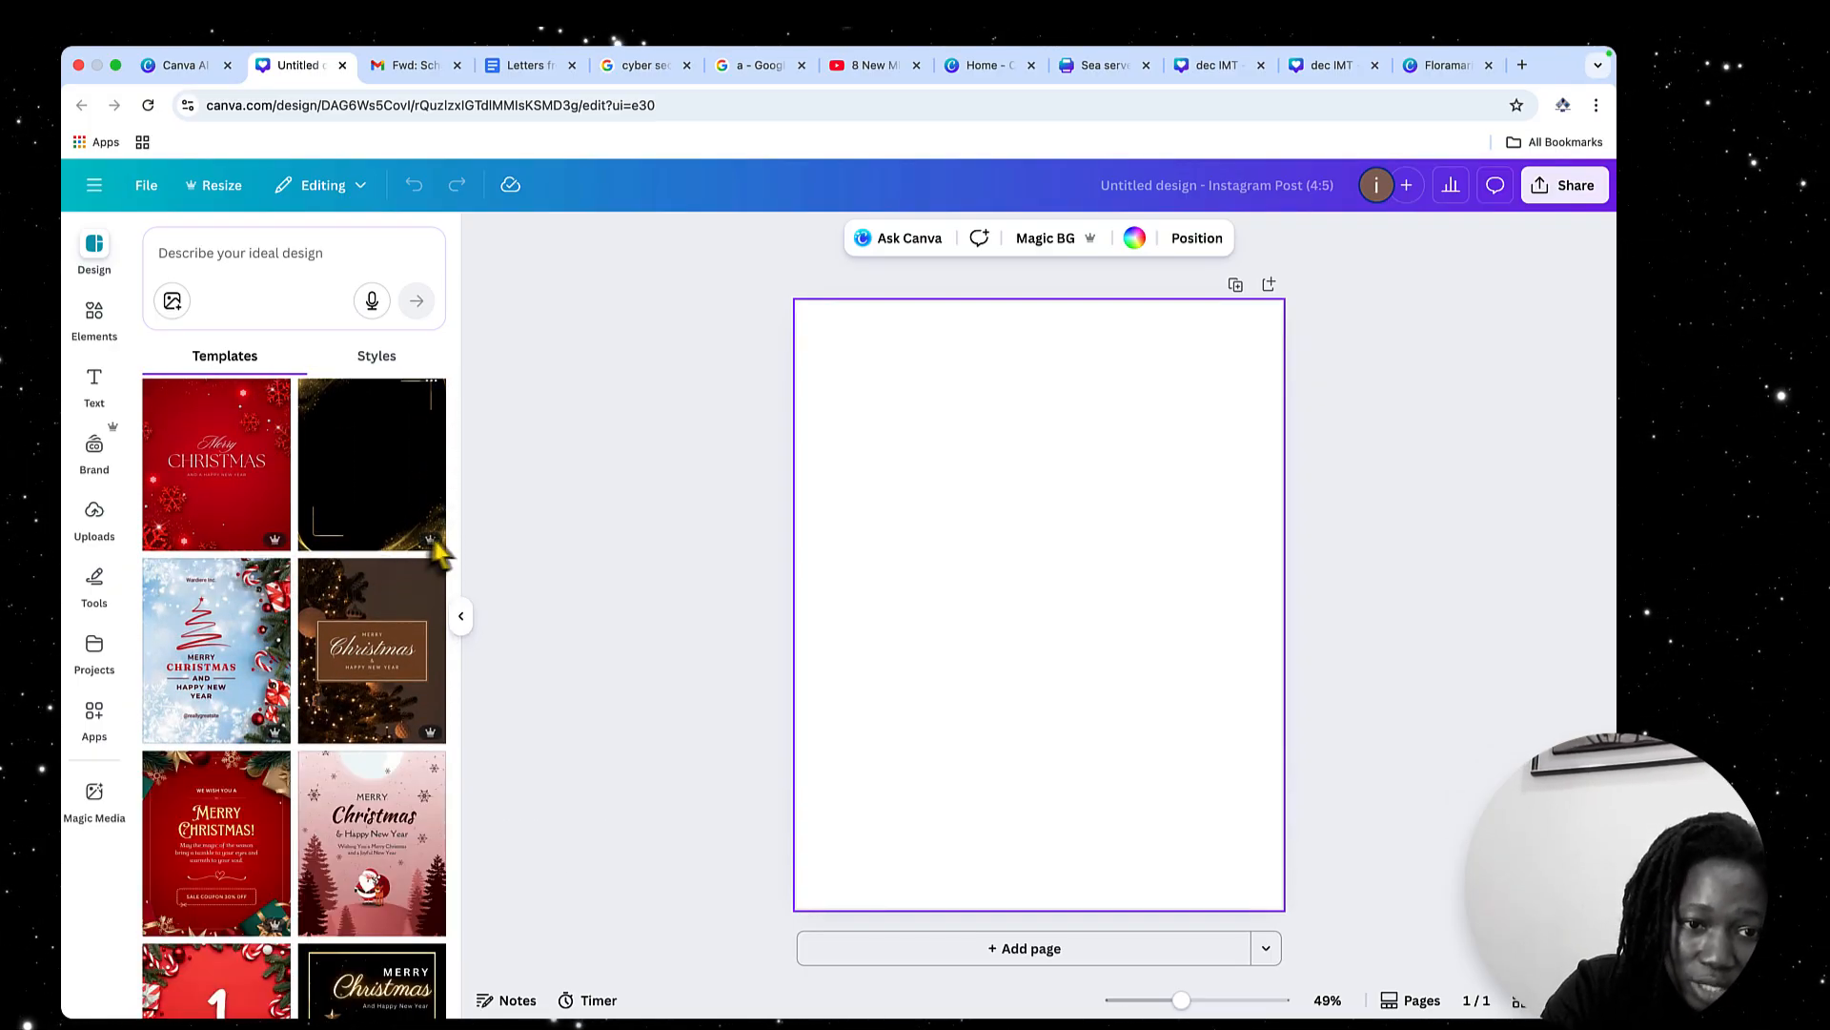
scroll(379, 705, "down", 3)
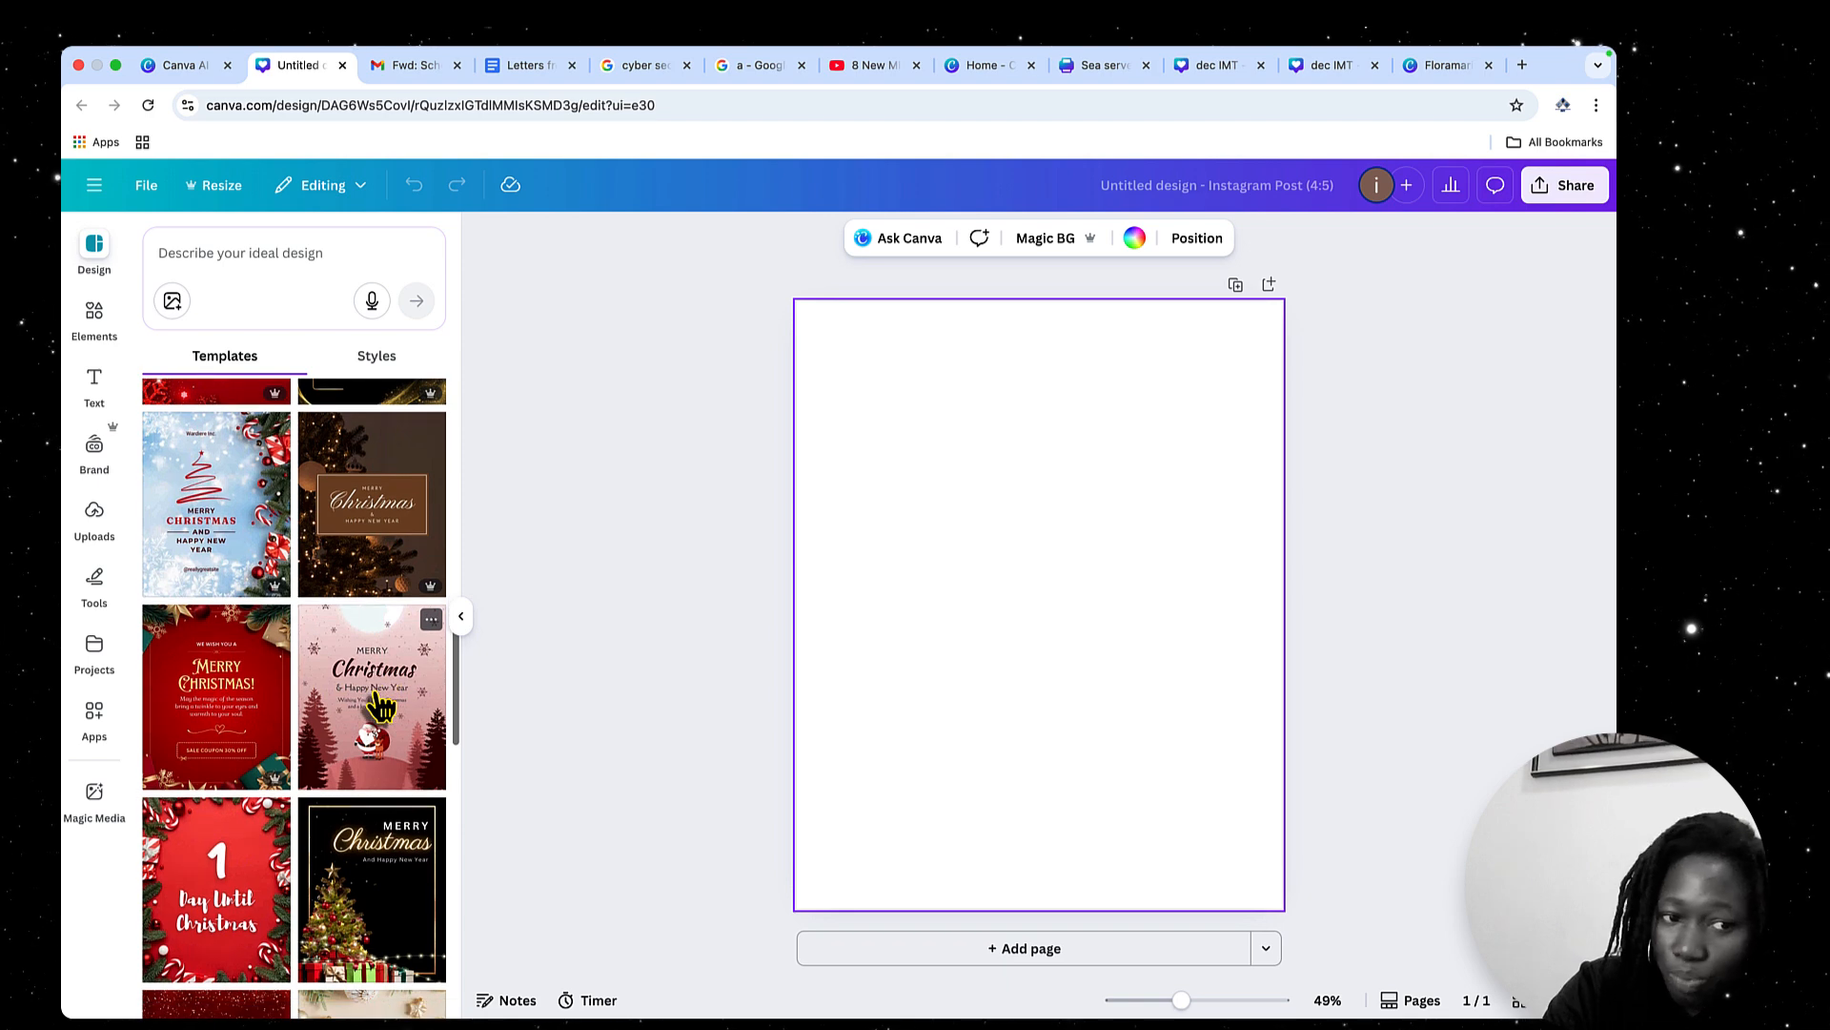
scroll(379, 705, "down", 1)
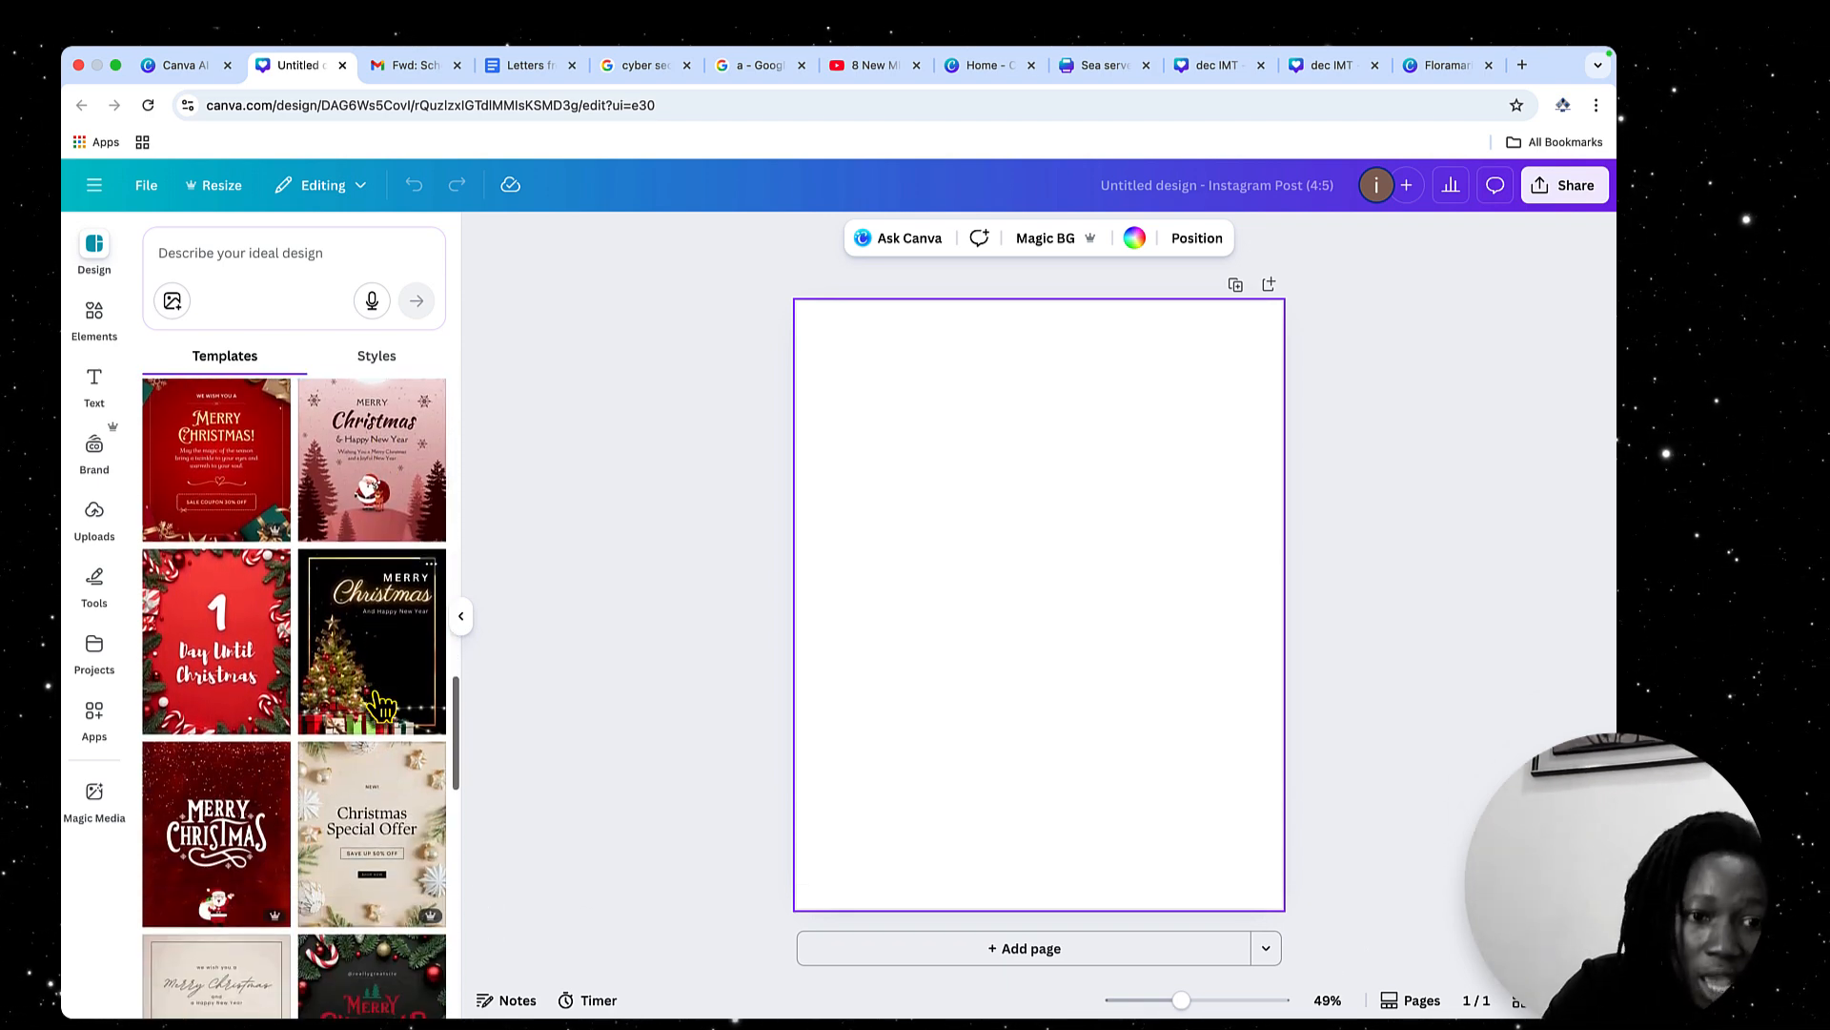
scroll(381, 706, "down", 1)
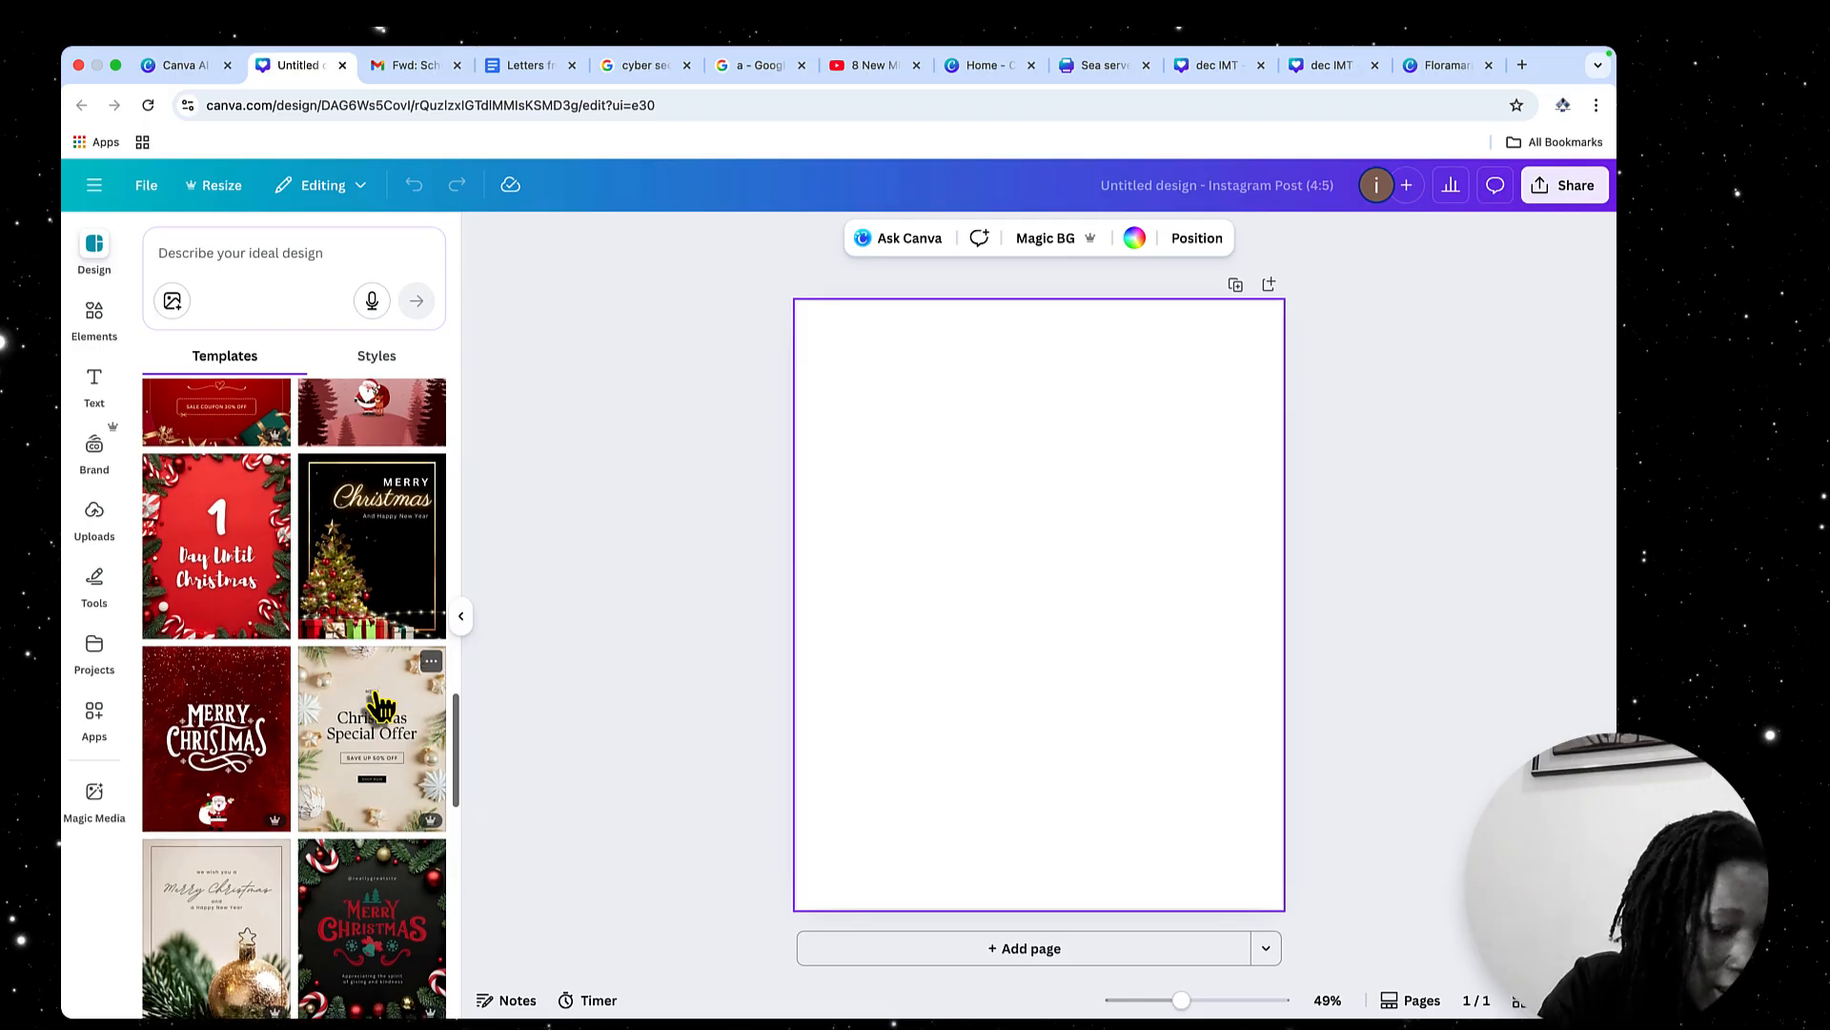
Find the white and red Merry Xmas Sale template and apply it to the blank page
scroll(381, 707, "down", 4)
scroll(381, 707, "down", 7)
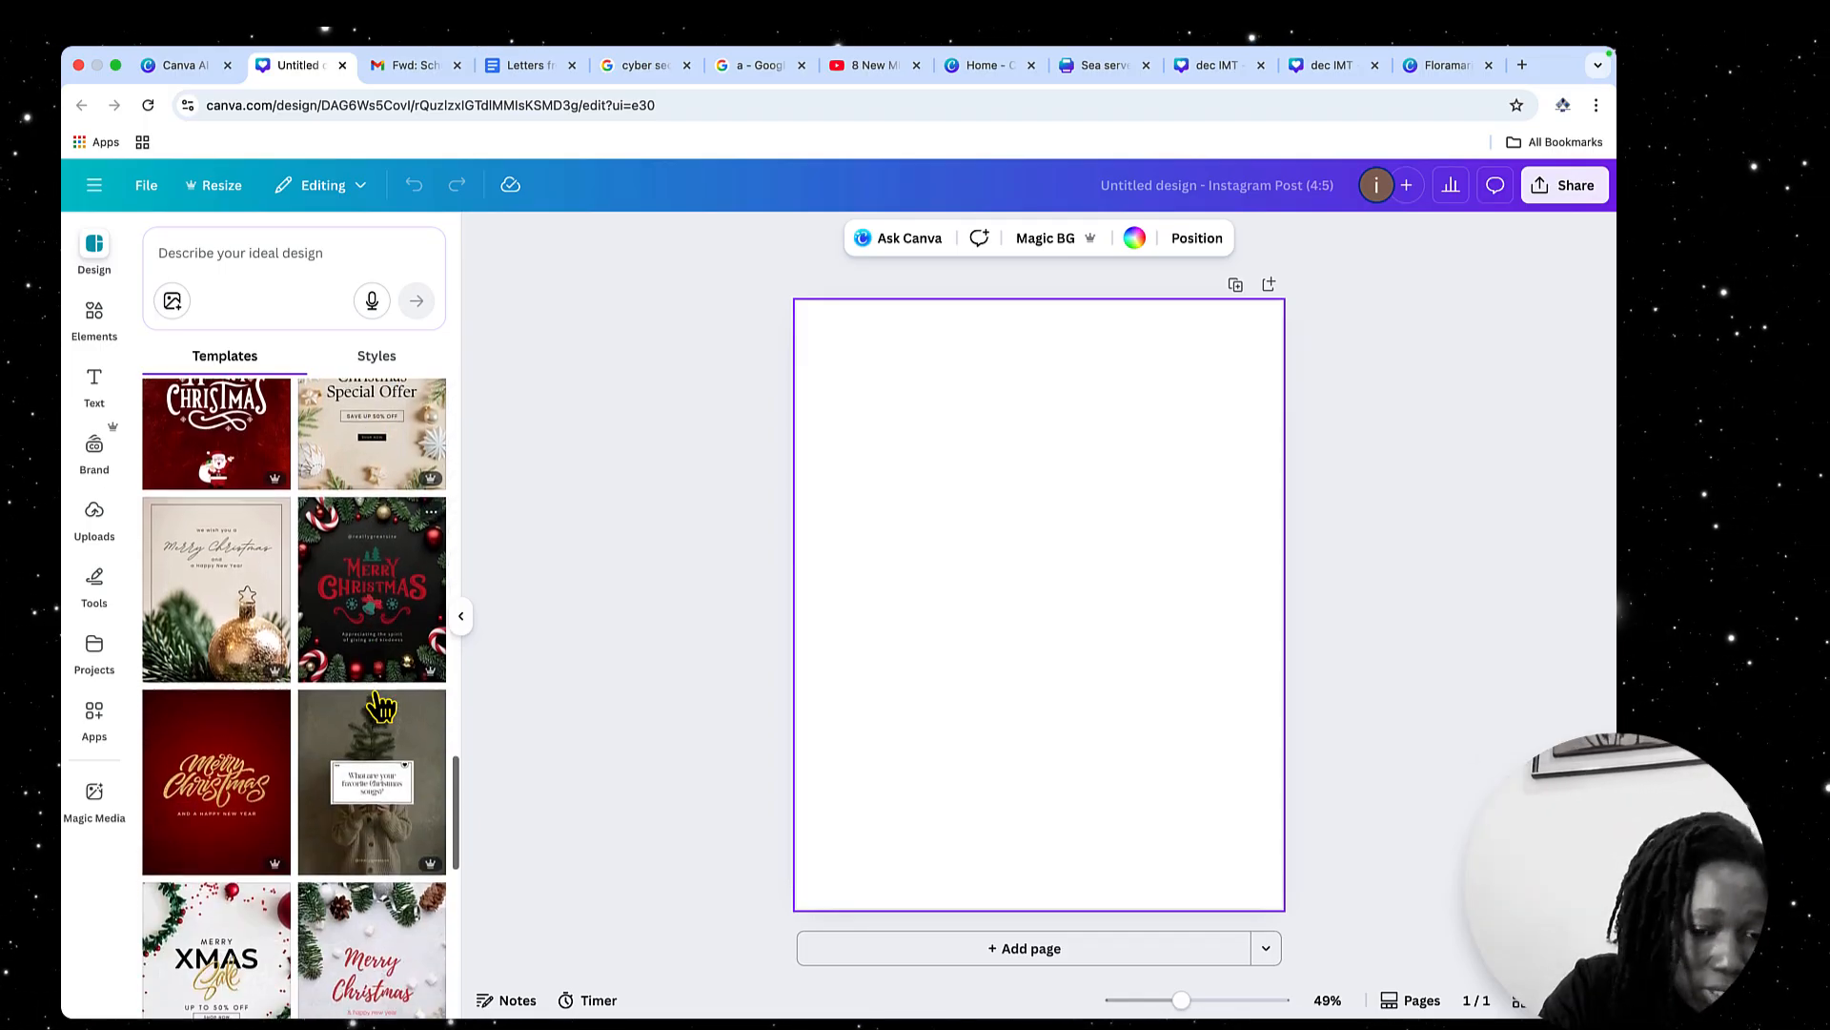
scroll(381, 707, "down", 6)
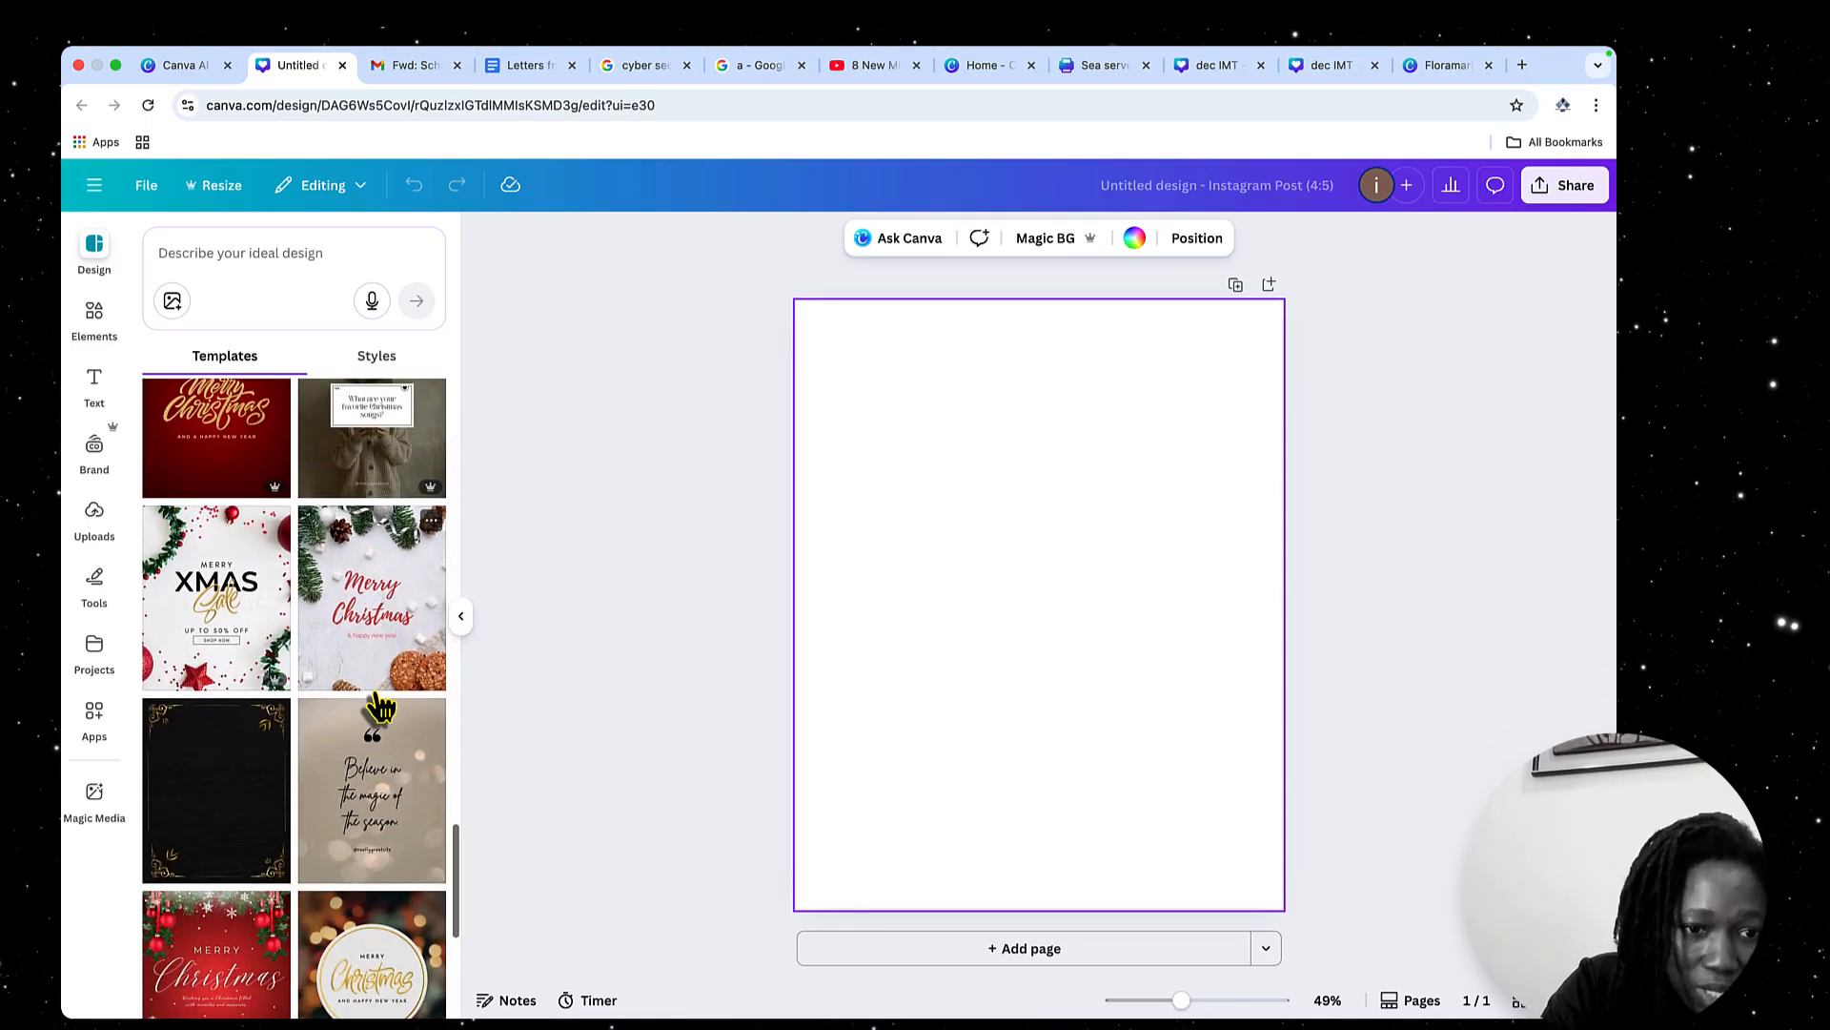
scroll(399, 772, "up", 4)
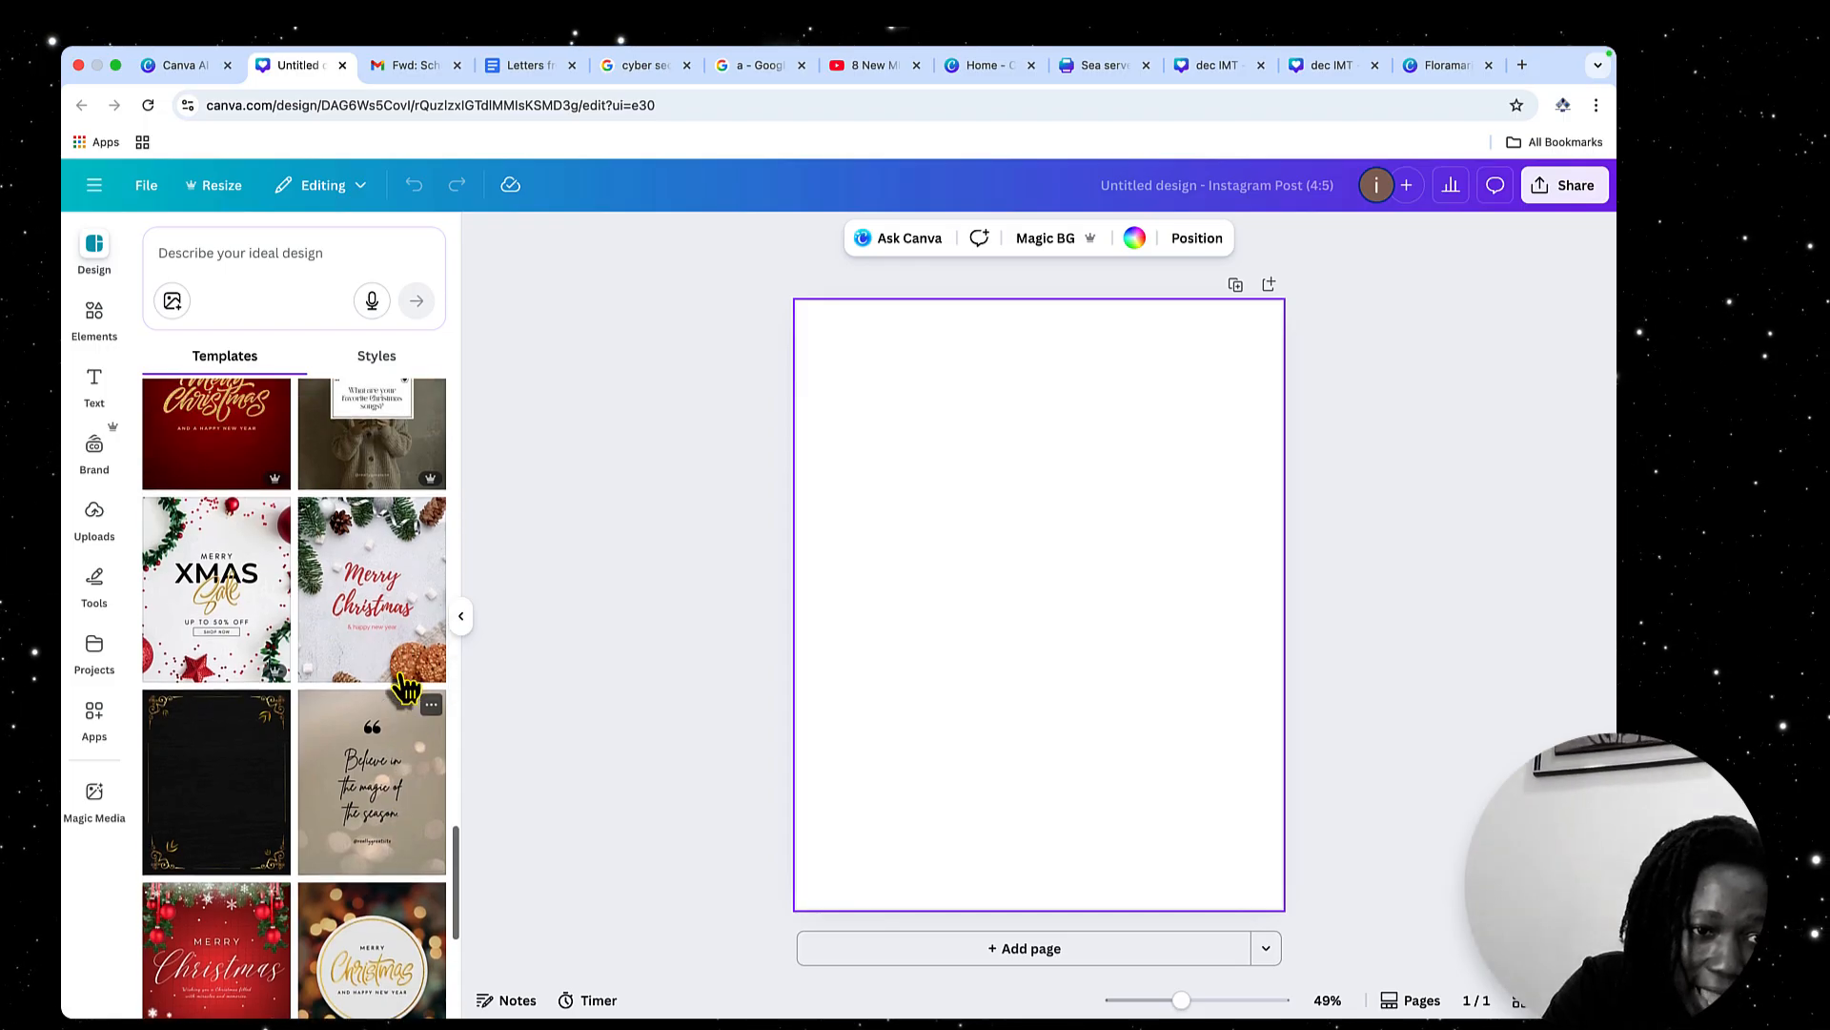
left_click(233, 641)
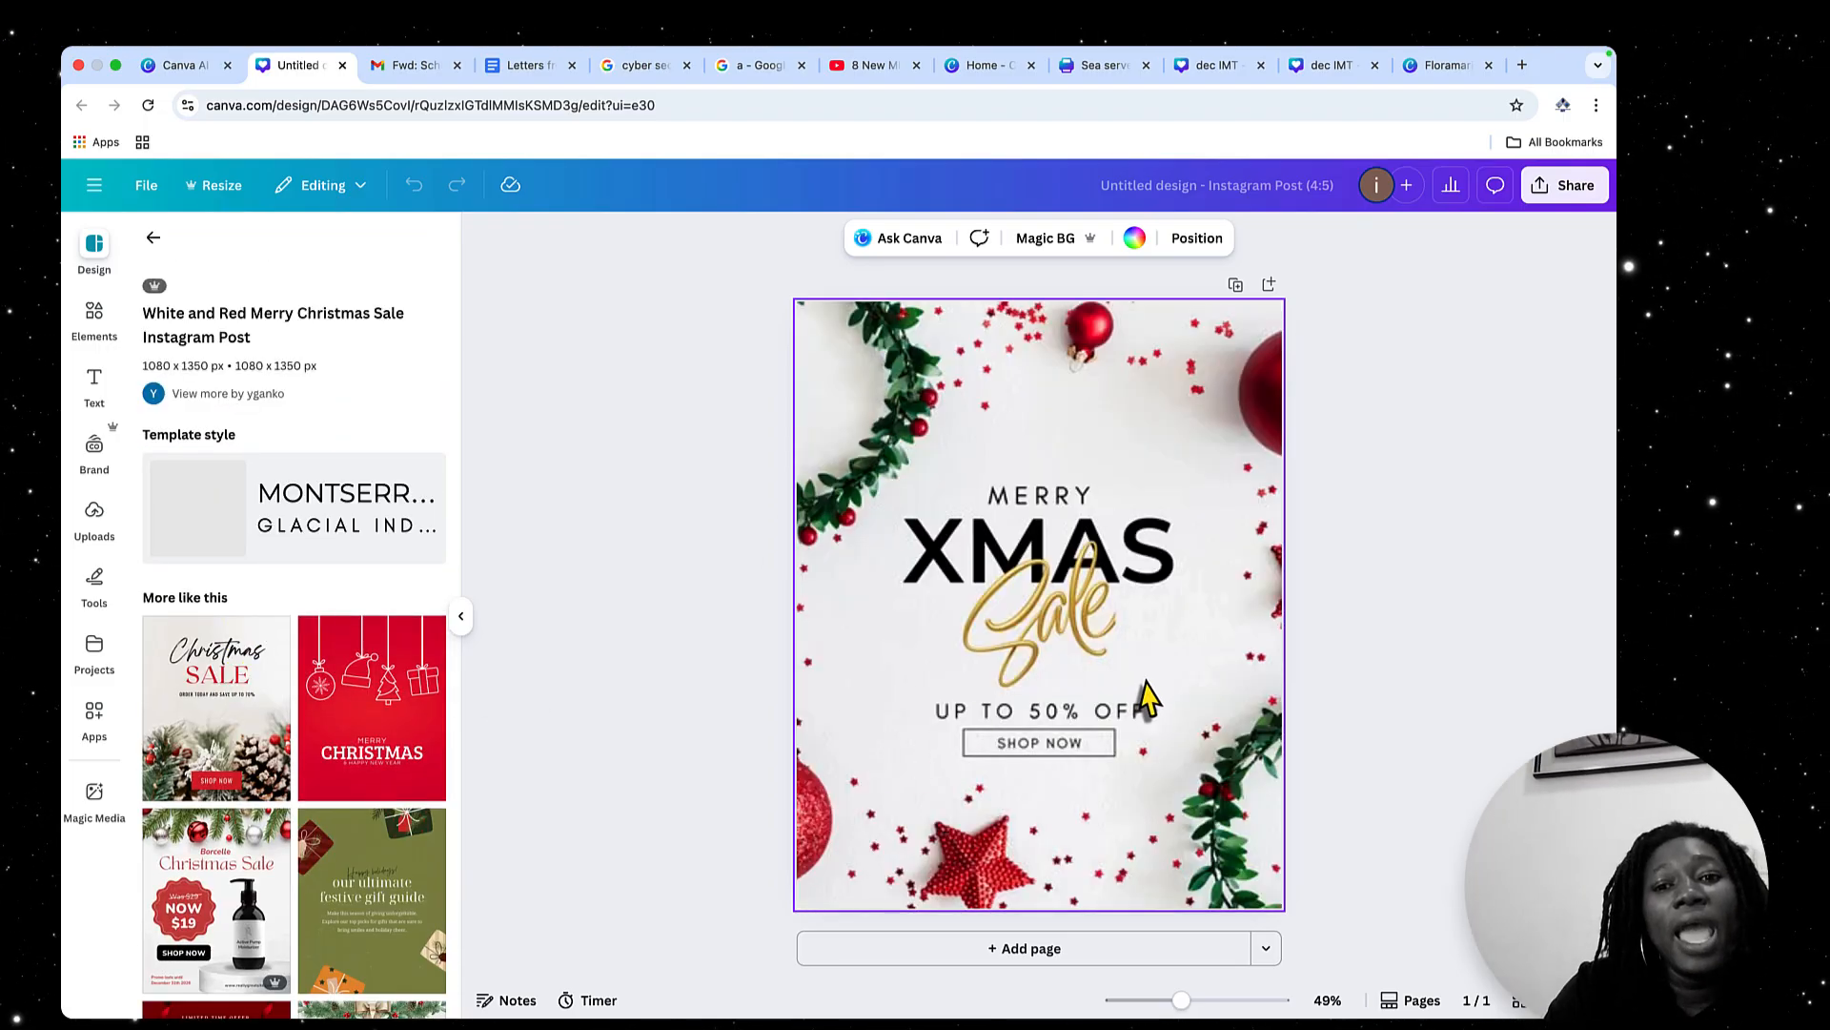
Spread out the heading by shifting the gold Sale graphic right, MERRY upward, and XMAS up and to the right
left_click(1074, 658)
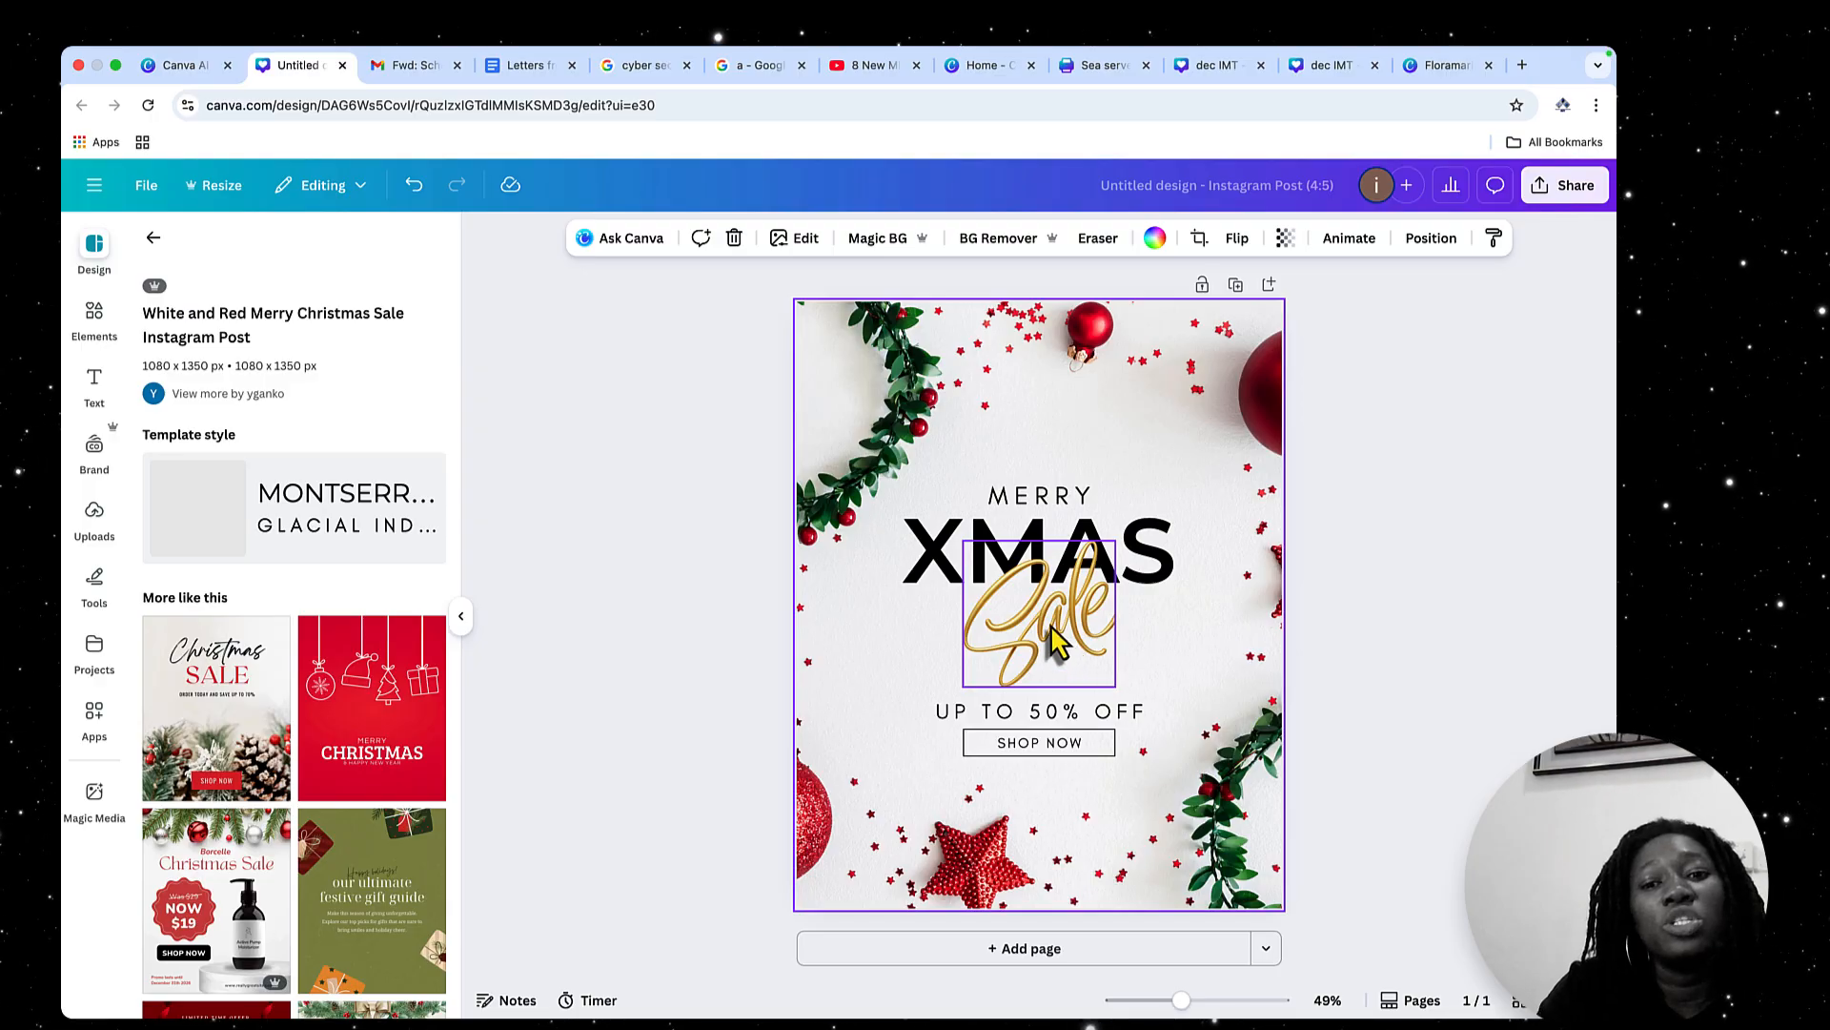
double_click(1051, 631)
left_click(1289, 541)
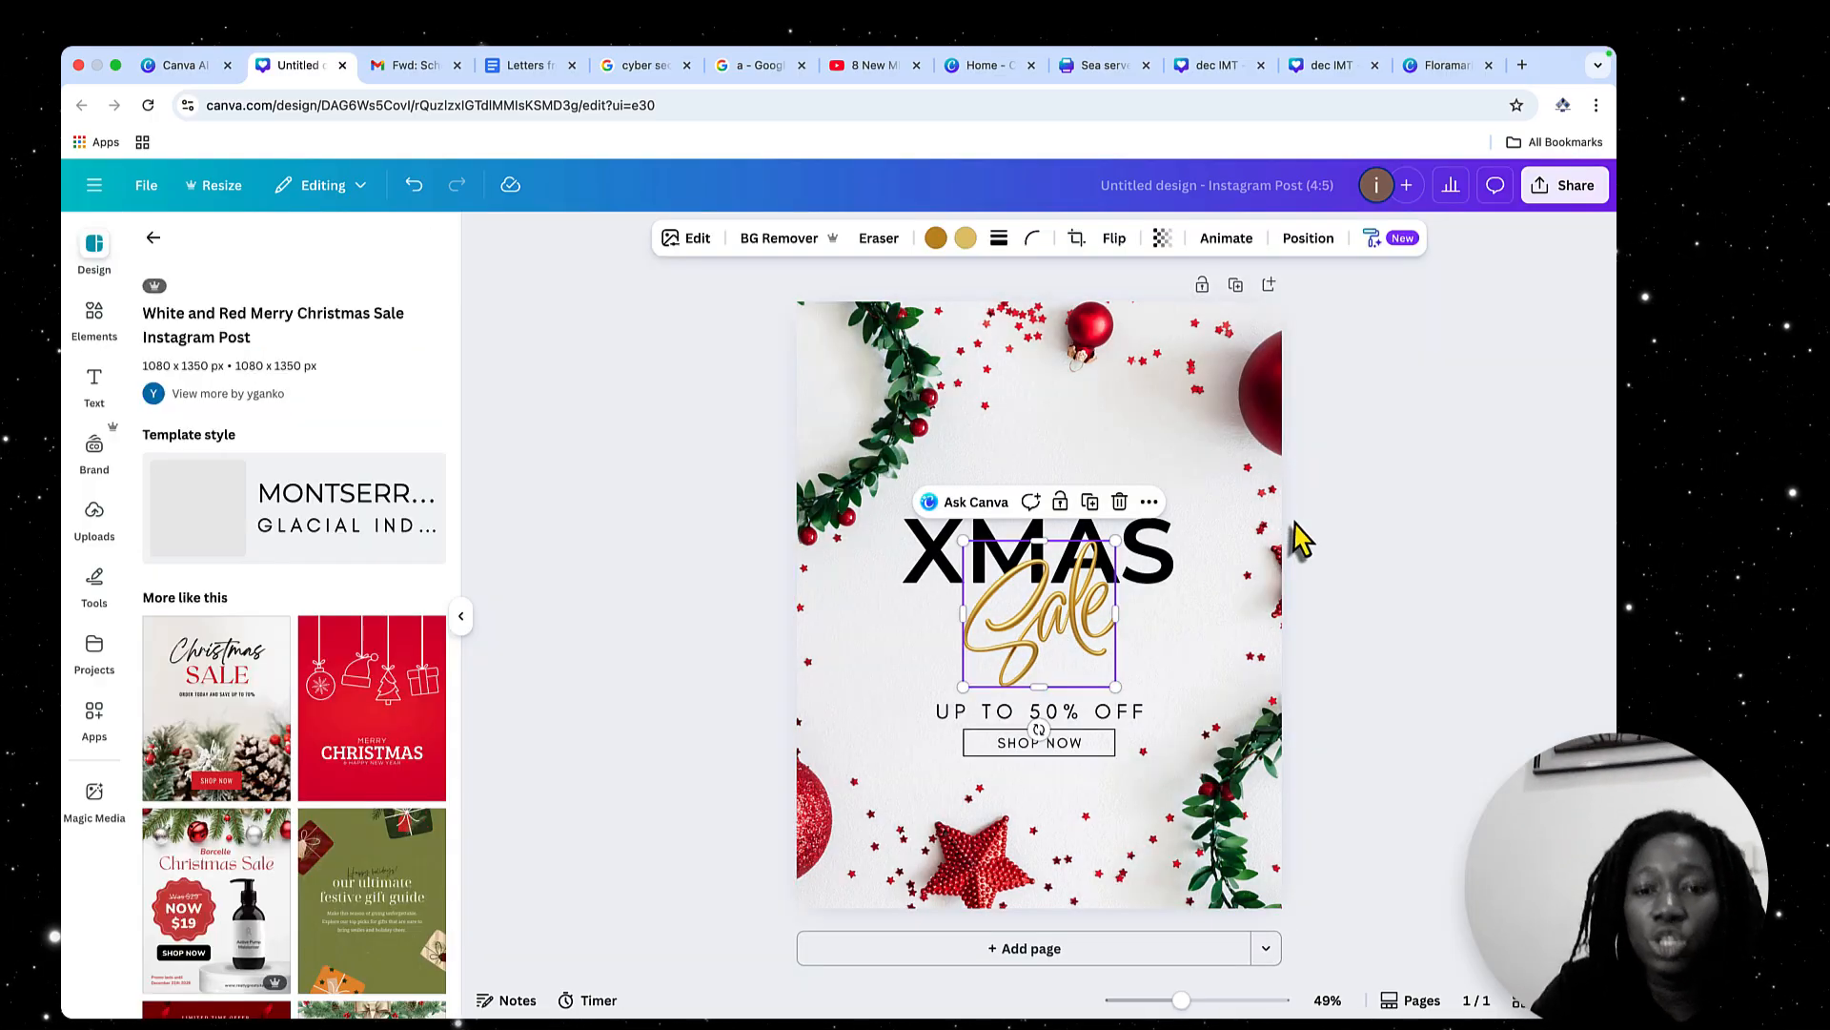
left_click_drag(1104, 622, 1234, 637)
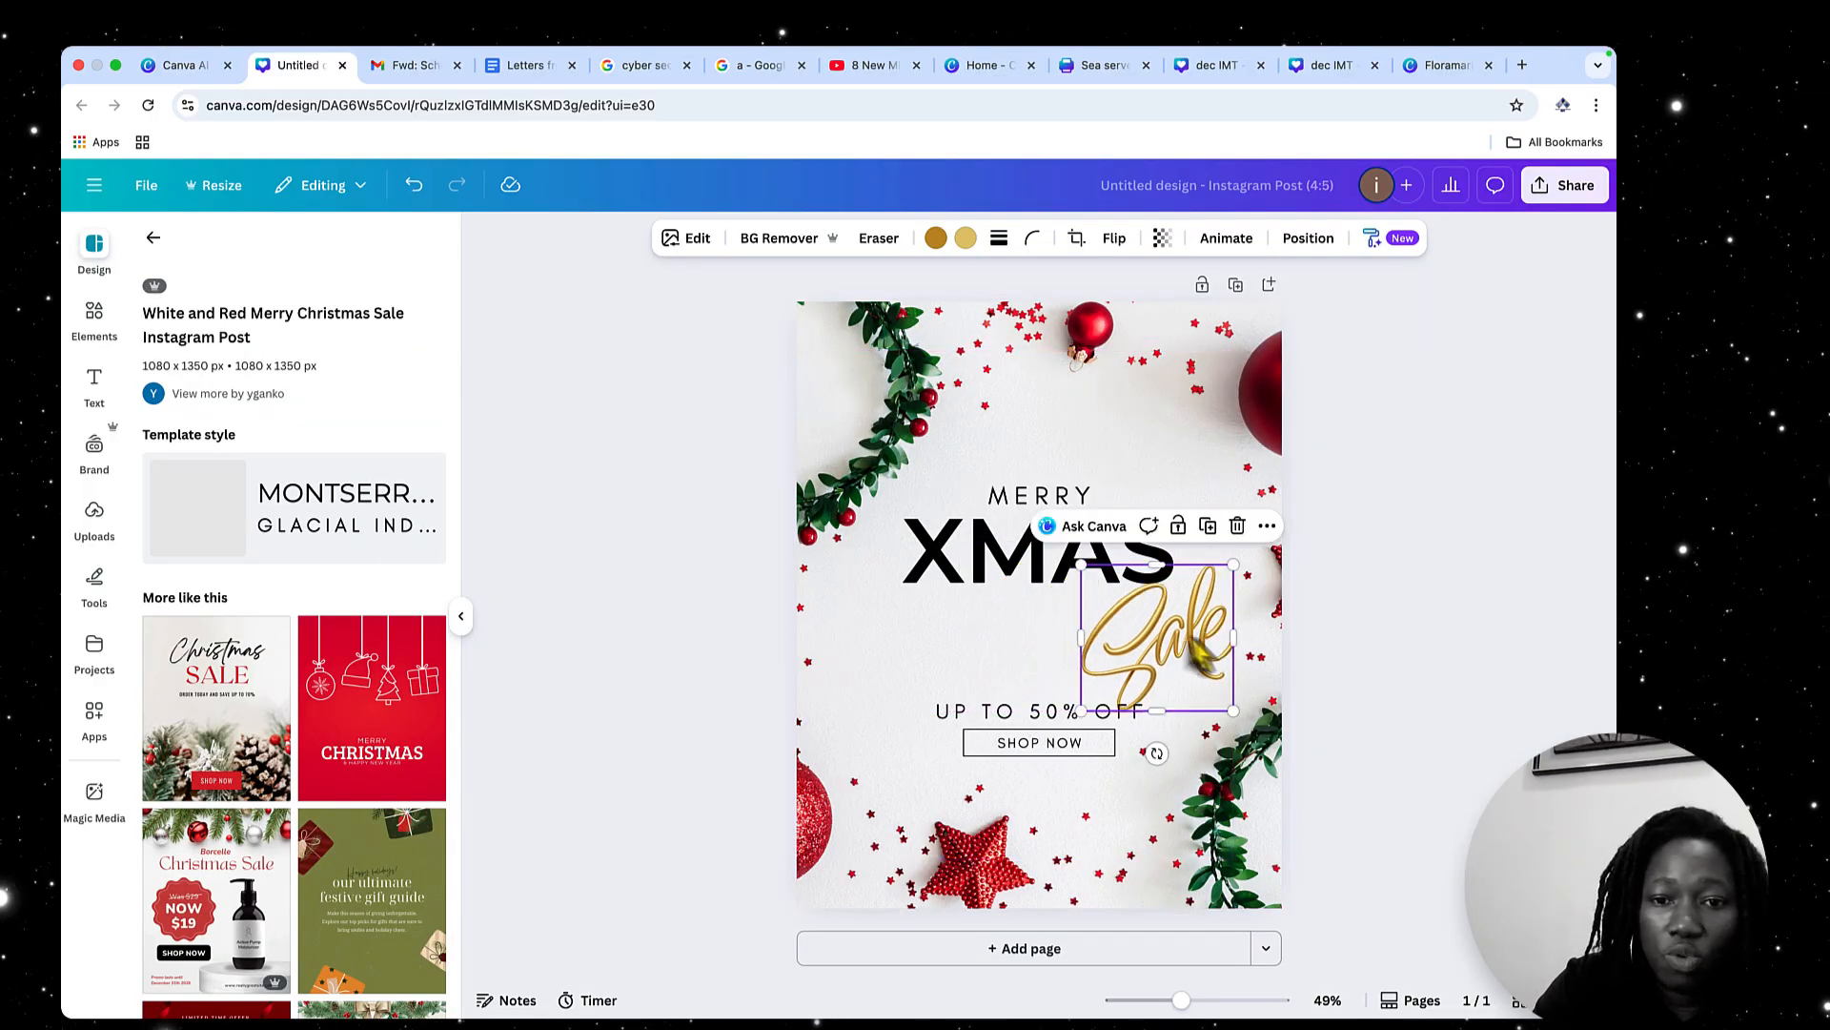
left_click_drag(1039, 495, 1037, 434)
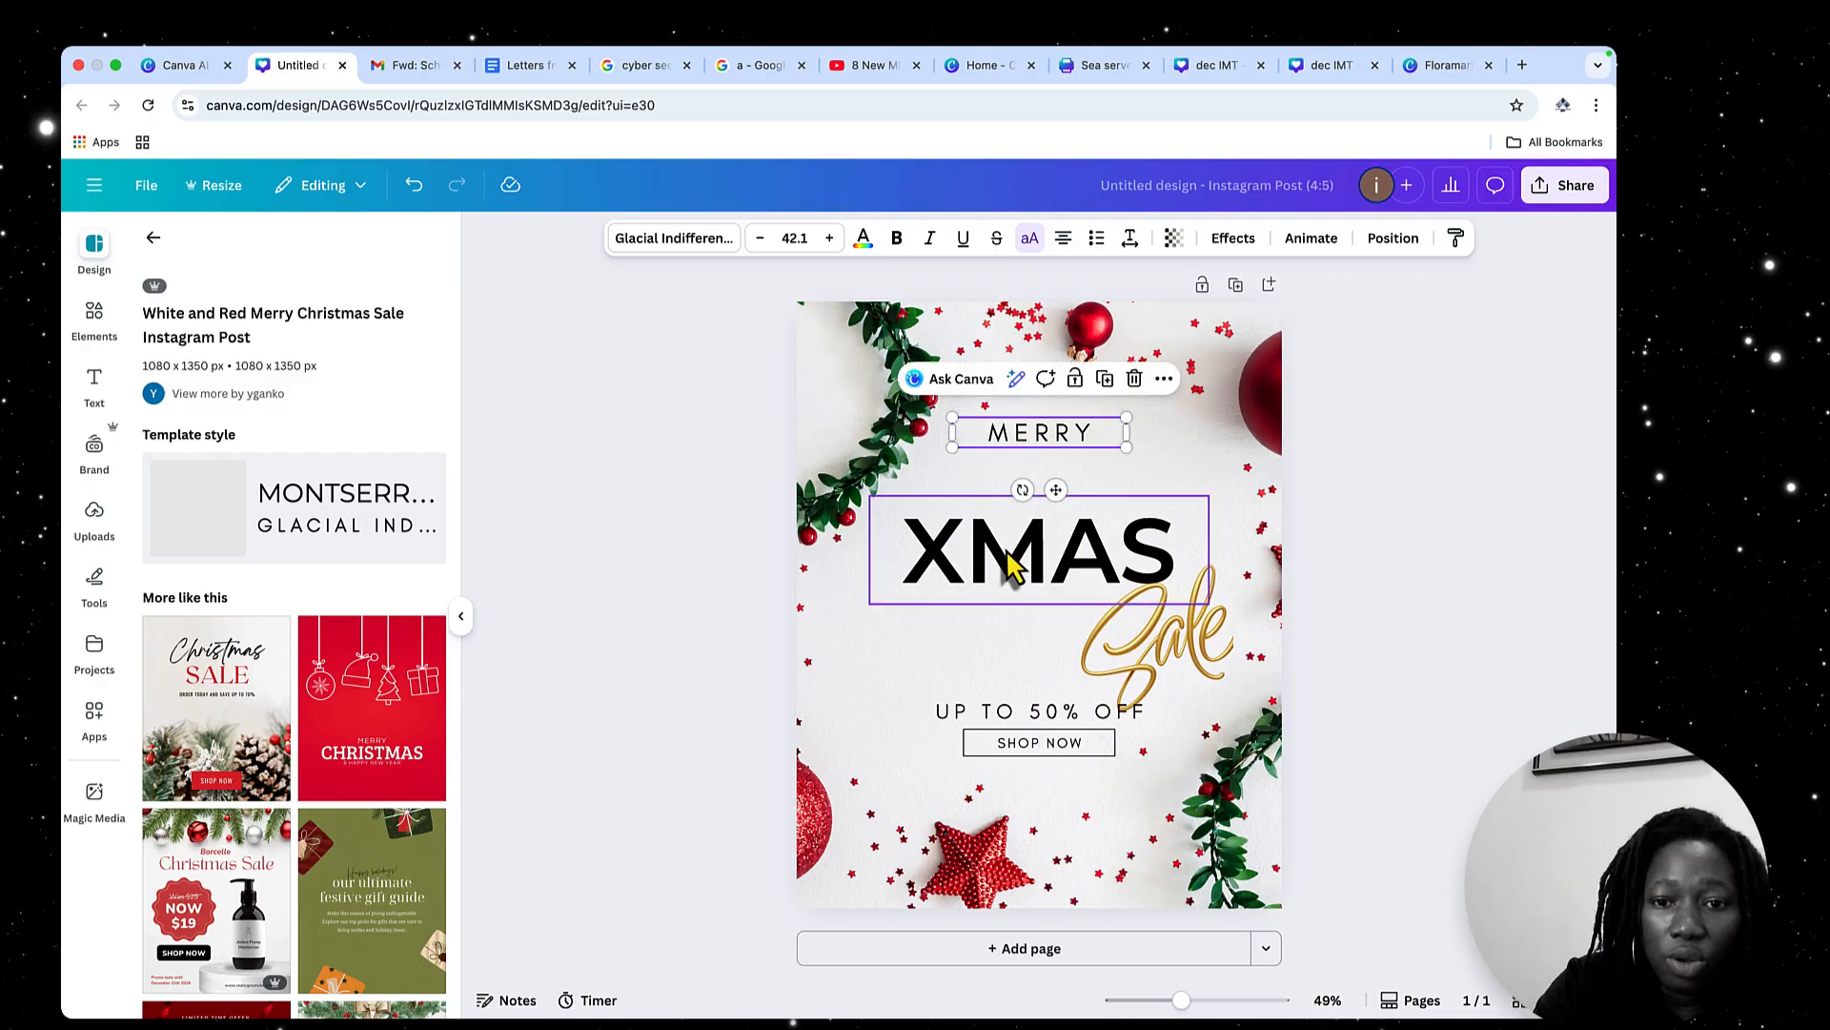
left_click_drag(1007, 550, 1065, 520)
Replace the XMAS heading text with CHRISTMAS
double_click(1057, 520)
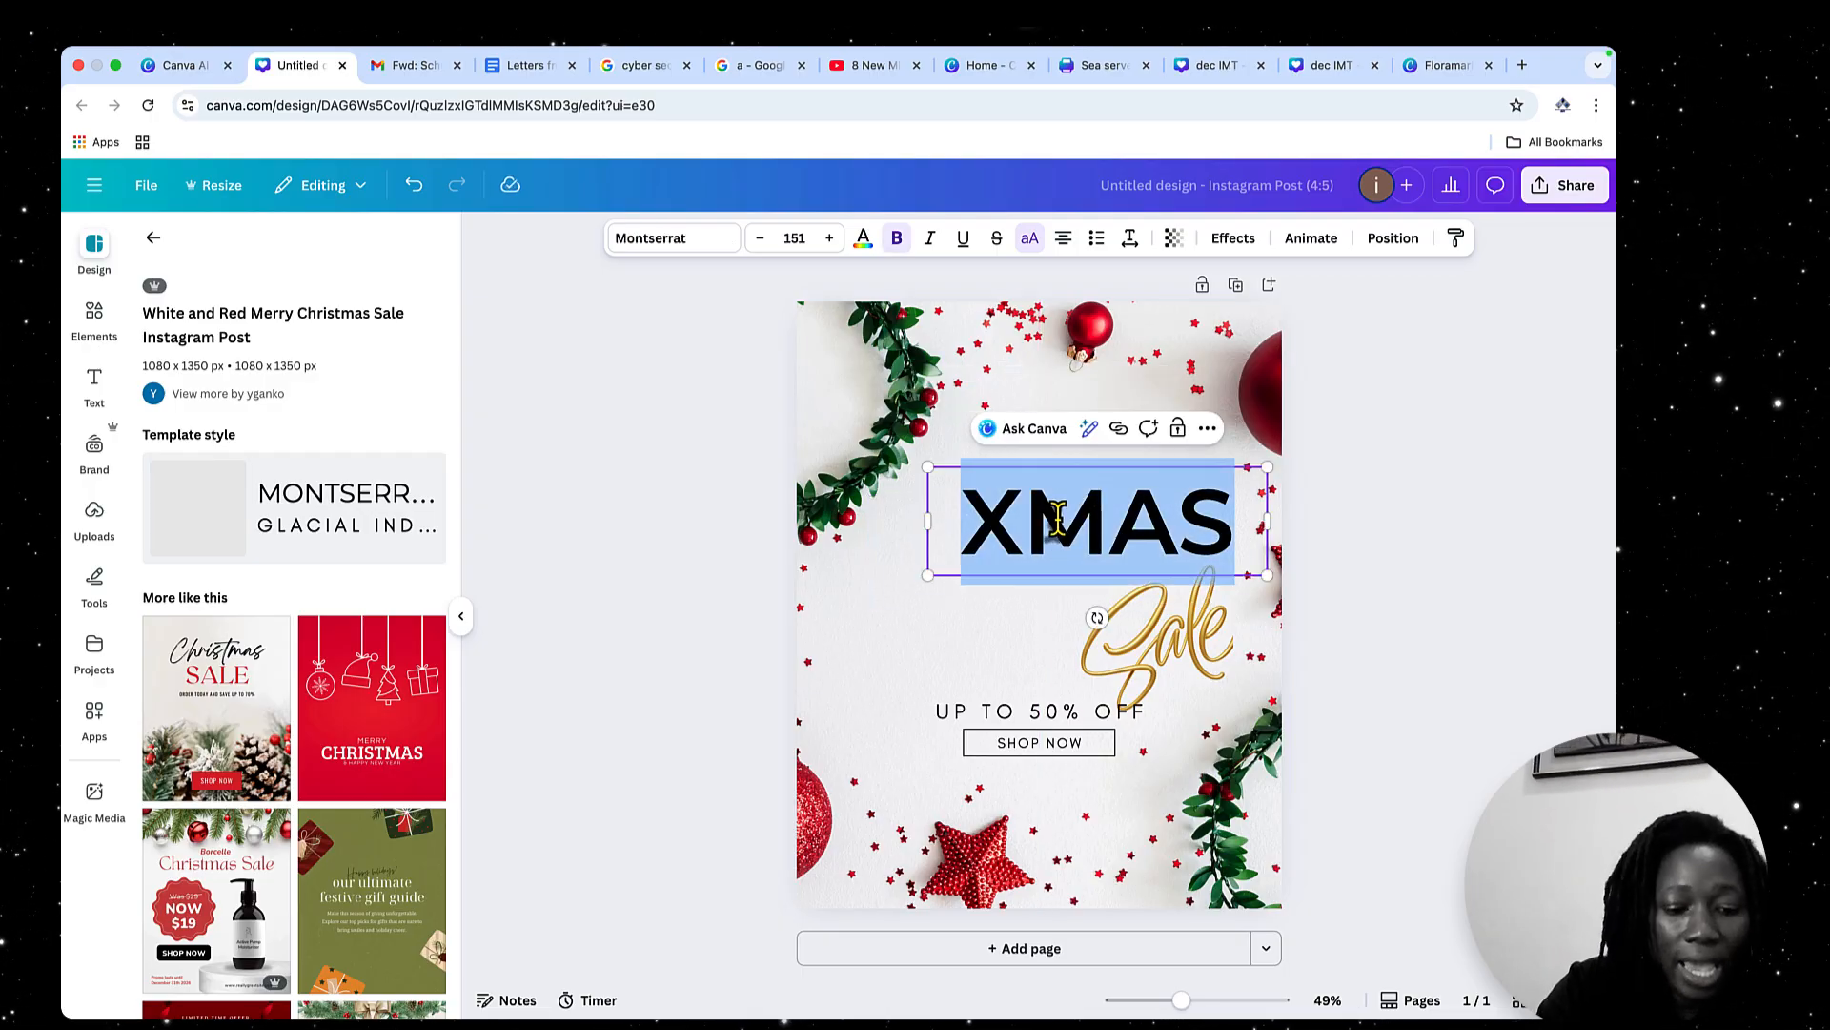
type("CHRI")
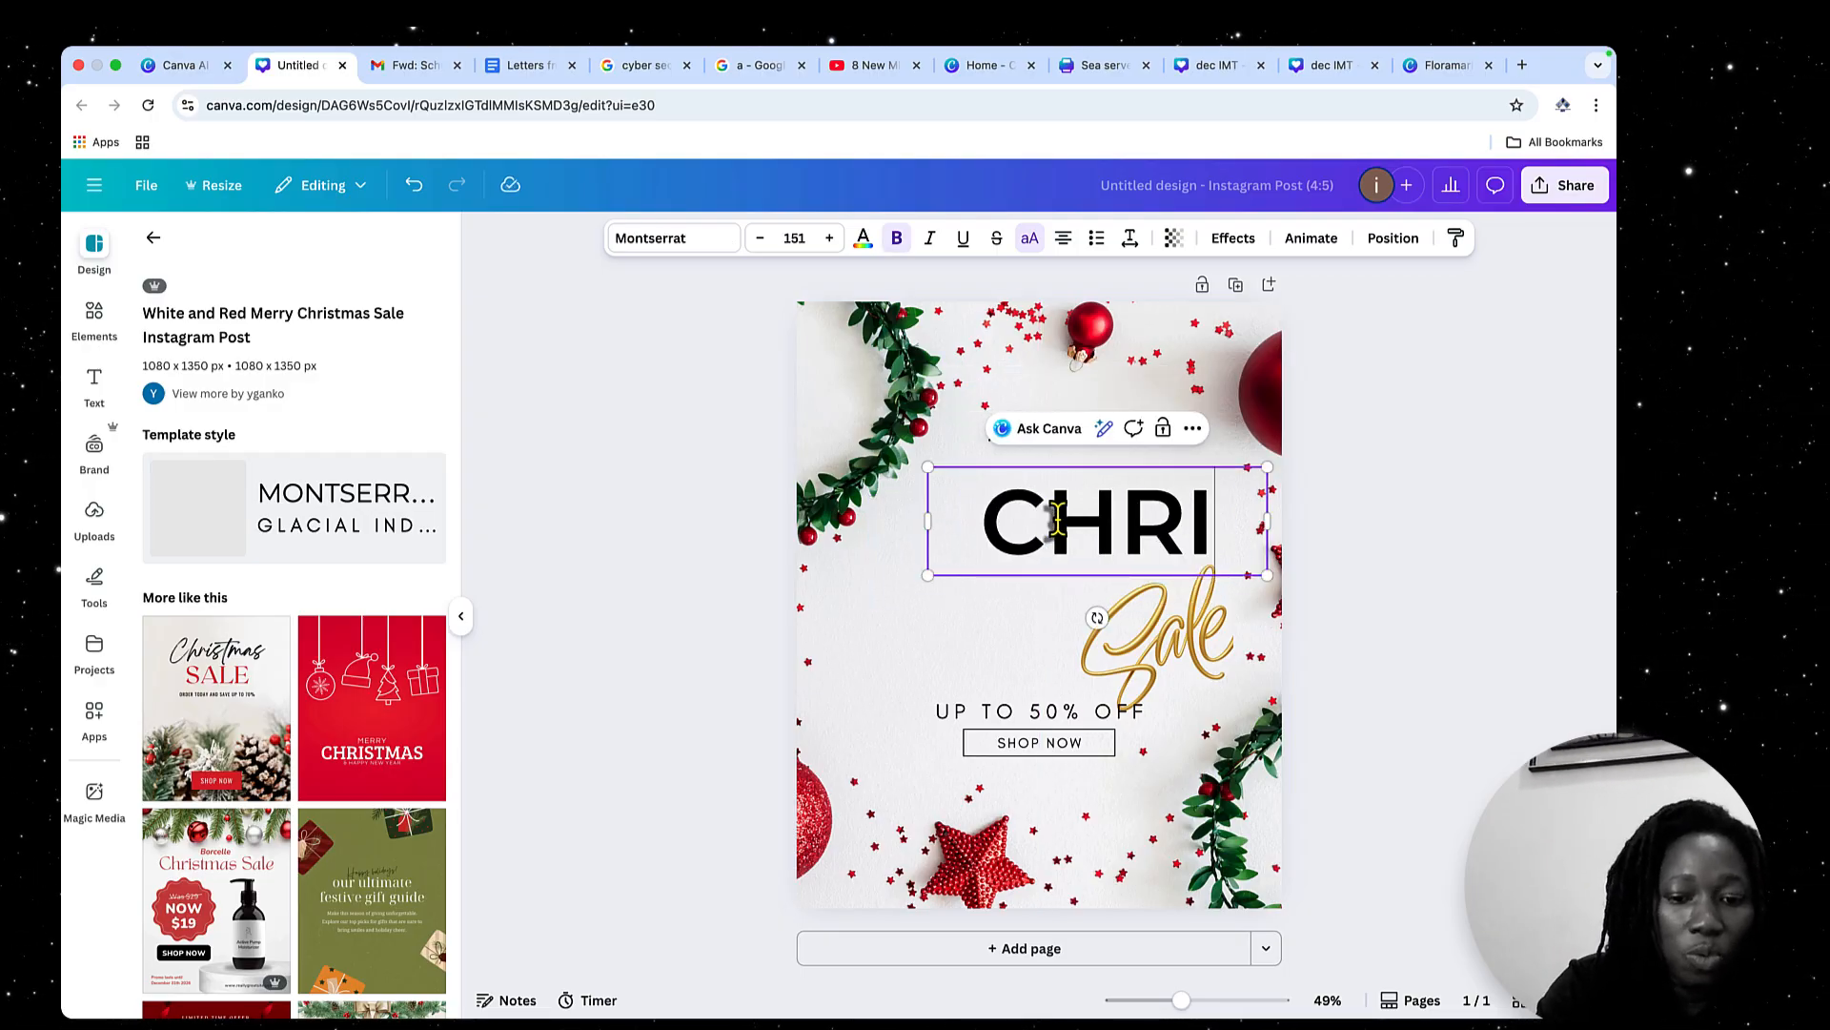
type("ST")
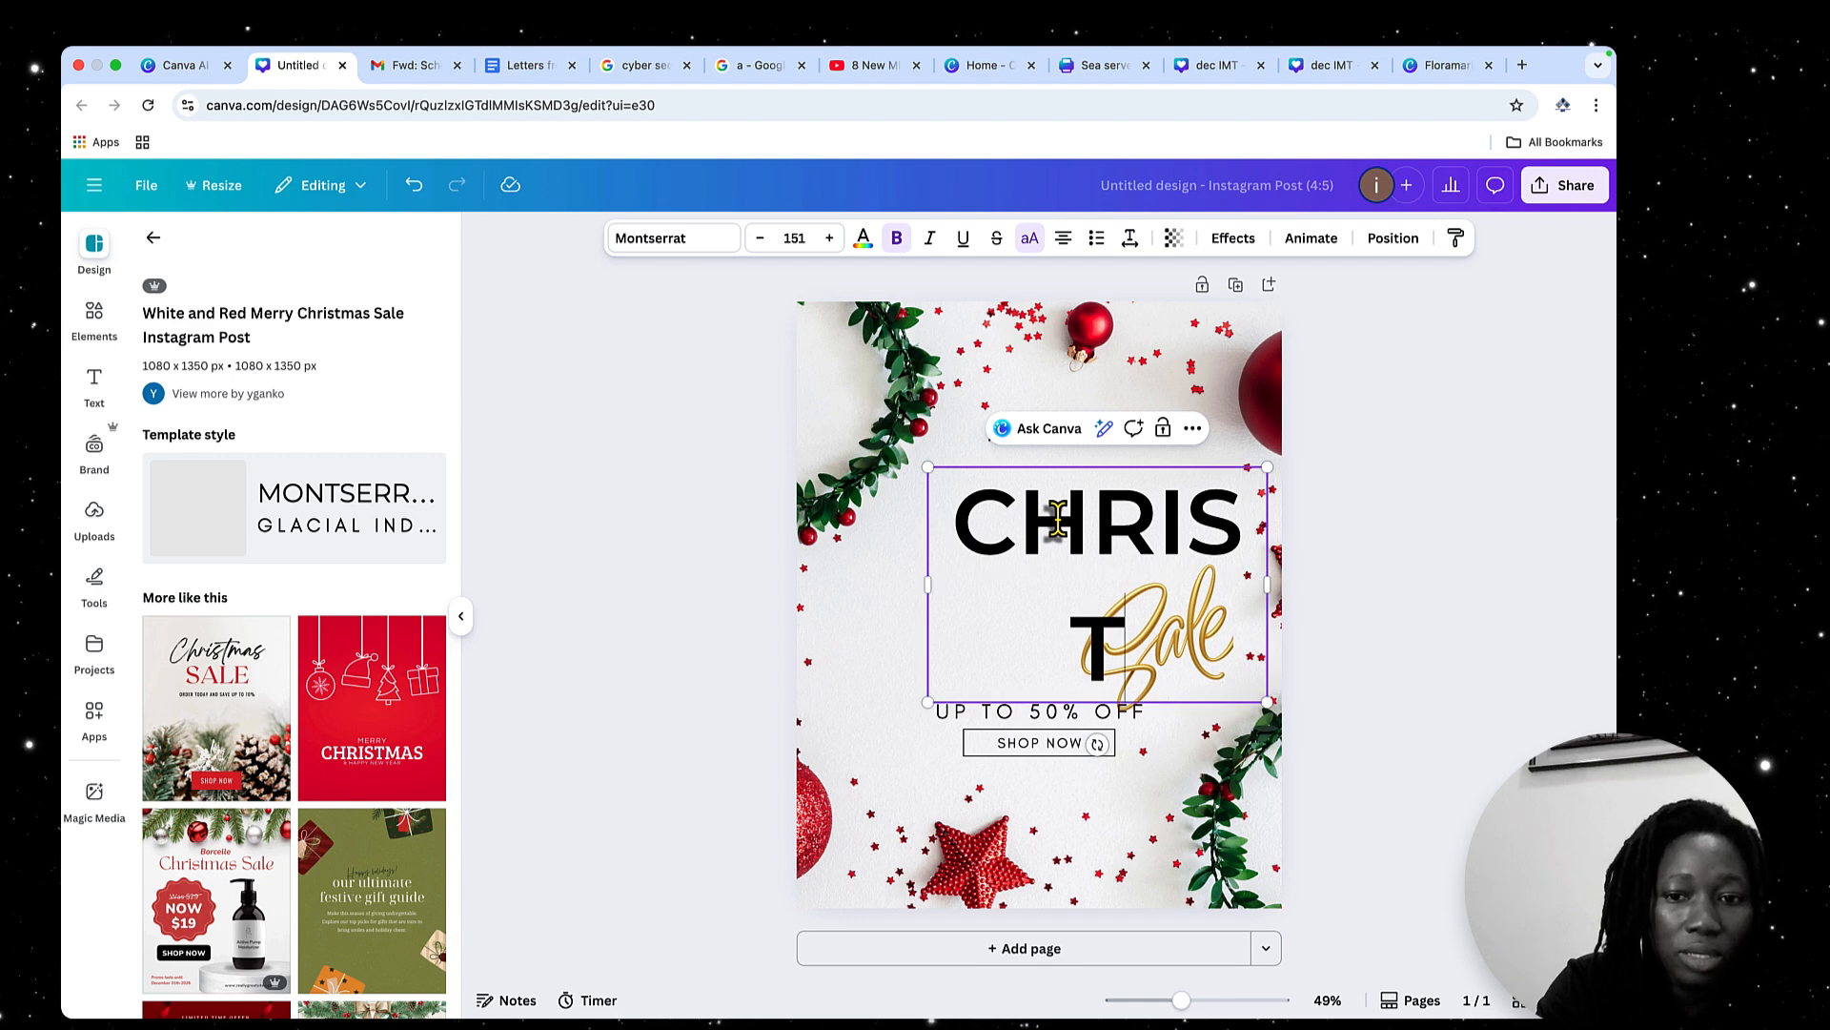
type("MA")
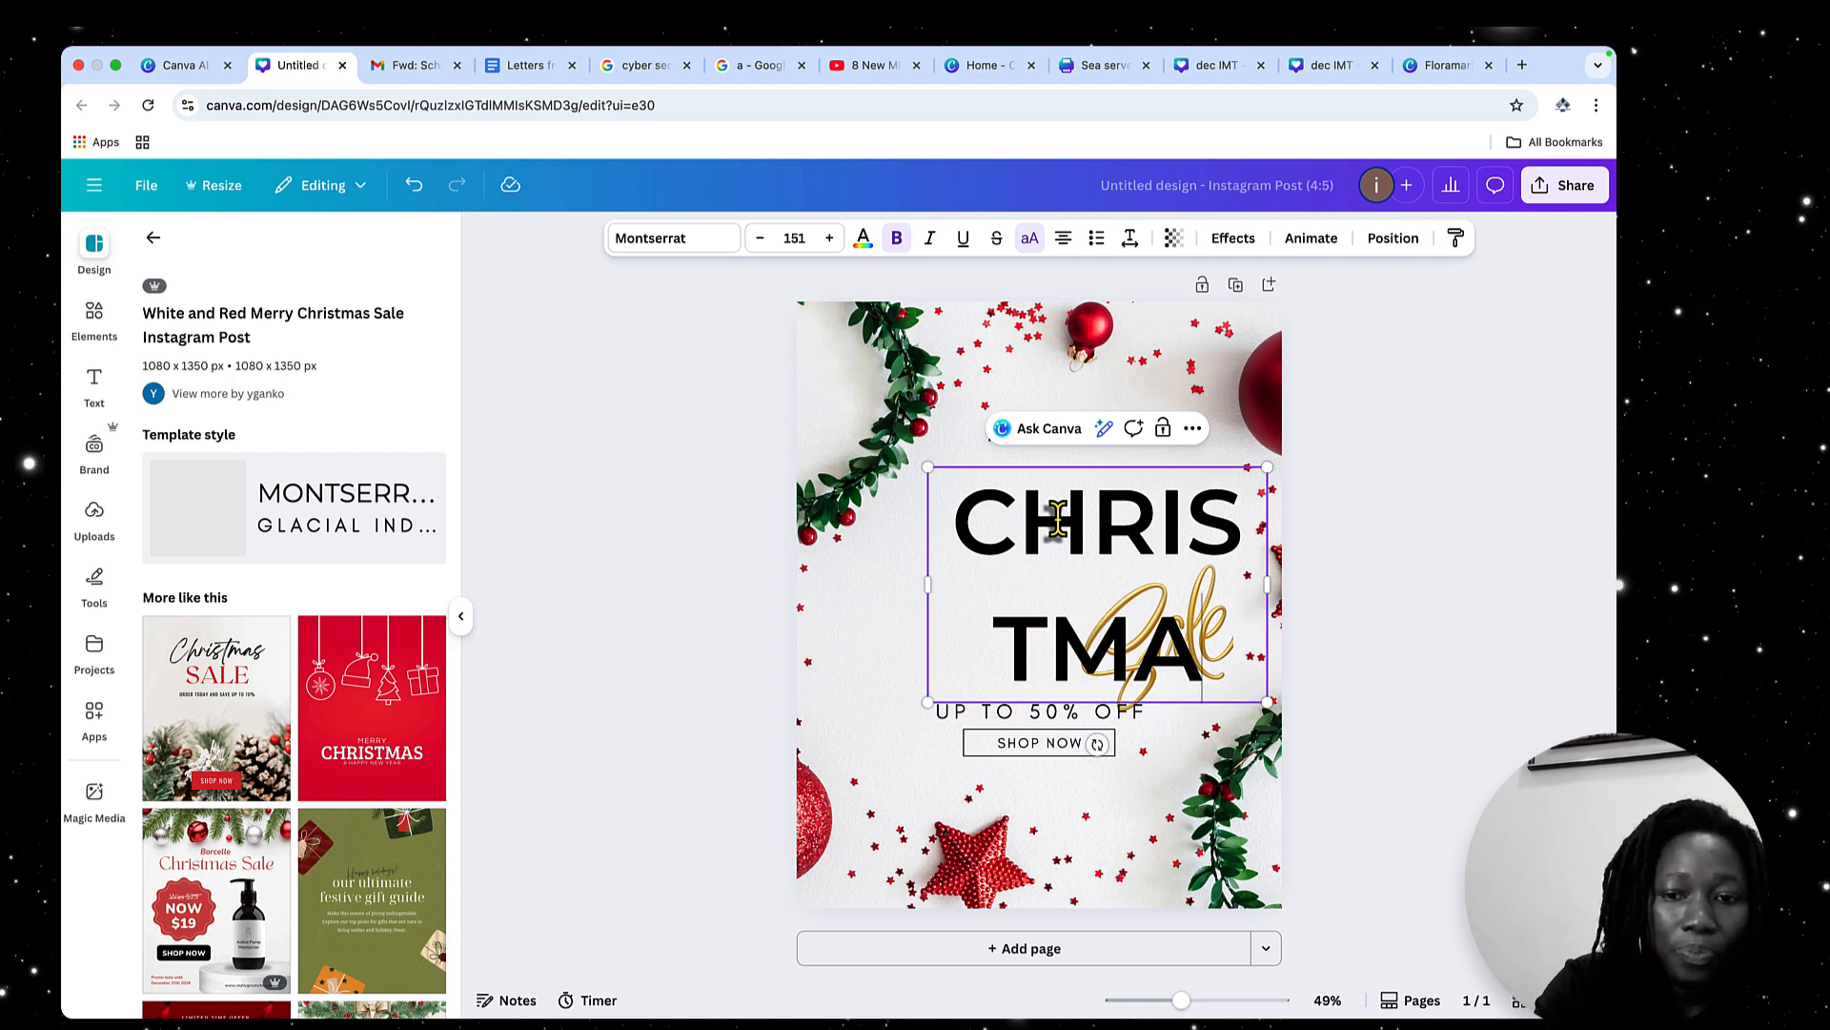
type("S")
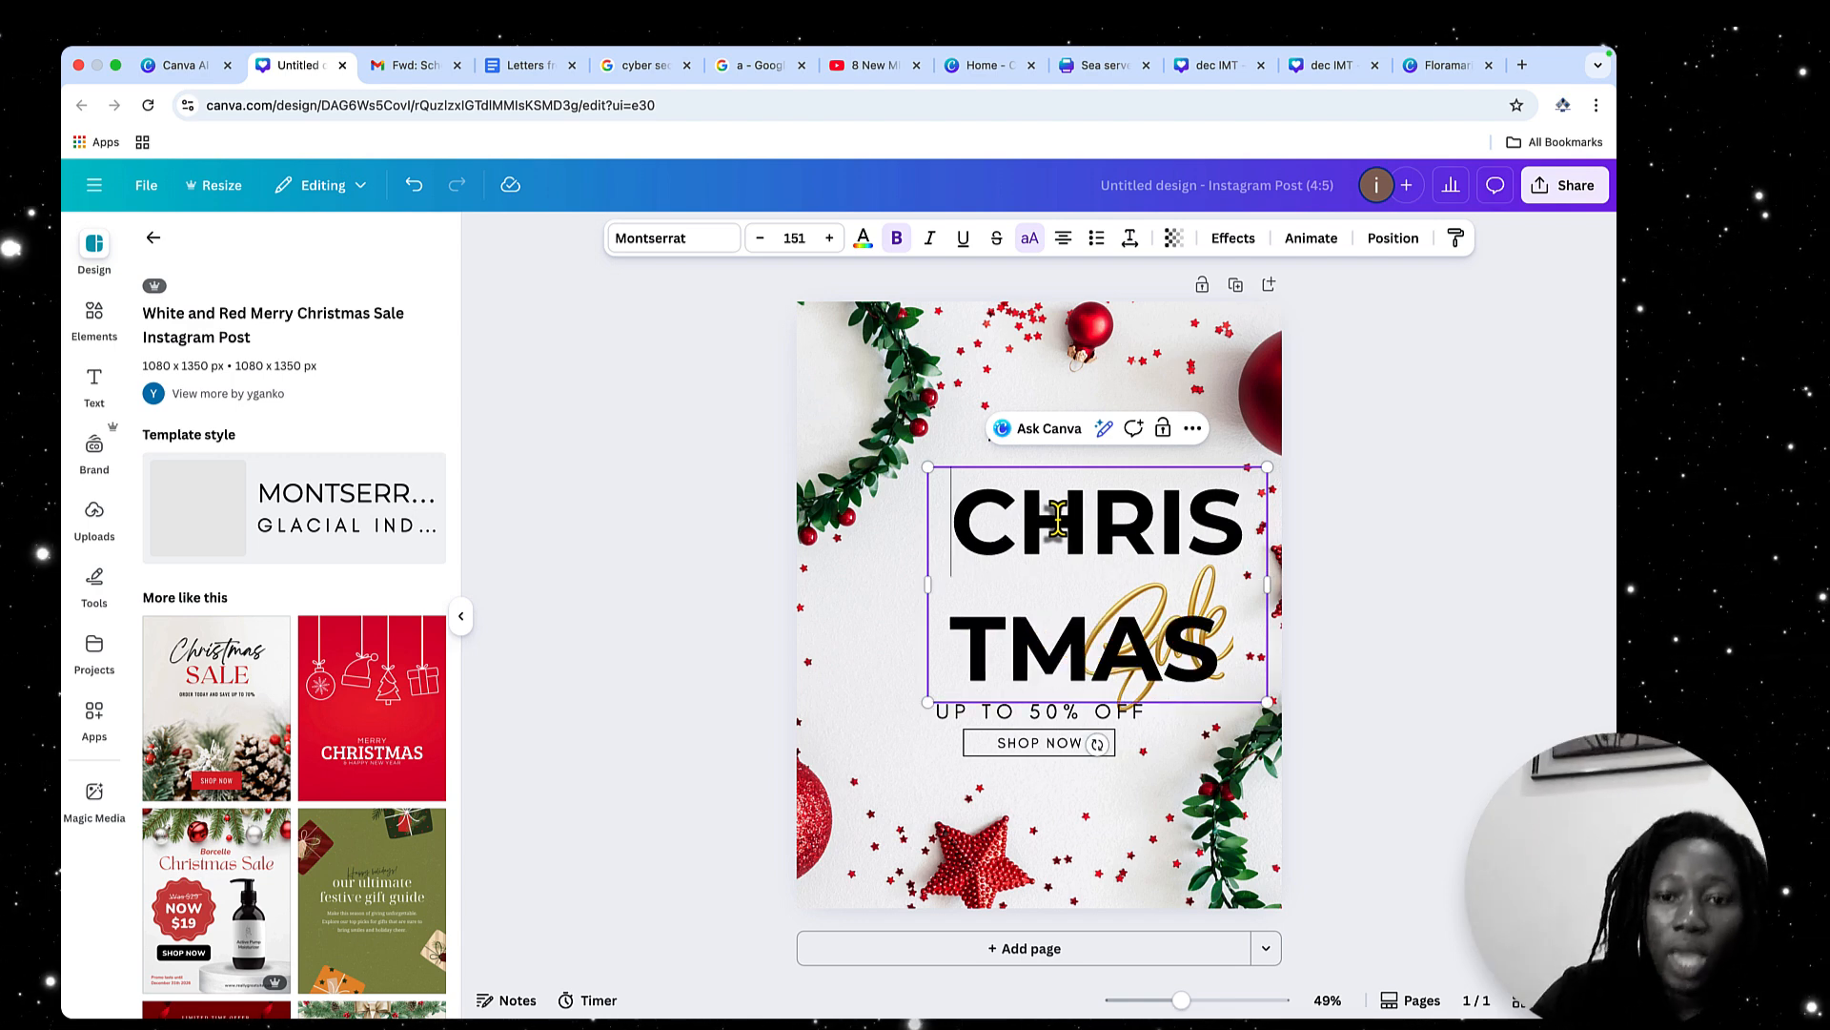
left_click(1330, 657)
Shrink the CHRISTMAS heading to font size 77.4 and widen its box to fit one line, centred beneath MERRY
left_click_drag(1099, 534, 1018, 537)
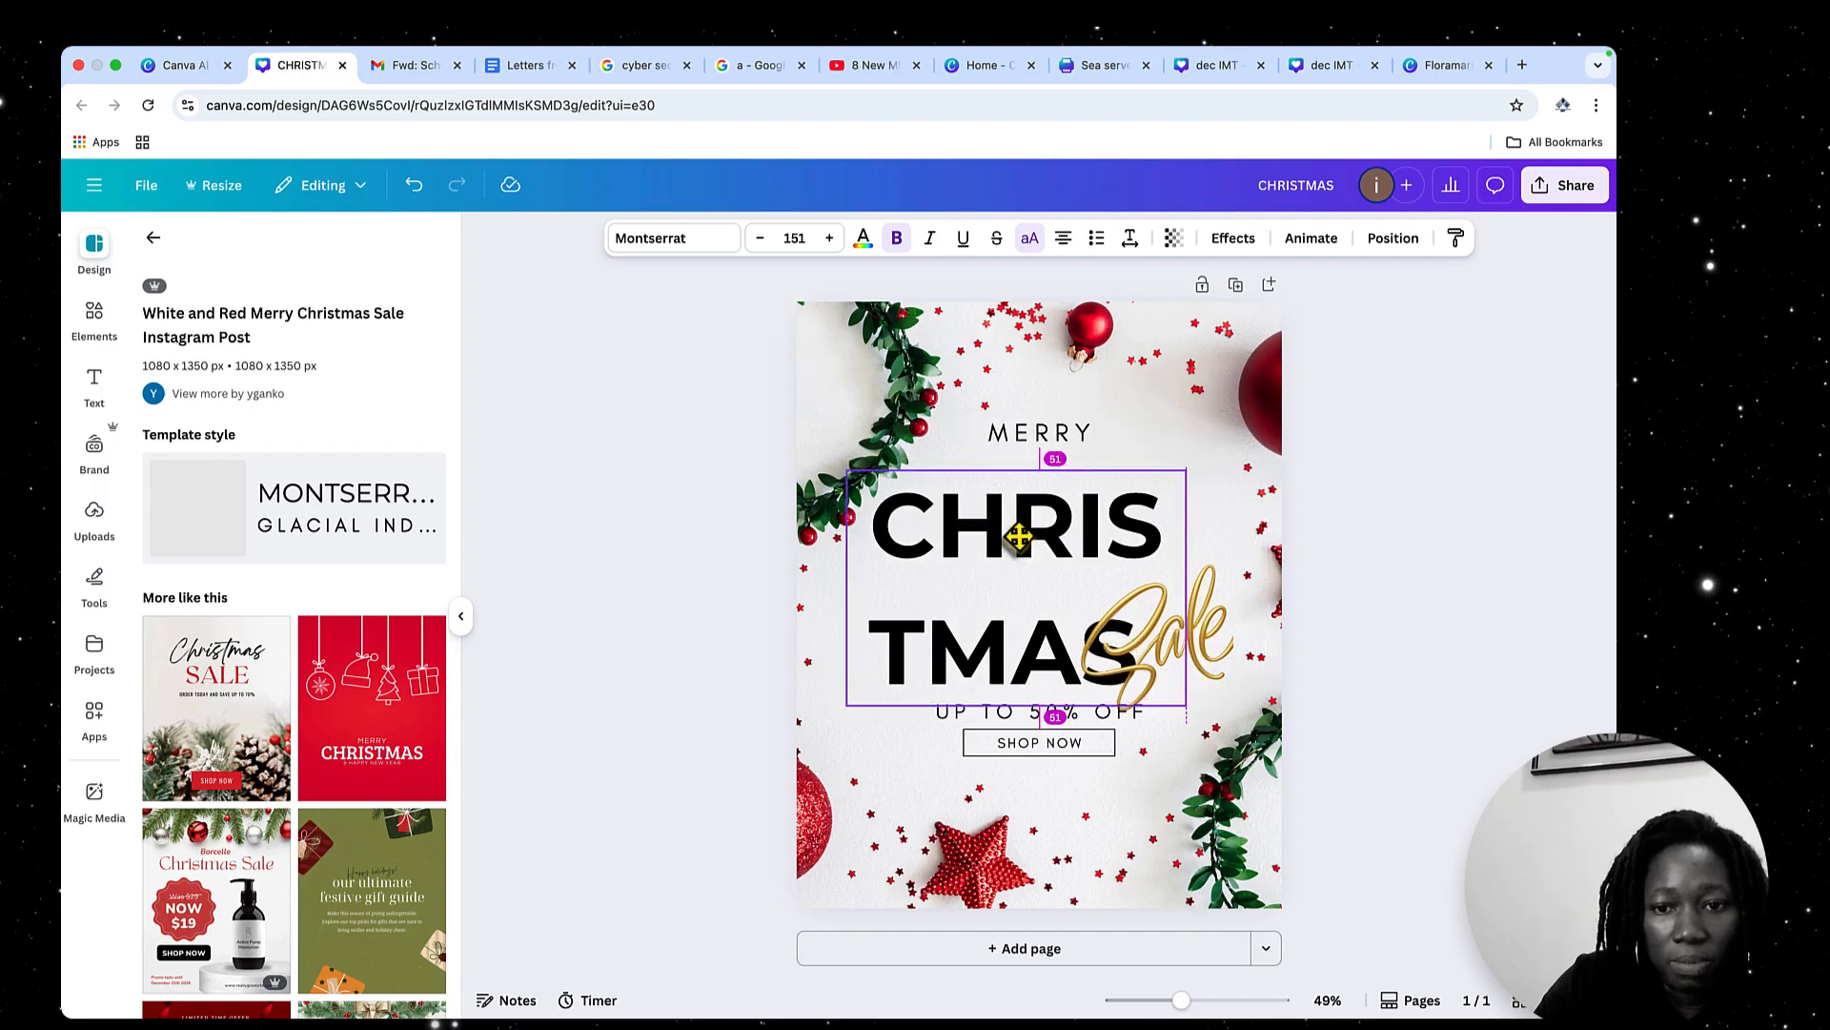
left_click_drag(1186, 589, 1357, 590)
left_click_drag(1359, 705, 1109, 587)
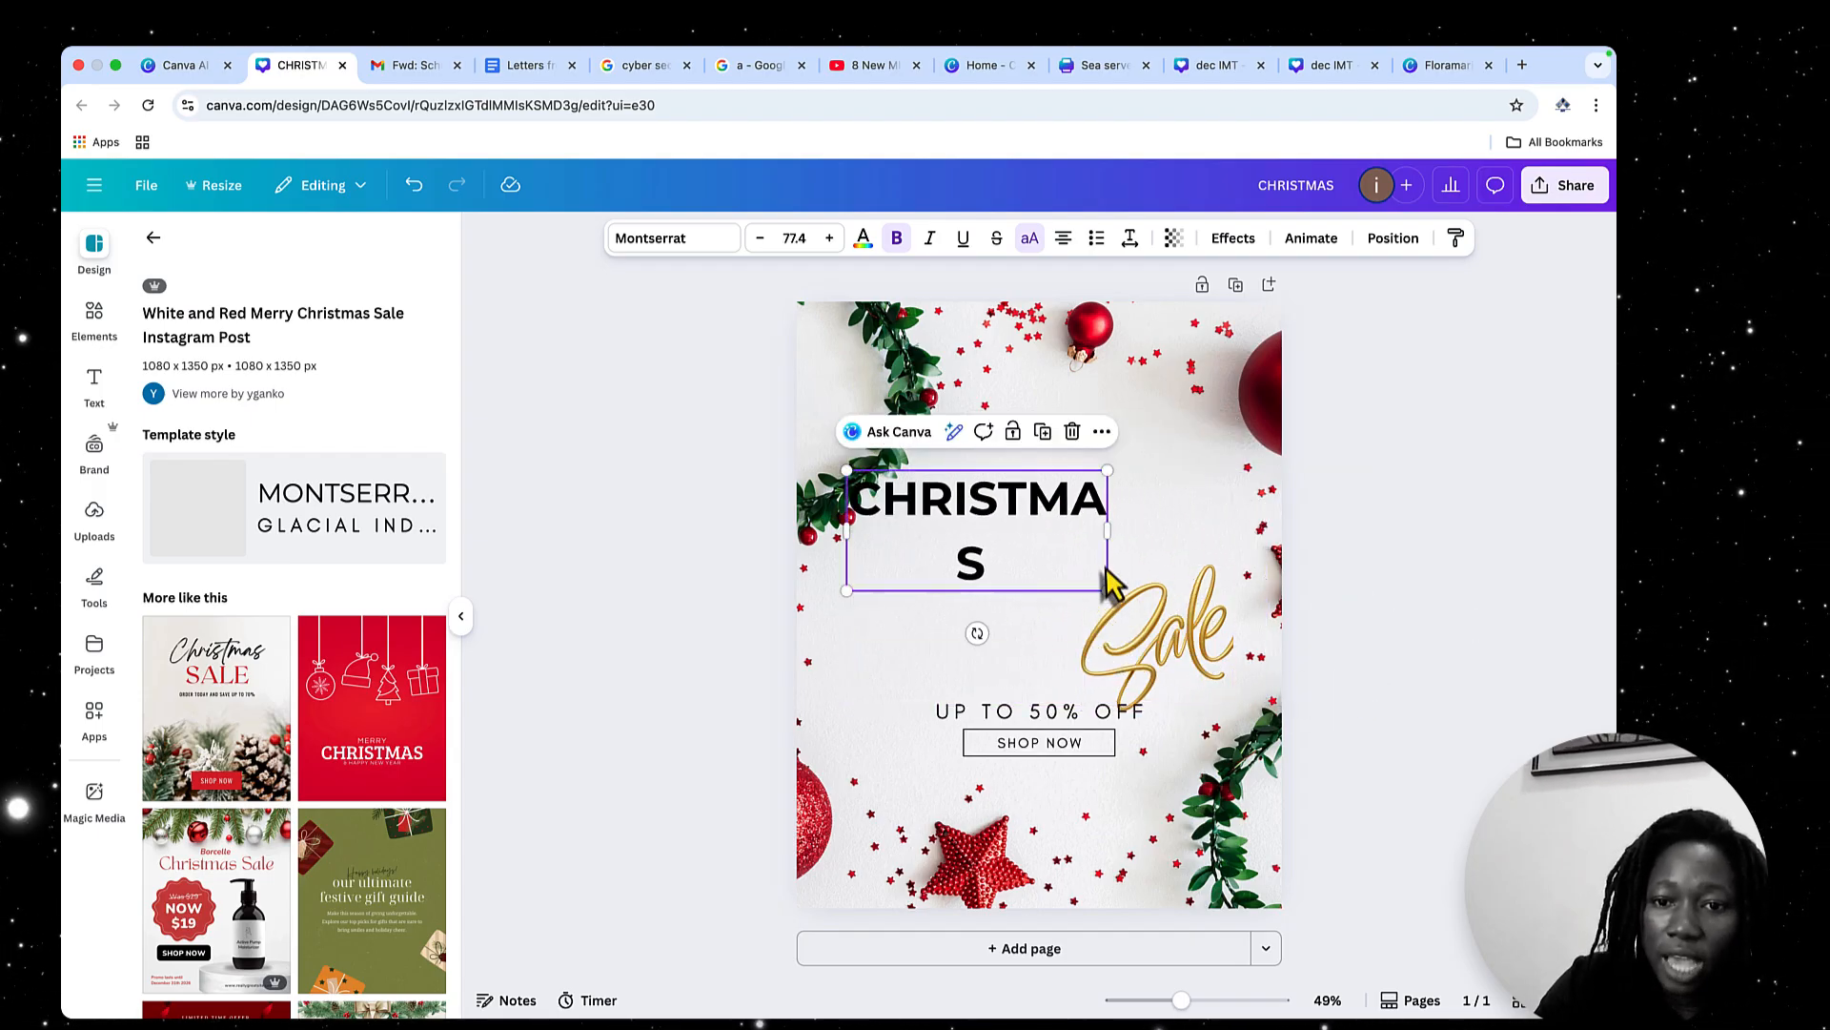
left_click_drag(1109, 522, 1221, 534)
left_click_drag(1050, 569, 1056, 614)
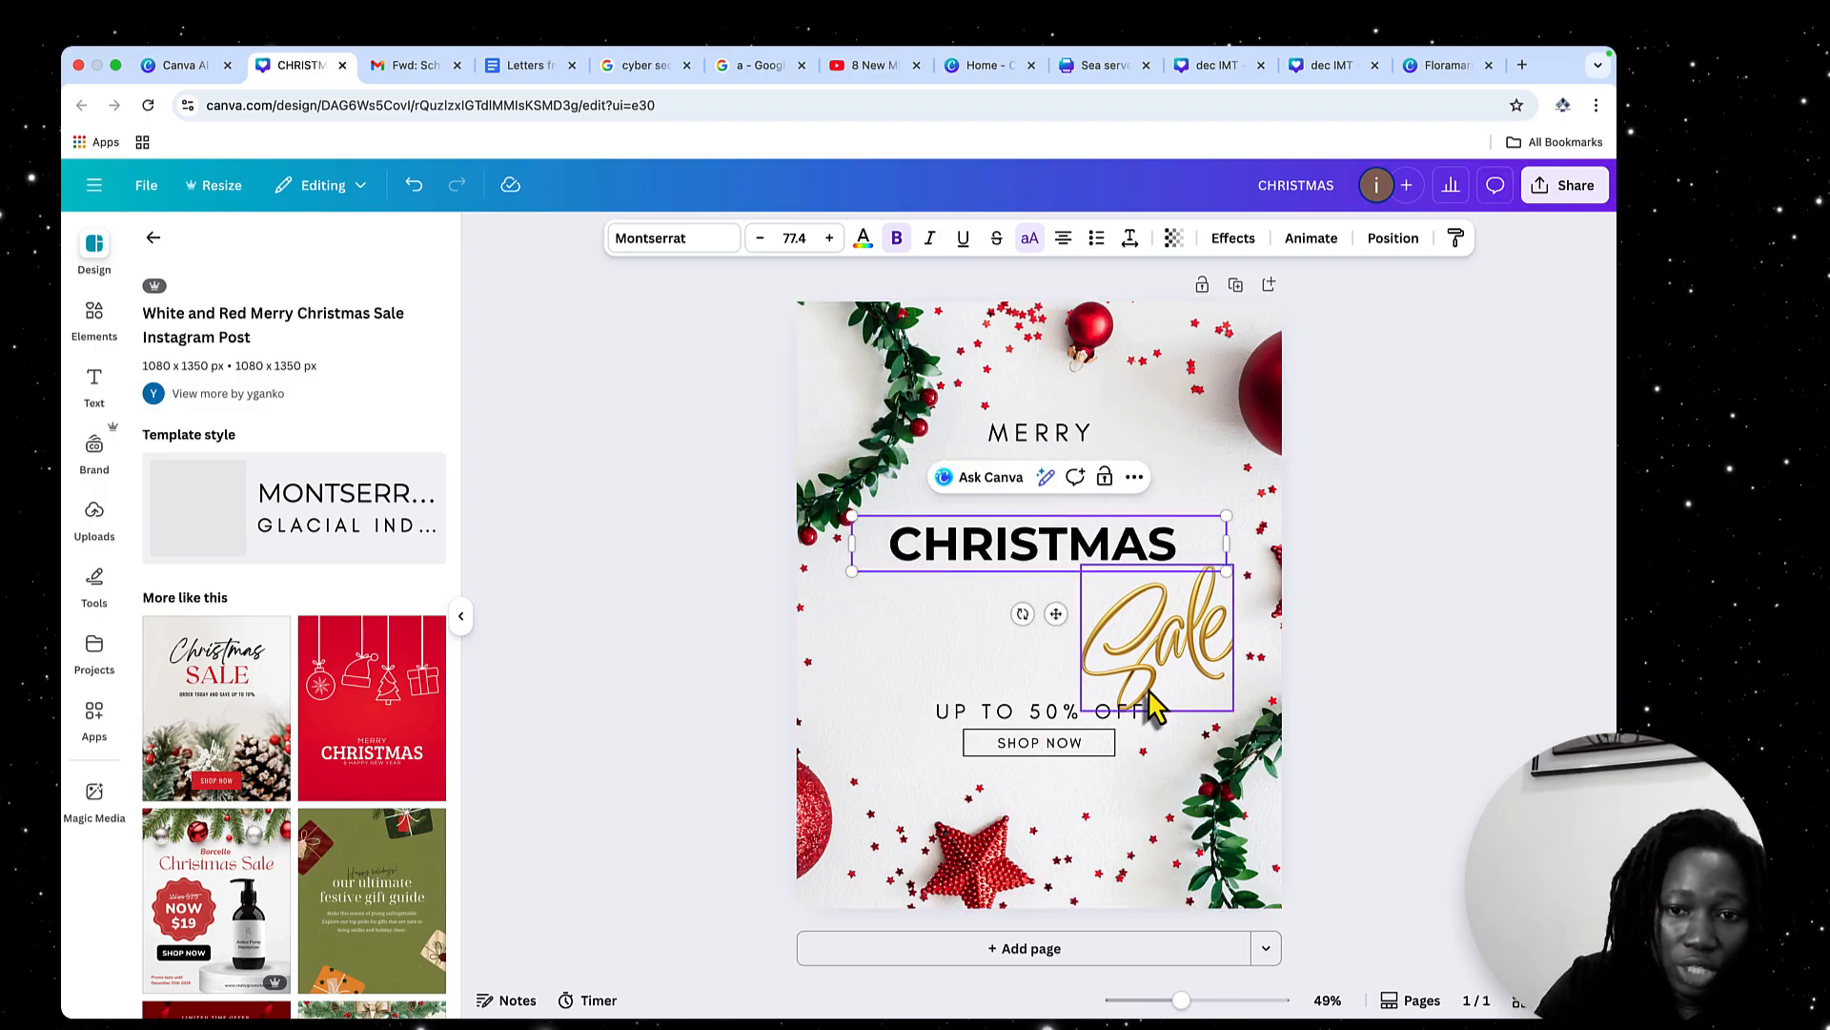
Move the Sale graphic to the page's upper right and bring MERRY, the discount line and SHOP NOW close around CHRISTMAS
left_click_drag(1150, 702, 1169, 484)
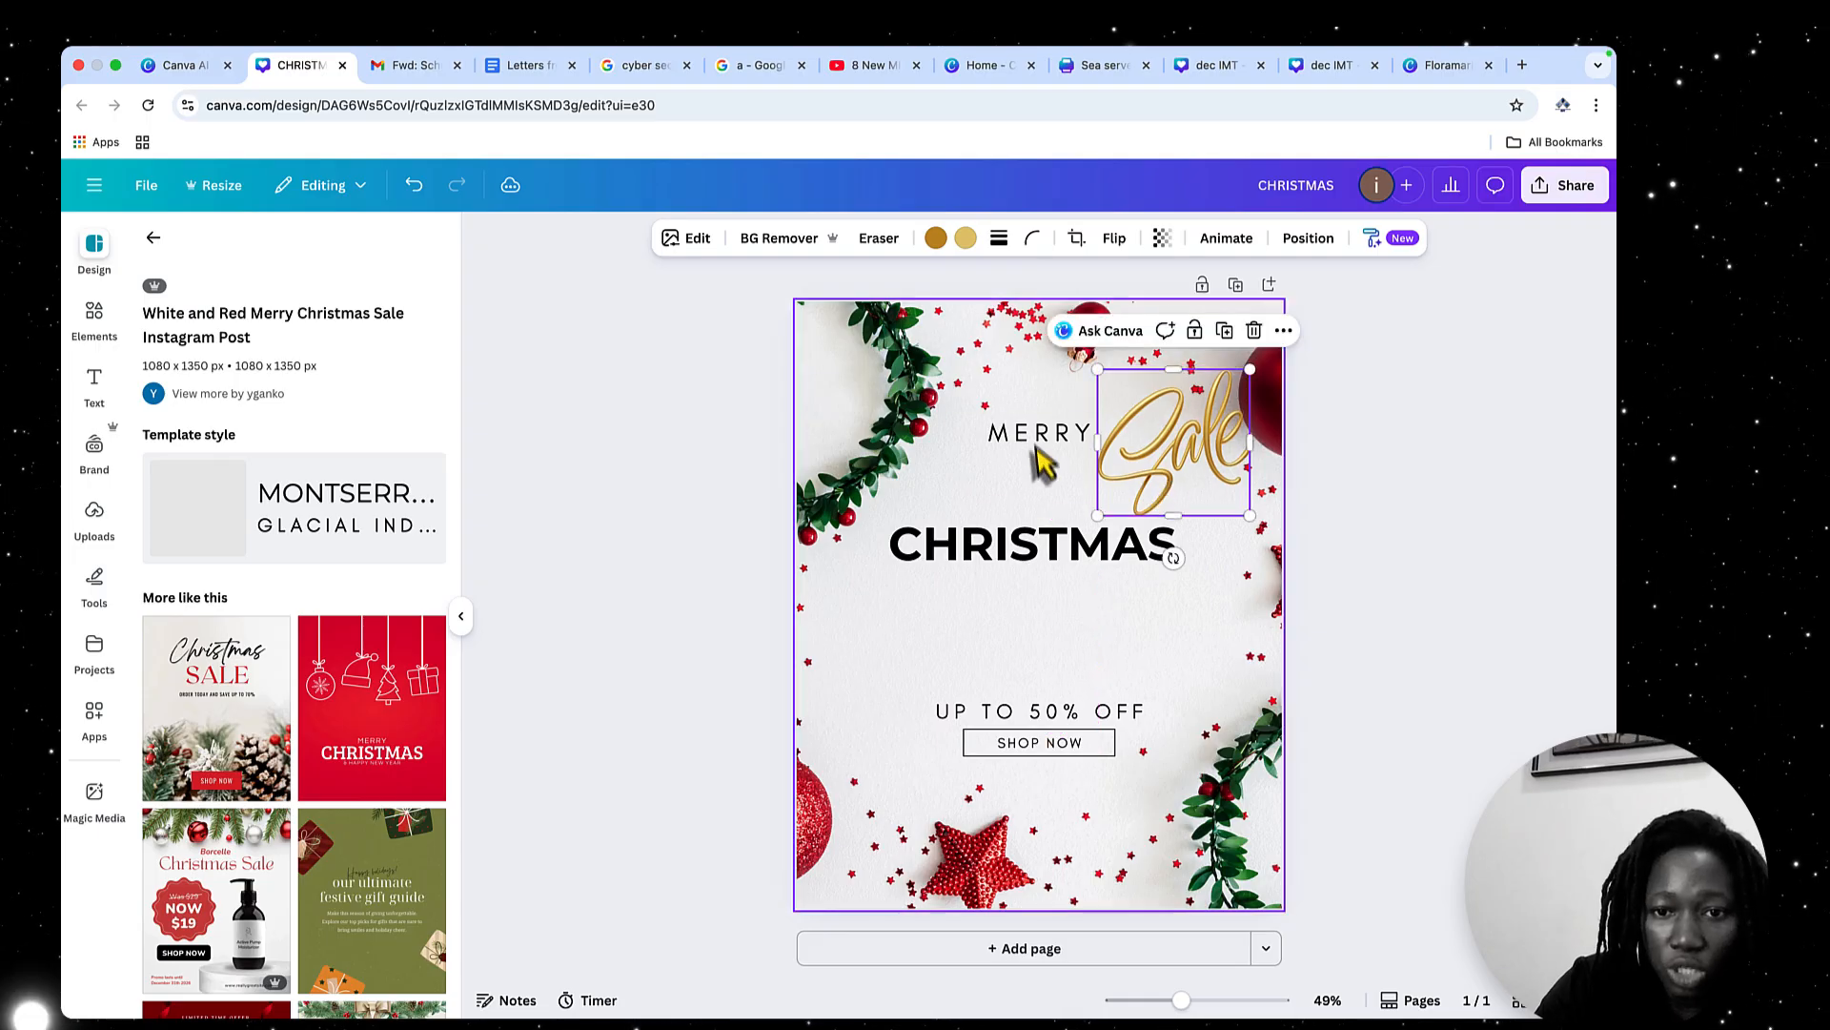
left_click_drag(1039, 438, 980, 512)
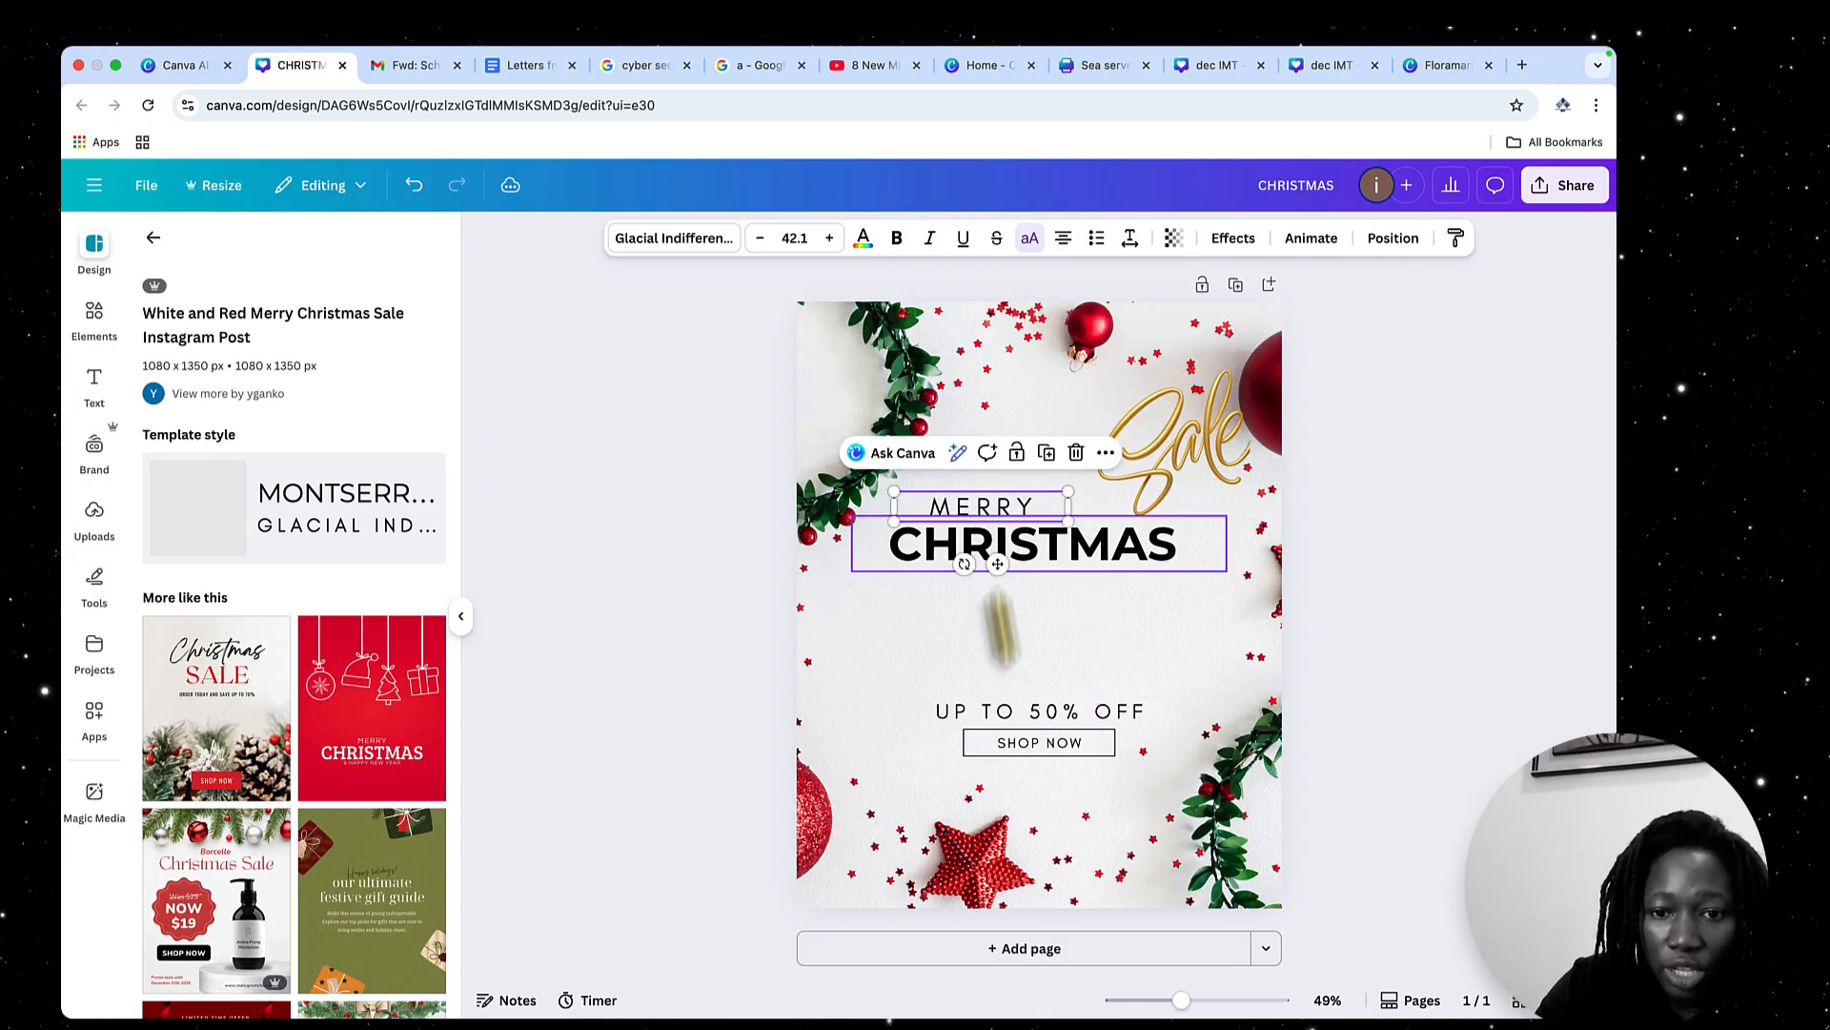
mouse_move(910, 673)
left_mouse_down()
mouse_move(1083, 768)
mouse_move(1098, 606)
left_mouse_up()
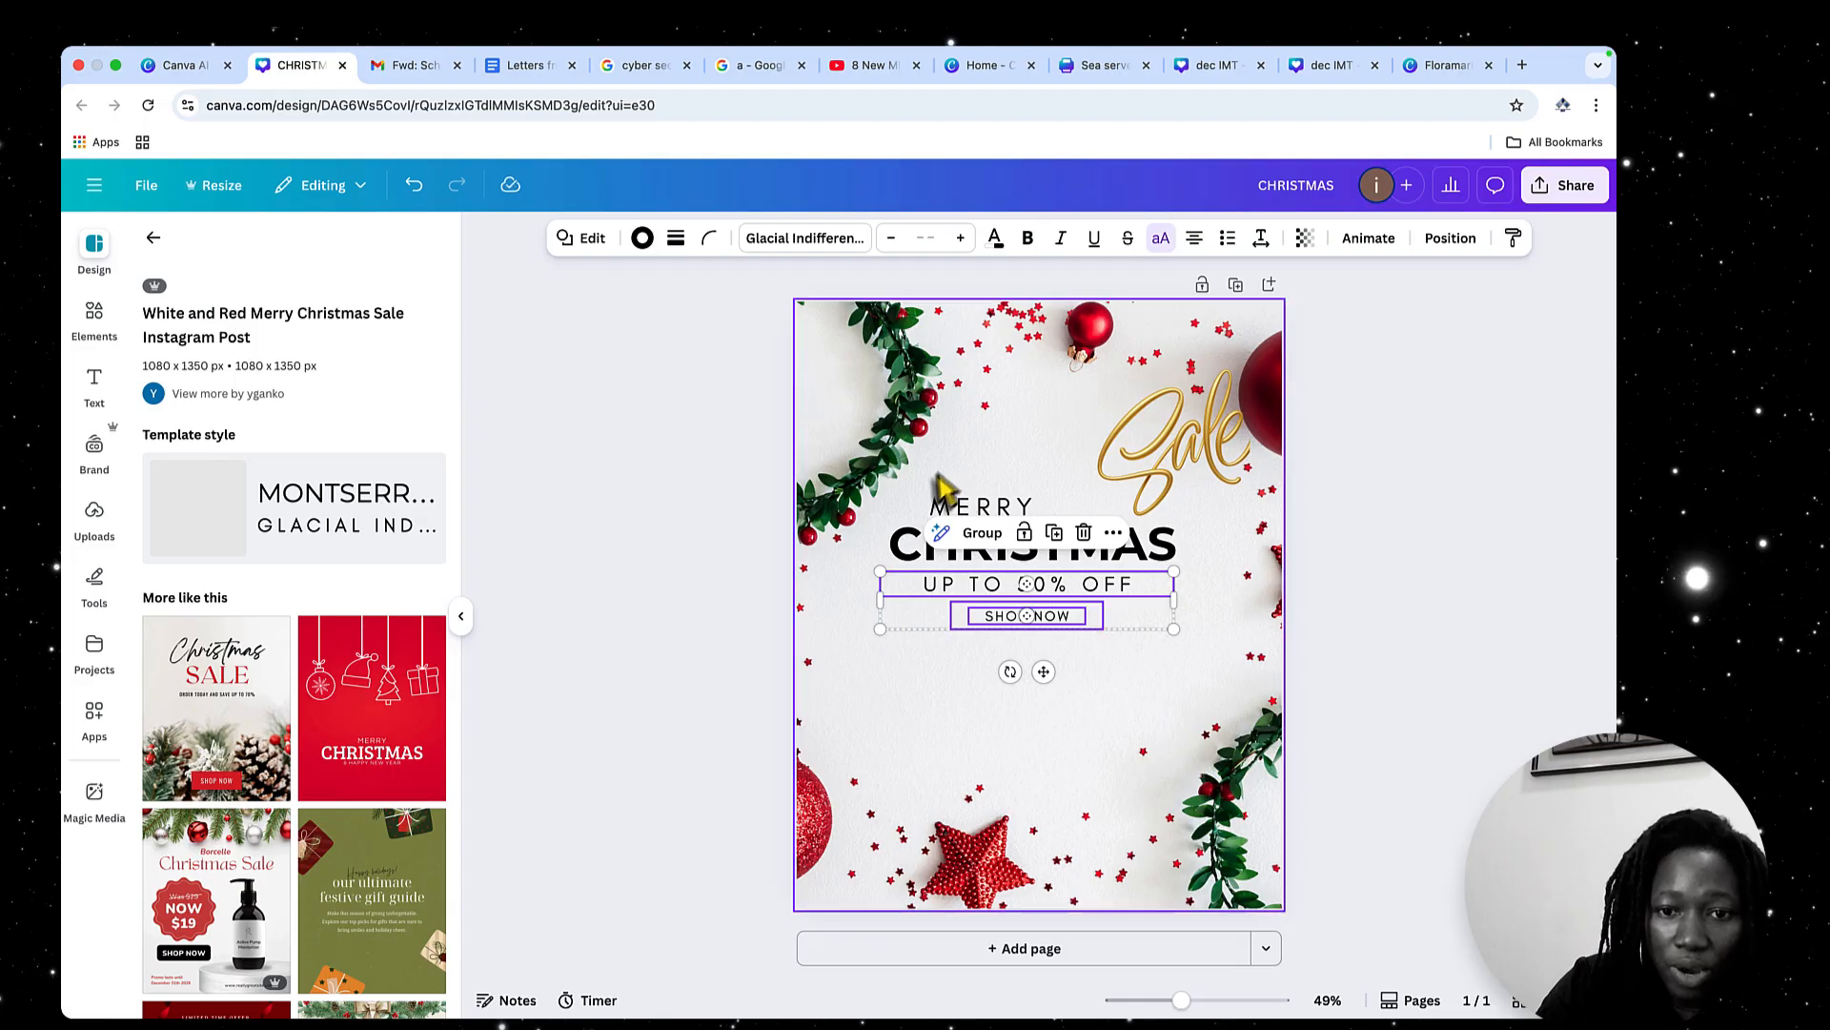
Select all the text together with the Sale graphic, move them slightly down the page, and deselect them
left_click_drag(933, 477, 1134, 696)
left_click_drag(1147, 604, 1154, 648)
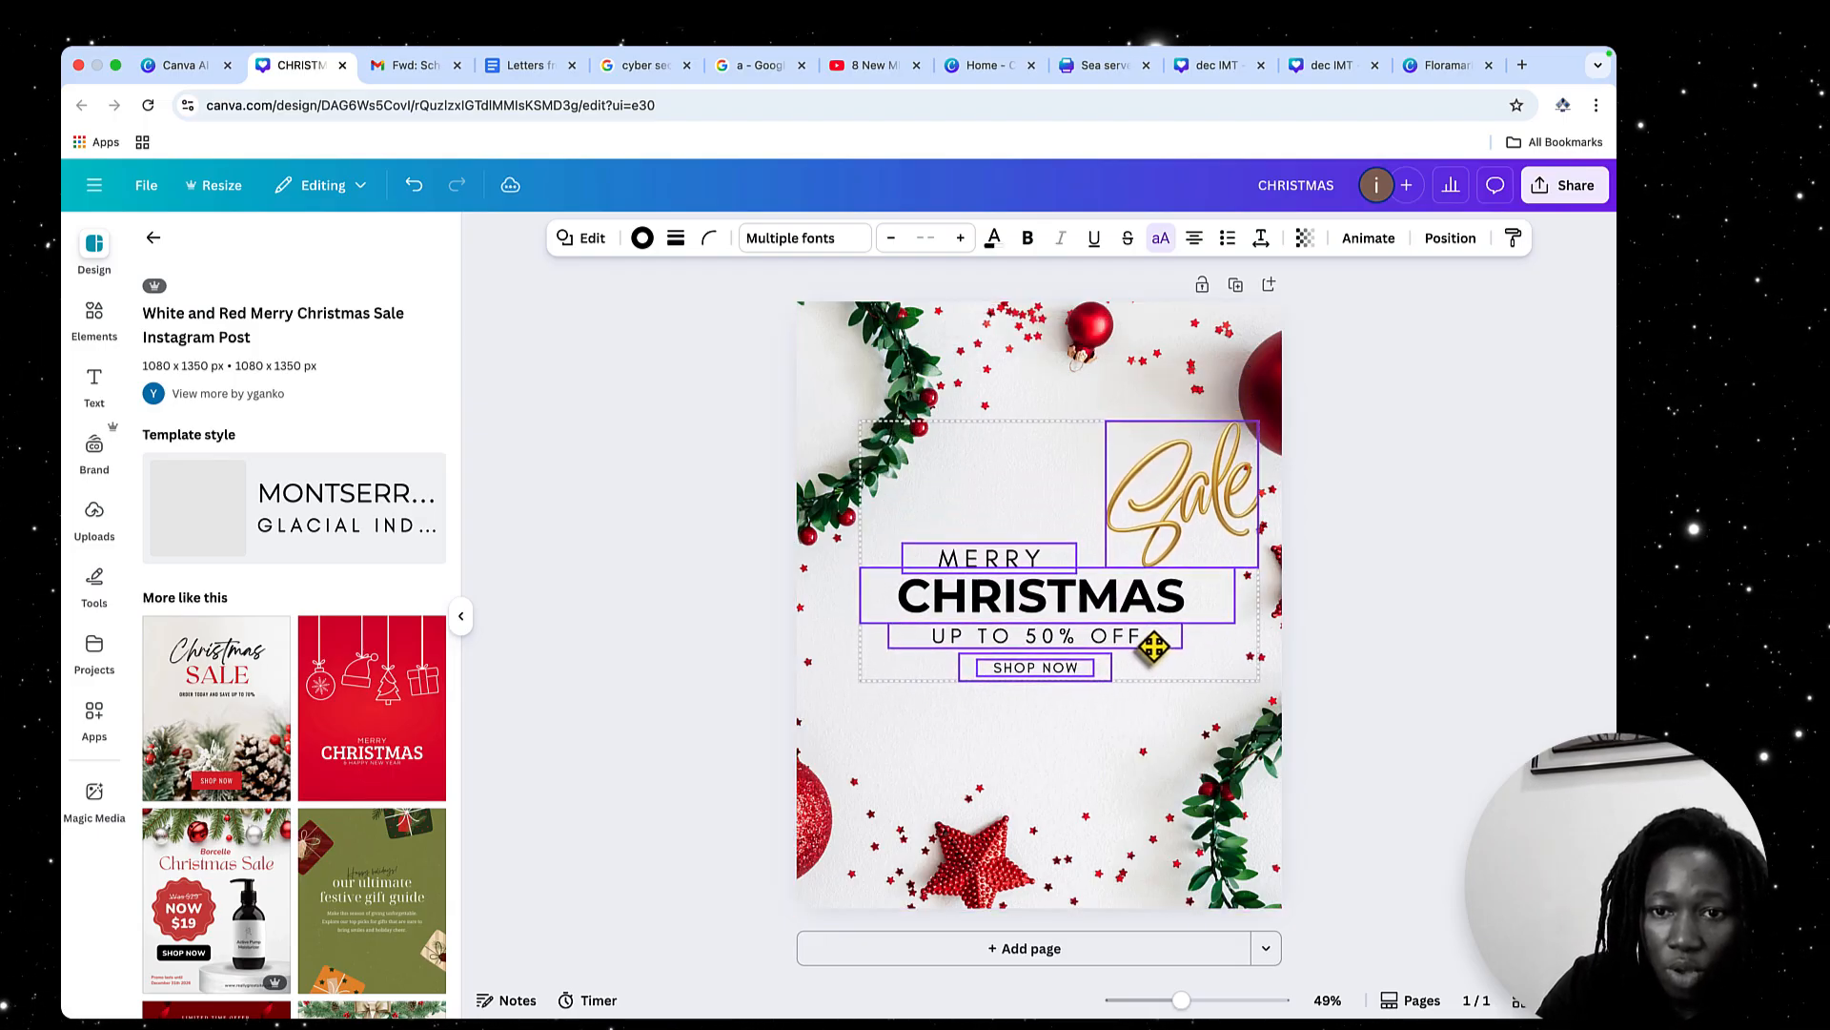
left_click(1155, 764)
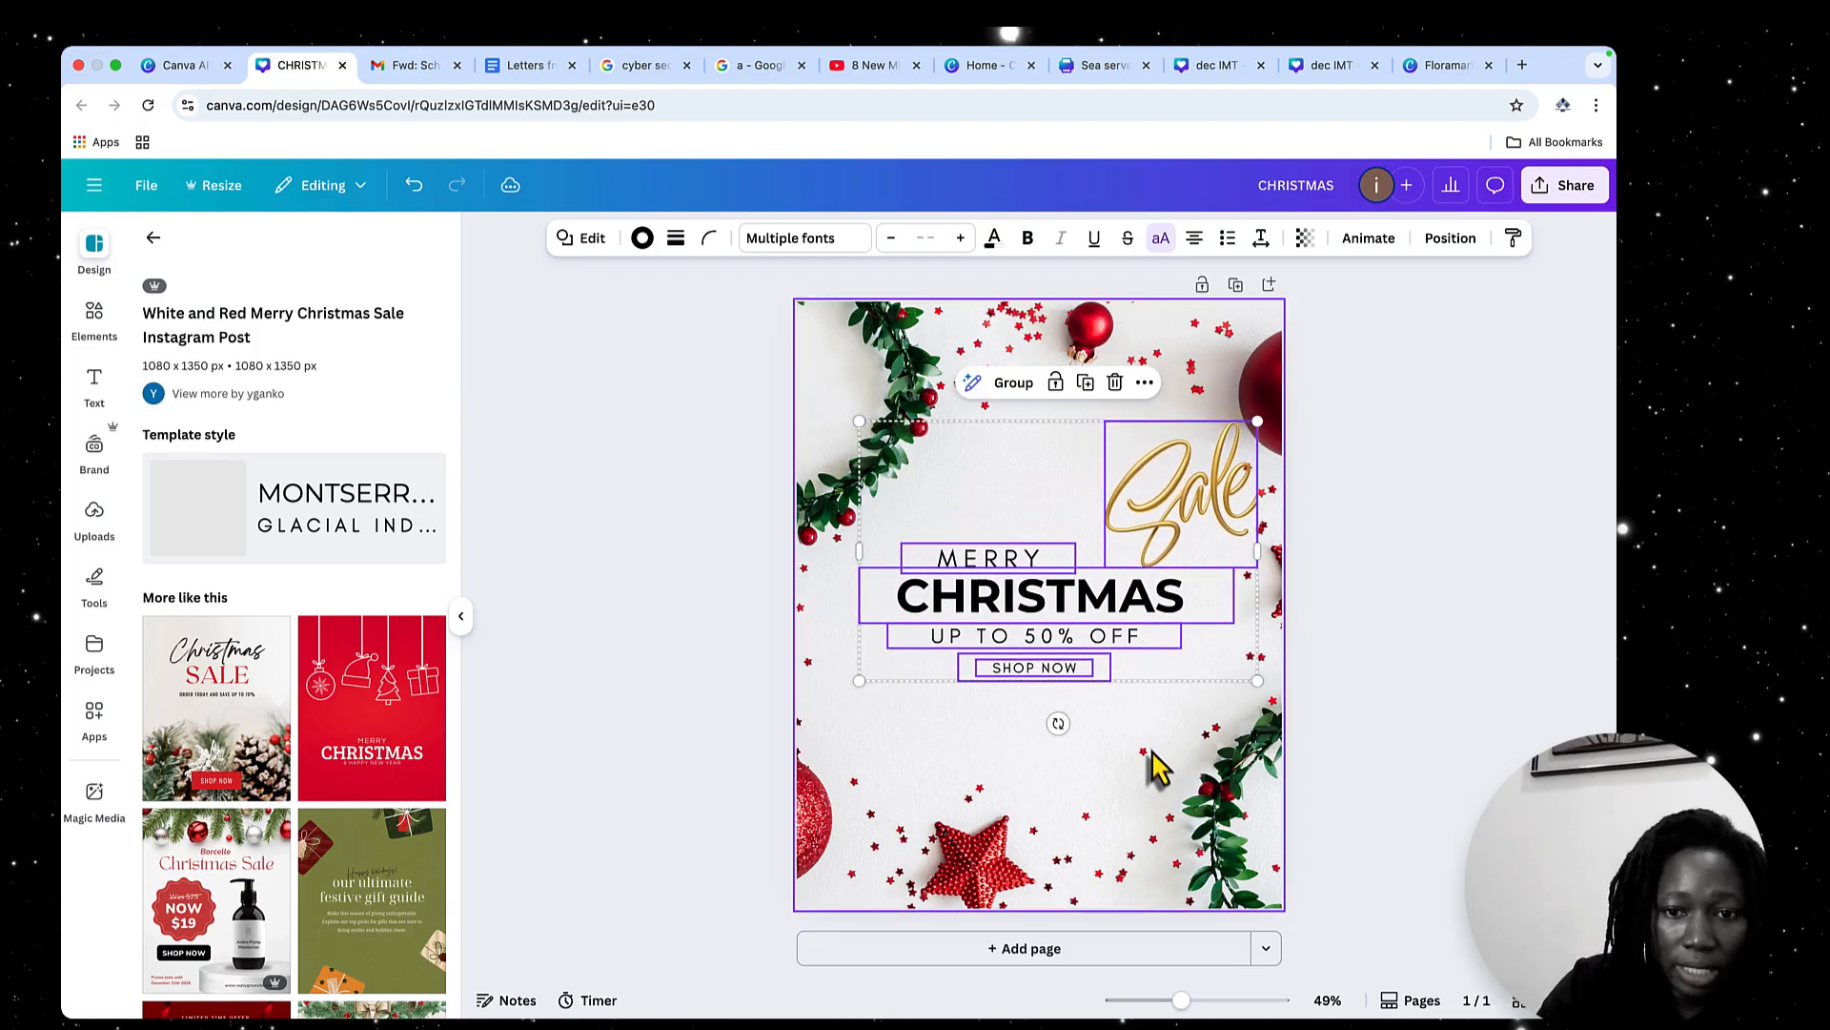
double_click(1237, 811)
left_click(1476, 550)
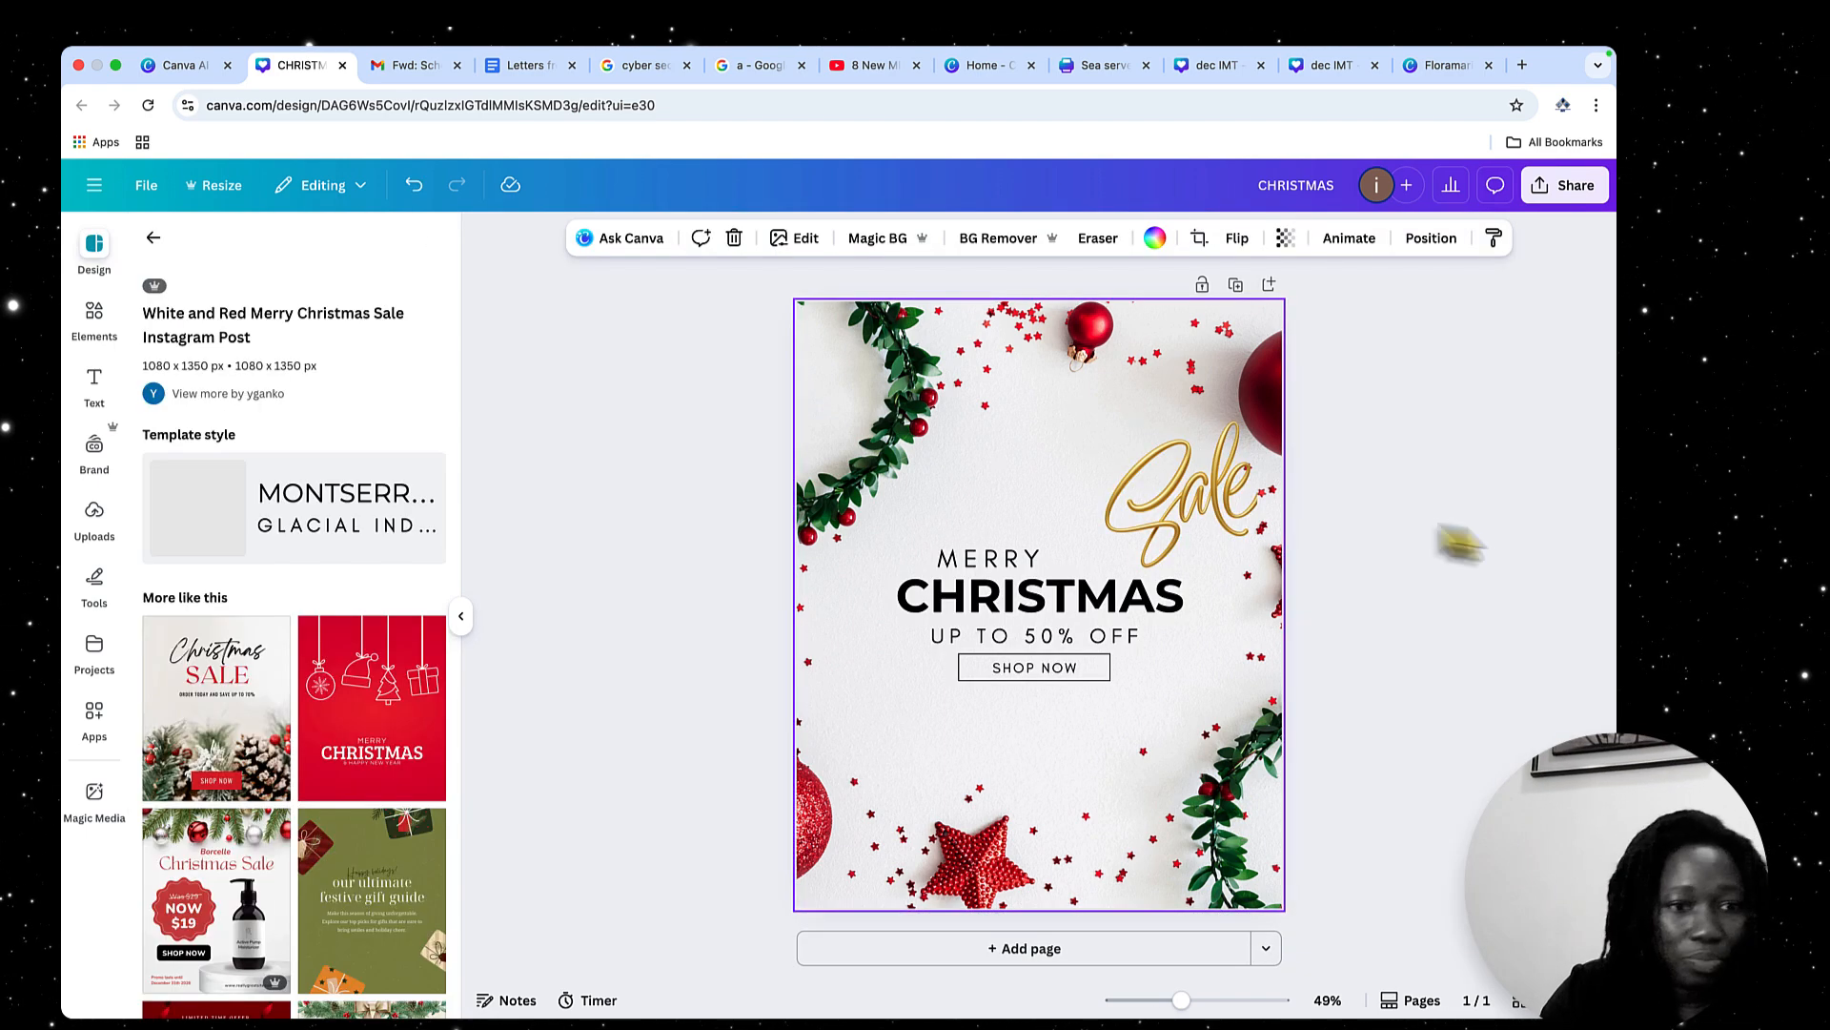
Add a second page and apply the cream Holiday Magic Sale template from the similar designs
scroll(345, 851, "down", 2)
scroll(345, 851, "down", 10)
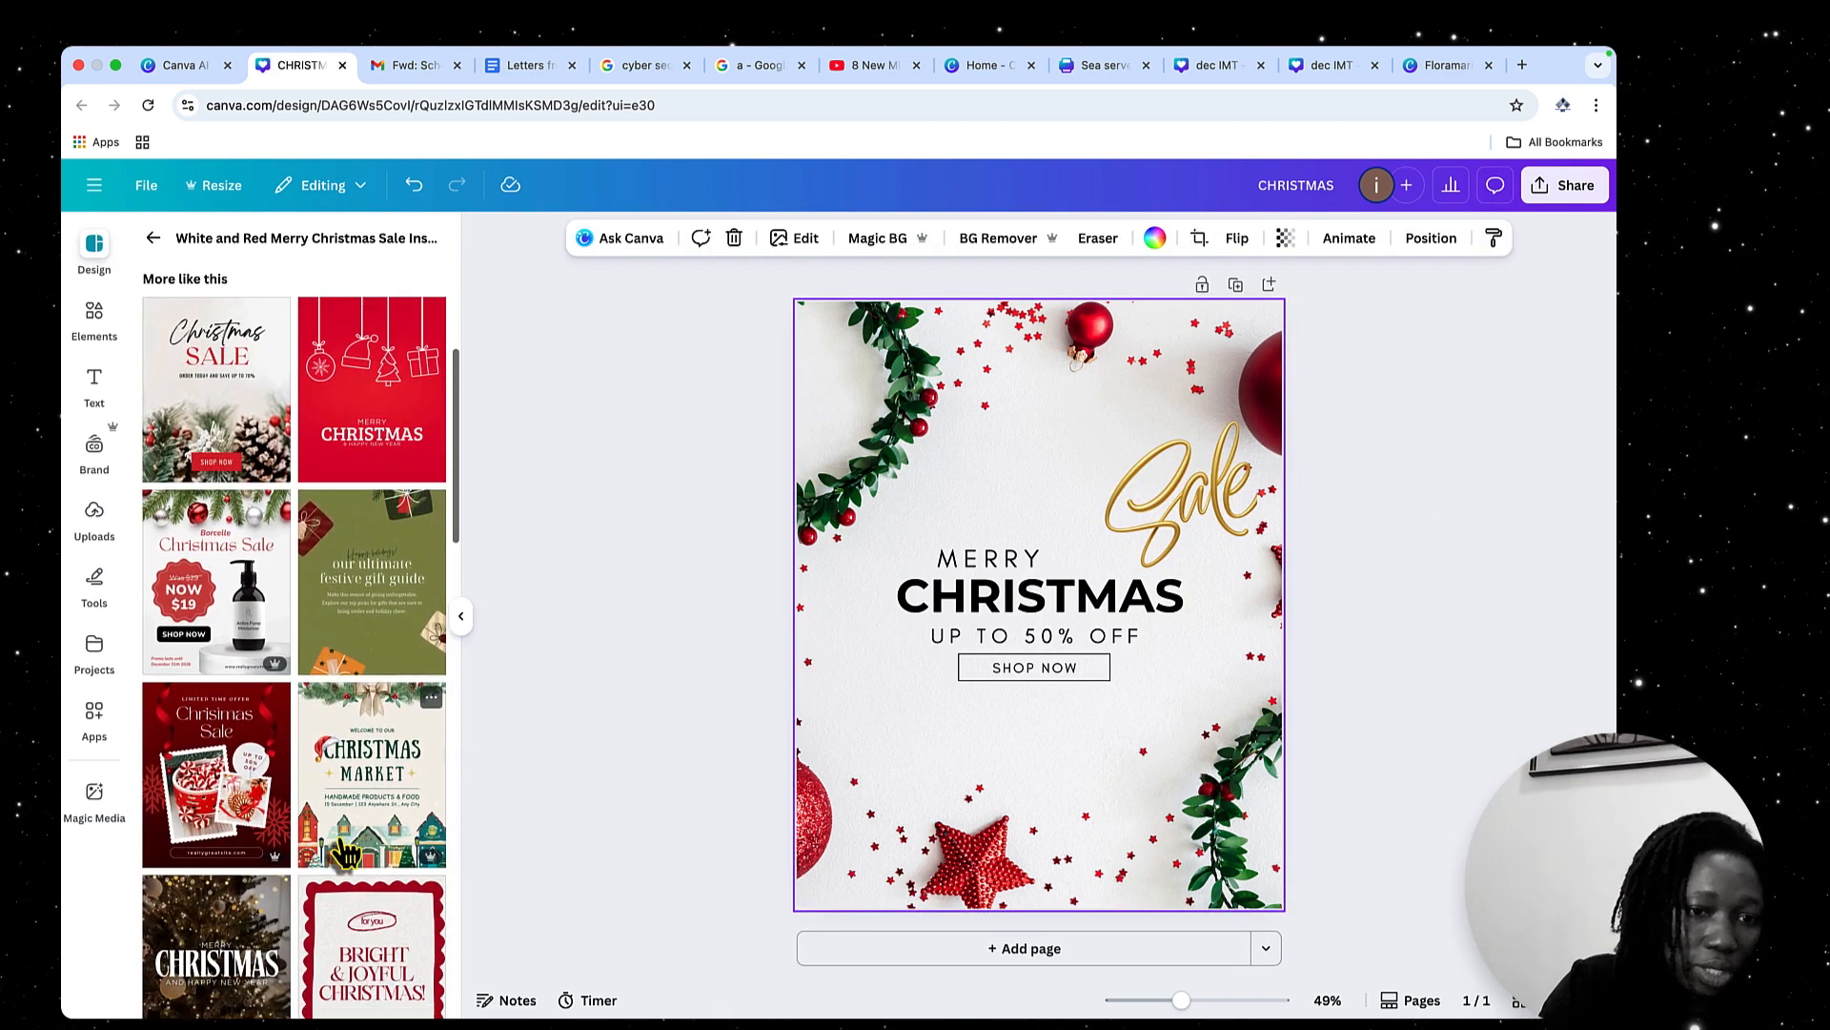
scroll(345, 851, "down", 8)
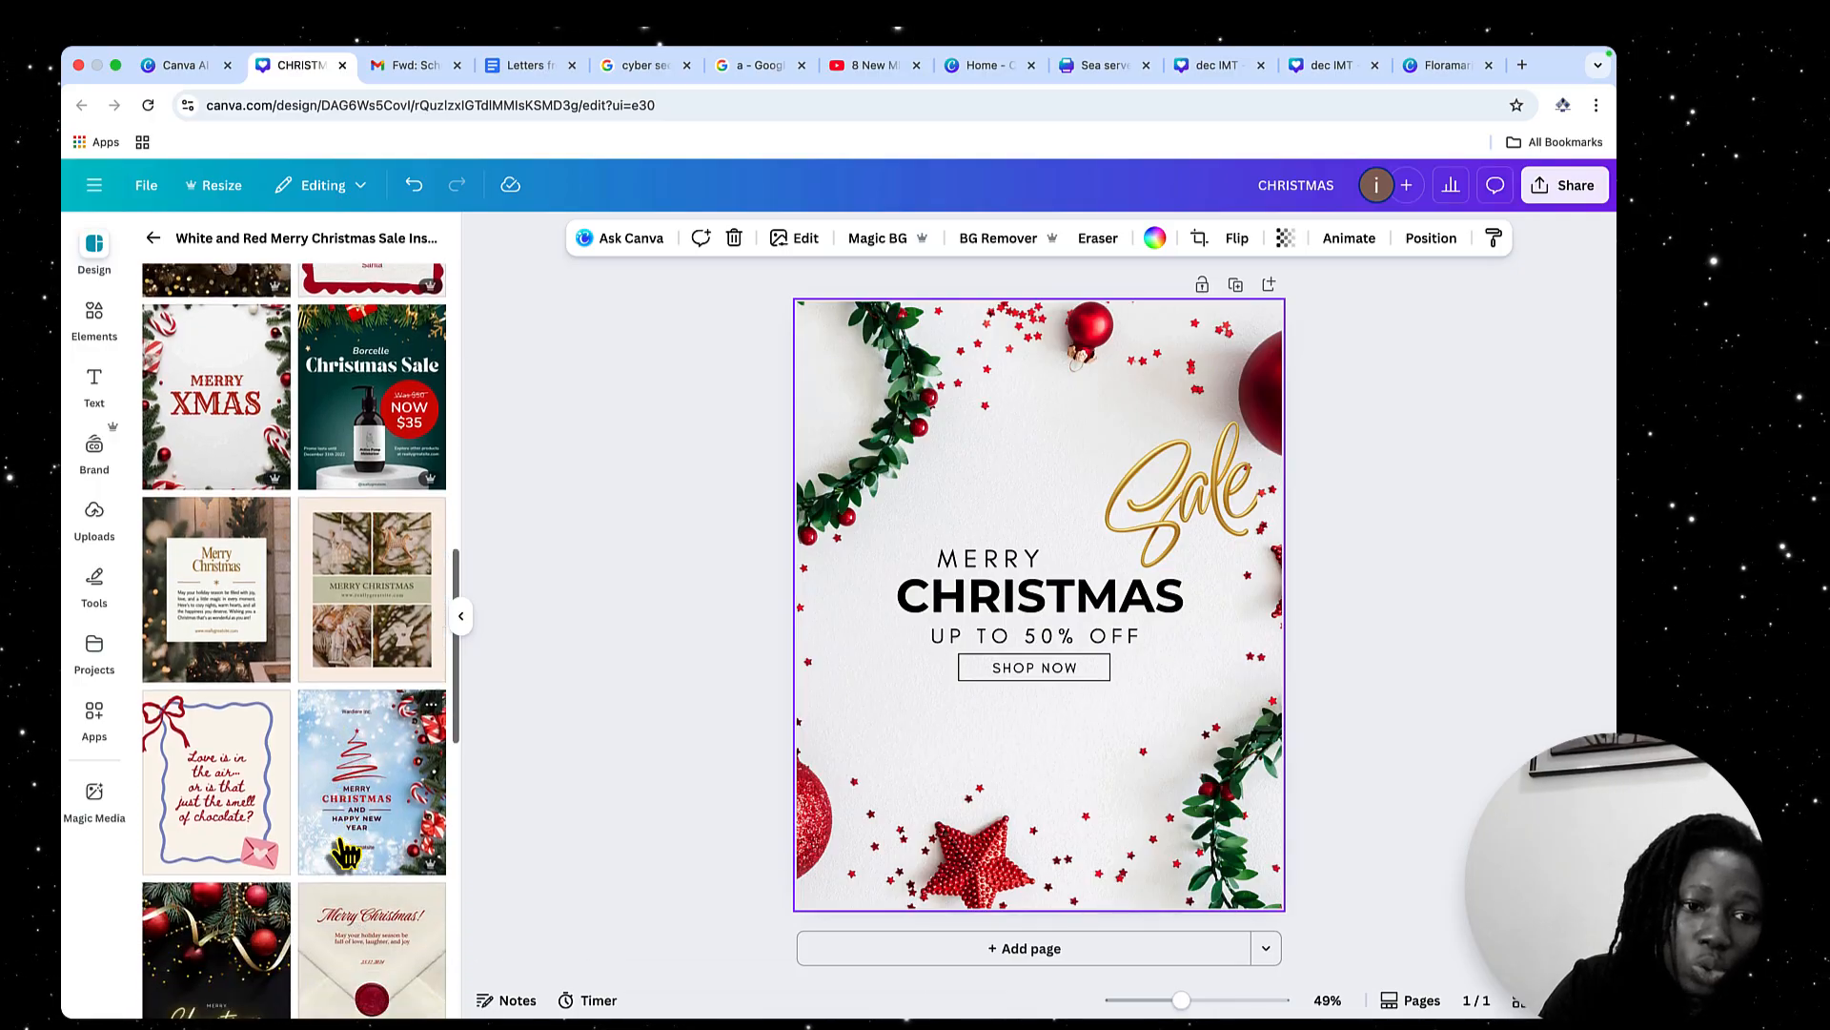
scroll(345, 852, "down", 5)
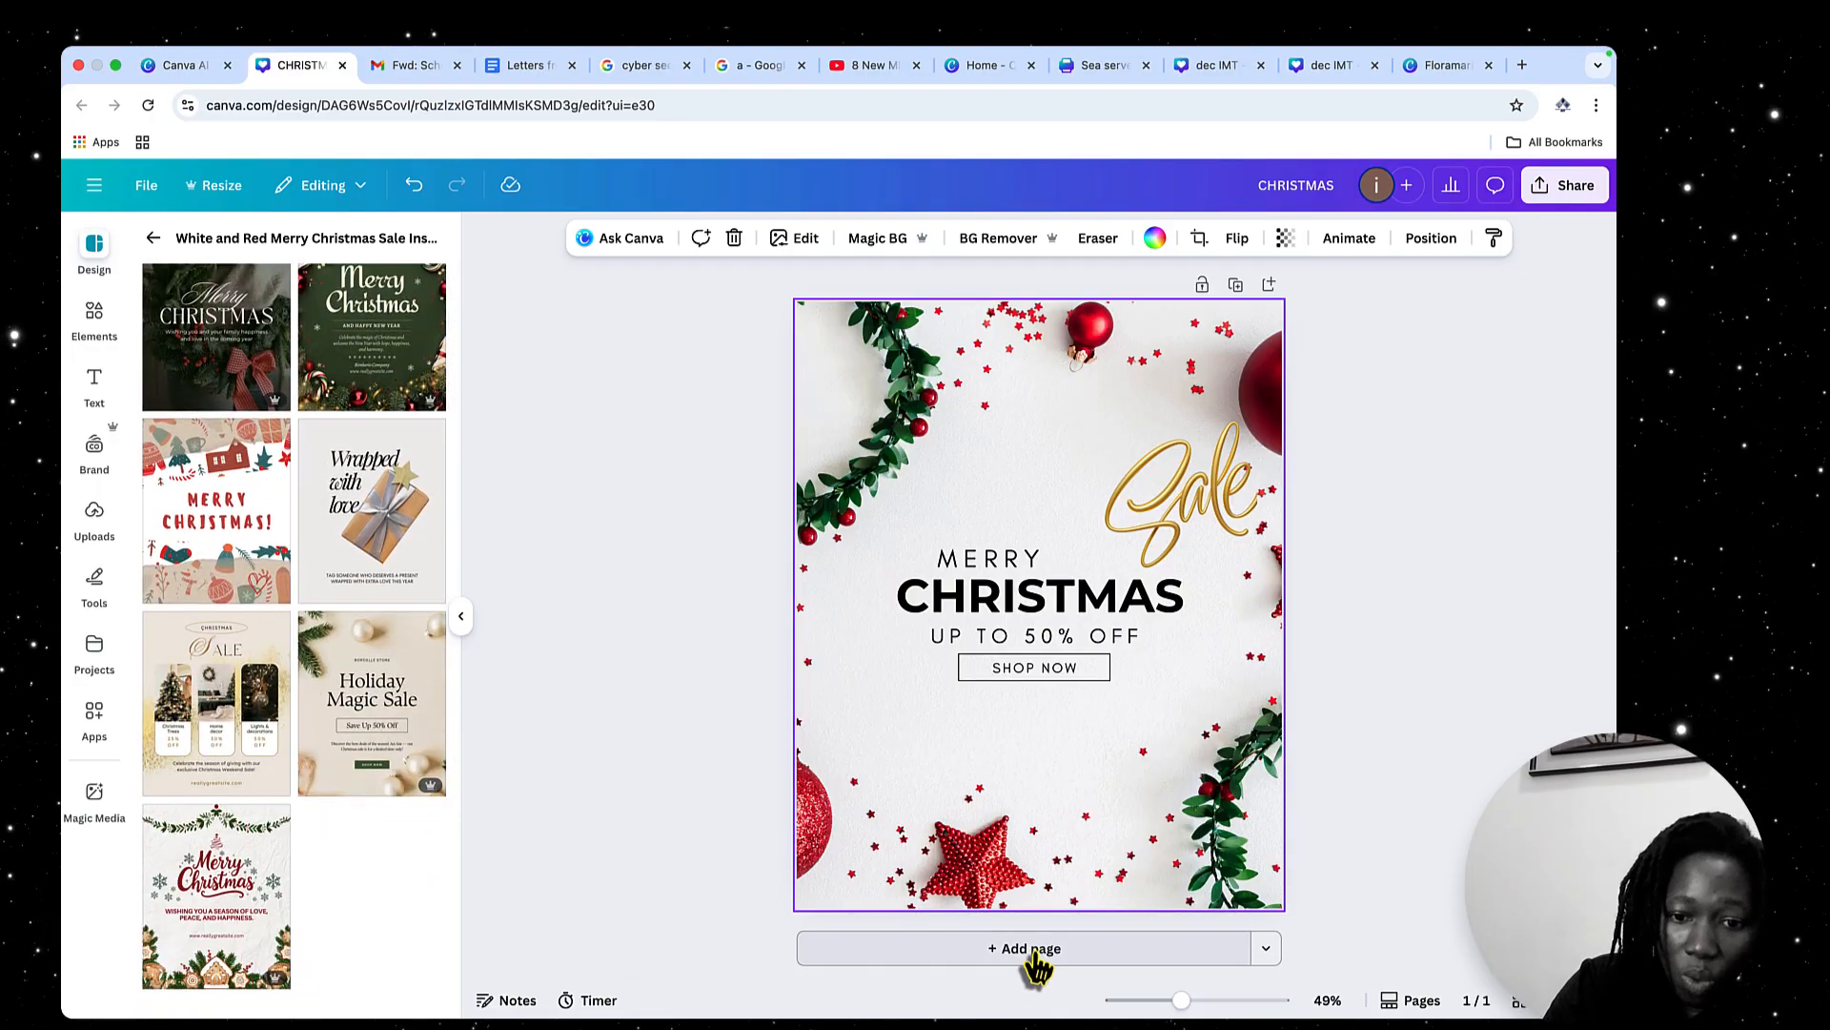
left_click(1029, 948)
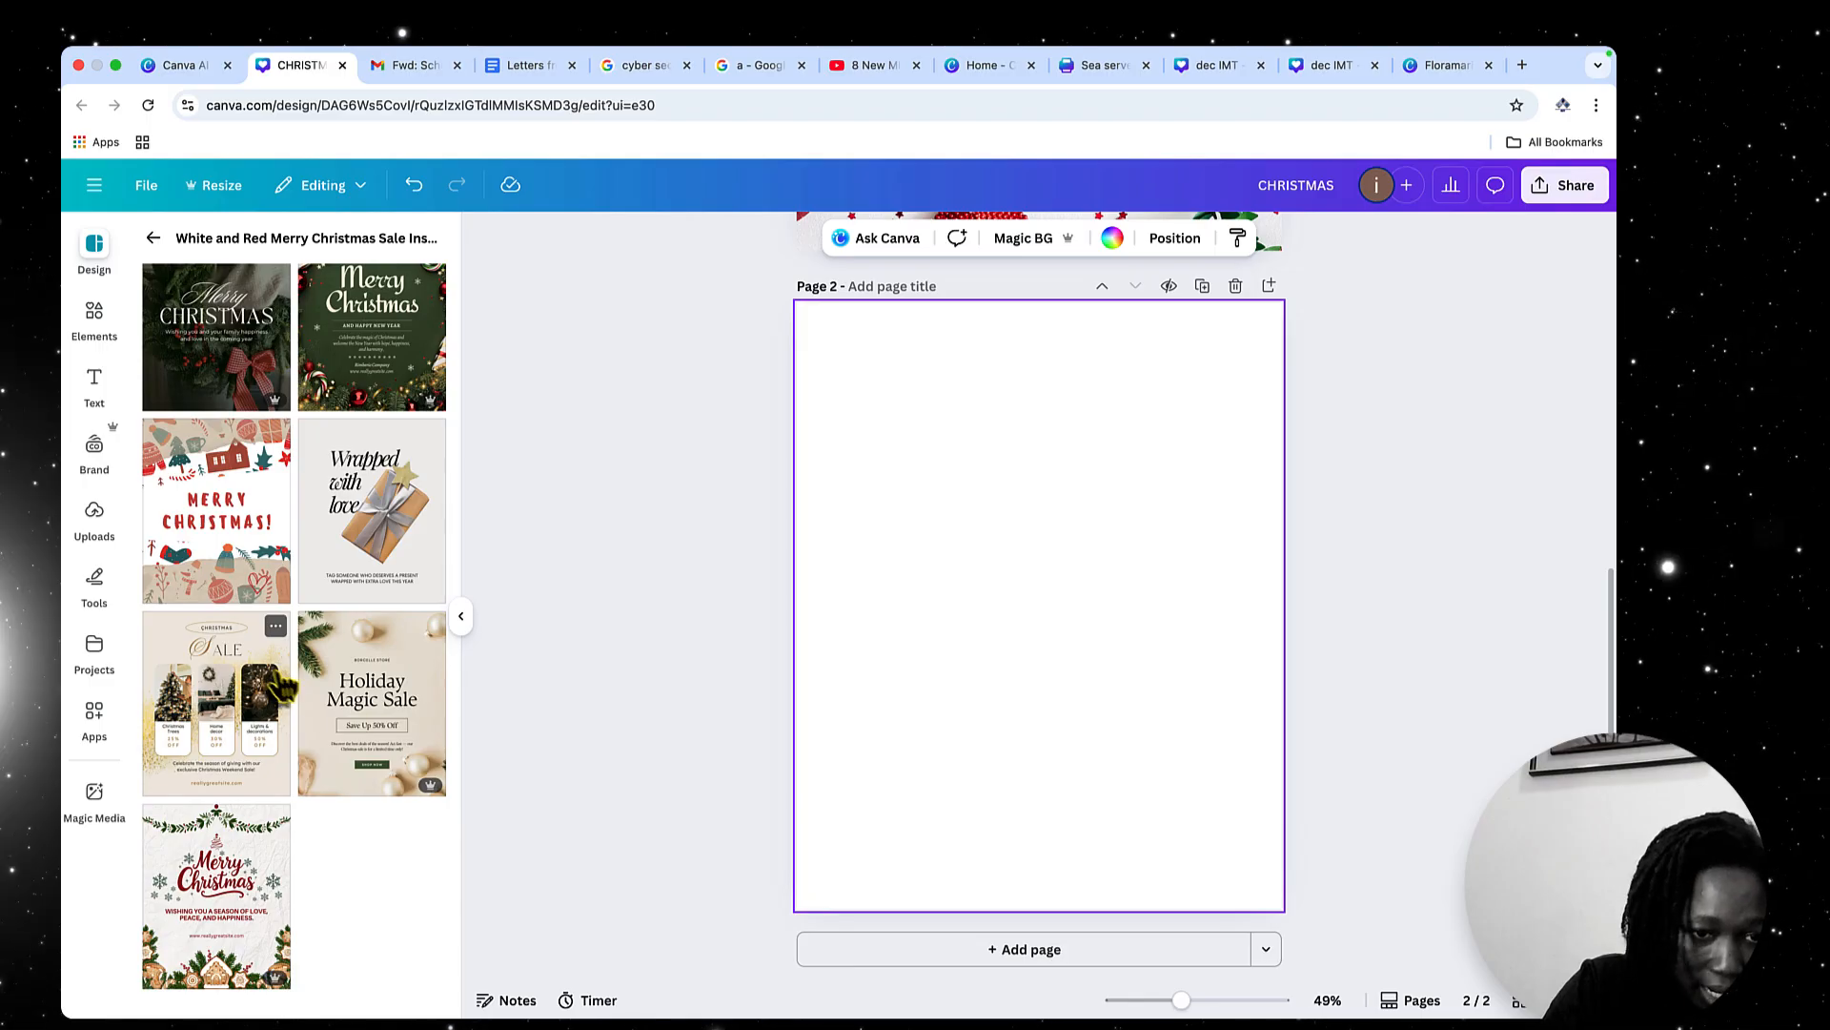
left_click(379, 717)
Return to the main template list, review both designed pages, and add a blank third page
scroll(1139, 606, "up", 5)
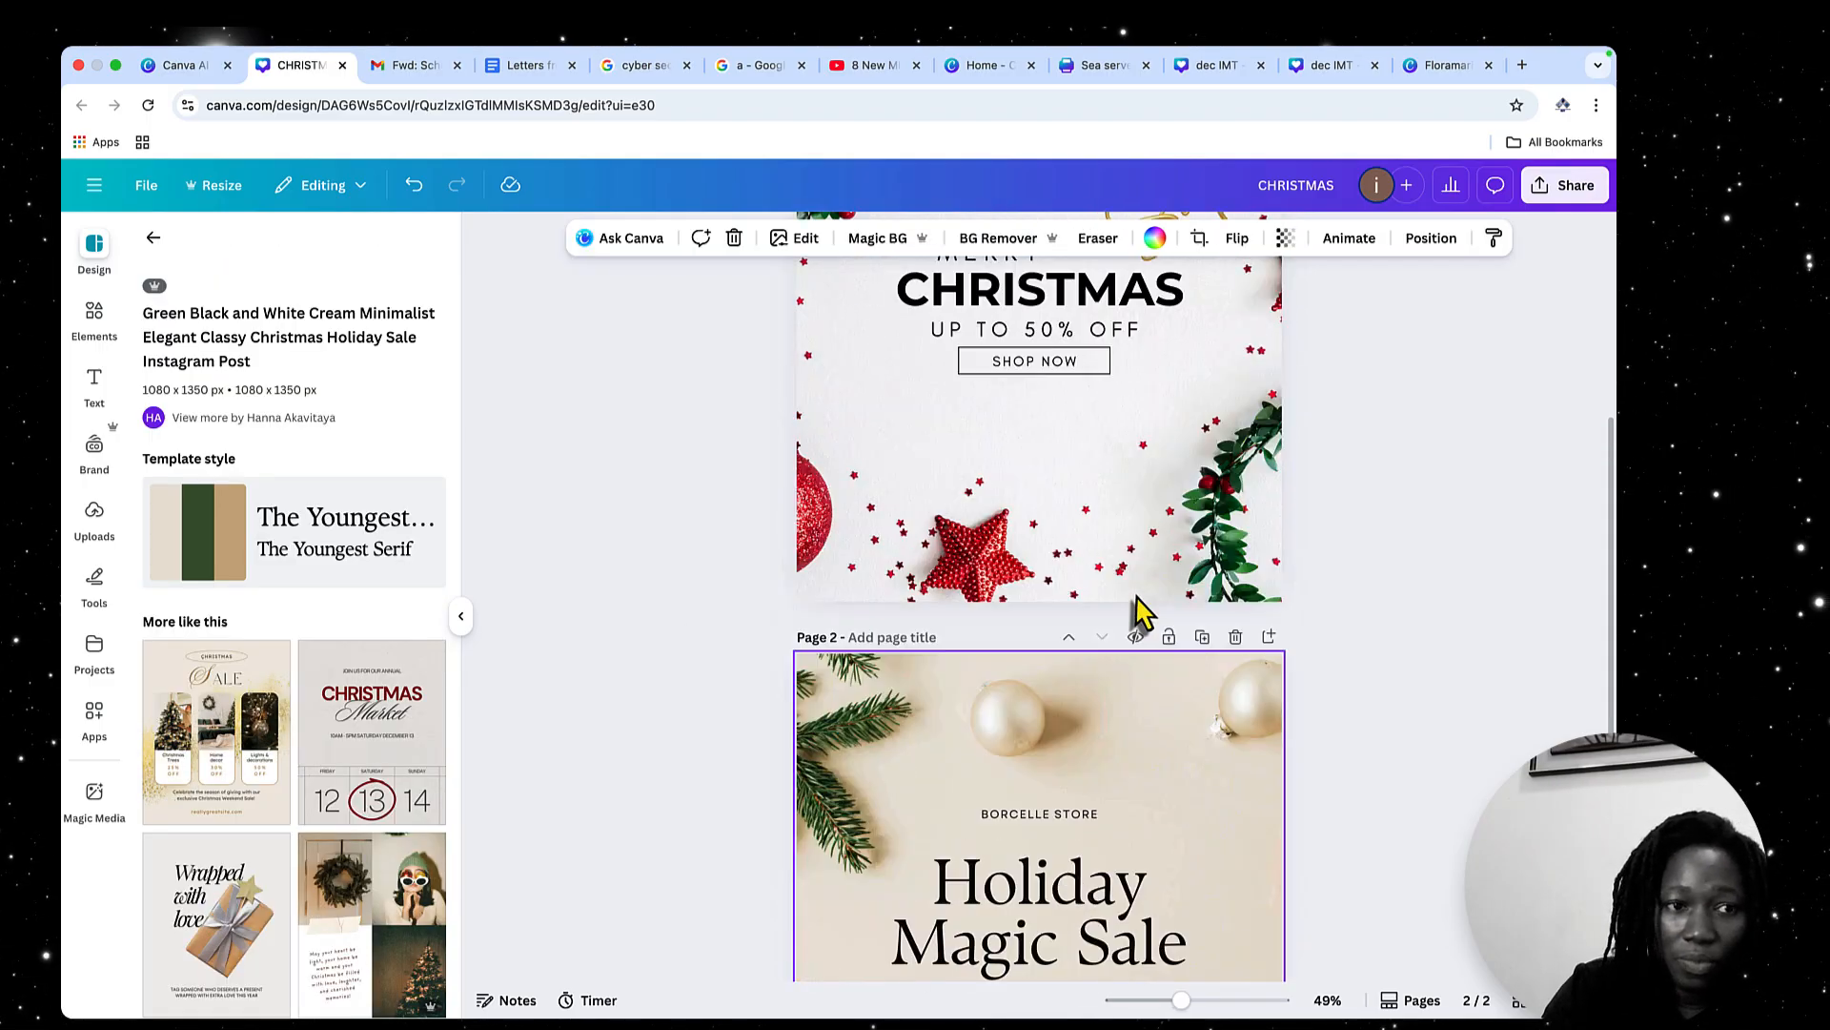
left_click(153, 237)
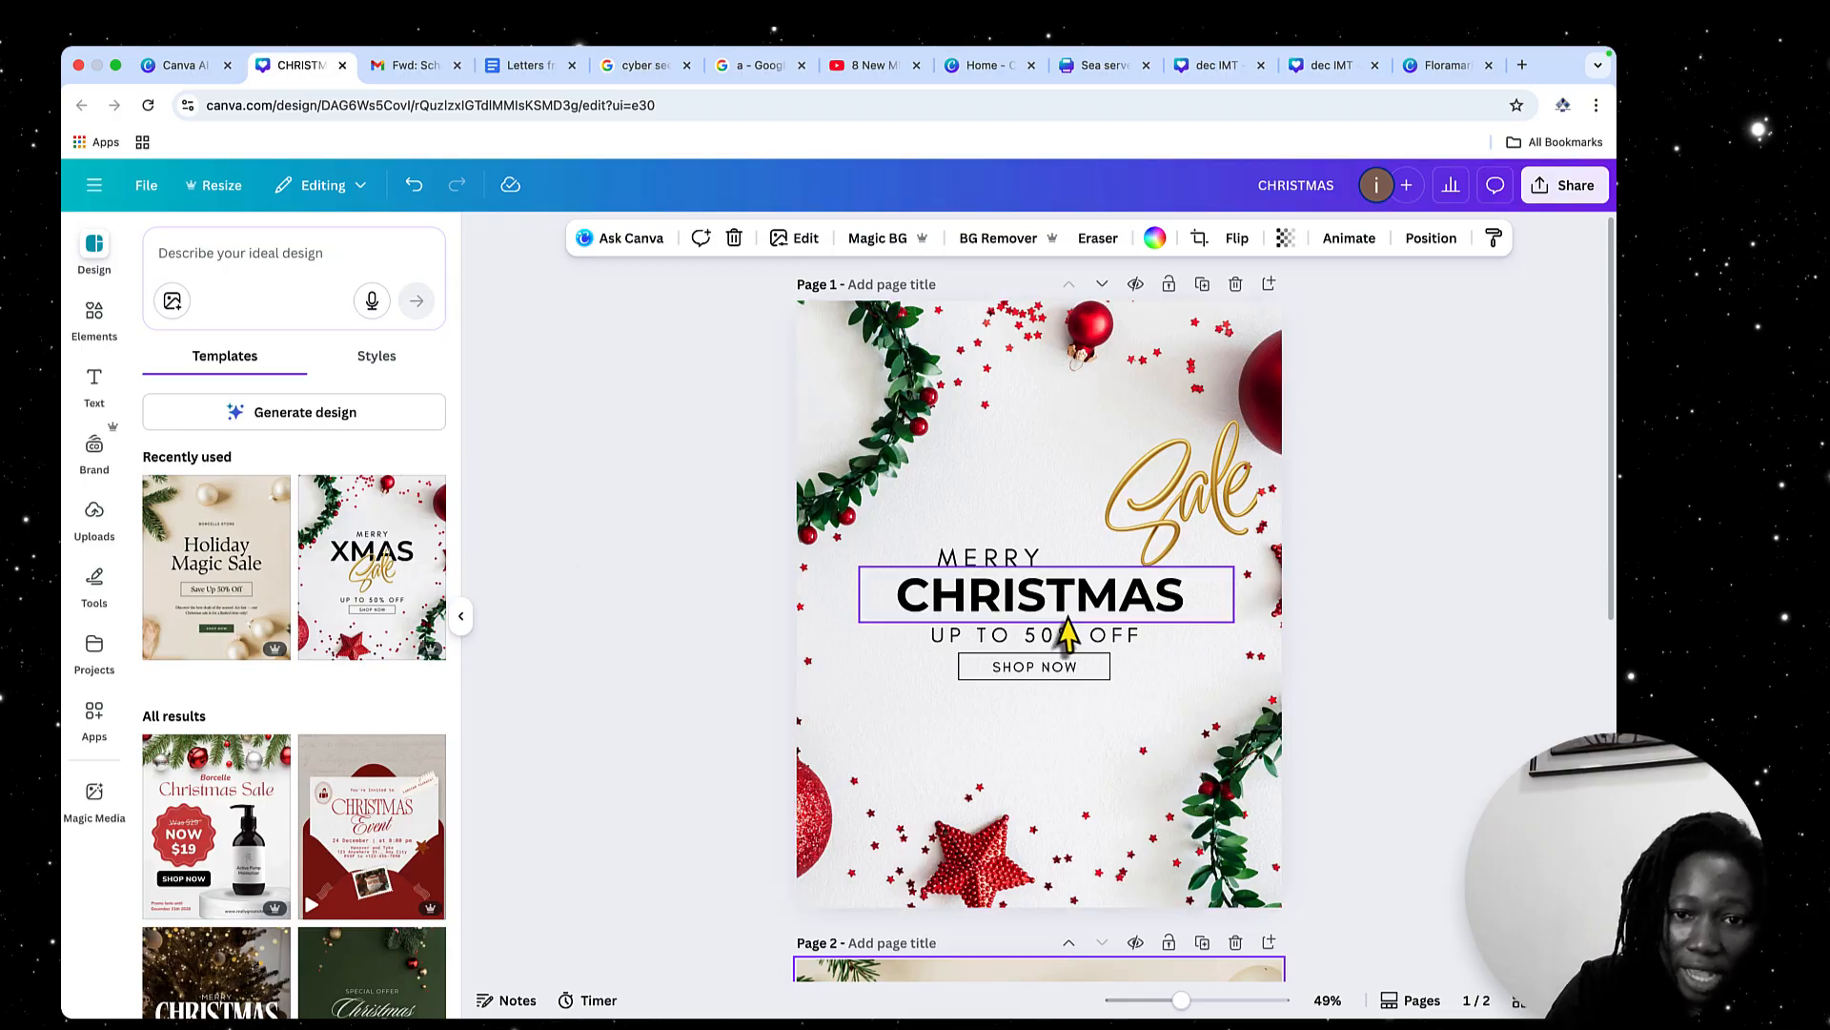
scroll(1072, 630, "down", 2)
scroll(1073, 629, "up", 2)
scroll(1073, 629, "down", 5)
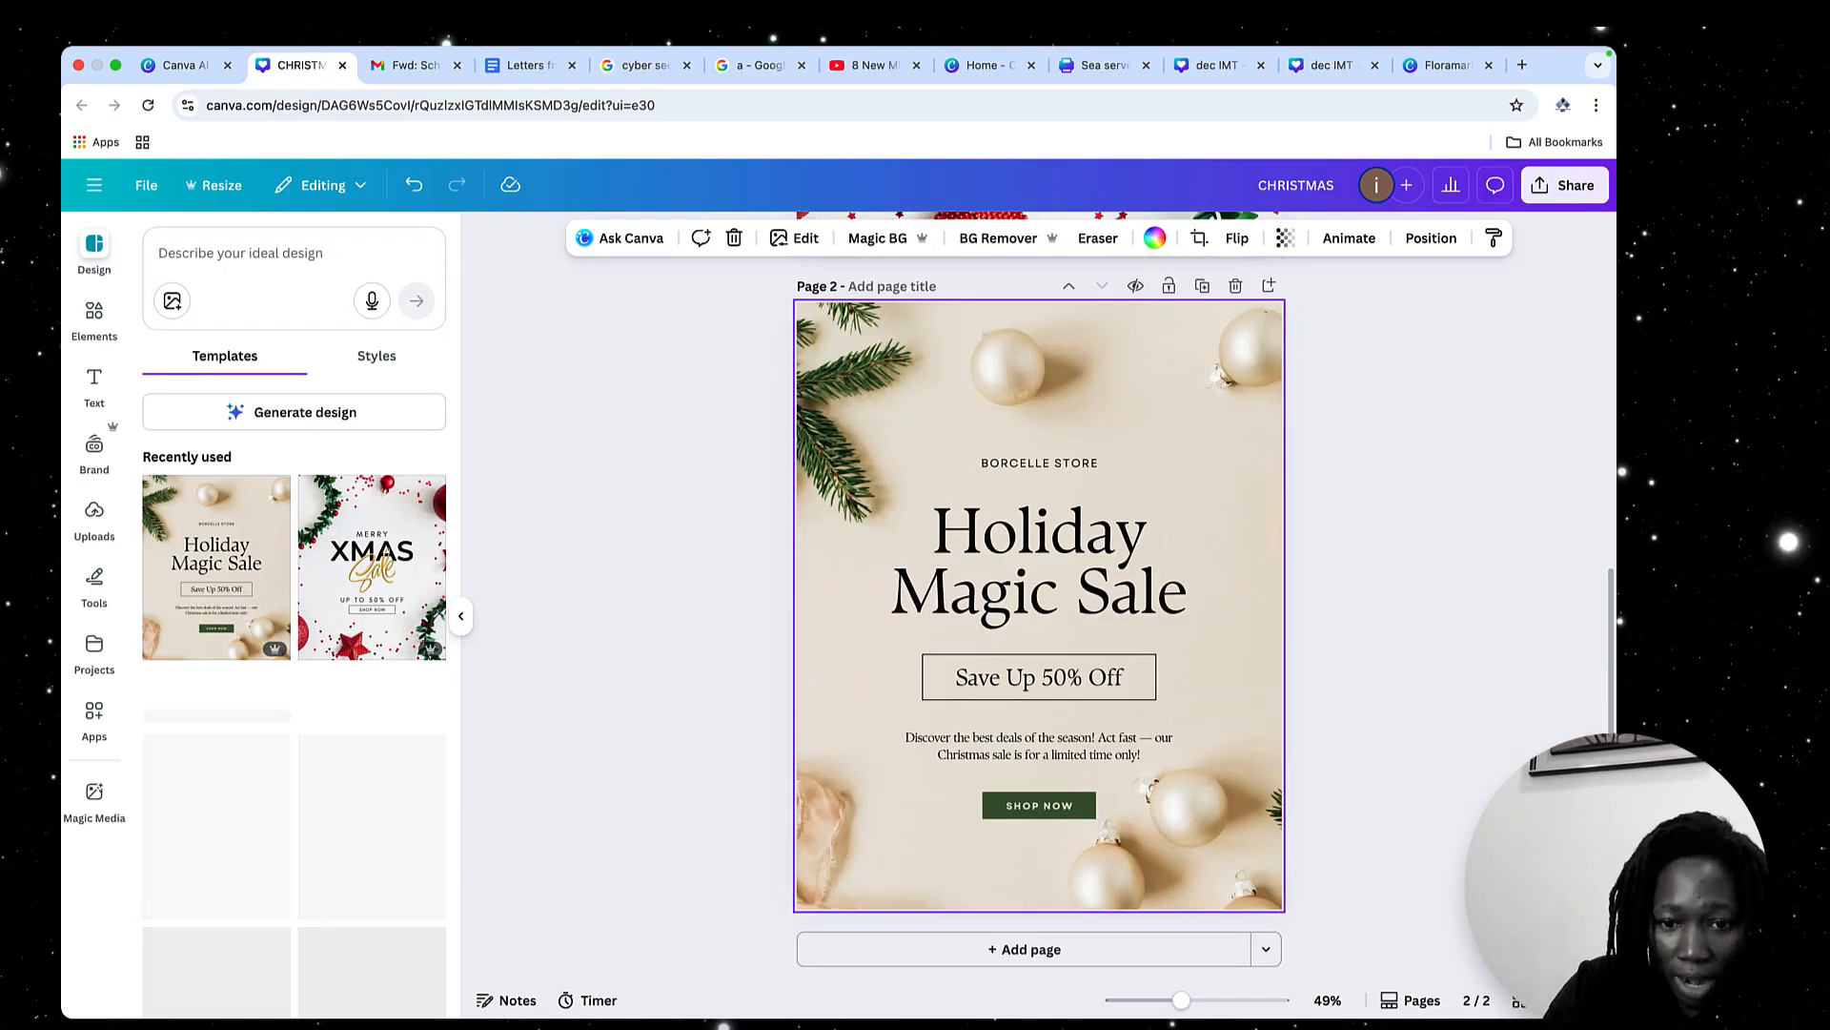
left_click(1010, 953)
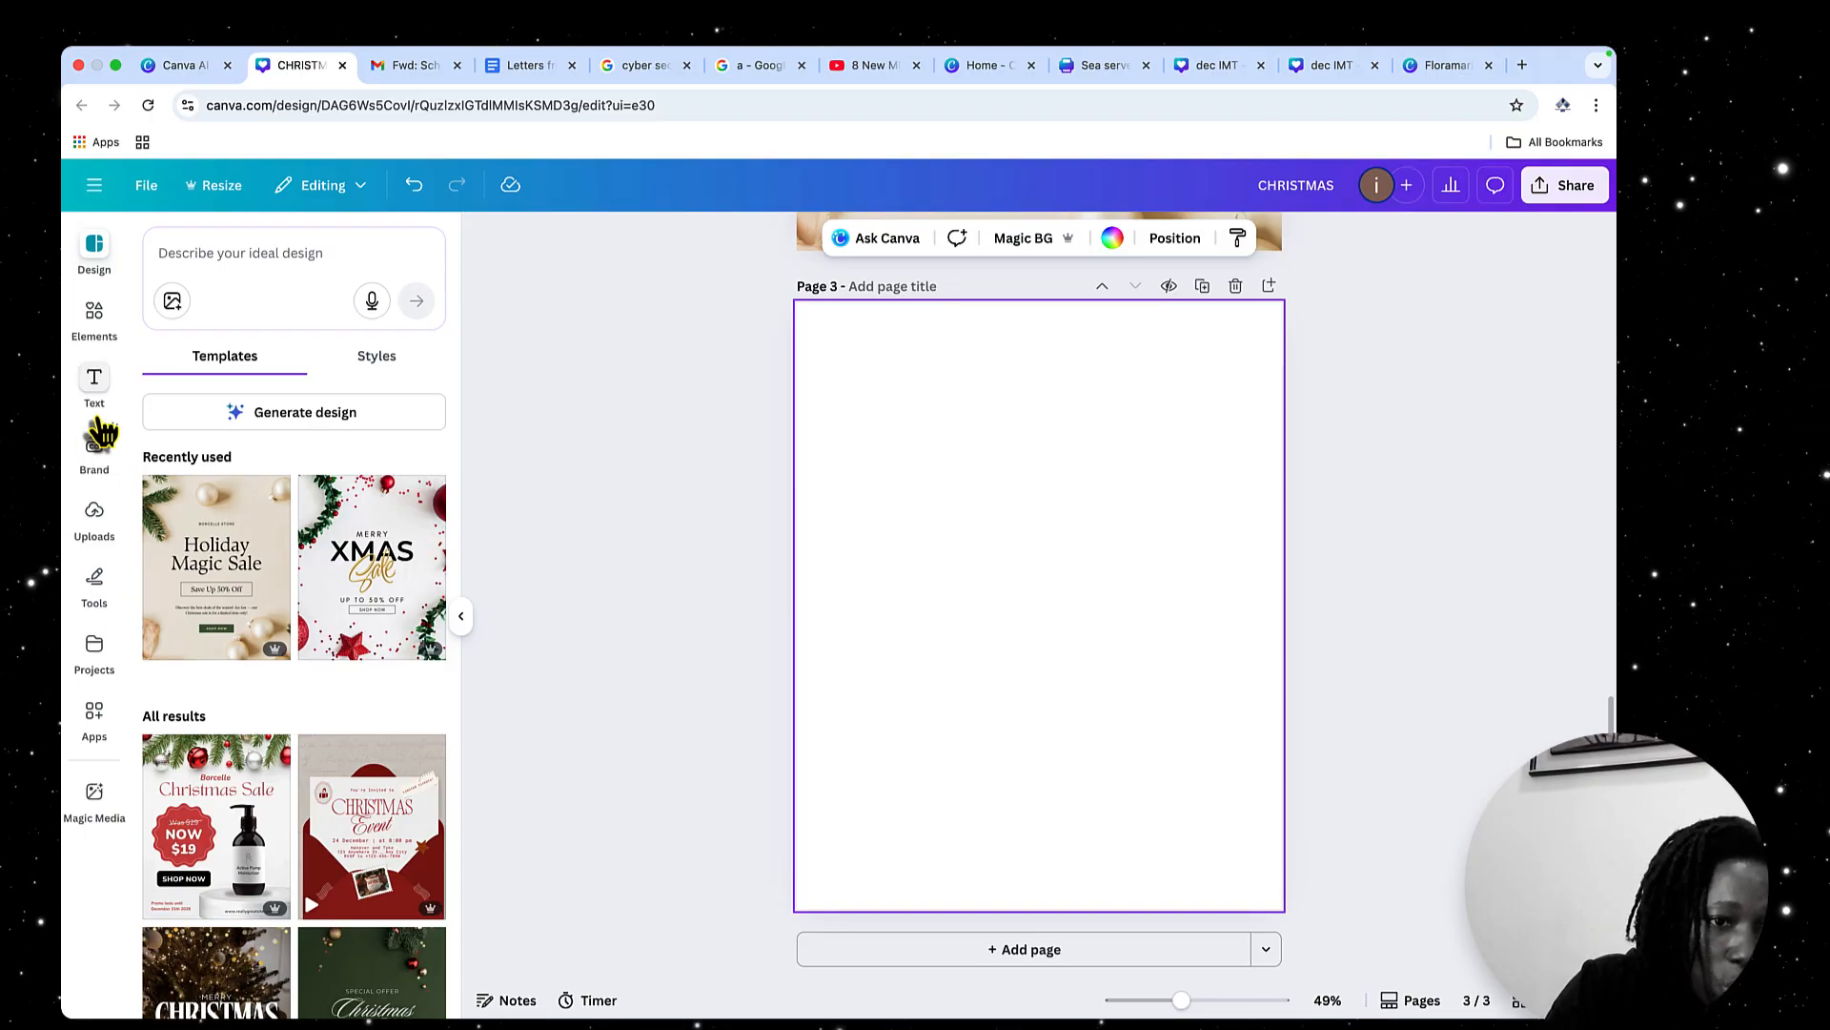
Insert a five-pointed star shape from the elements on page 3 and enlarge it to about 643 × 612
left_click(94, 319)
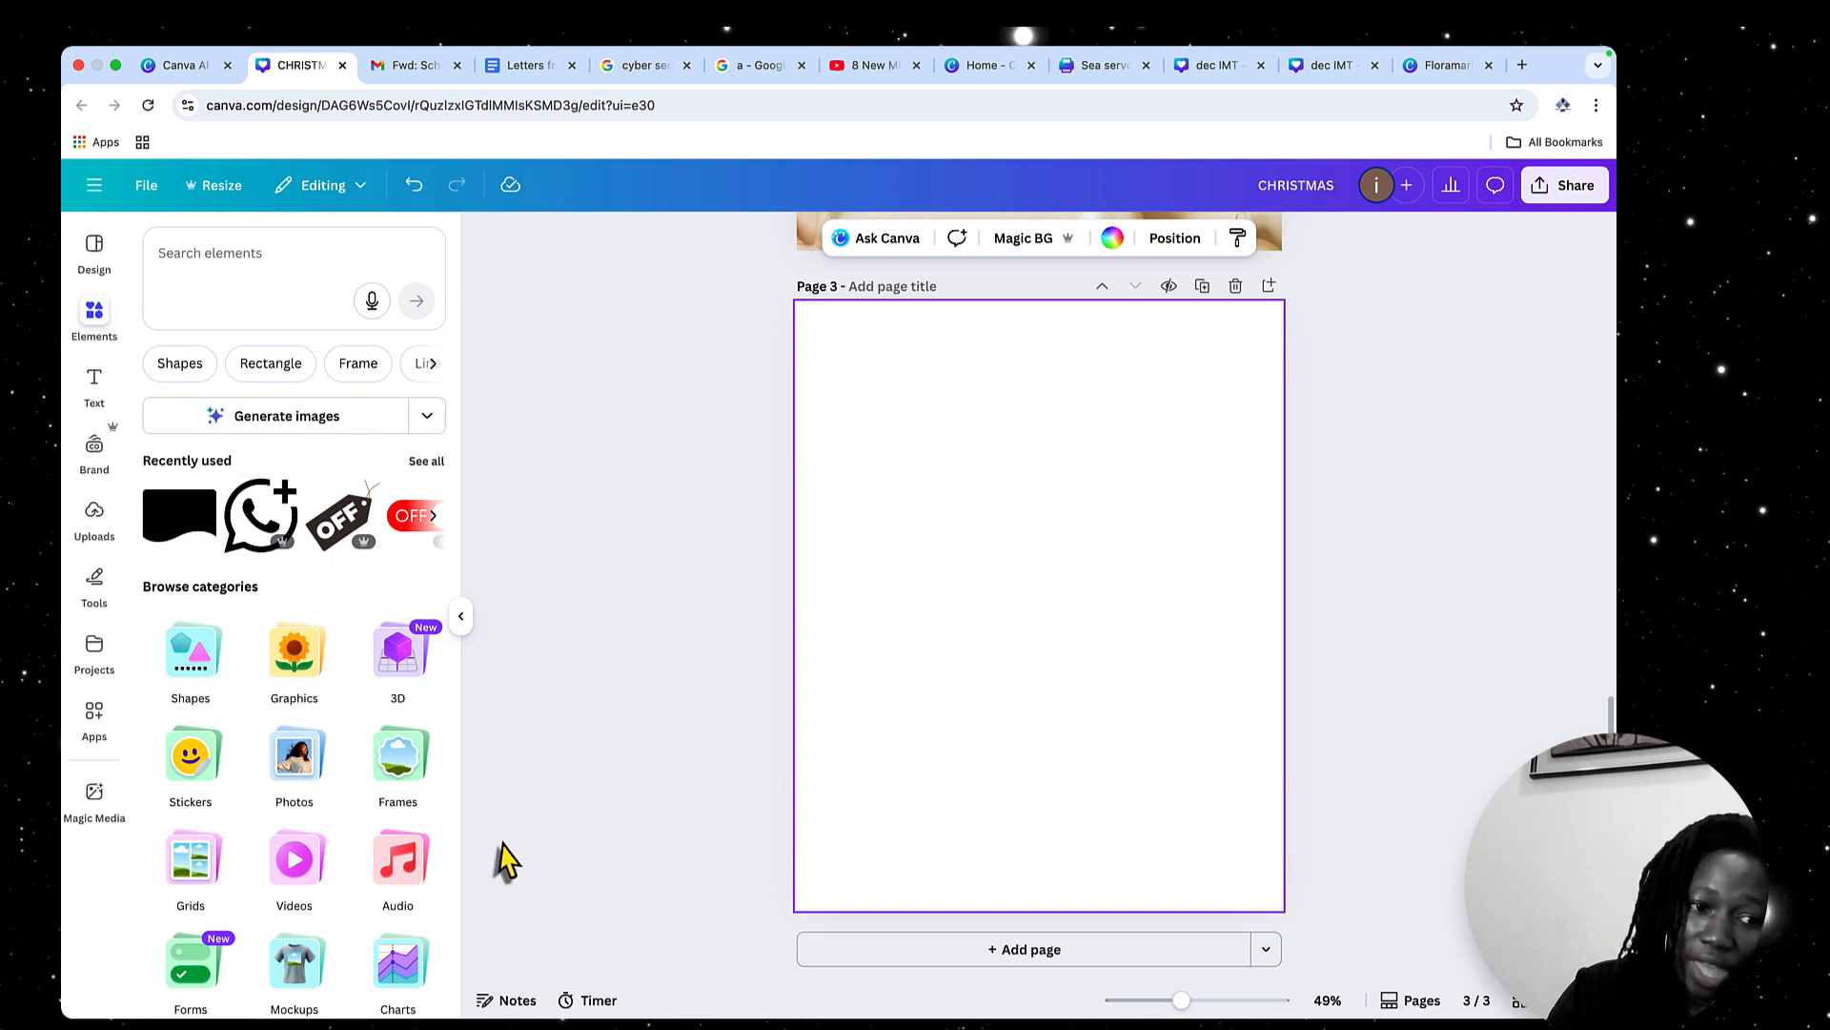
scroll(372, 758, "down", 2)
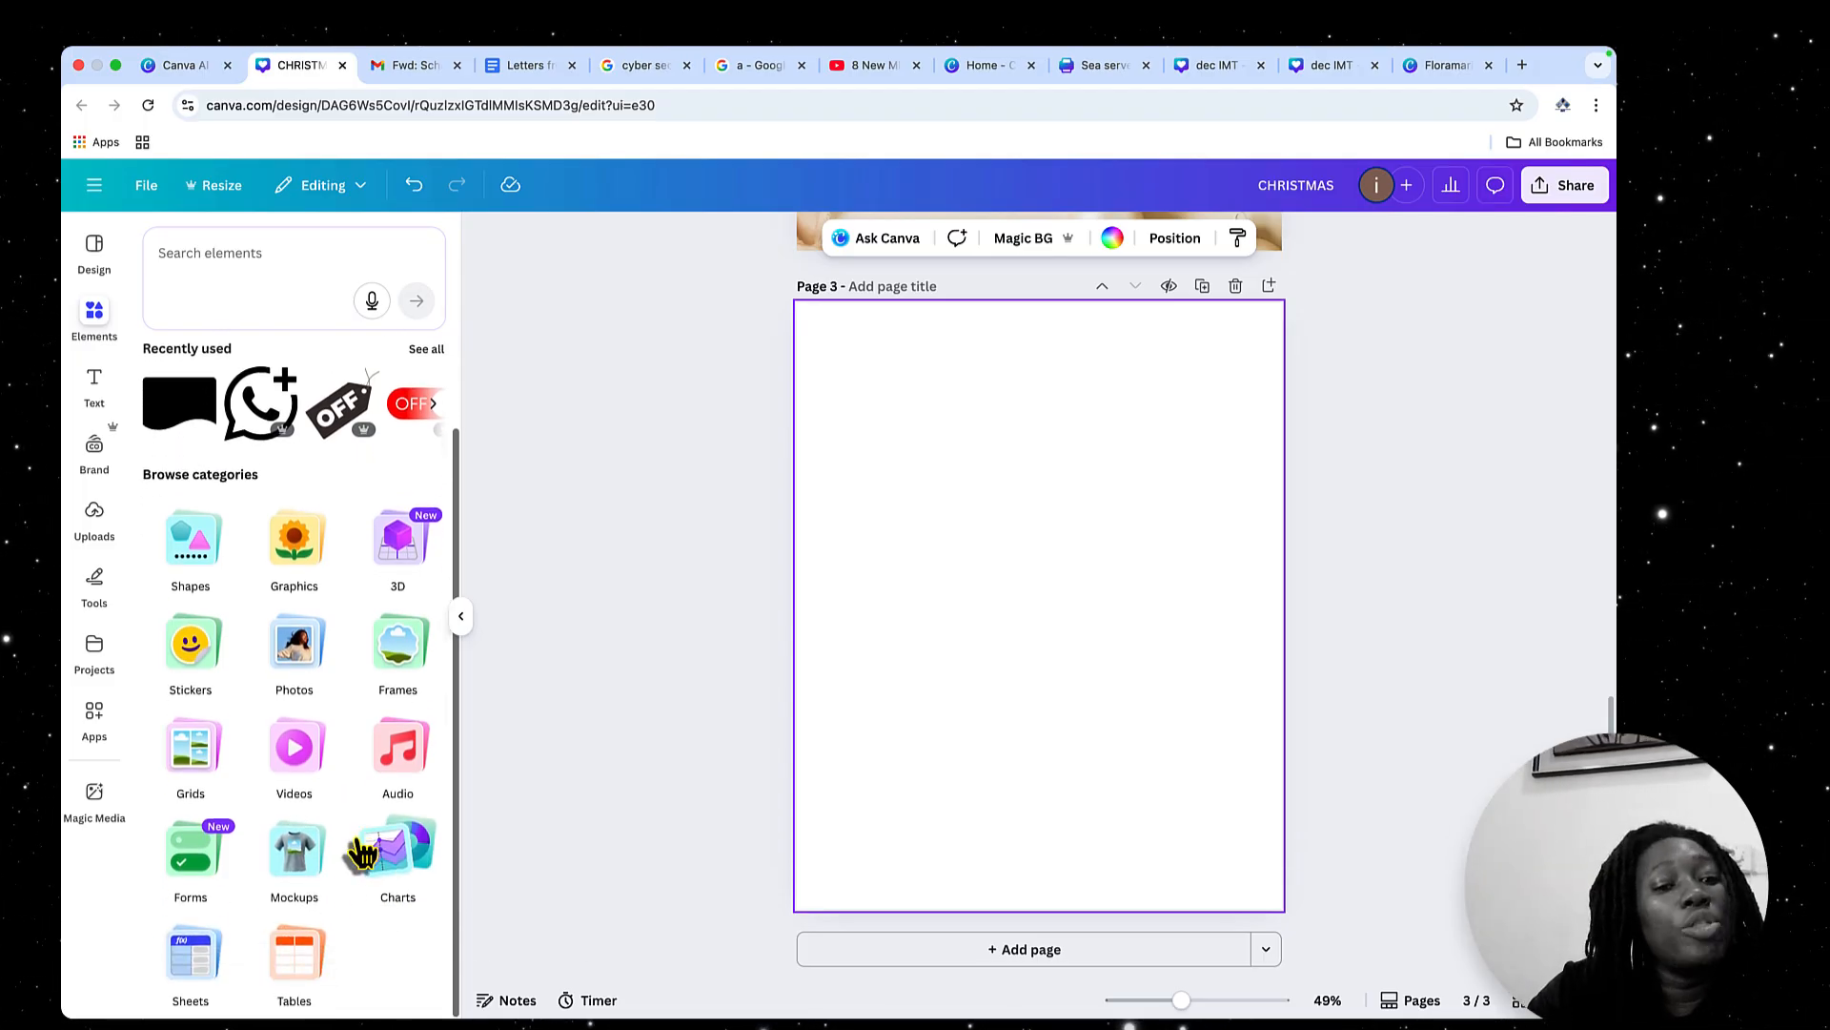
left_click(196, 548)
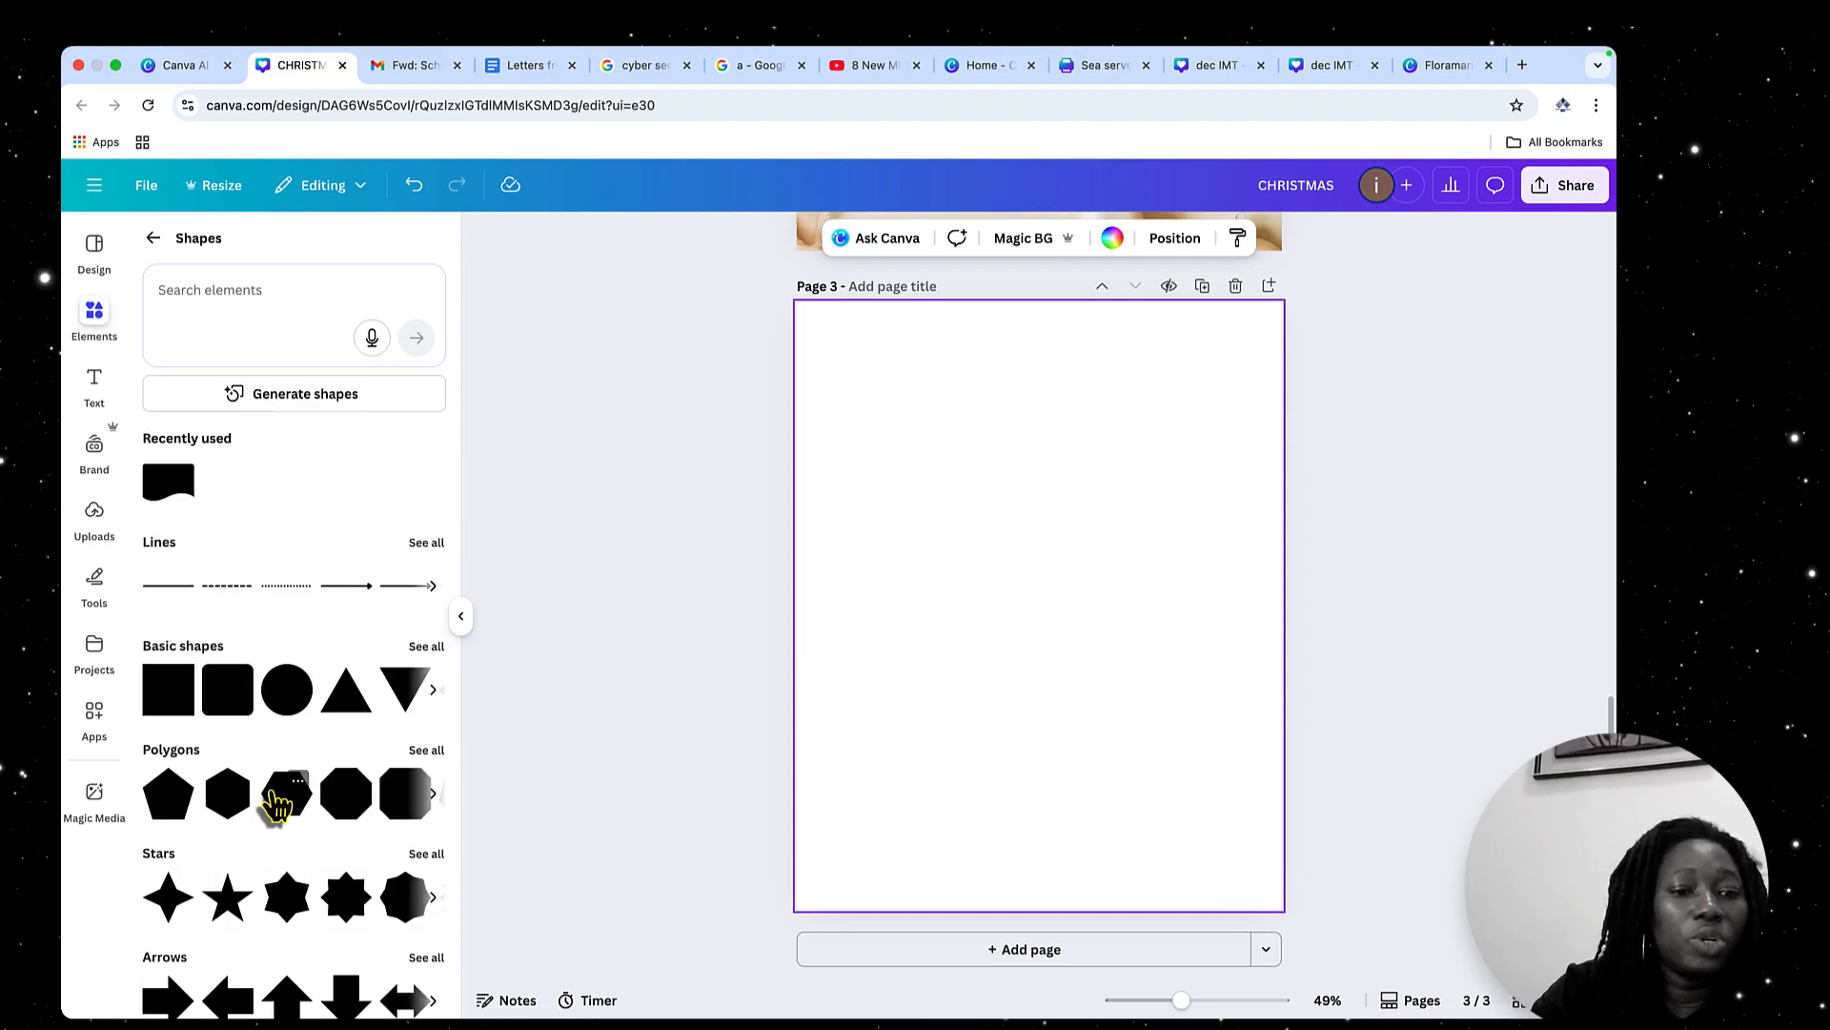
scroll(276, 806, "down", 2)
left_click(233, 788)
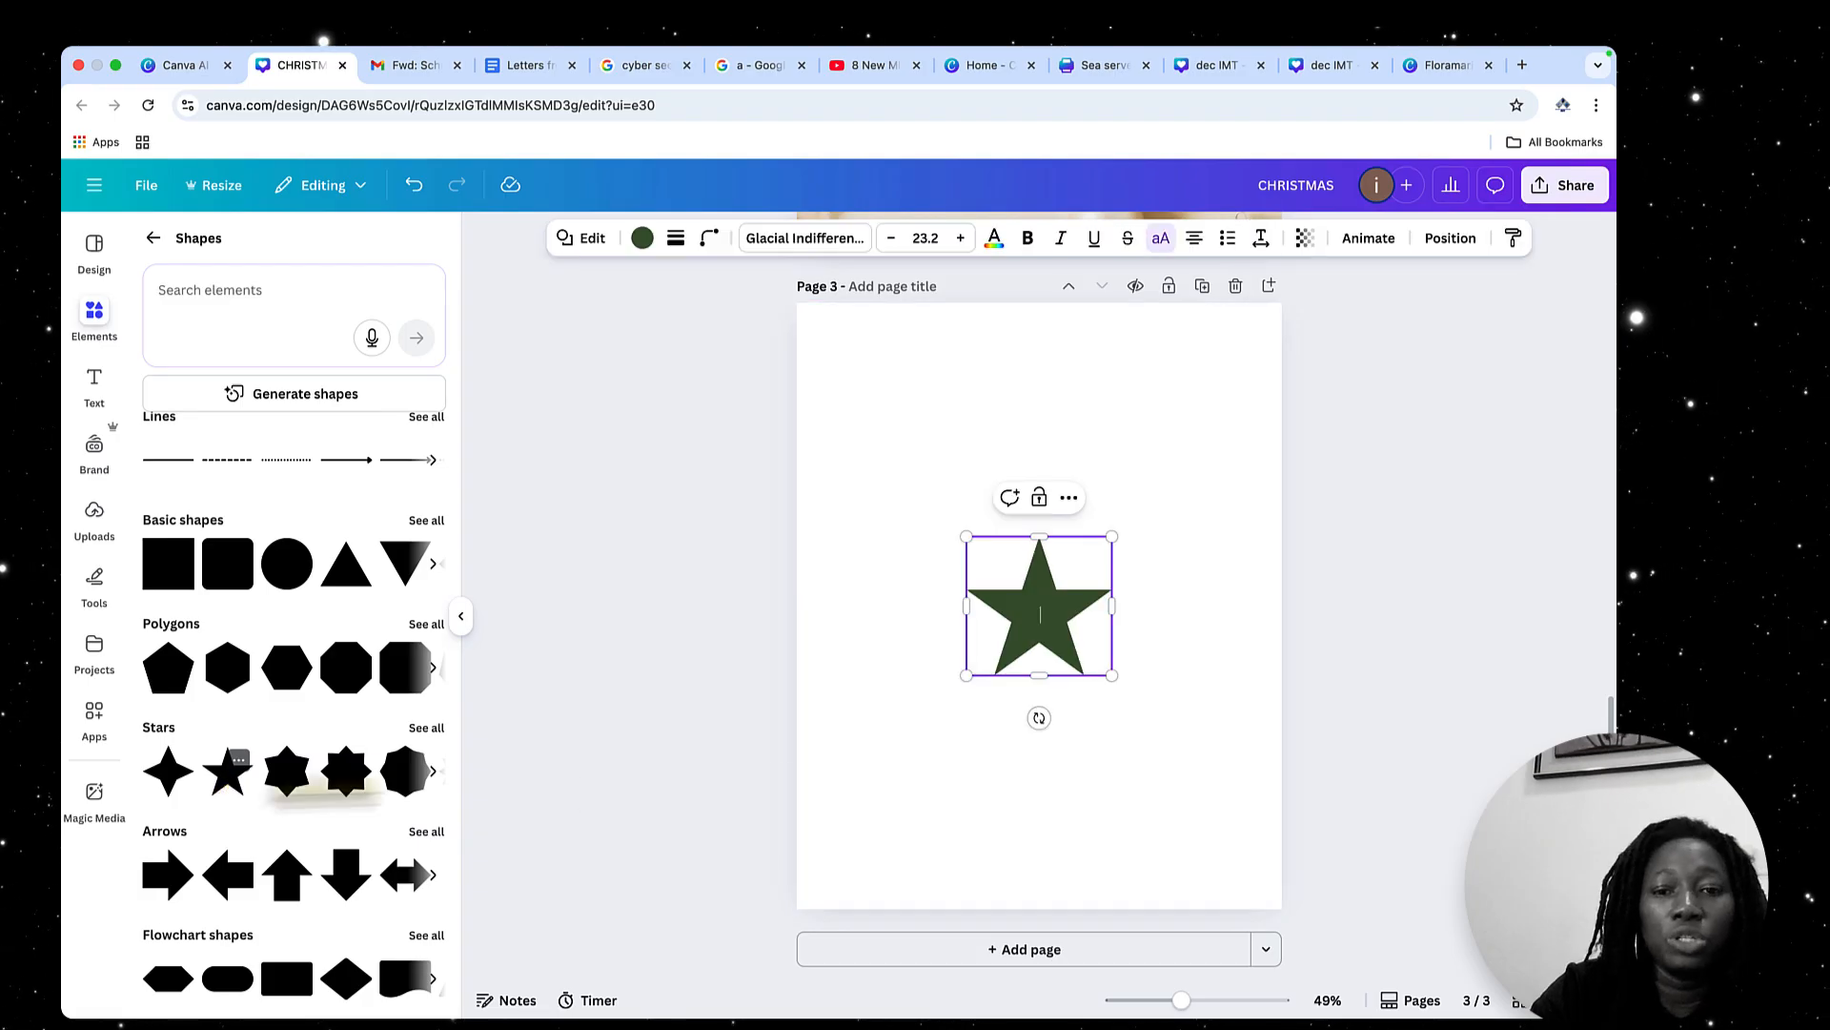
left_click_drag(1106, 539, 1247, 399)
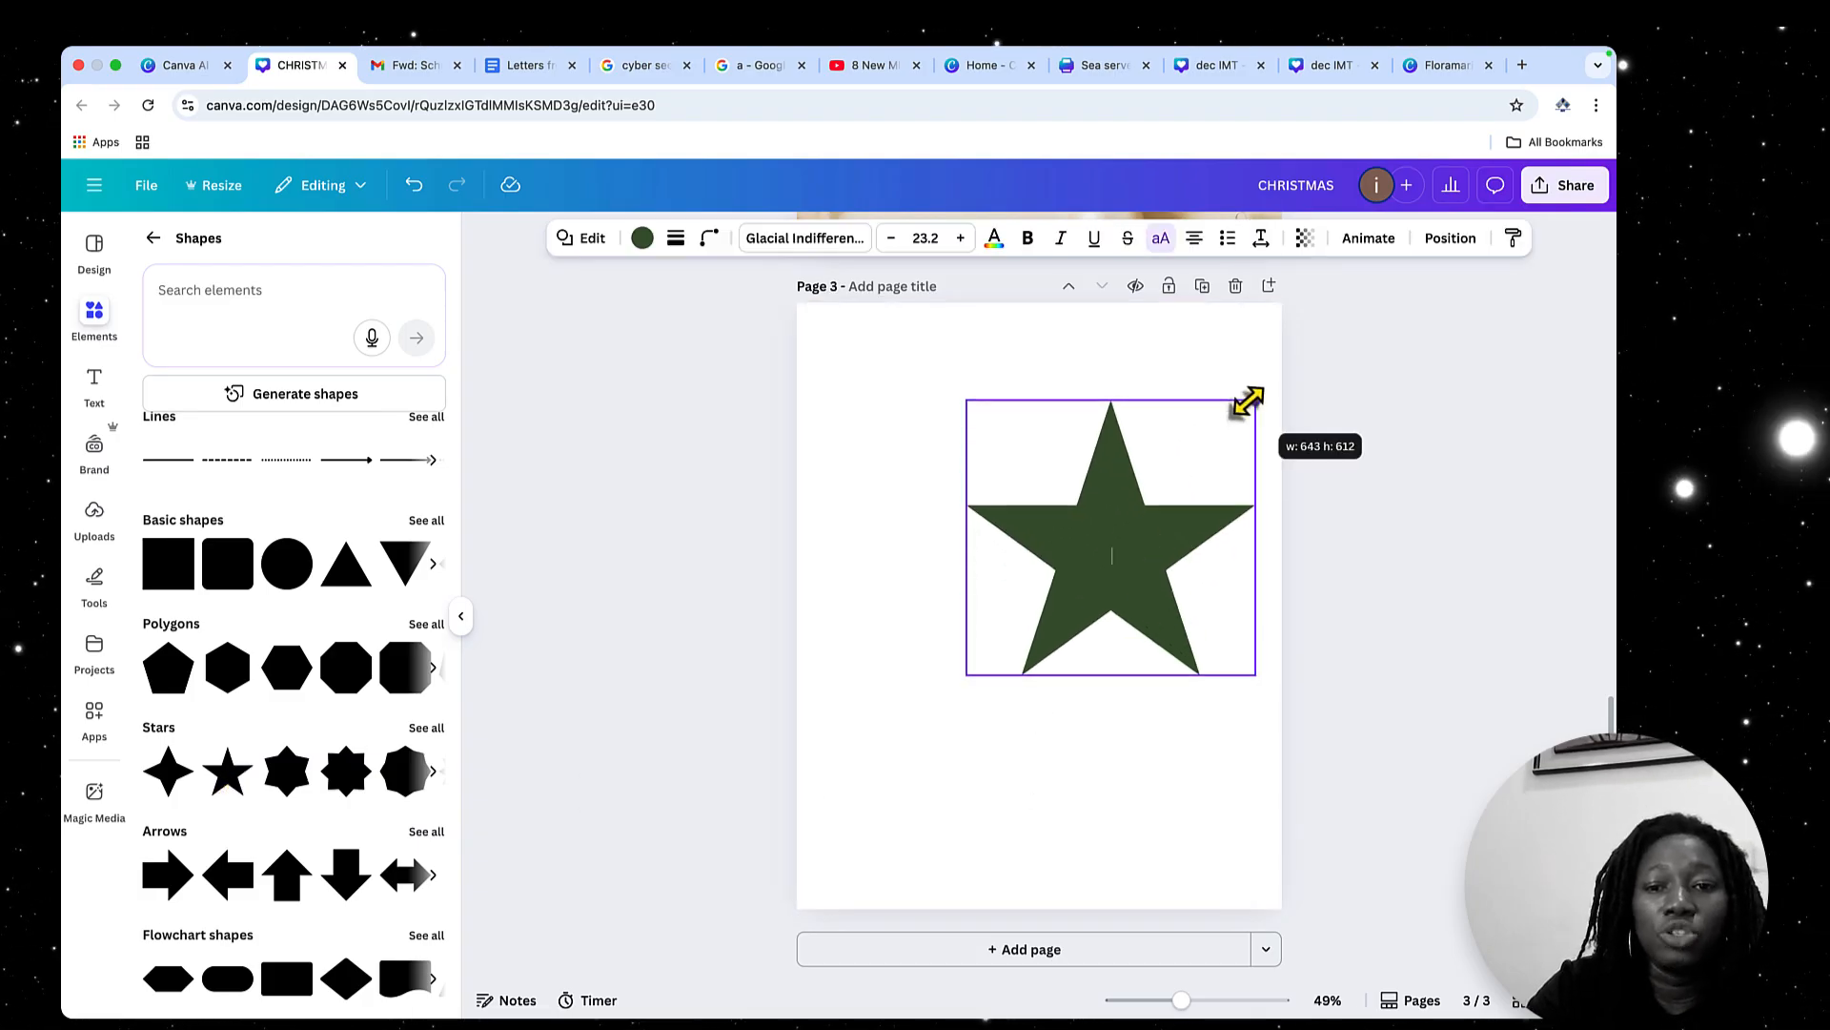
Move the star toward the upper left of page 3 and recolour it pale yellow after trying black, reds and greens
left_click_drag(1109, 530, 972, 471)
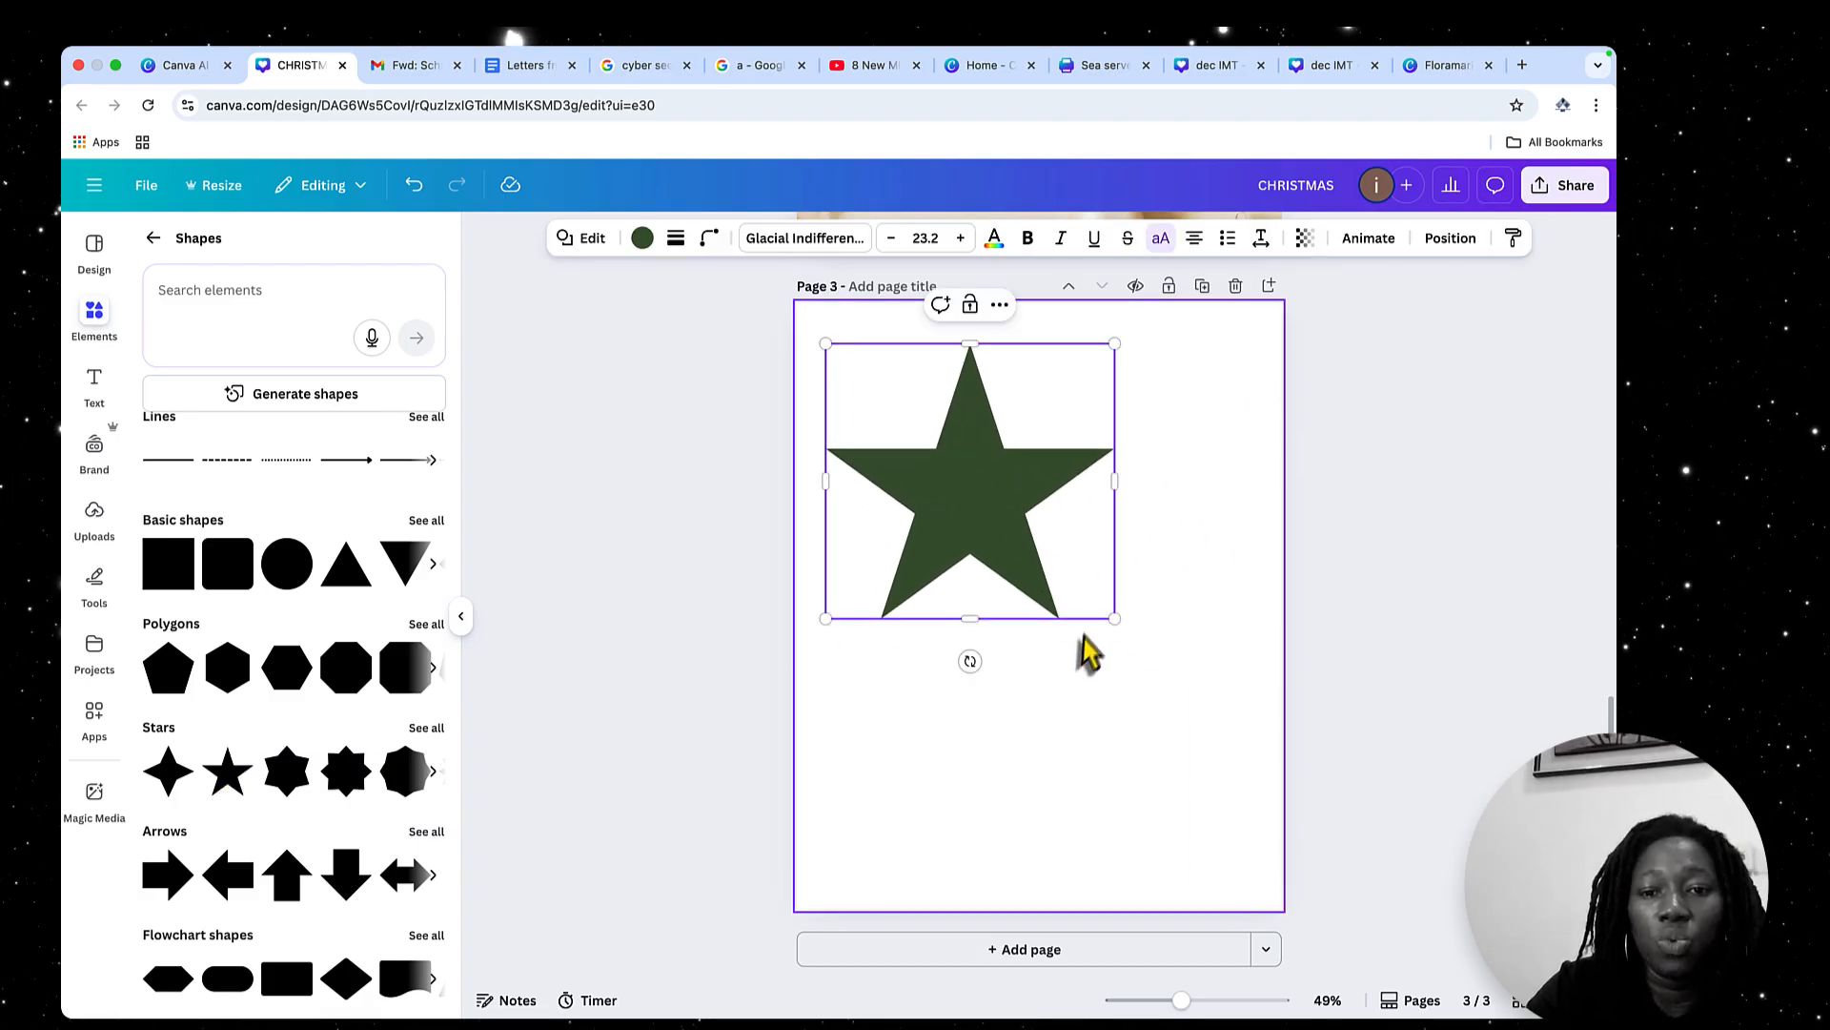
left_click(642, 238)
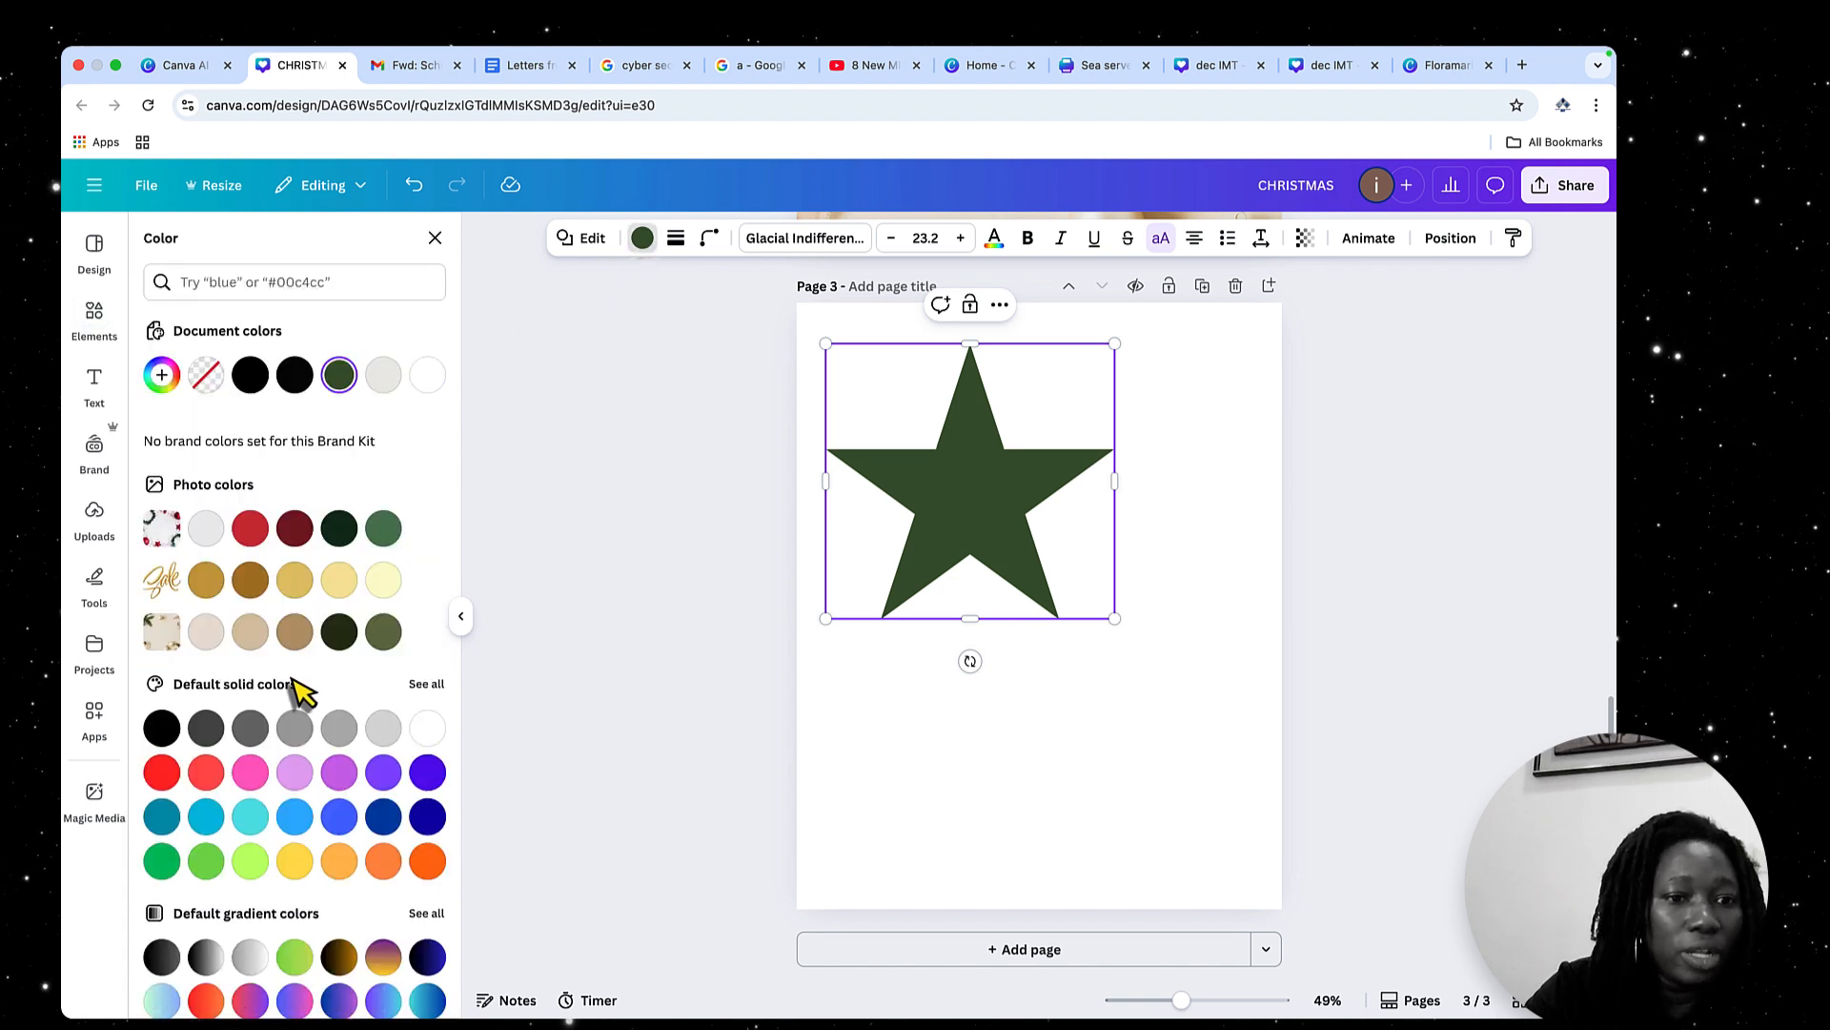
left_click(251, 376)
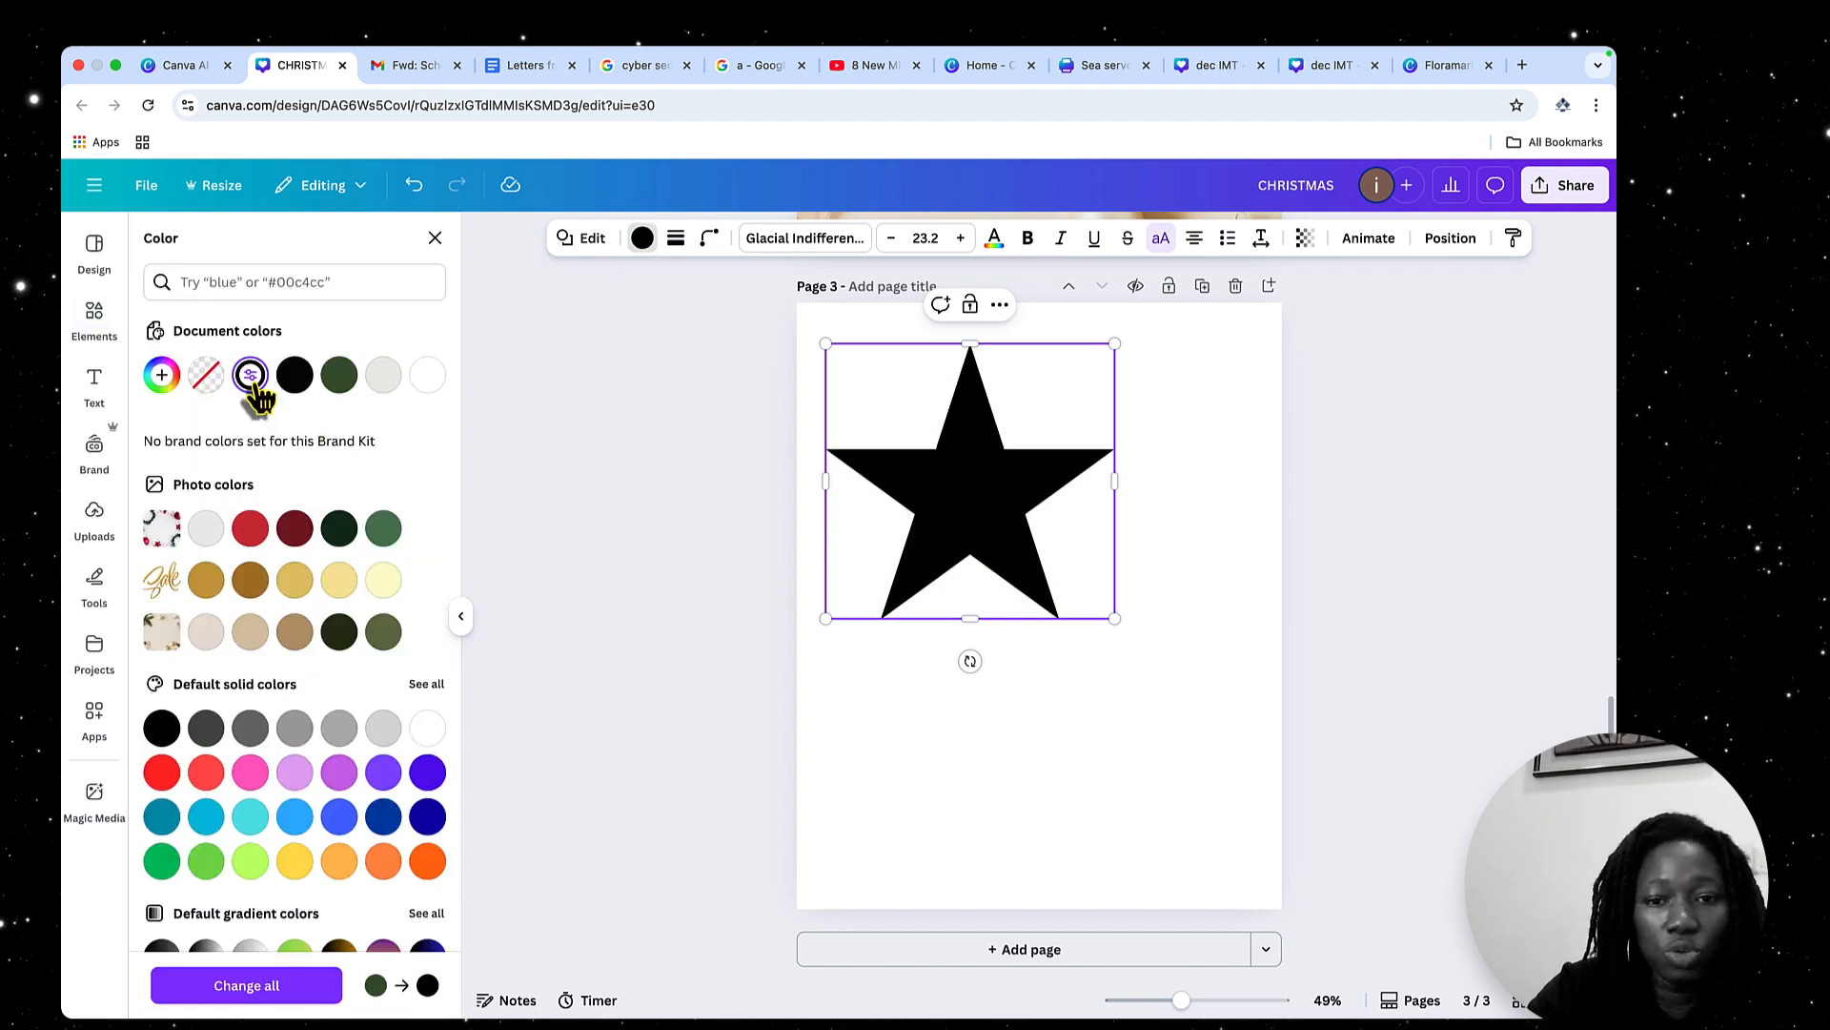
left_click(251, 530)
left_click(295, 530)
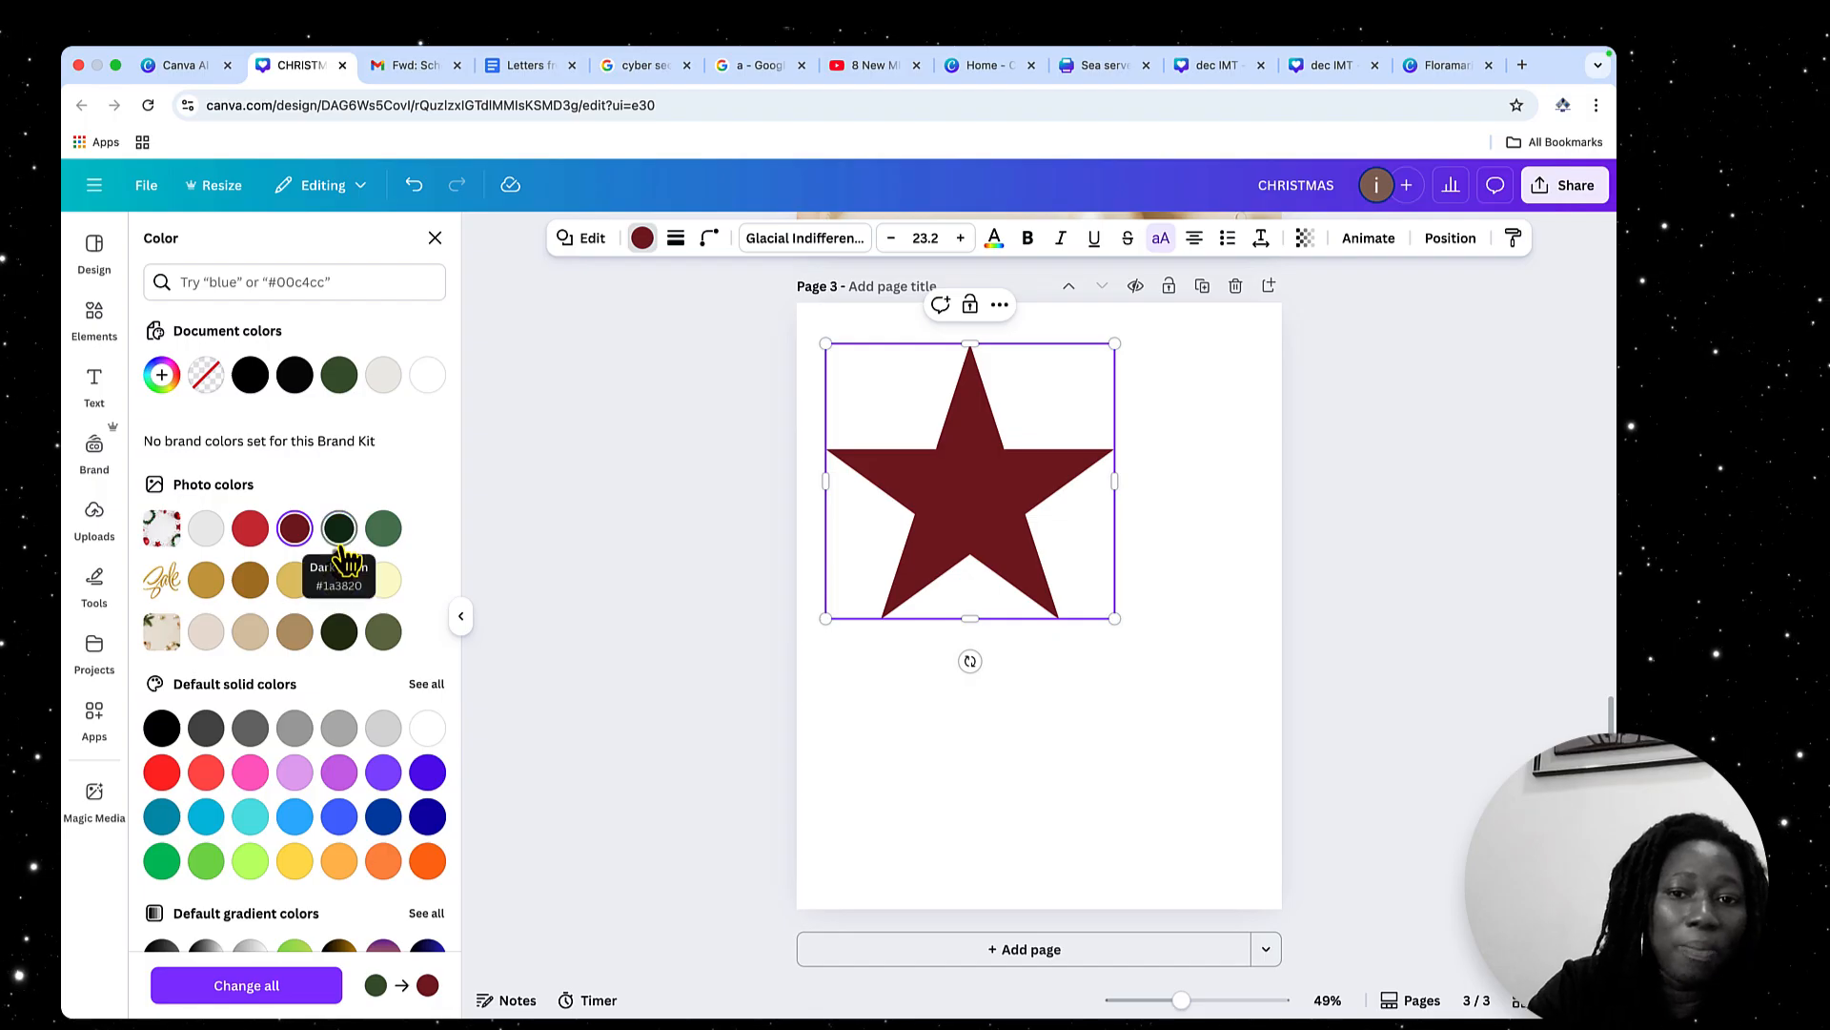
left_click(341, 539)
left_click(384, 532)
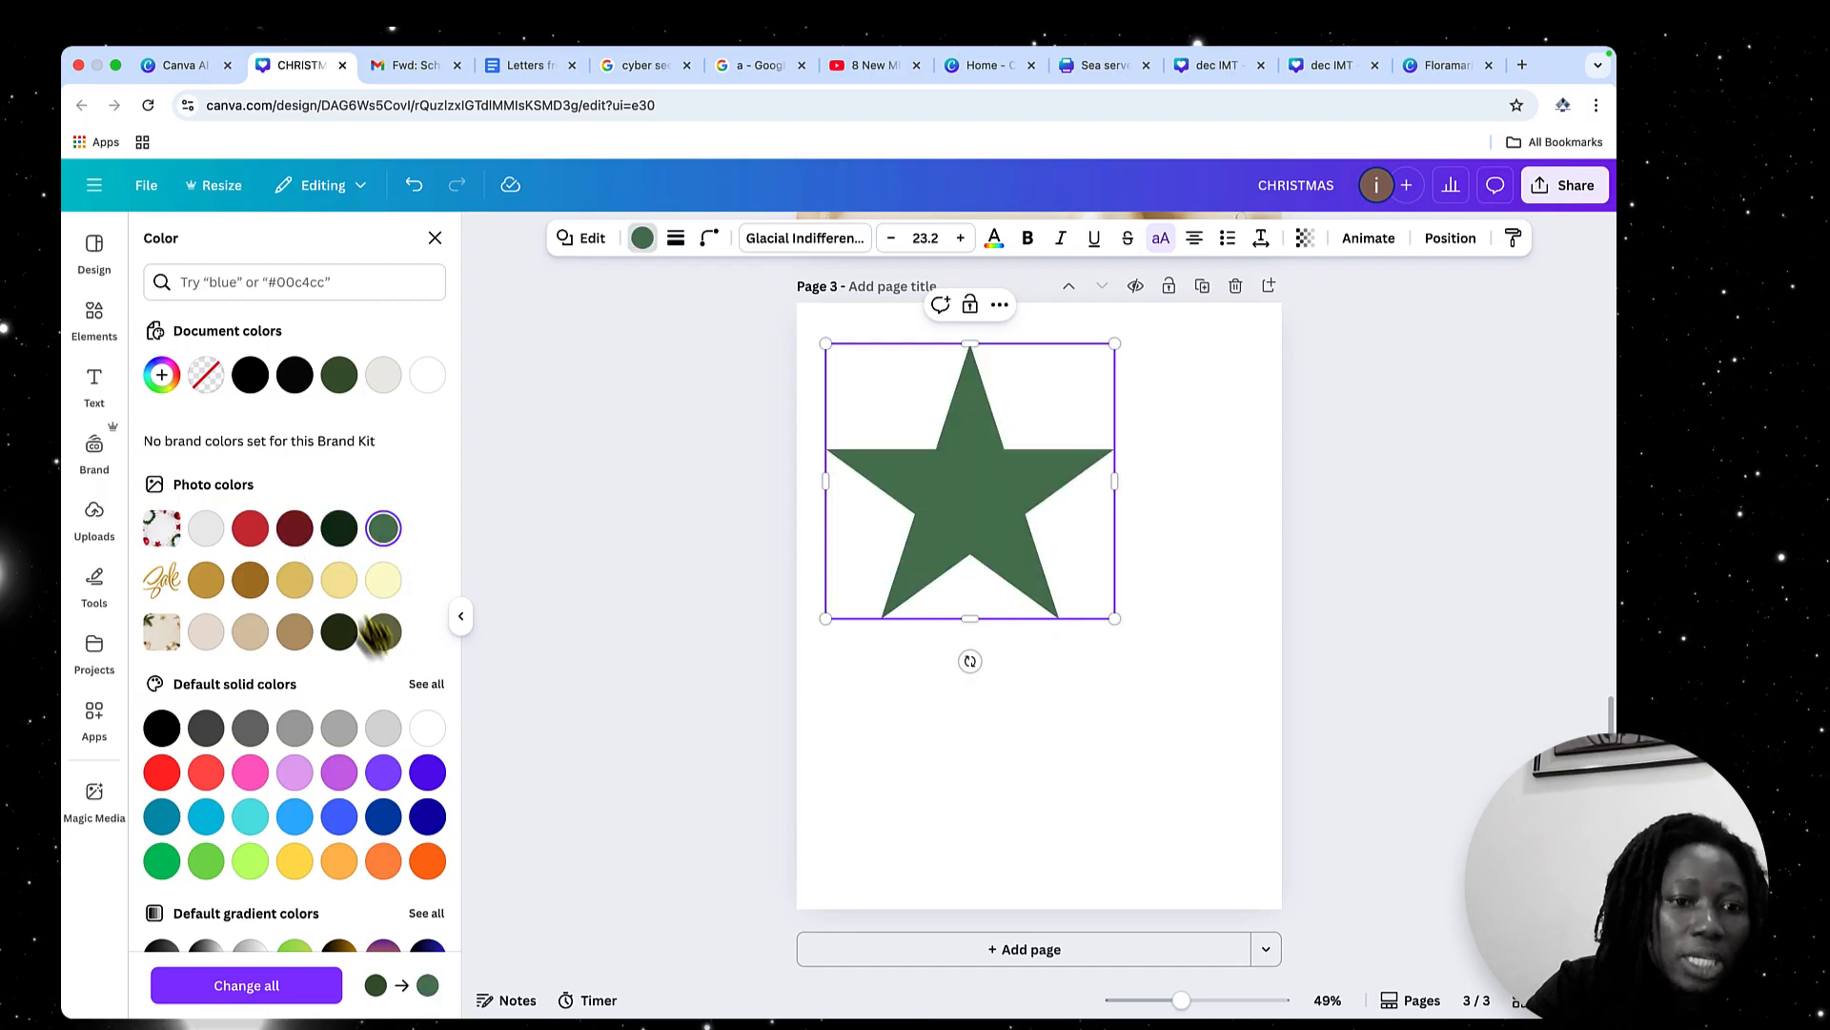
left_click(338, 580)
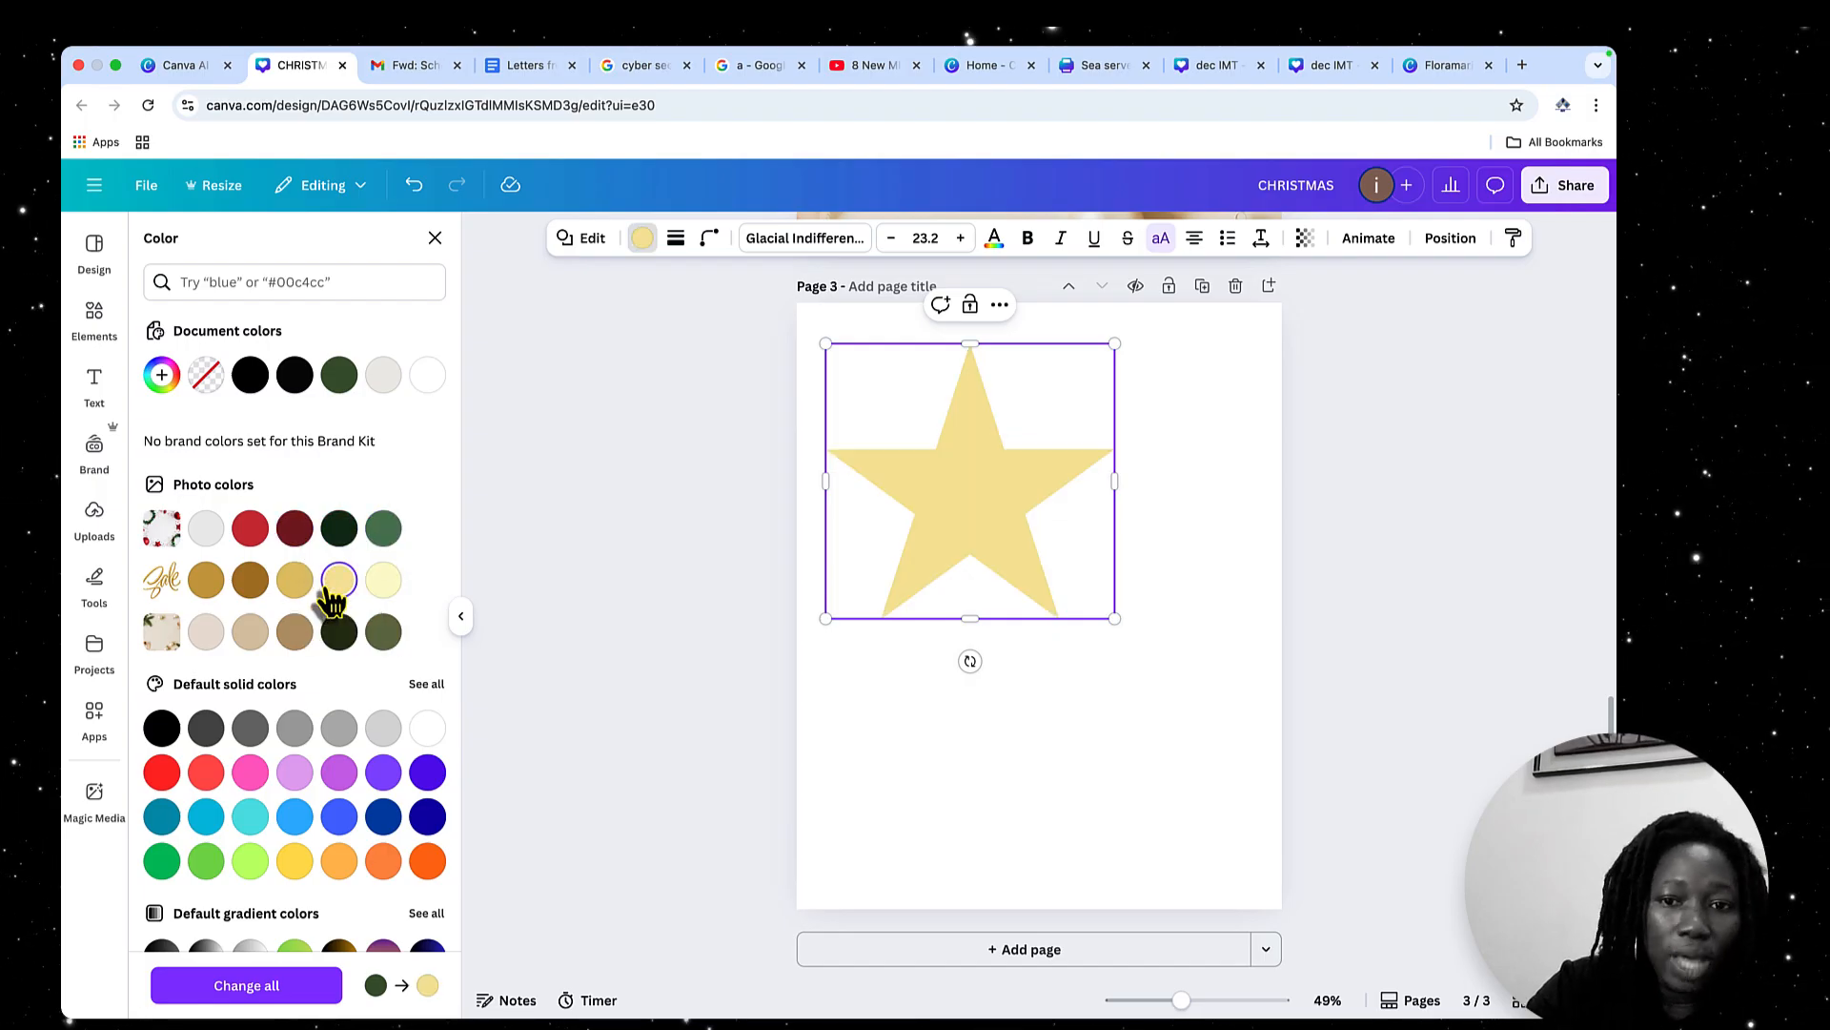
left_click(972, 782)
left_click(910, 429)
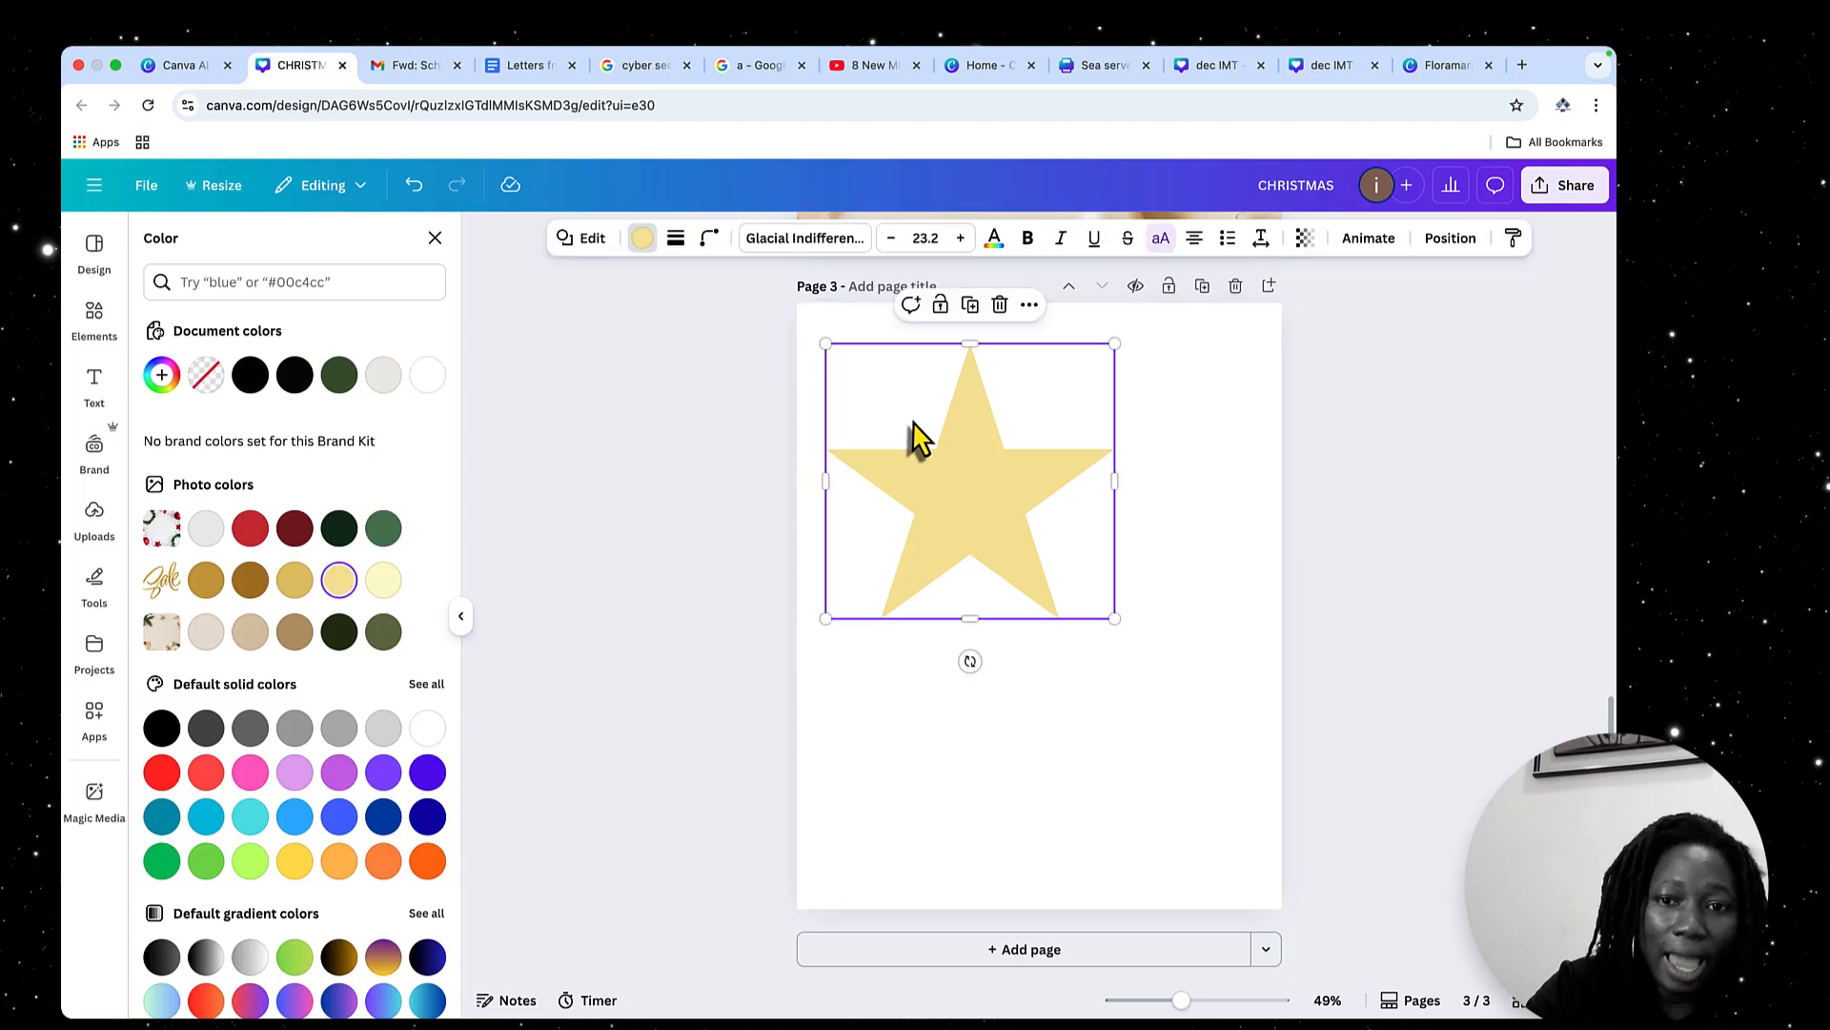
left_click(435, 239)
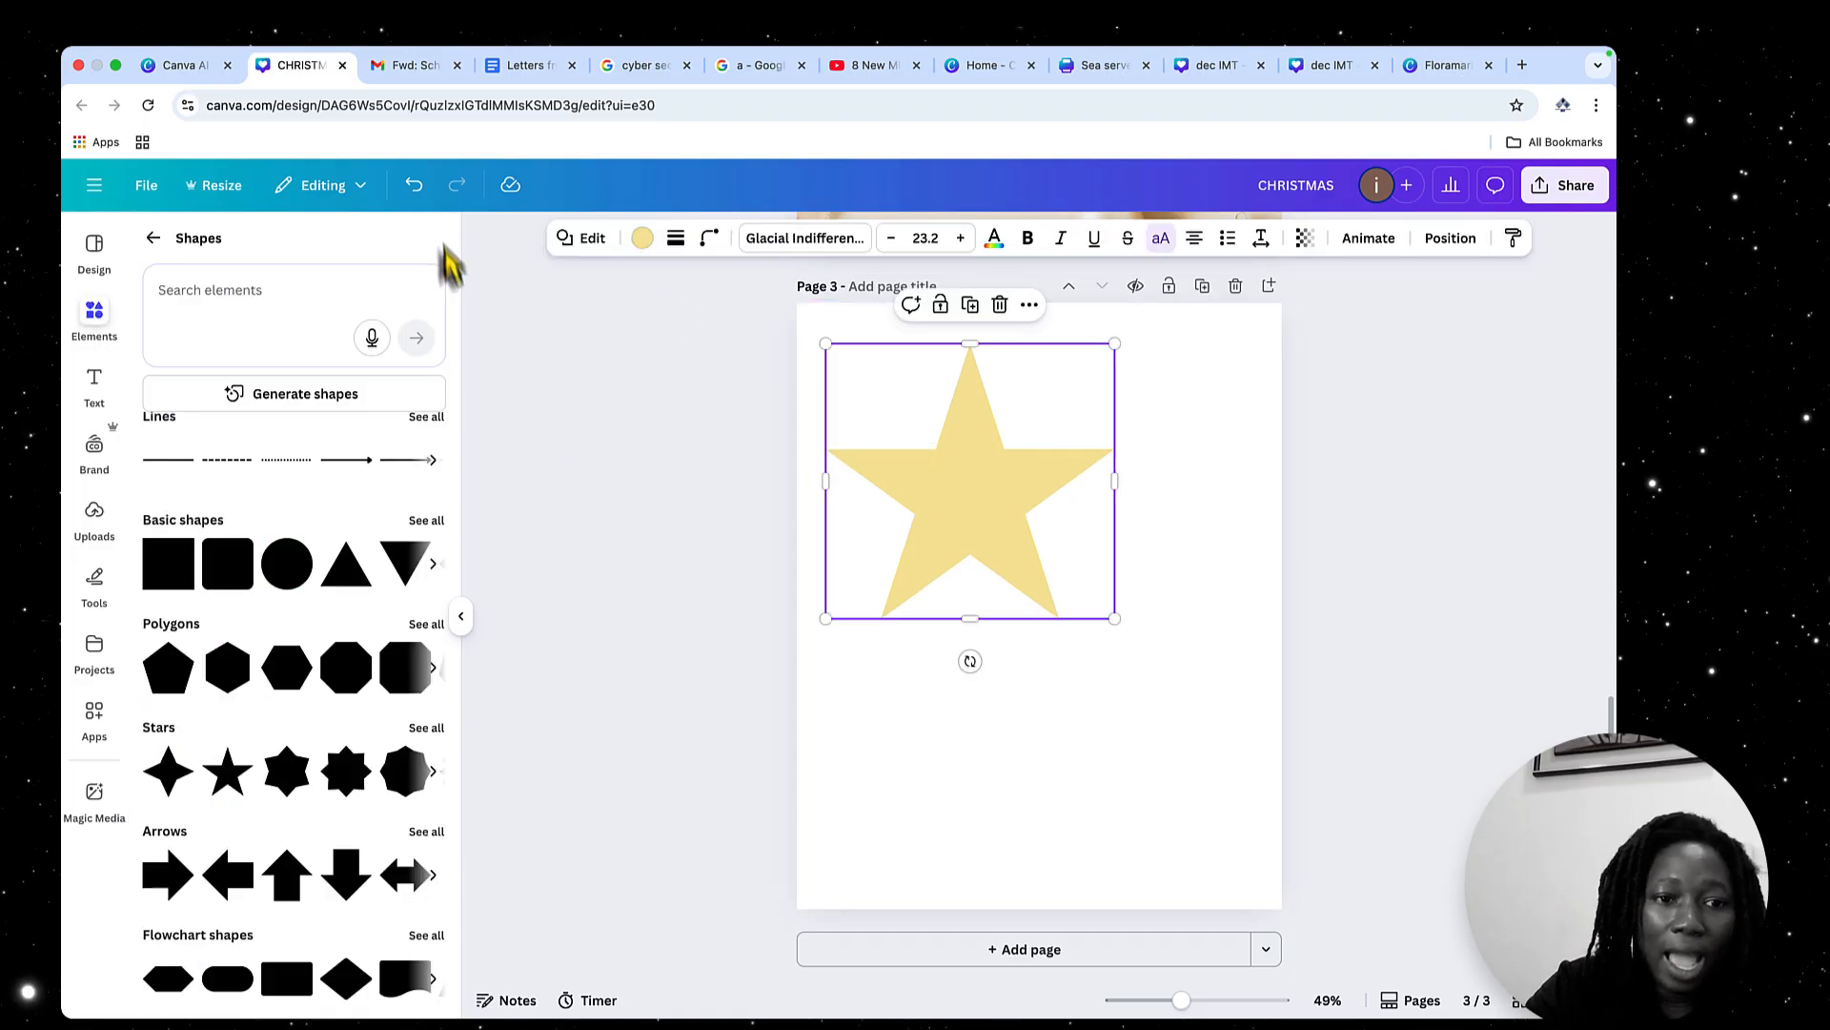
Move the star nearer the page centre and change its shape to a downward arrow after trying other stars, a circle and a triangle
left_click_drag(355, 758, 873, 534)
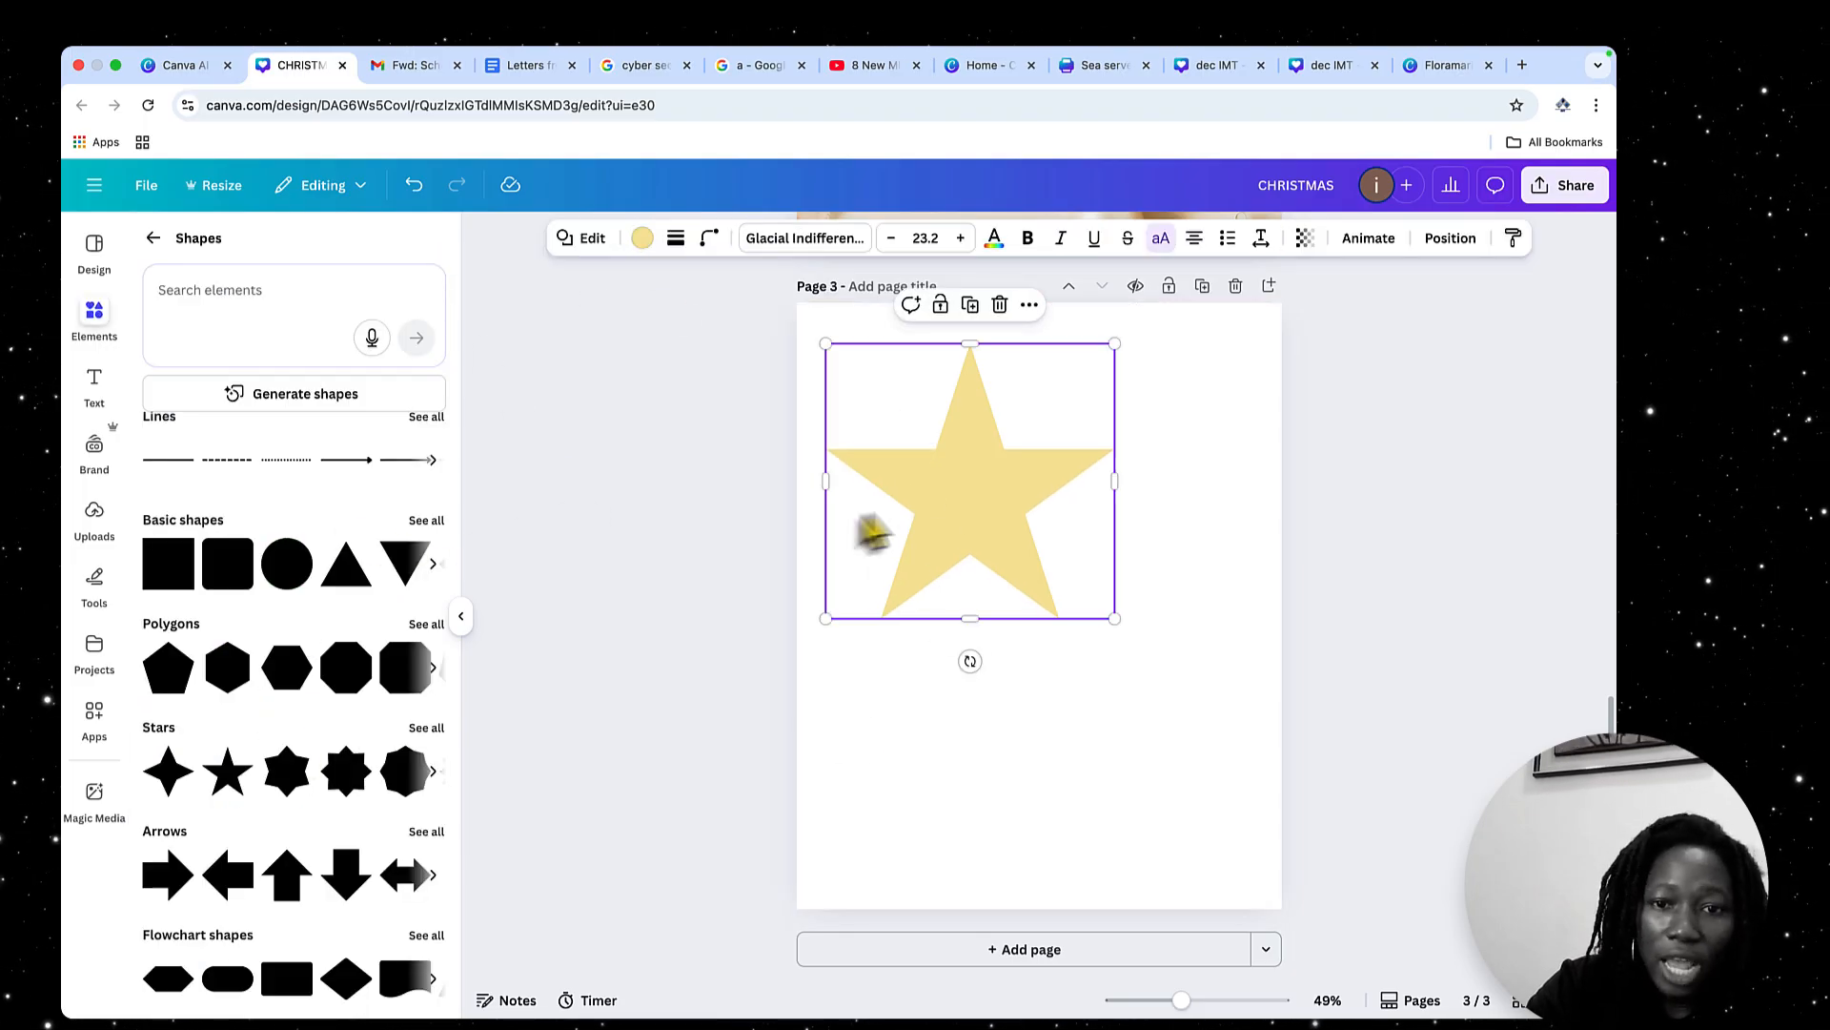
left_click_drag(1037, 503, 1120, 591)
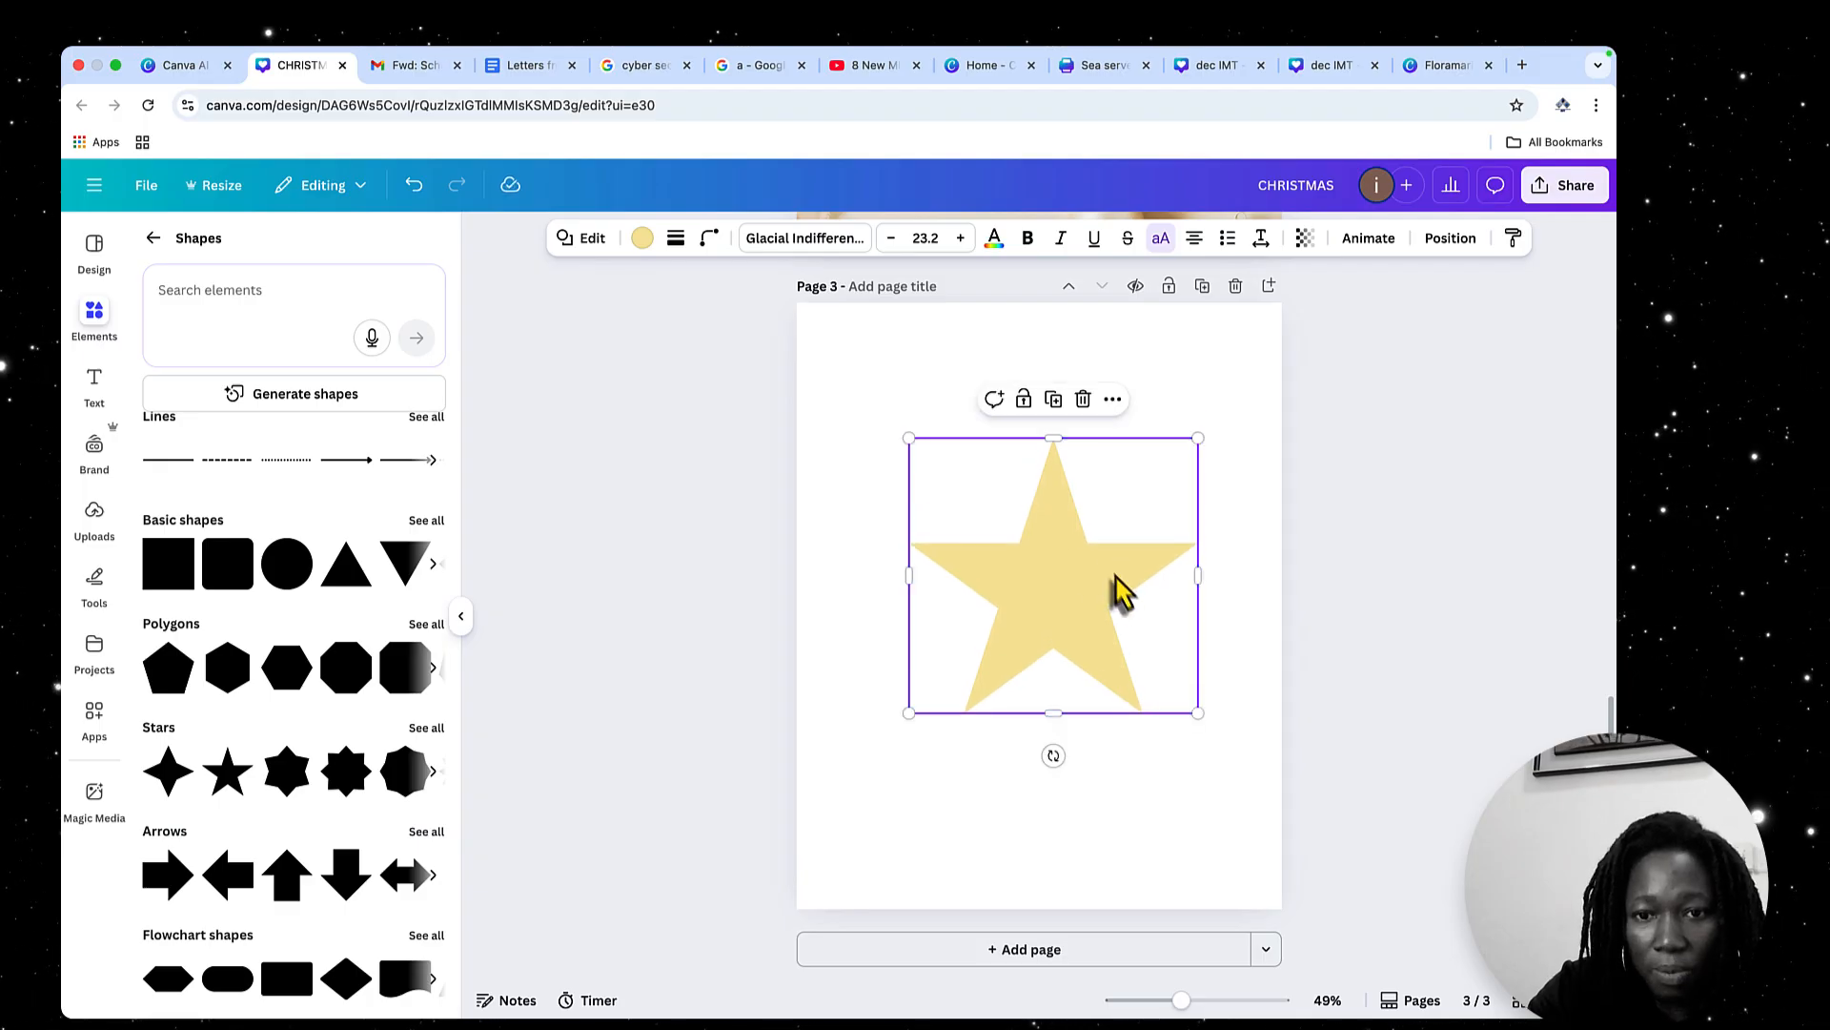
left_click(581, 243)
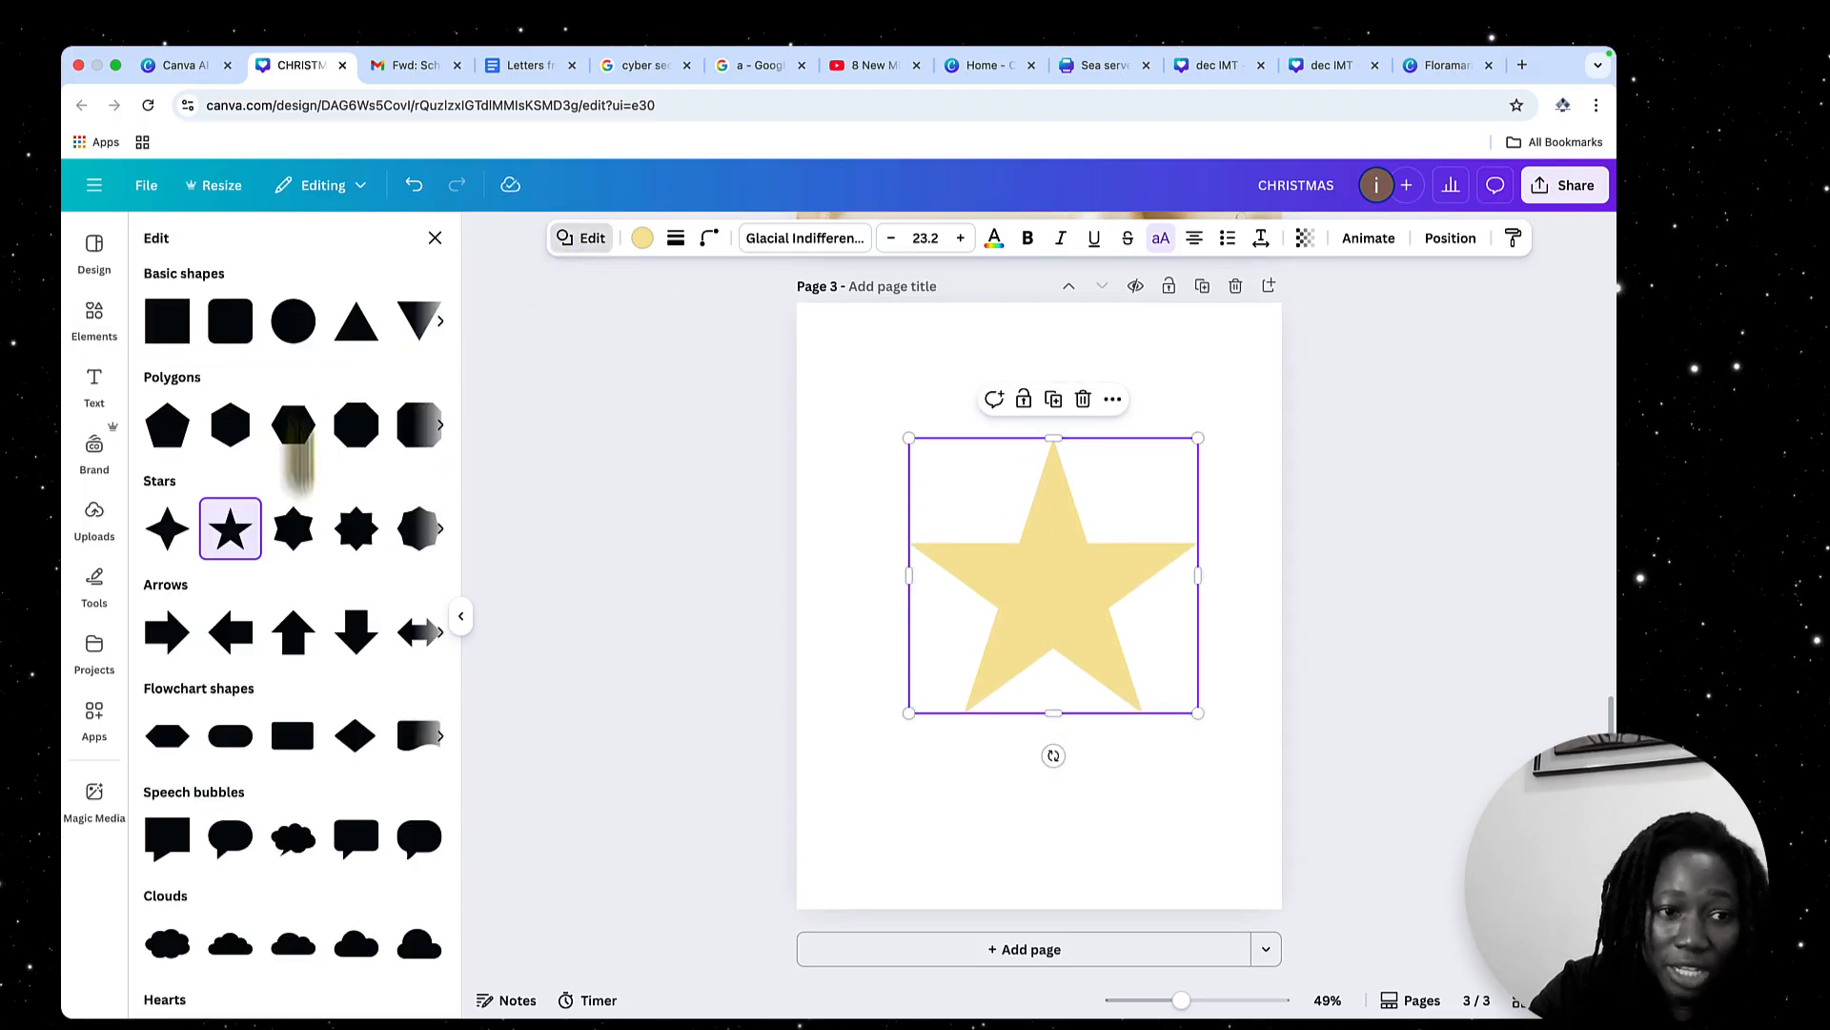
left_click(296, 543)
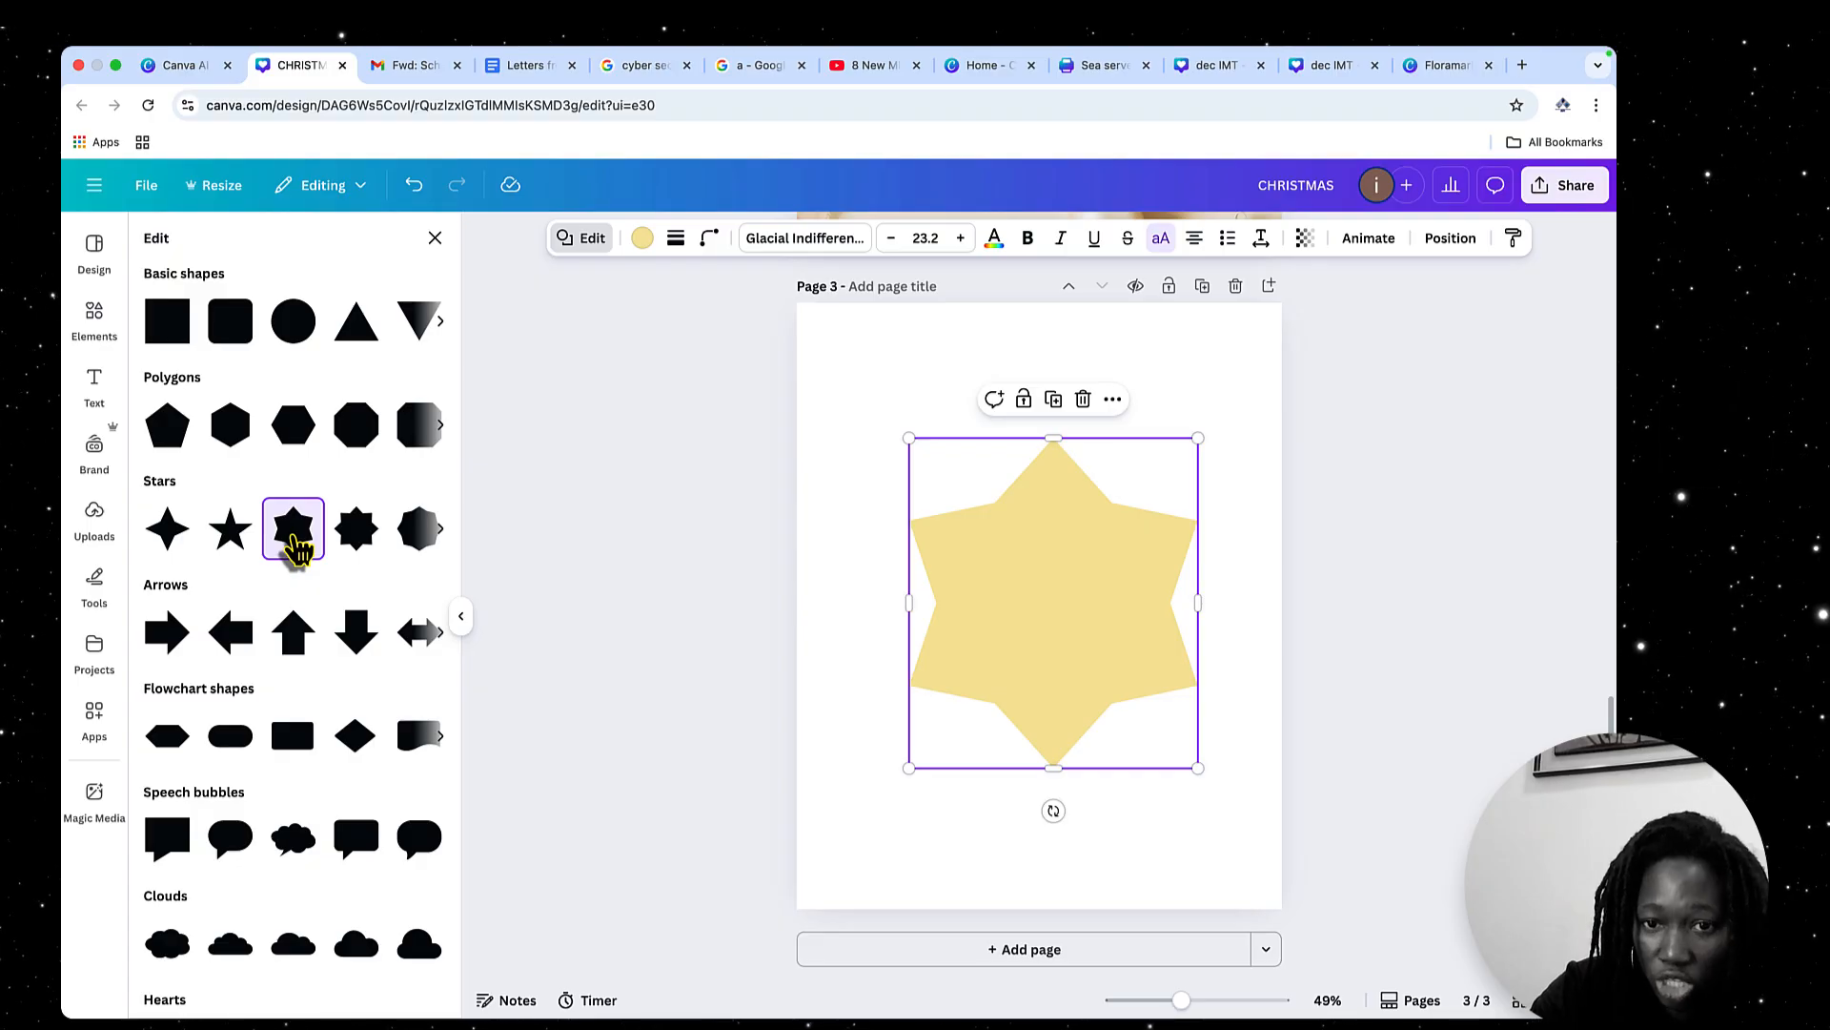
left_click(374, 539)
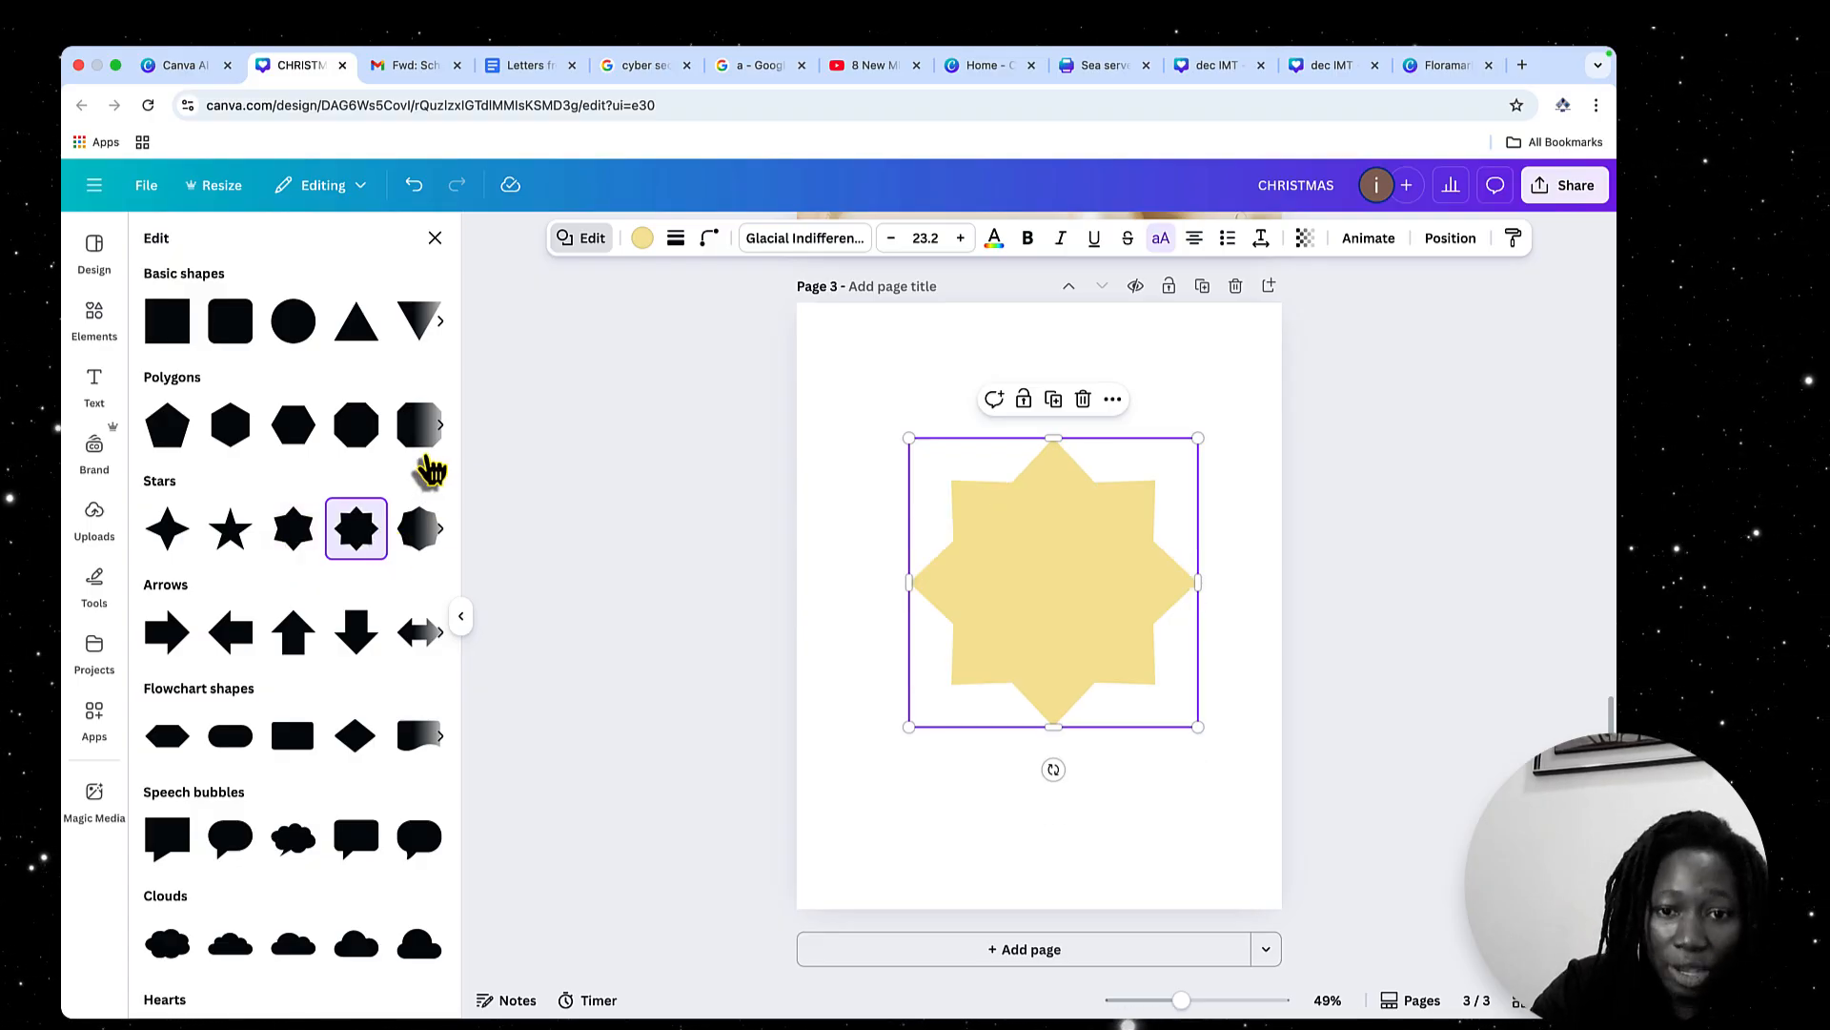
left_click(415, 443)
left_click(309, 333)
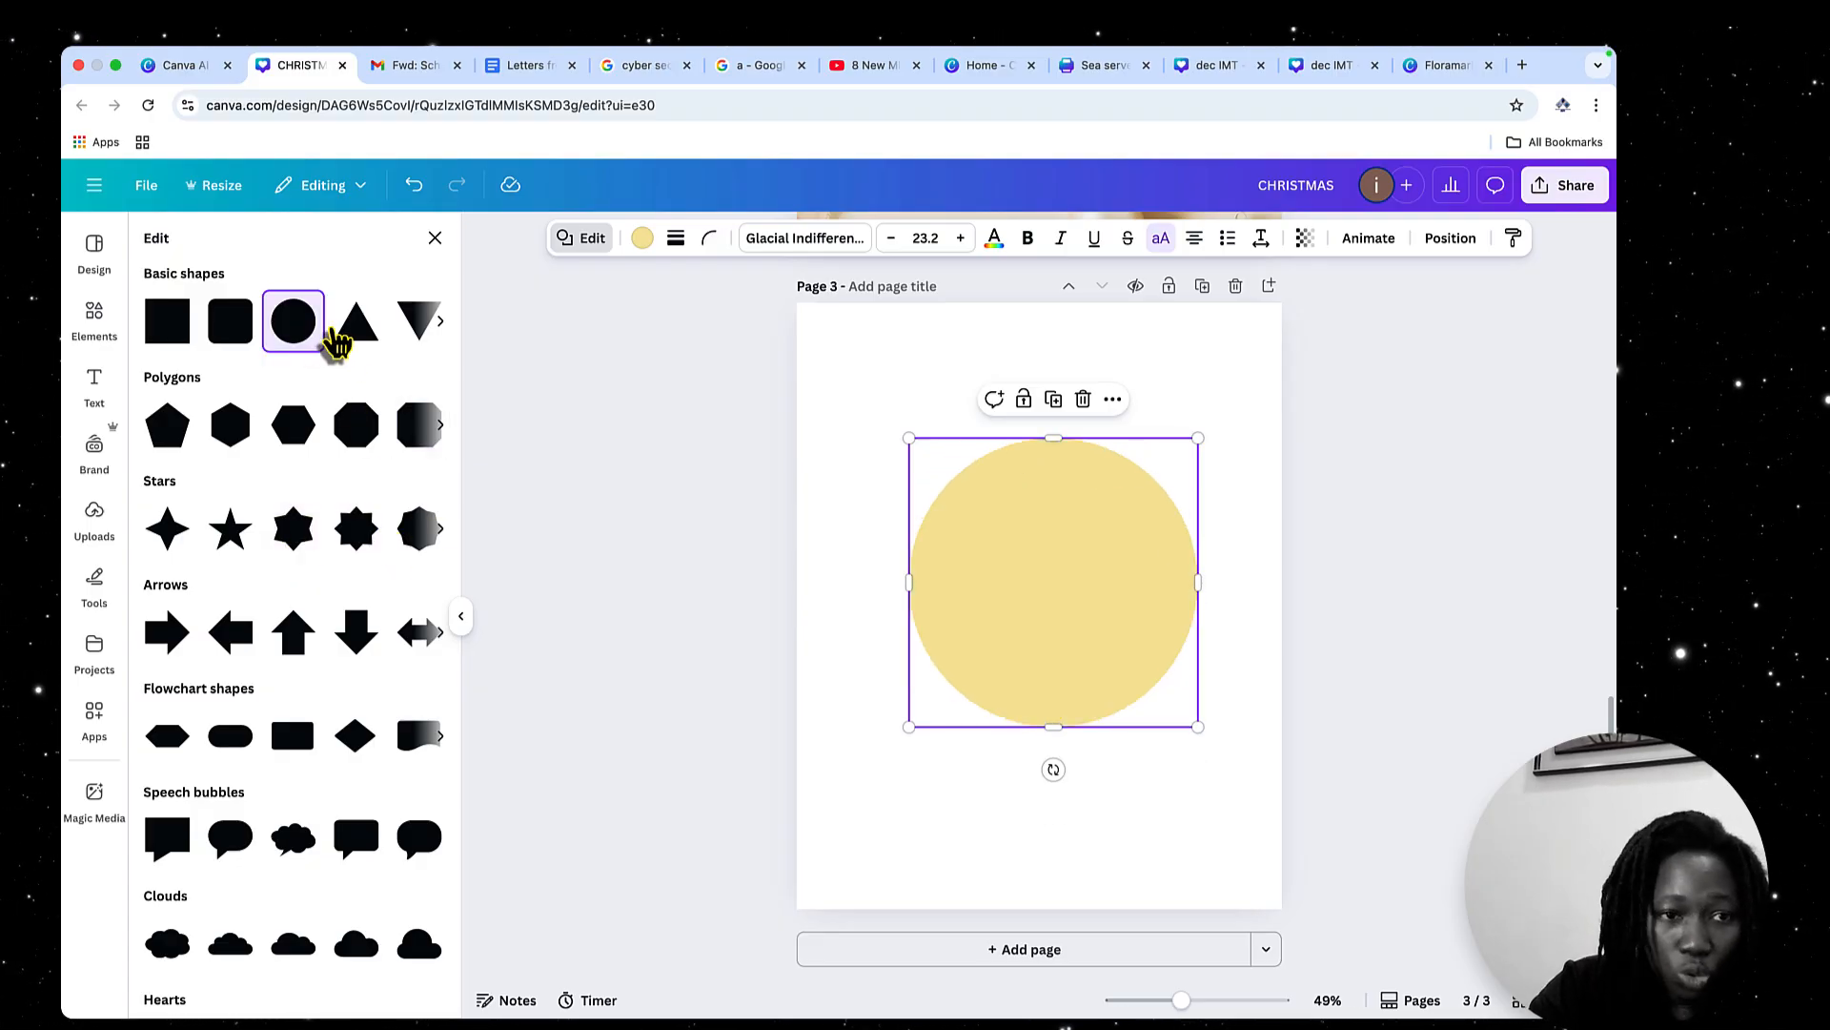
left_click(343, 342)
left_click(436, 322)
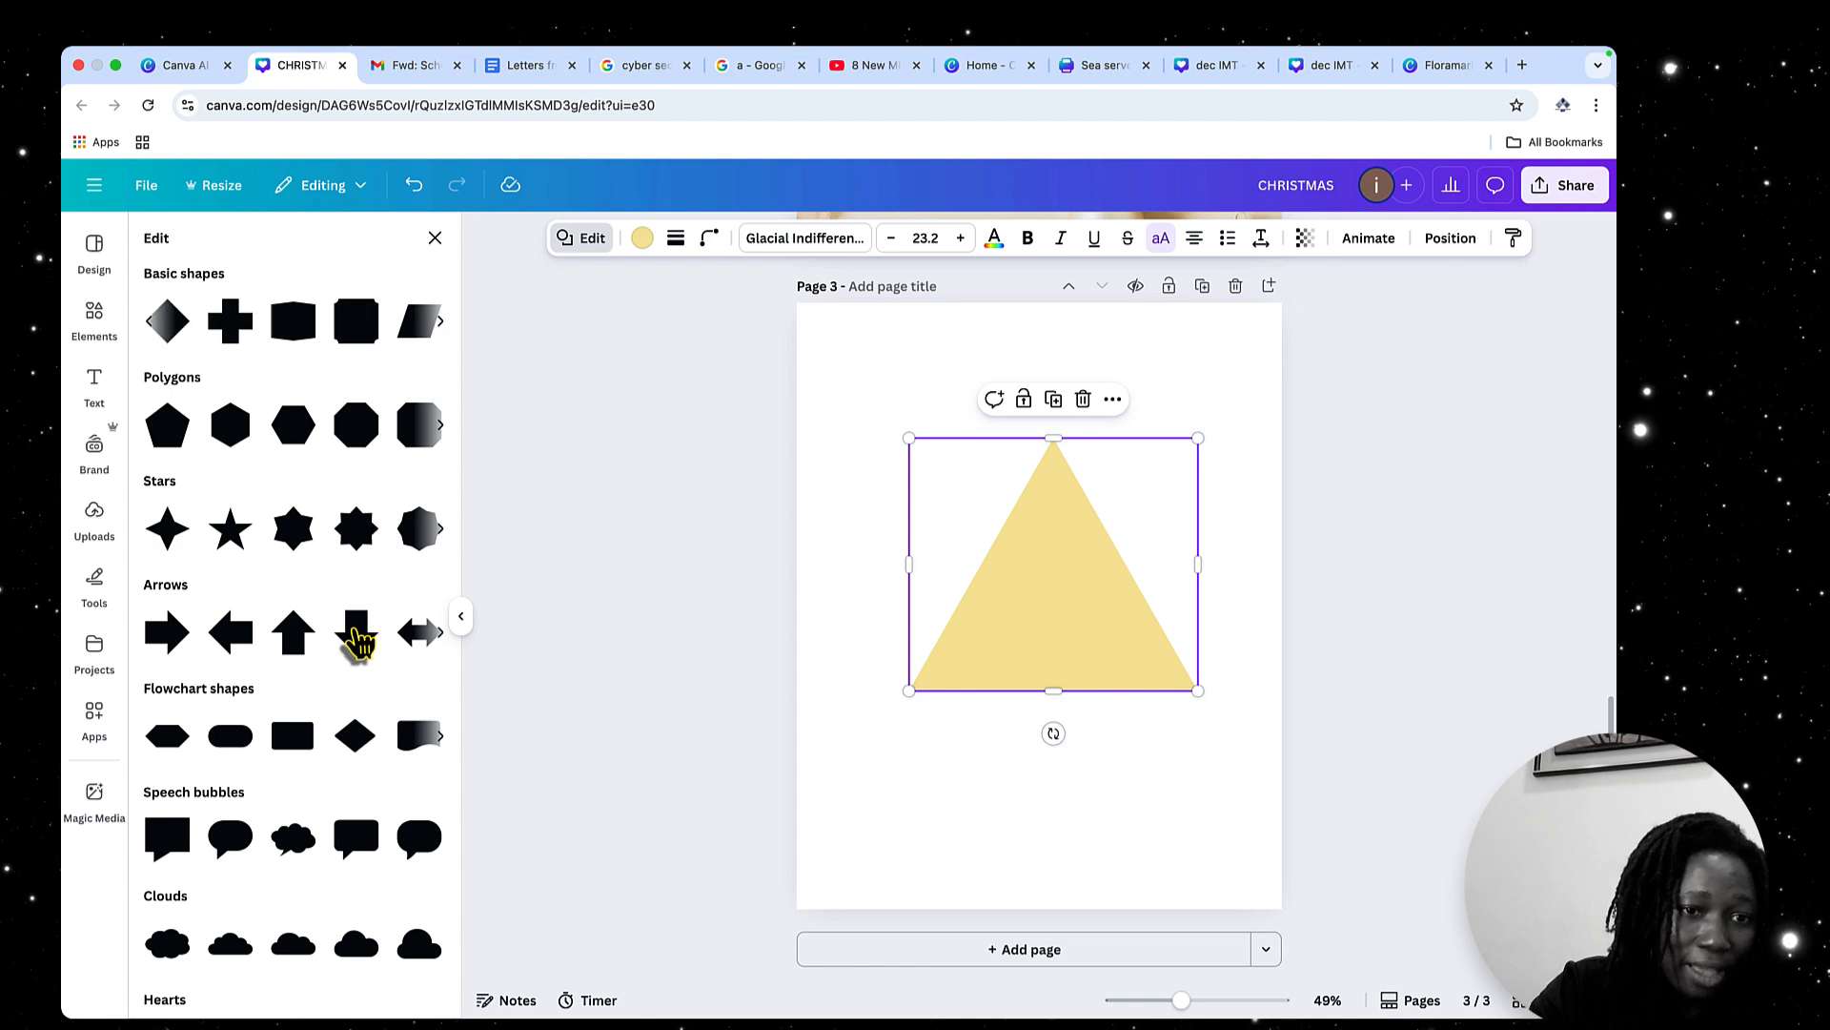
left_click(357, 632)
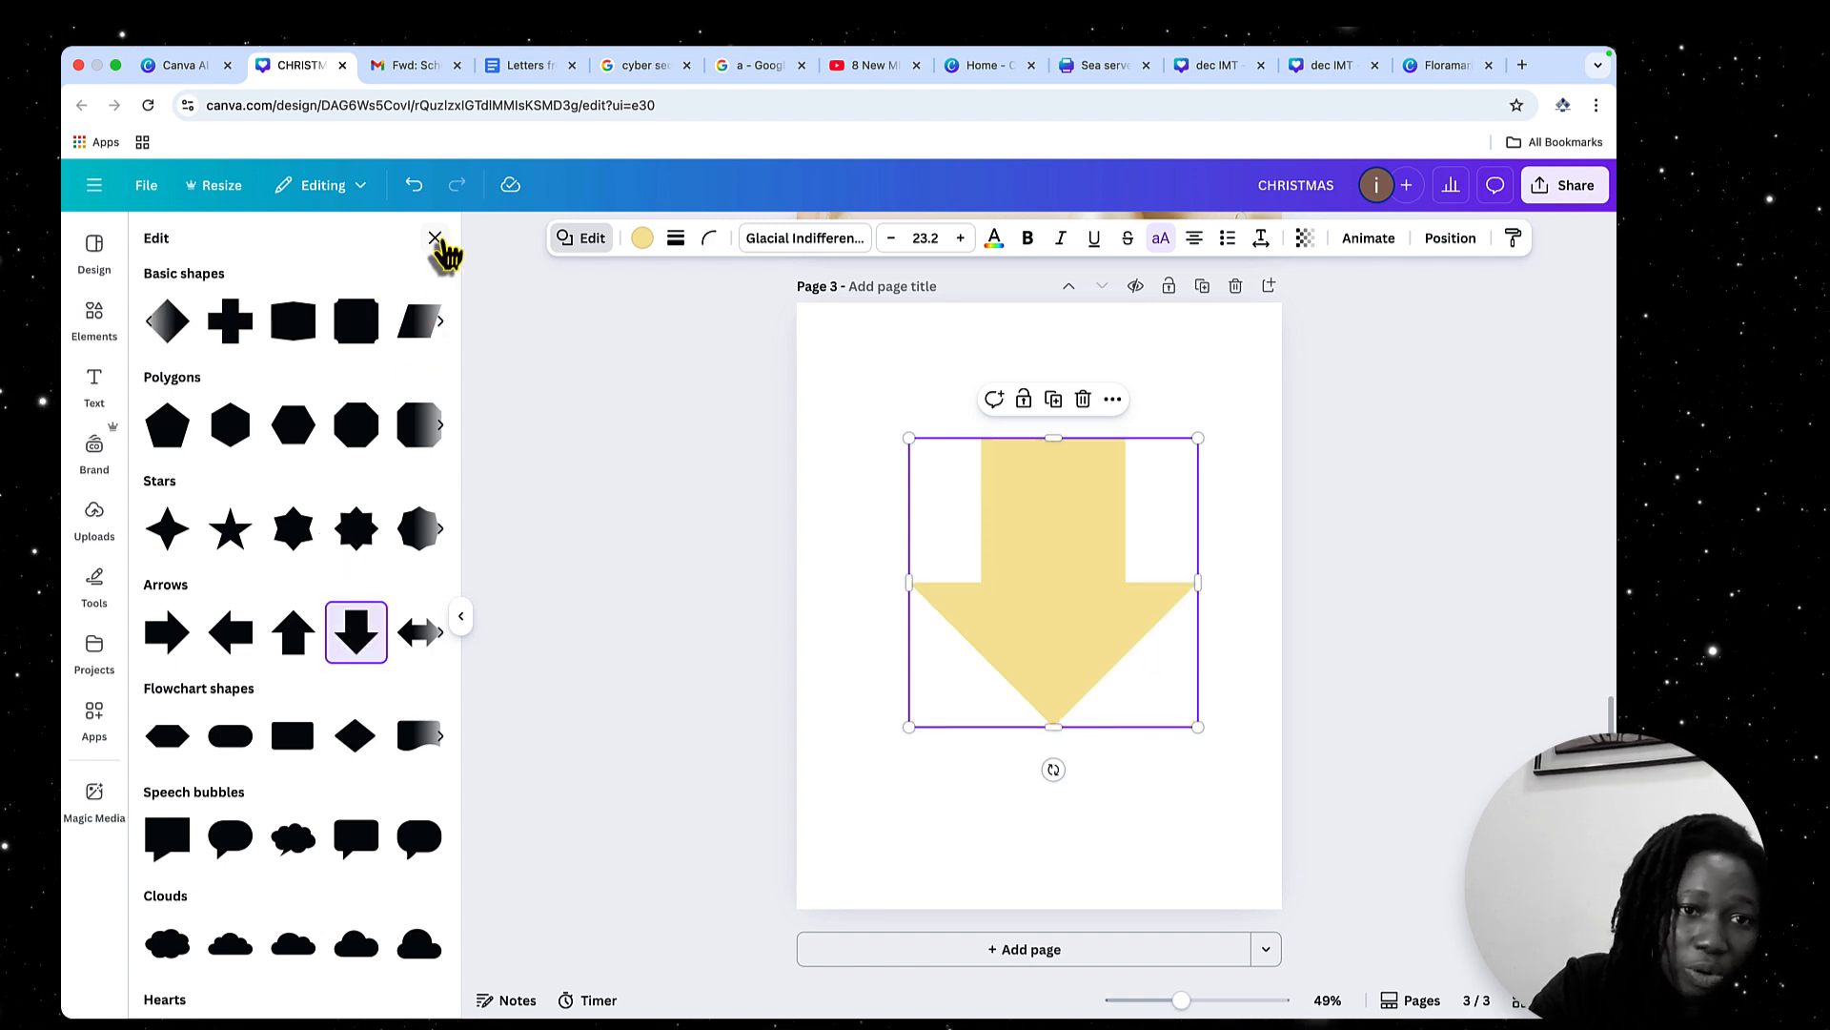
left_click(437, 242)
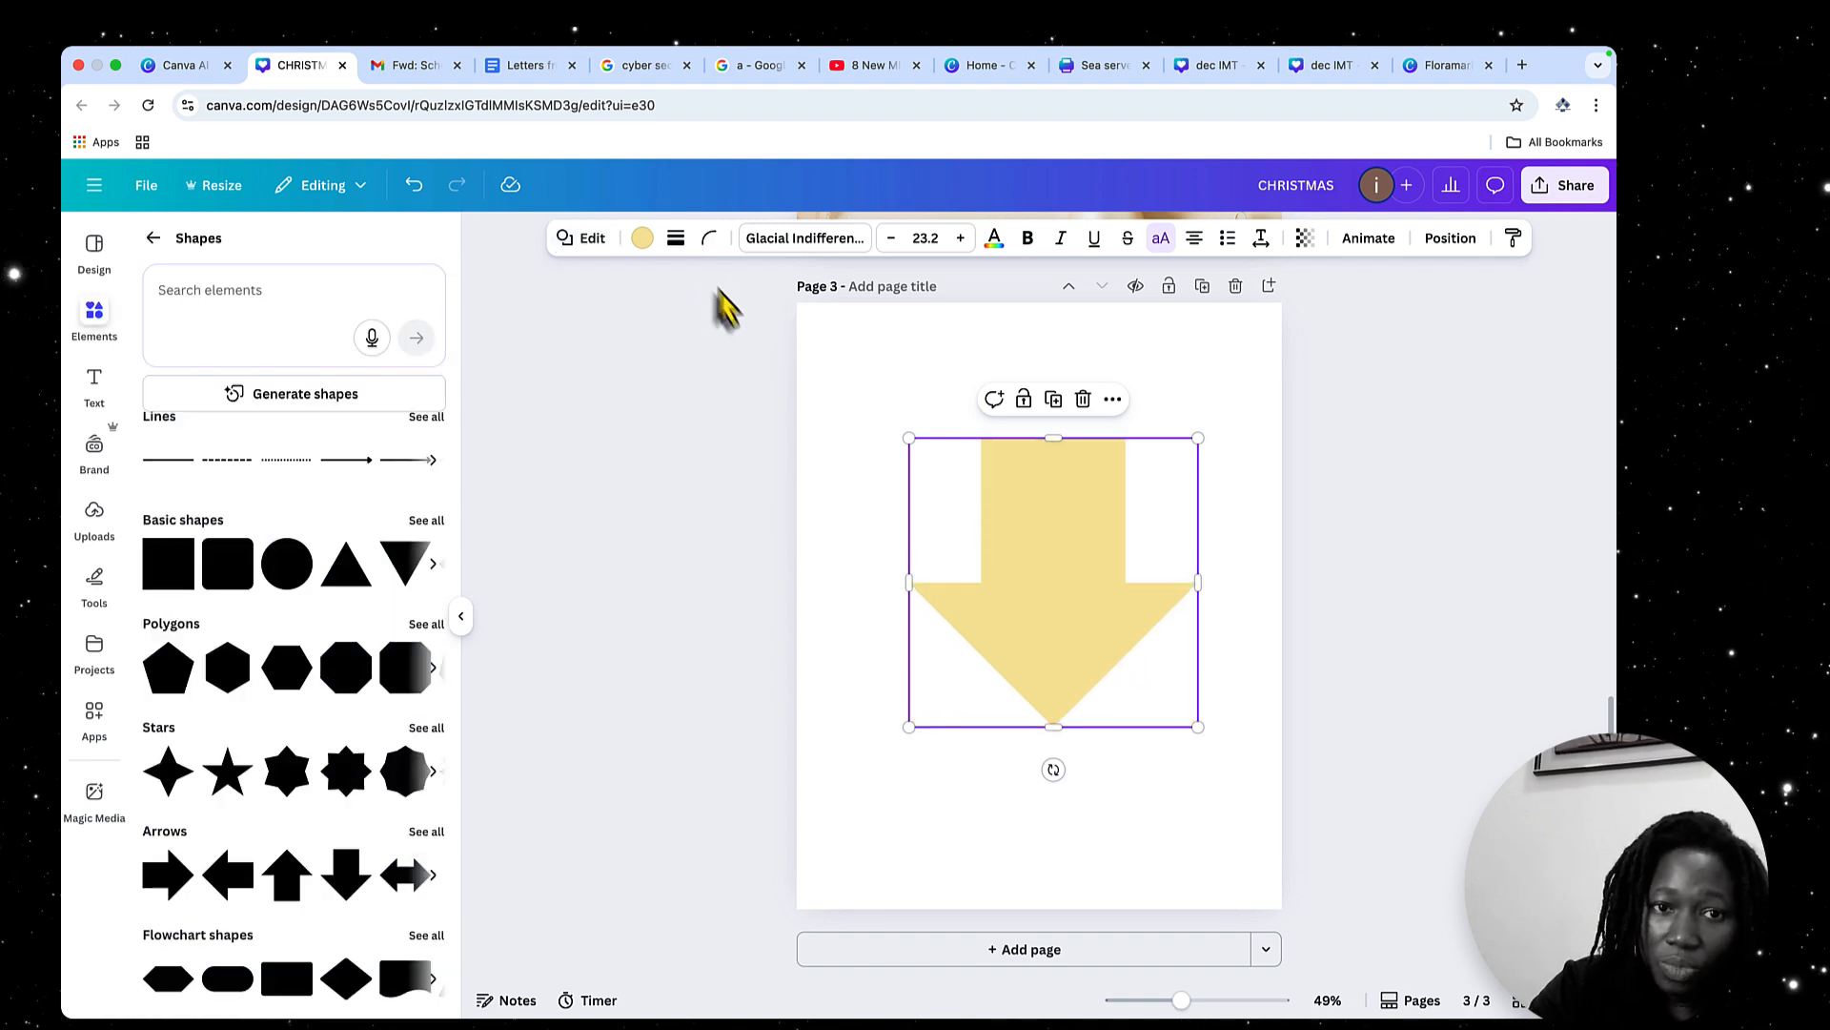
Give the arrow a dotted black border with stroke weight 13, after trying weight 55 and the dashed styles
left_click(676, 239)
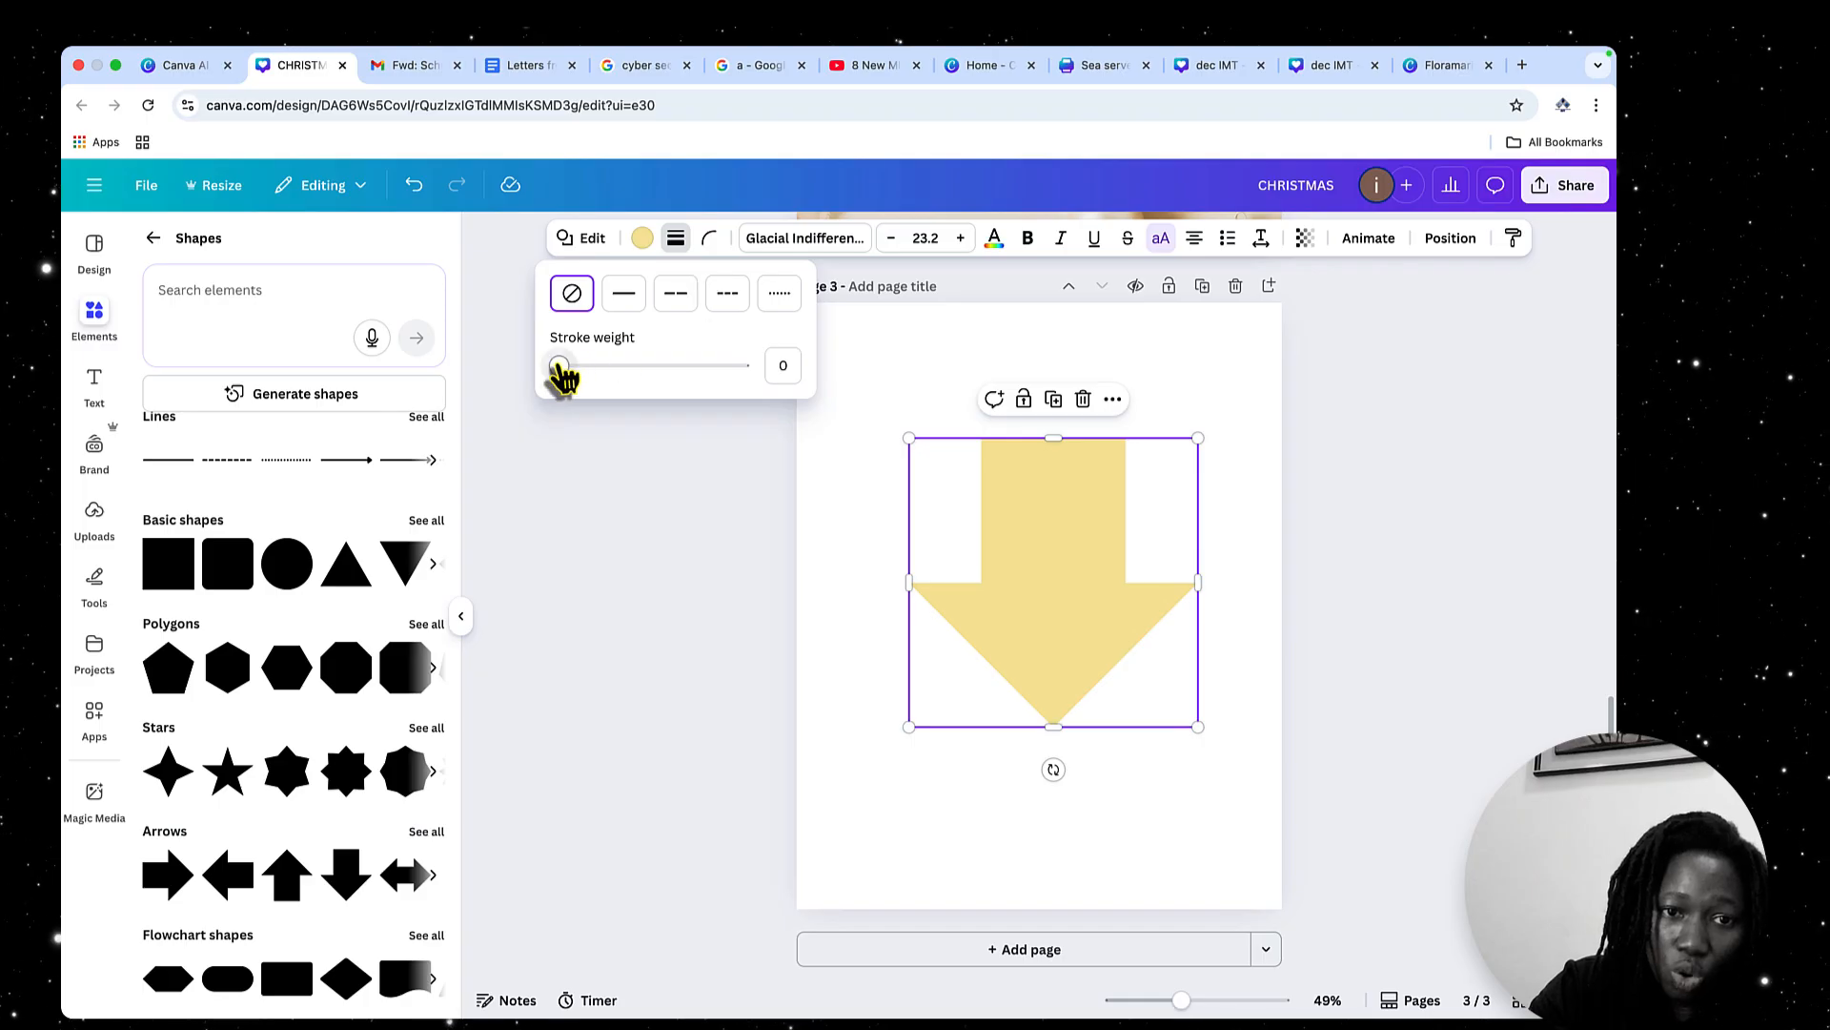
mouse_move(560, 366)
left_mouse_down()
mouse_move(710, 411)
mouse_move(642, 412)
mouse_move(662, 410)
left_mouse_up()
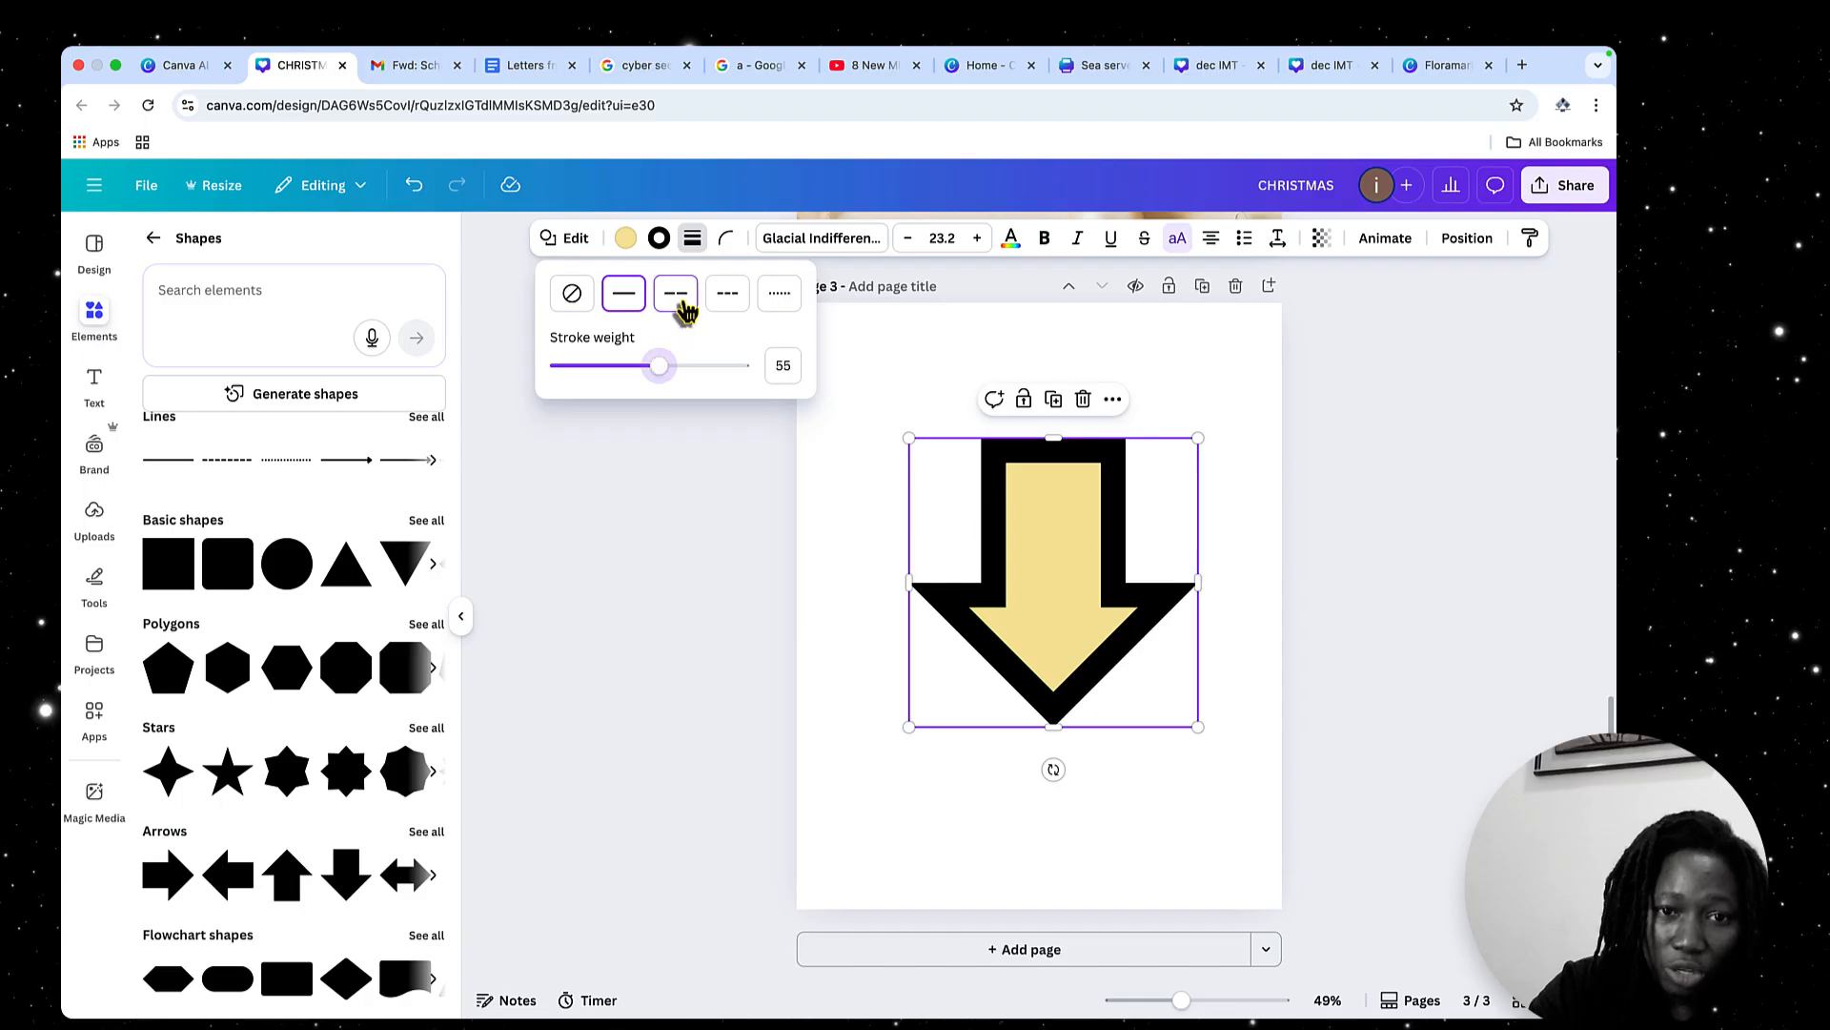
left_click(681, 303)
left_click(733, 305)
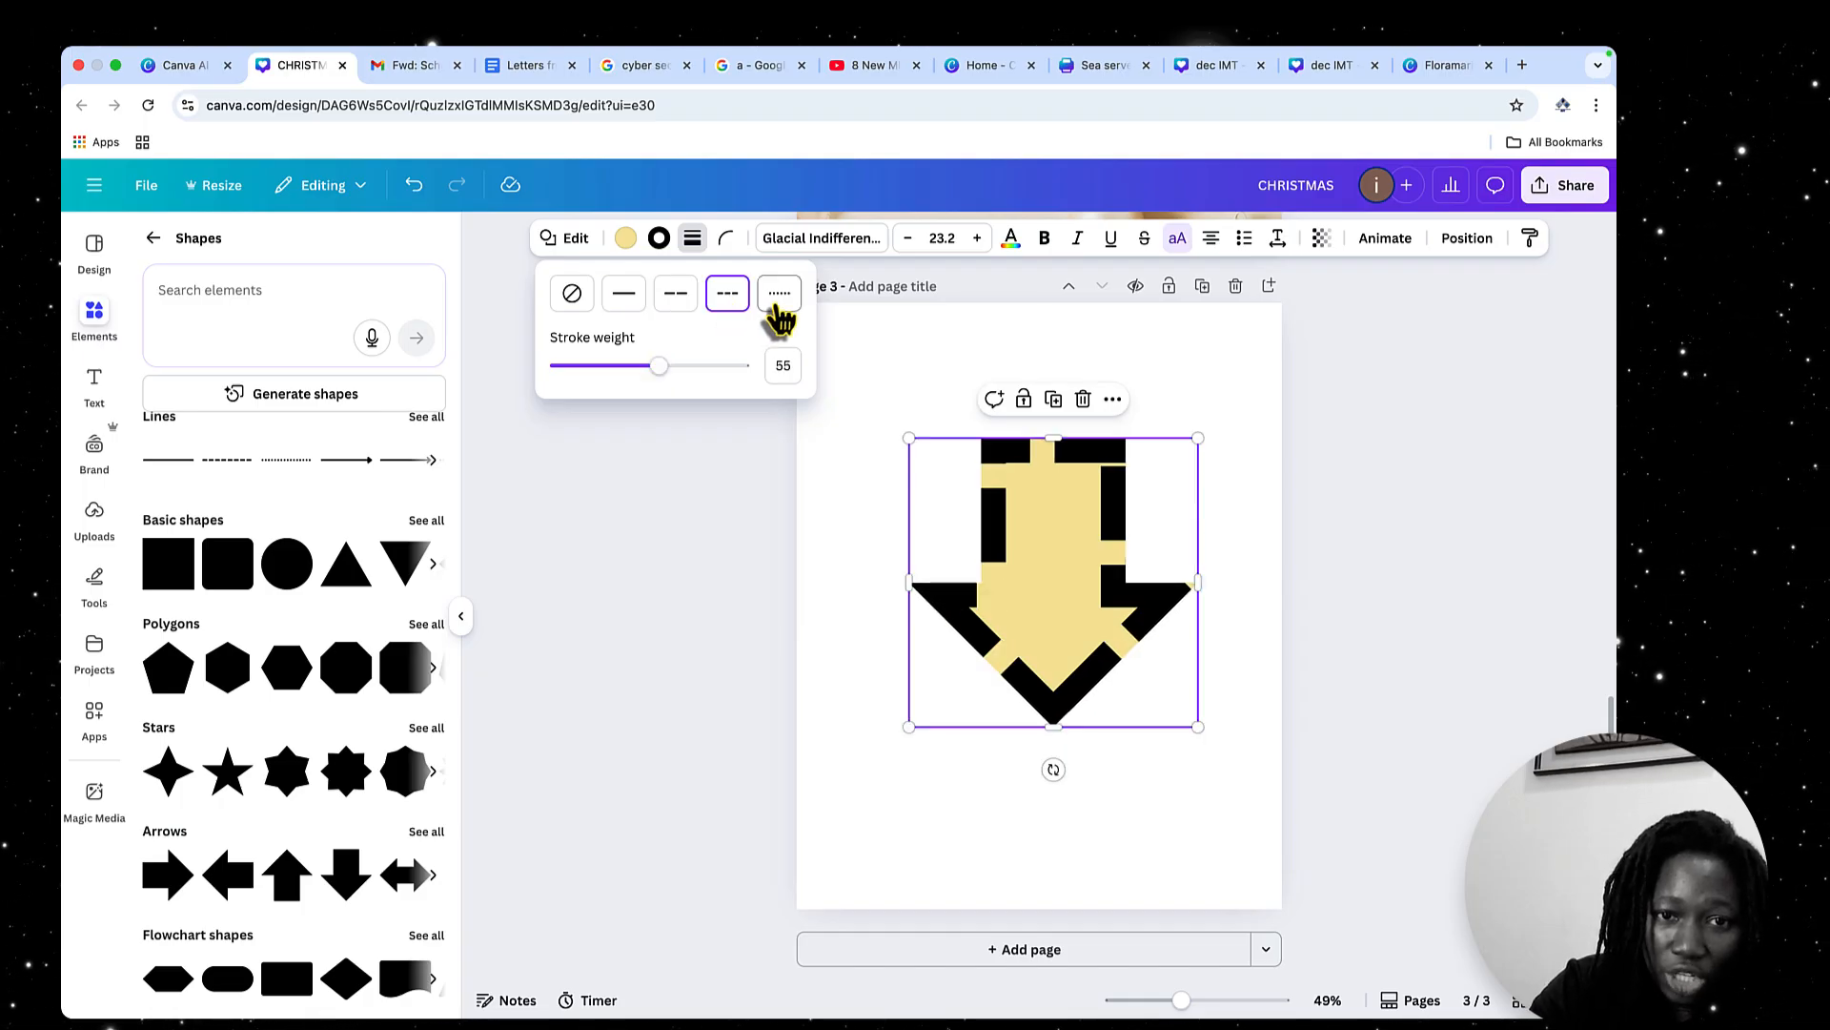
left_click(780, 297)
left_click_drag(659, 367, 587, 381)
left_click(626, 303)
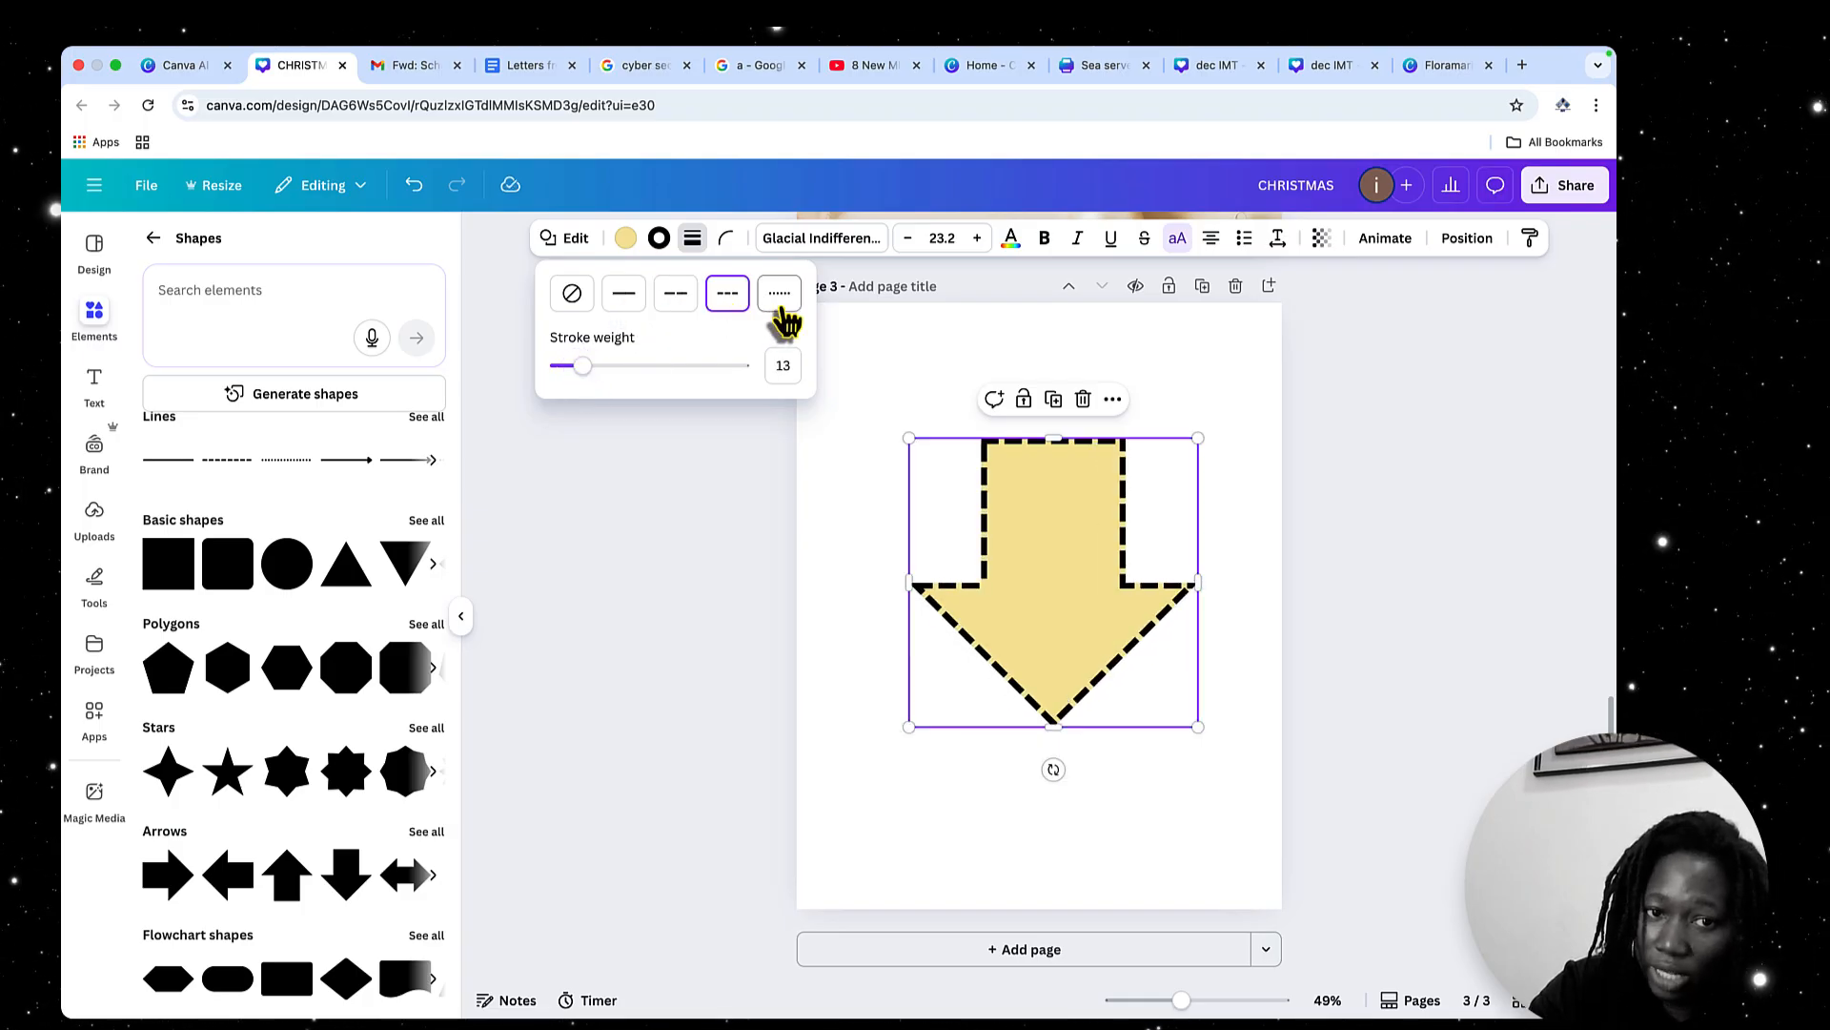
Set the arrow's corner rounding to 23 after trying 100, and move the arrow slightly up the page
left_click(728, 240)
left_click_drag(630, 314, 705, 336)
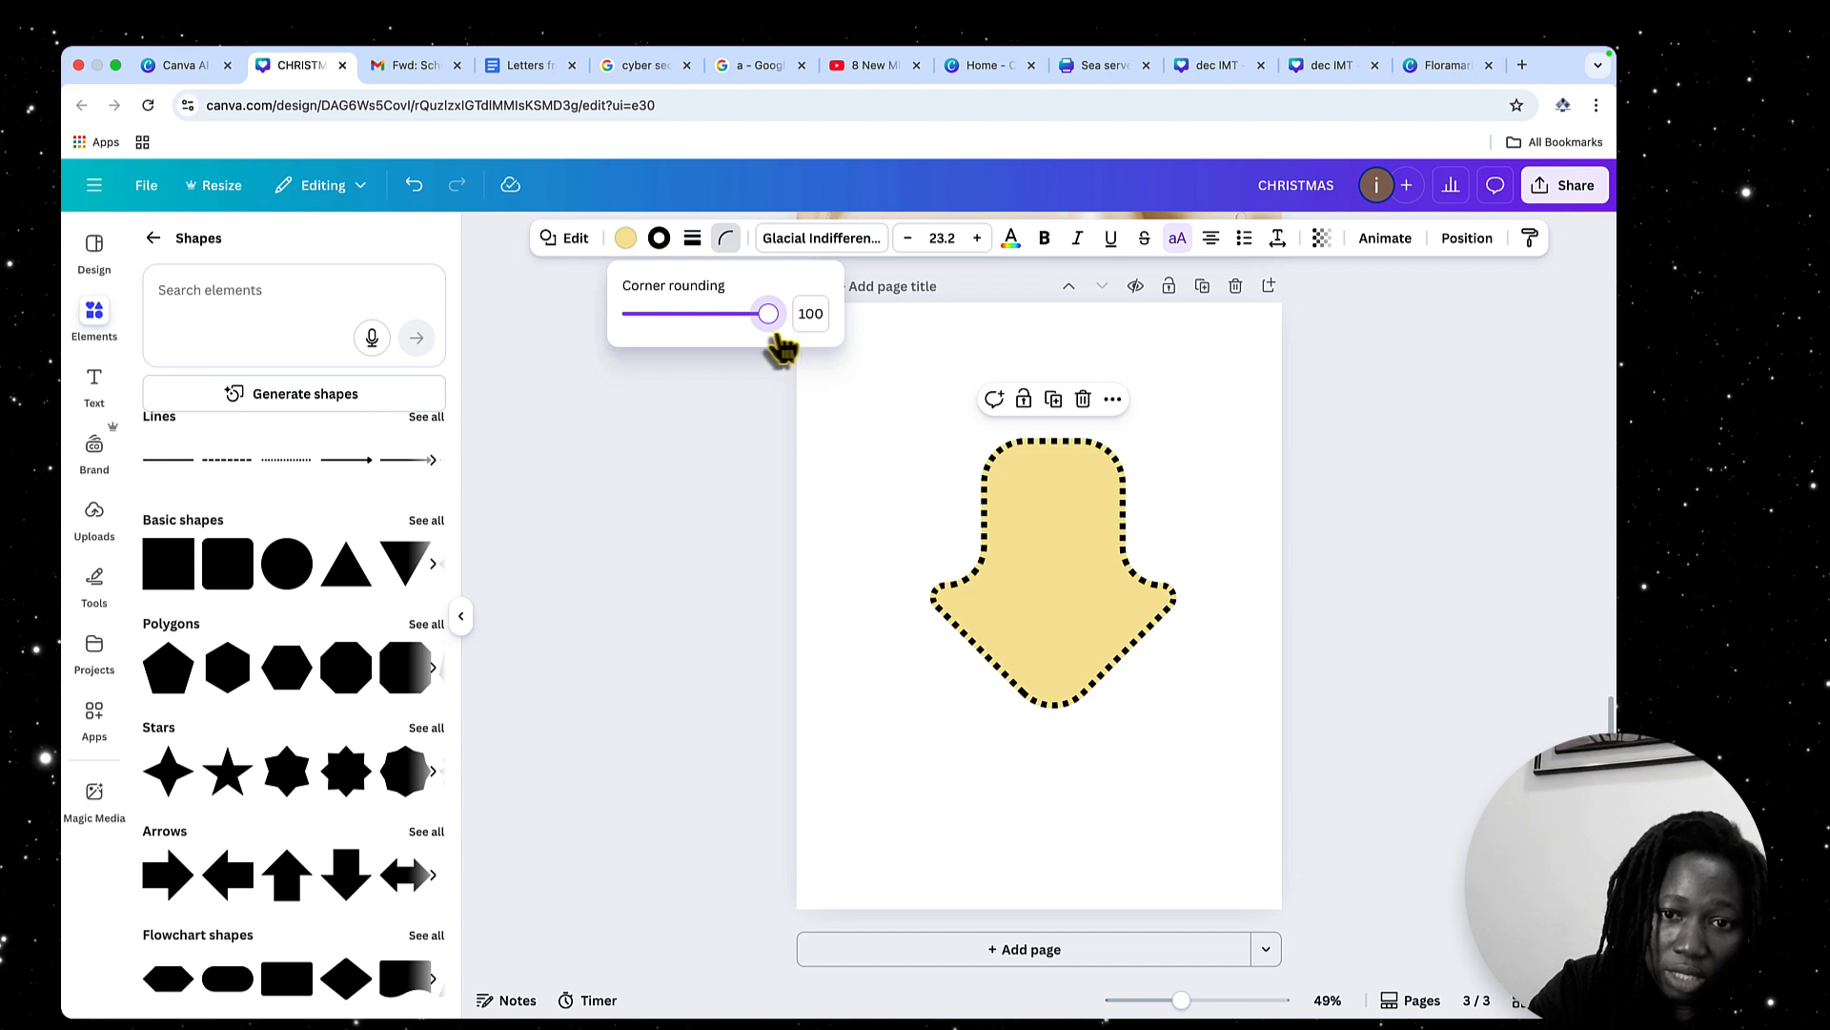
left_click_drag(778, 345, 664, 354)
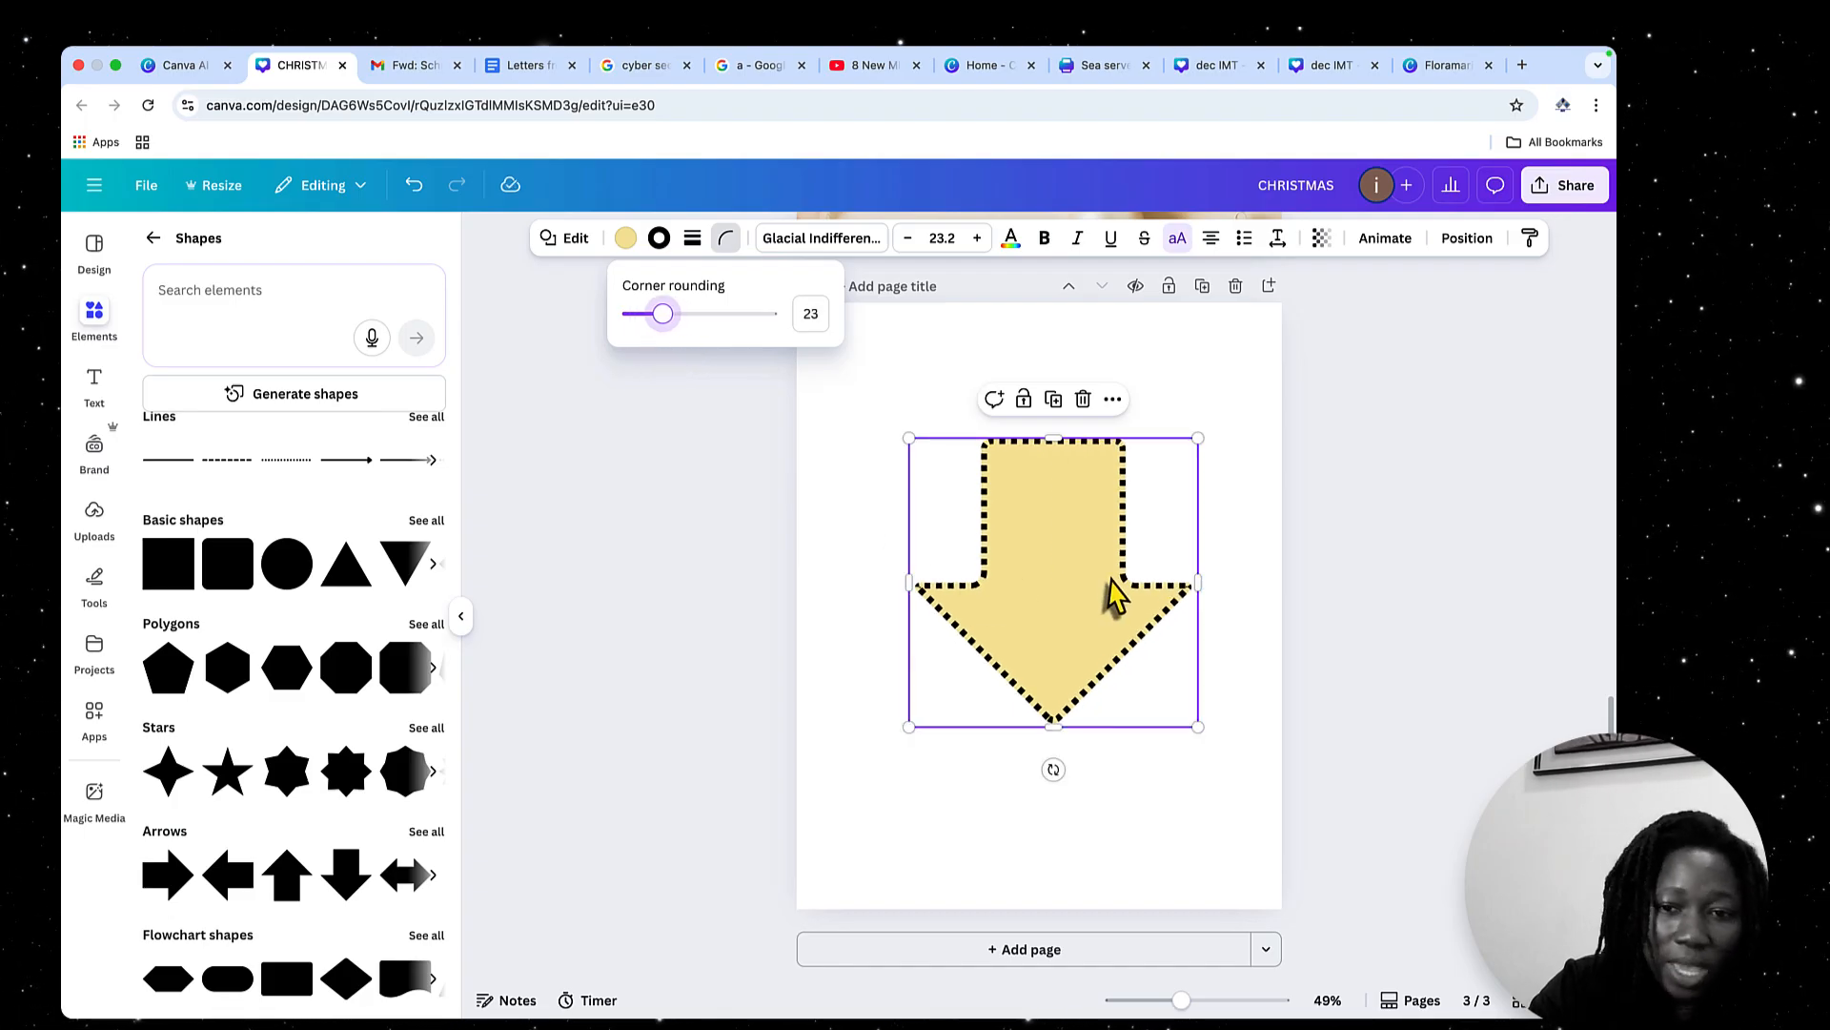
left_click_drag(1115, 596, 1123, 569)
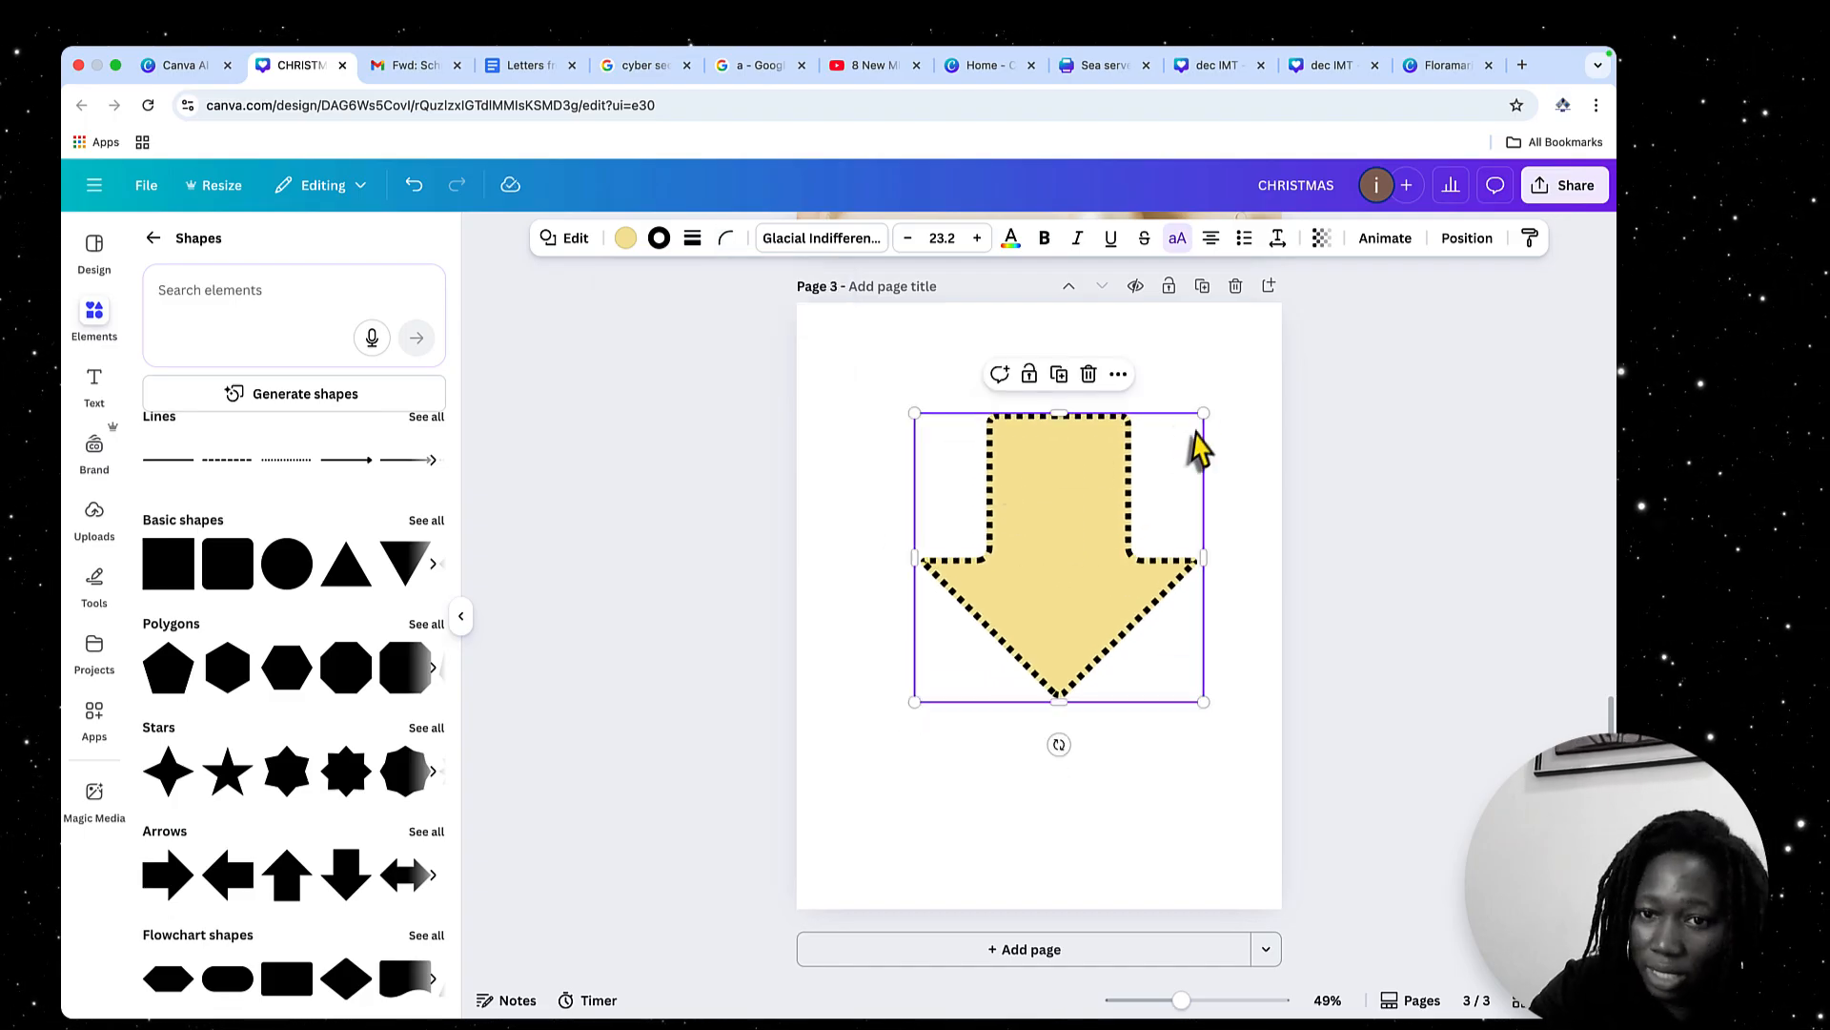
Try red, dark green and olive green as the stroke colour of the arrow's dotted border
left_click(658, 241)
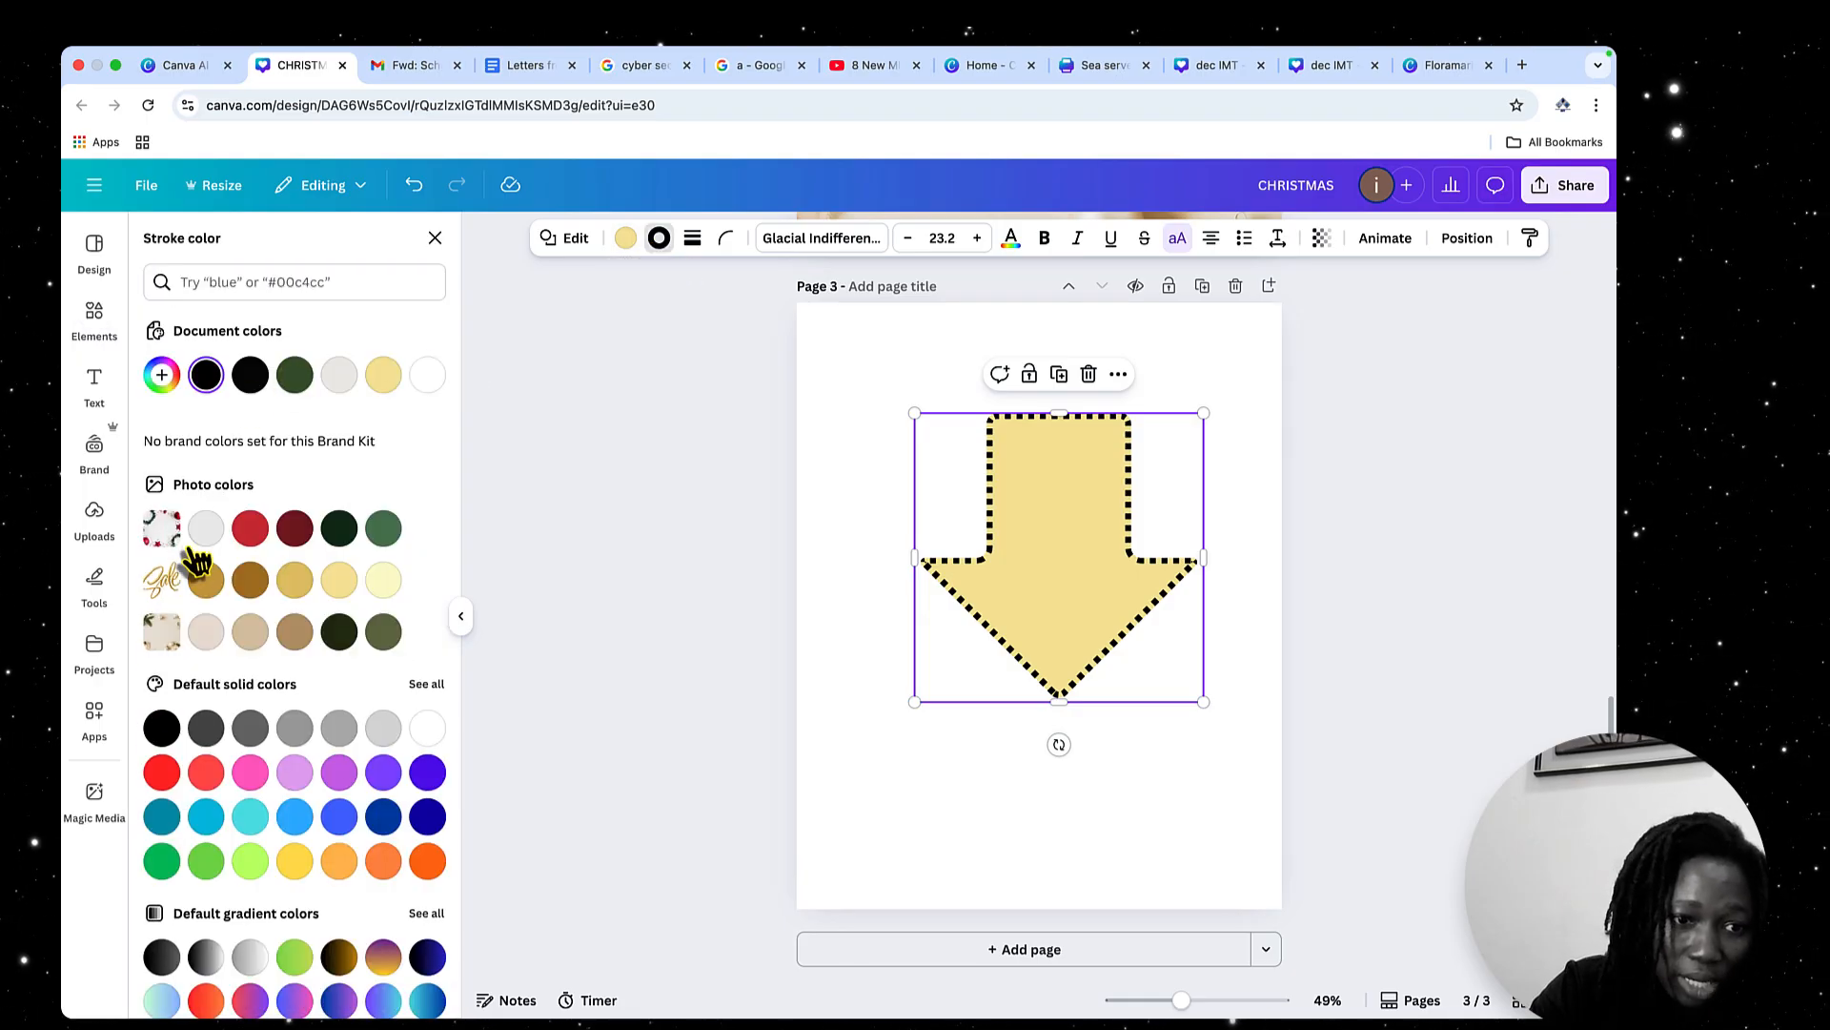
left_click(251, 531)
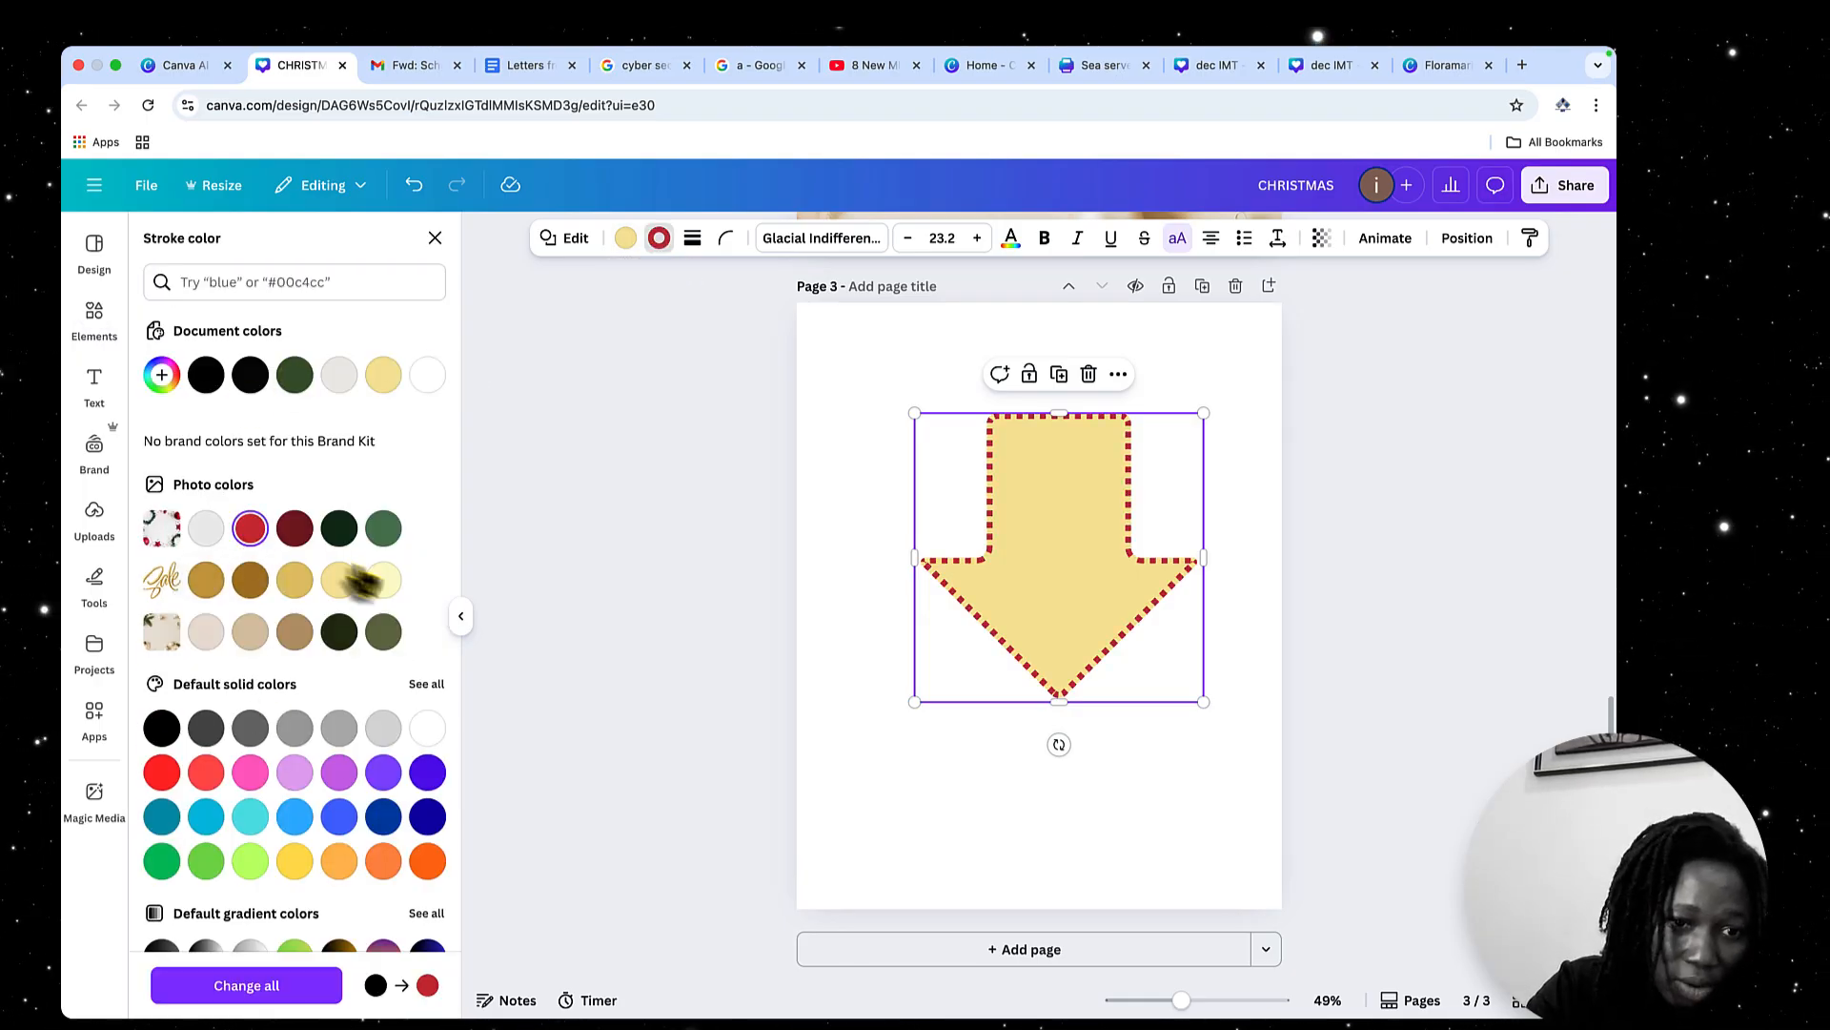
left_click(339, 530)
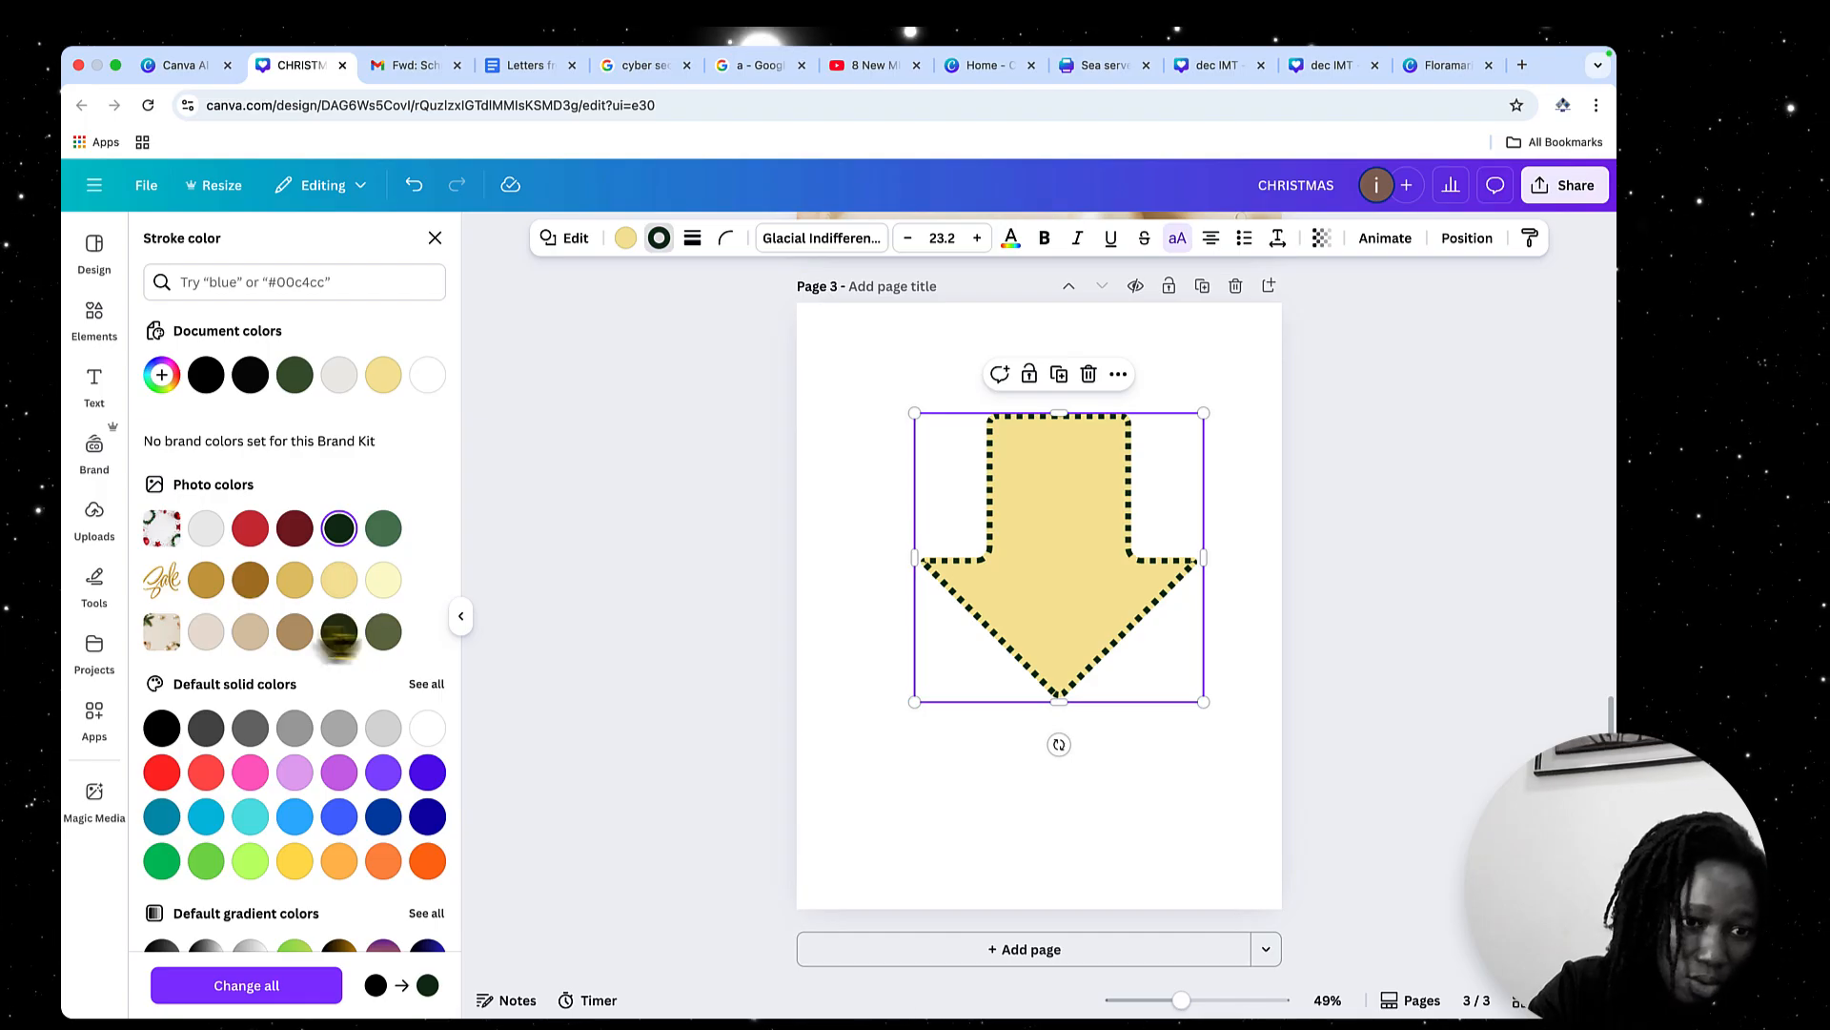
left_click(383, 632)
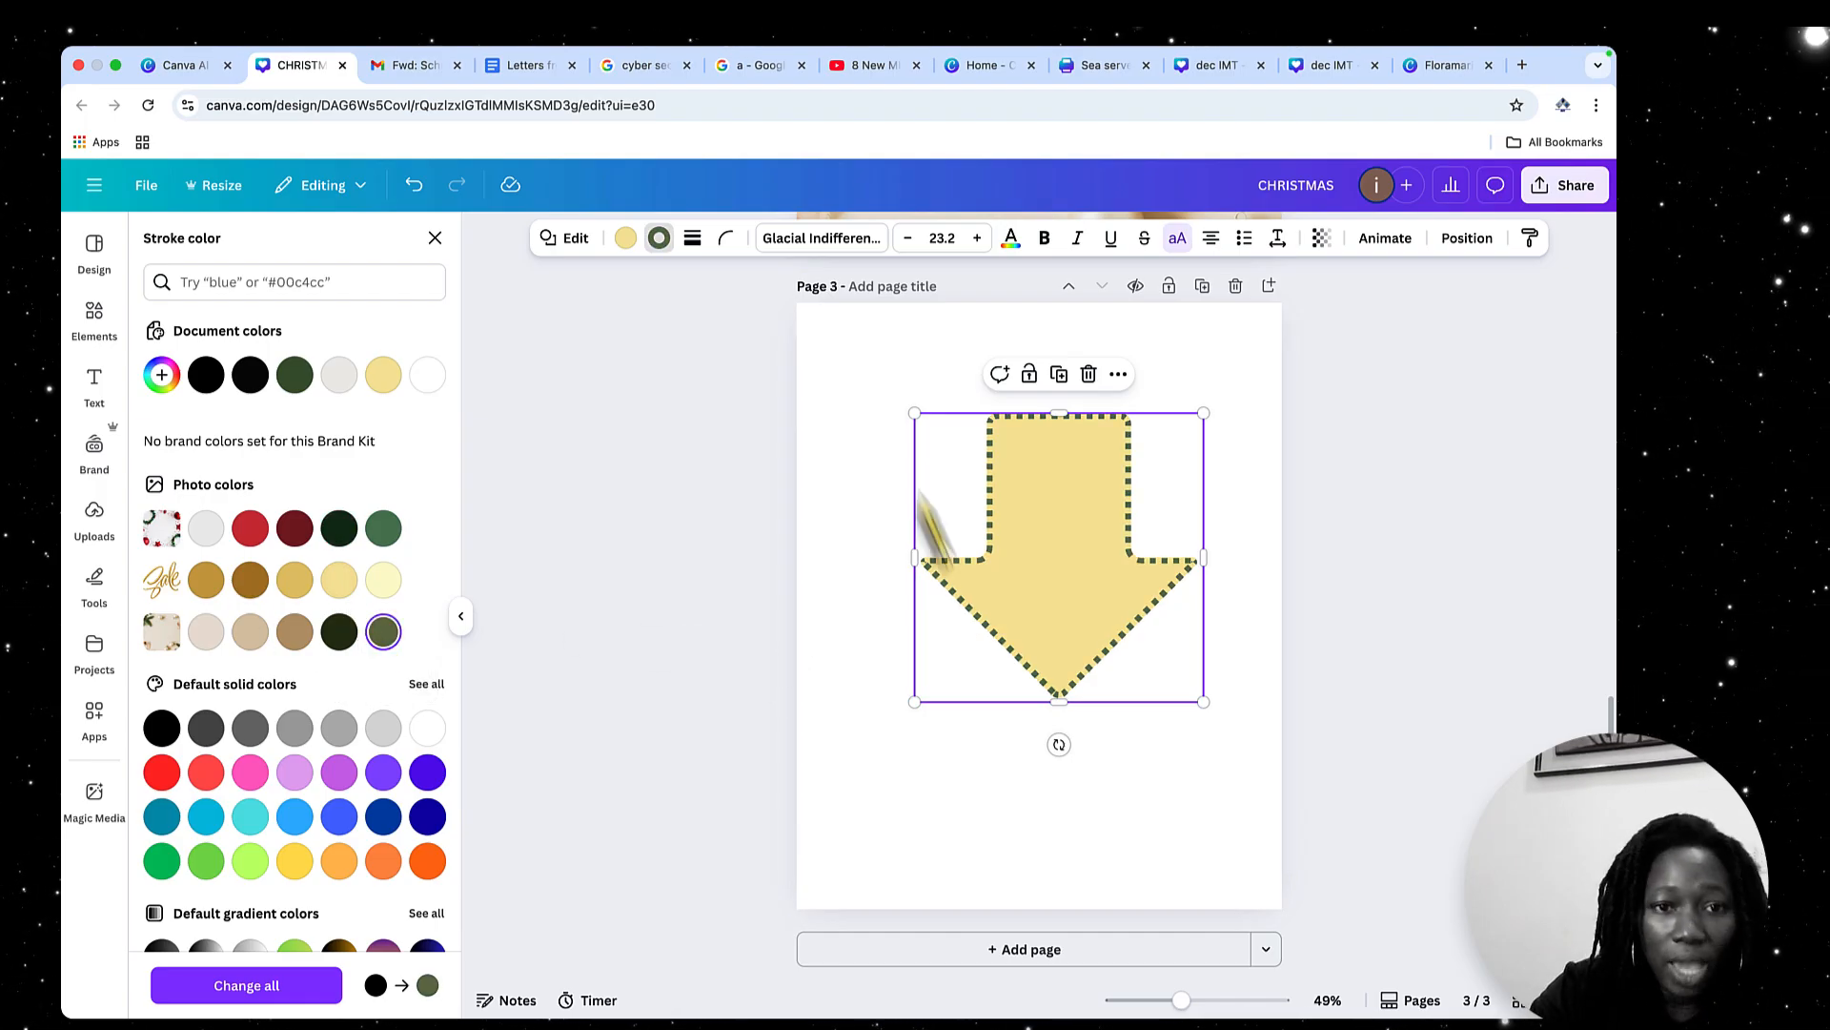
Change the arrow's fill to violet-blue from the default solid colours after trying black
left_click(627, 241)
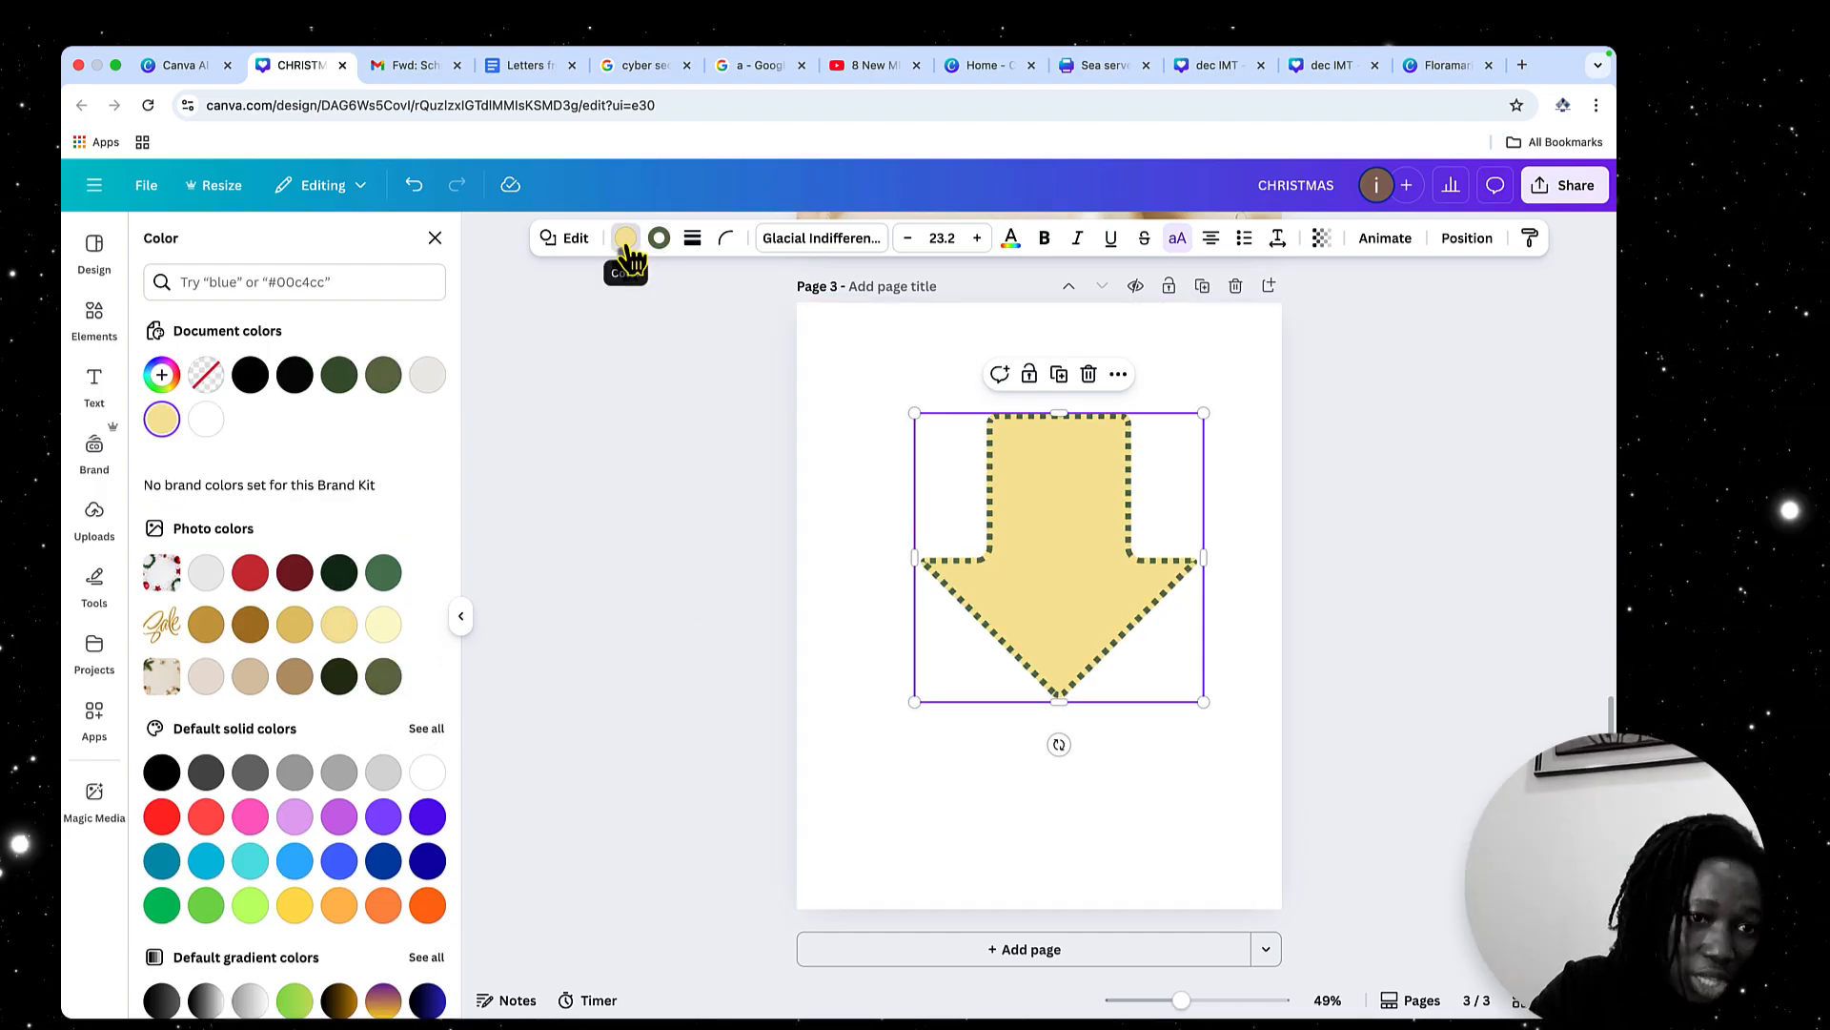
left_click(251, 375)
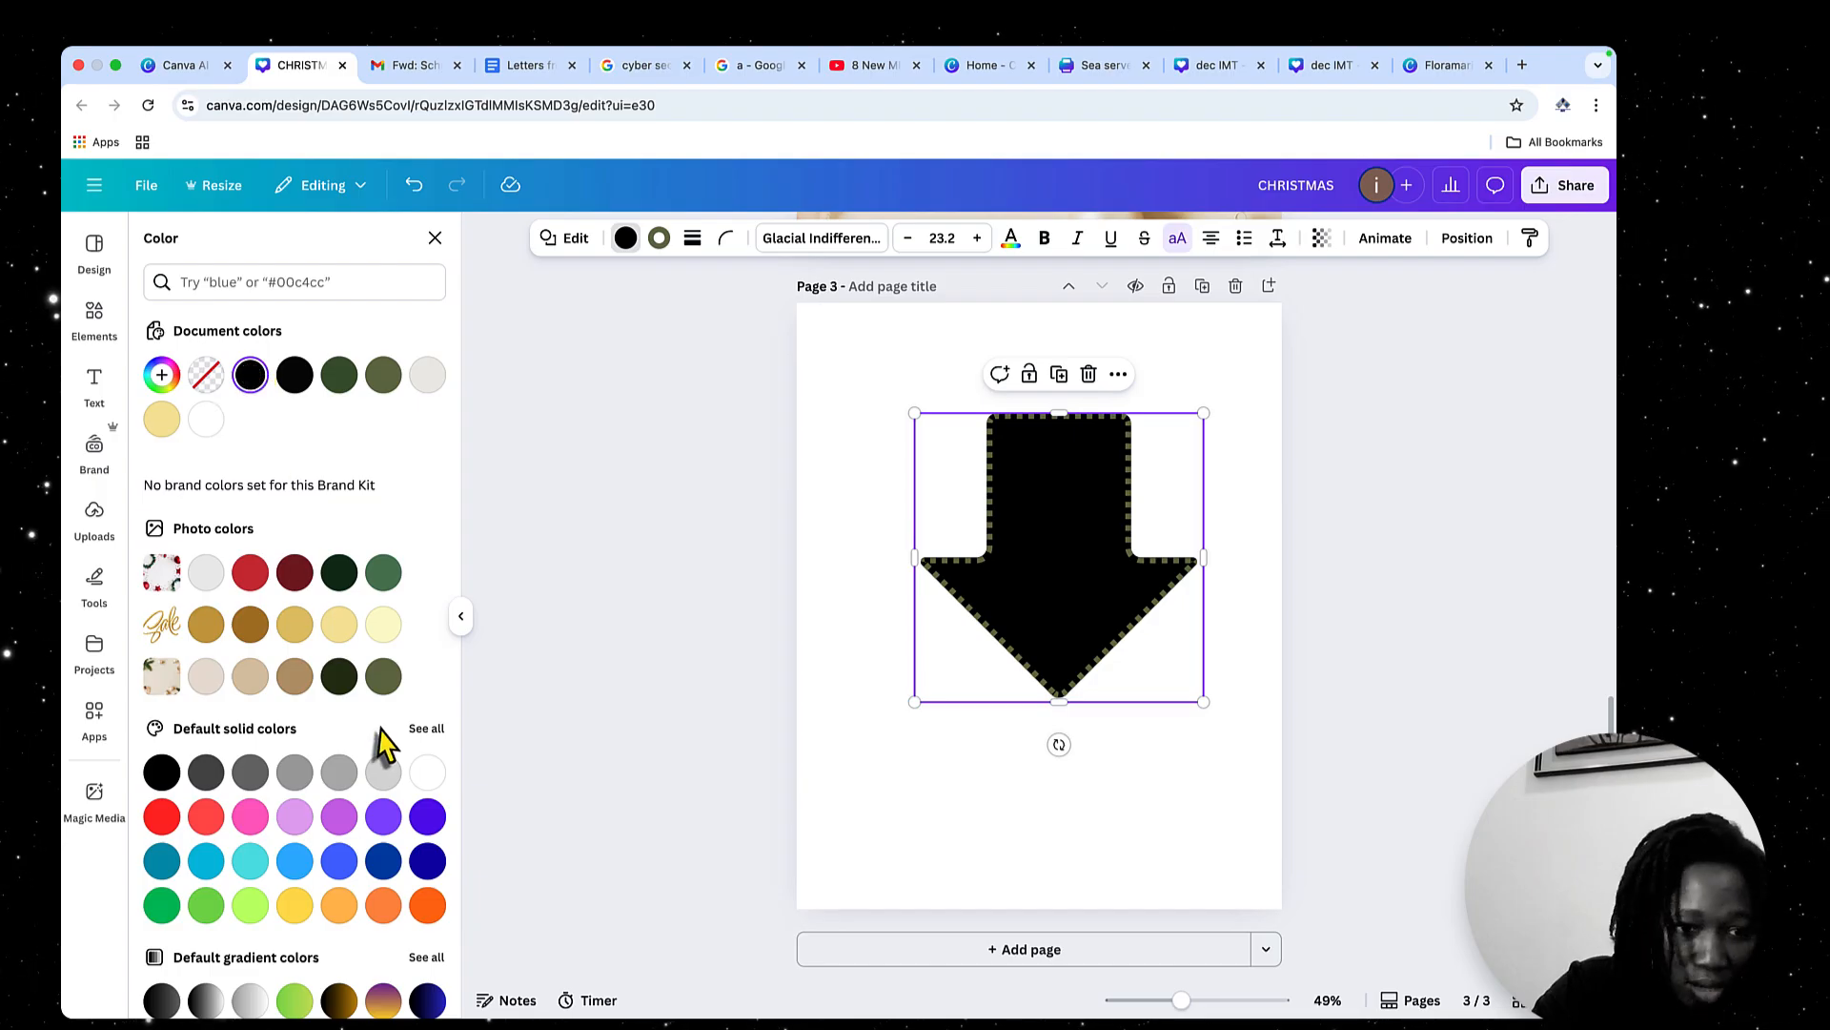
left_click(428, 818)
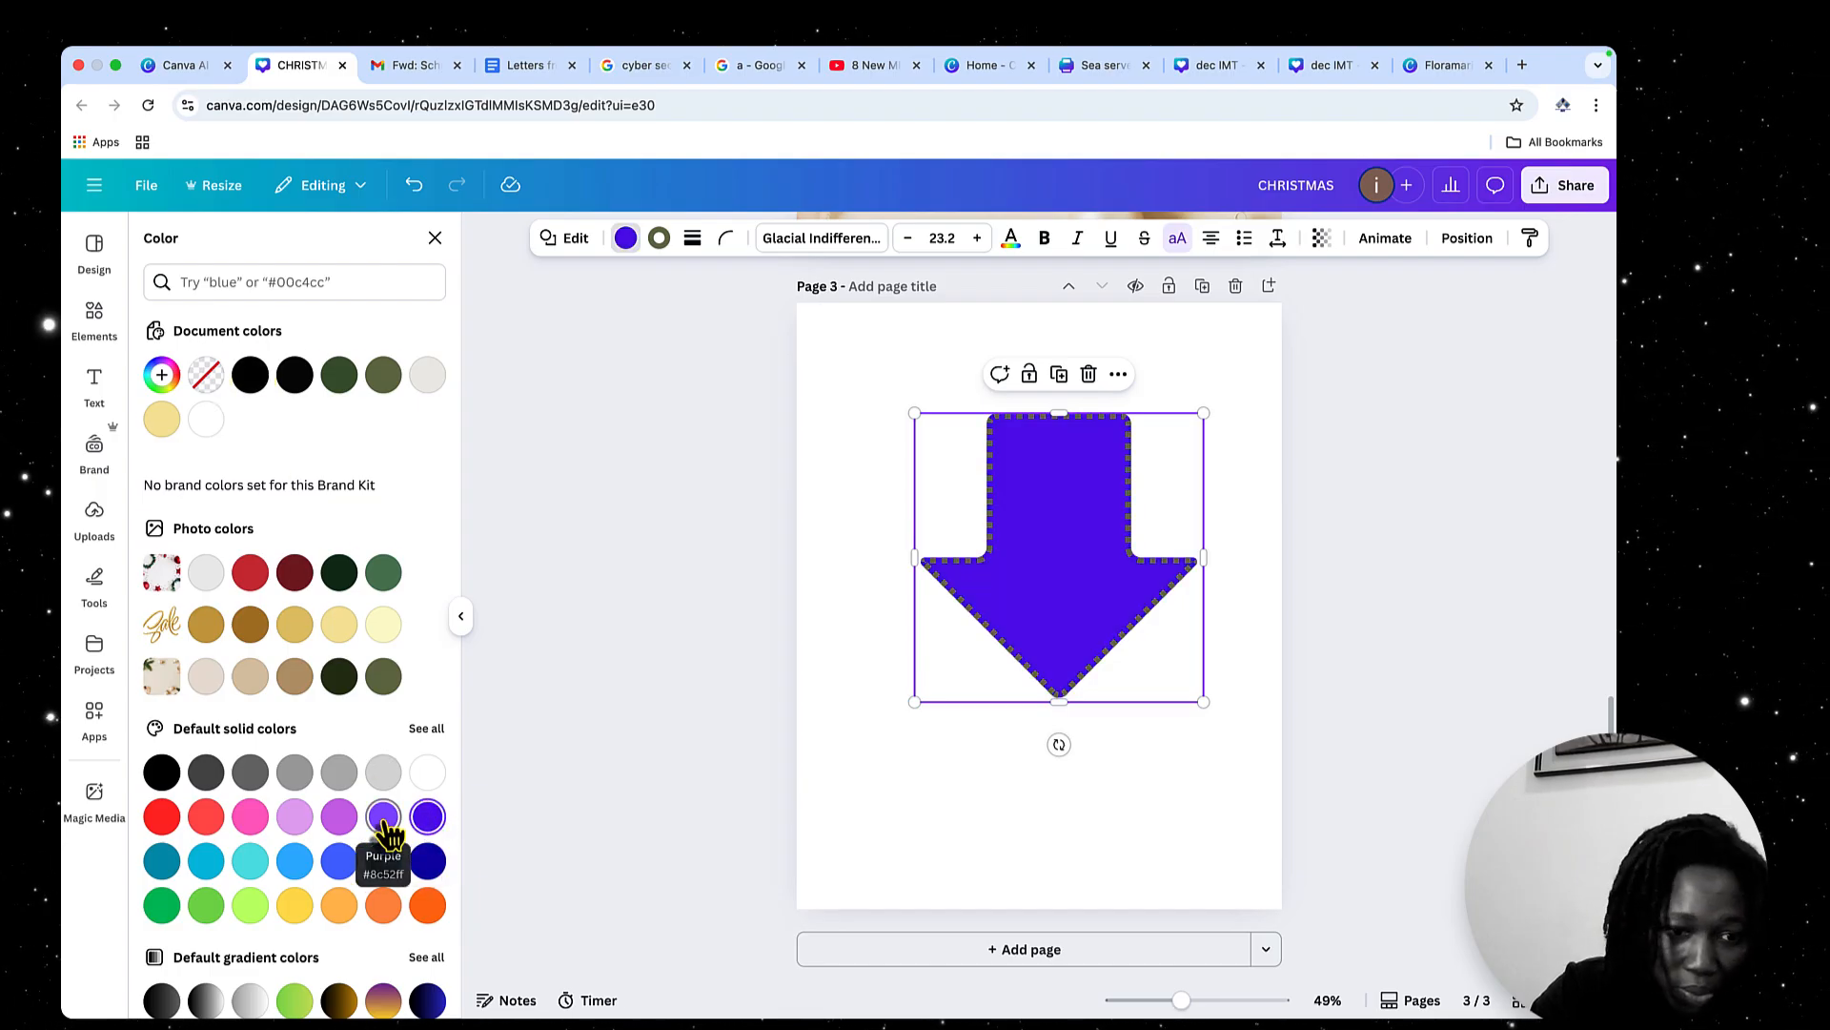
scroll(386, 832, "down", 2)
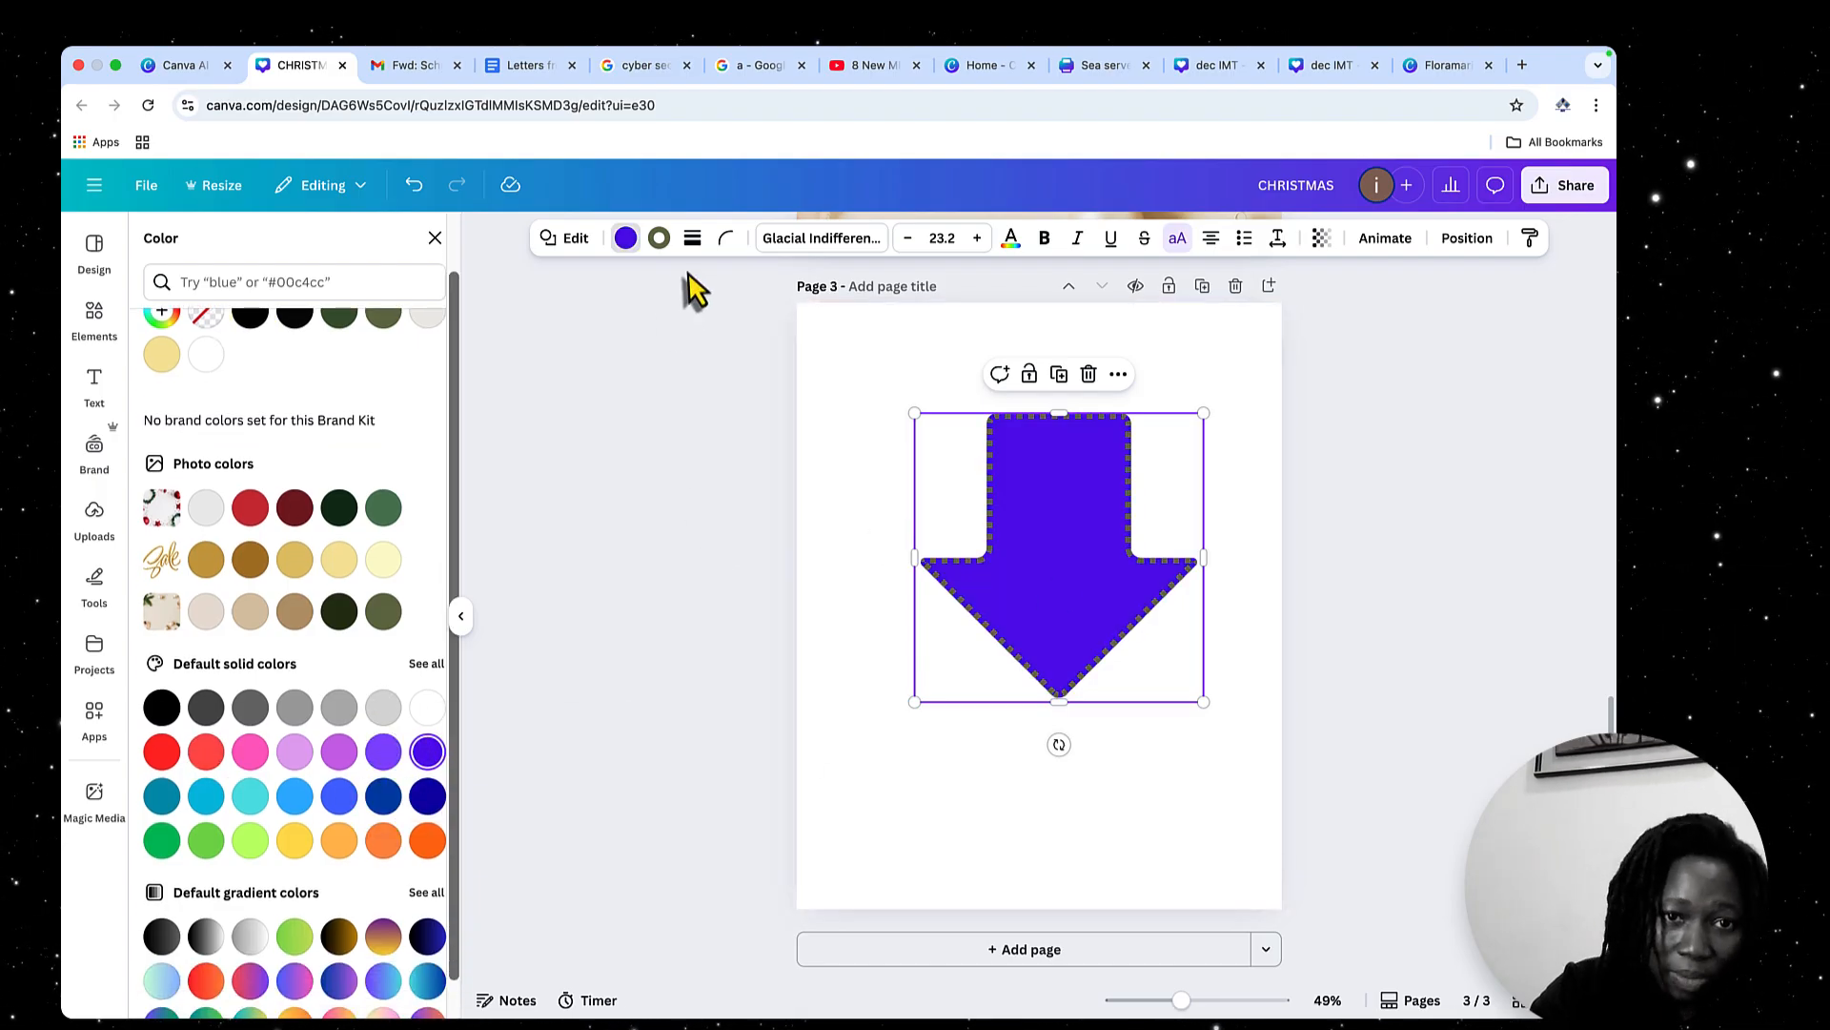
Make the arrow's border white with stroke weight 52, and switch it from dots to the long-dash style
left_click(665, 244)
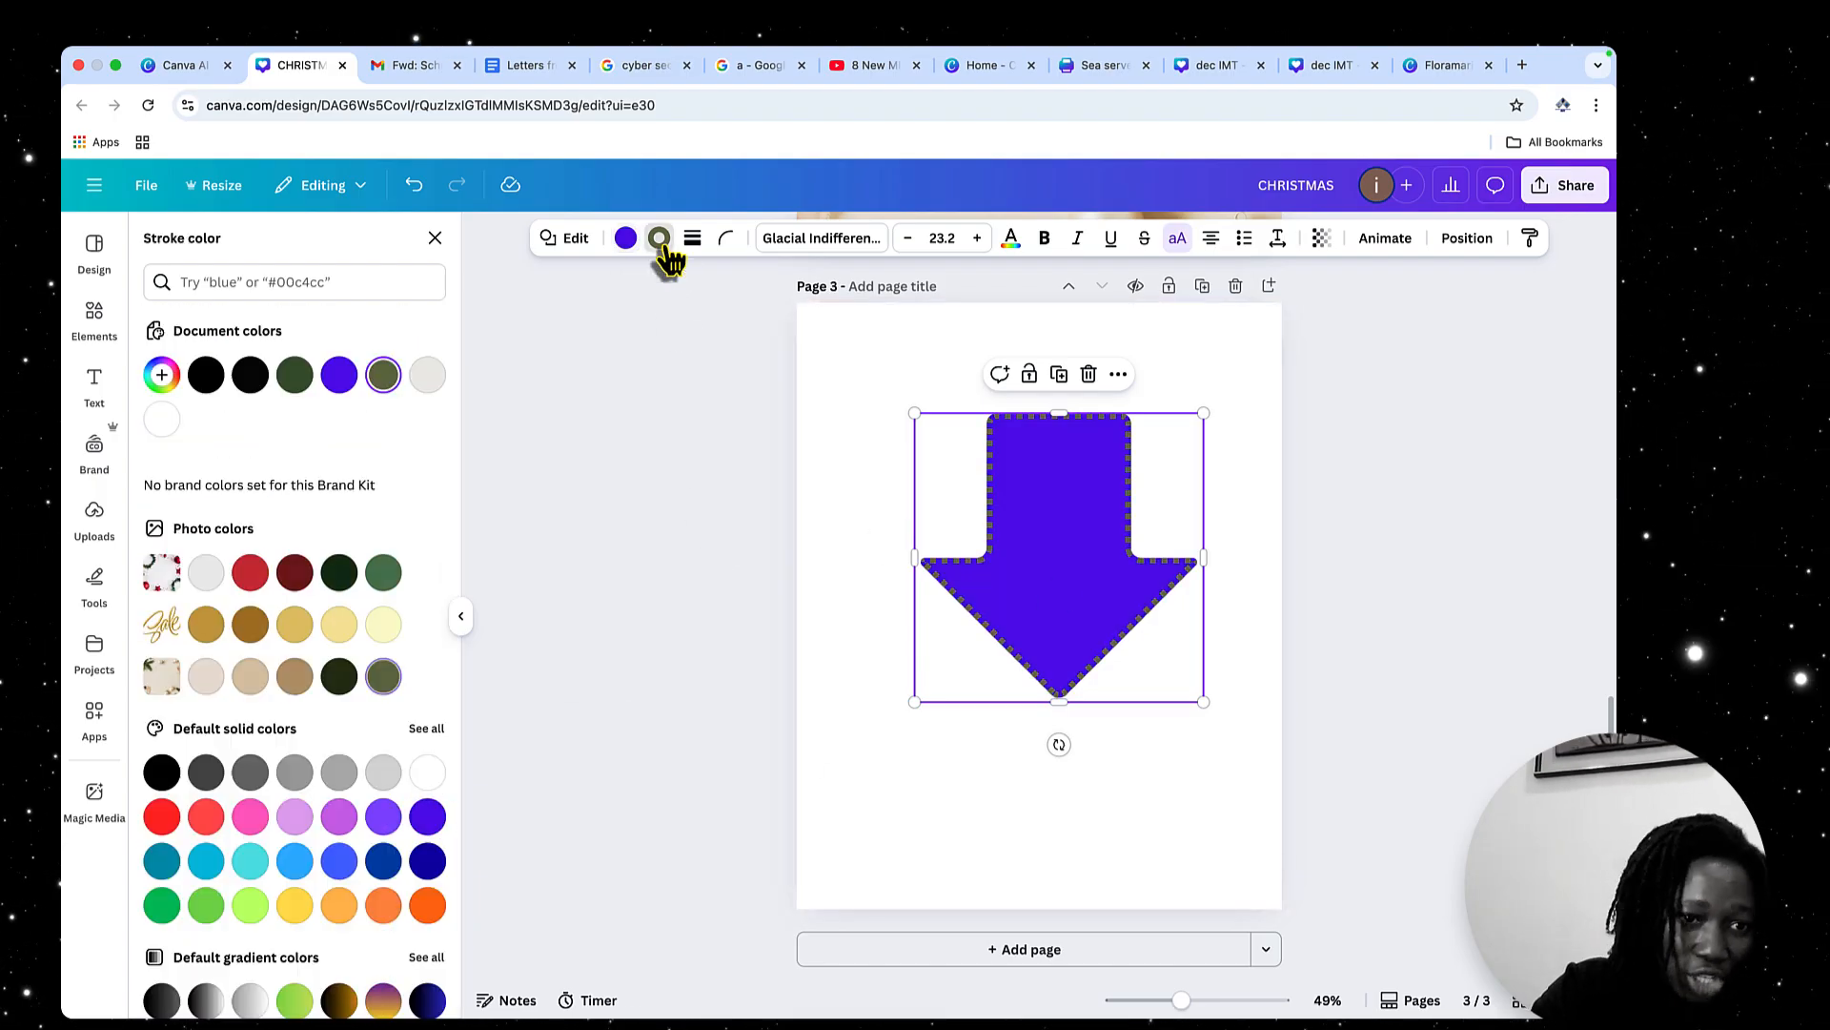
left_click(162, 422)
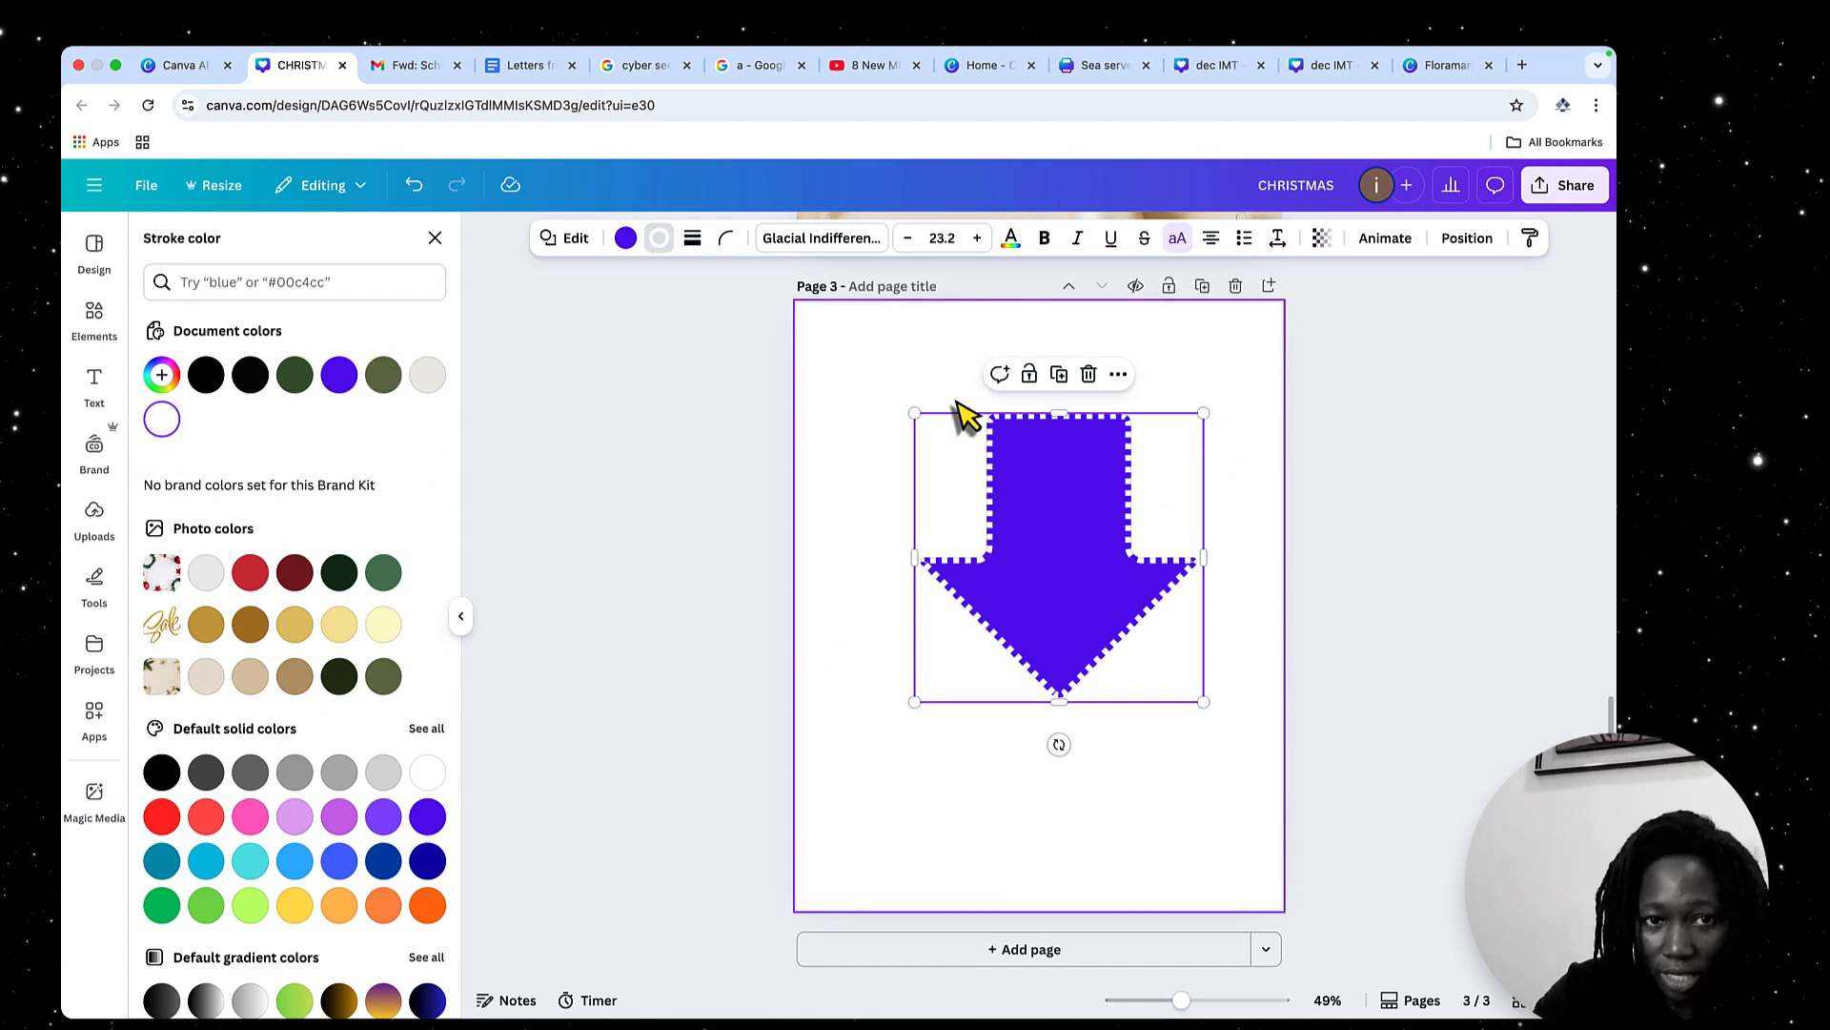
left_click(694, 241)
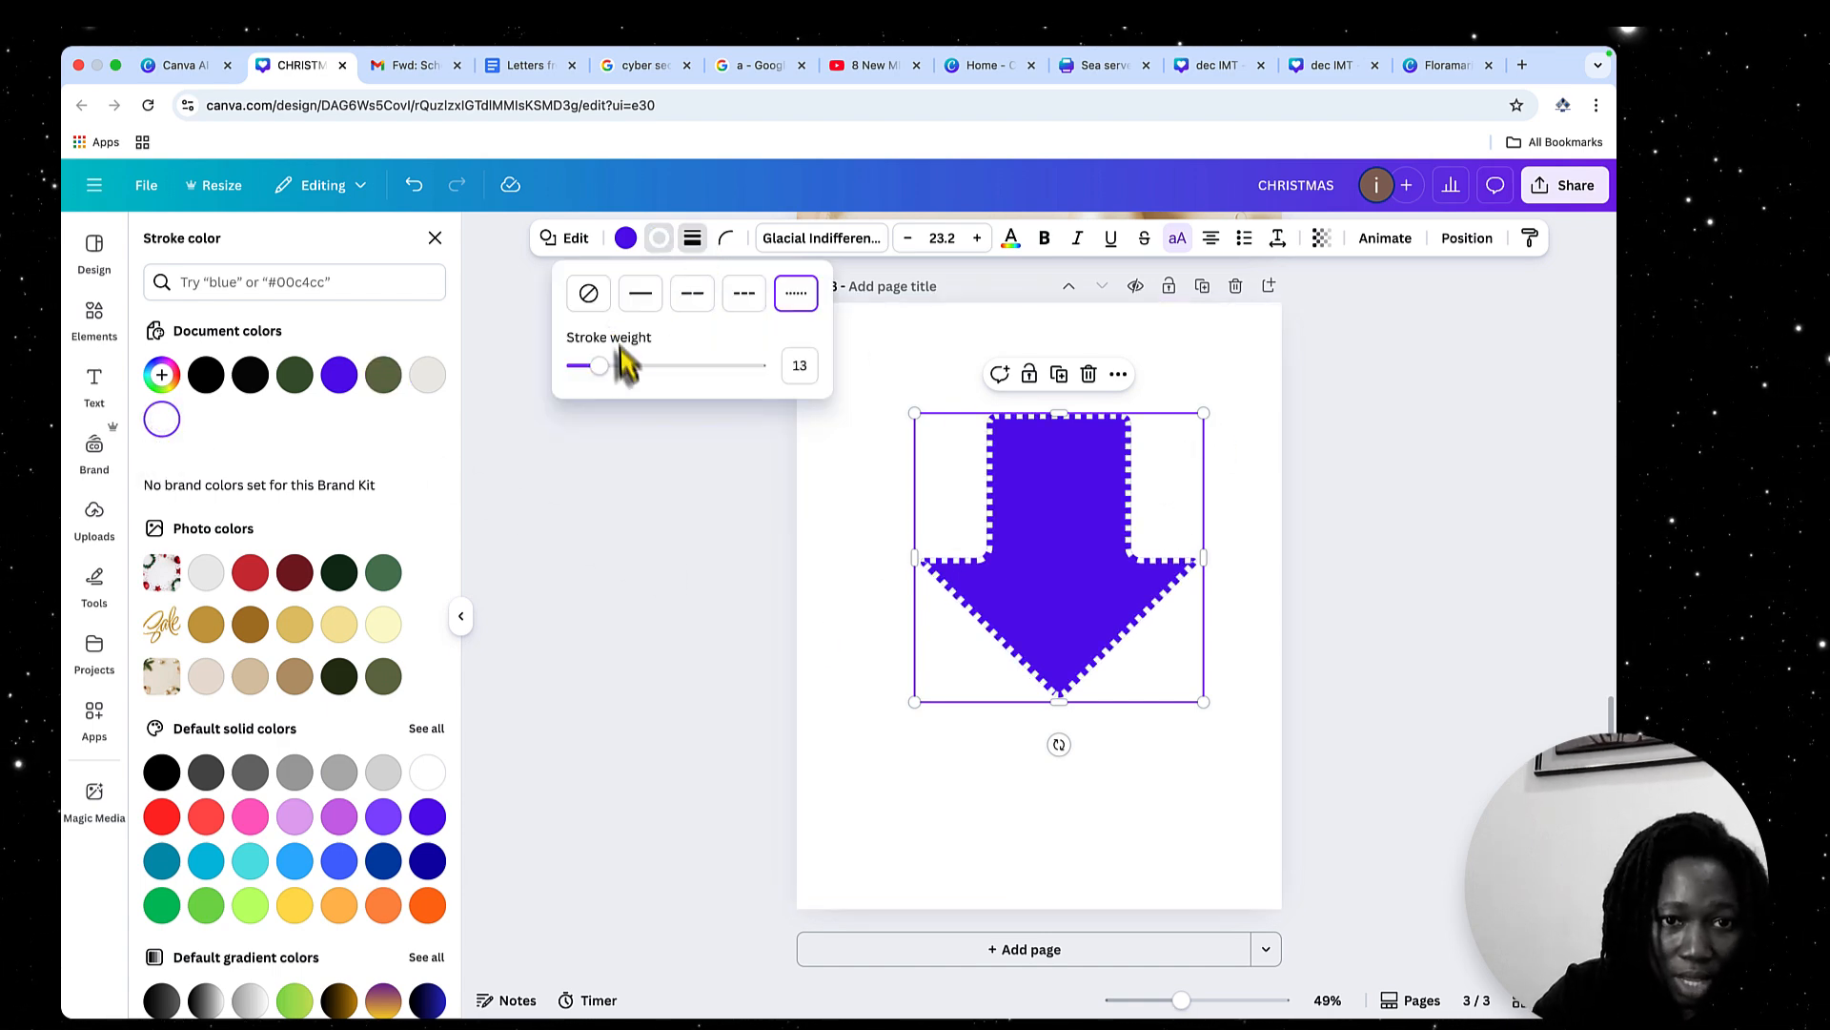
mouse_move(610, 363)
left_mouse_down()
mouse_move(583, 374)
mouse_move(794, 363)
mouse_move(649, 376)
mouse_move(685, 374)
left_mouse_up()
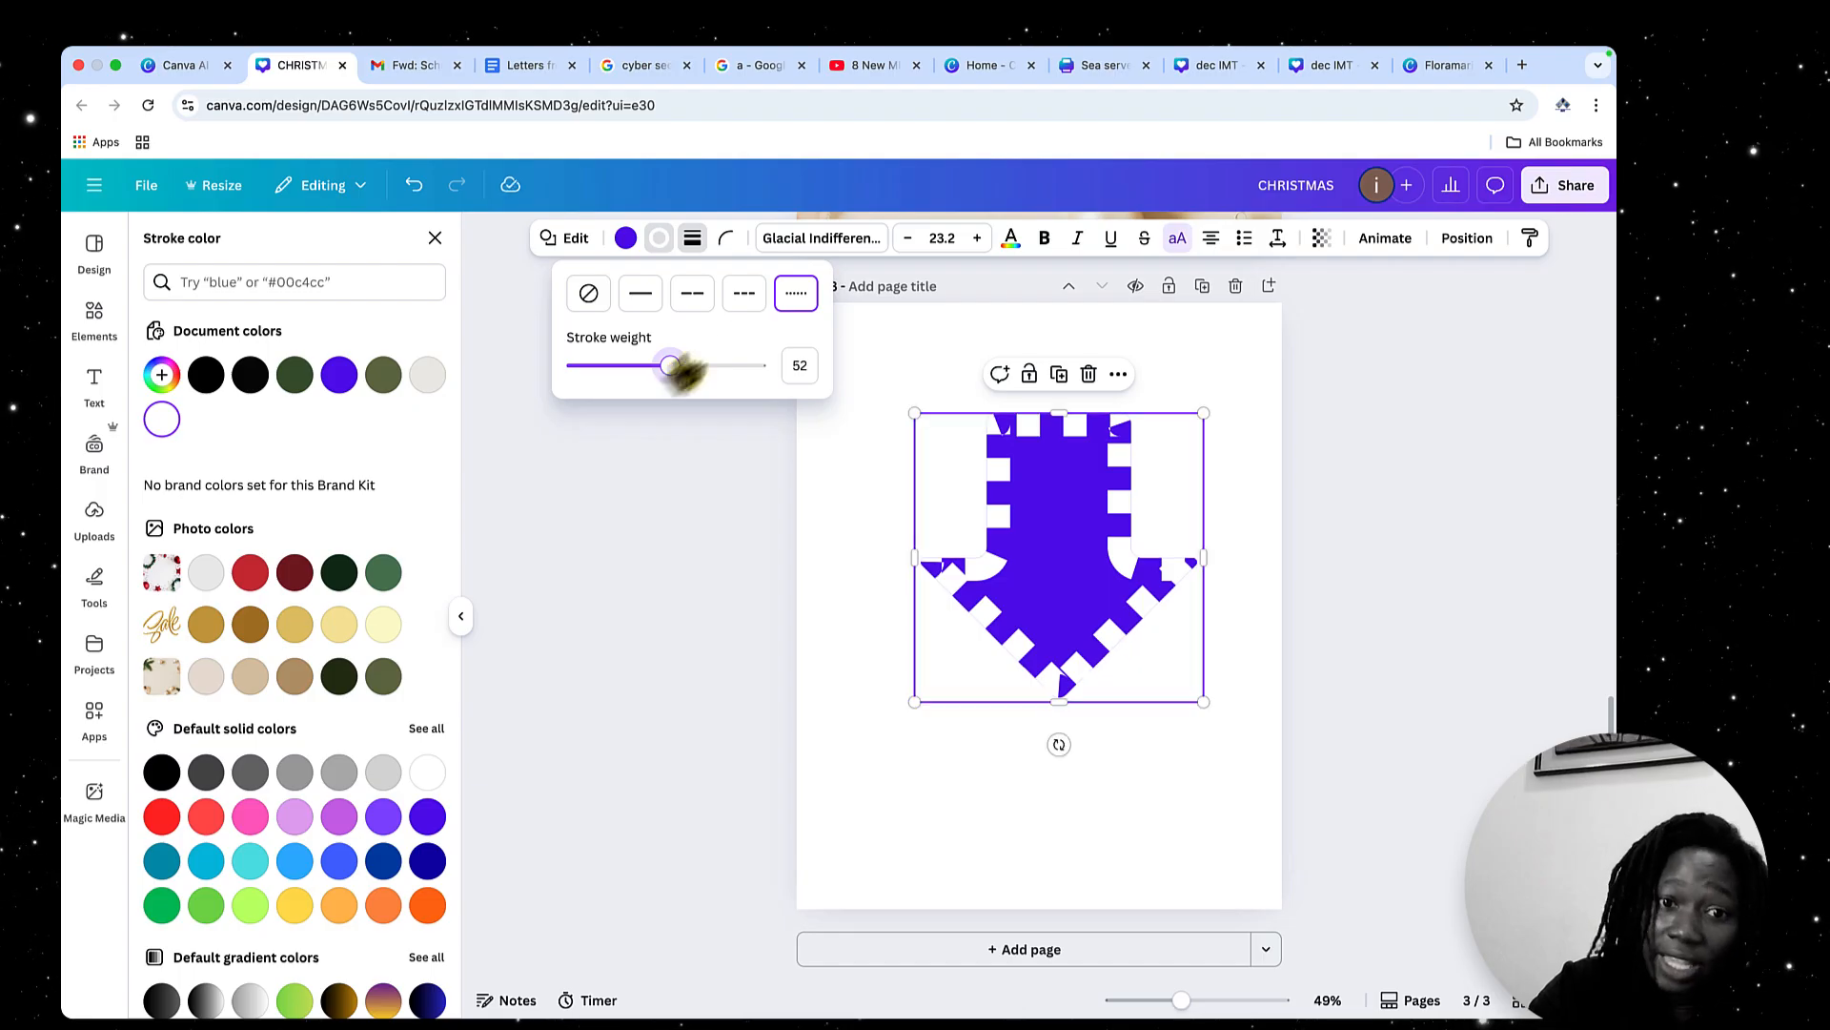
left_click(758, 300)
left_click(797, 294)
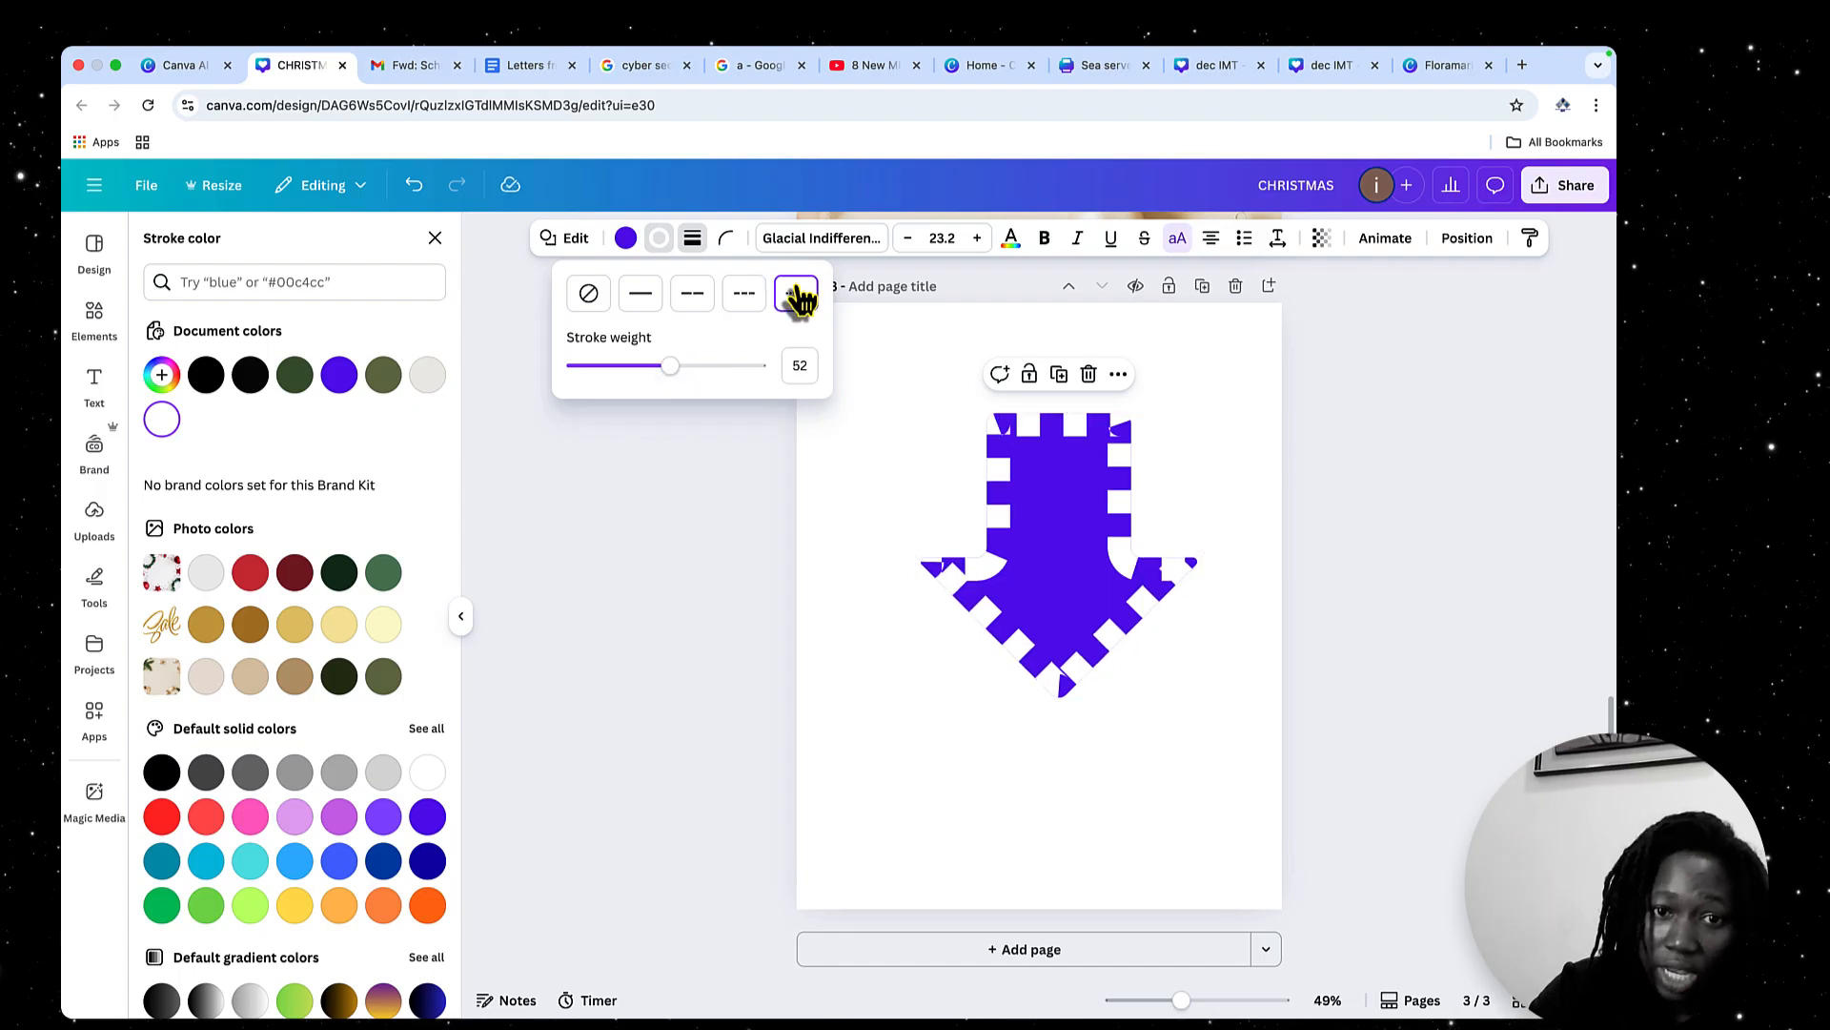
left_click(694, 301)
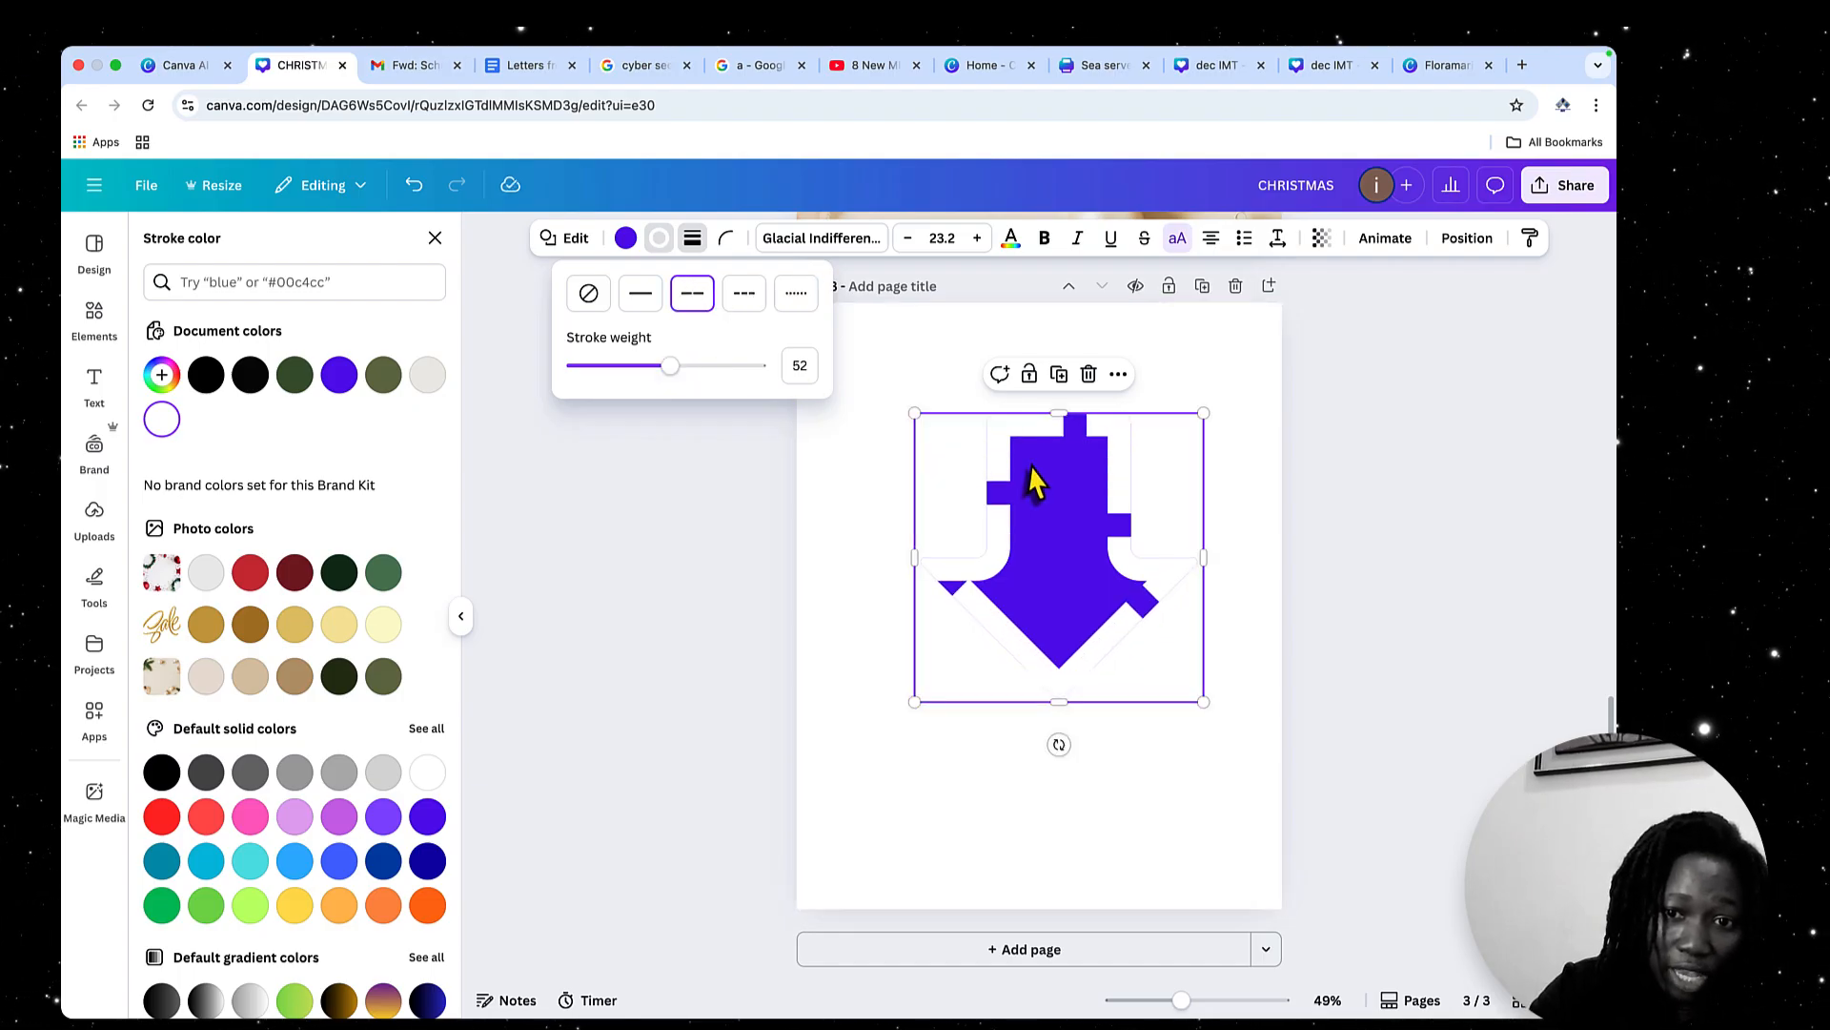
Enlarge the arrow slightly and reposition it in the upper half of page 3, then leave the stroke colour options
left_click_drag(1058, 515, 1050, 500)
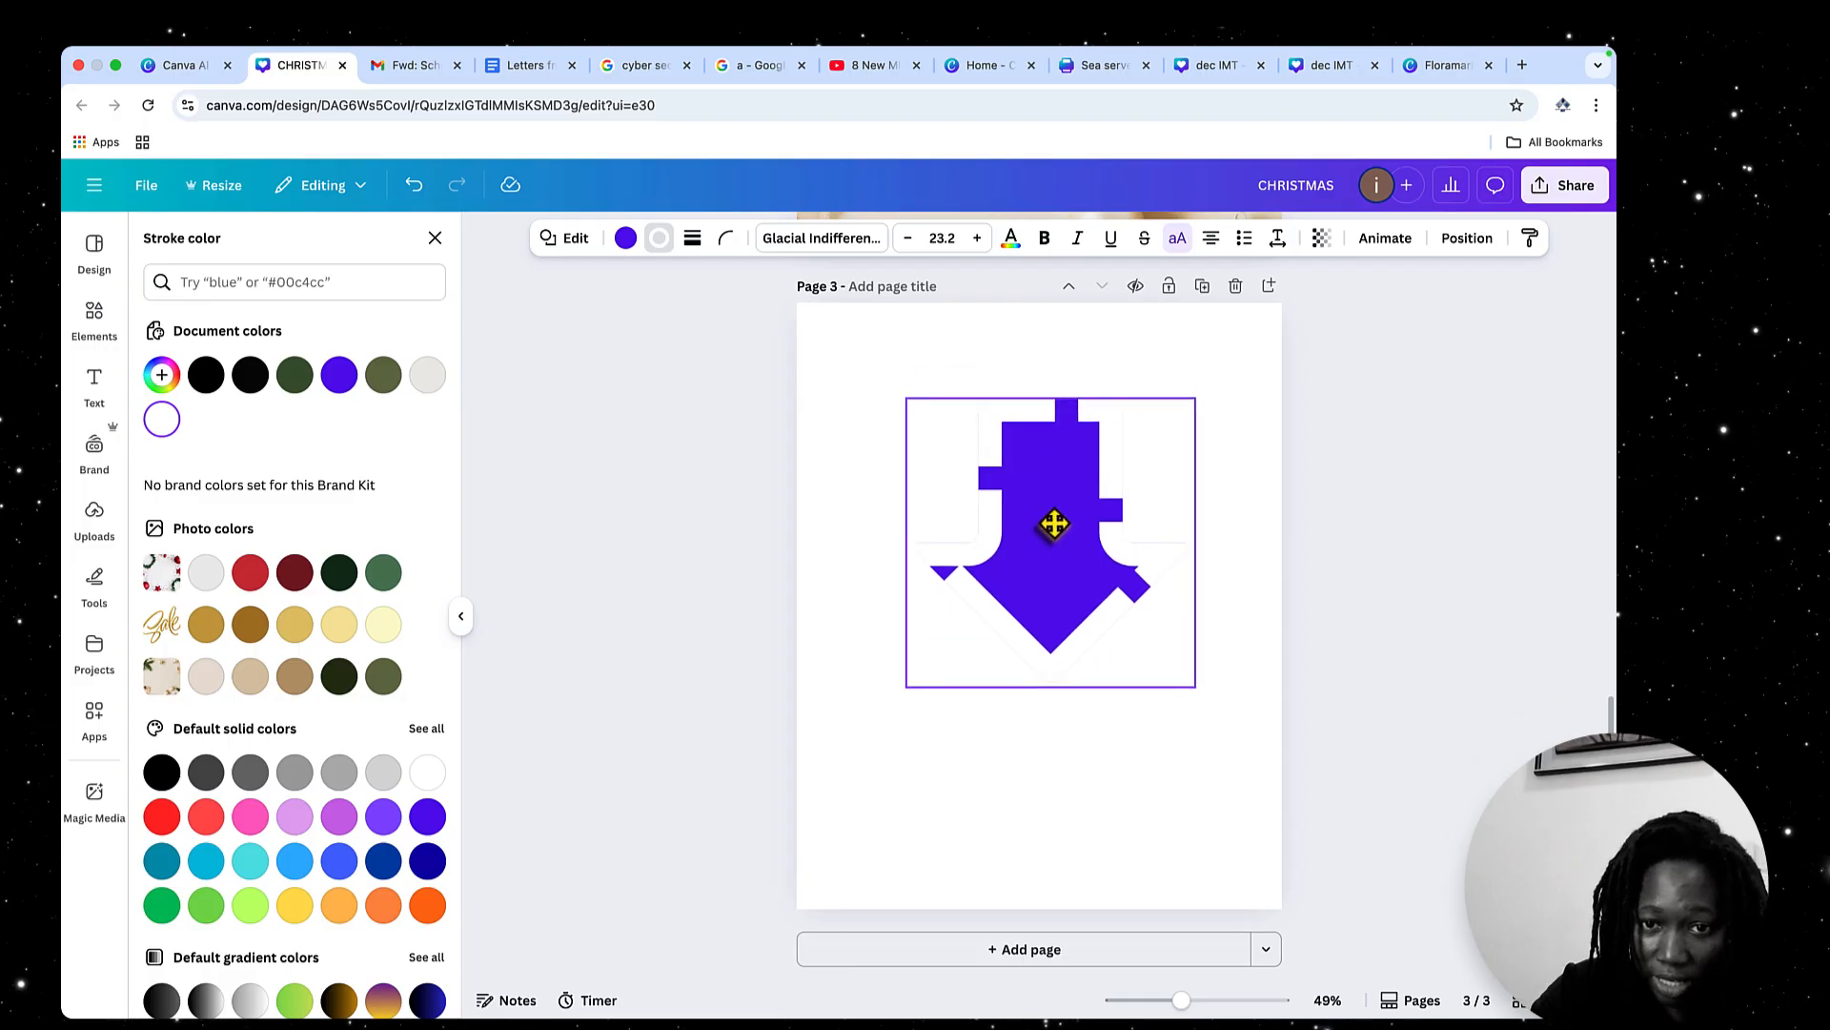
mouse_move(1198, 401)
left_mouse_down()
mouse_move(1109, 463)
mouse_move(1358, 282)
mouse_move(1207, 389)
left_mouse_up()
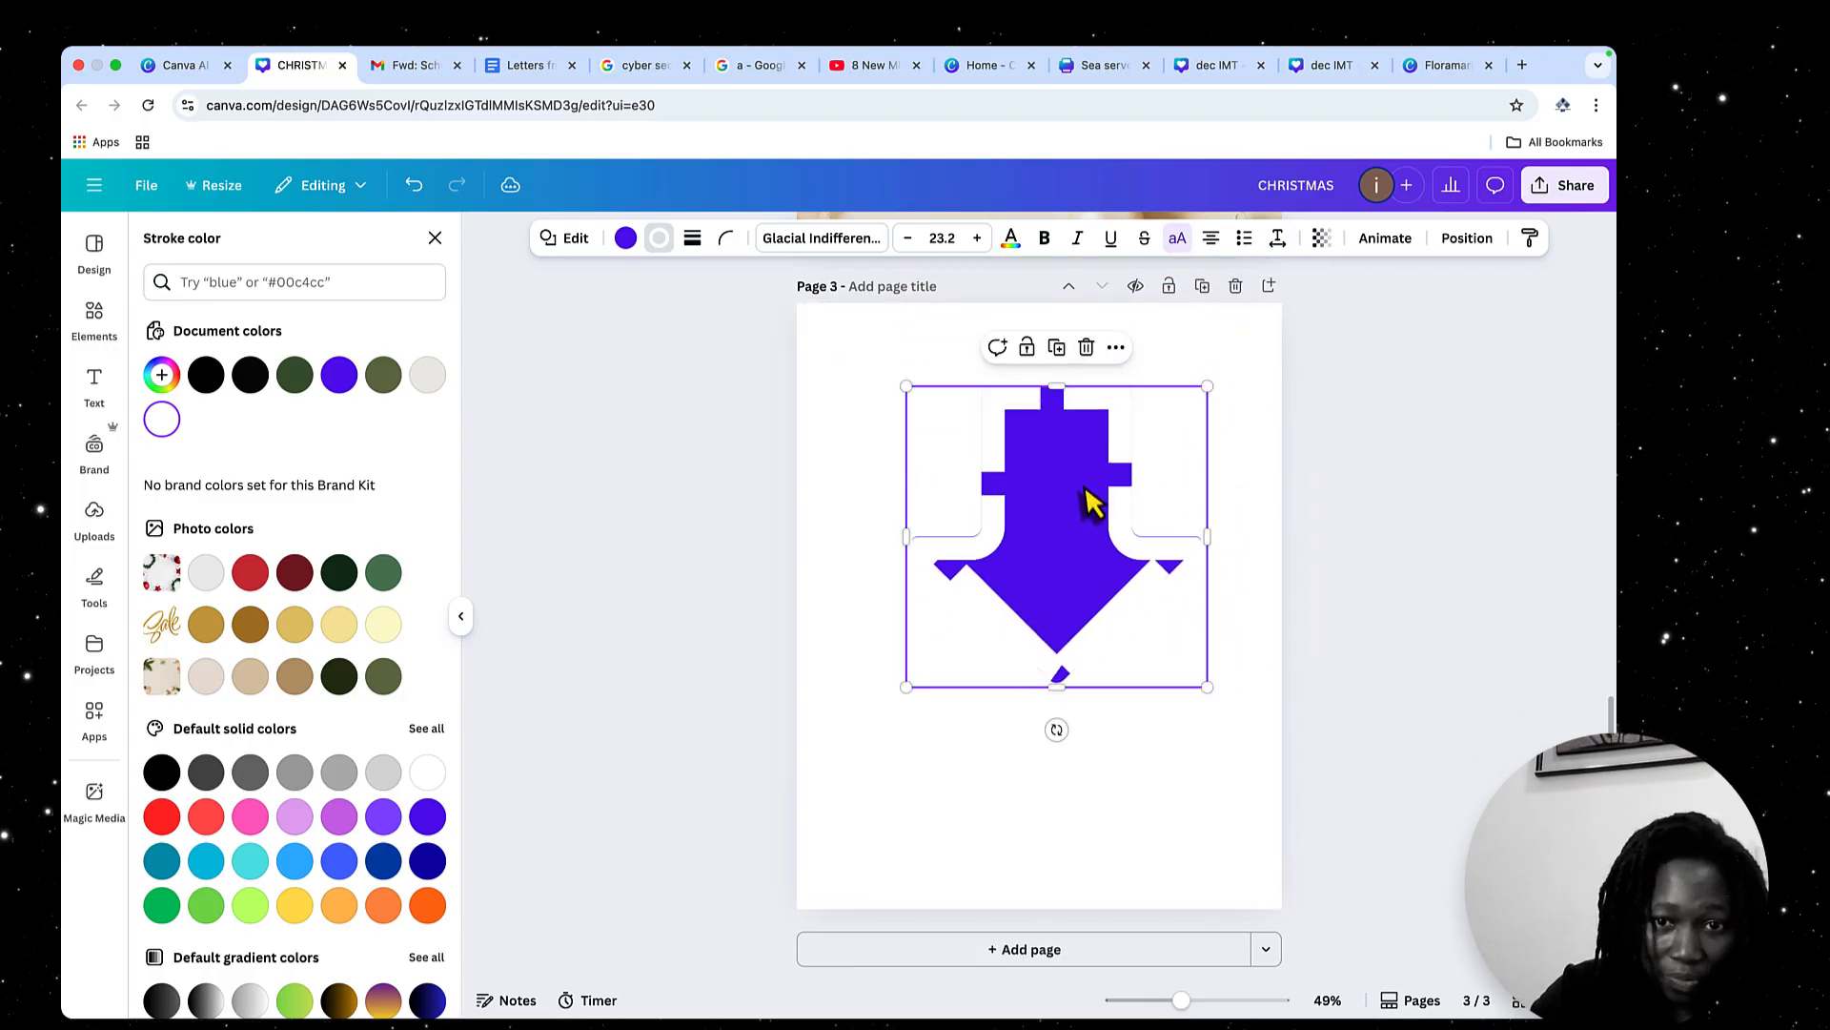
left_click_drag(1087, 499, 1087, 533)
left_click(435, 239)
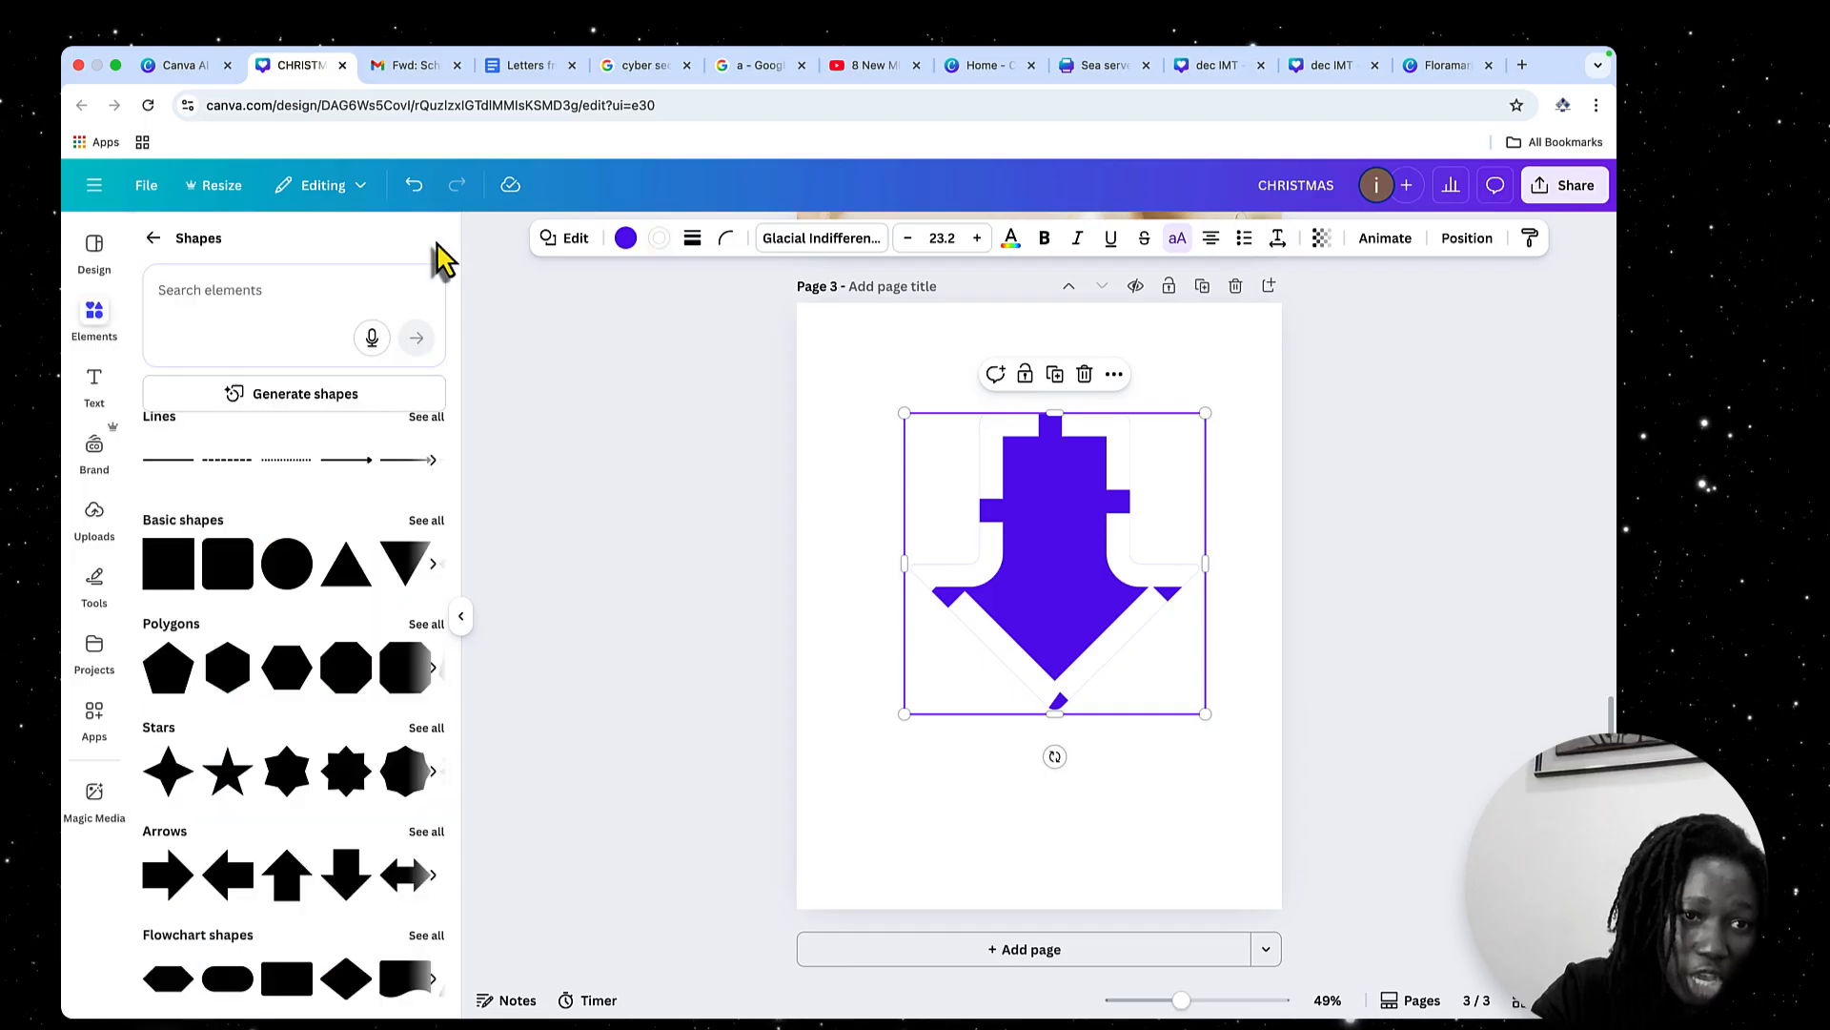
Browse the Graphics category of the elements and filter it by the colour Coral red
left_click(153, 238)
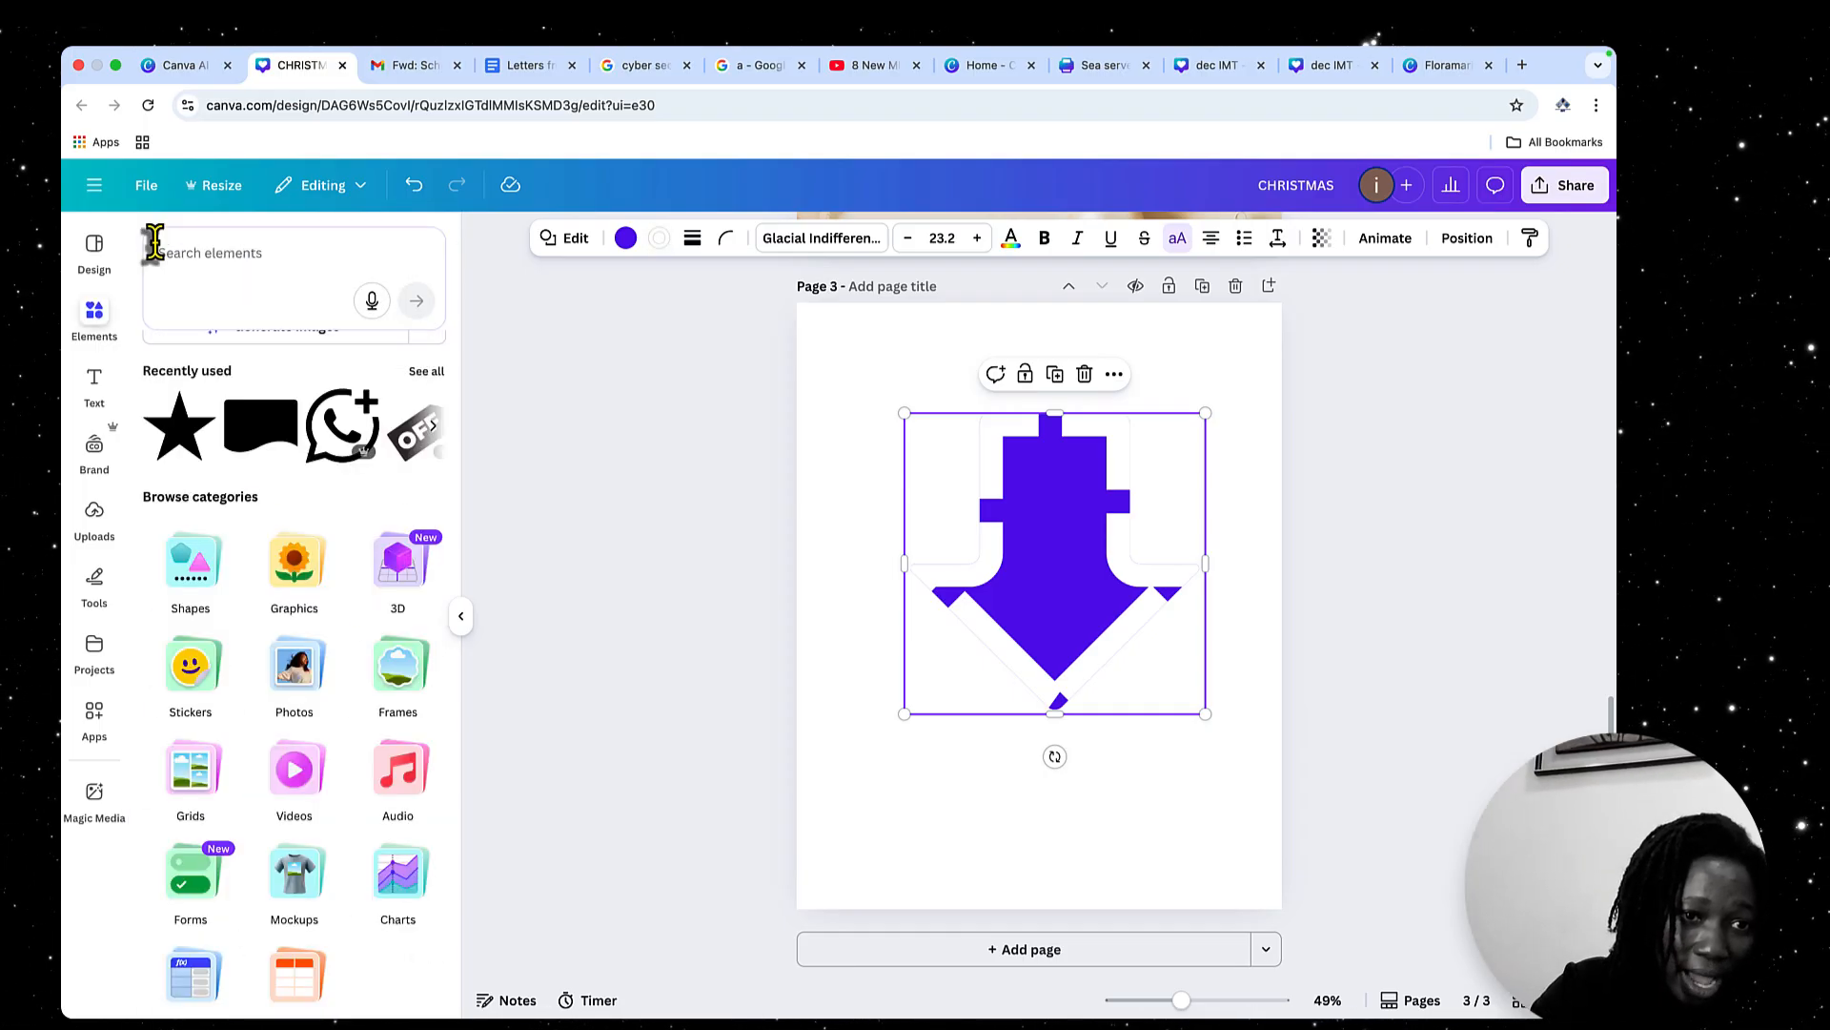
left_click(324, 551)
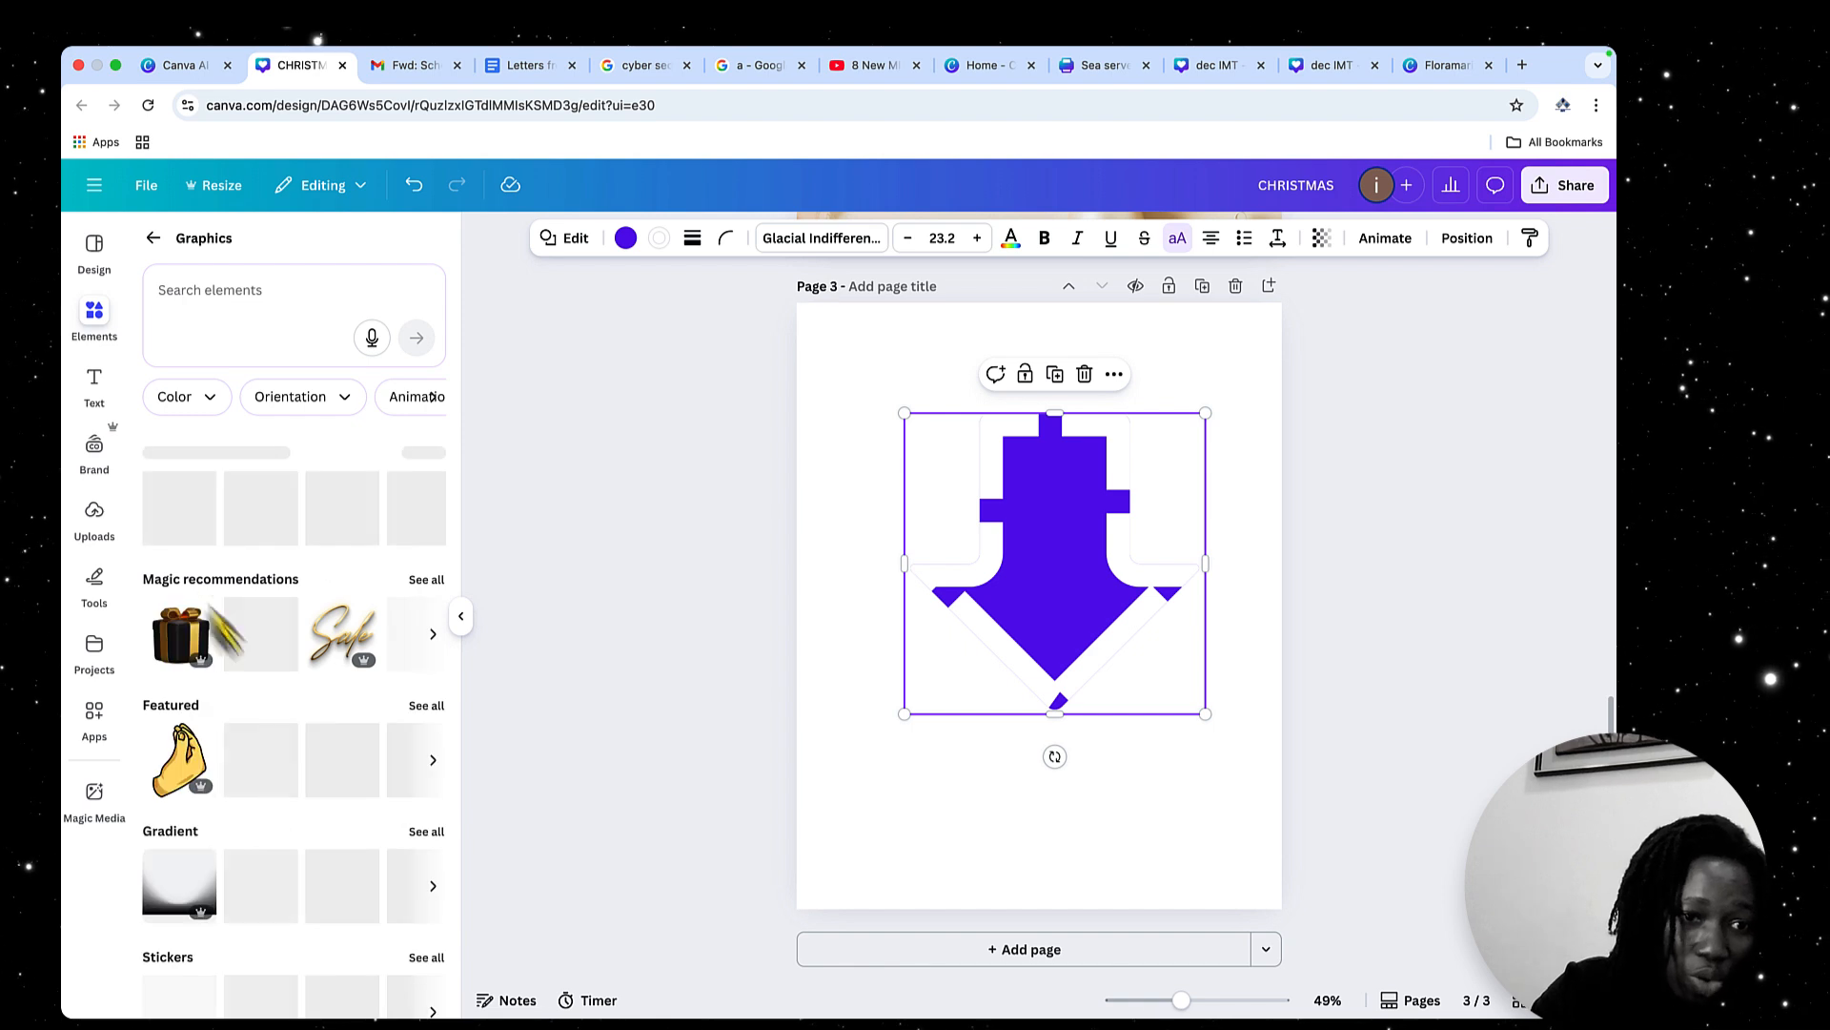
scroll(376, 822, "down", 5)
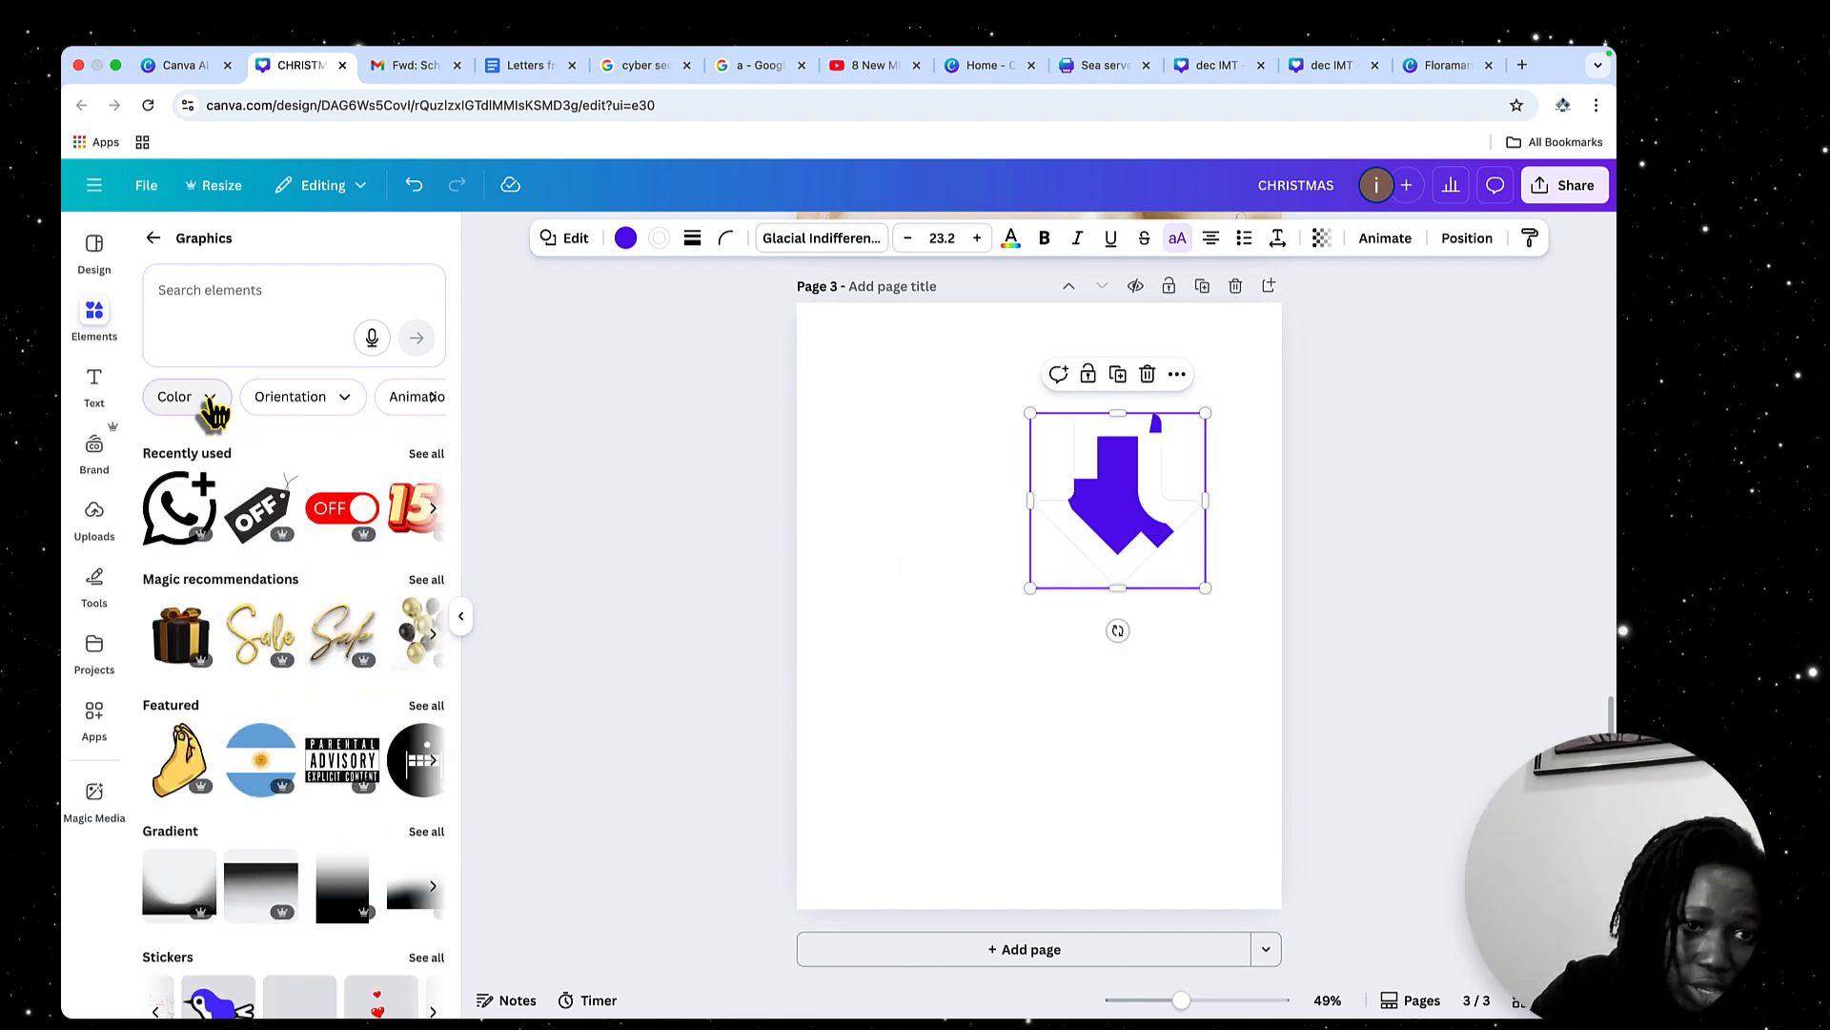
left_click(207, 403)
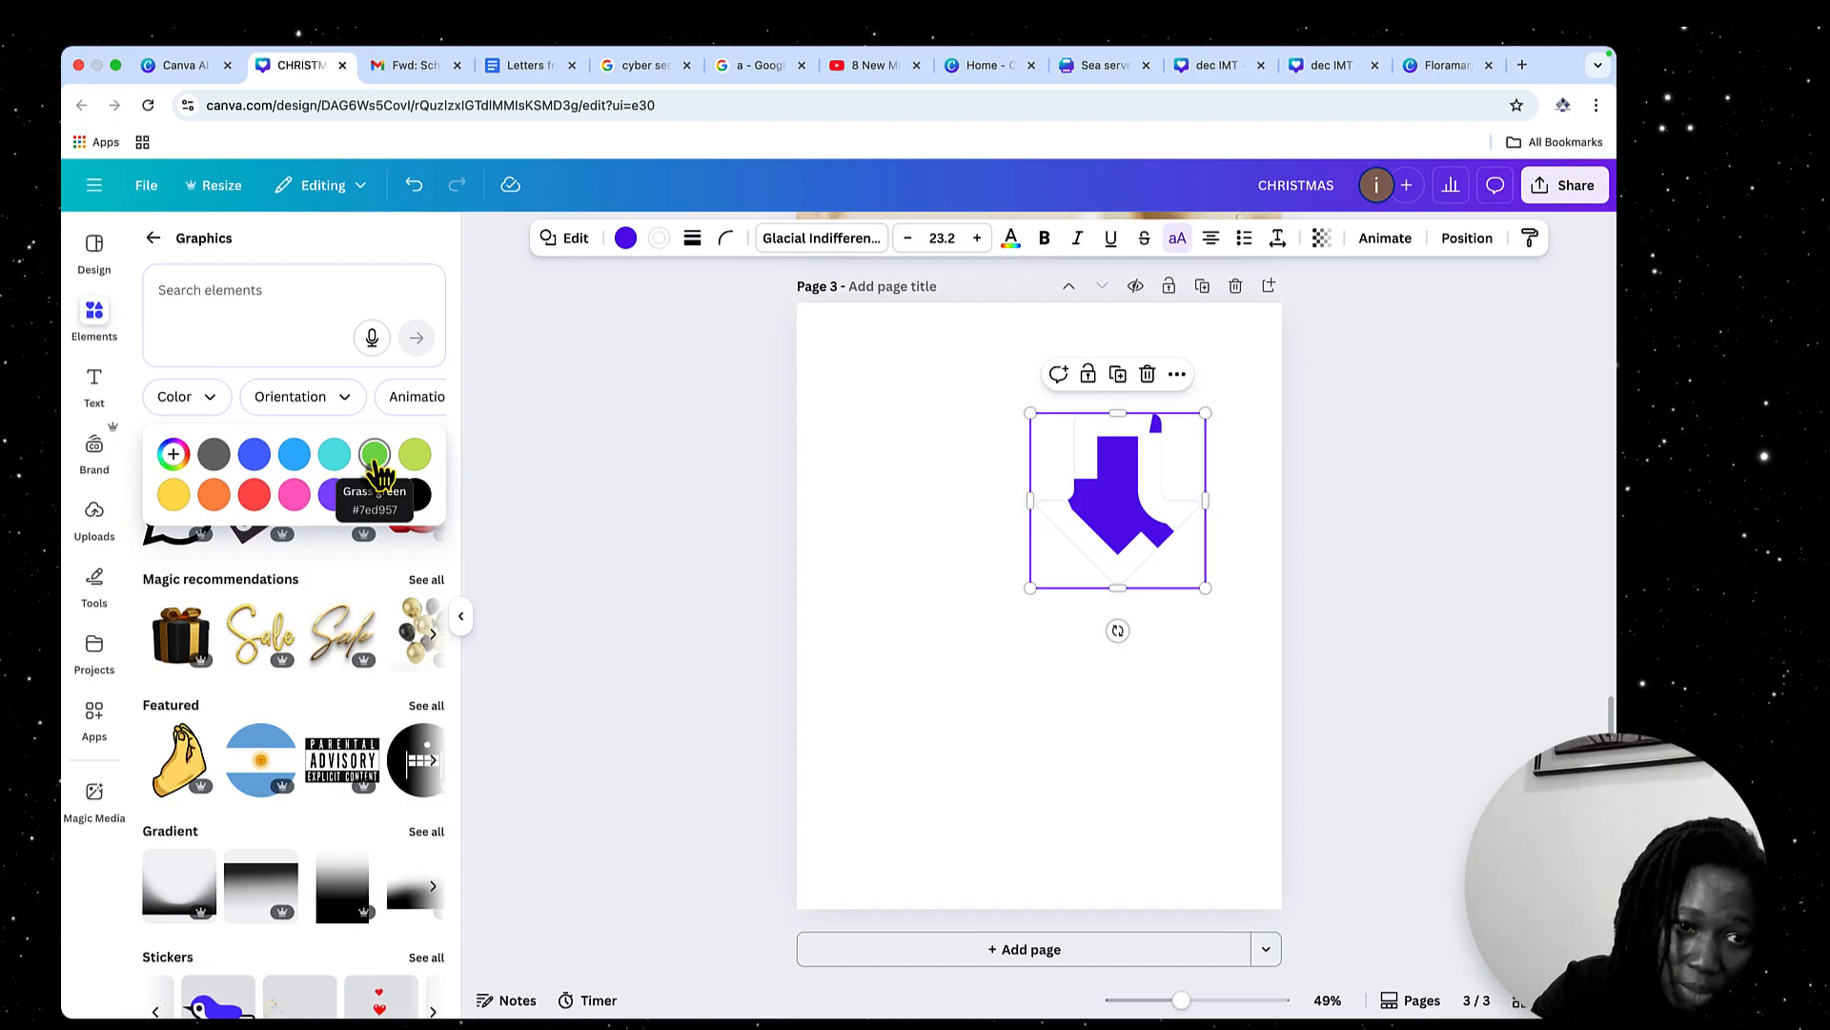
left_click(254, 494)
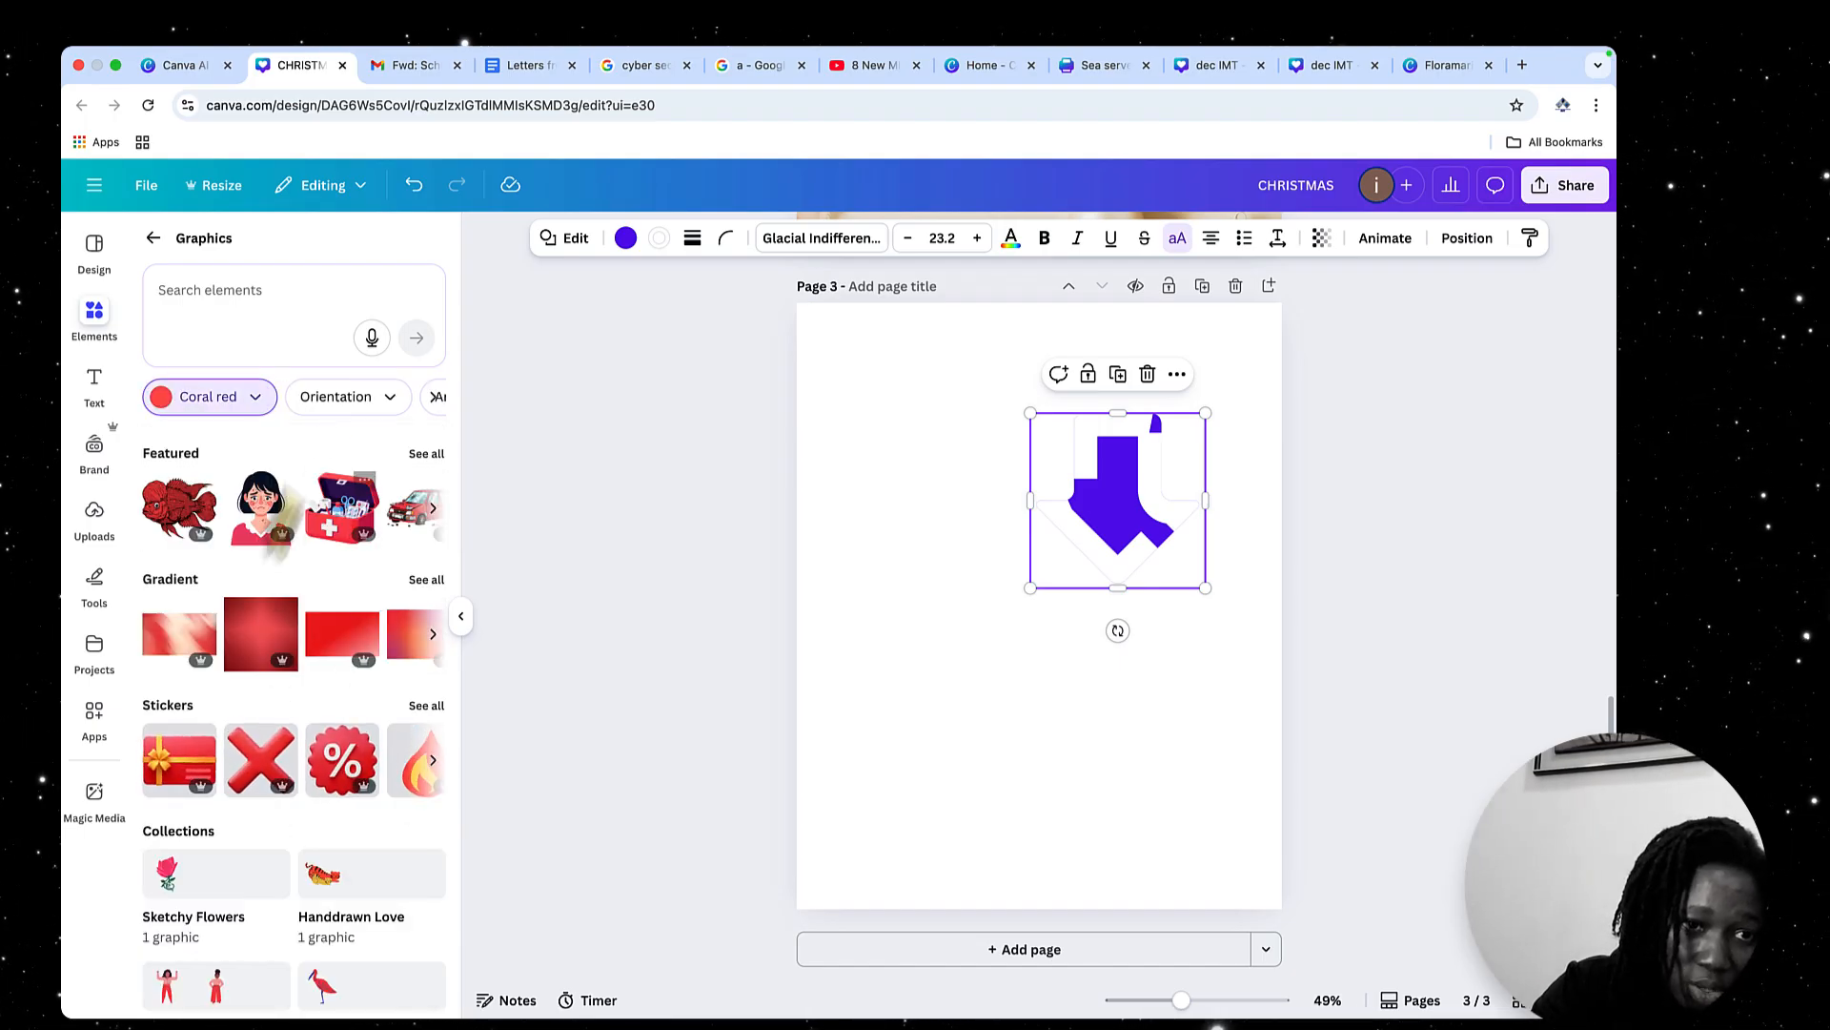
Filter the coral red graphics by Horizontal orientation after trying Square and Vertical
left_click(386, 405)
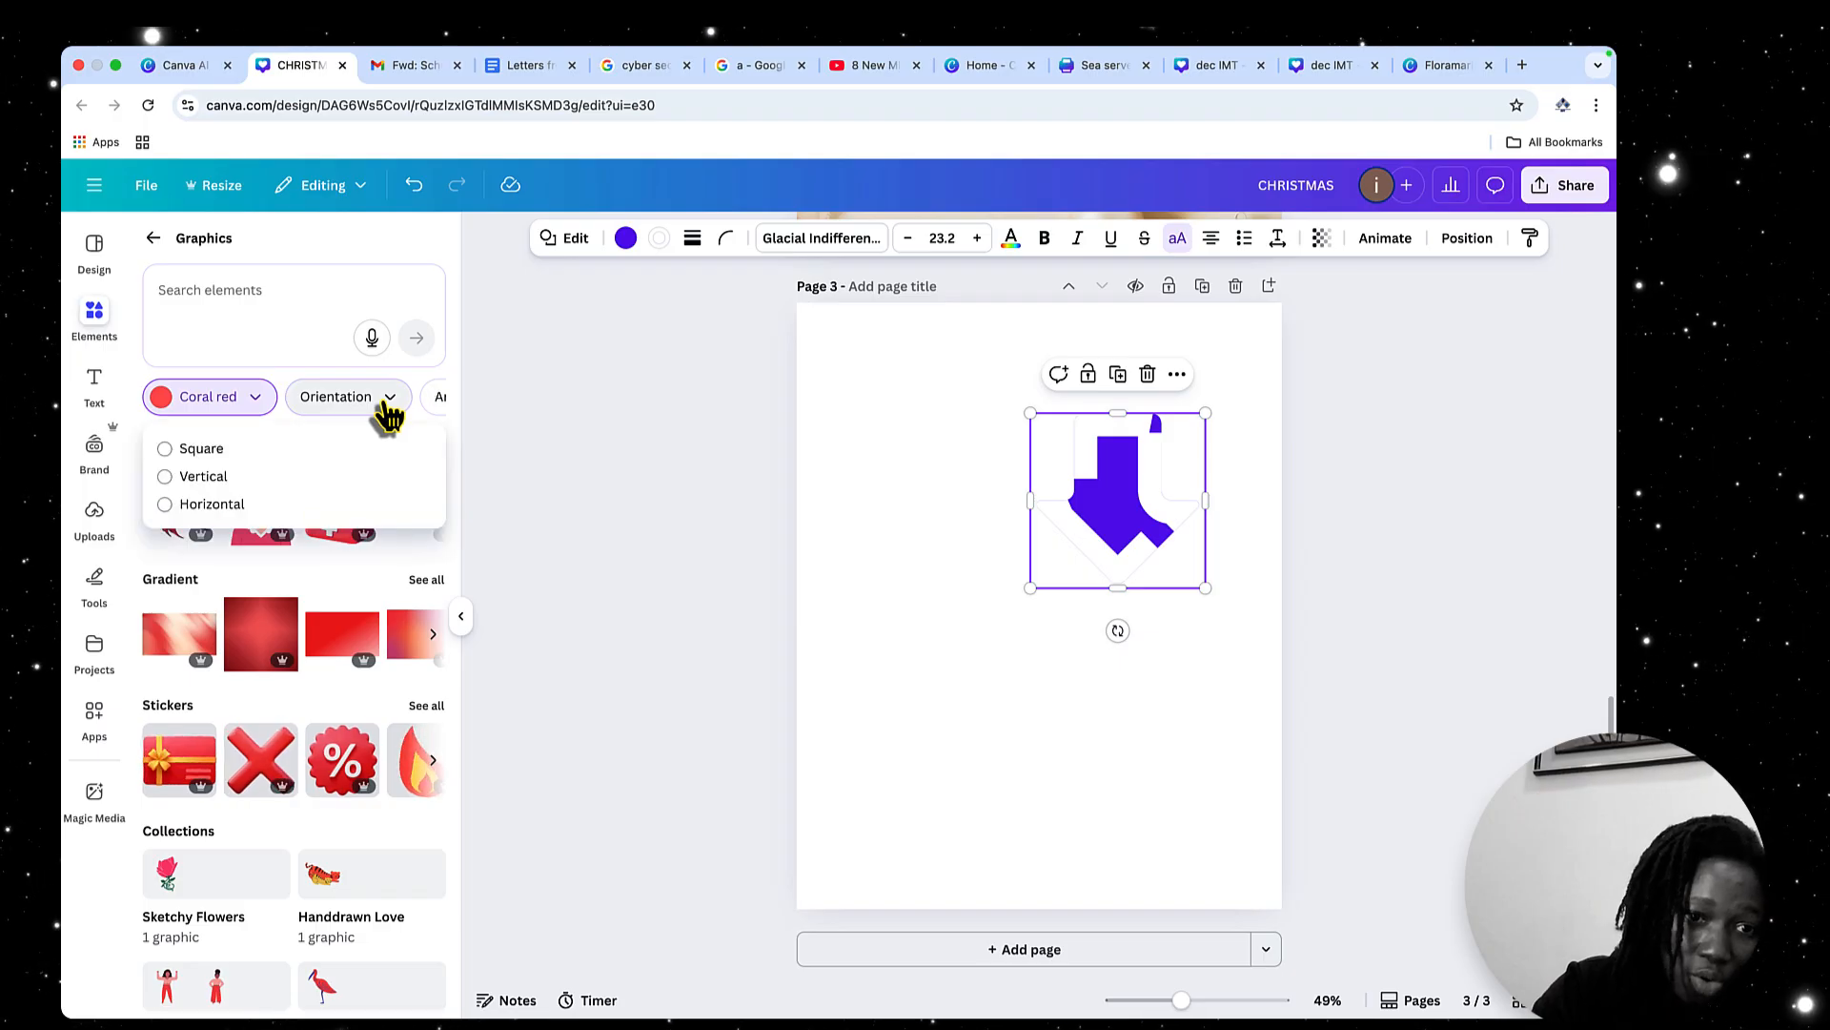
left_click(168, 454)
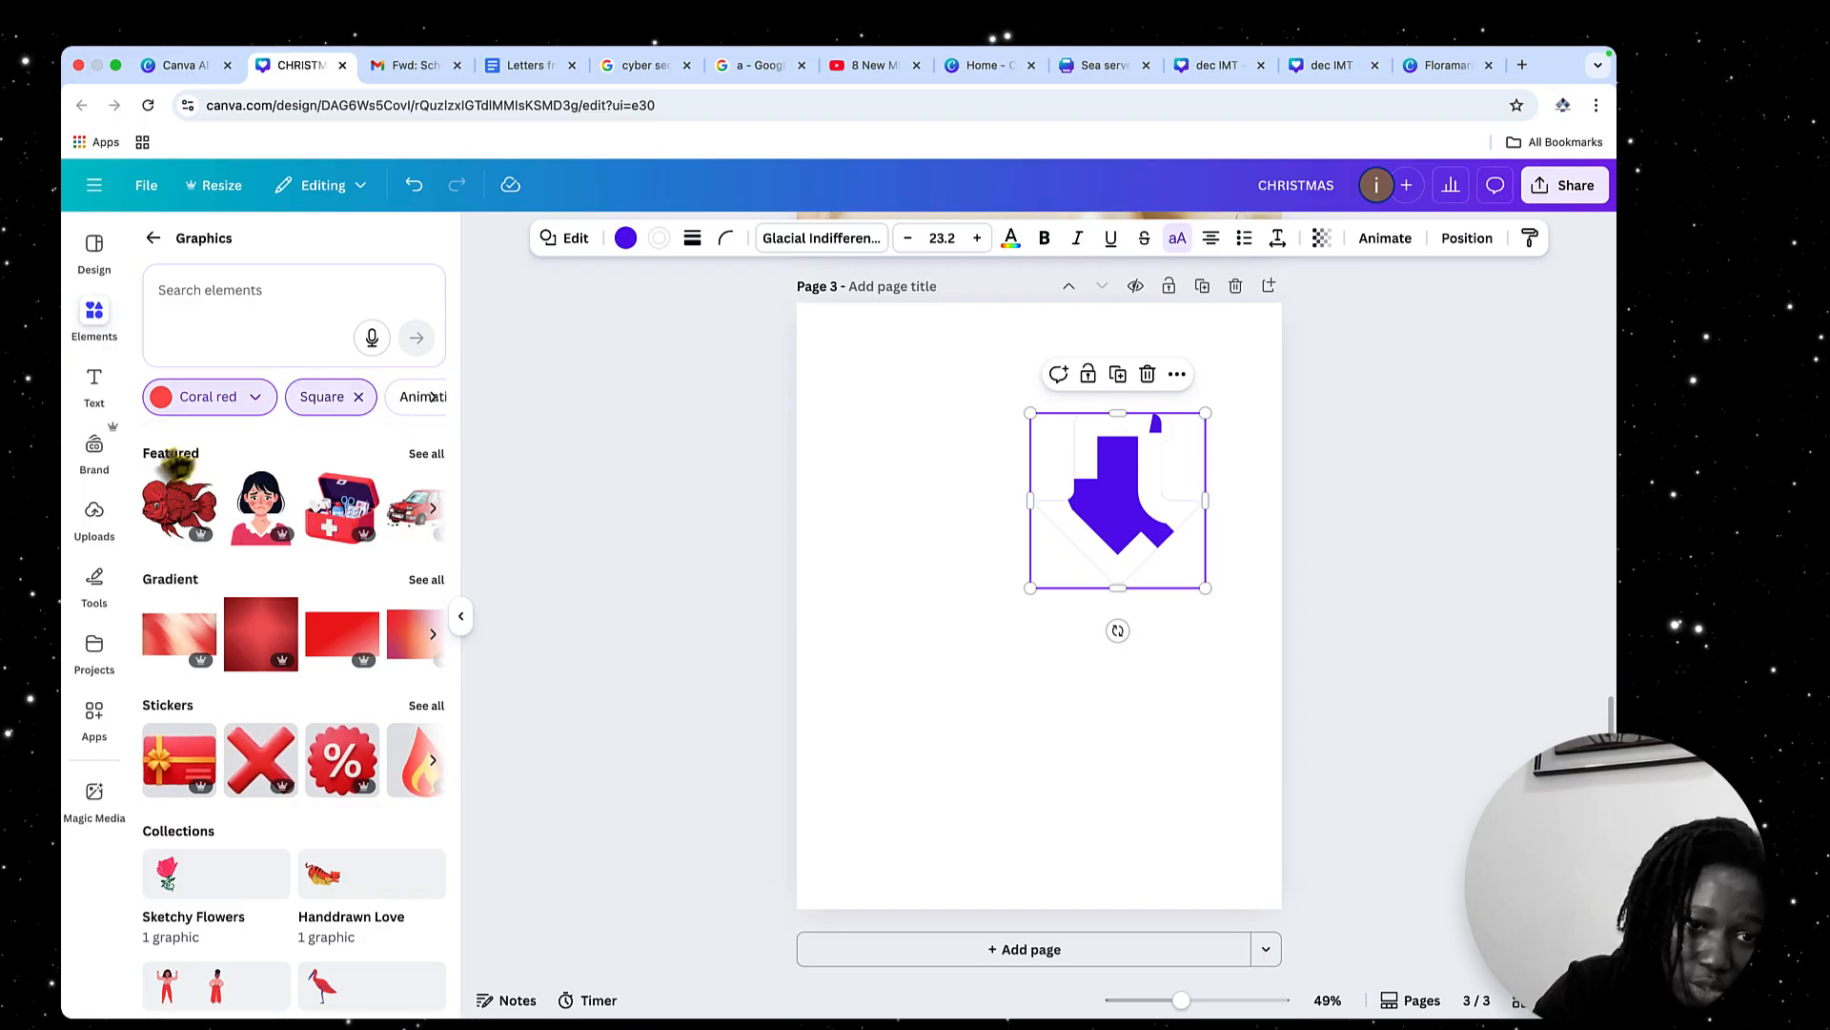
left_click(360, 405)
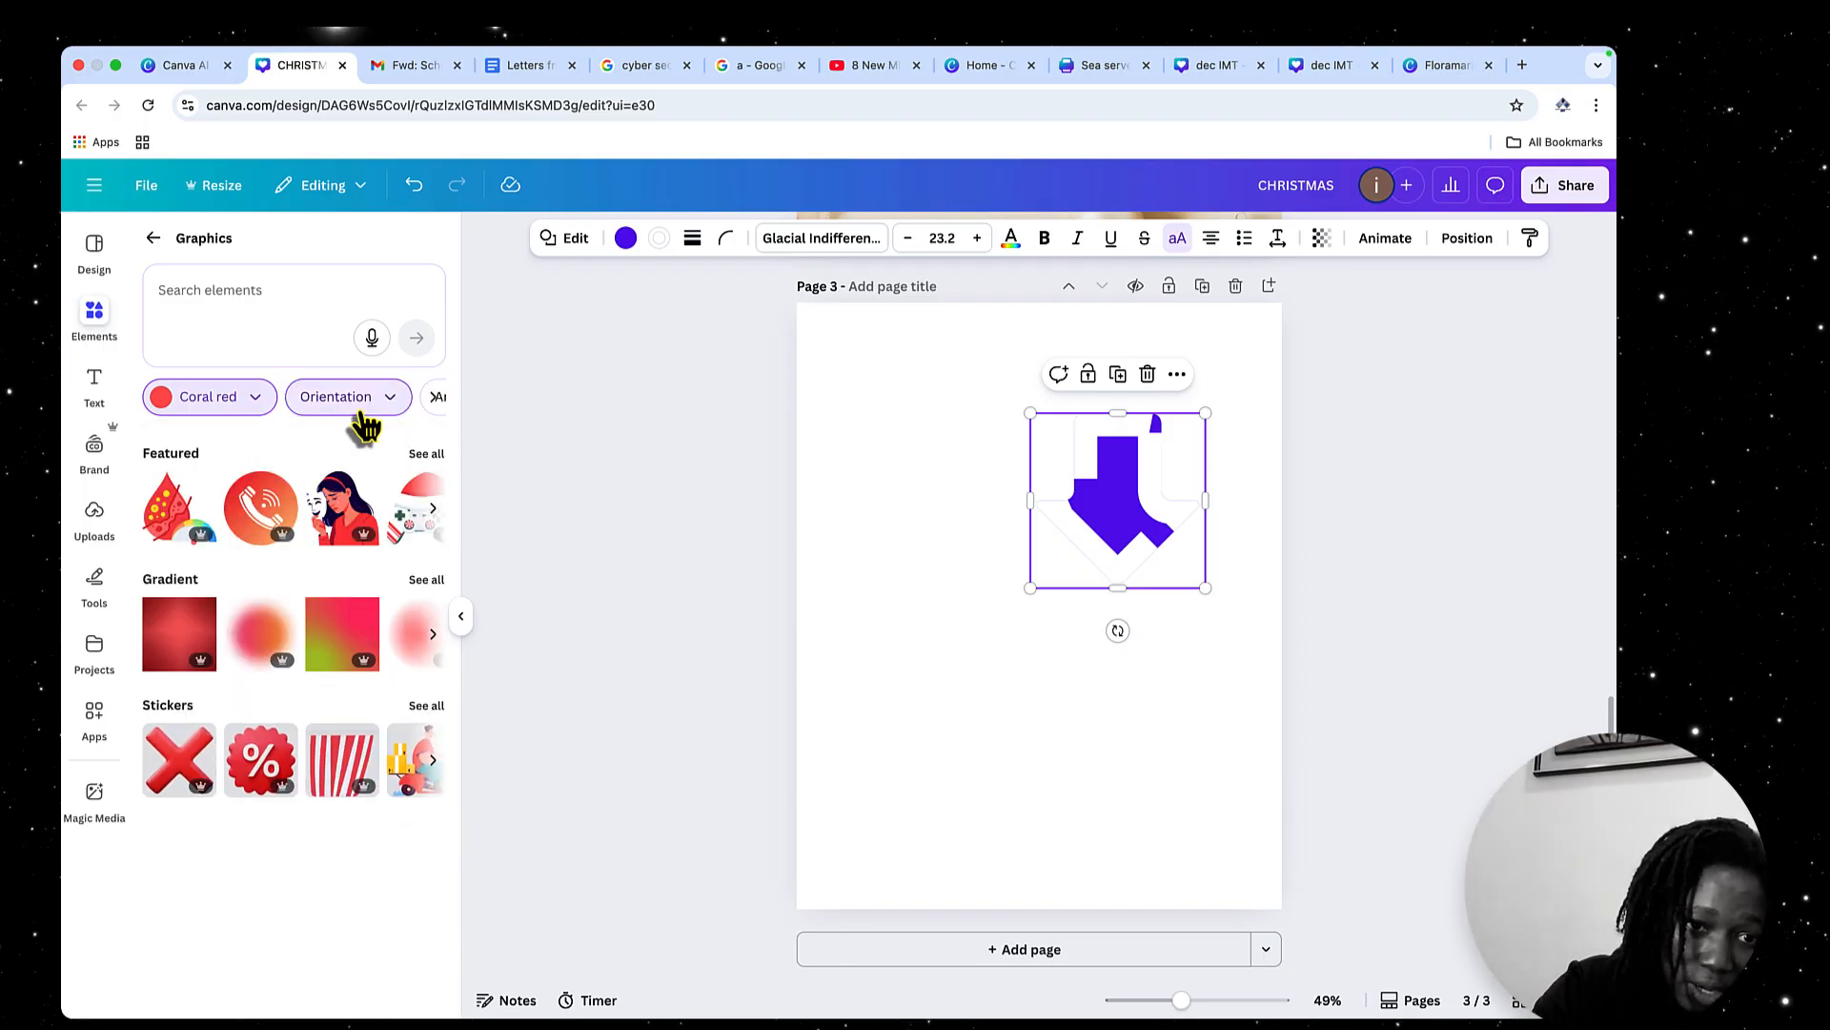
left_click(395, 410)
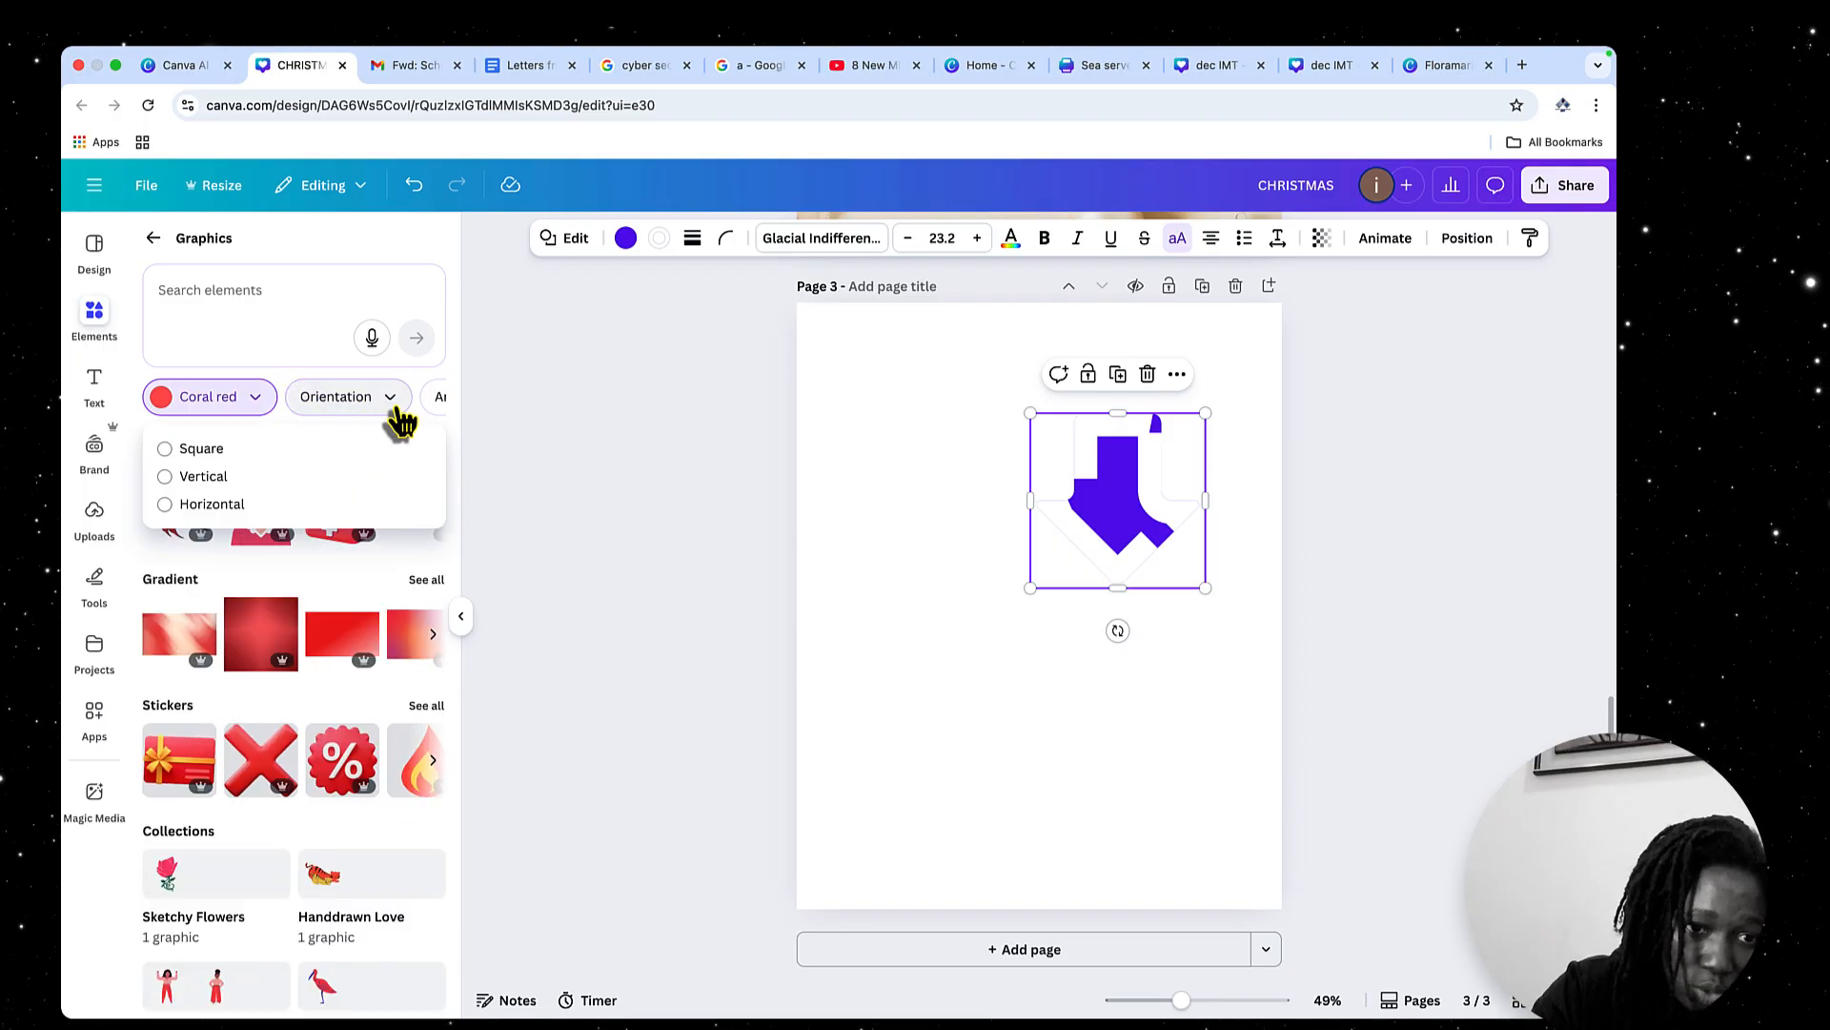
left_click(203, 479)
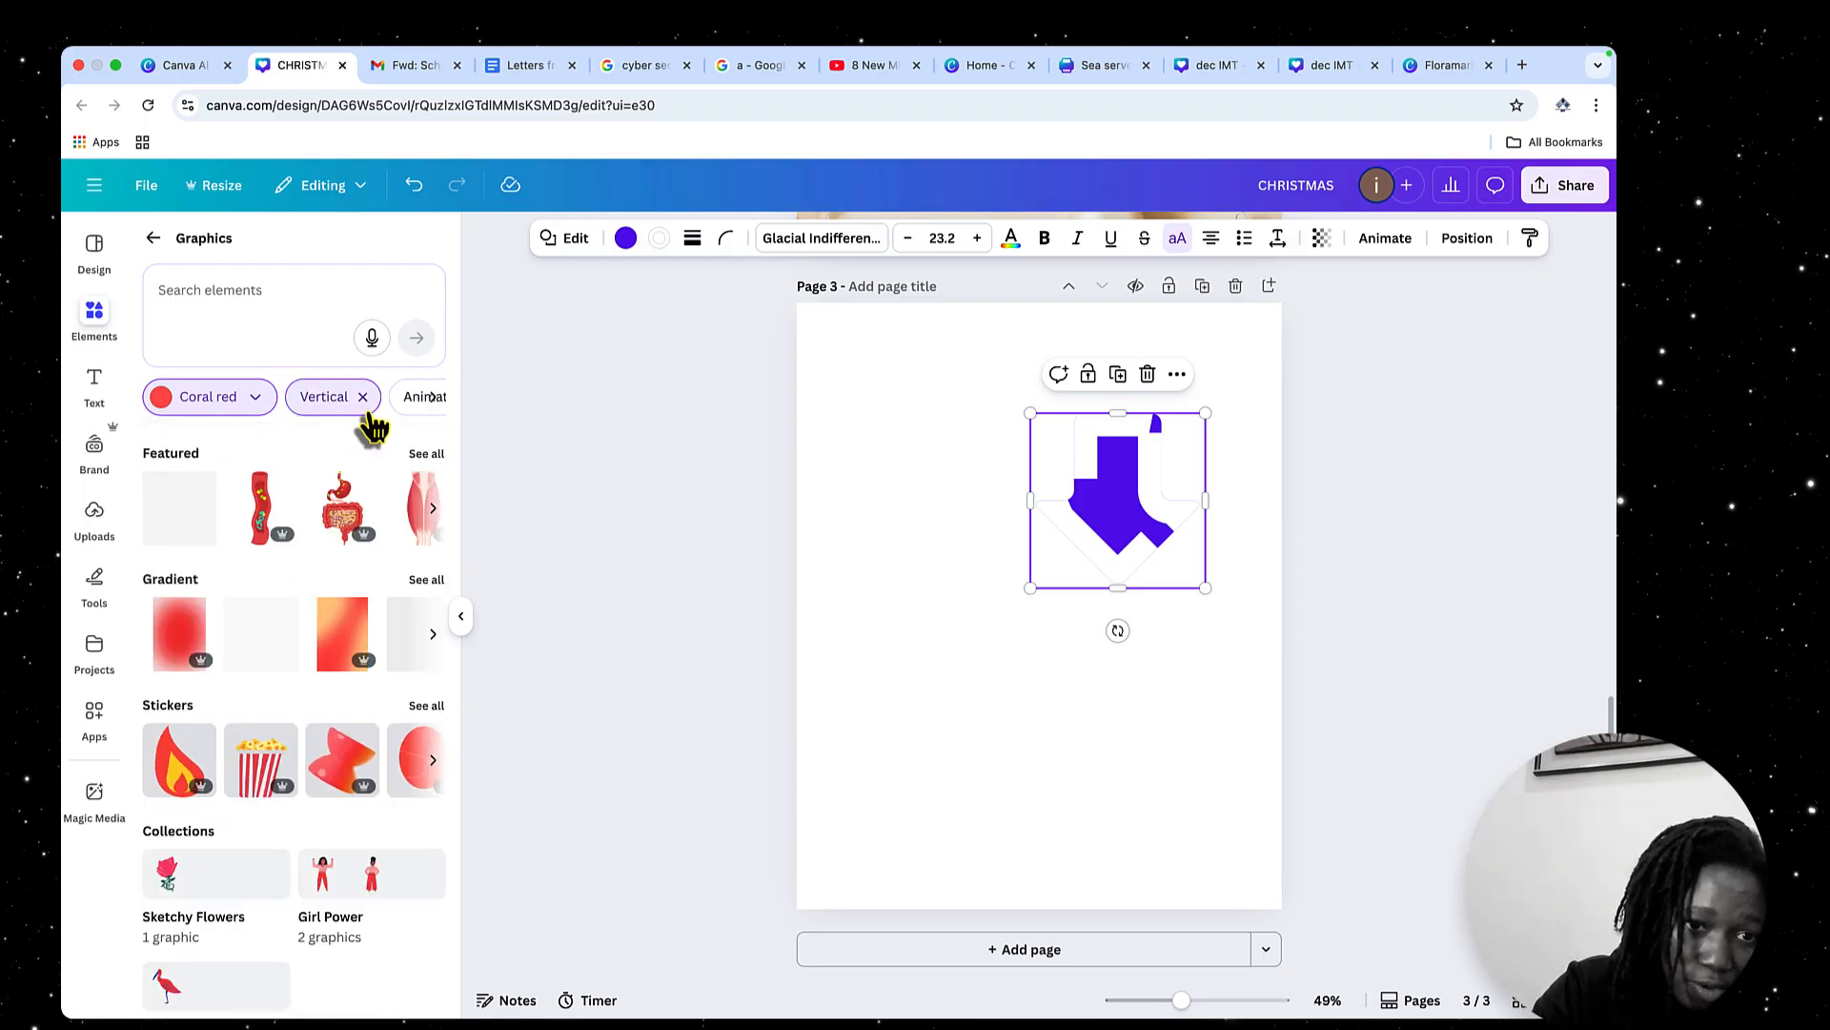
left_click(363, 397)
left_click(368, 406)
left_click(215, 506)
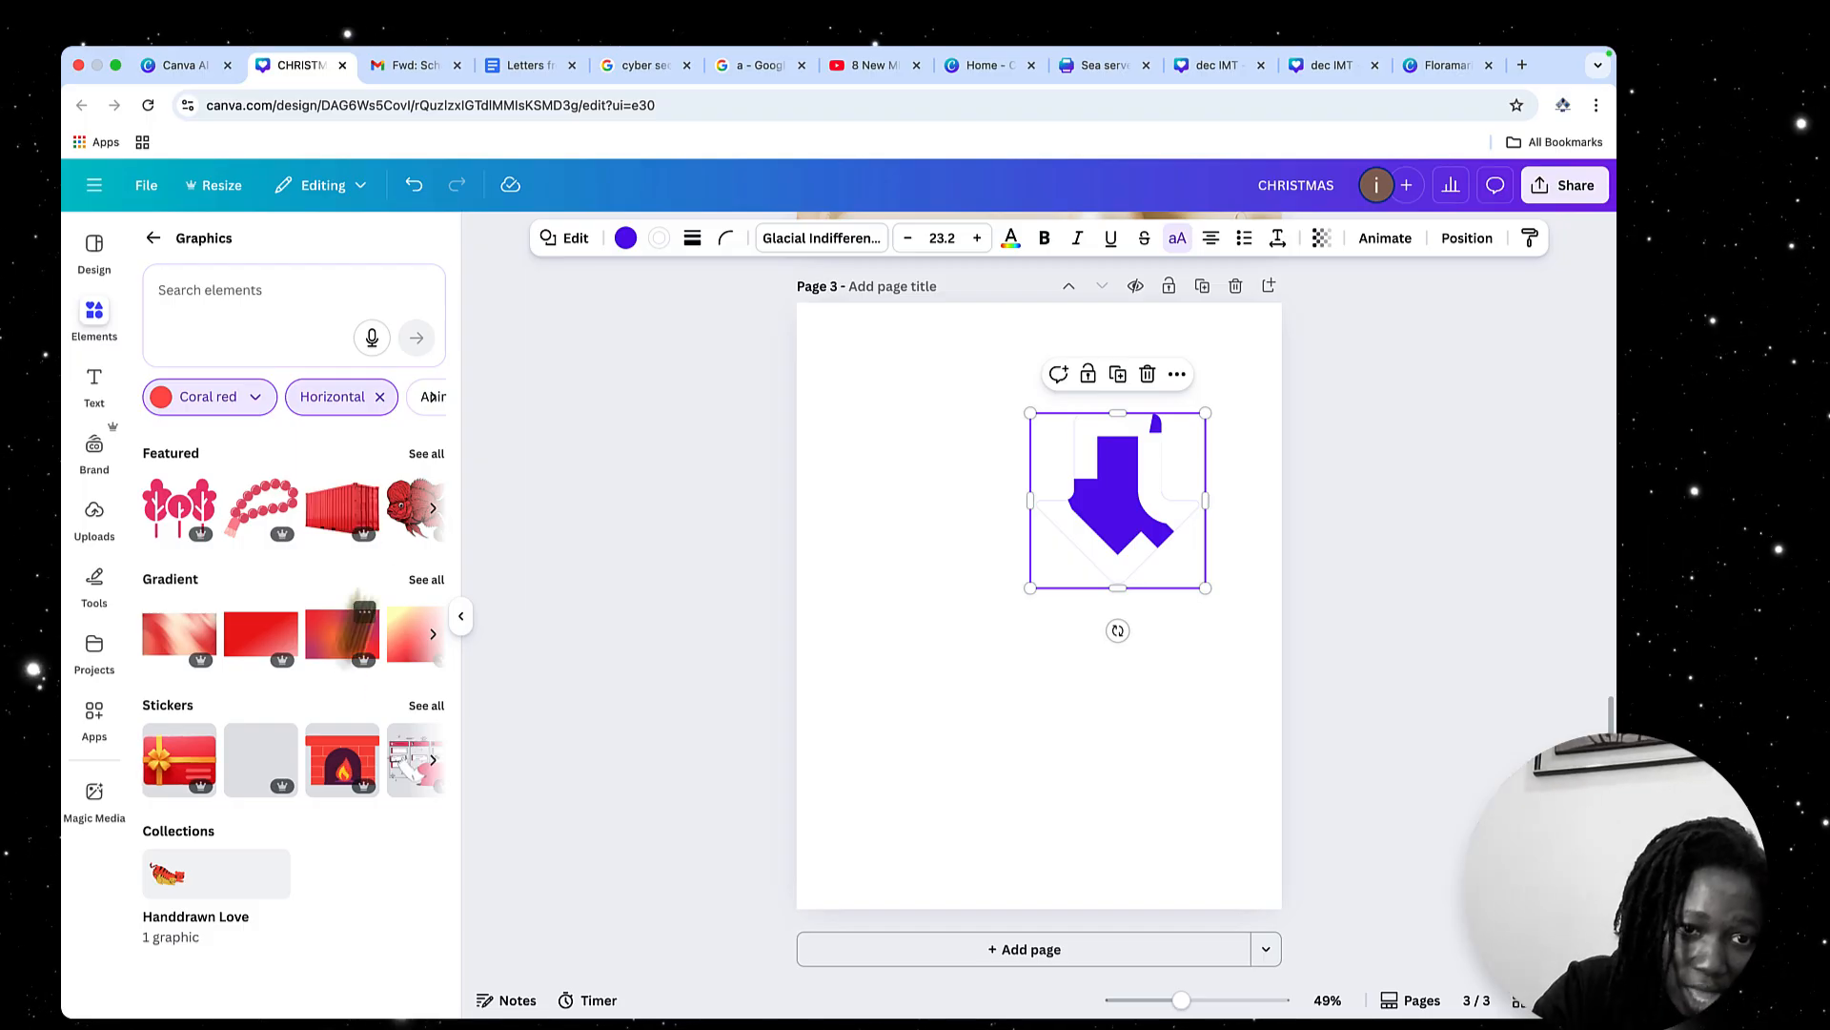
Filter the graphics by animation type, choosing Static and adding Animated as well
scroll(348, 419, "right", 3)
scroll(341, 416, "right", 1)
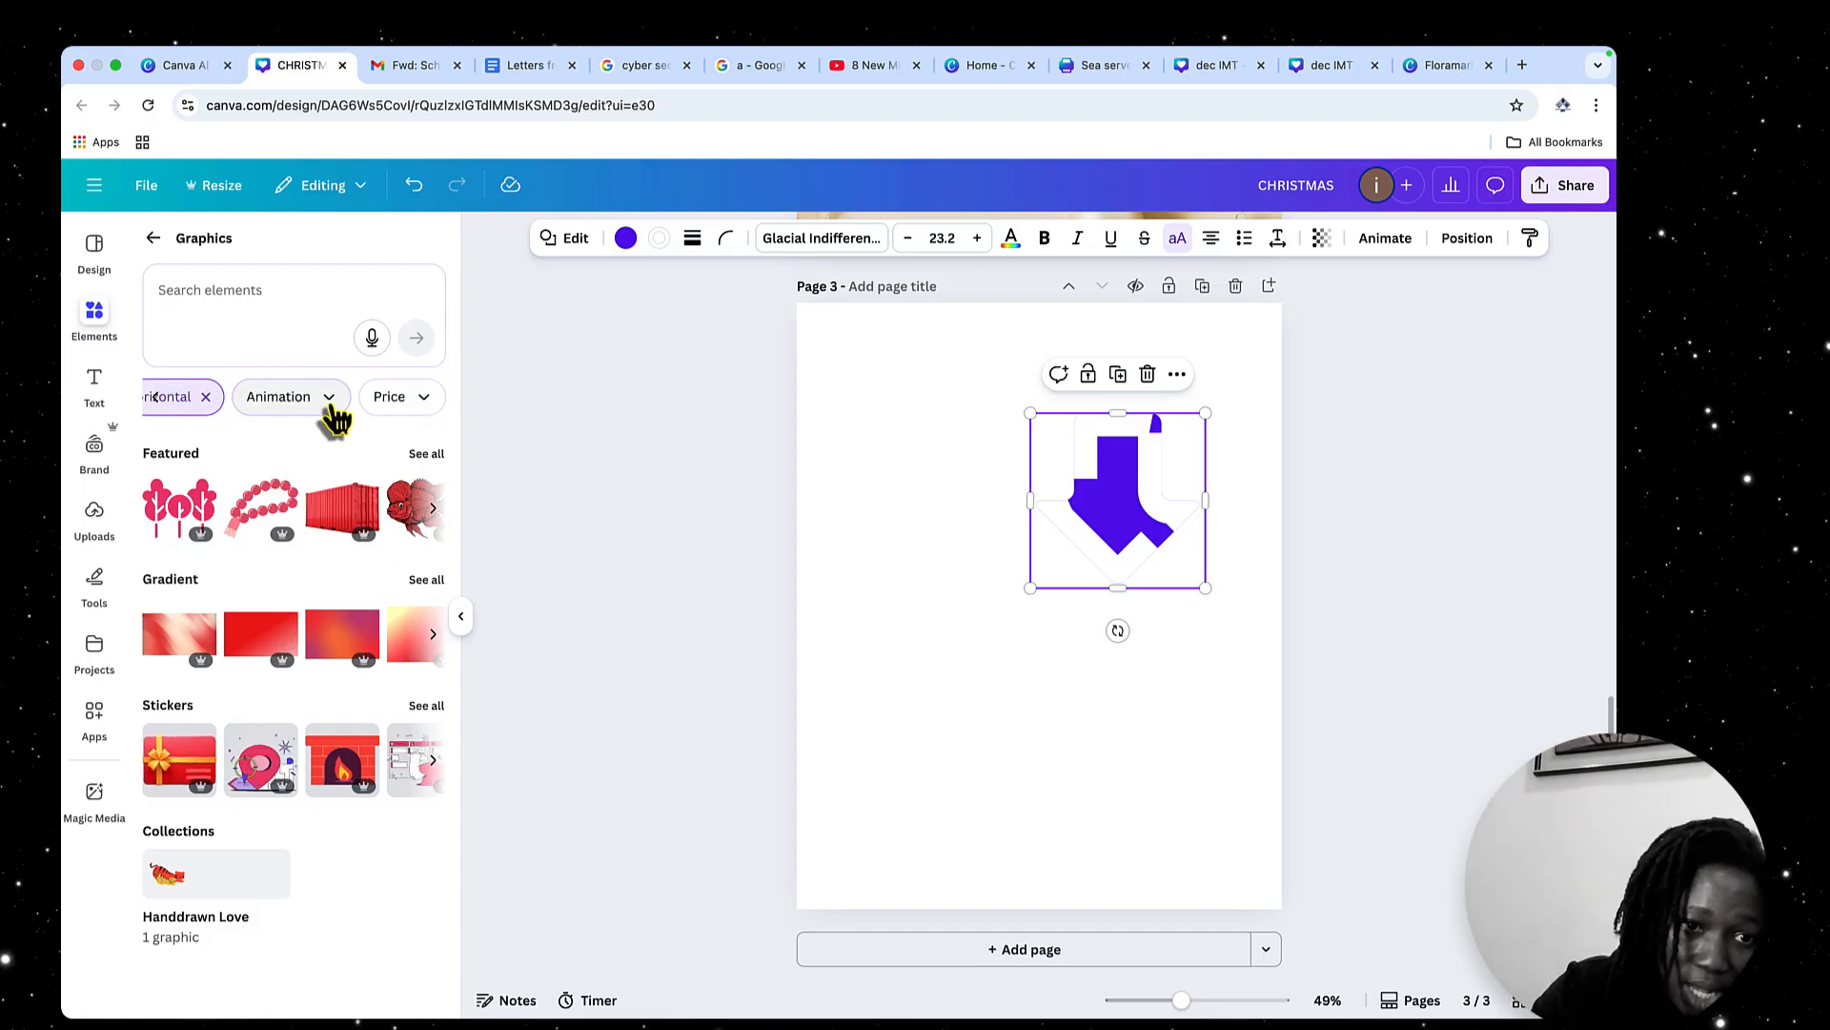
left_click(340, 405)
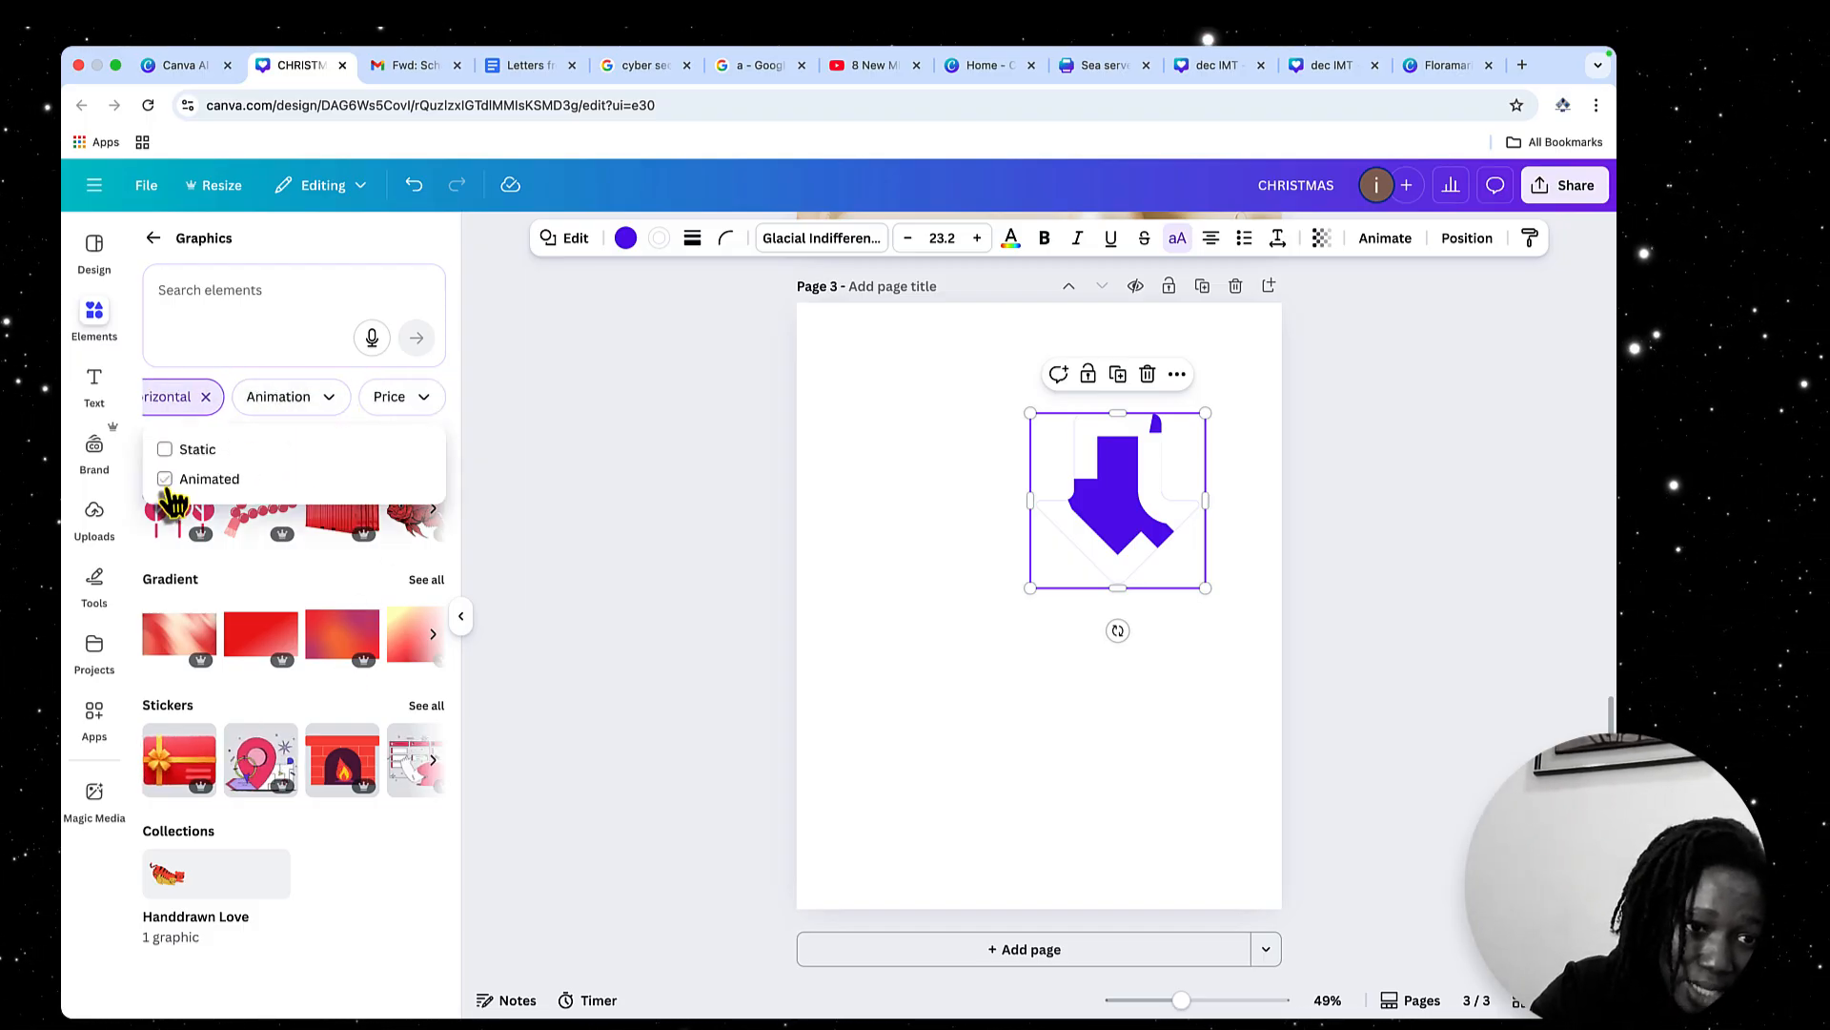
left_click(191, 457)
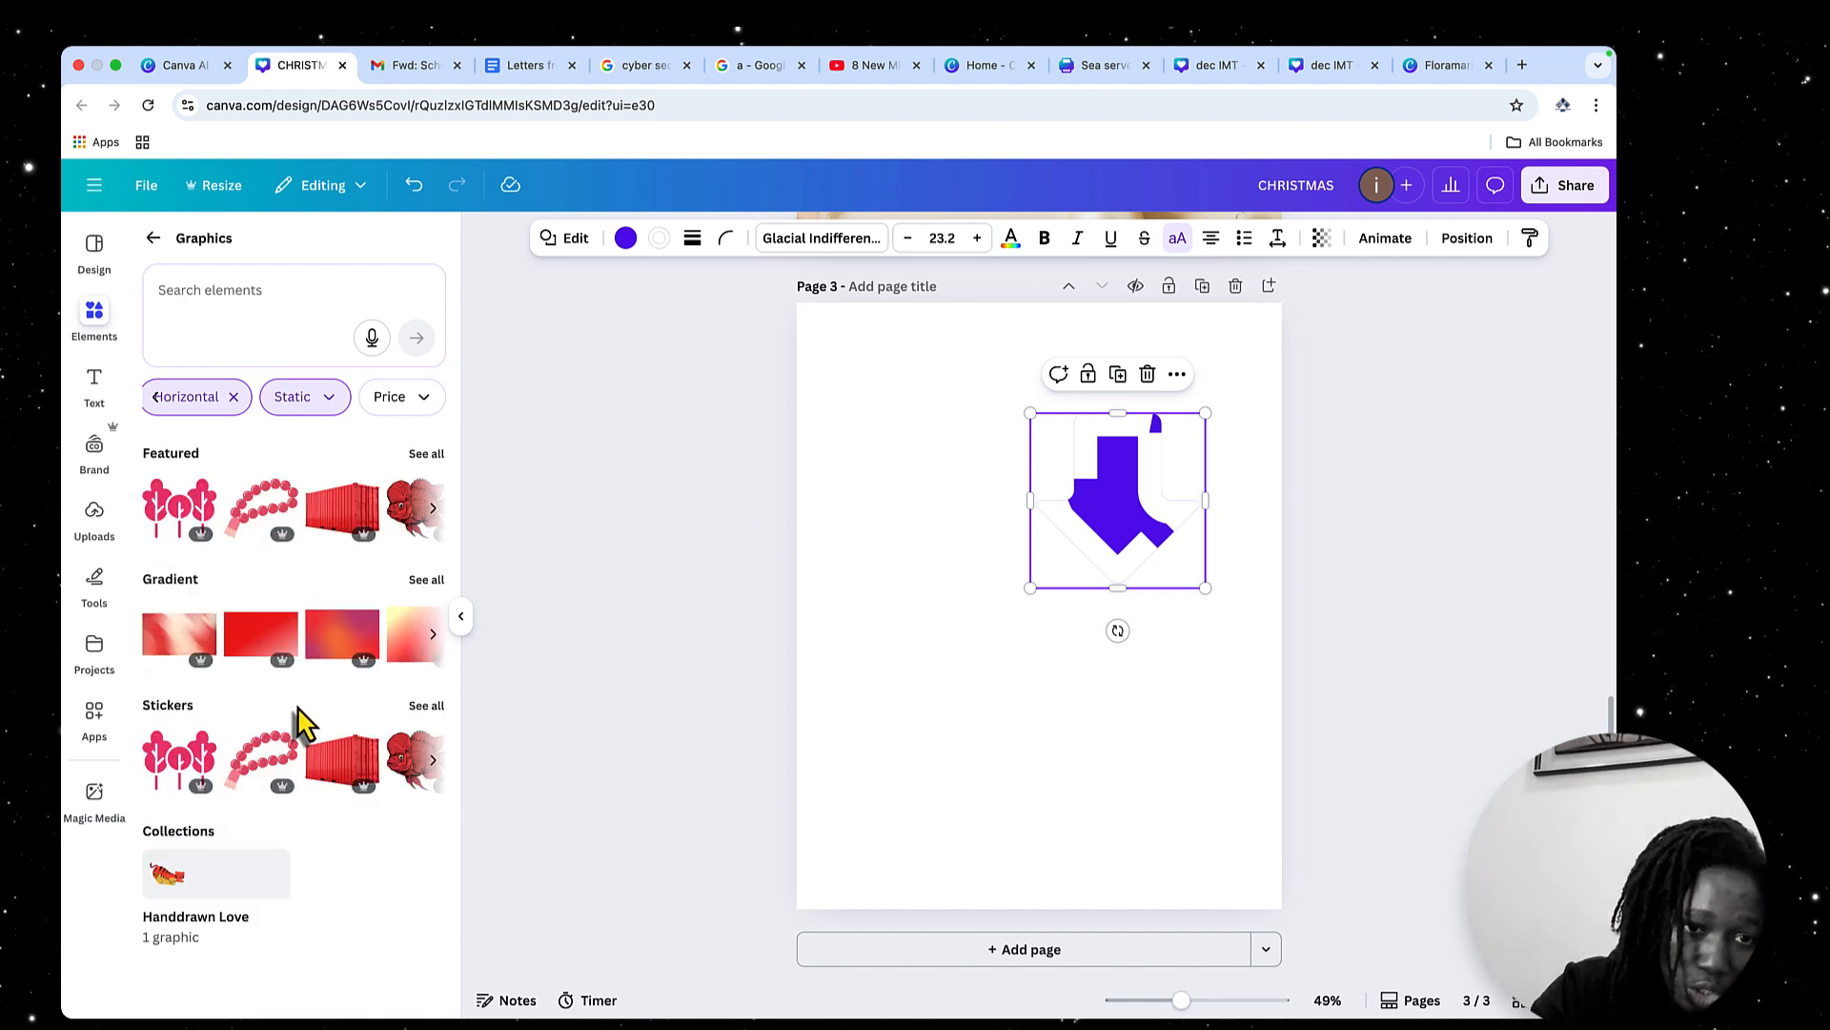
left_click(323, 397)
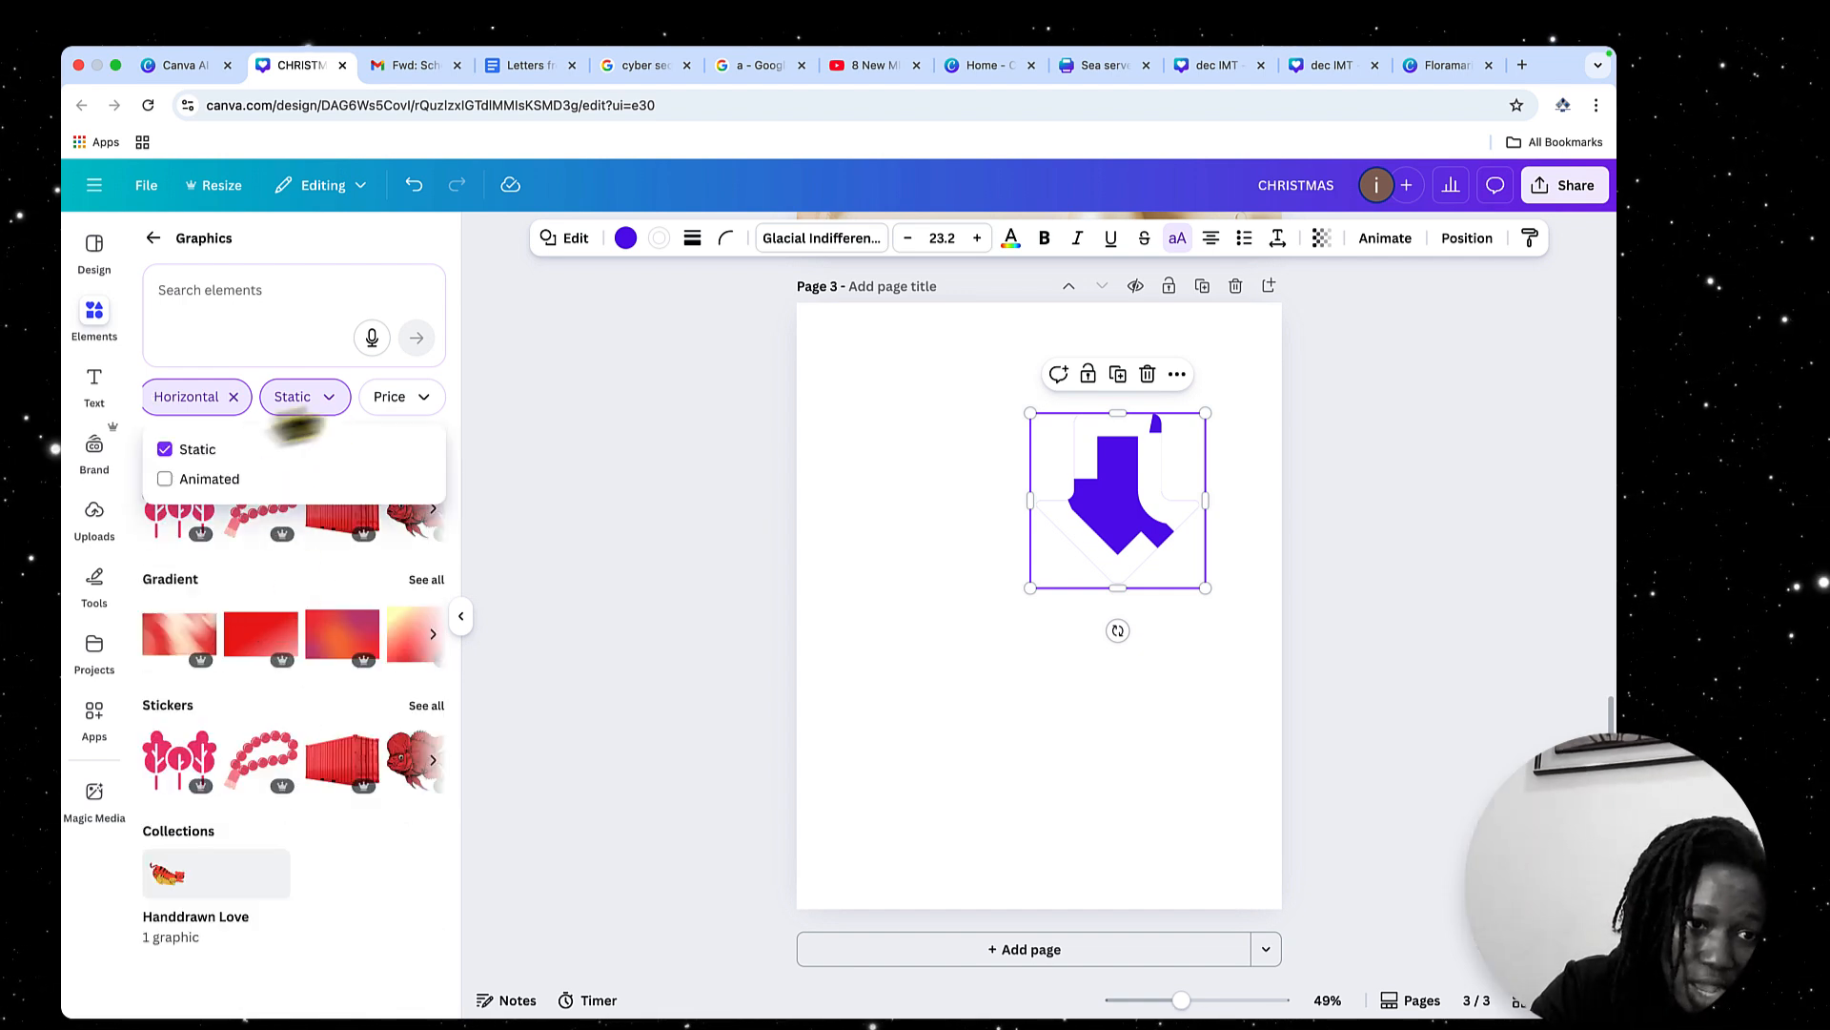
left_click(165, 479)
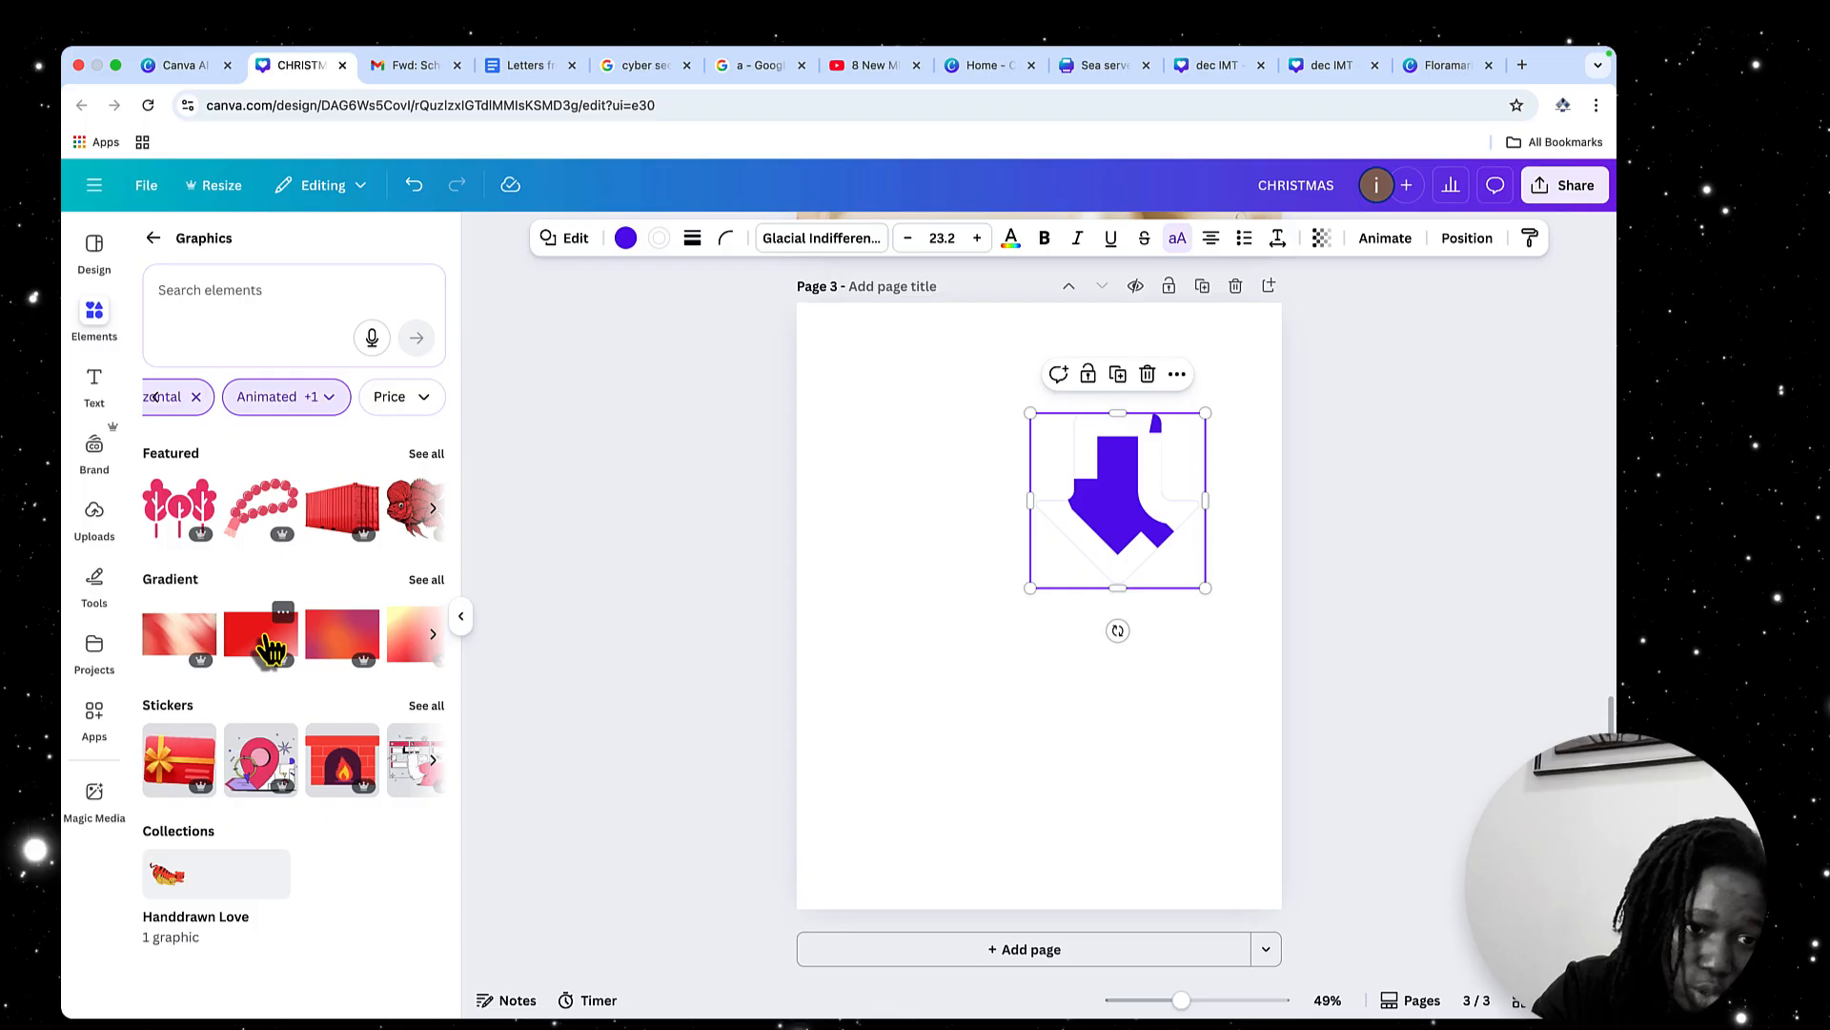
Add the animated location pin sticker with the map to page 3
left_click(260, 781)
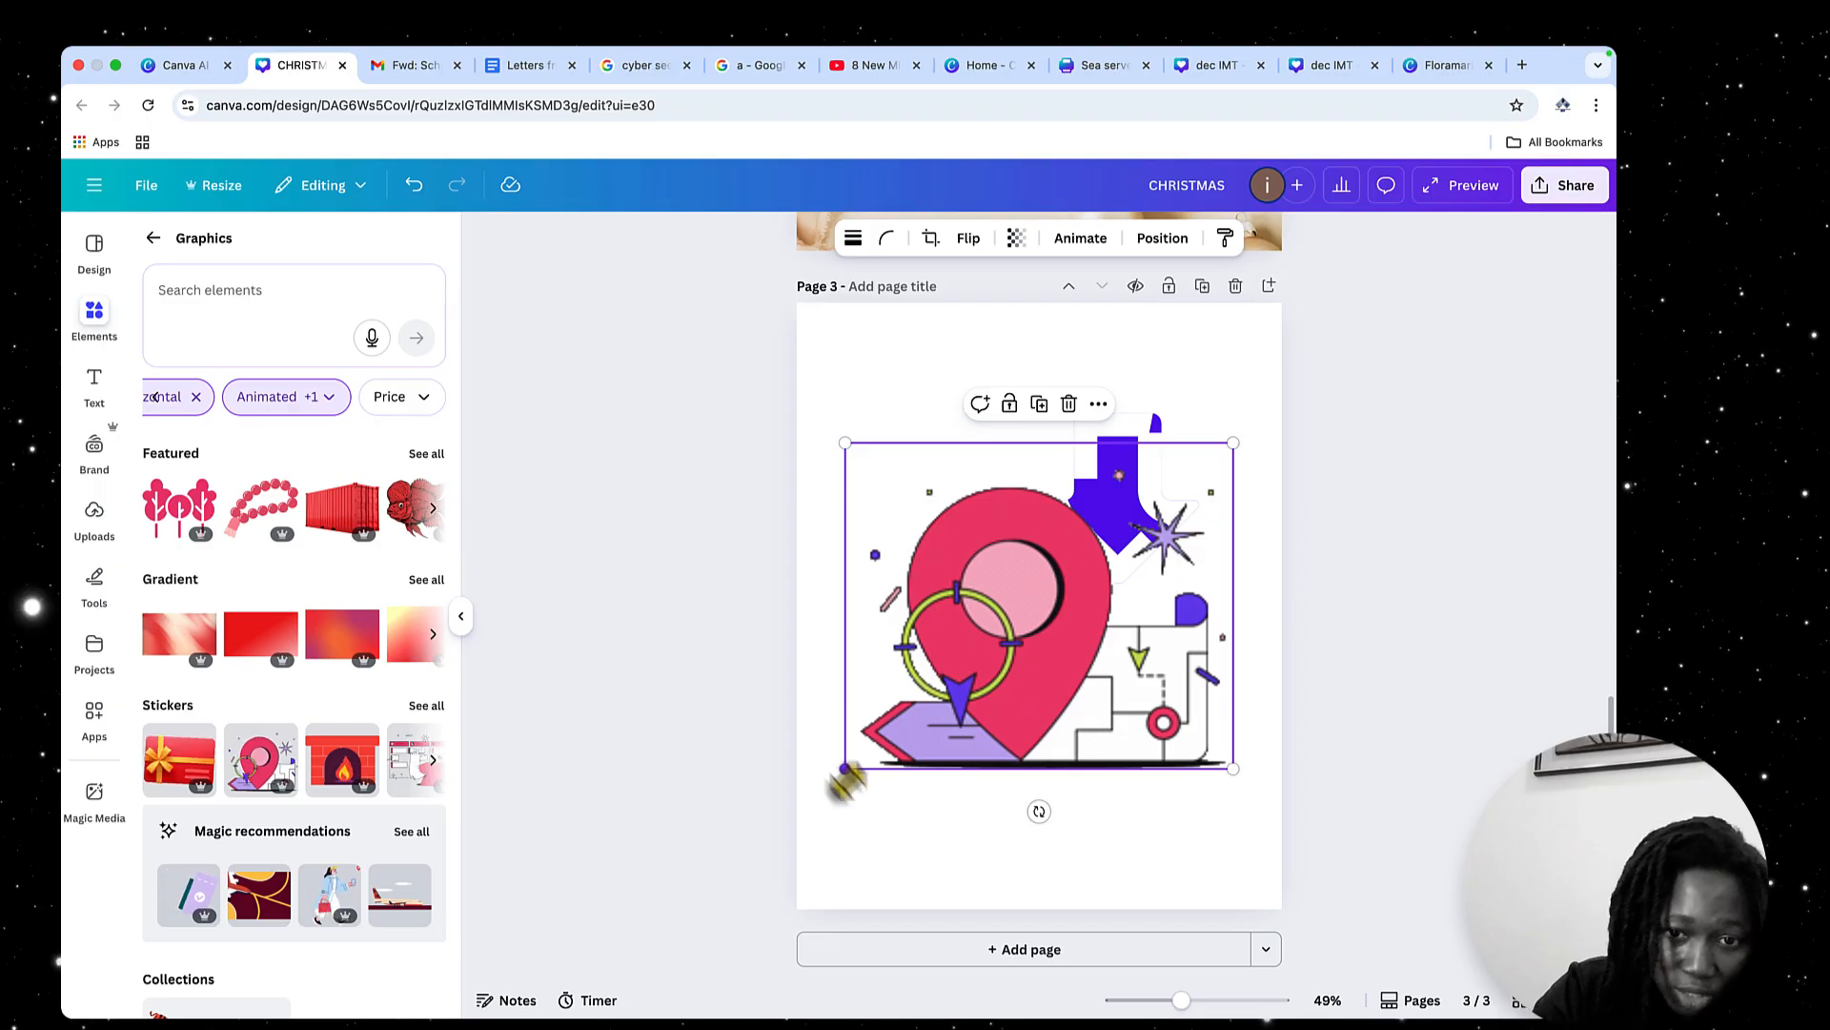
left_click(878, 817)
left_click(991, 667)
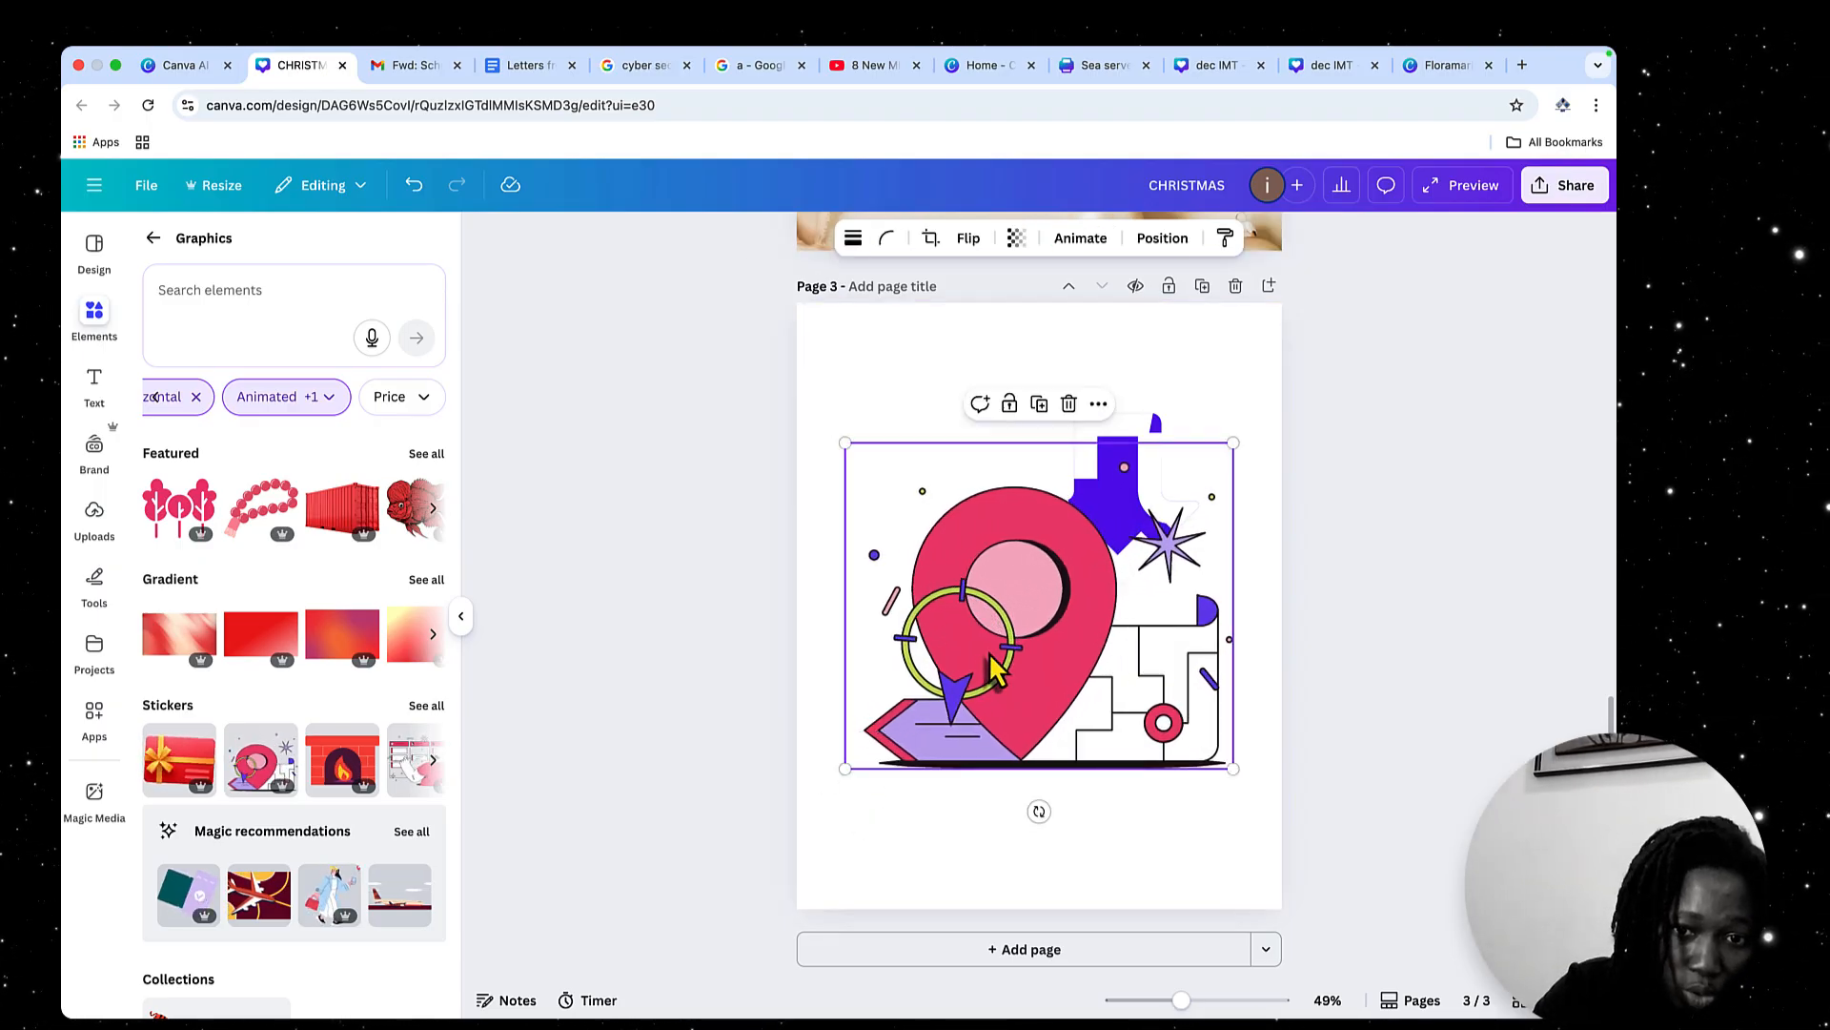
Limit the animation filter to Static graphics after trying Animated alone and clearing both options
left_click(341, 406)
left_click(164, 449)
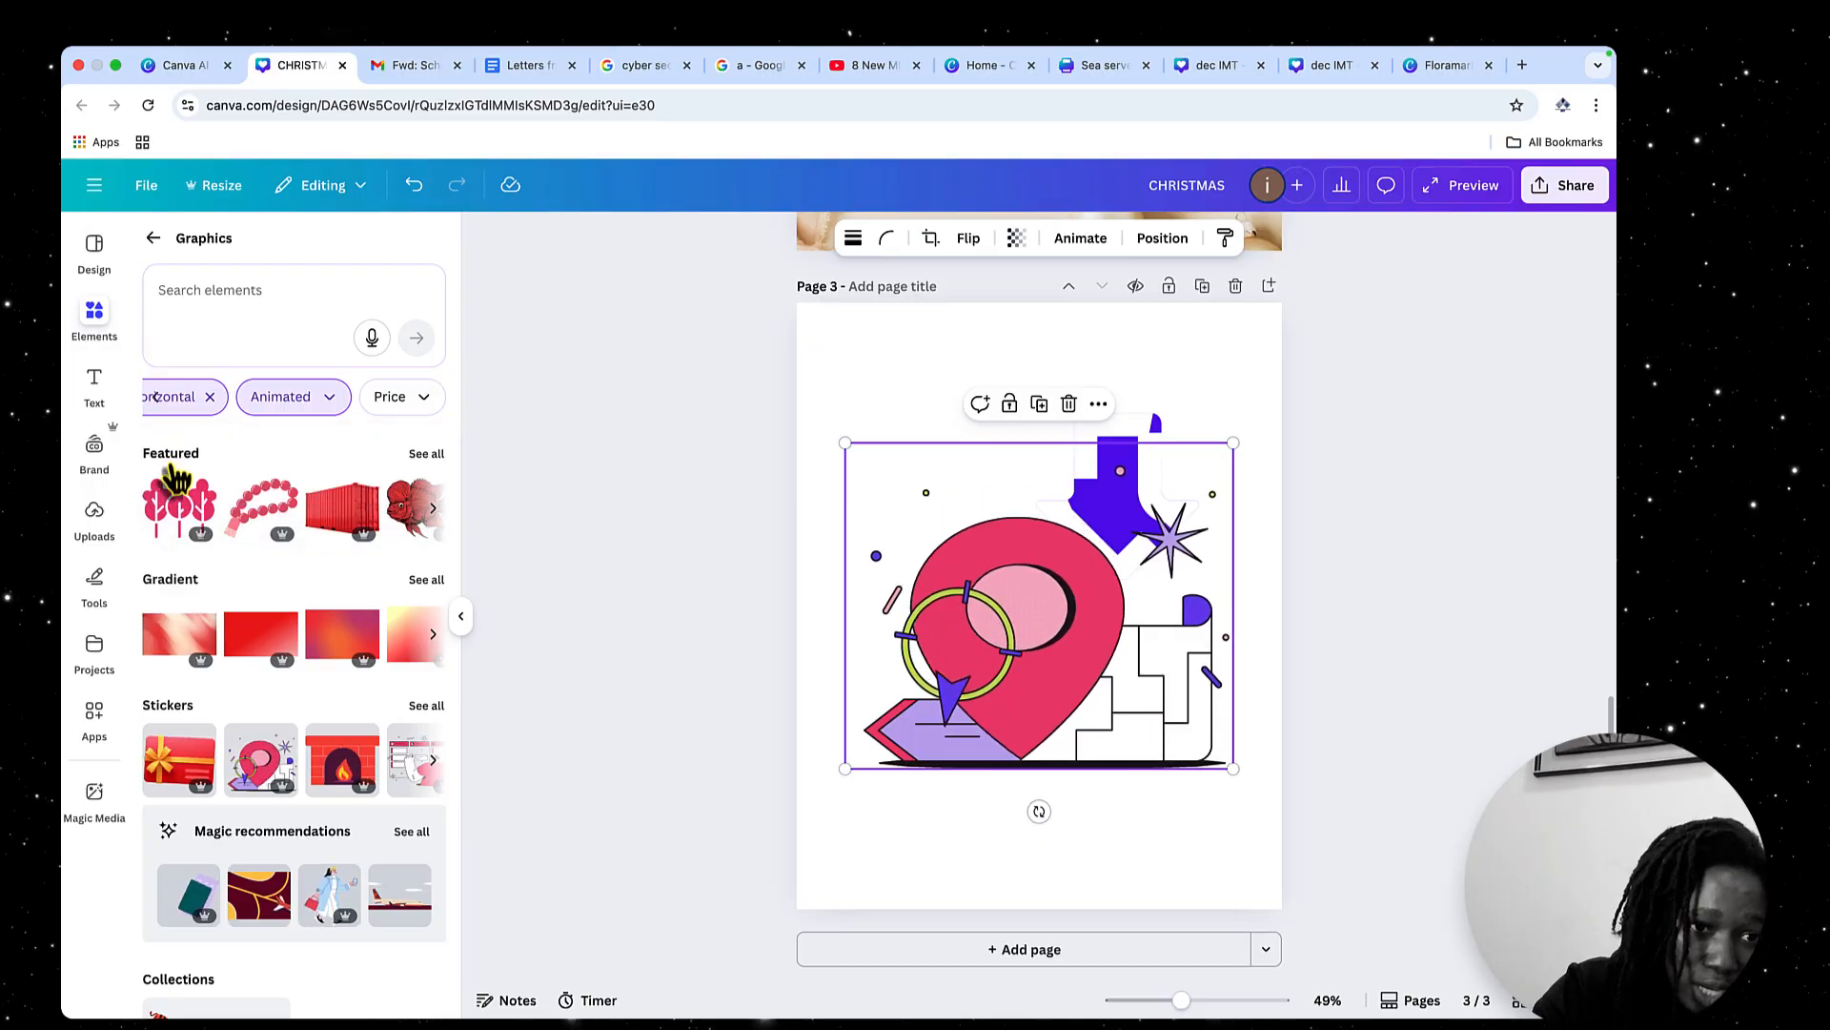
left_click(342, 402)
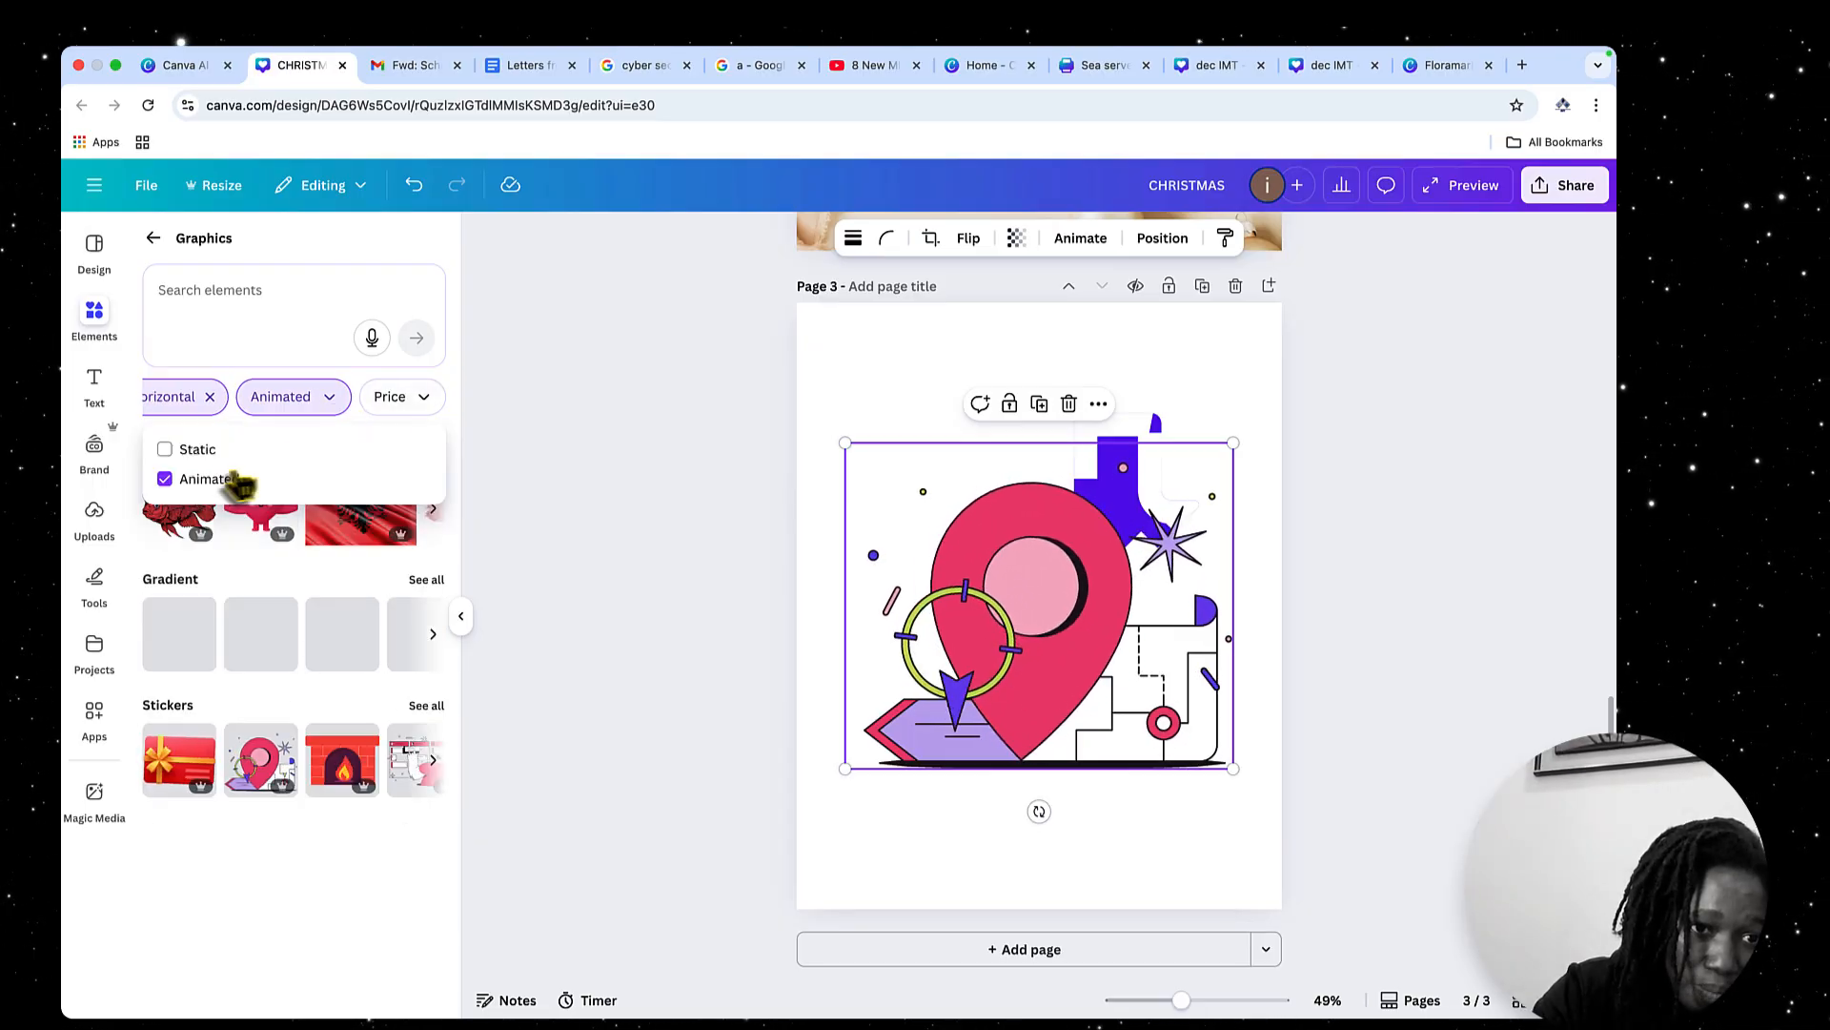
left_click(166, 478)
left_click(329, 398)
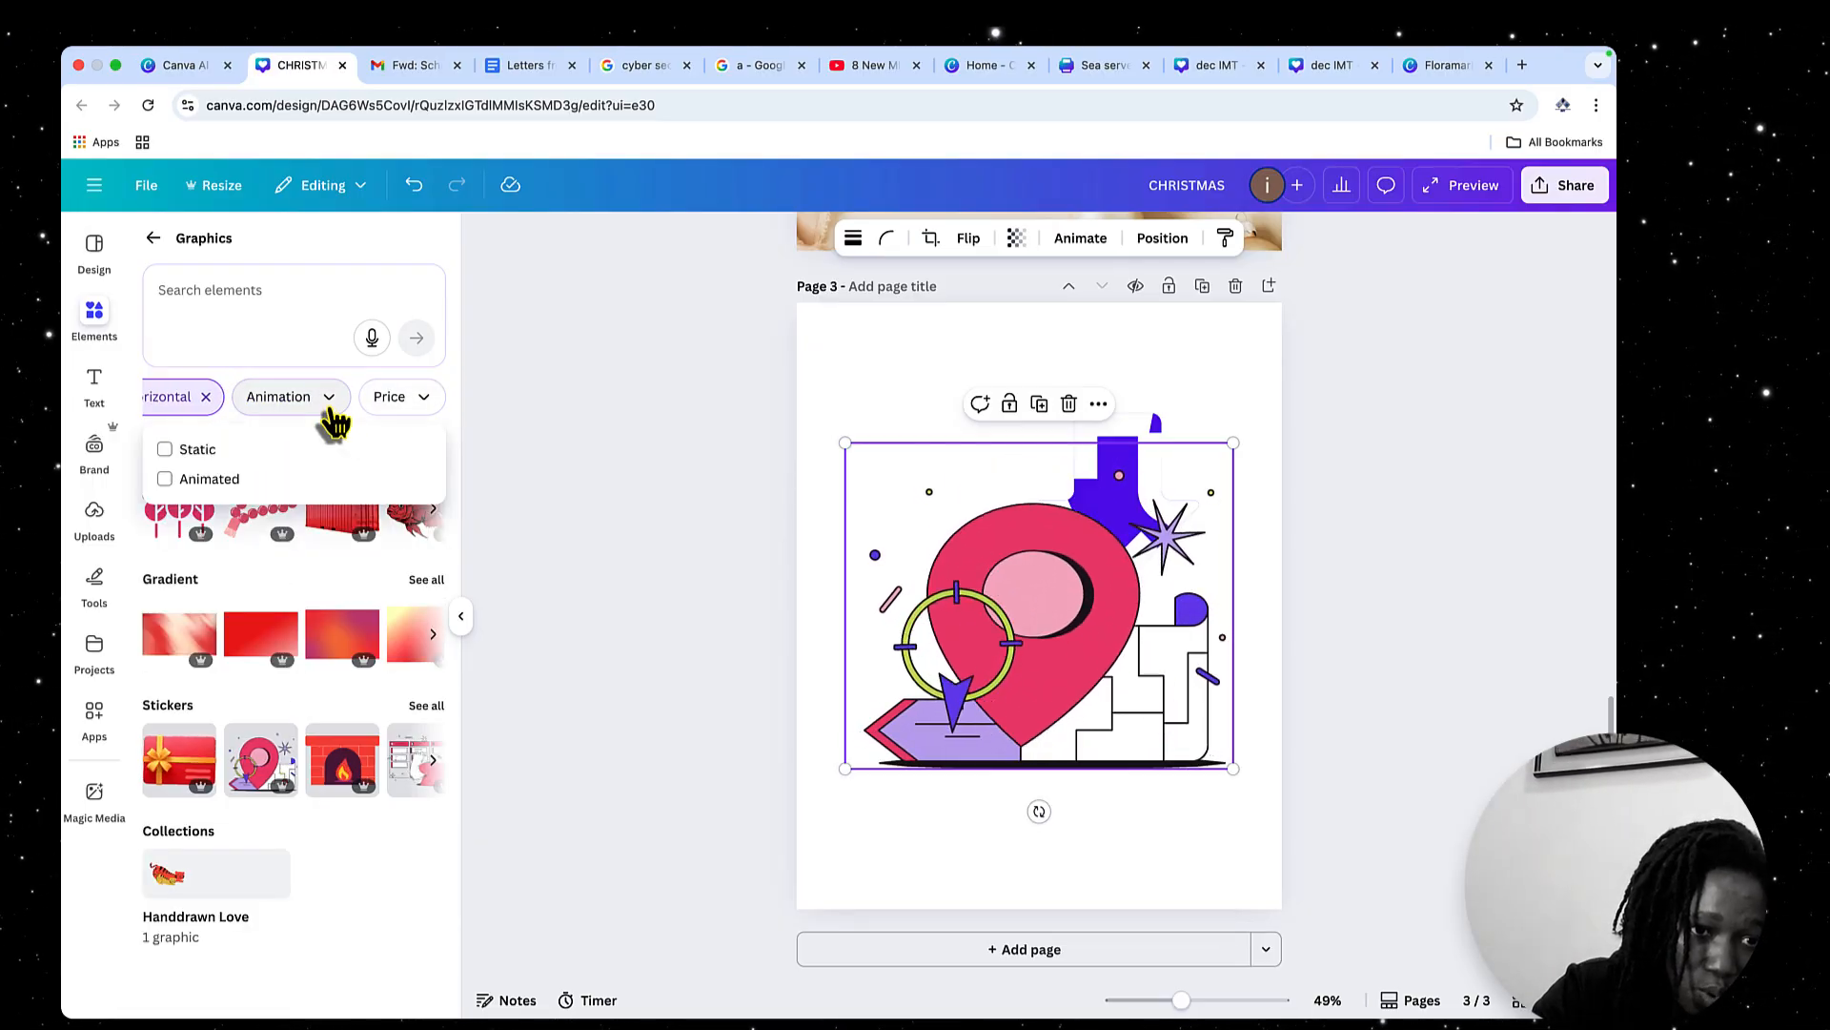
left_click(183, 454)
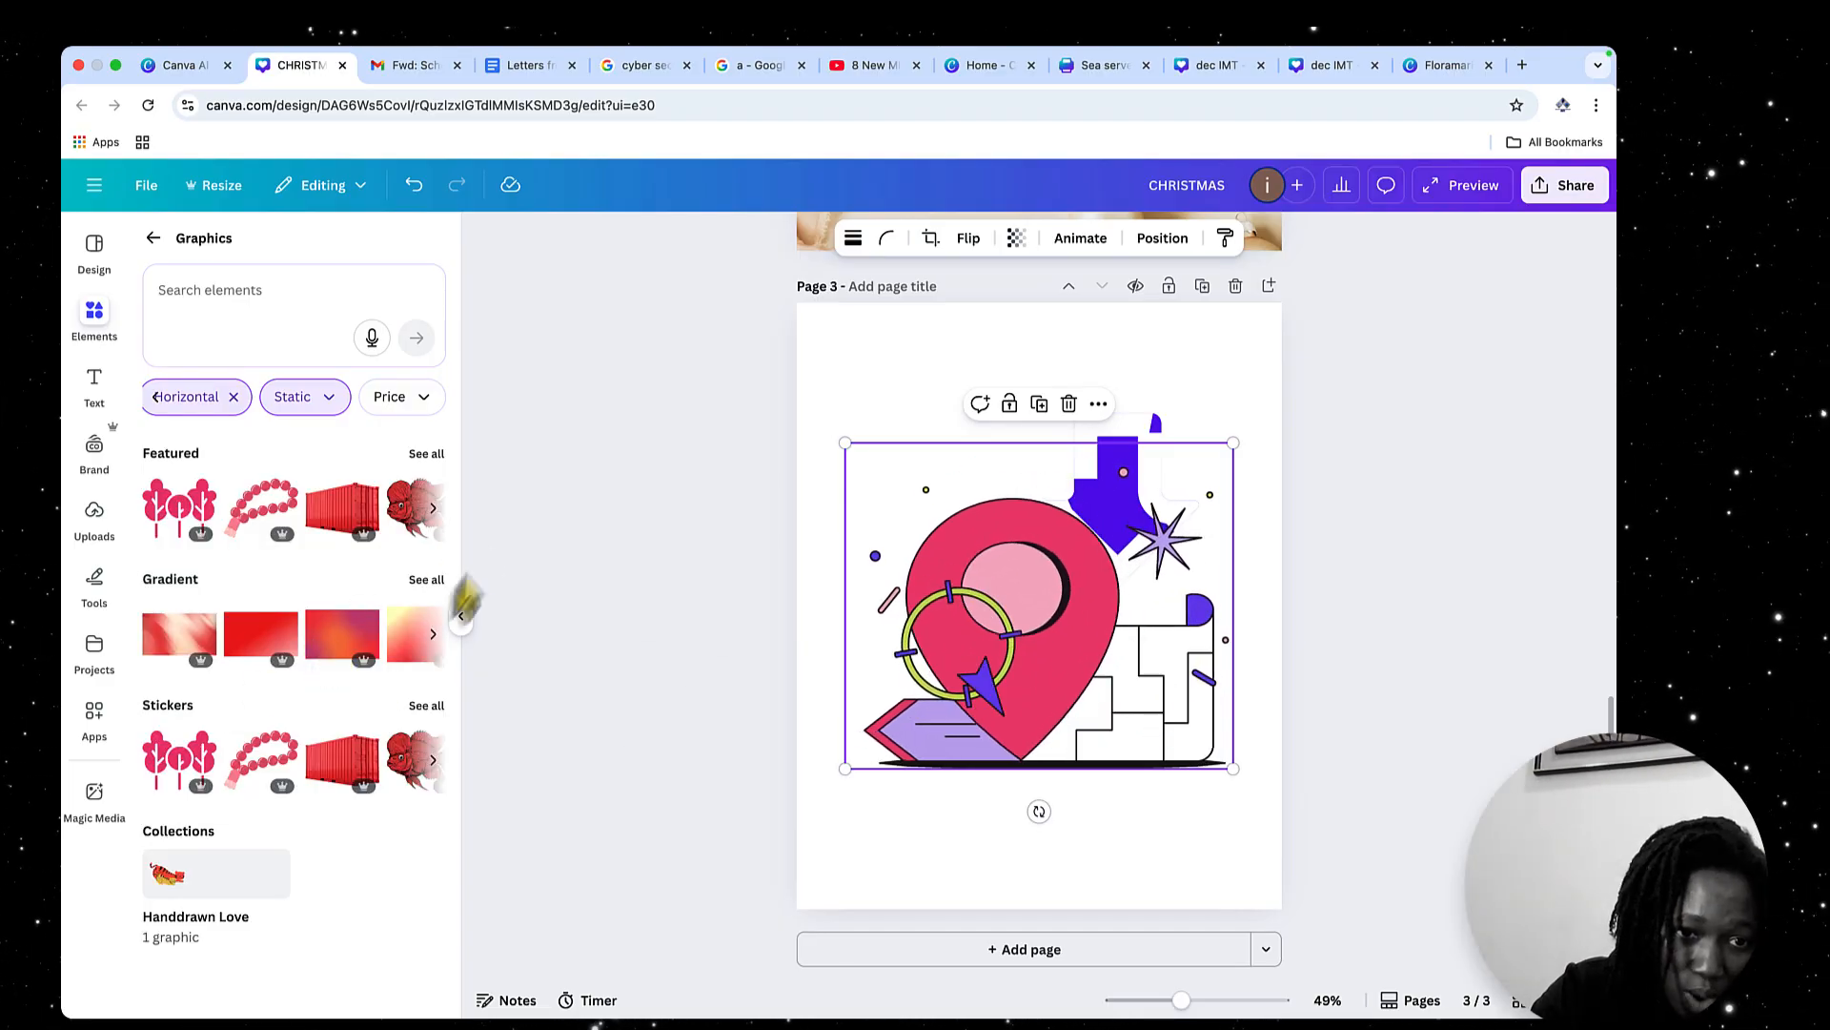
Add the Santa hat from all Featured graphics, place it above the location pin, and return to the Graphics overview
left_click(429, 456)
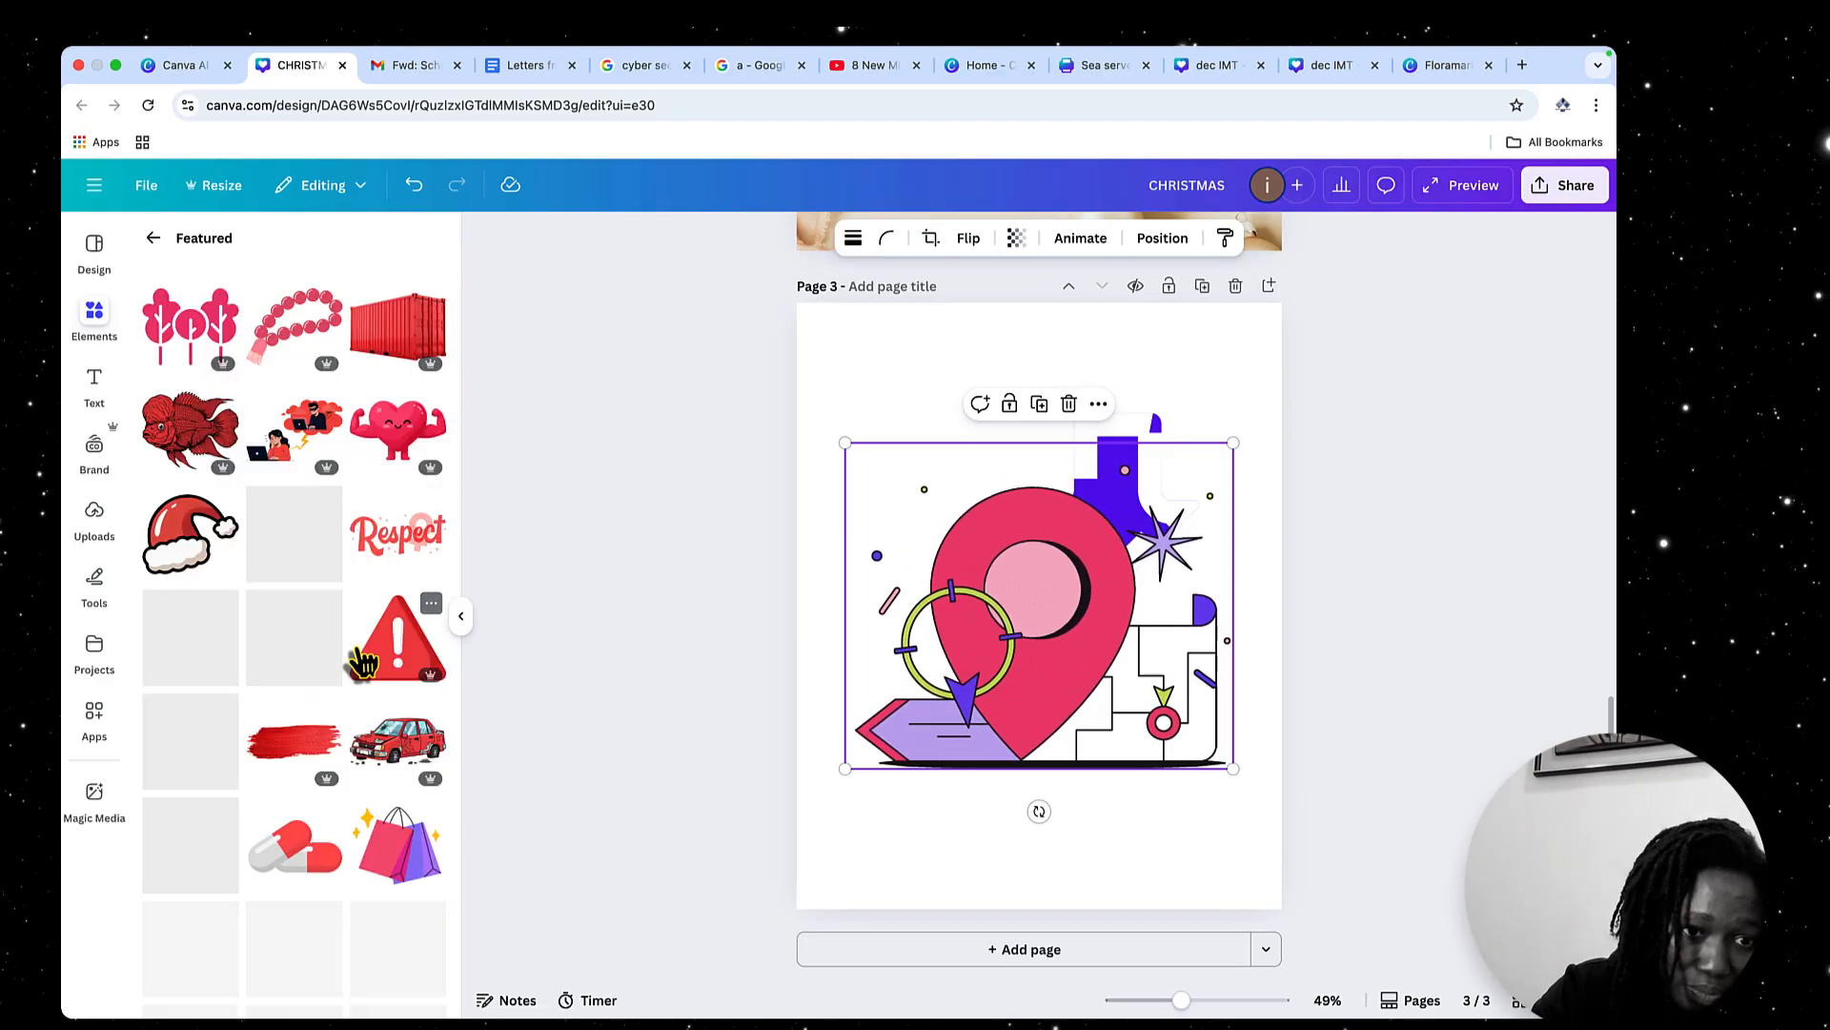
left_click(176, 539)
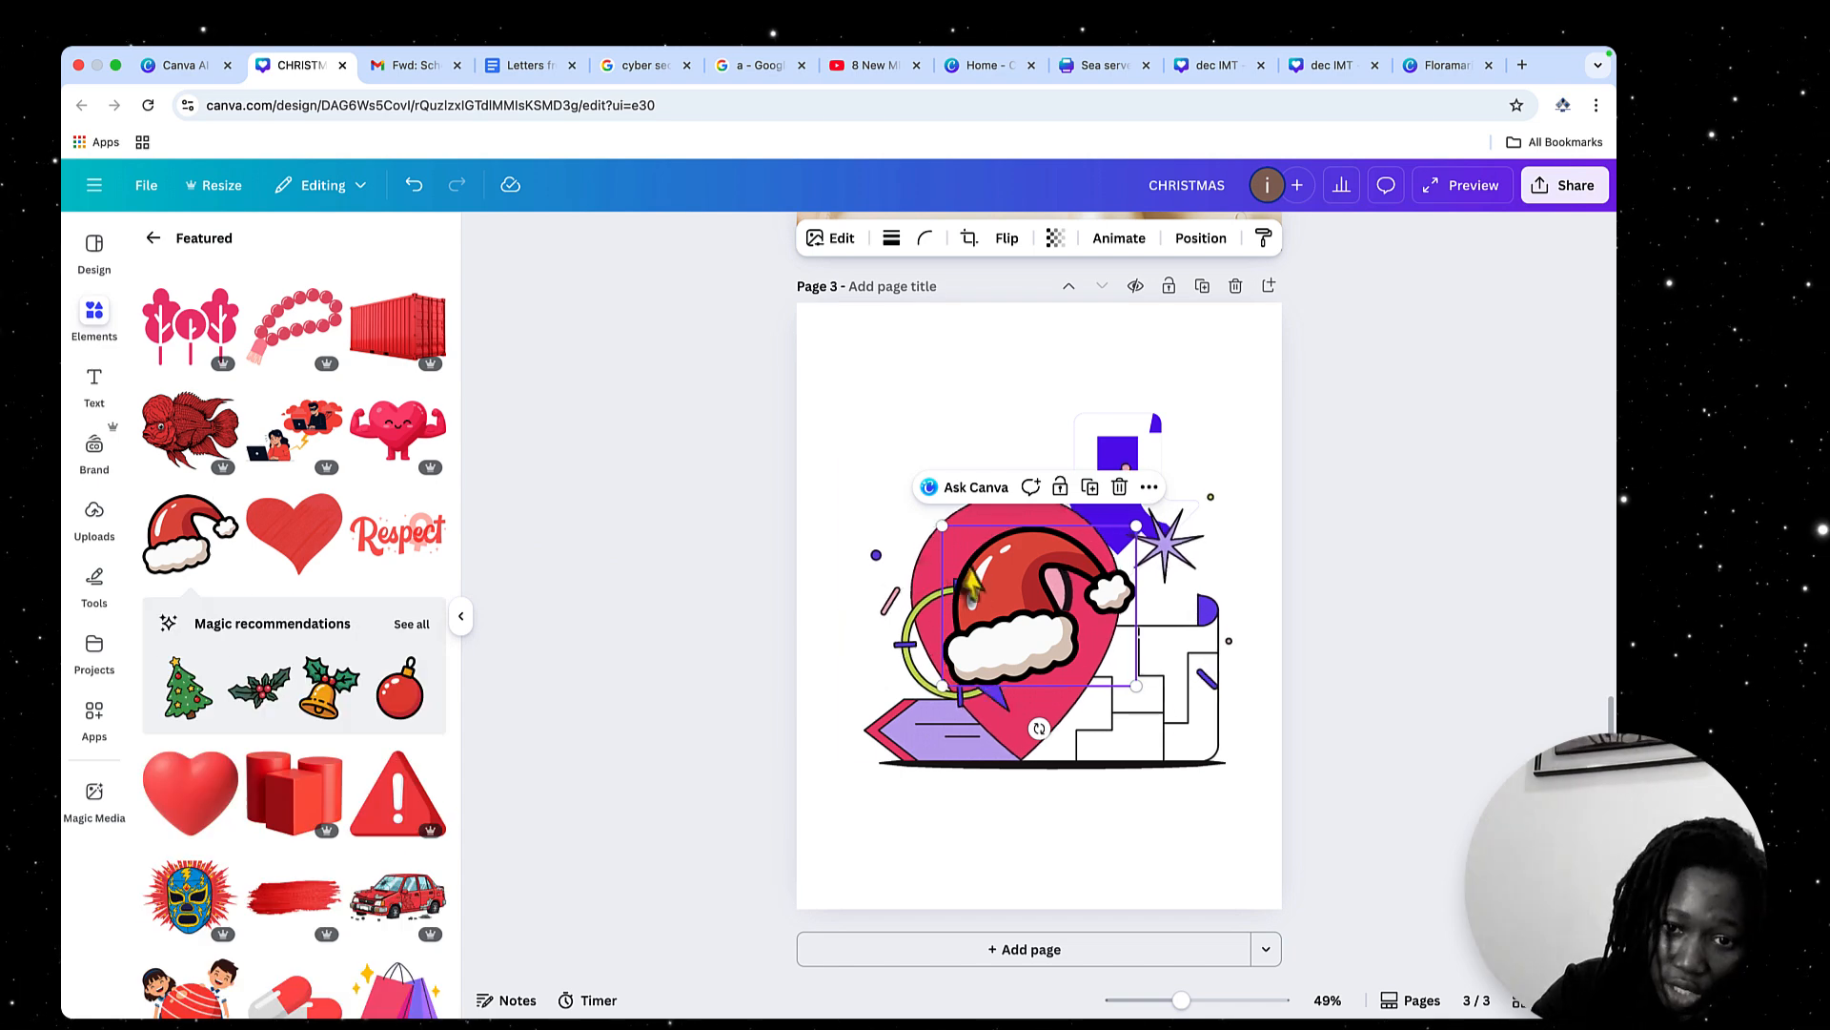
left_click_drag(993, 514, 972, 405)
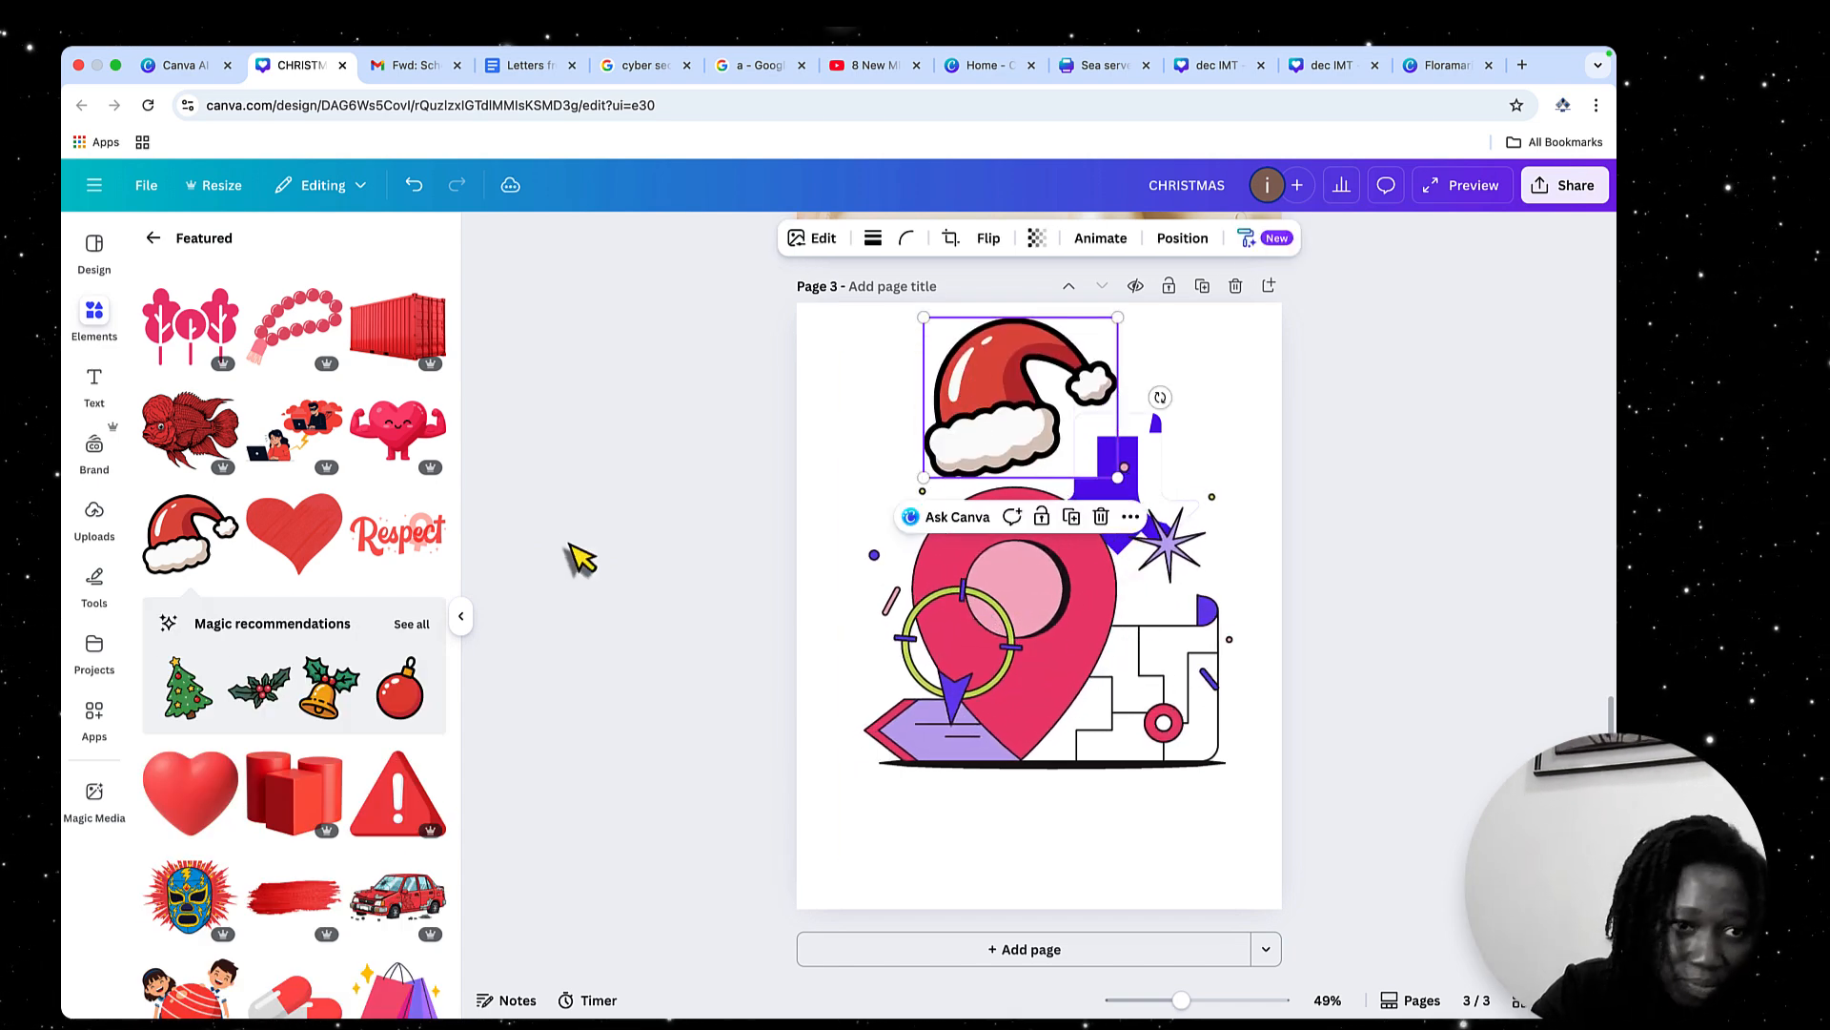
left_click(152, 237)
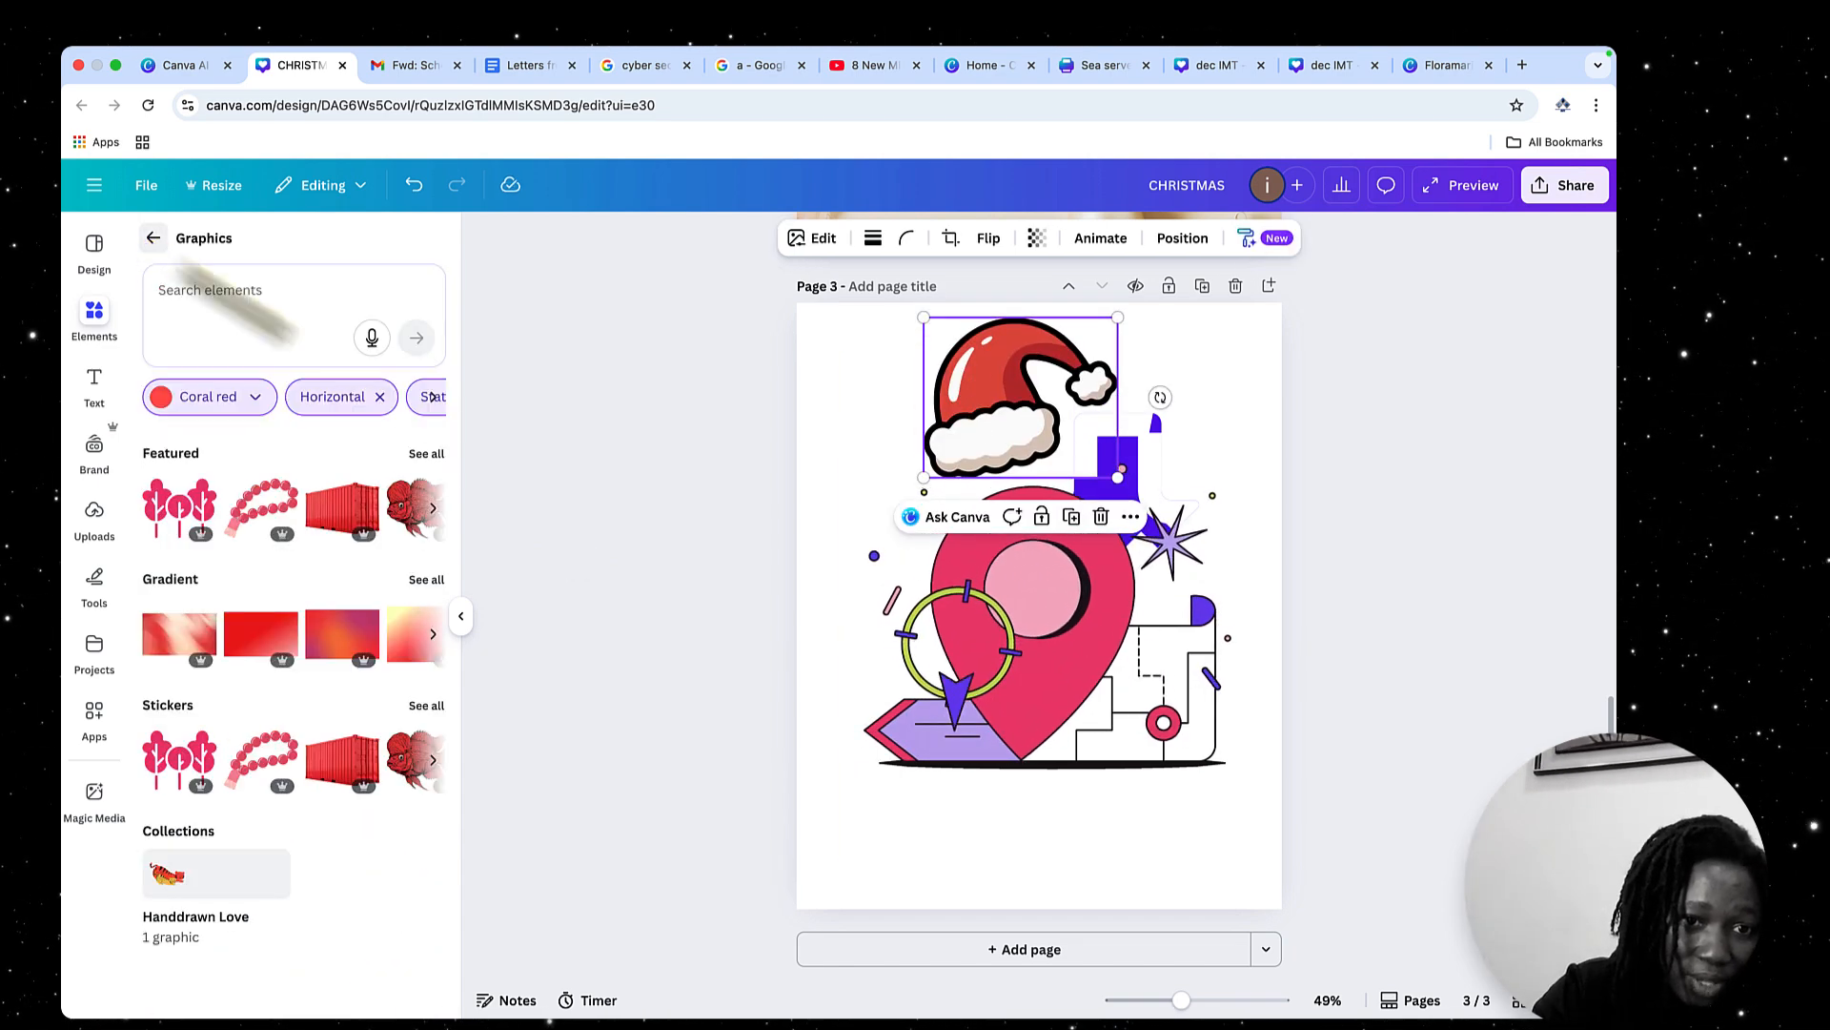
Try the Pro price filter on the graphics and clear it again
scroll(391, 403, "right", 3)
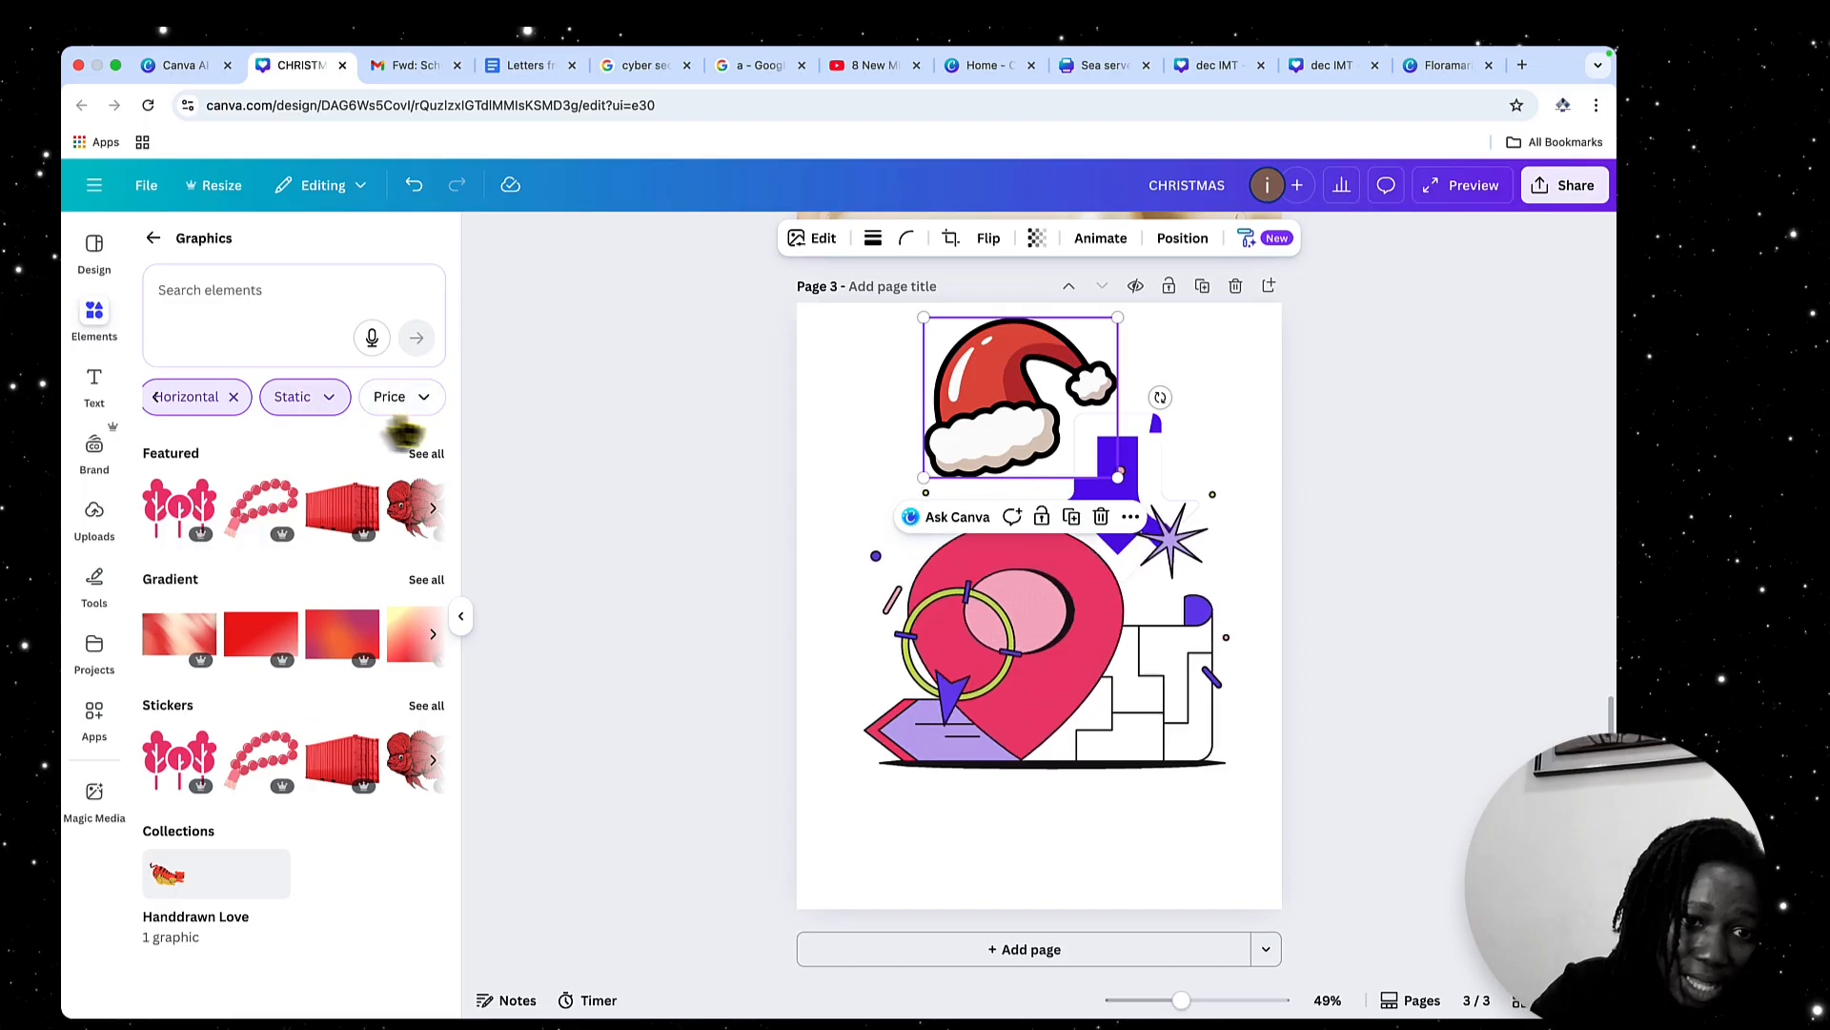
left_click(396, 409)
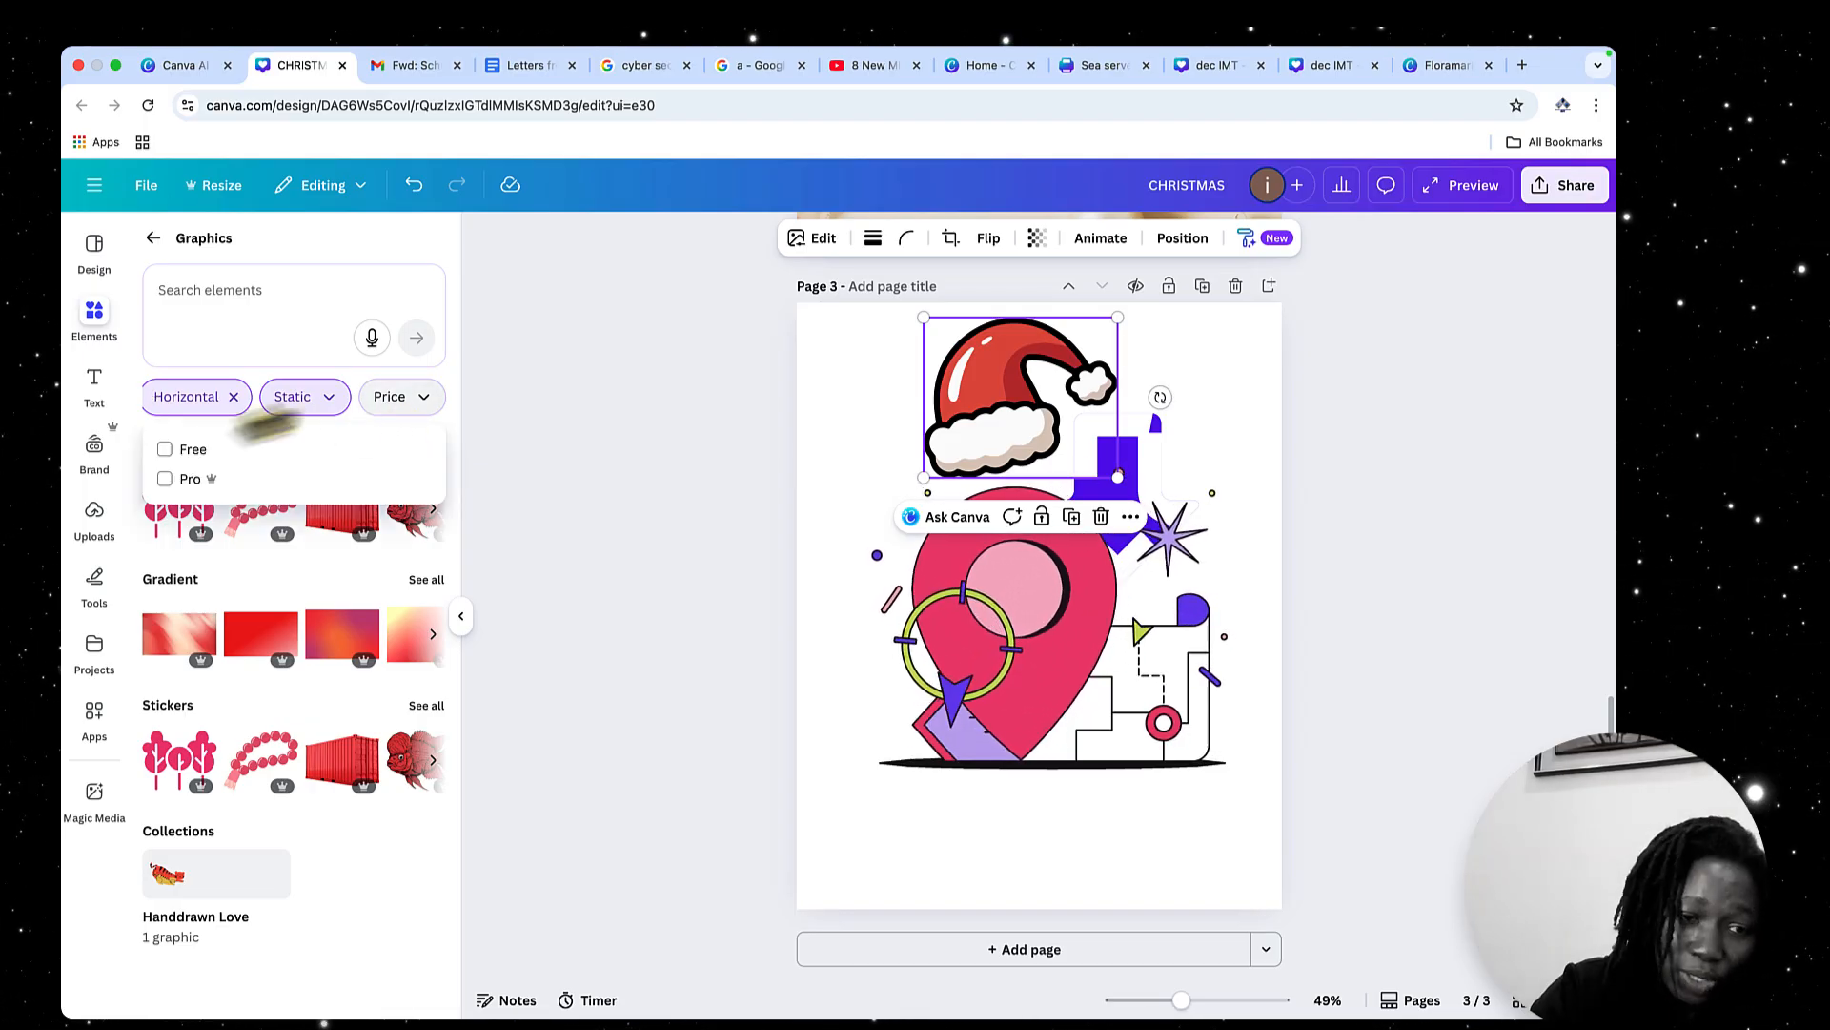
left_click(164, 479)
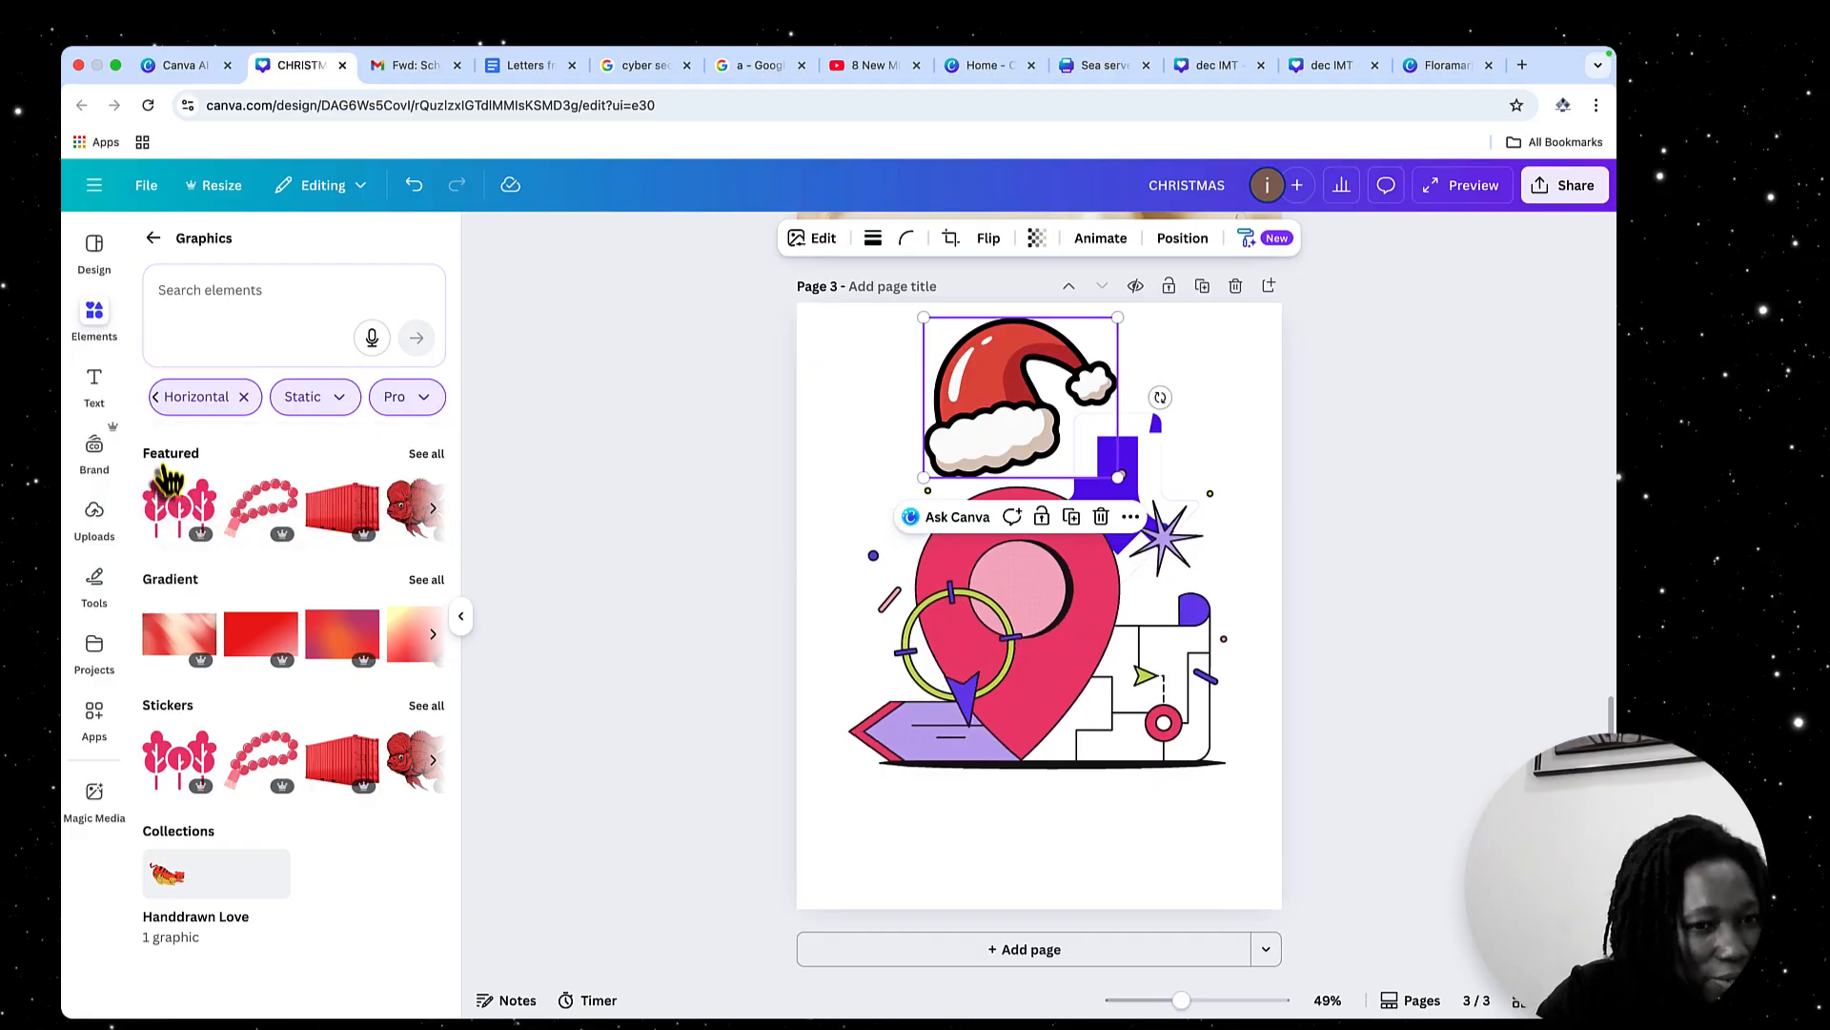
left_click(423, 398)
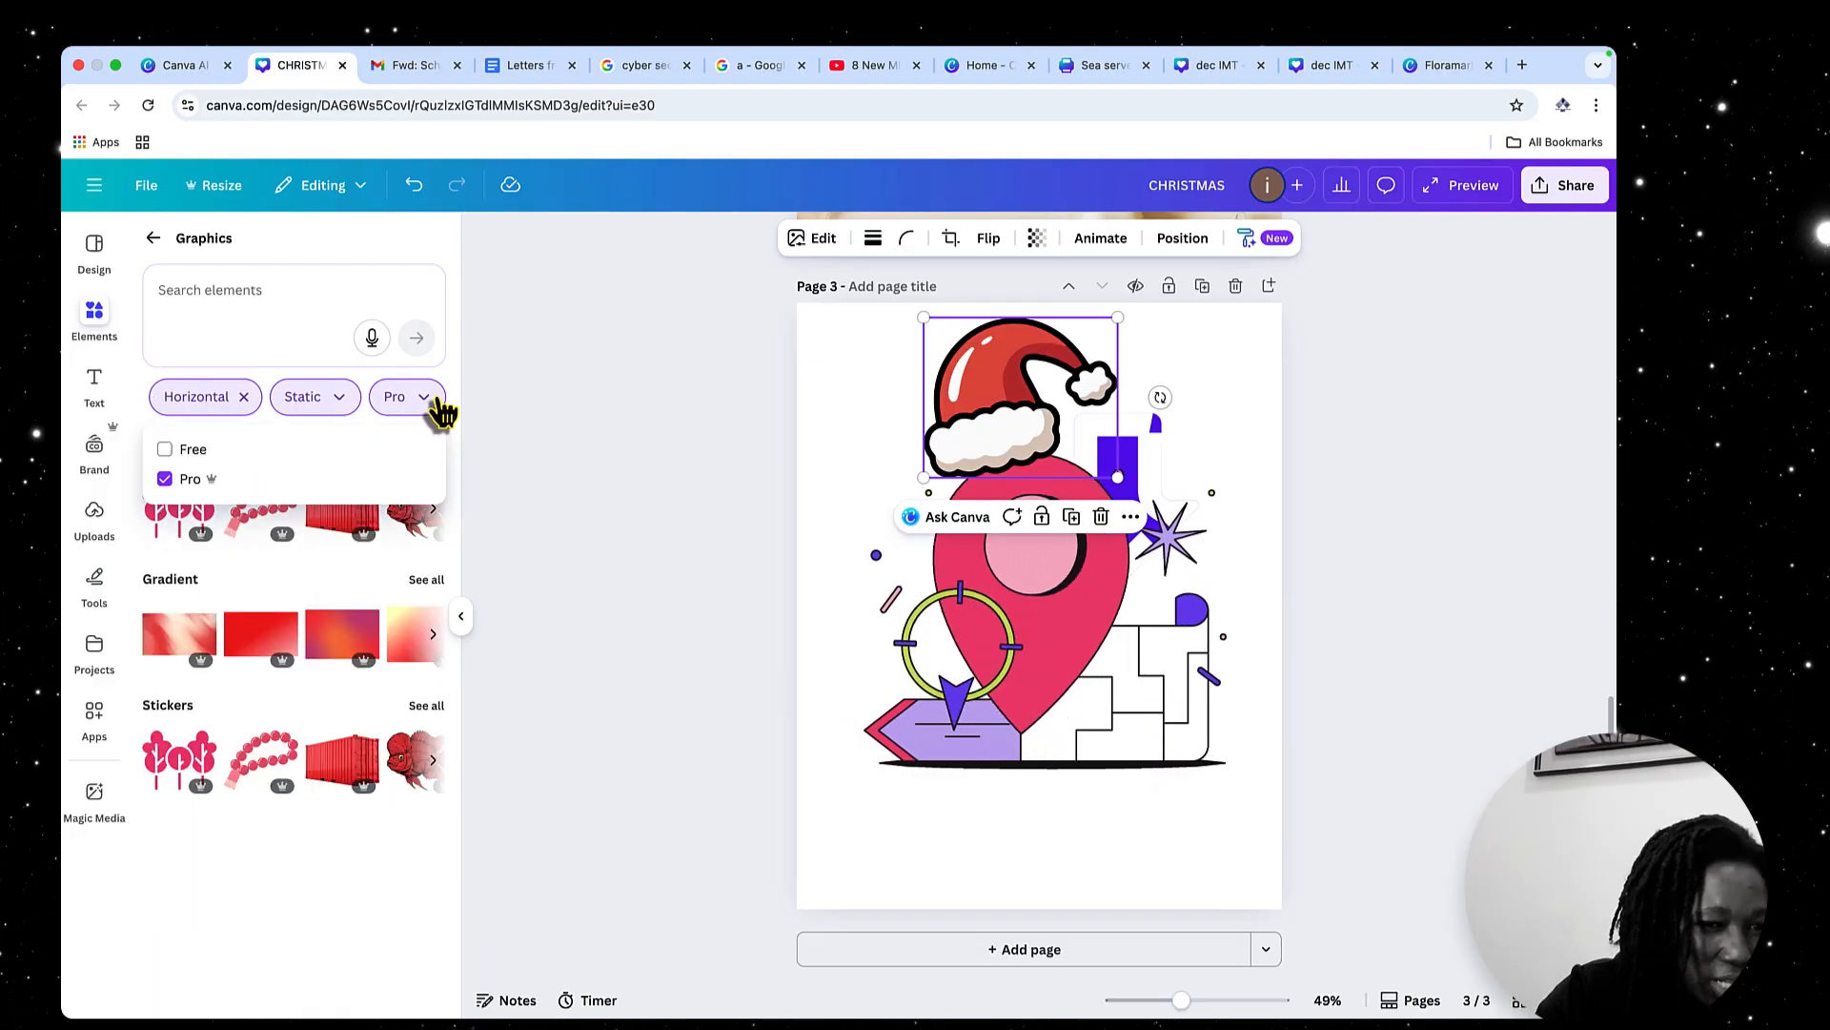
left_click(165, 479)
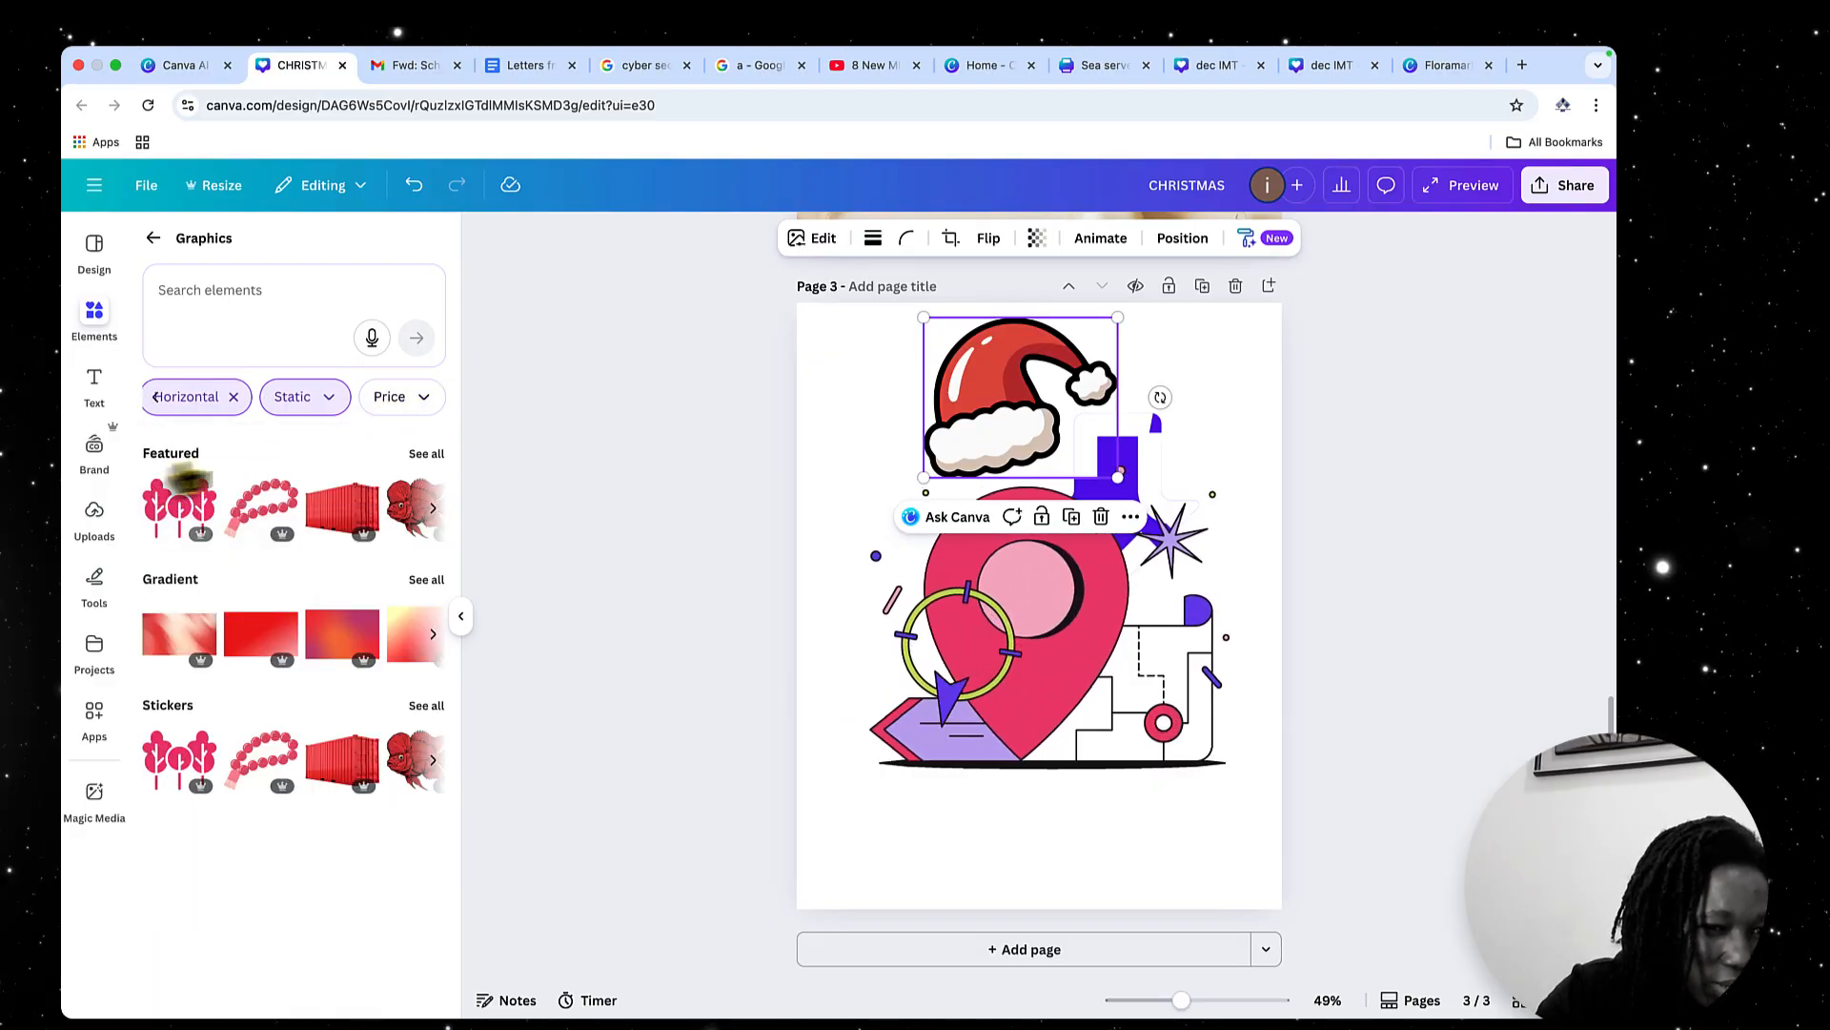
Try the Free price filter on the graphics, clear it and limit the price filter to Pro
left_click(422, 399)
left_click(179, 450)
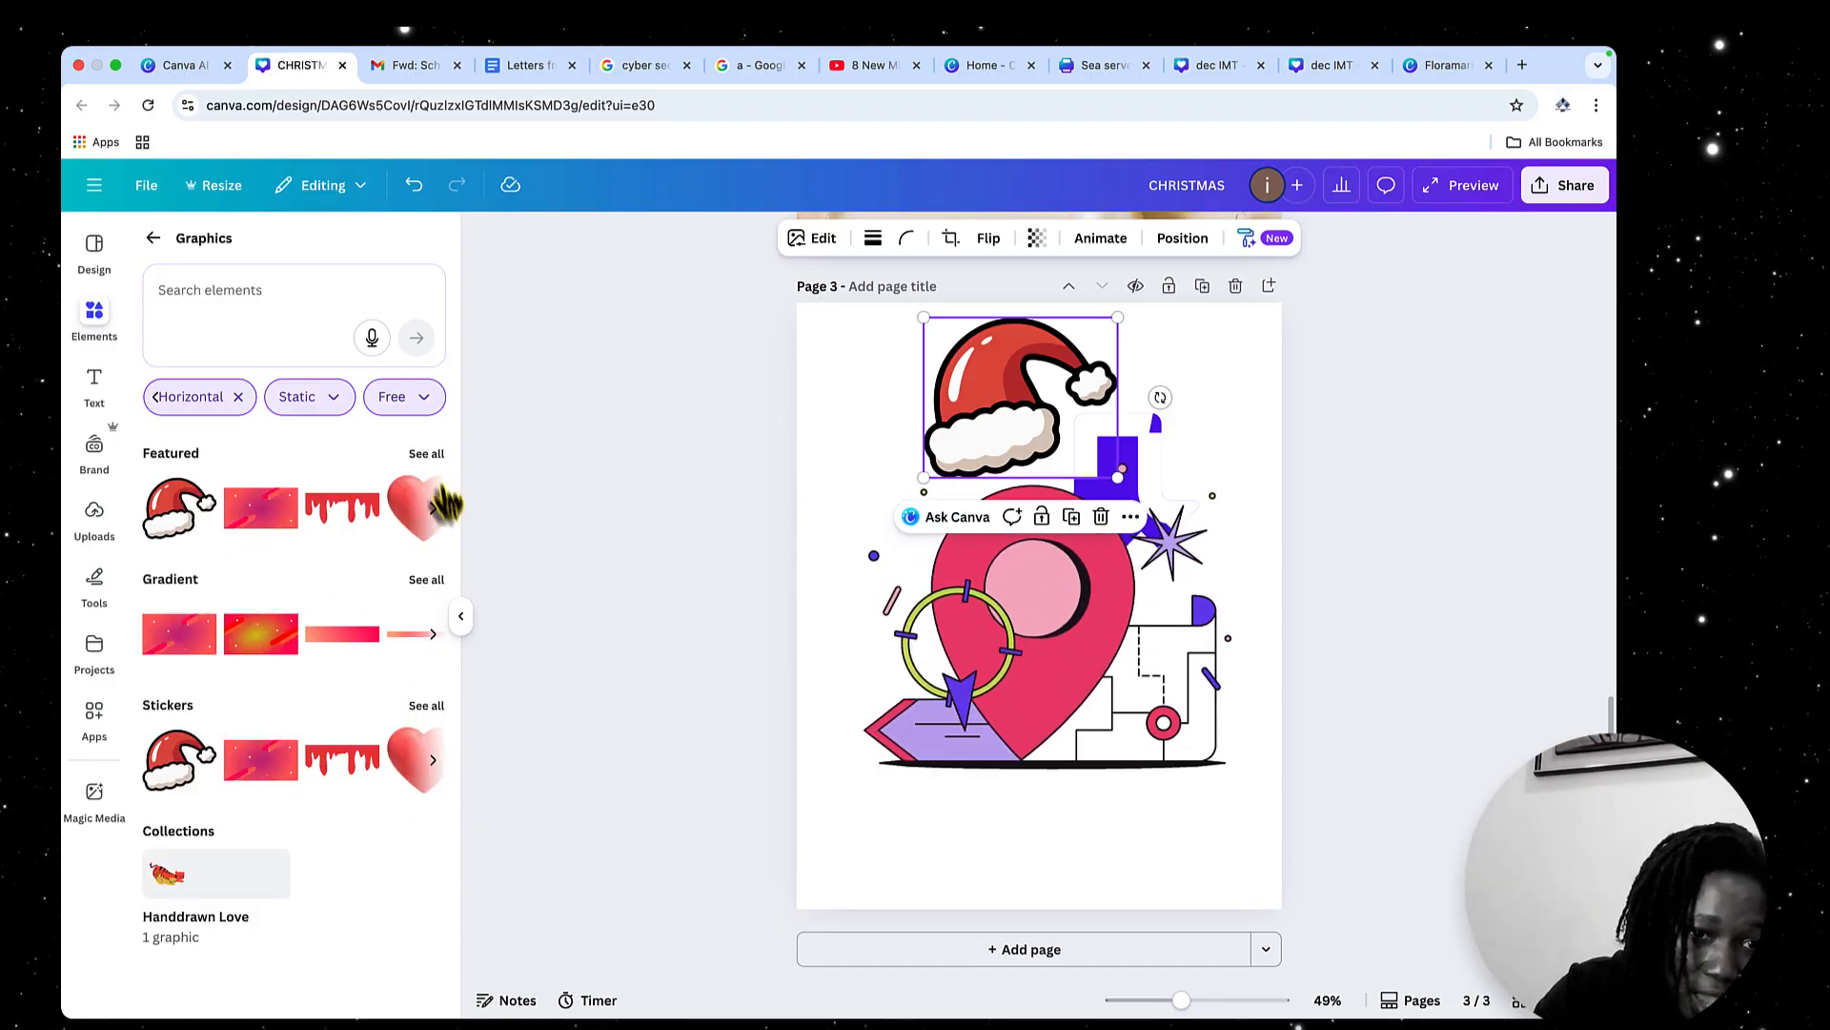
left_click(429, 405)
left_click(179, 450)
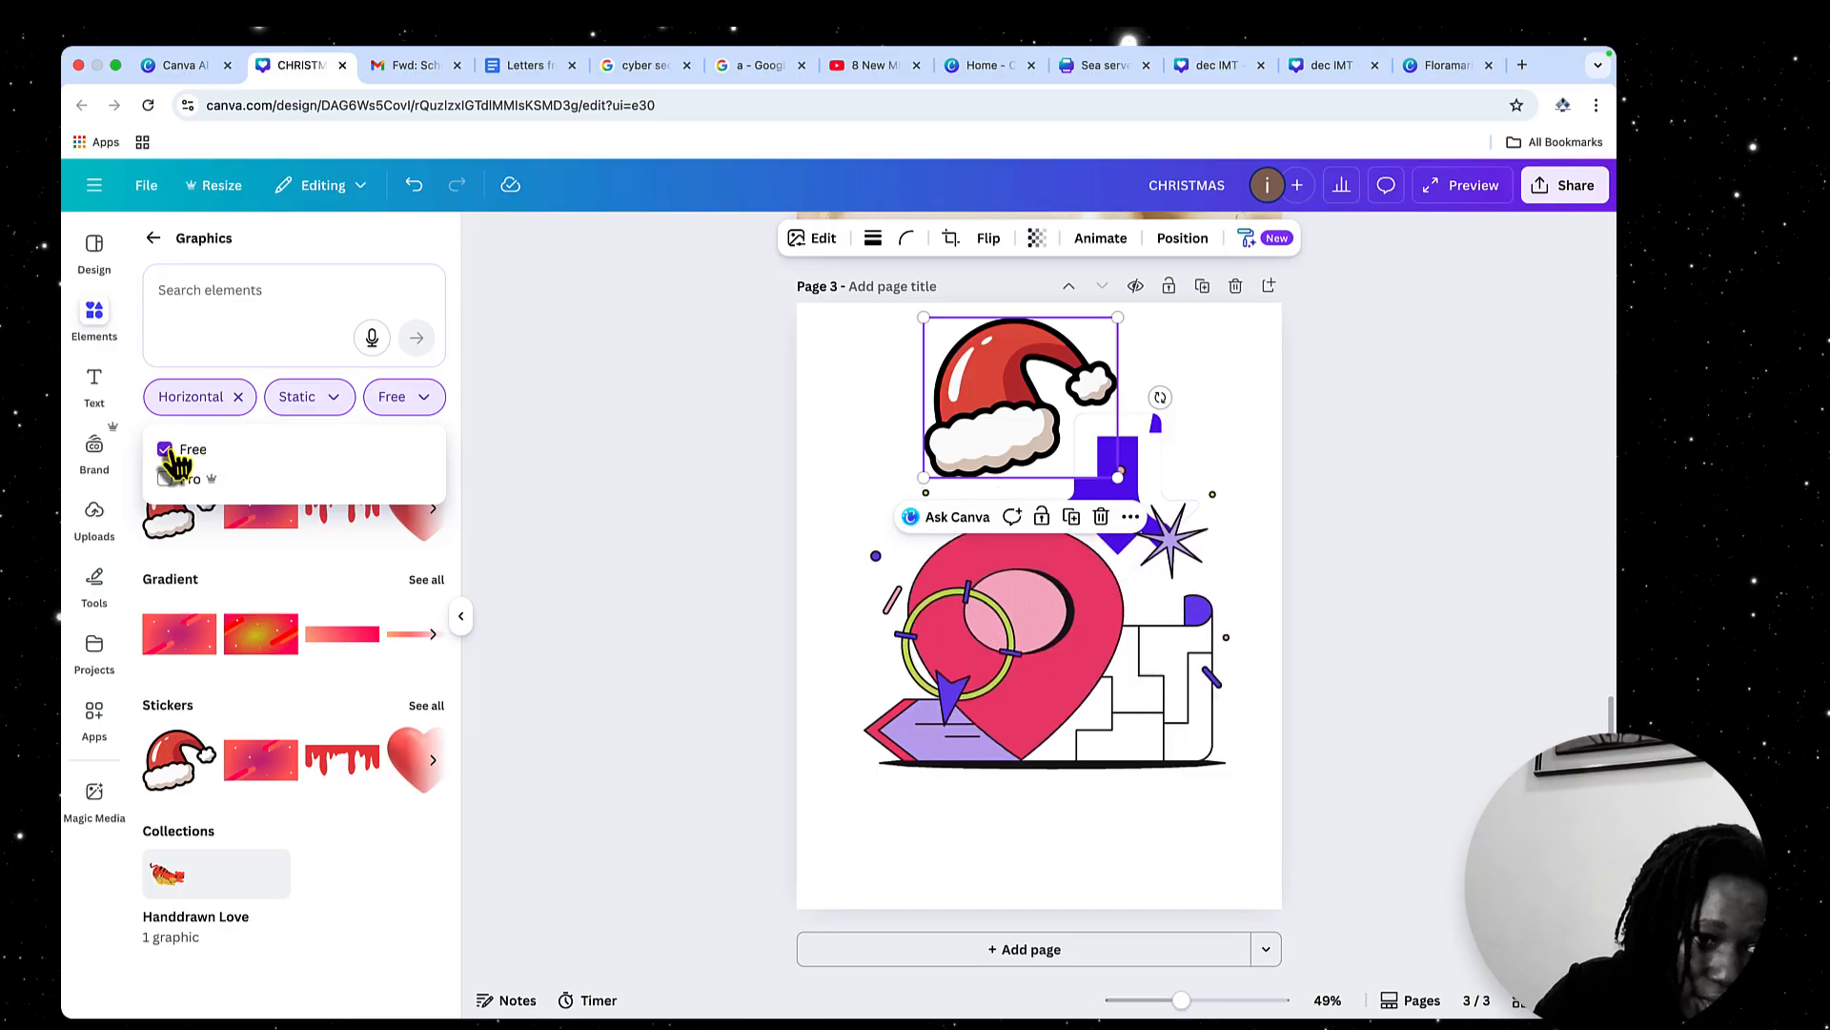
left_click(425, 398)
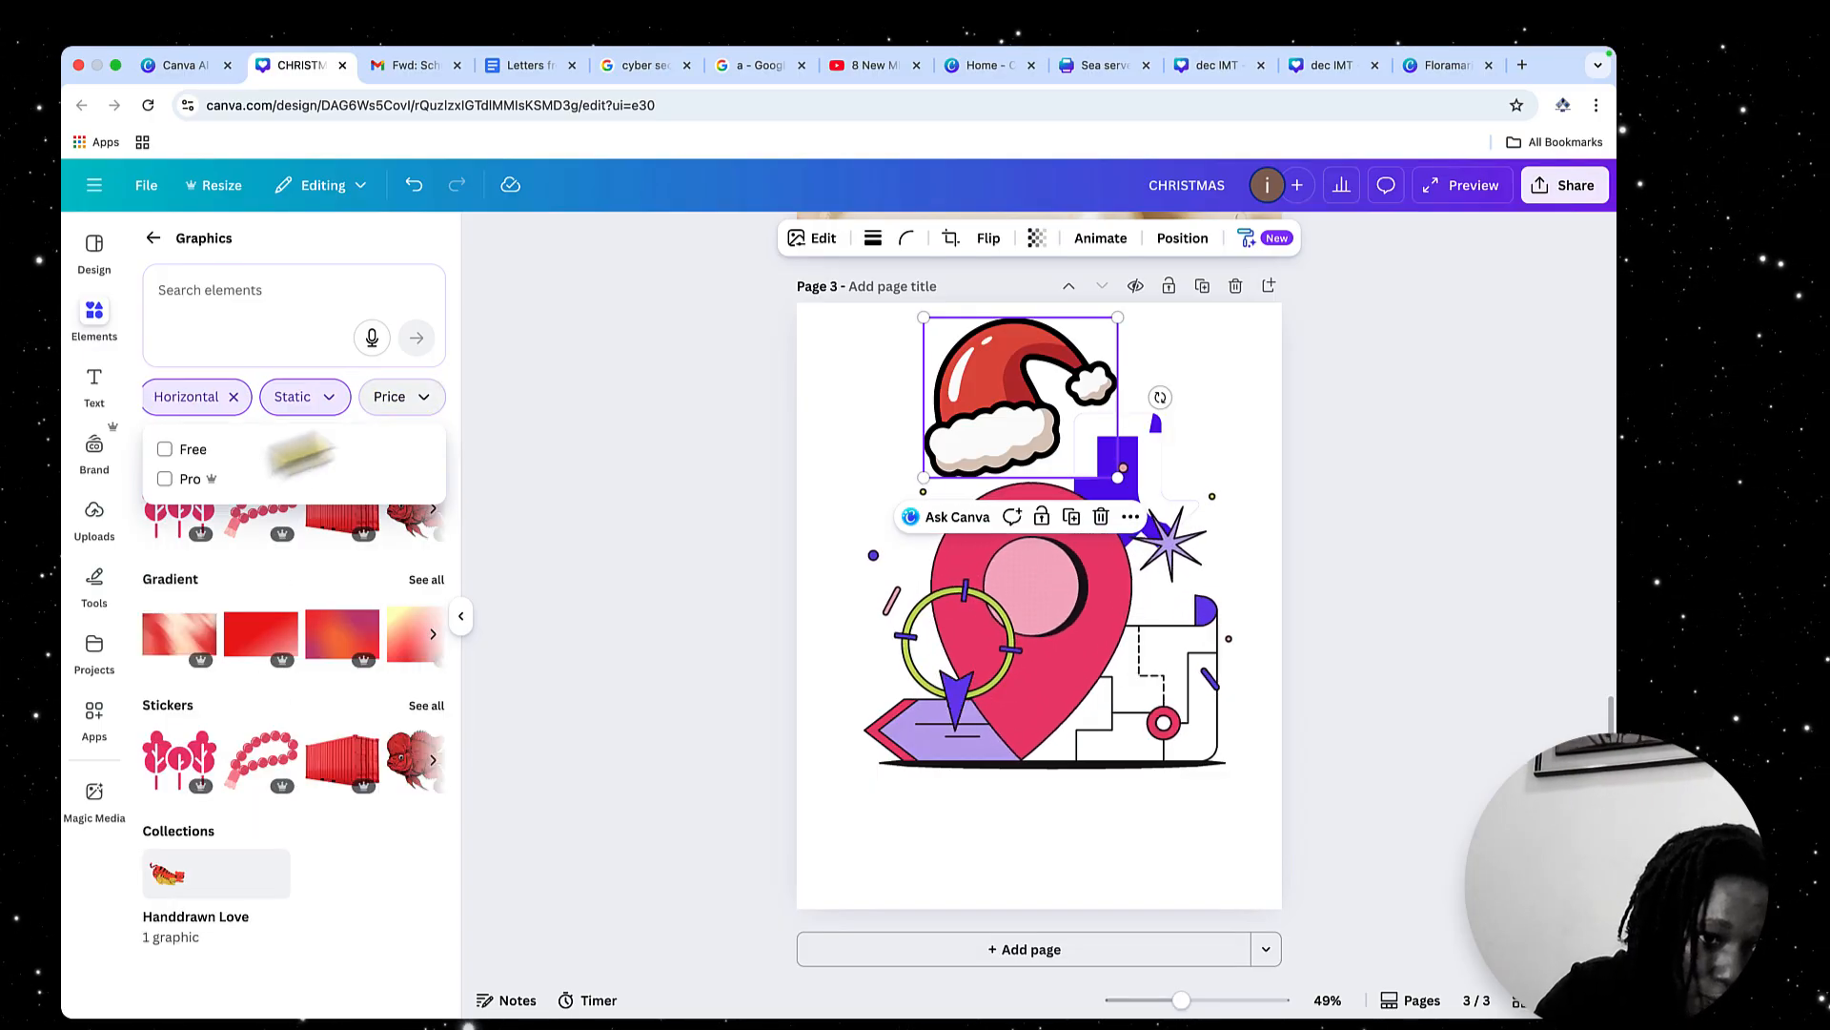
left_click(175, 480)
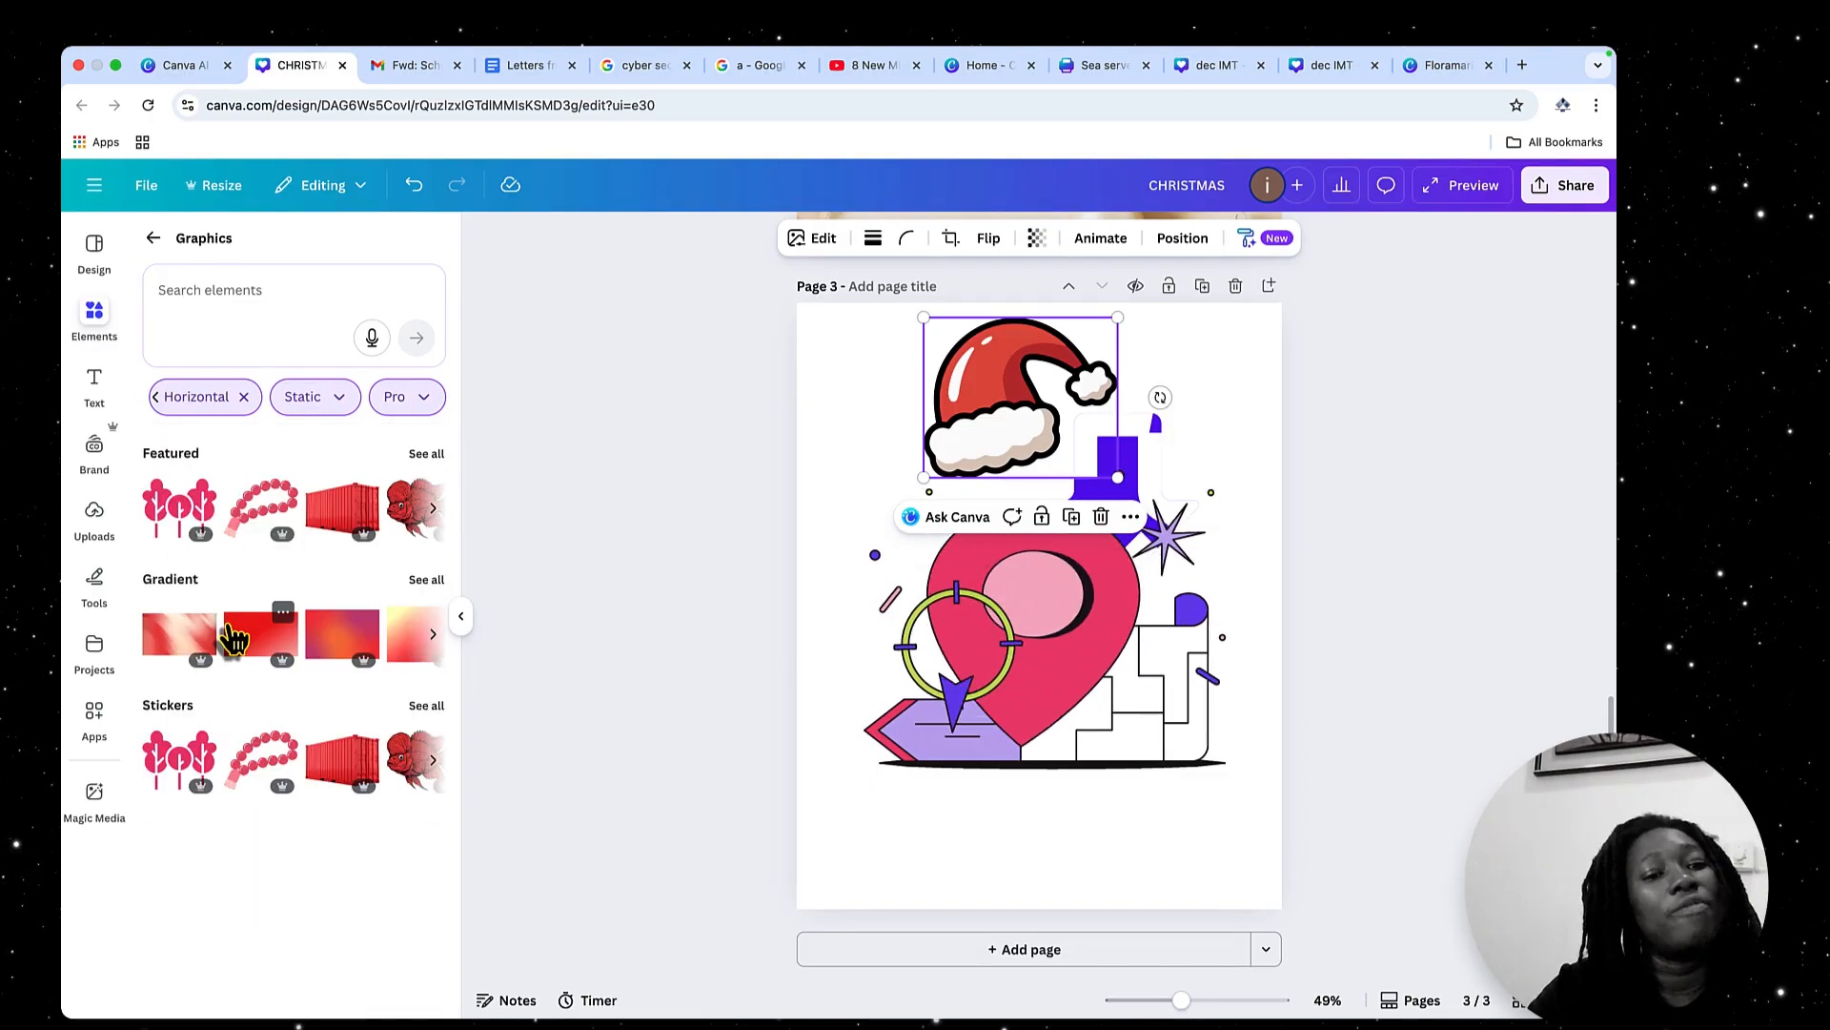
Replace the location pin on page 3 with the red panda from all Featured graphics, and return to the element categories
left_click(426, 454)
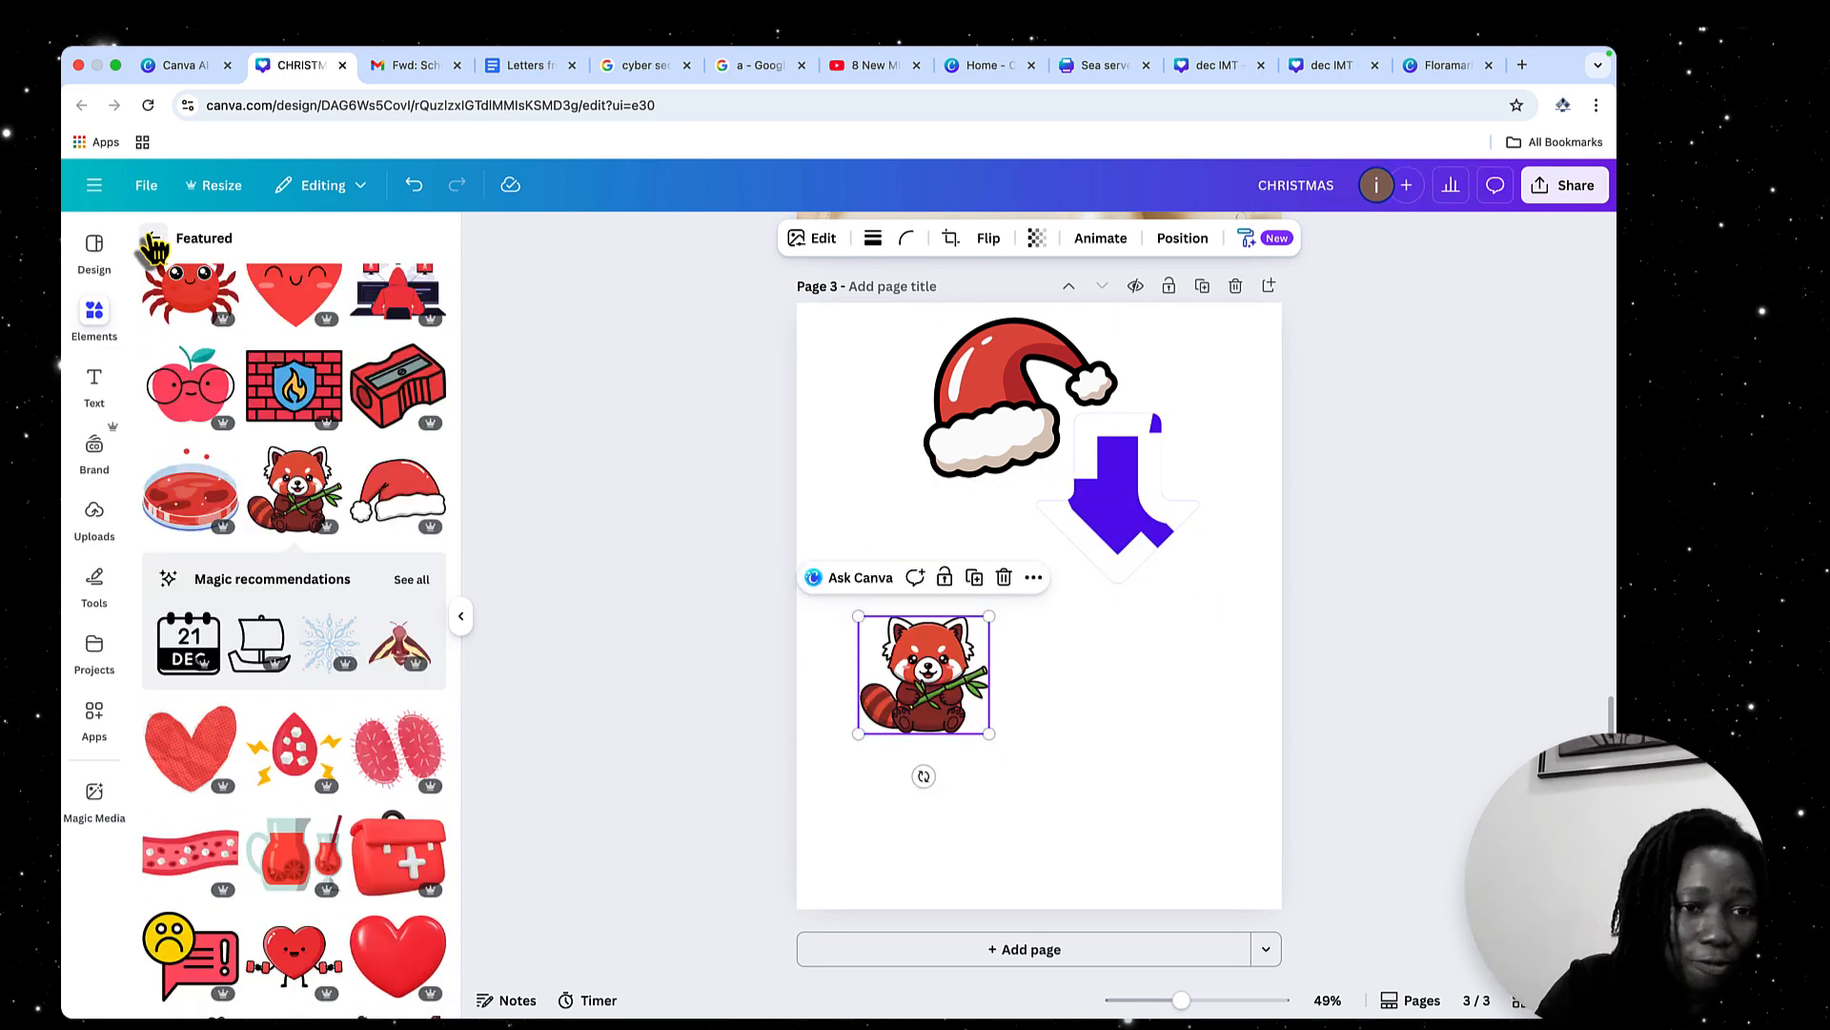
left_click(152, 238)
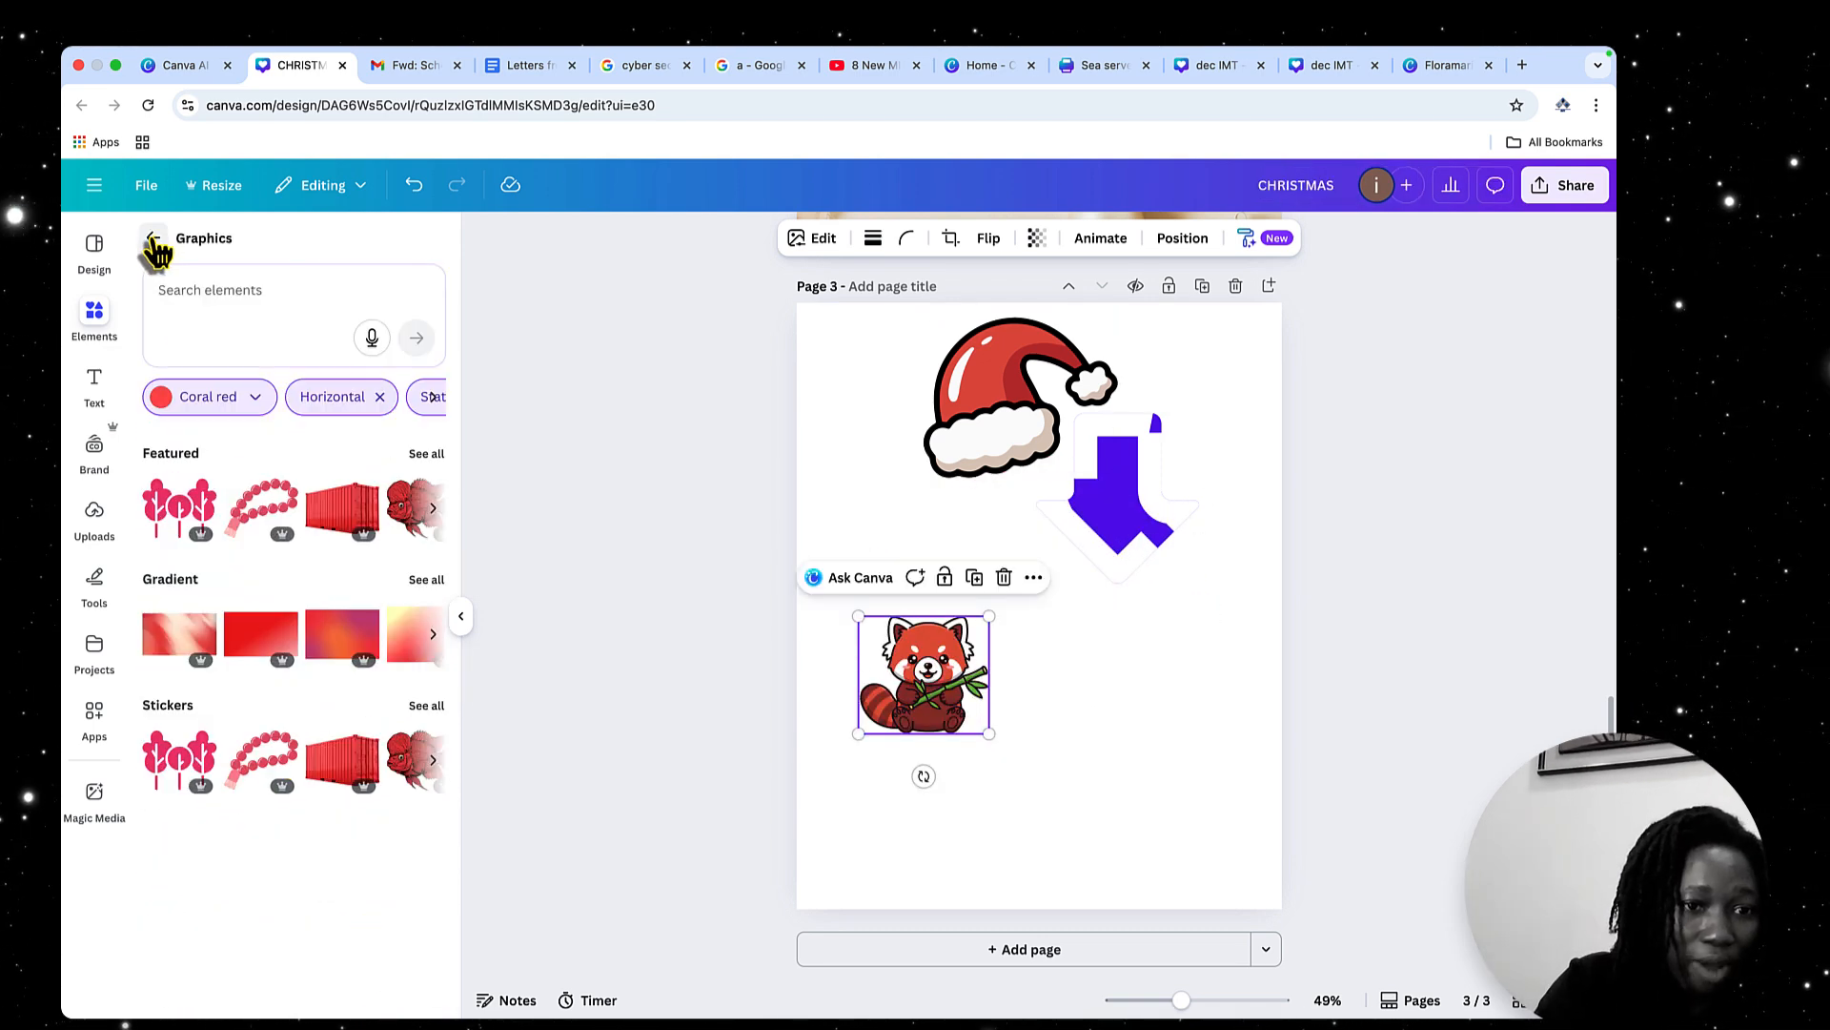
left_click(152, 239)
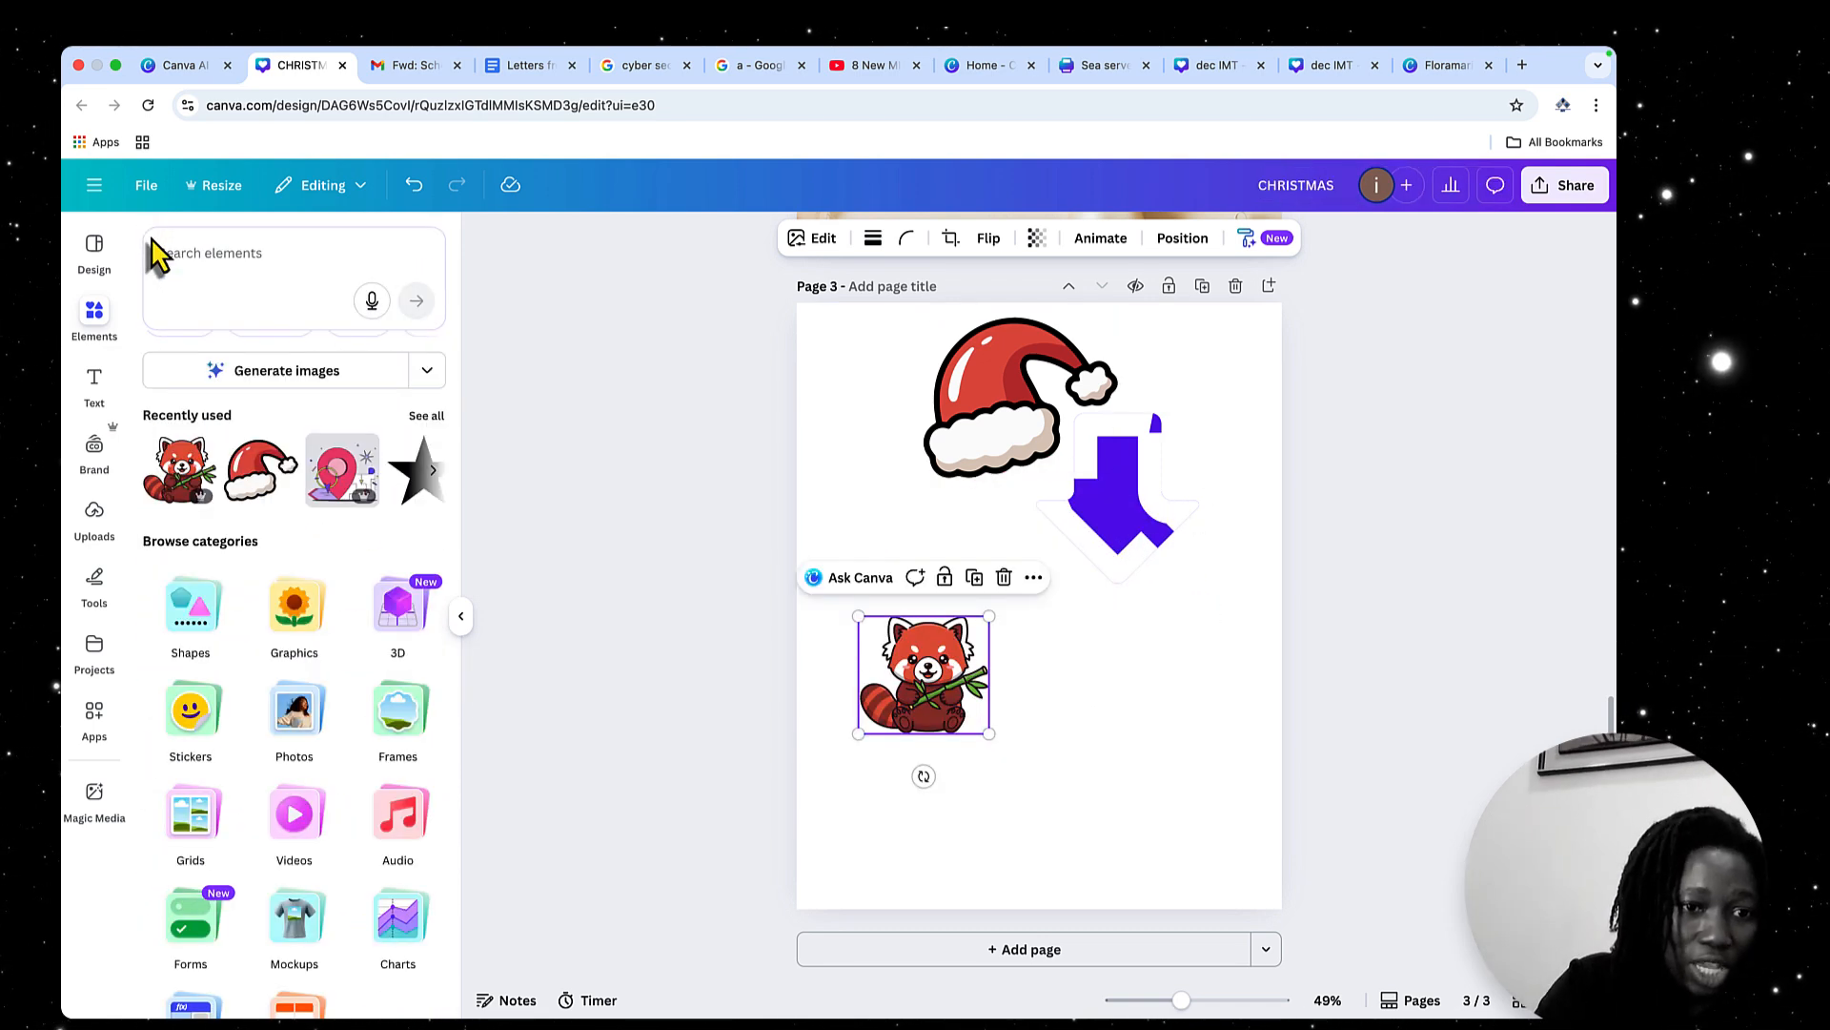
Add page 4, insert the purple phone from the 3D Icons & Stickers collection and rotate it in 3D
left_click(398, 610)
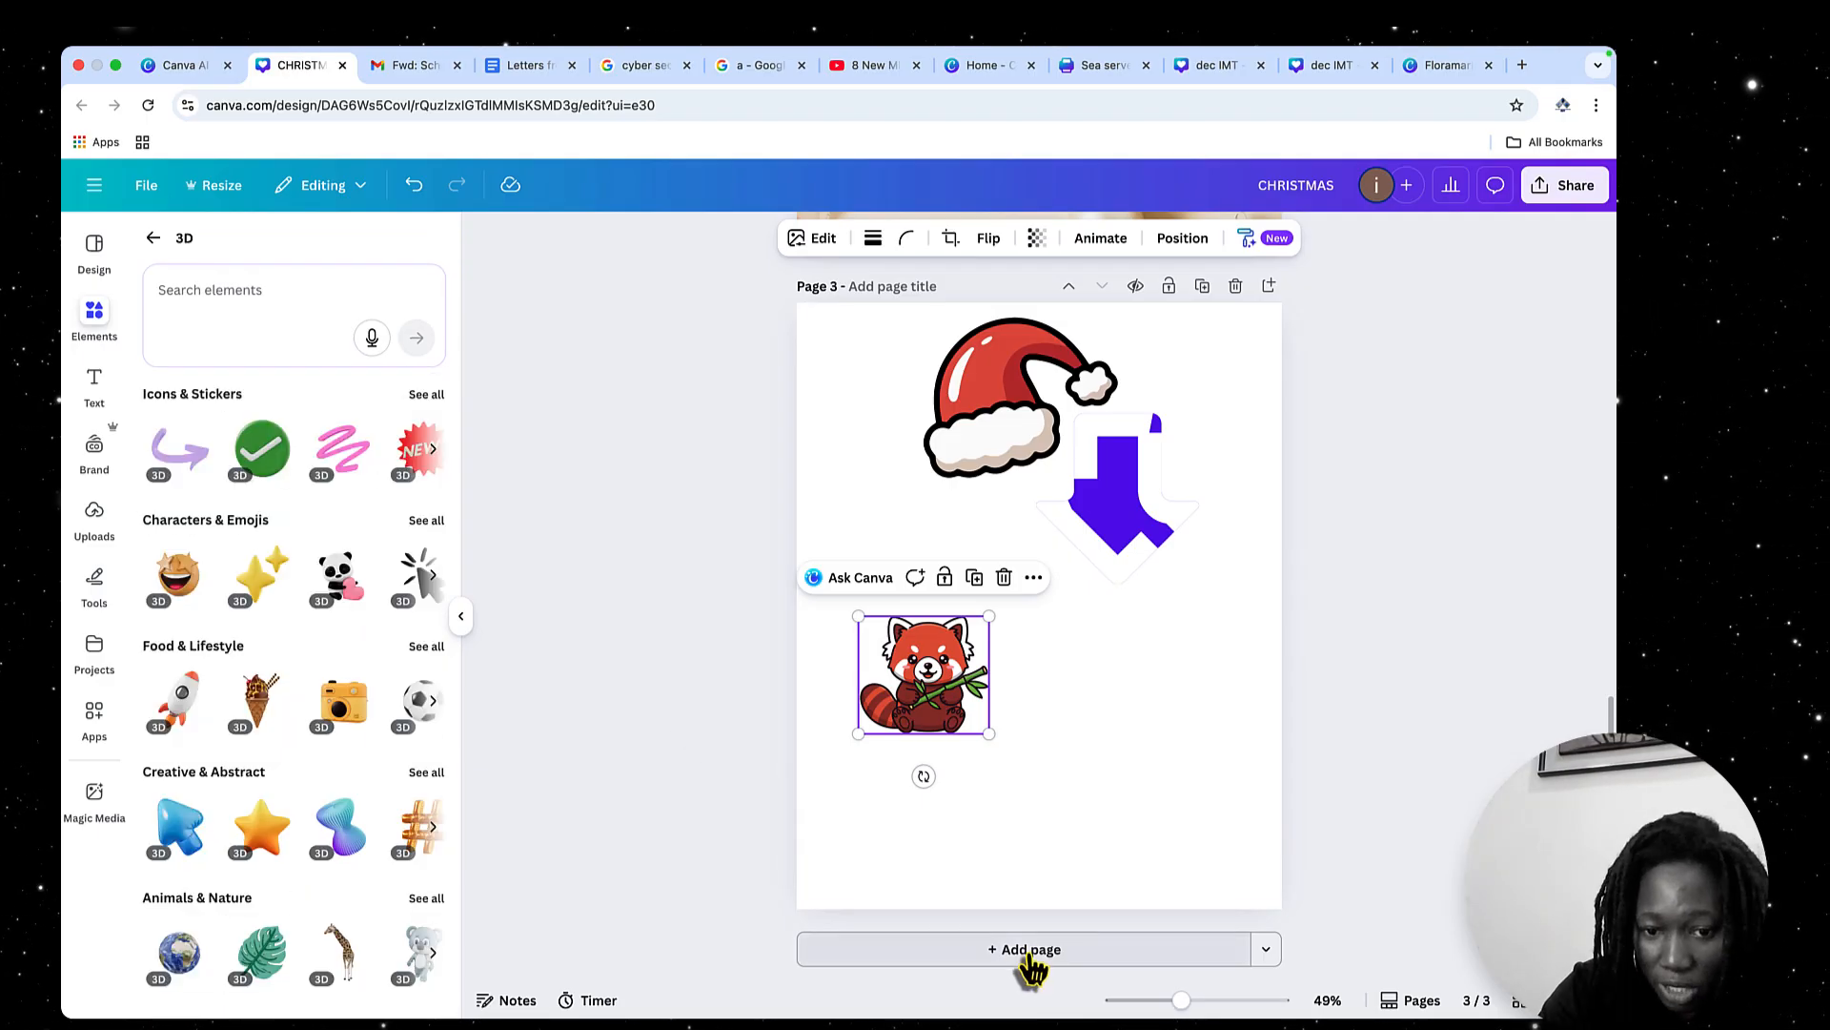
left_click(1029, 955)
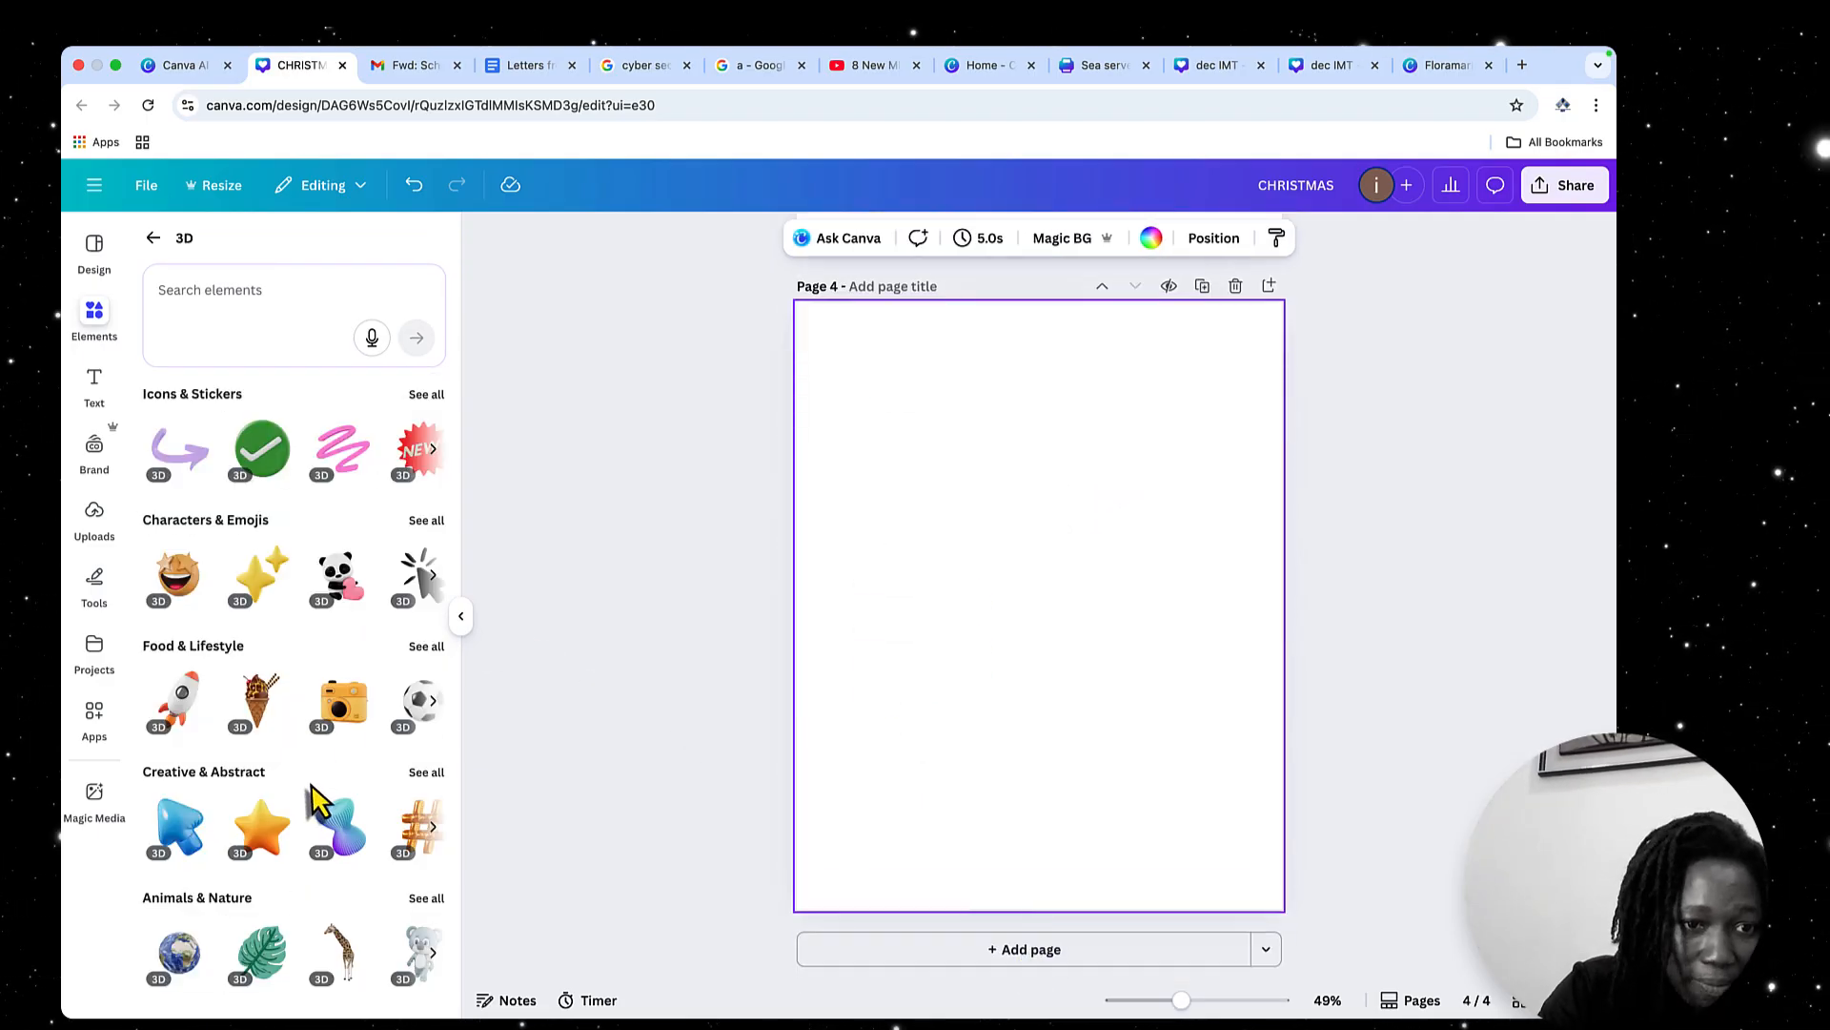
left_click(427, 395)
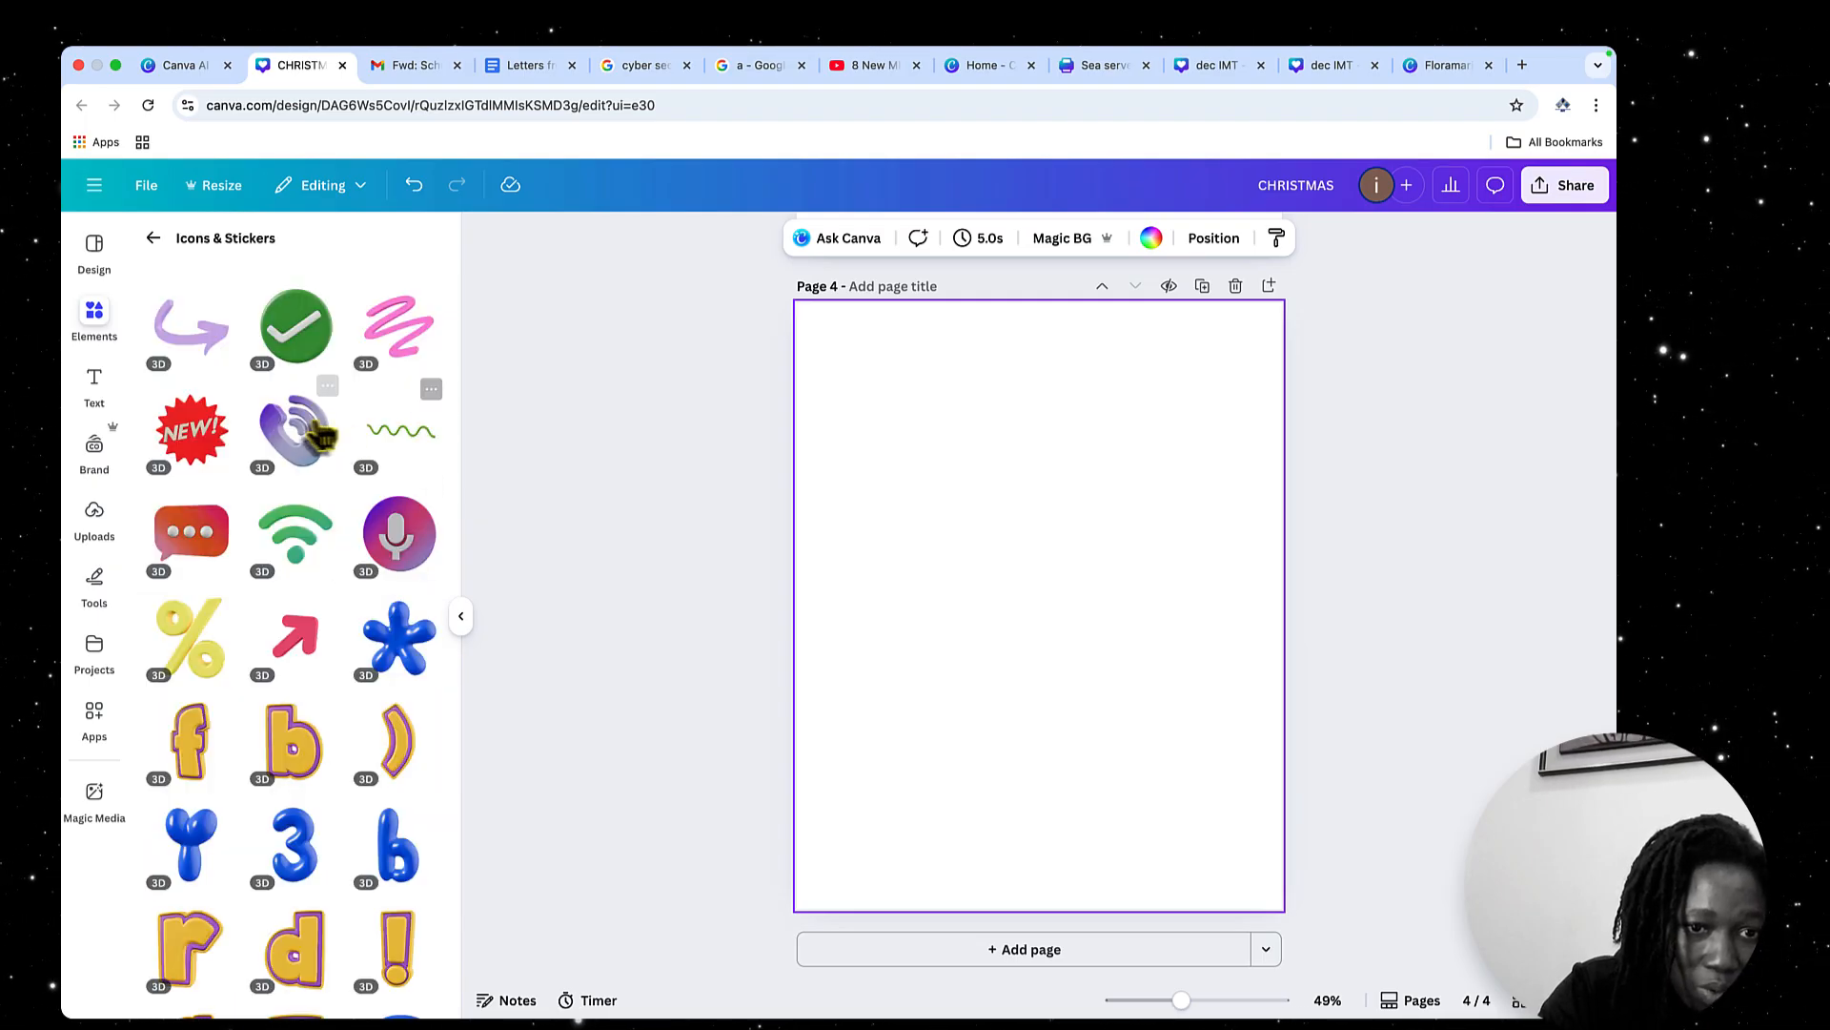
left_click(301, 445)
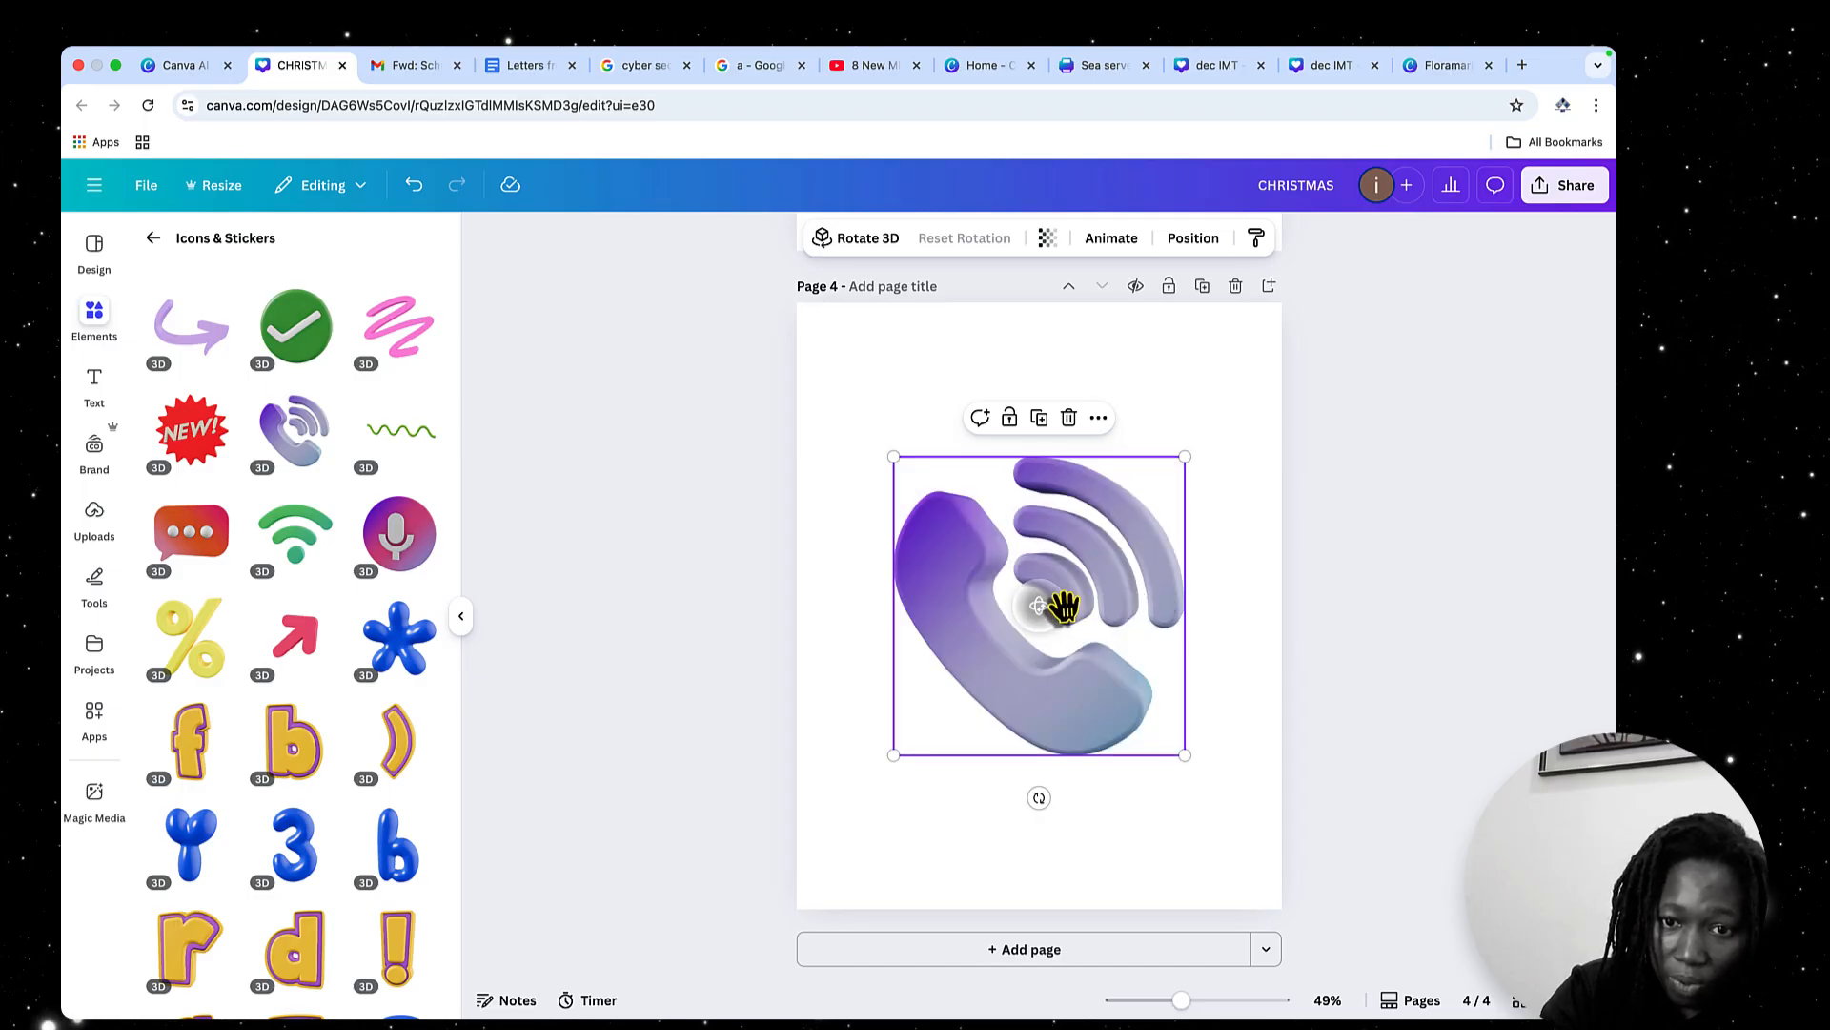
left_click_drag(1041, 602, 1019, 589)
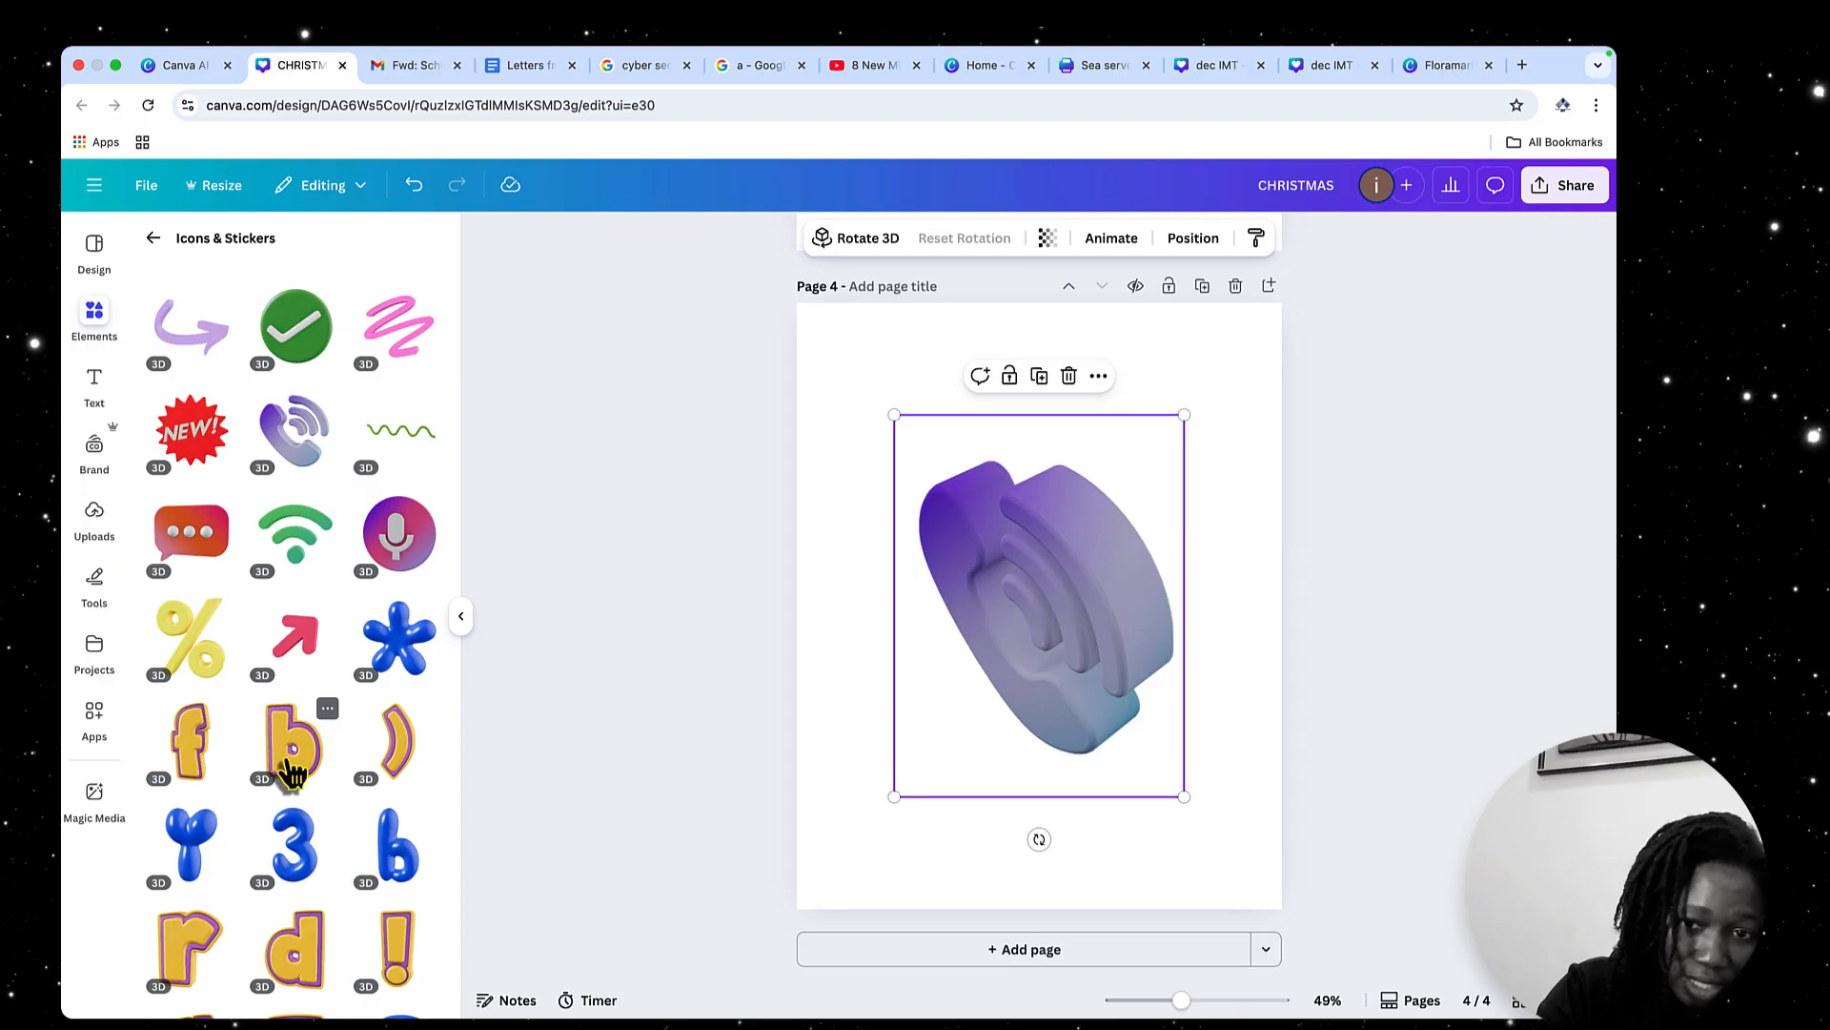
Place the yellow 3D letter b over the phone on page 4 and paste a copy onto a new page 5
left_click_drag(290, 767, 1049, 586)
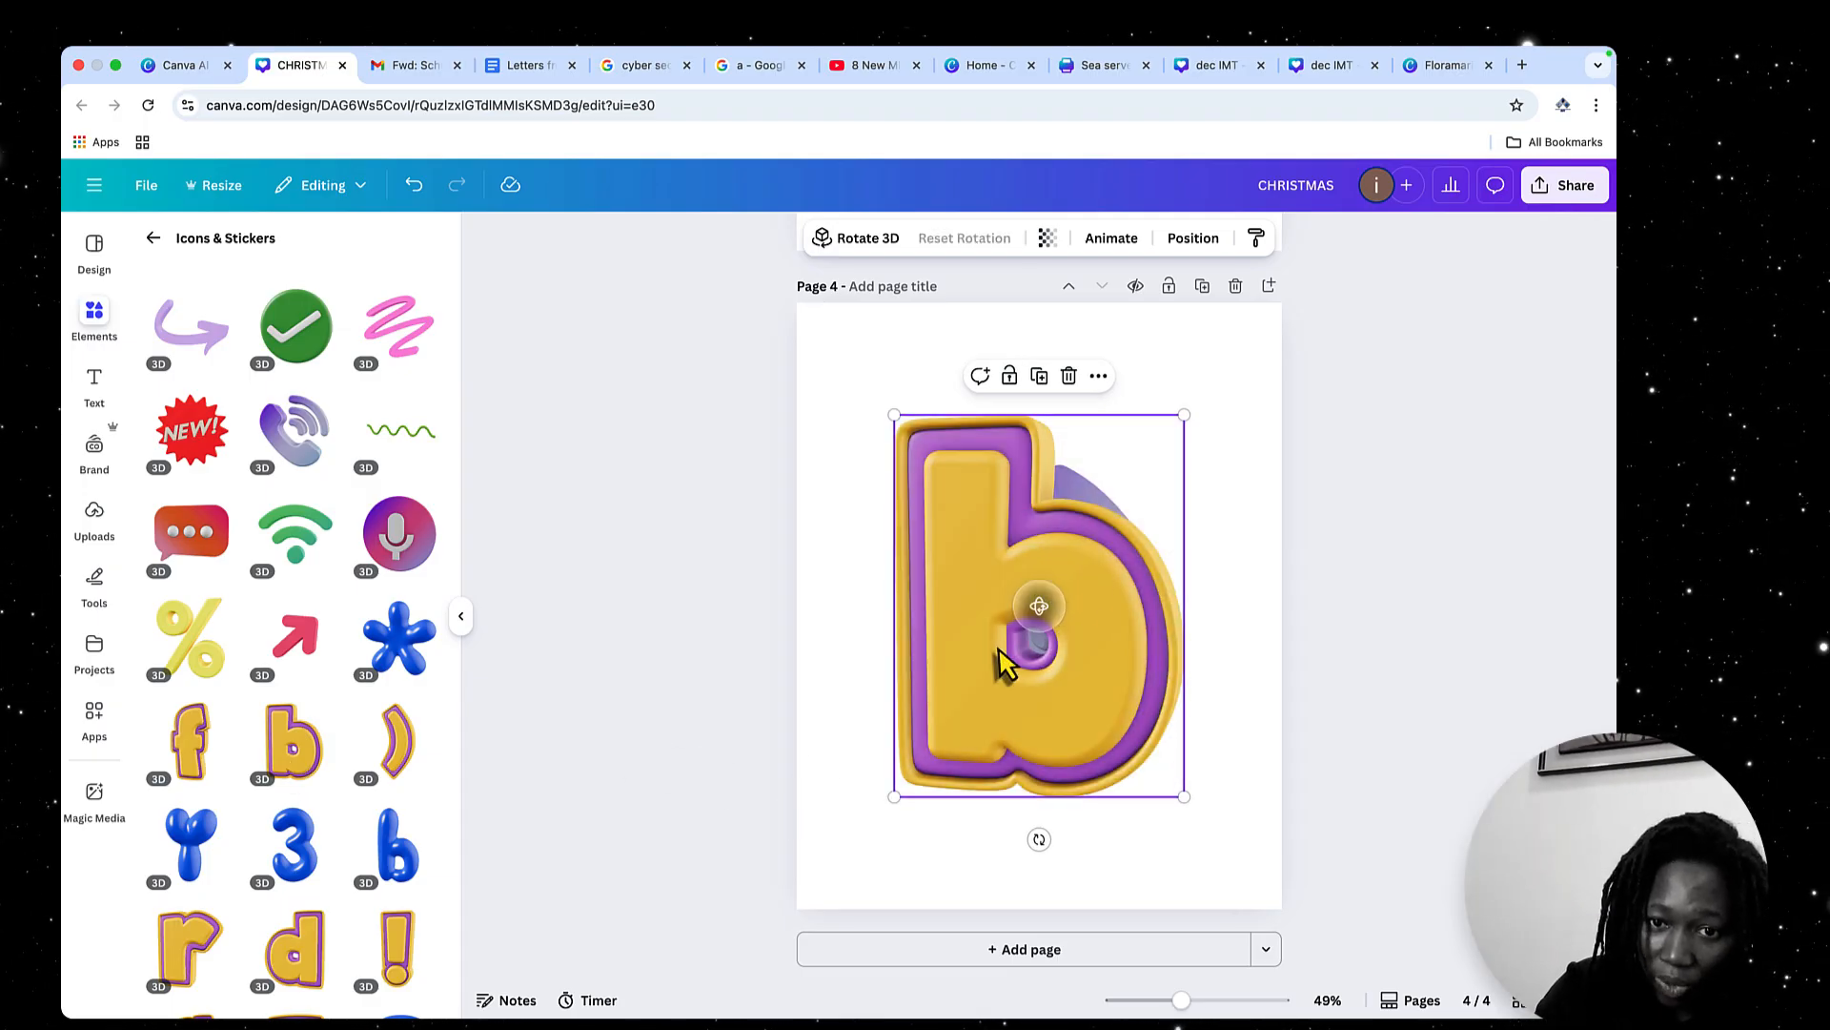
left_click_drag(999, 651, 1063, 629)
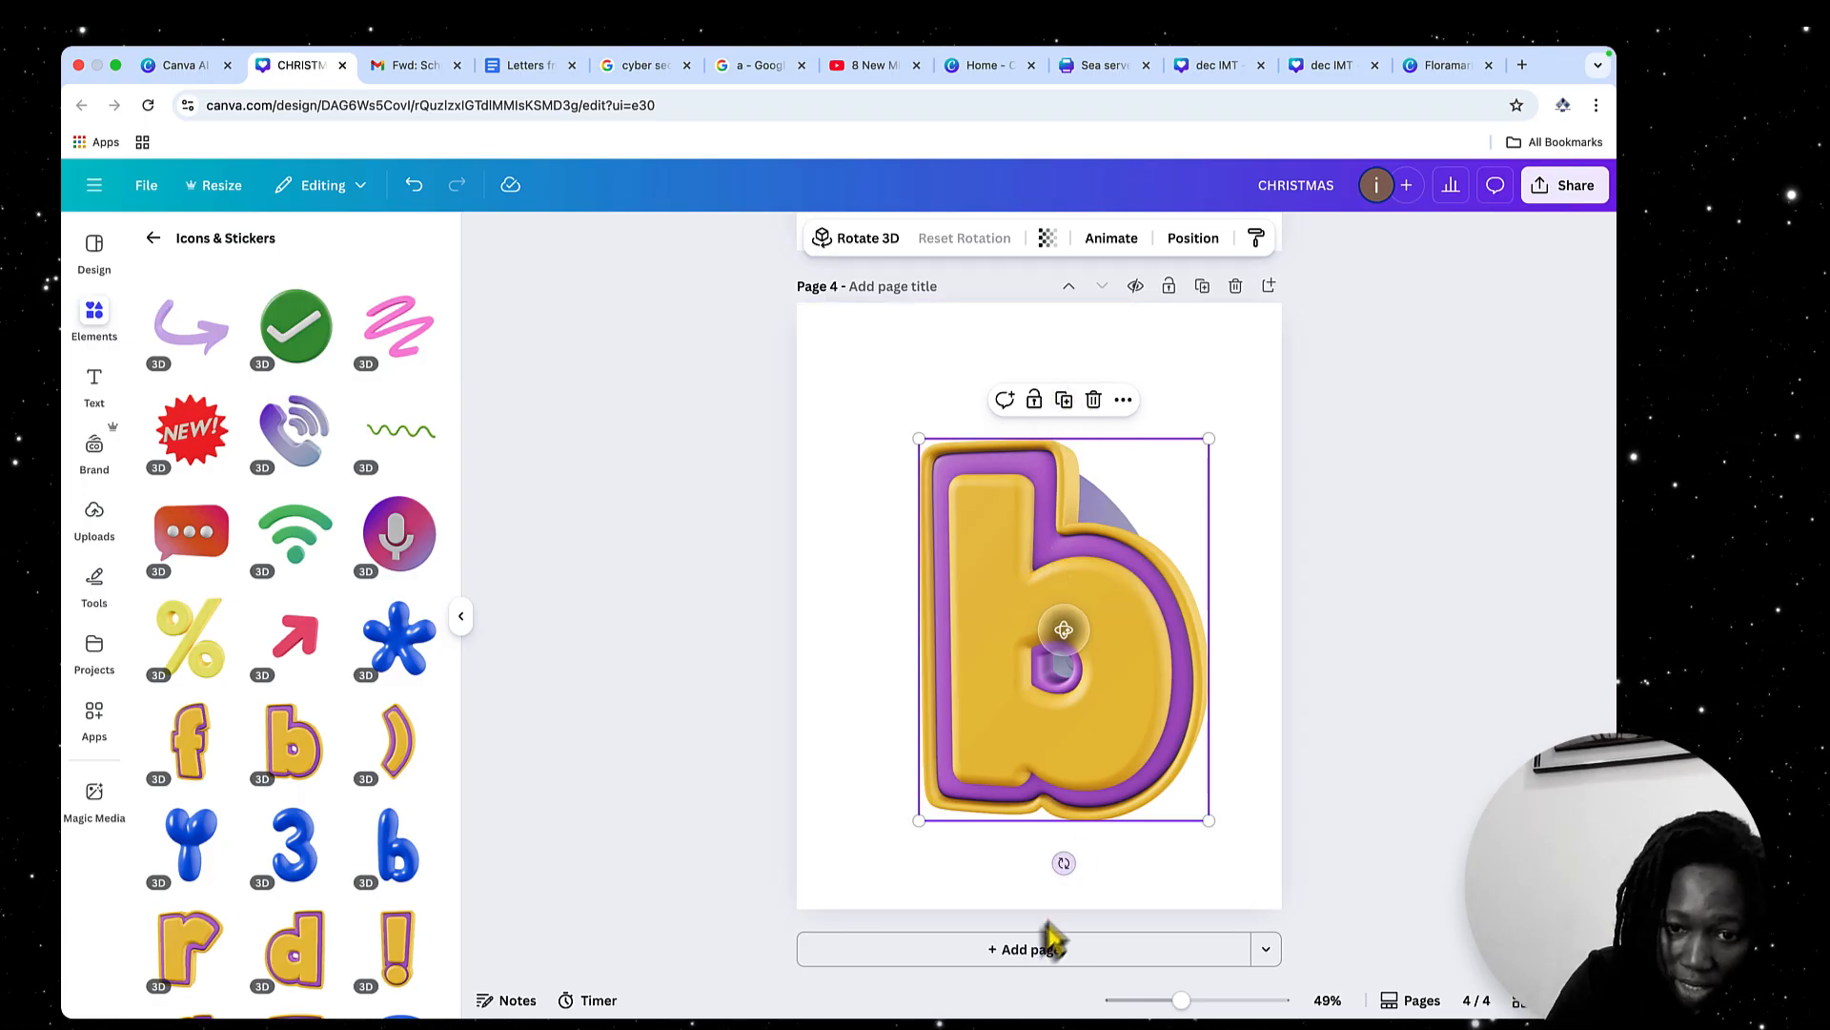
left_click(1031, 958)
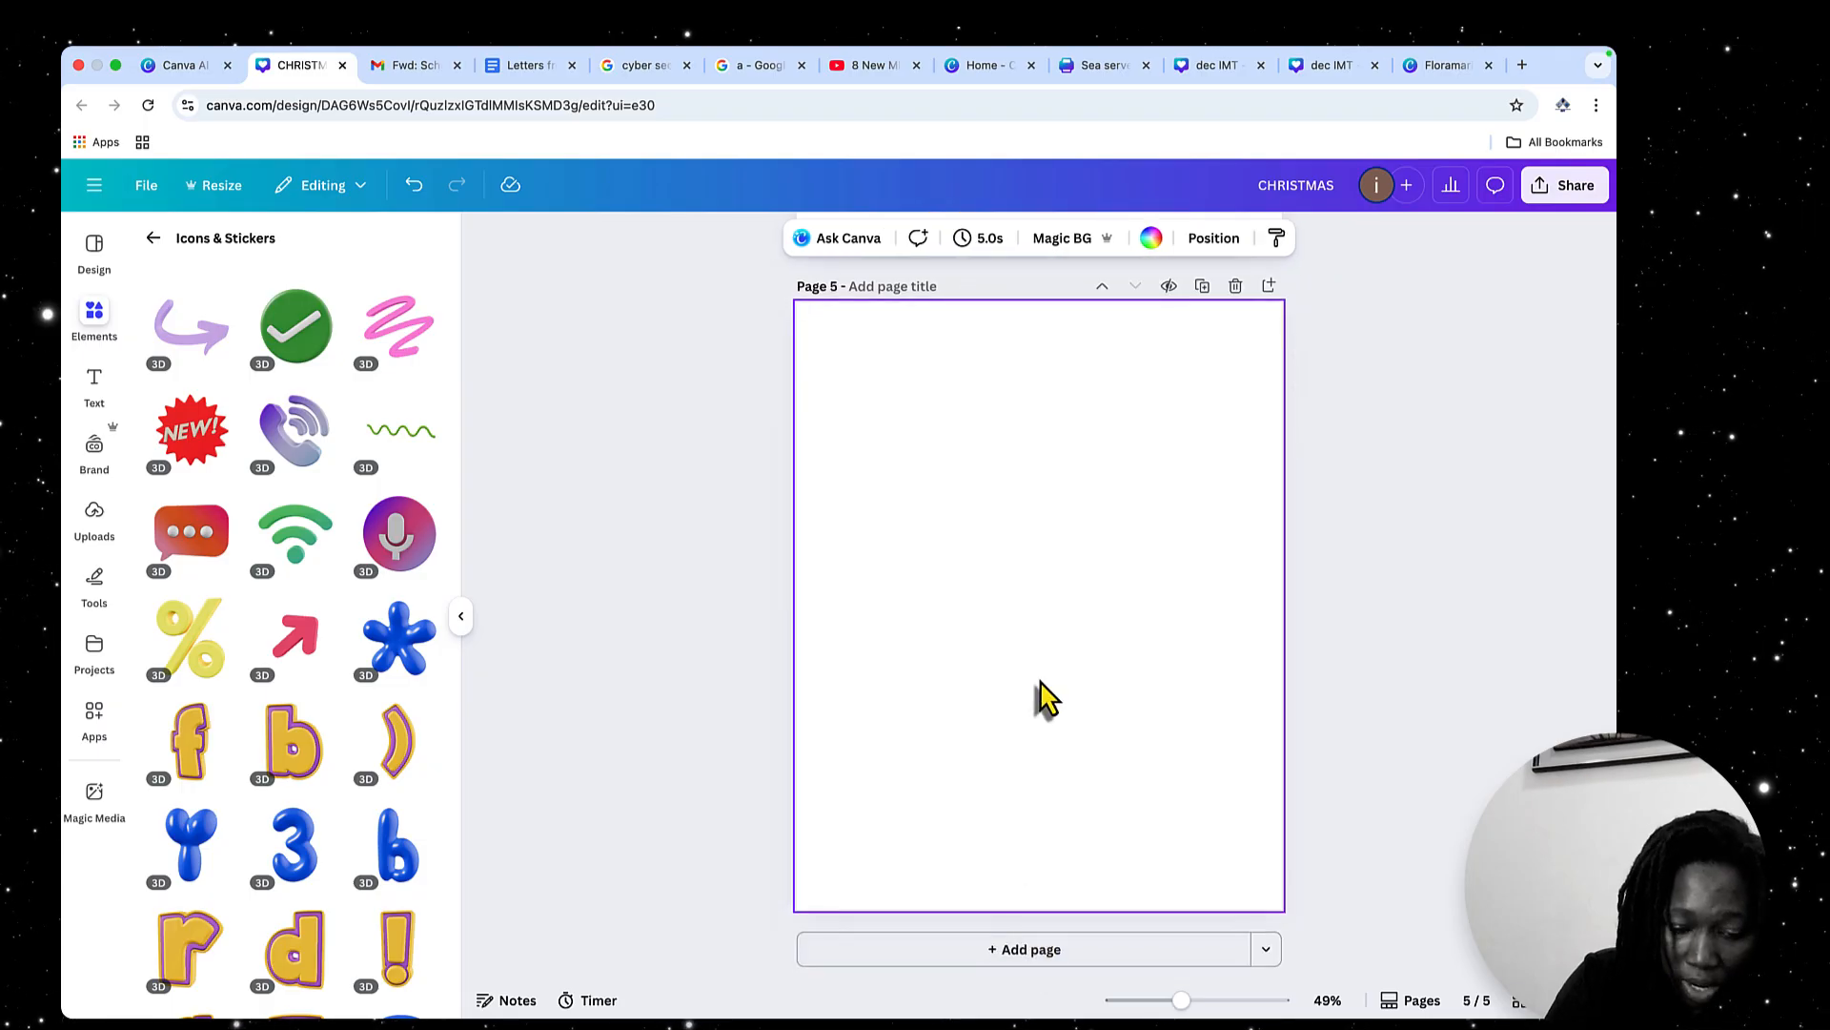
key("super+v")
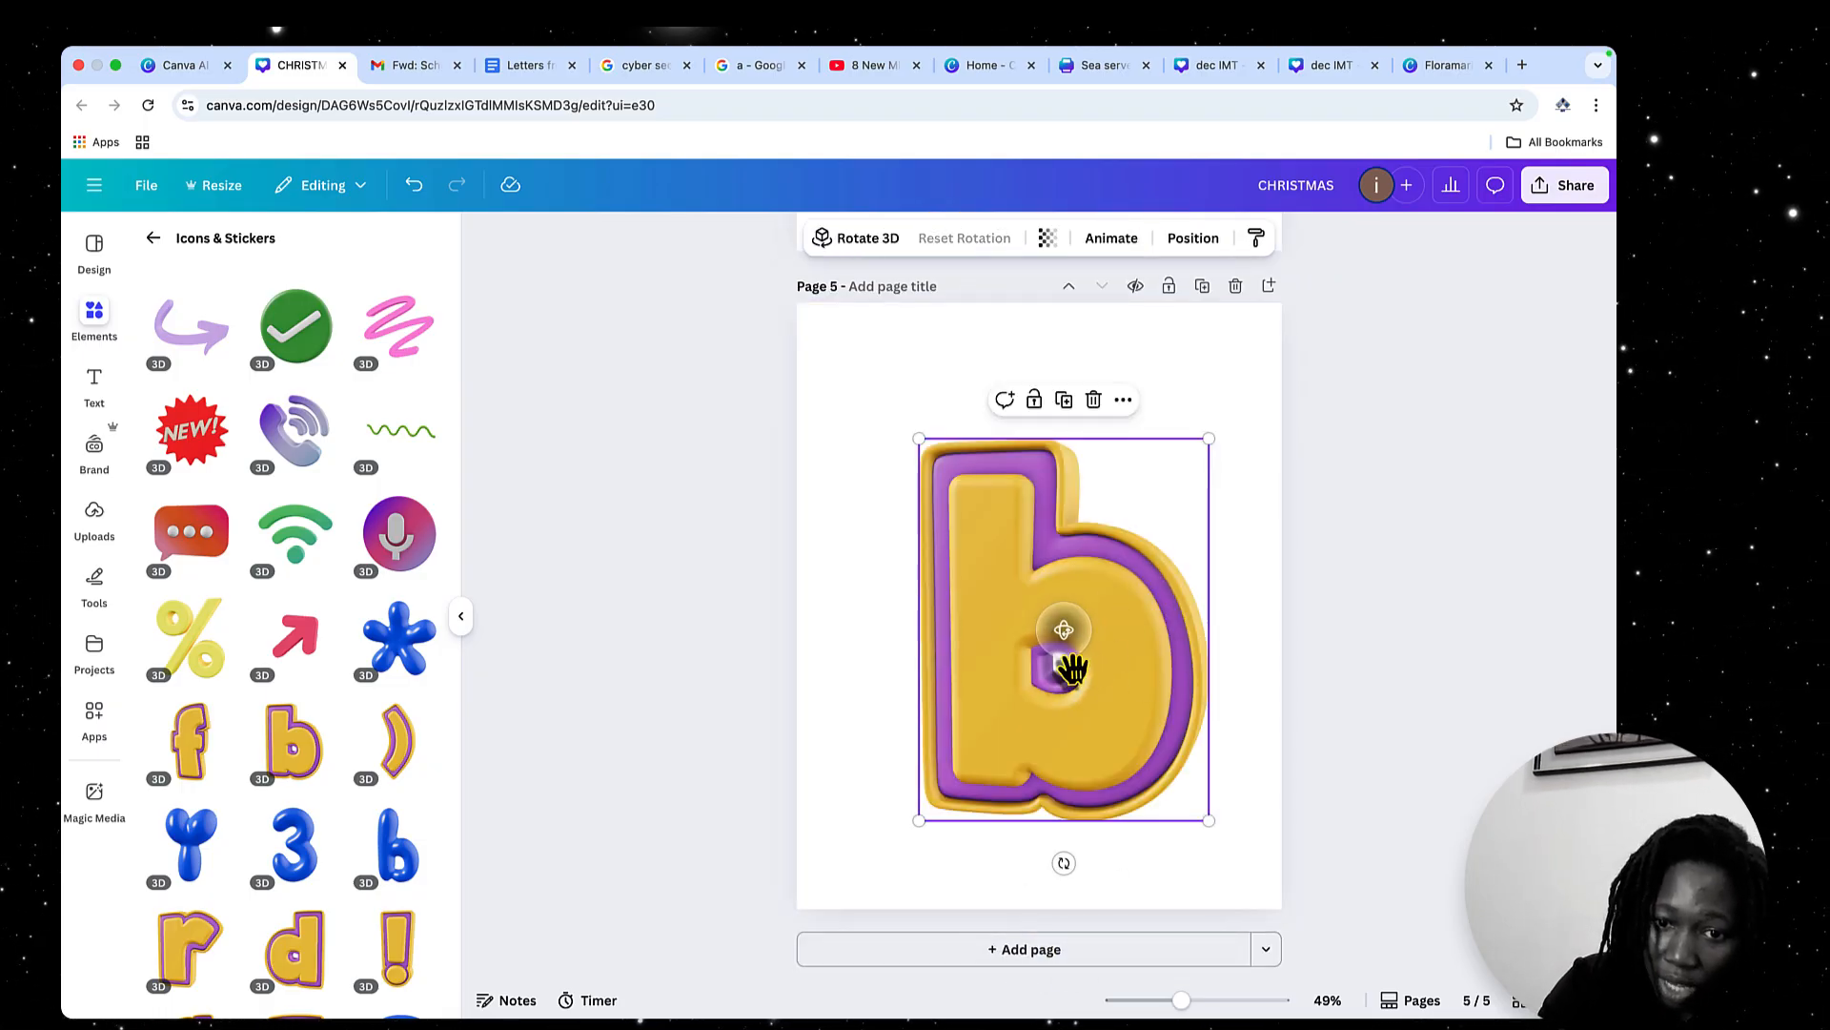
Rotate the 3D letter b on page 5 to expose its thick right side, and move it toward the page's left edge
left_click_drag(1056, 645, 1012, 643)
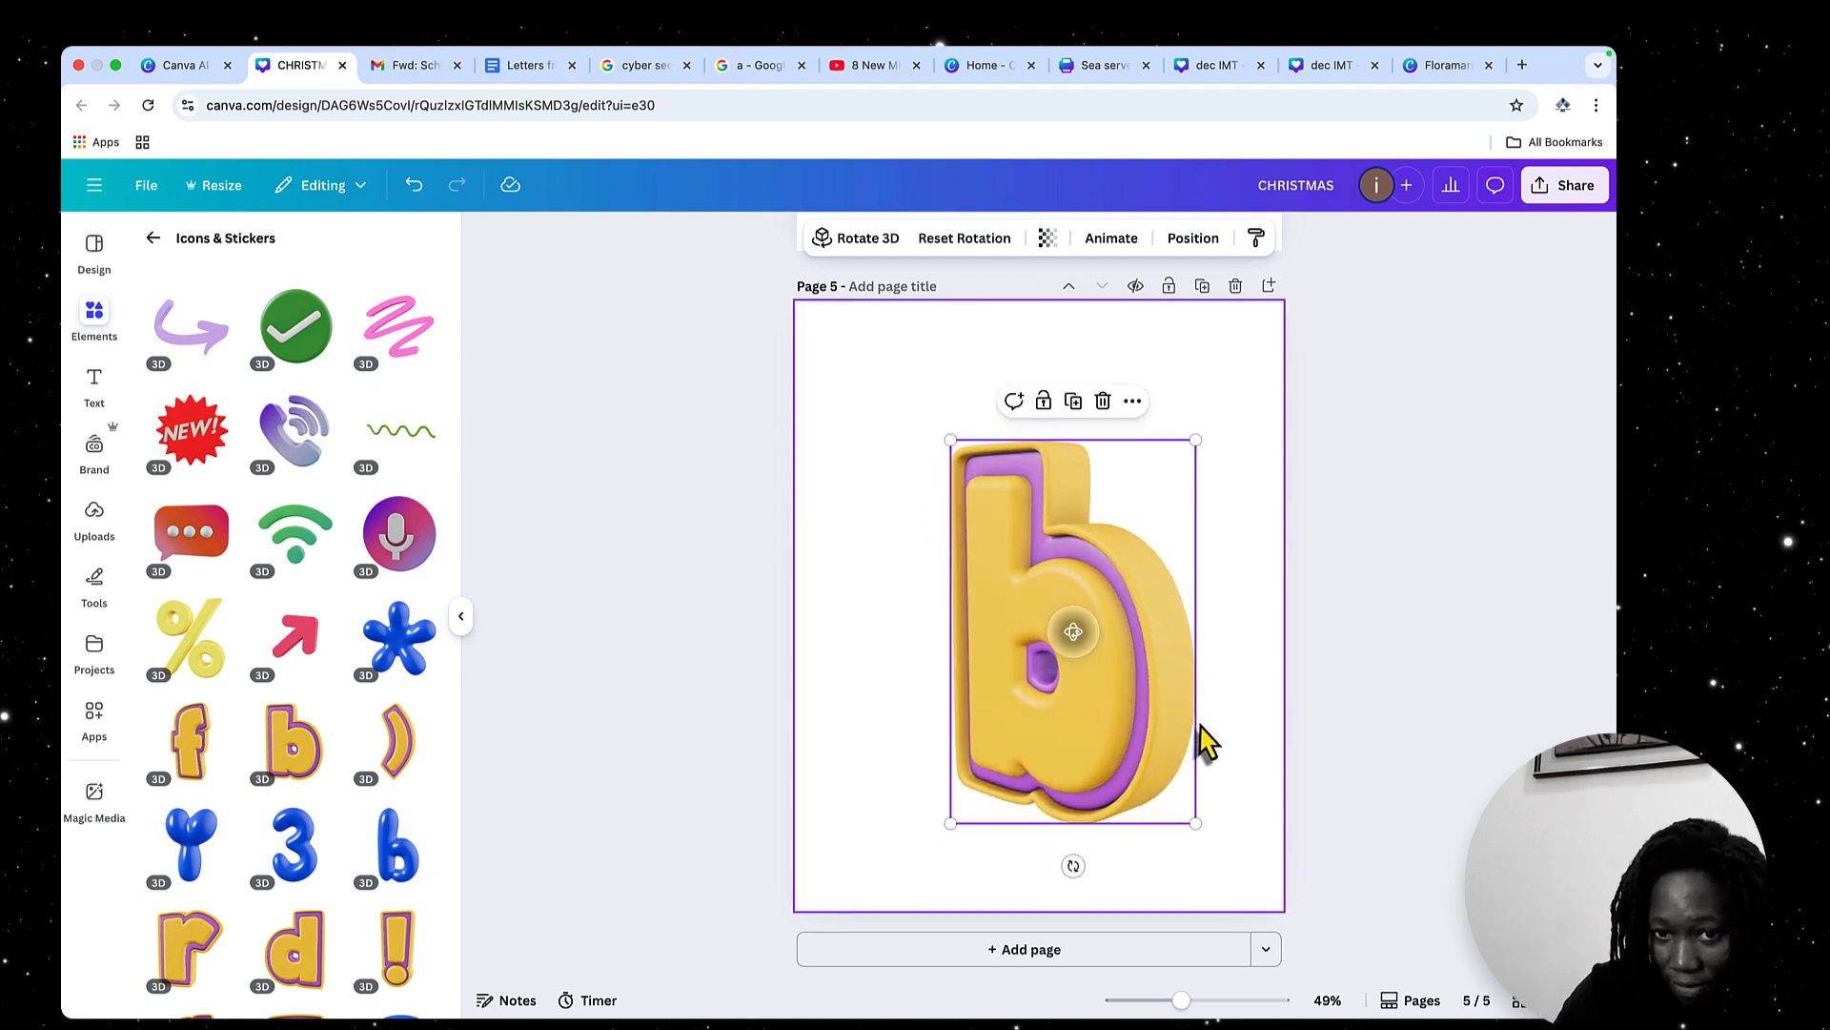
left_click_drag(1153, 723, 1048, 702)
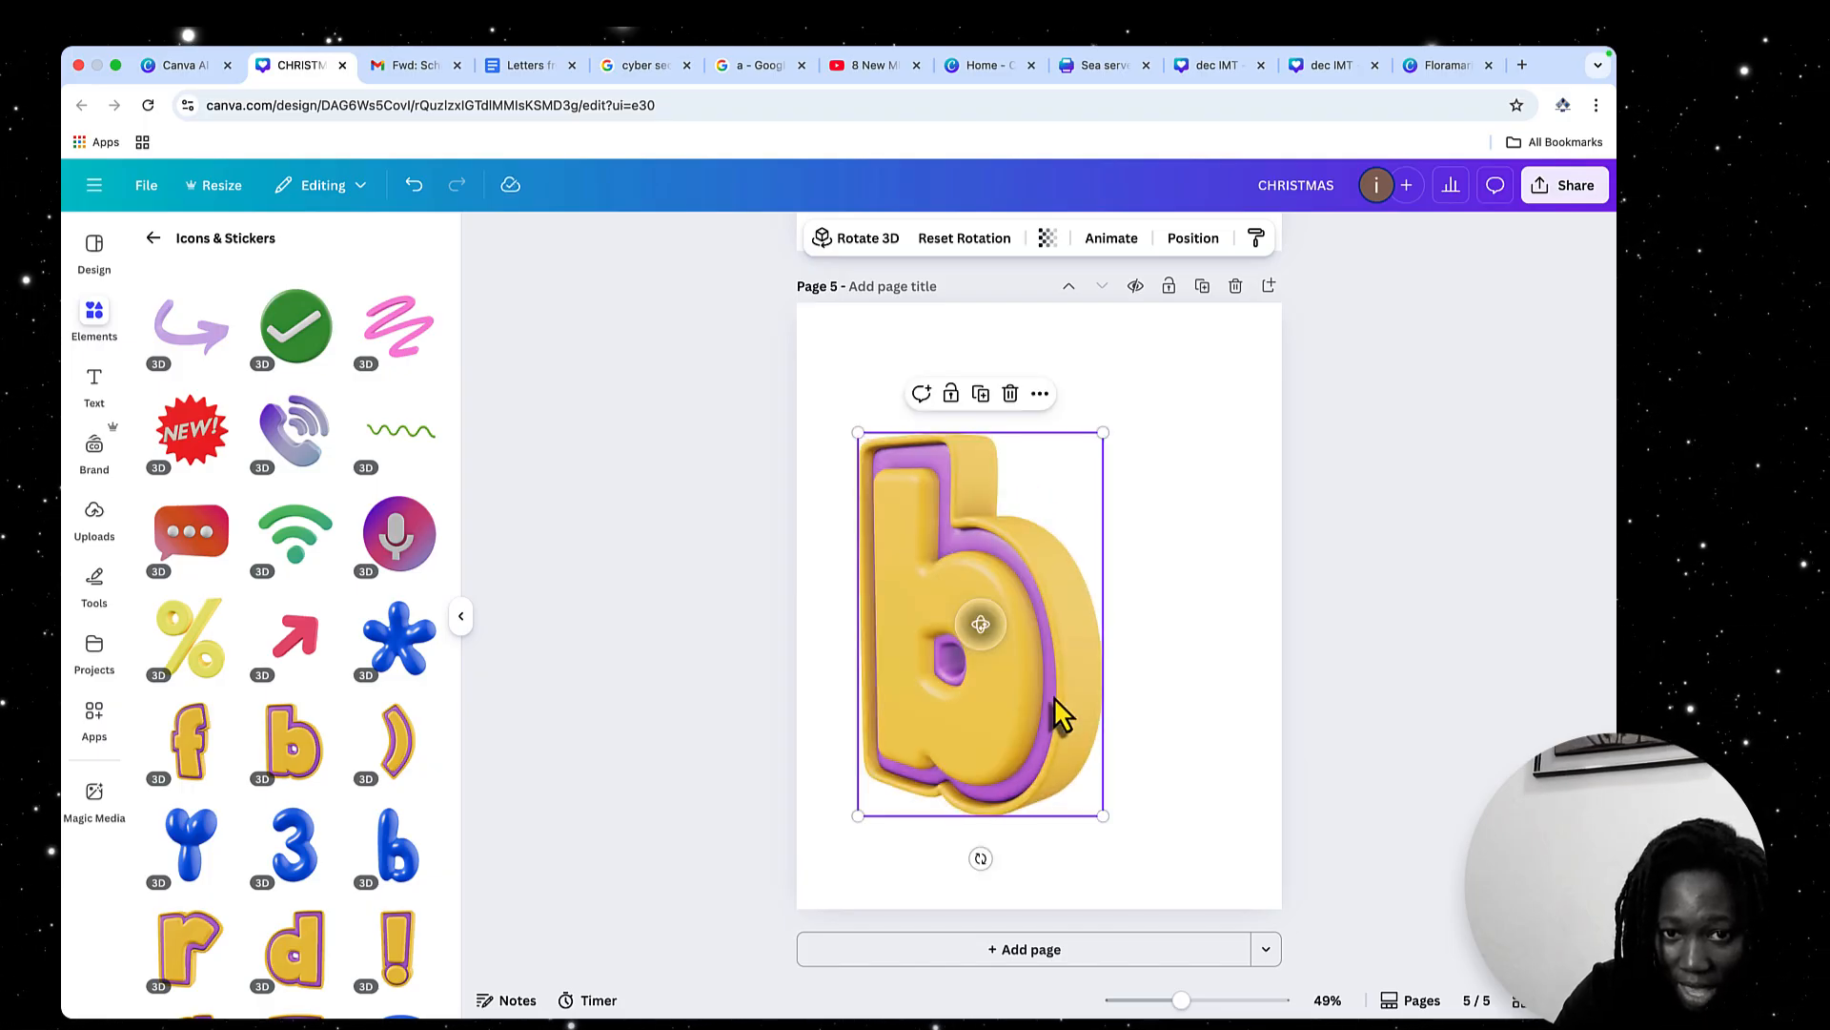
left_click(1175, 593)
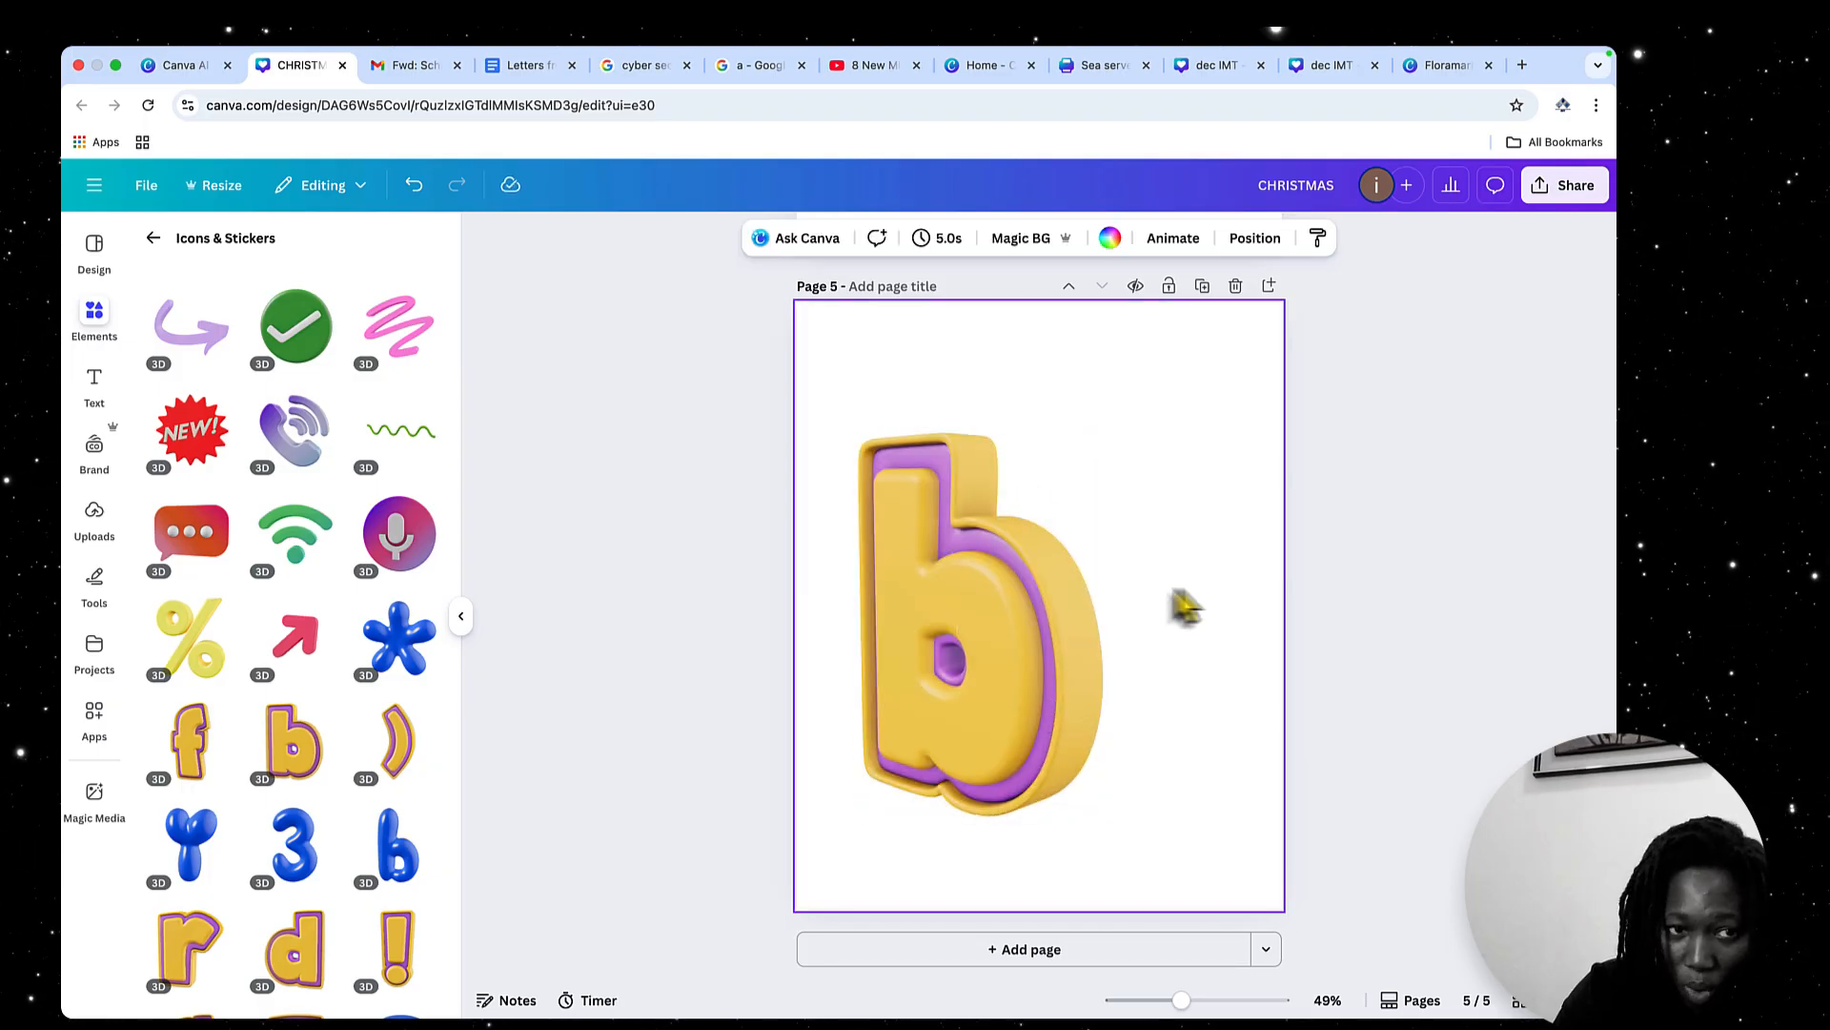
Leave the 3D elements and search the Photos category for "Little boy"
left_click(156, 238)
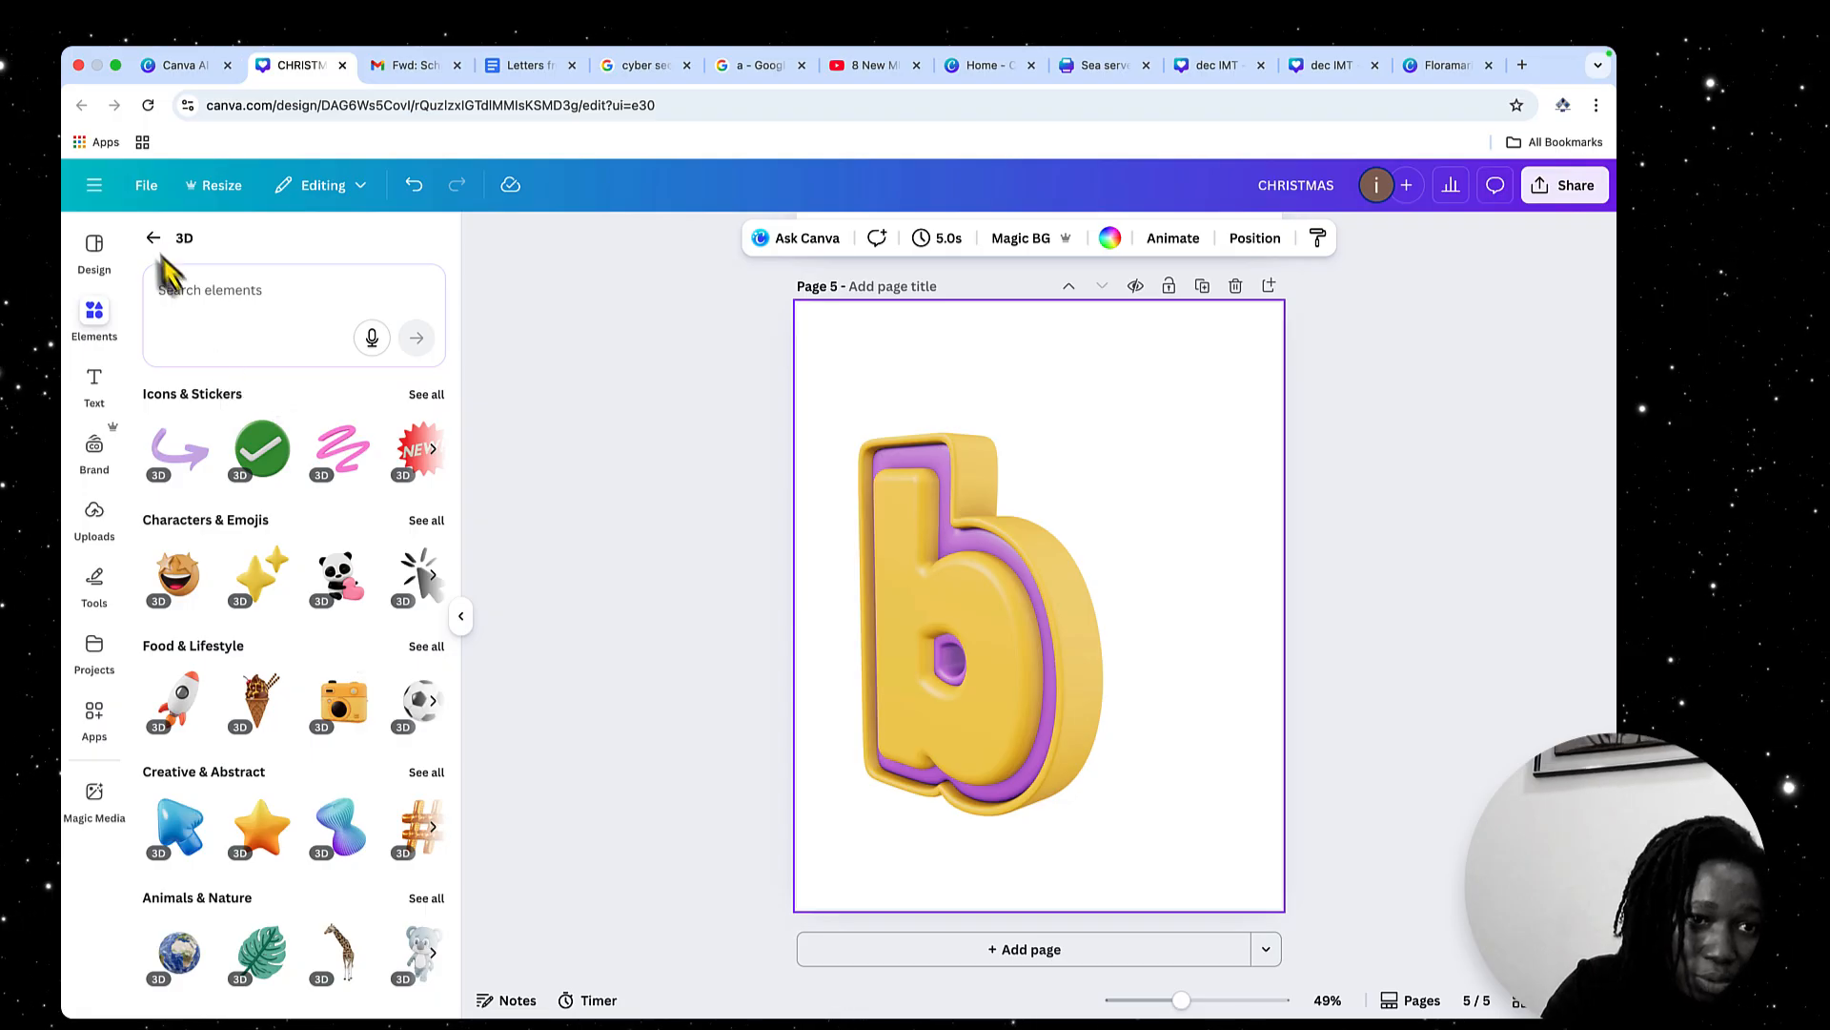
left_click(152, 239)
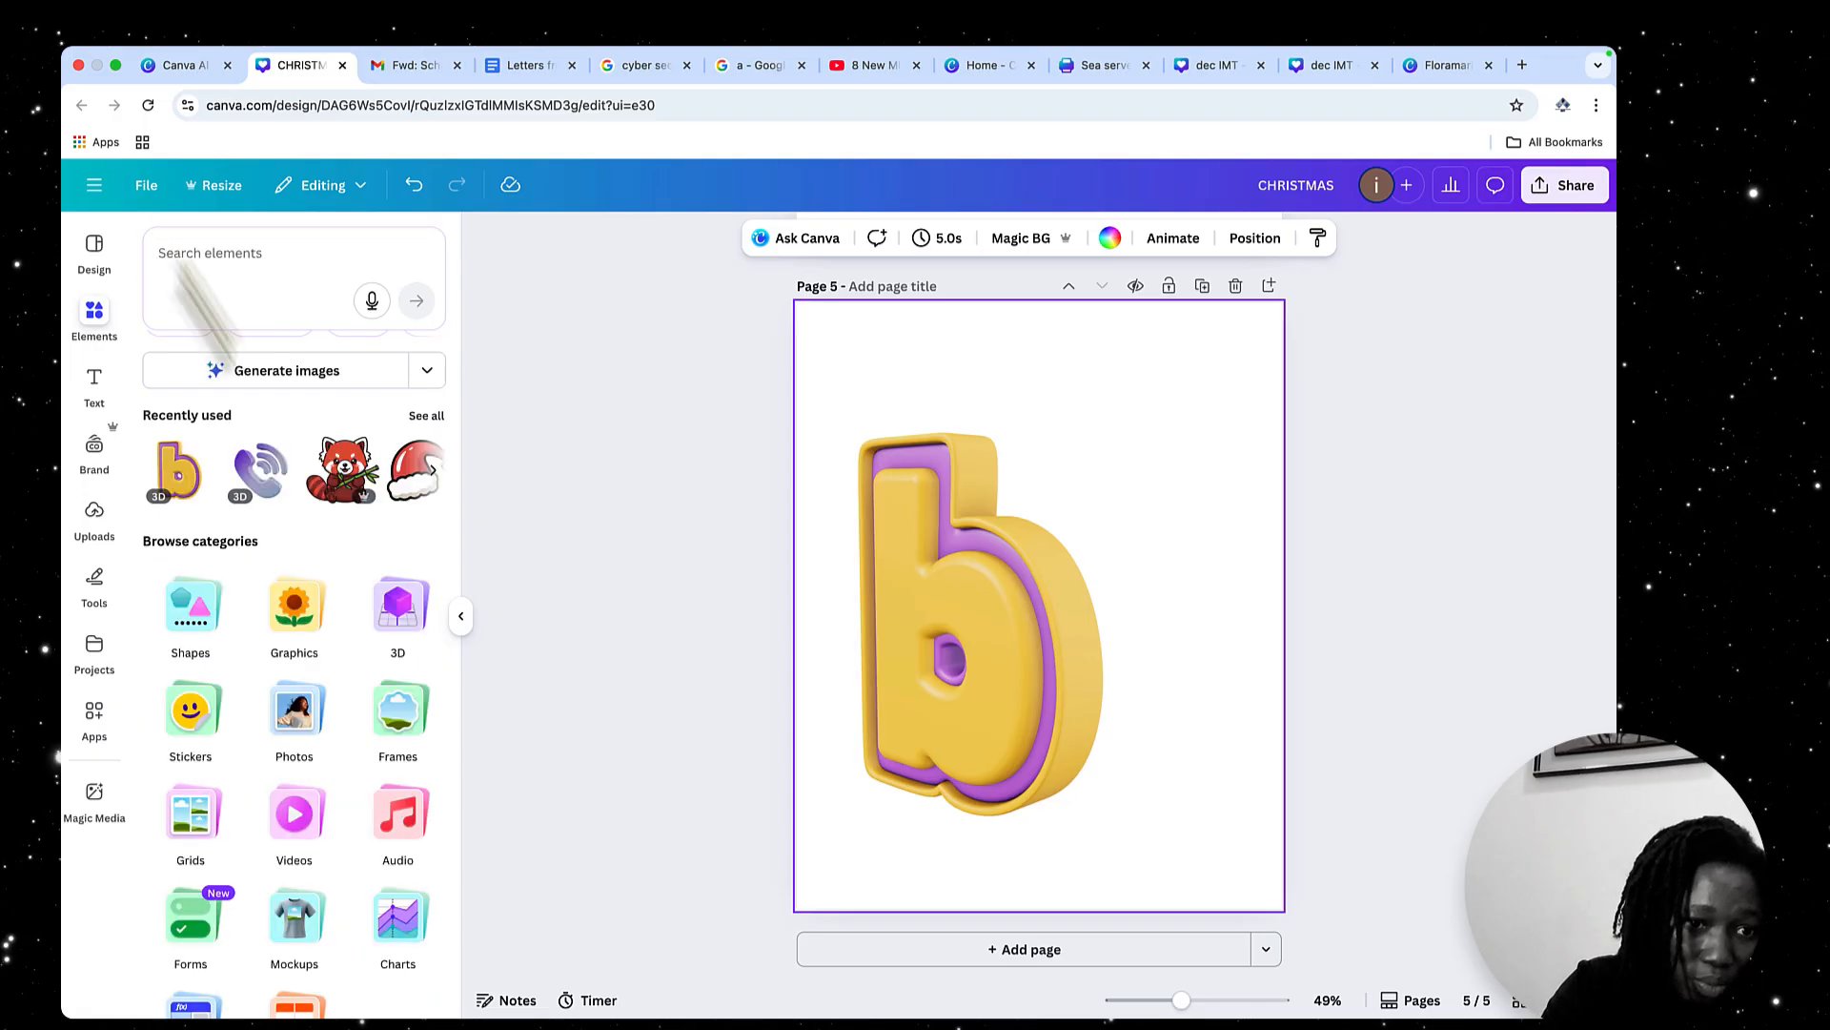
left_click(296, 713)
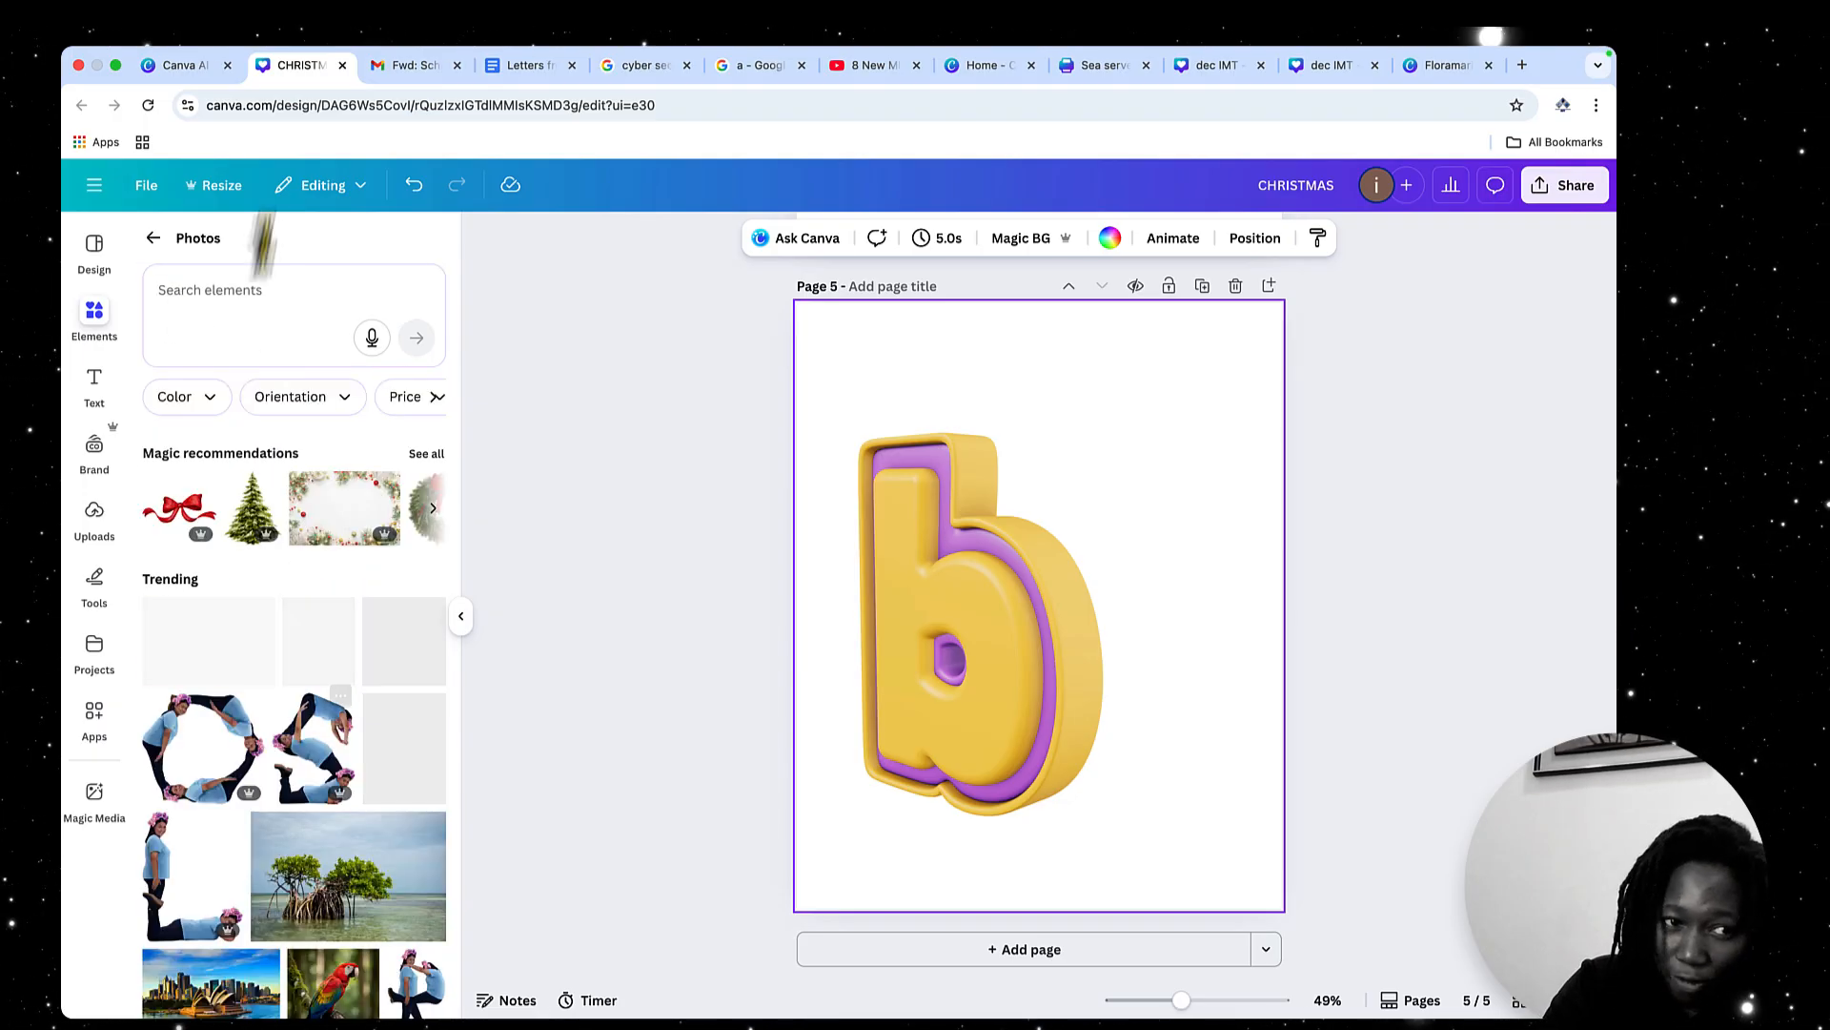
left_click(212, 290)
type("boy")
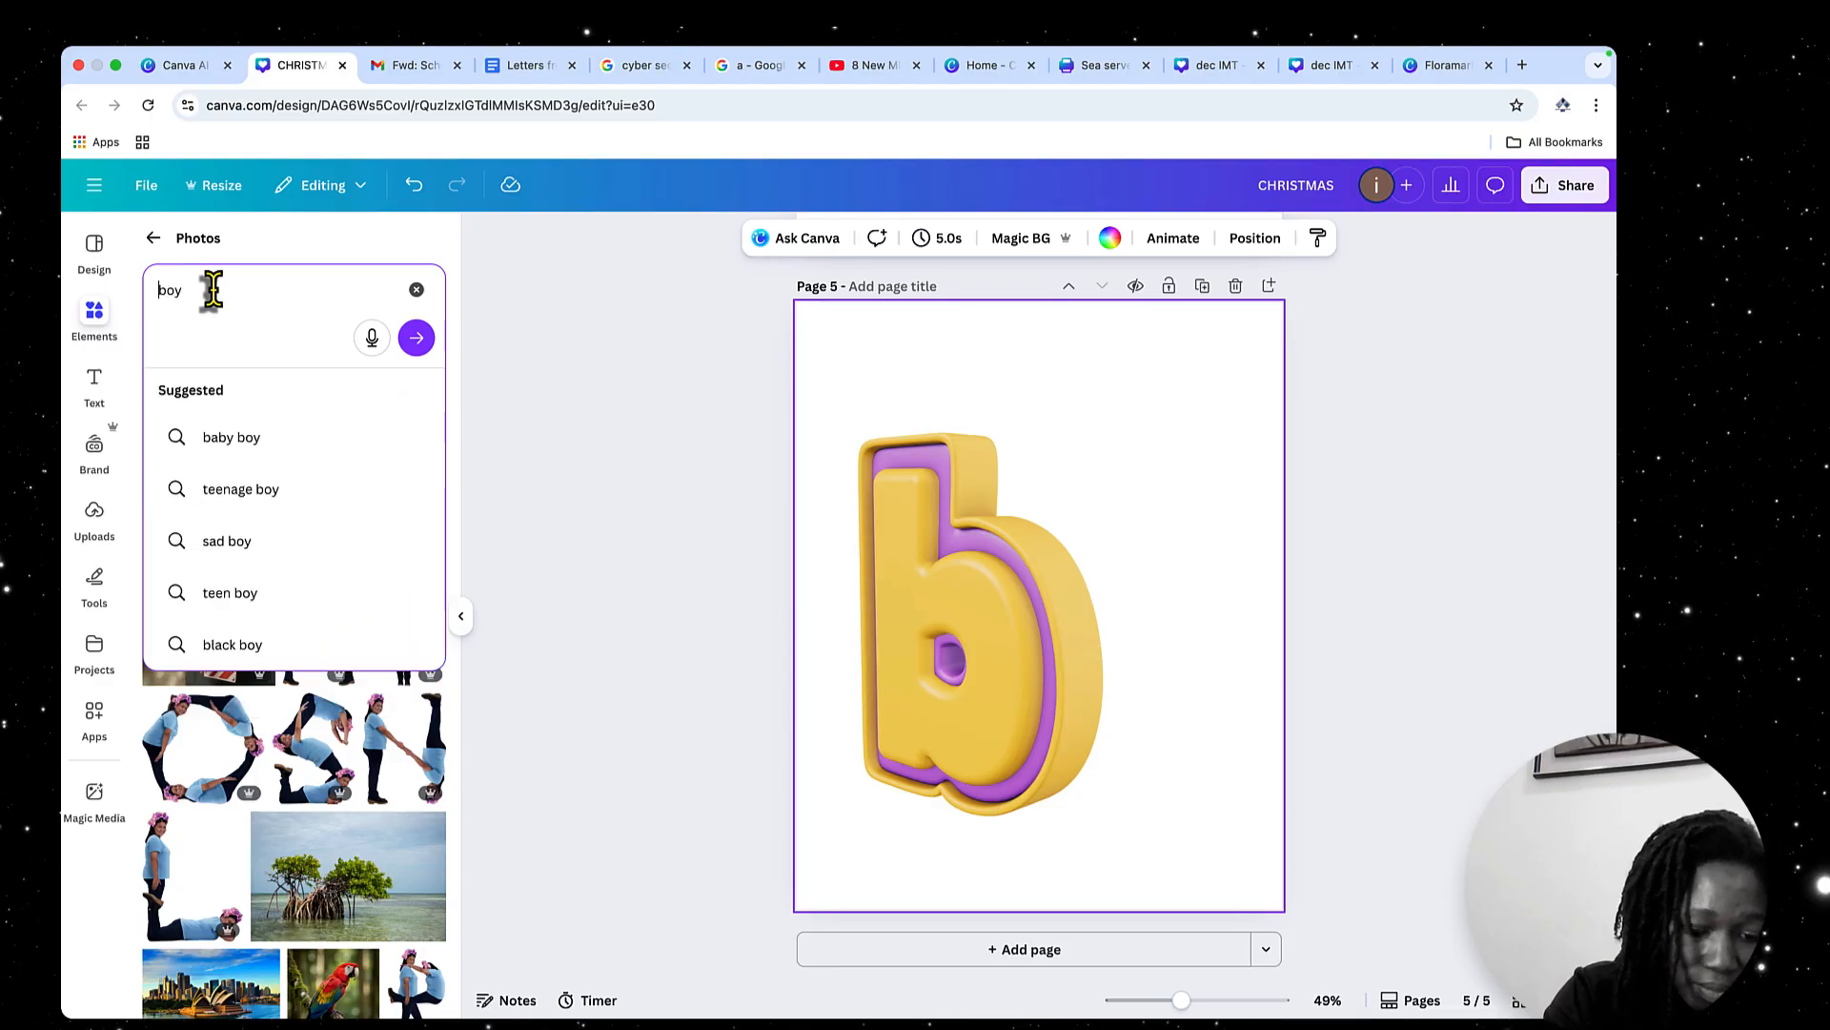
type("Little")
key("Return")
Add the photo of the boy in a cap sitting on a chair in the grass and set it as page 5's background
scroll(315, 725, "down", 2)
scroll(346, 709, "up", 2)
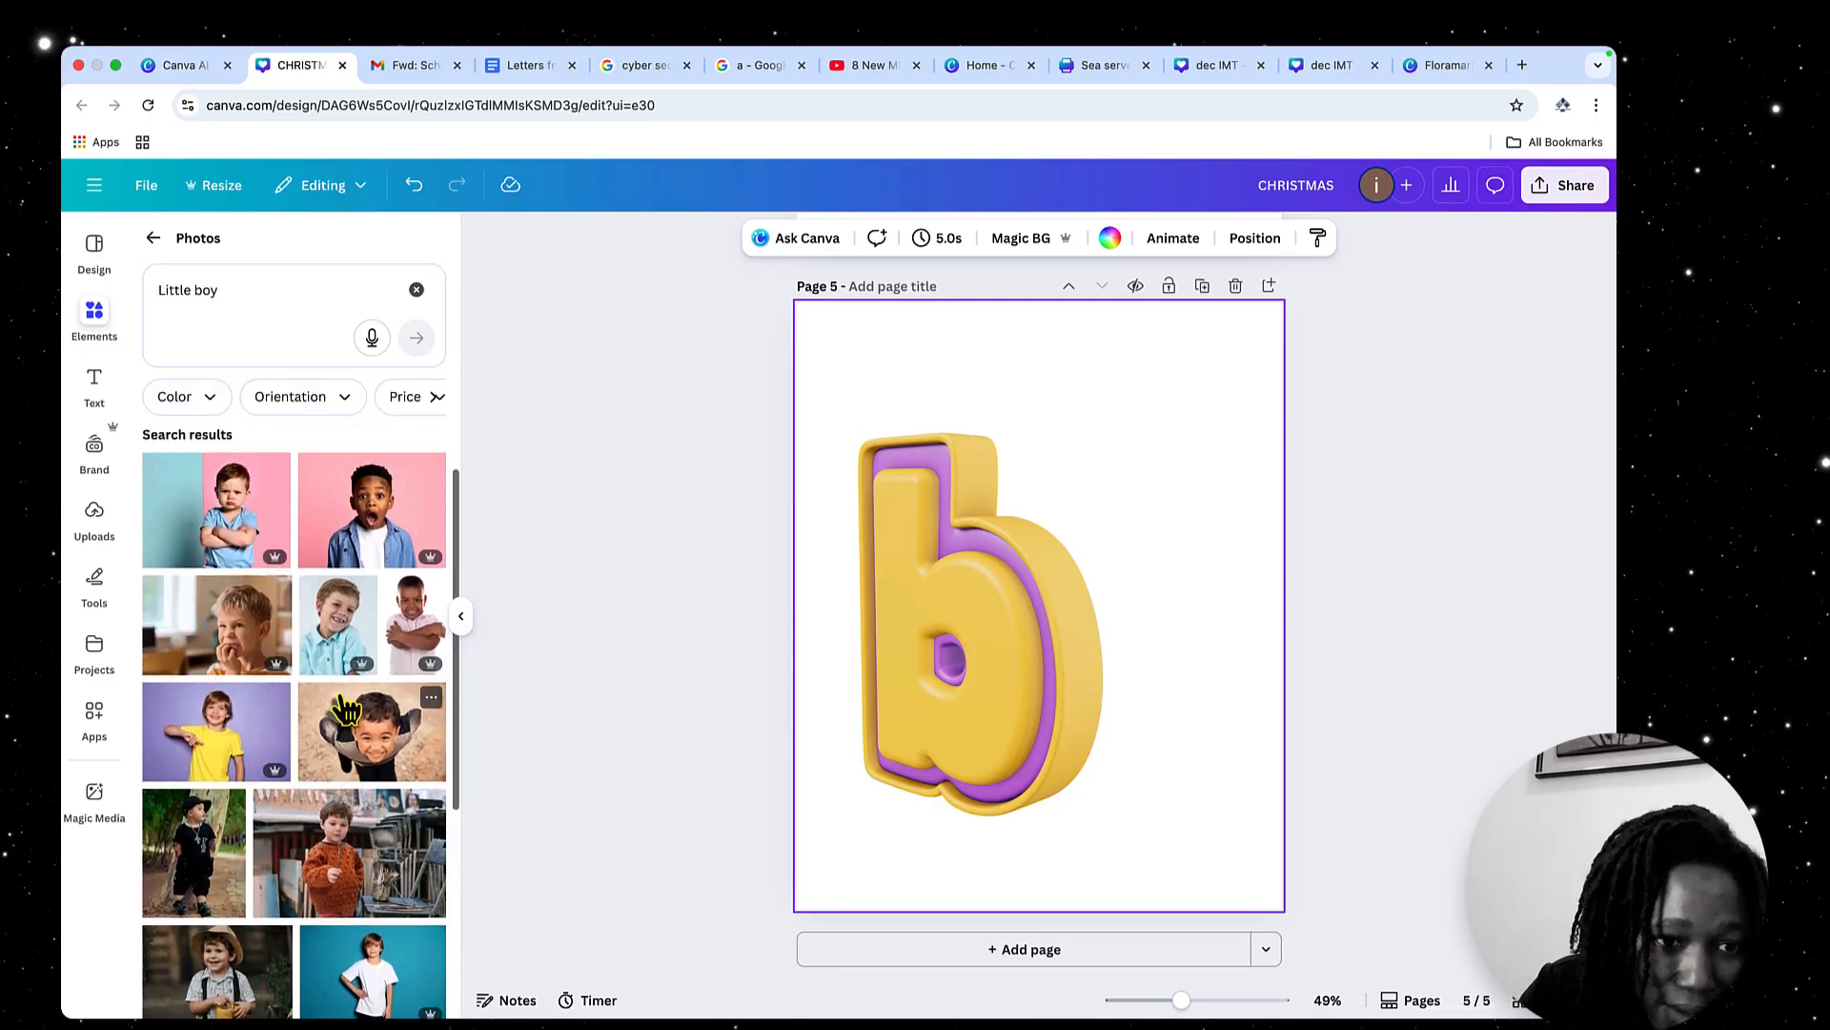
scroll(346, 709, "down", 5)
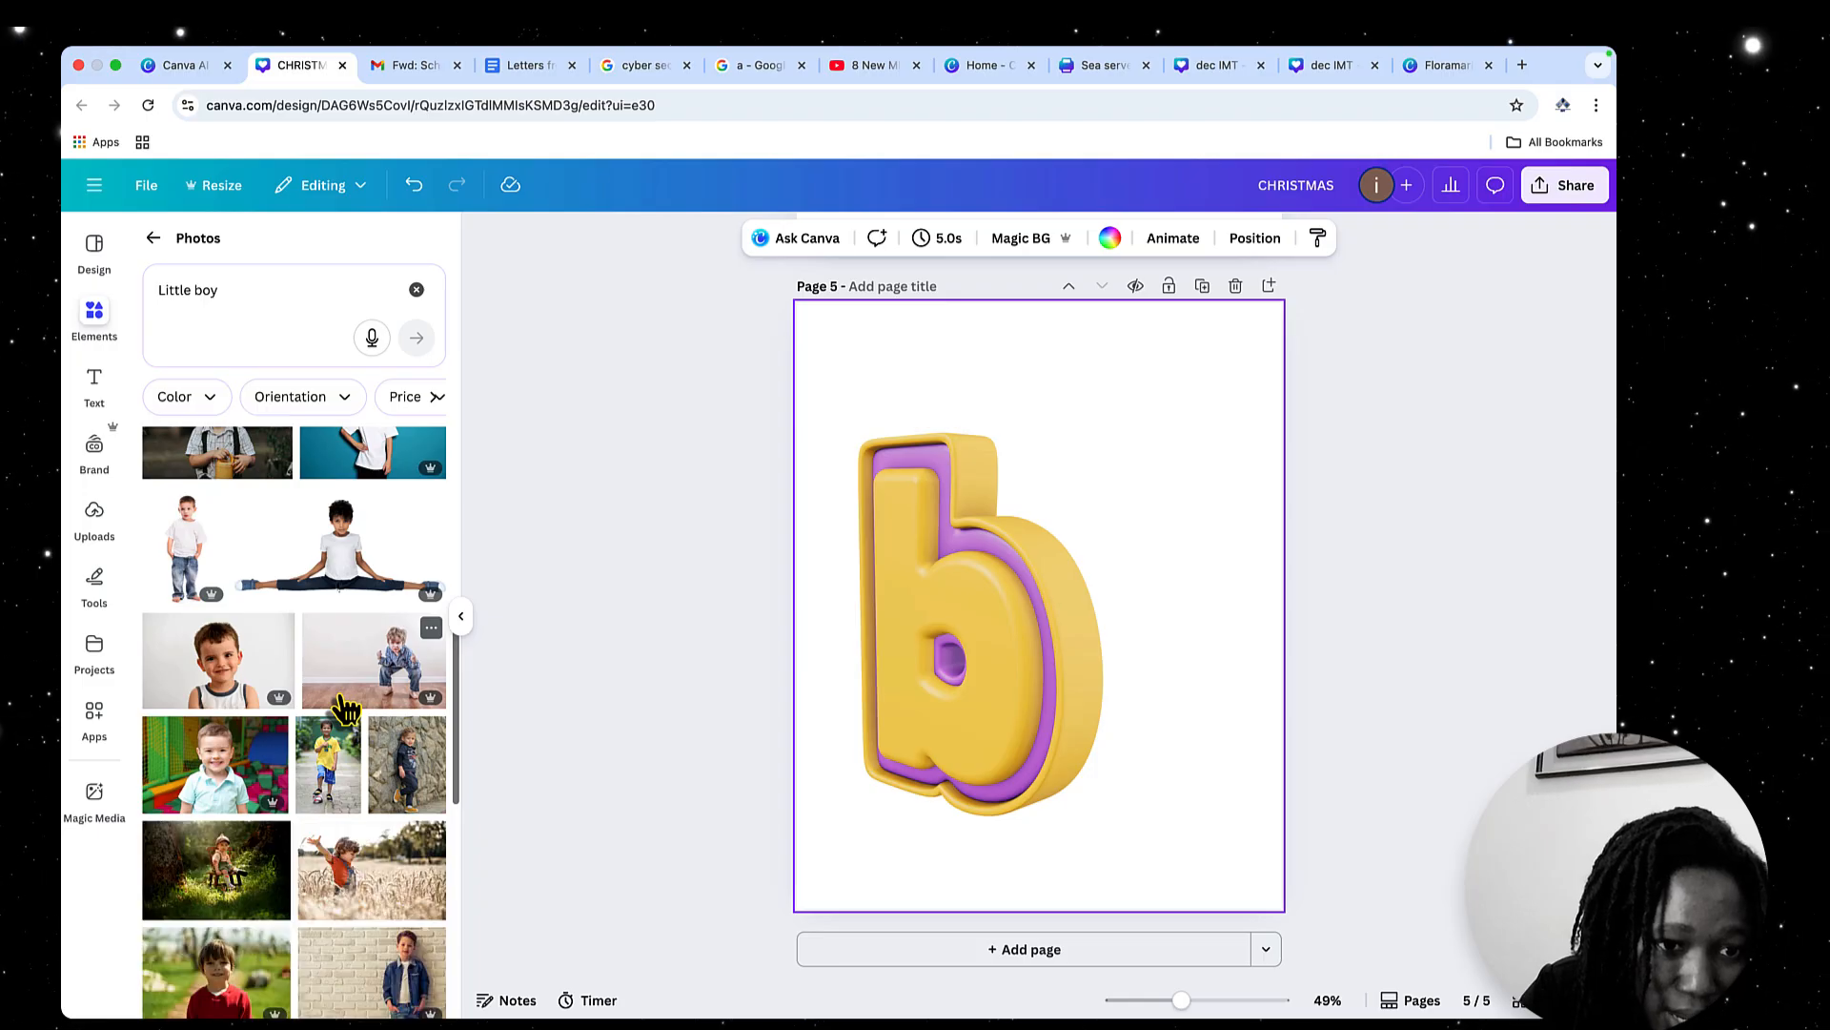
scroll(346, 710, "down", 2)
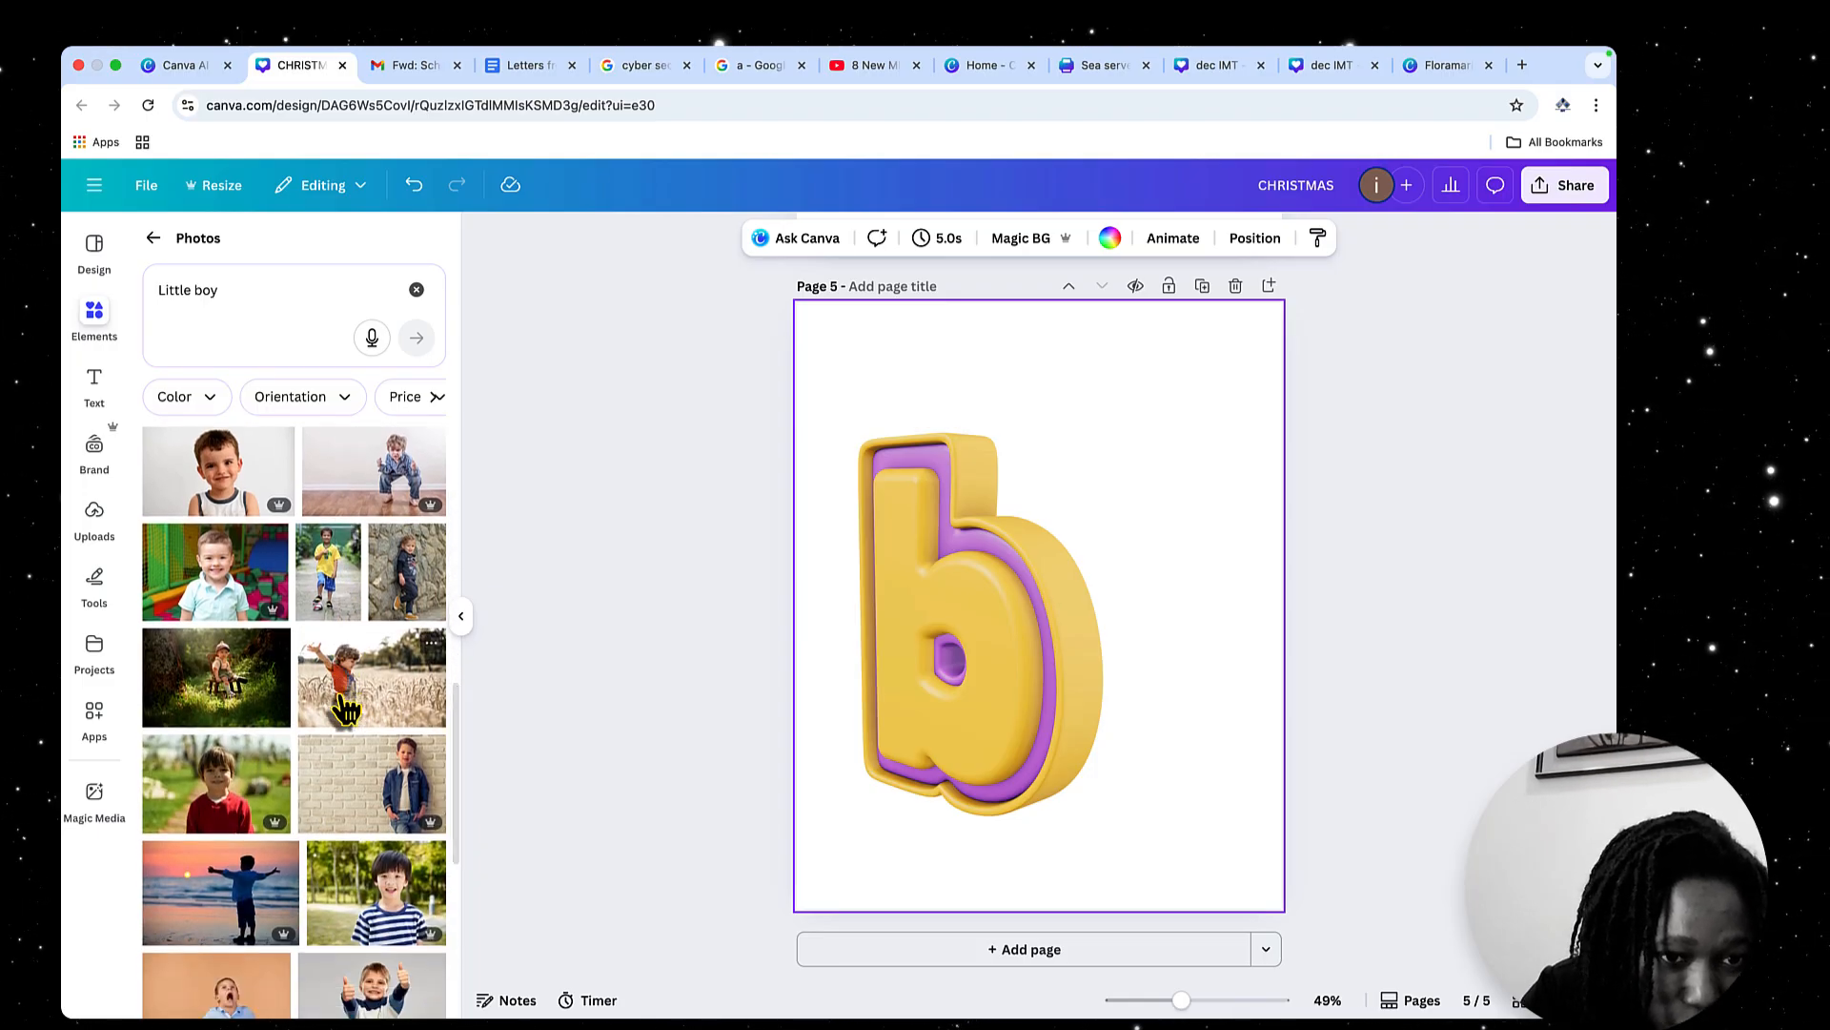
scroll(346, 709, "down", 1)
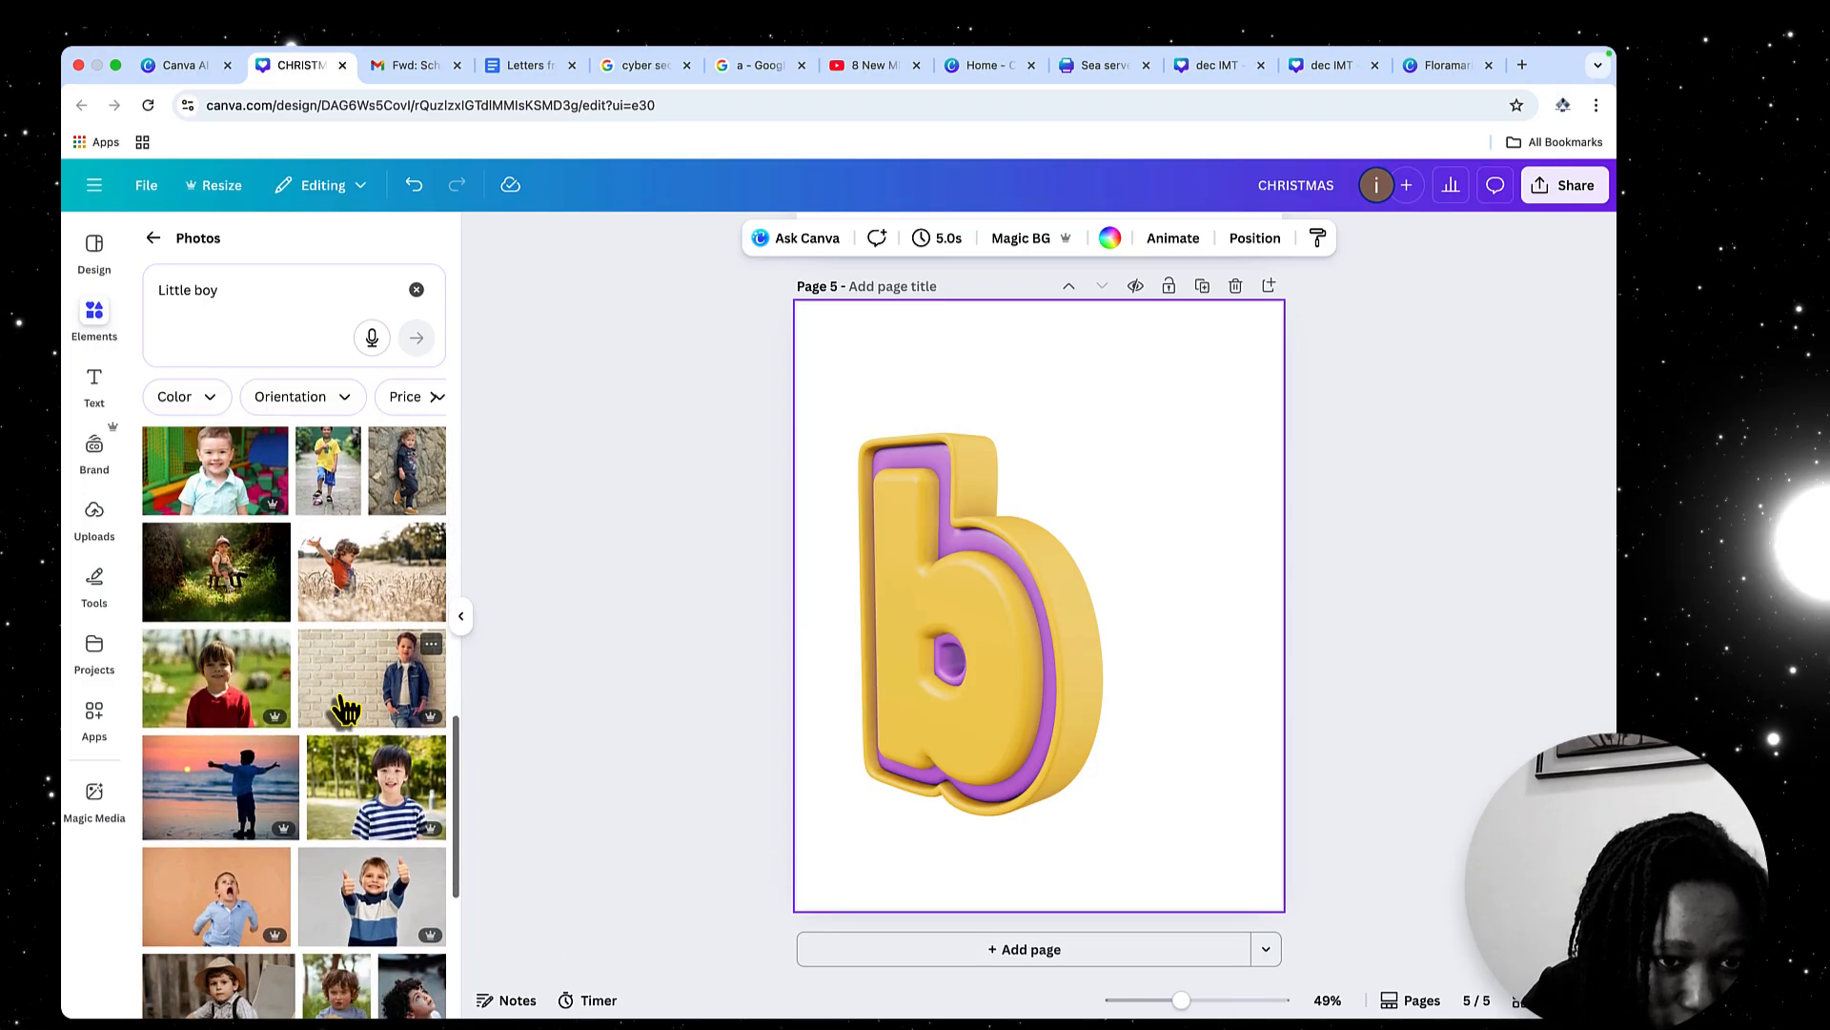
scroll(346, 709, "up", 1)
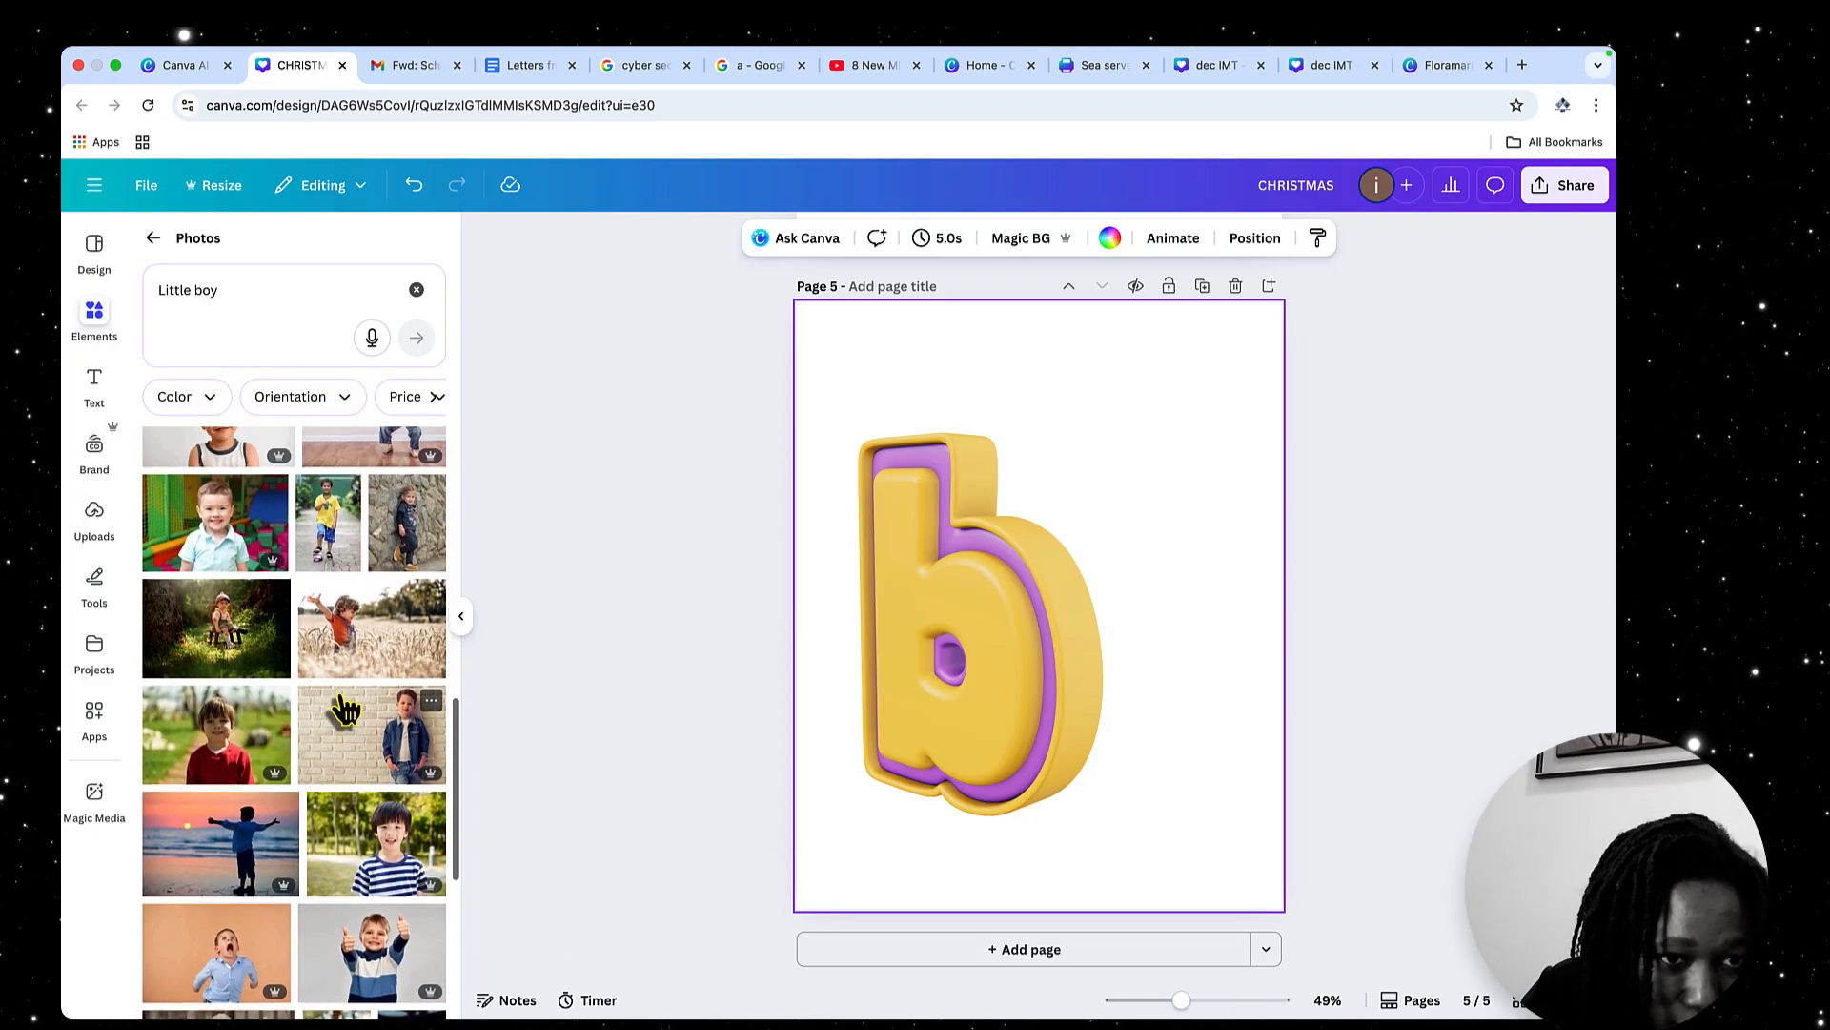
left_click(222, 648)
right_click(1140, 575)
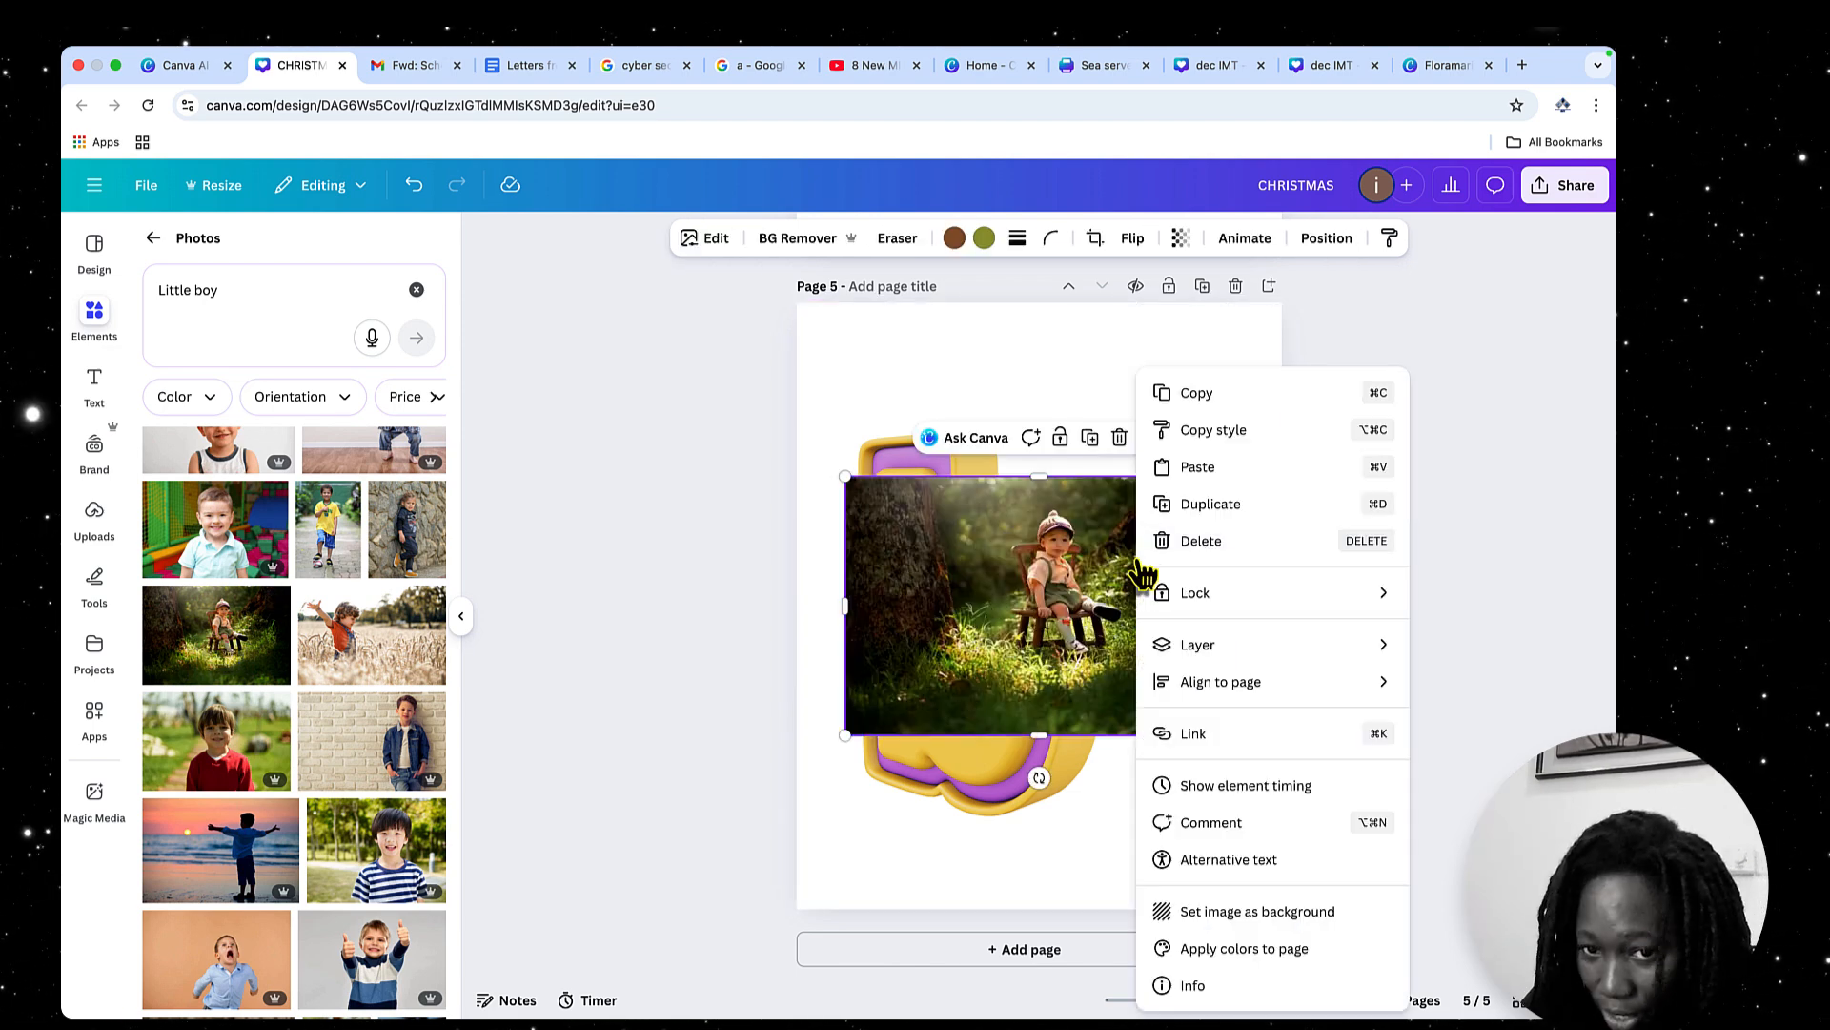
left_click(1287, 917)
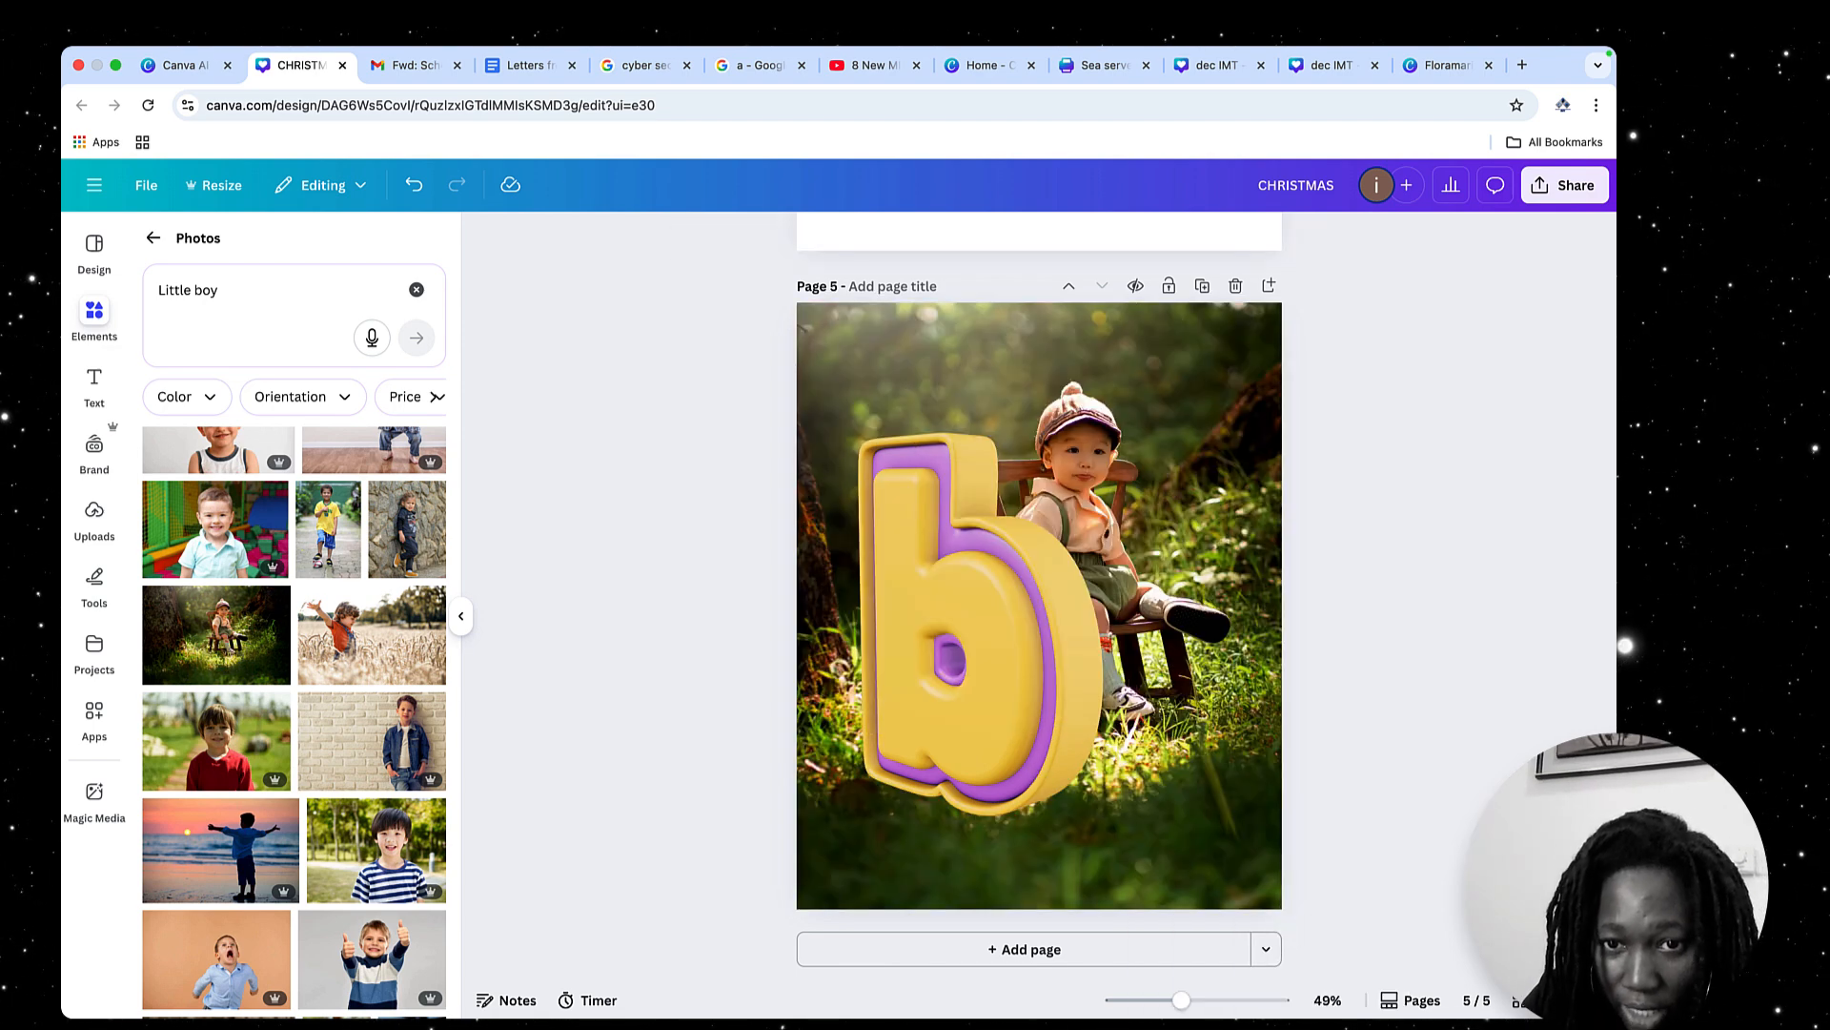
Reposition page 5's background photo within its crop so the seated boy sits closer to the page's right edge
double_click(1165, 599)
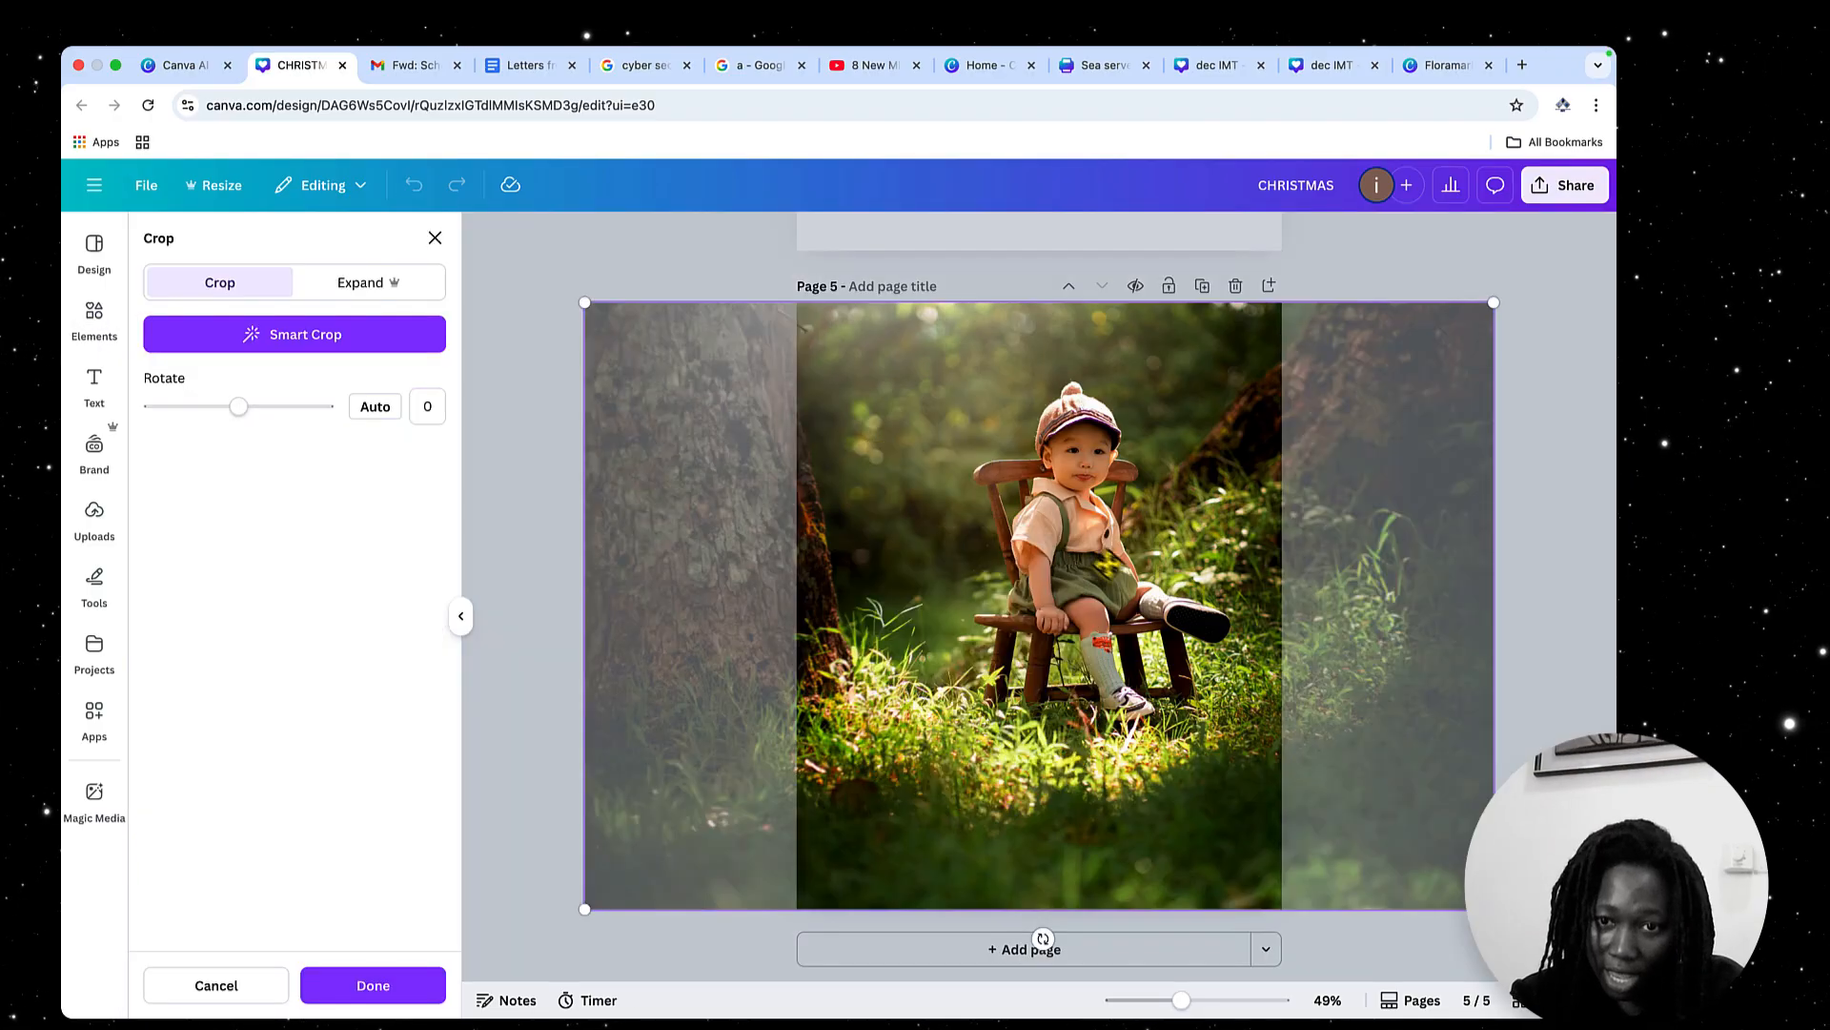
left_click_drag(1091, 557, 1162, 560)
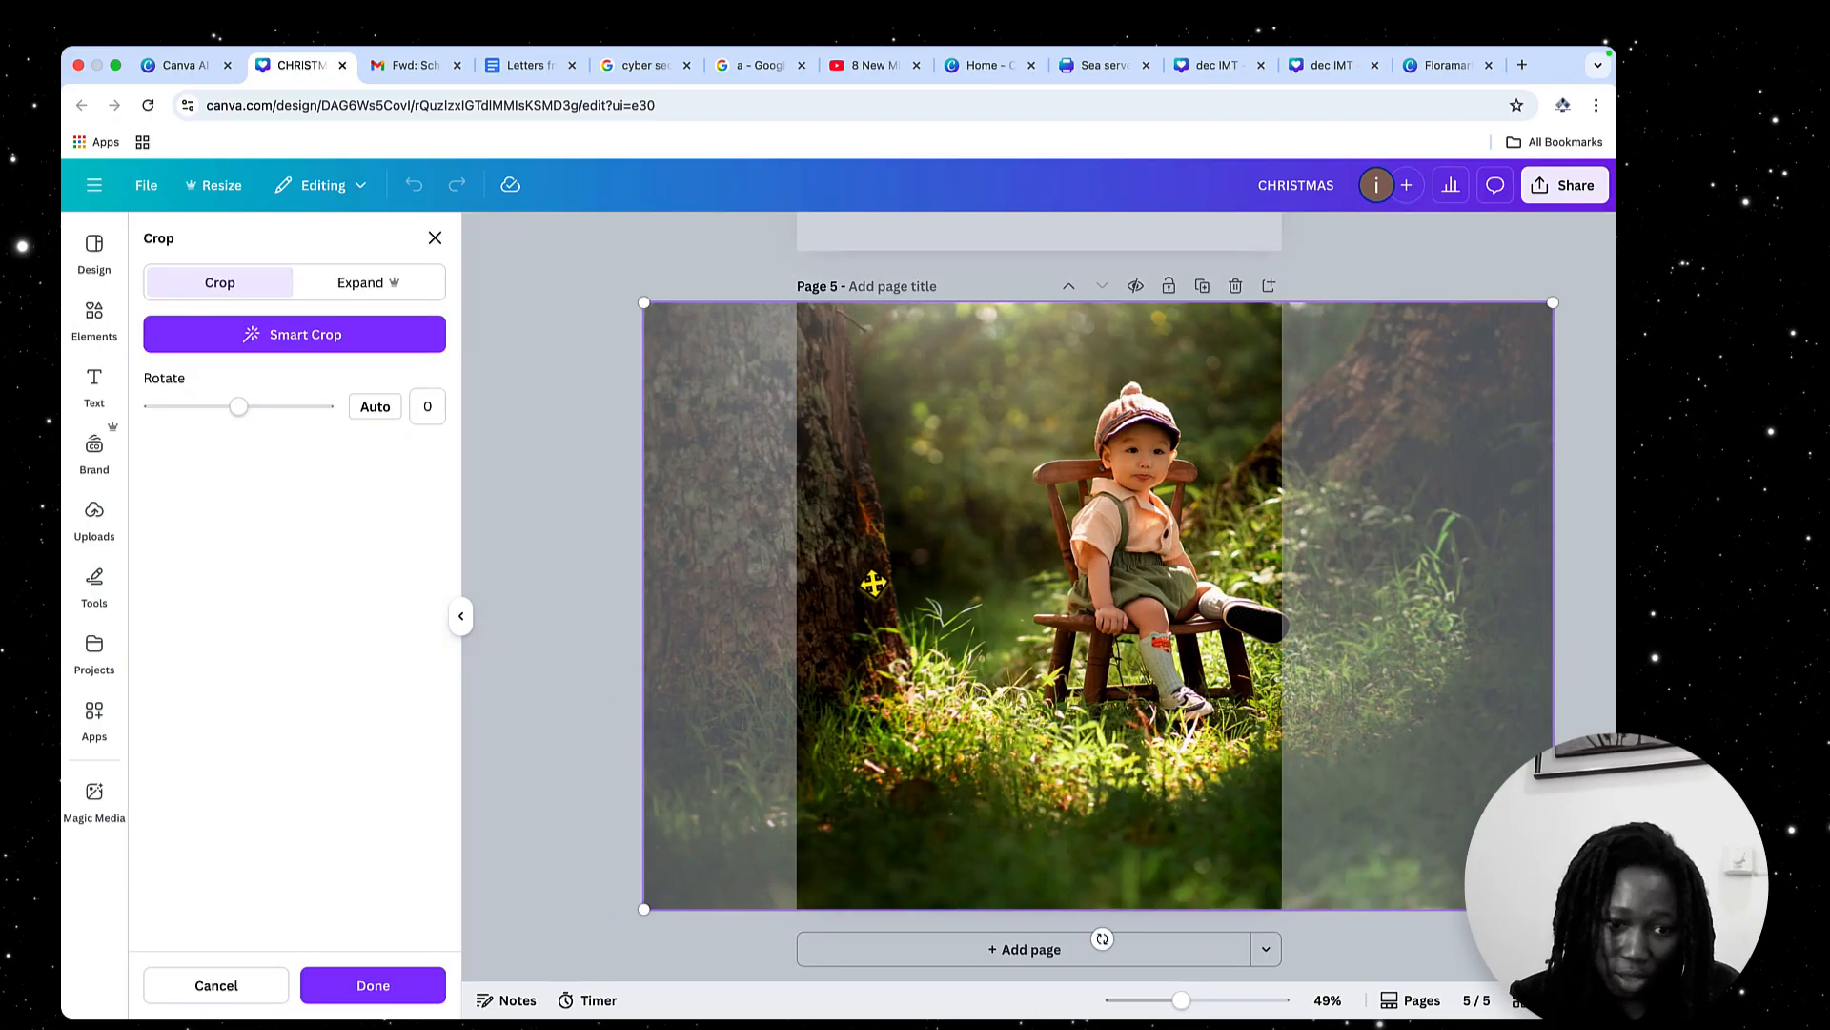
left_click(433, 992)
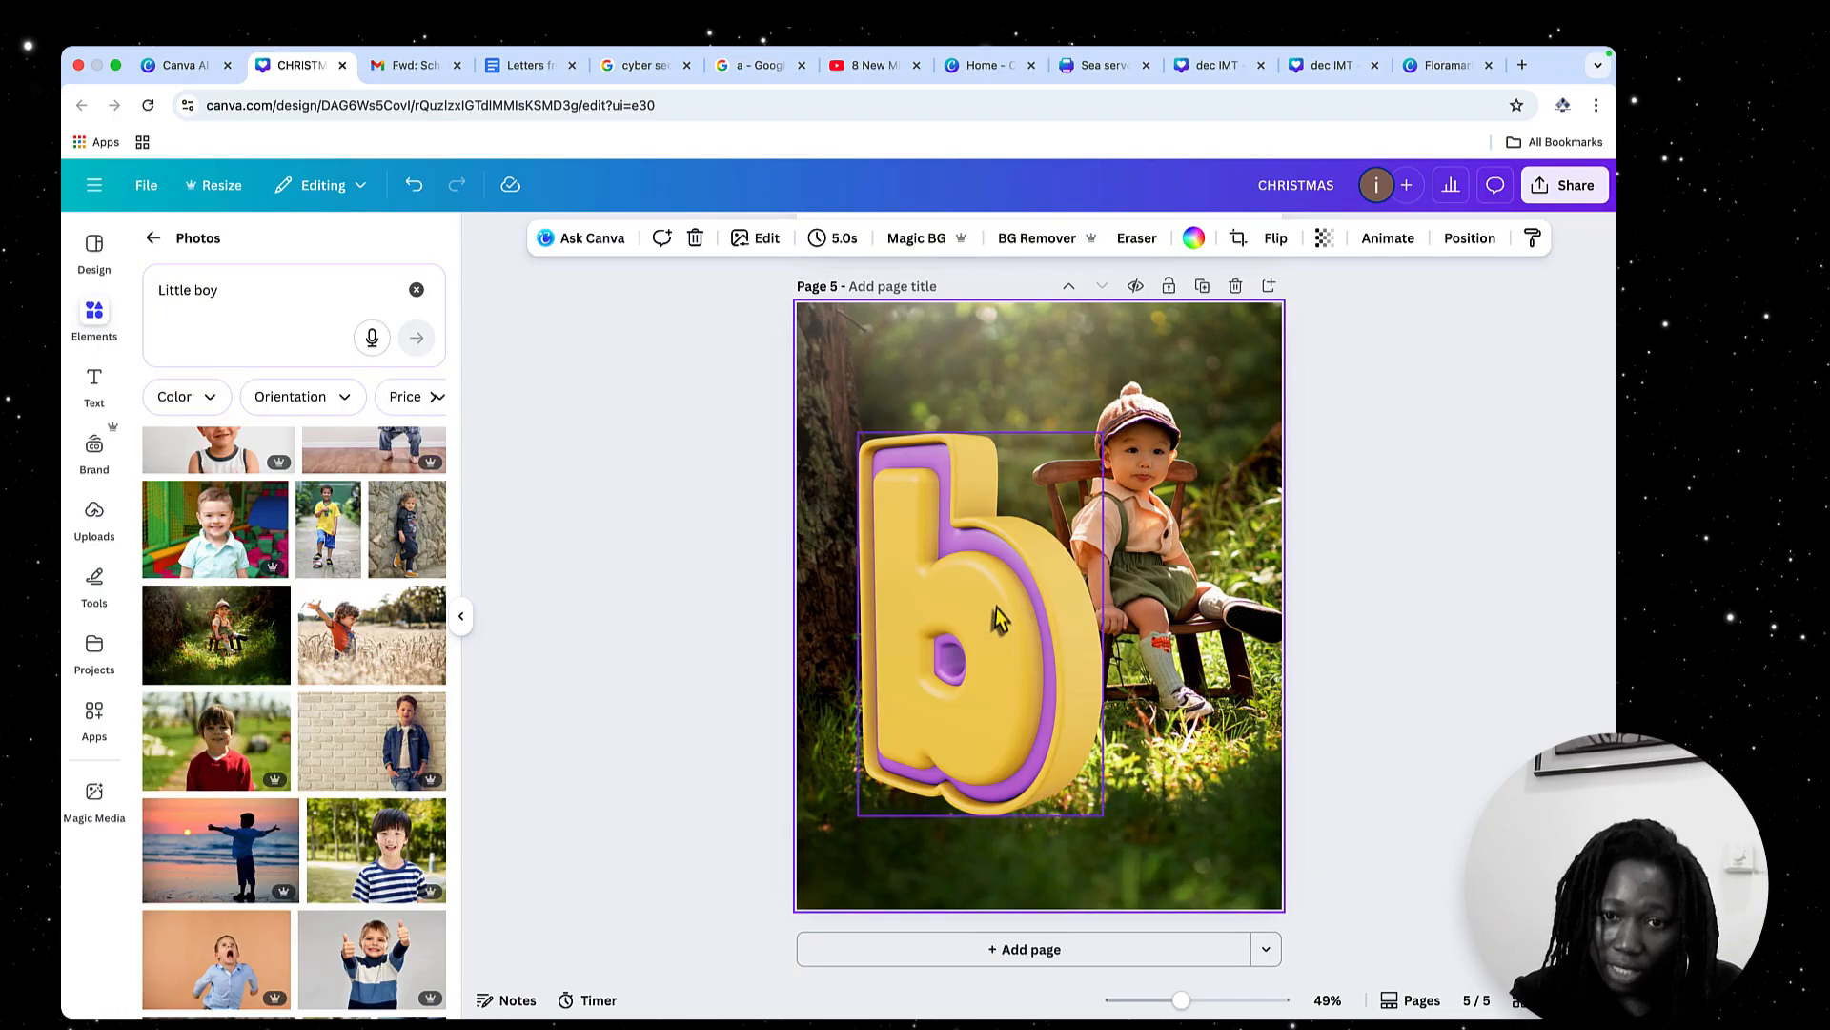
Move the yellow 3D letter b up and scale it down so it stands beside the boy without covering him
left_click_drag(998, 617, 976, 551)
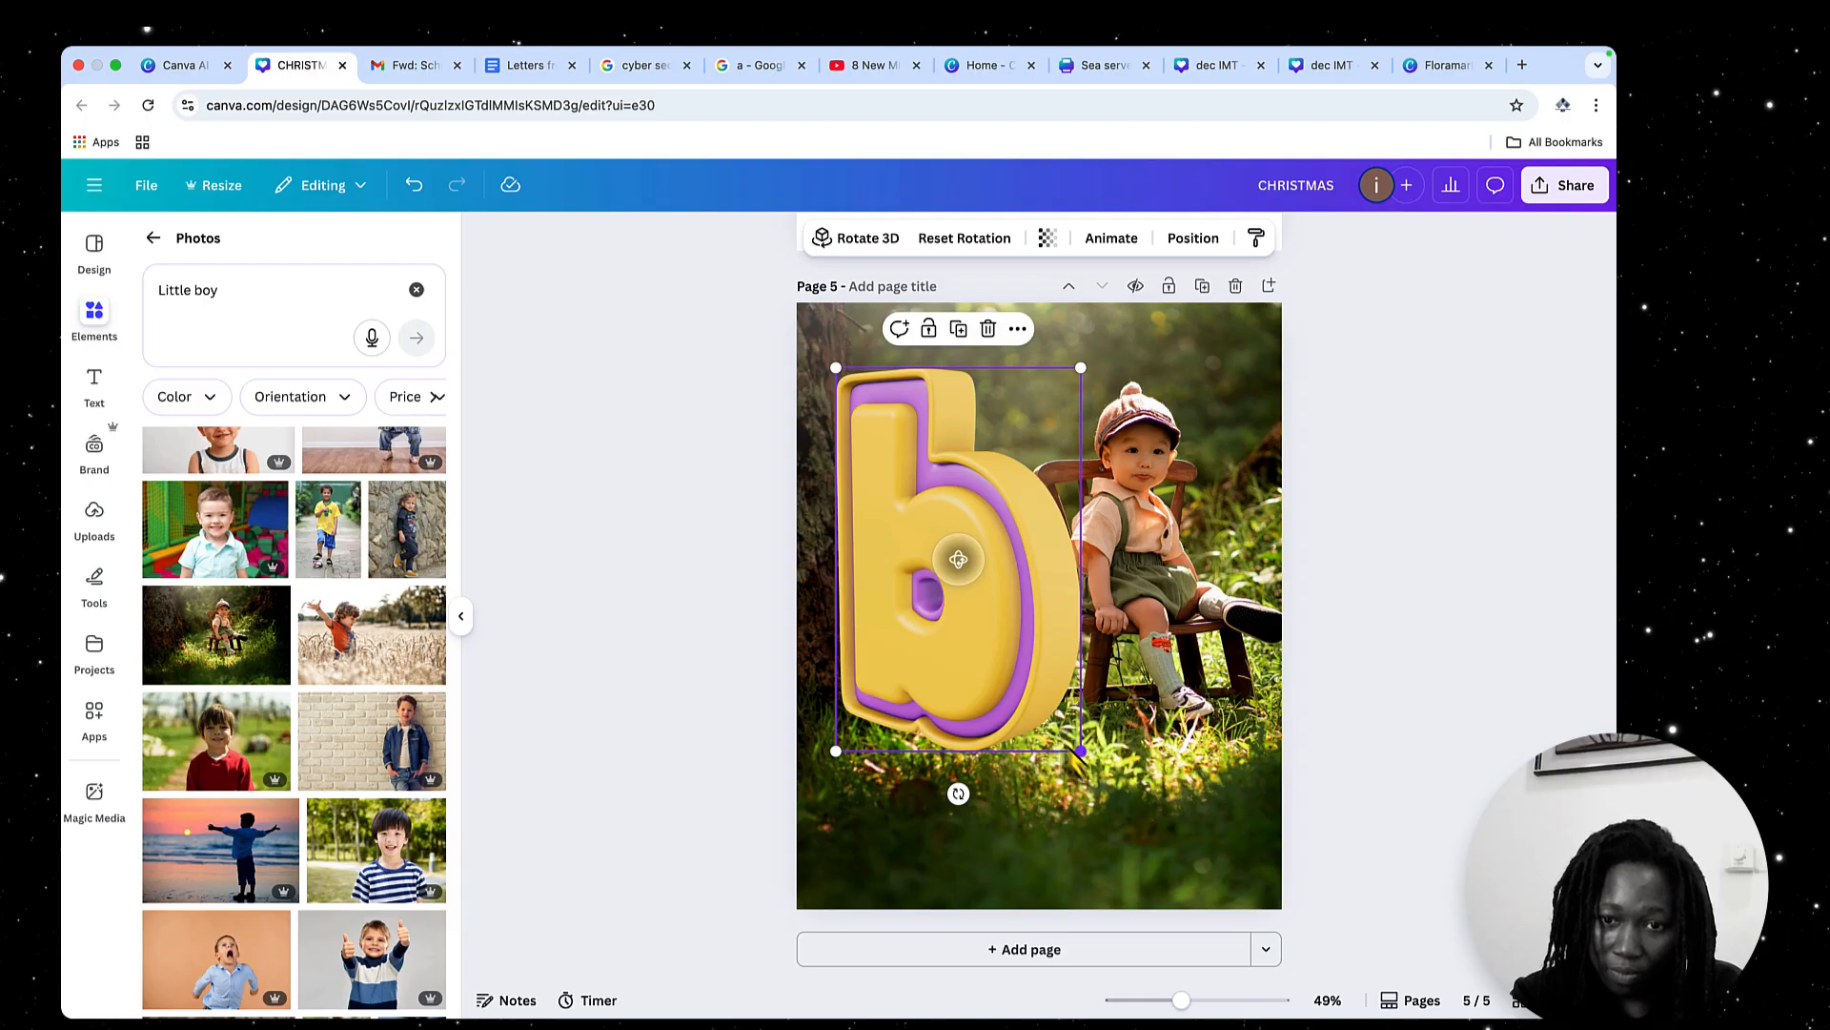
left_click_drag(1081, 753, 967, 648)
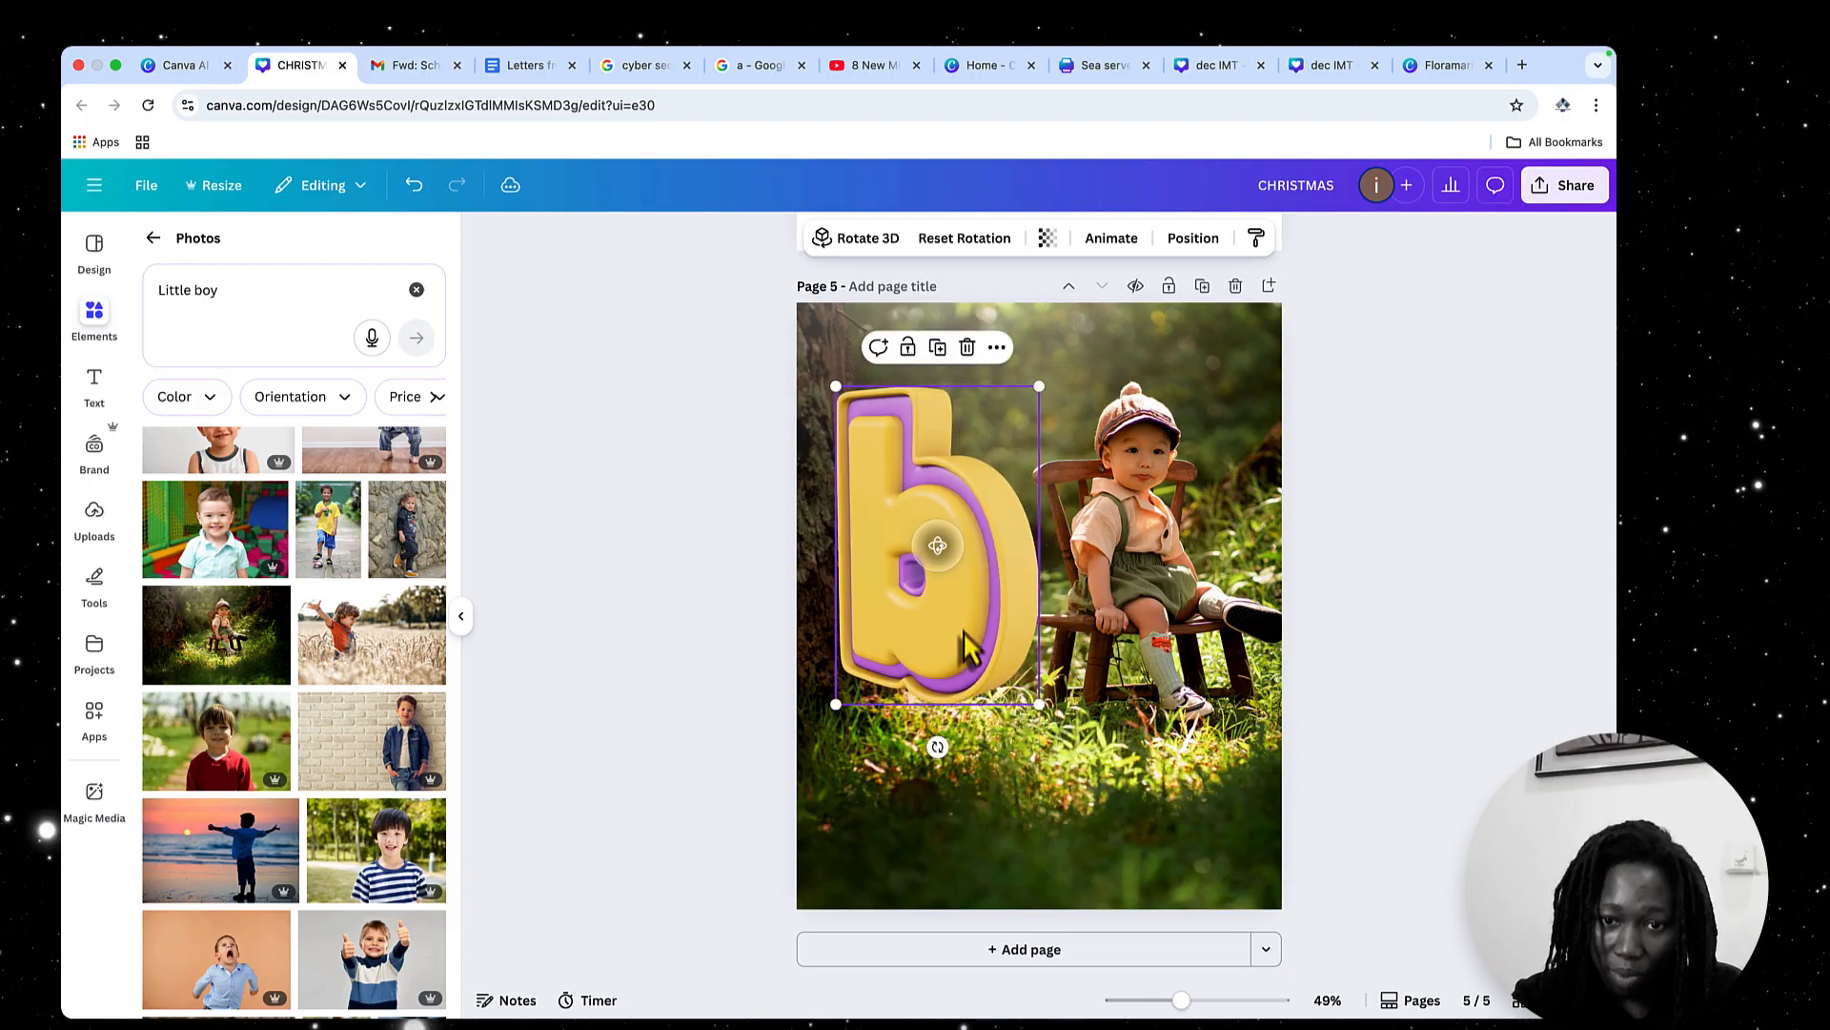
left_click(1116, 796)
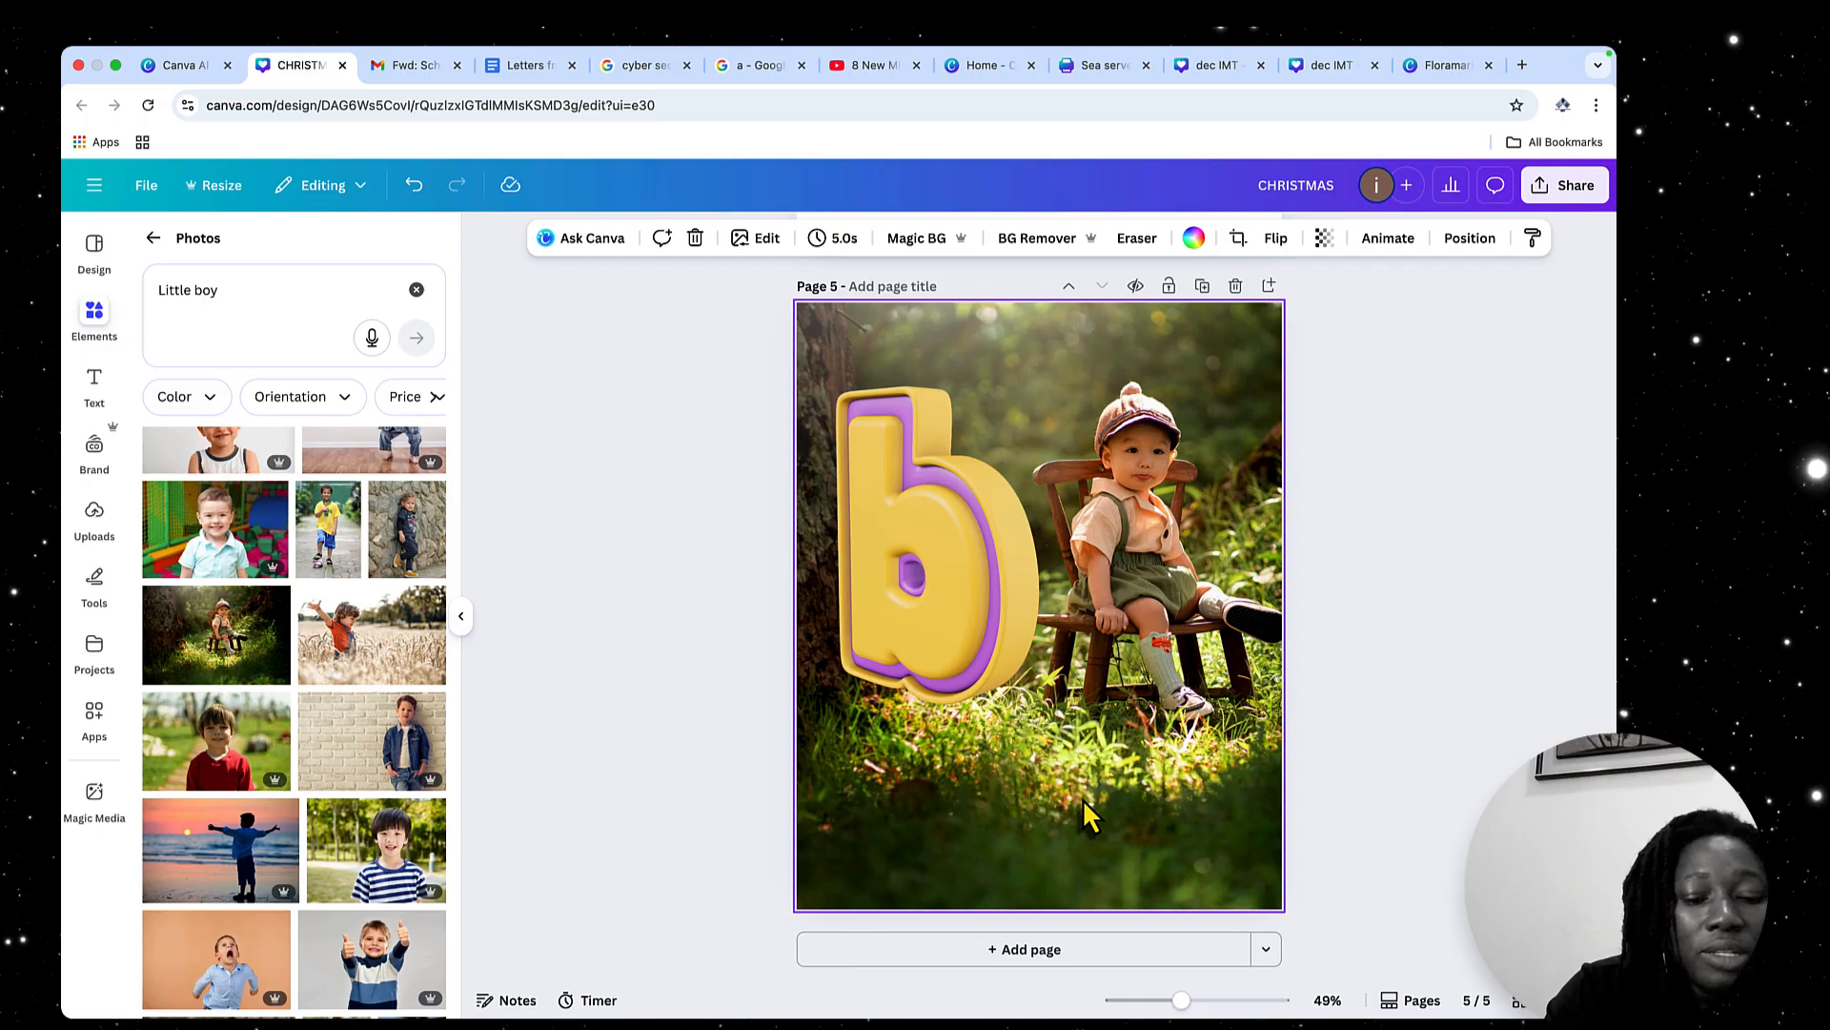
key("t")
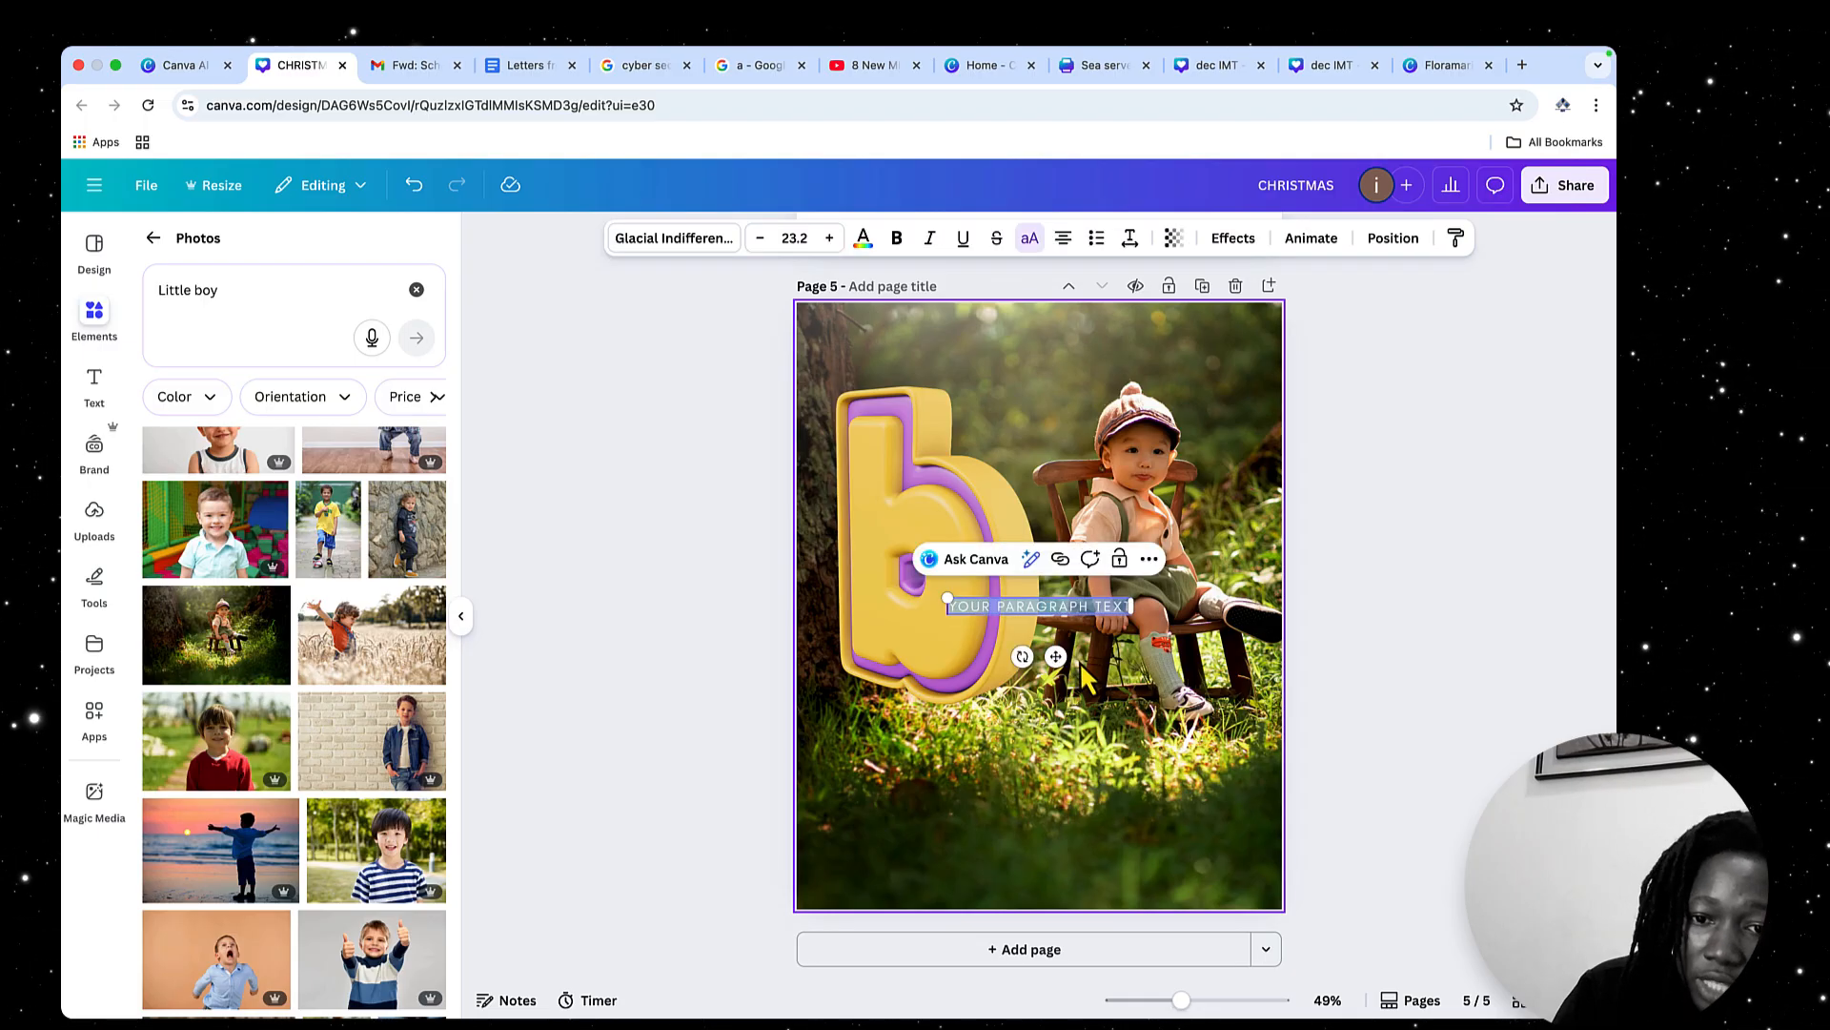
left_click_drag(1025, 631, 1036, 772)
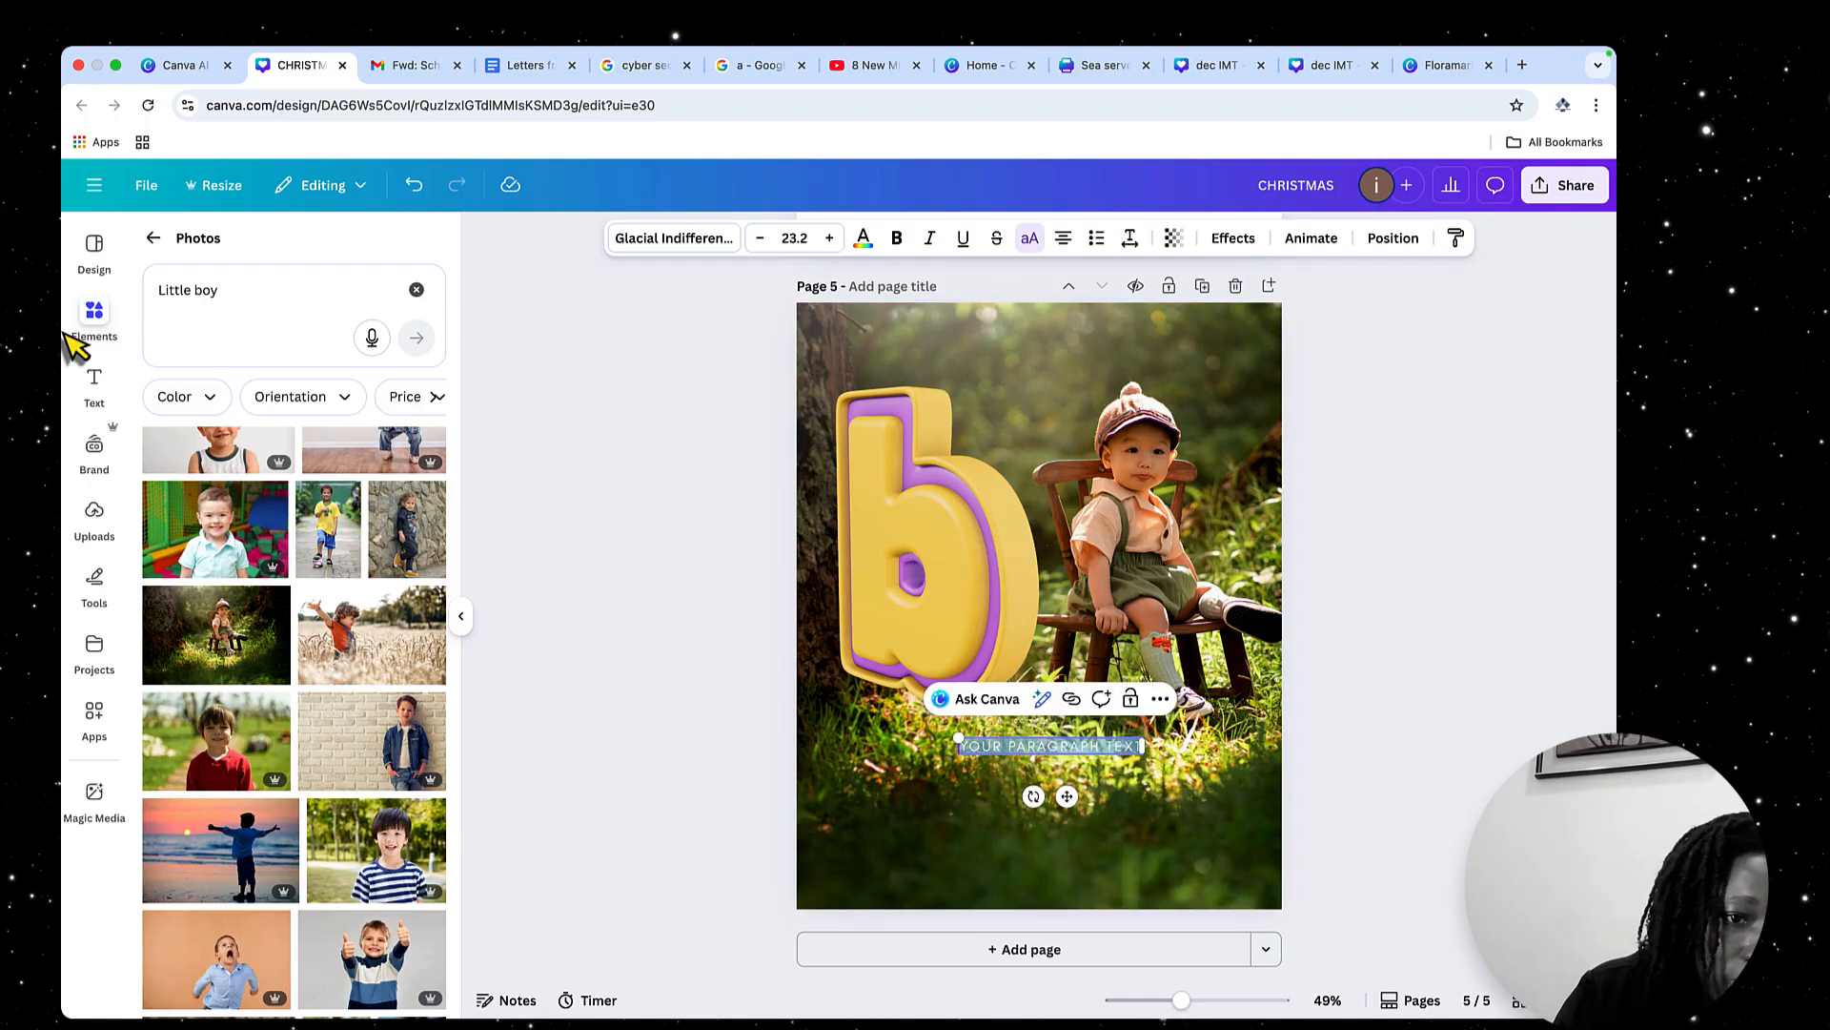
left_click(95, 381)
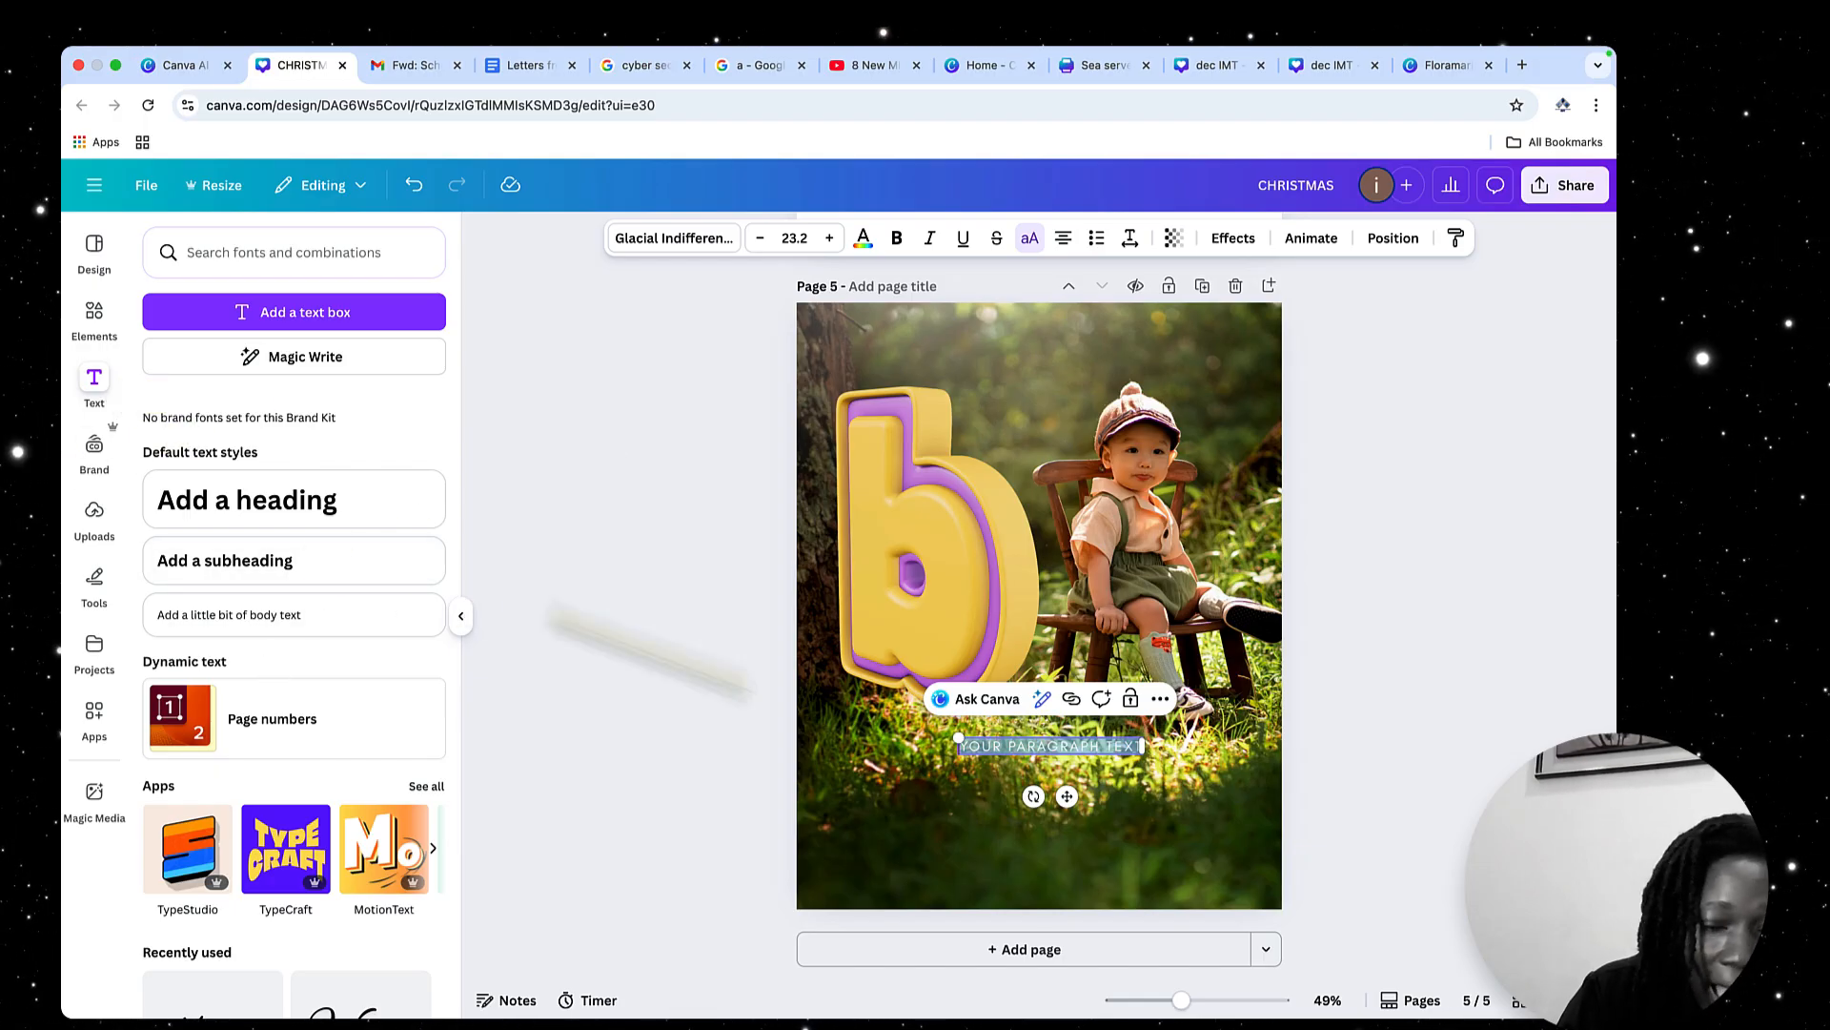
key("BackSpace")
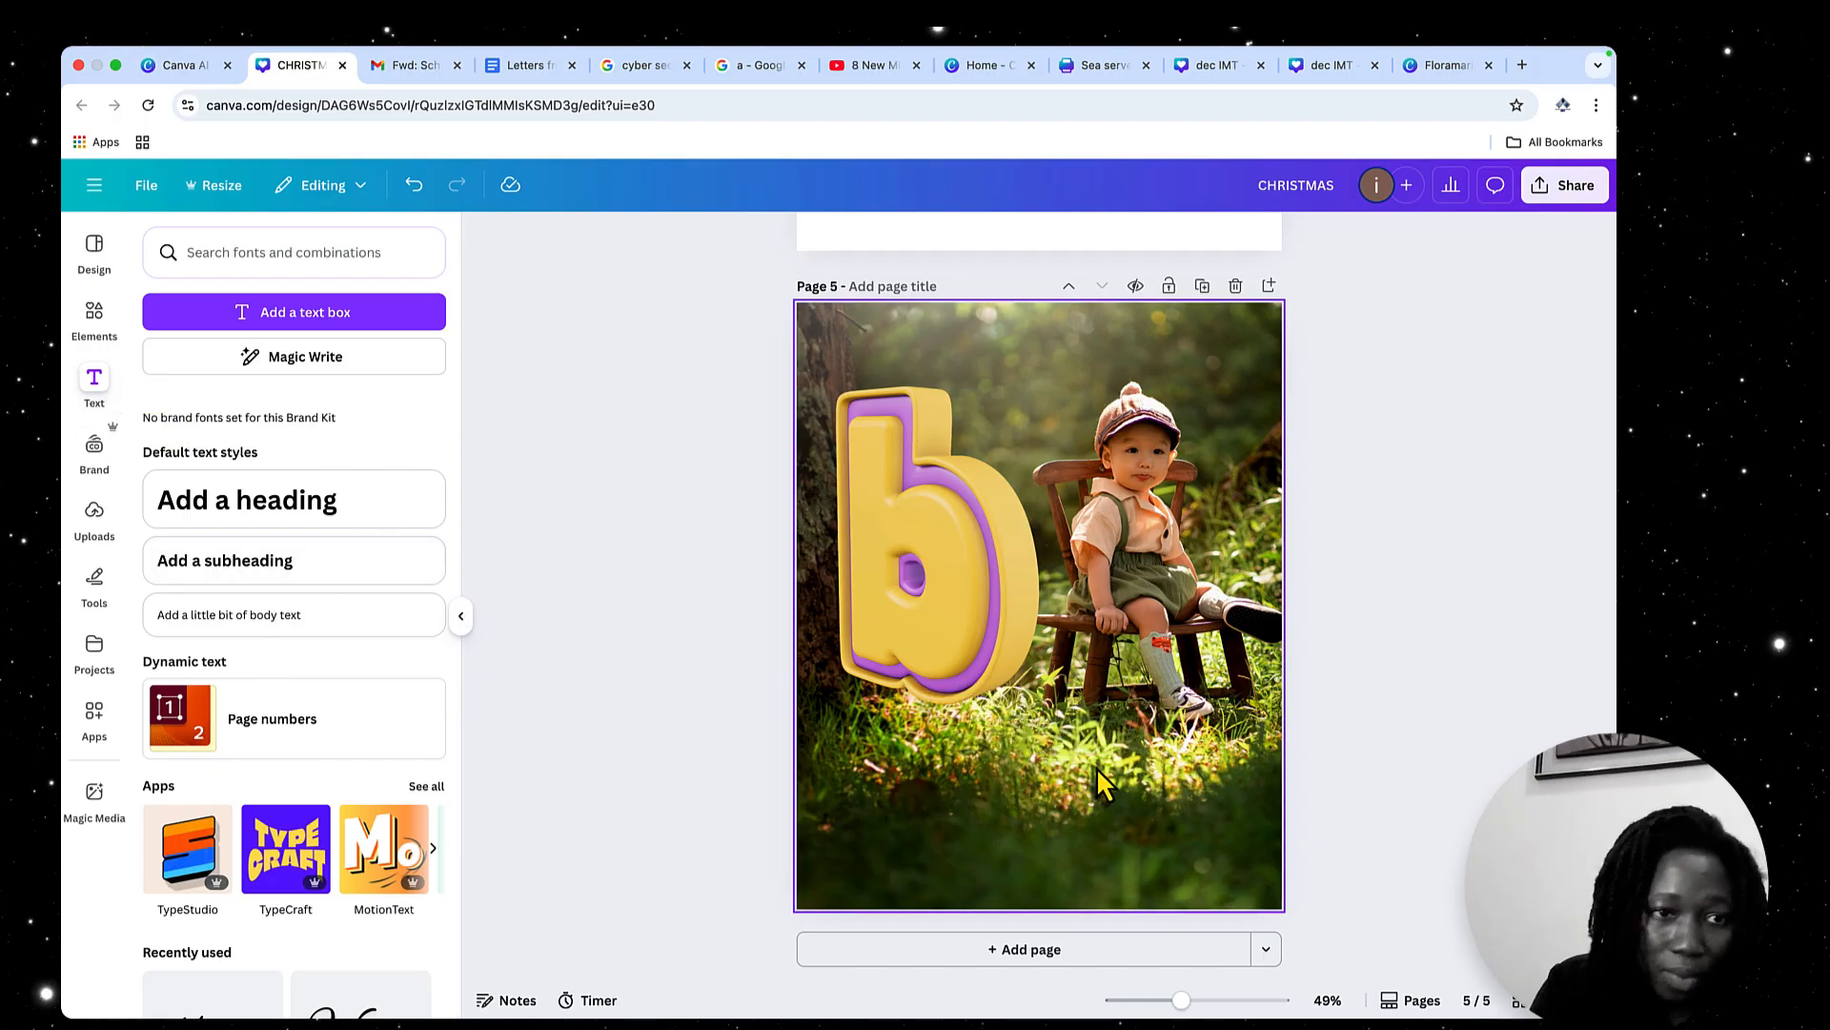
left_click(301, 313)
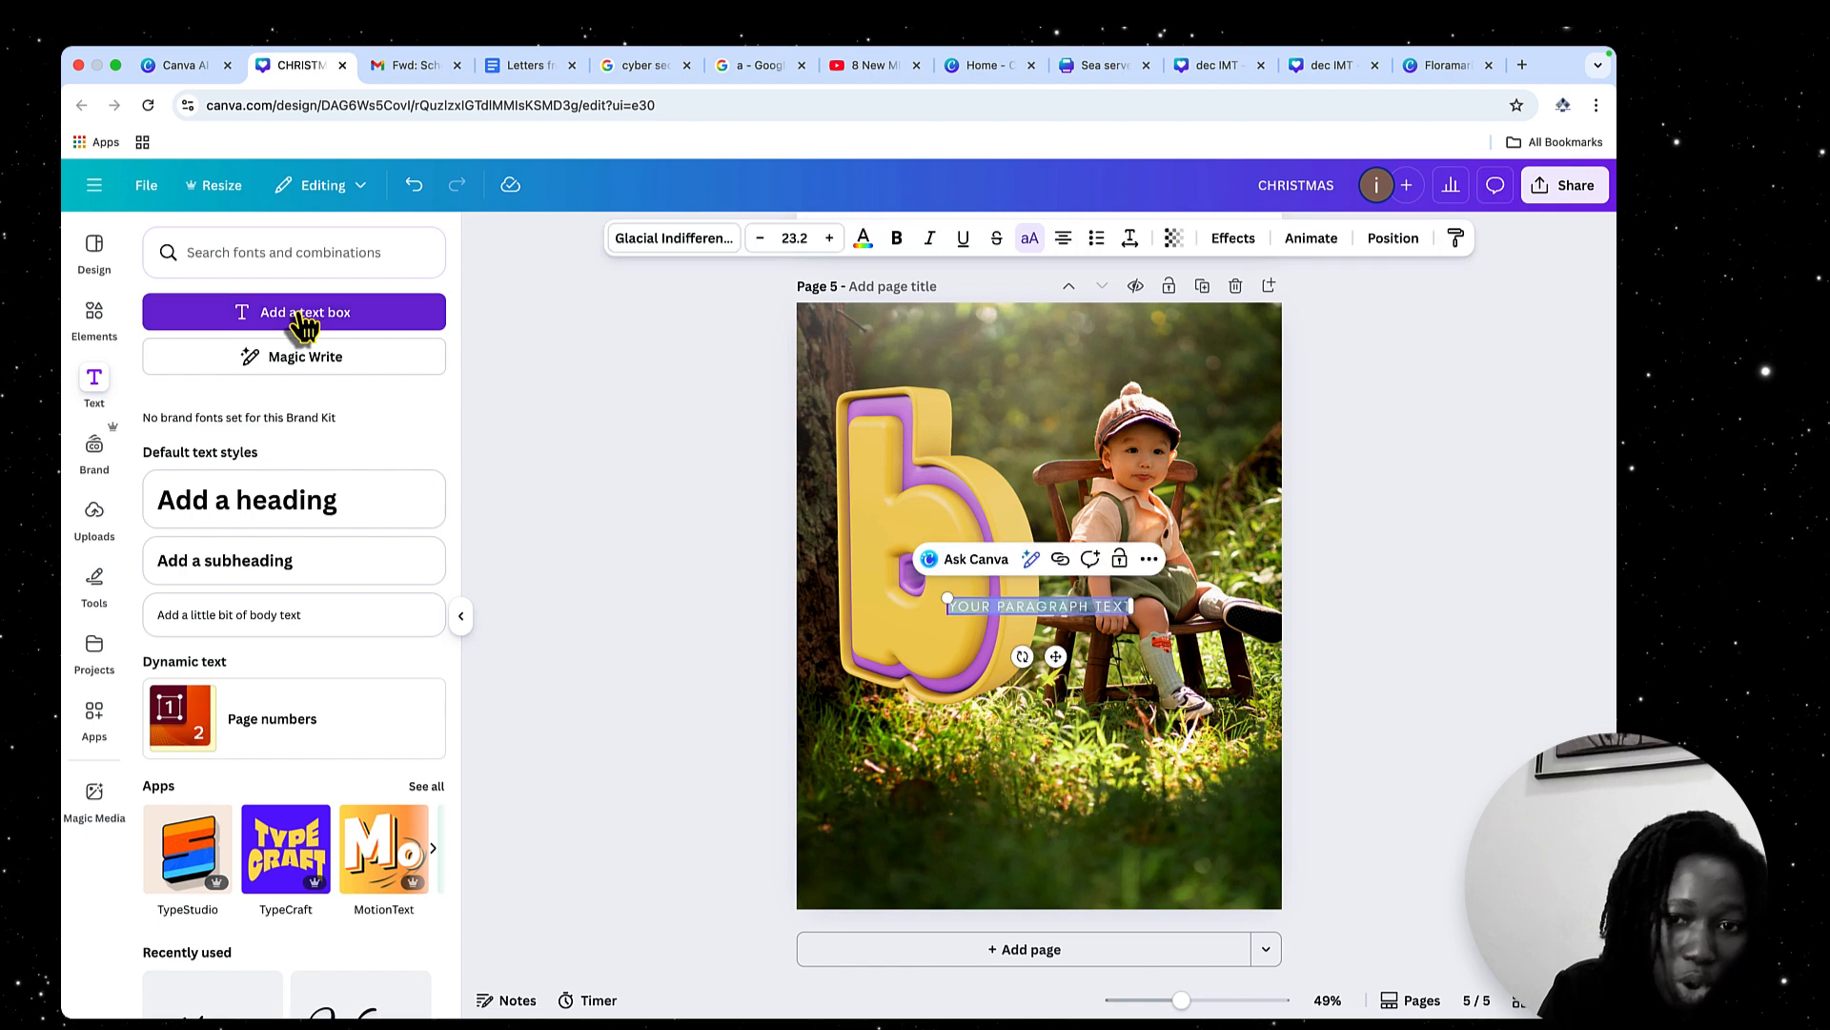
left_click_drag(1050, 655, 1056, 755)
key("BackSpace")
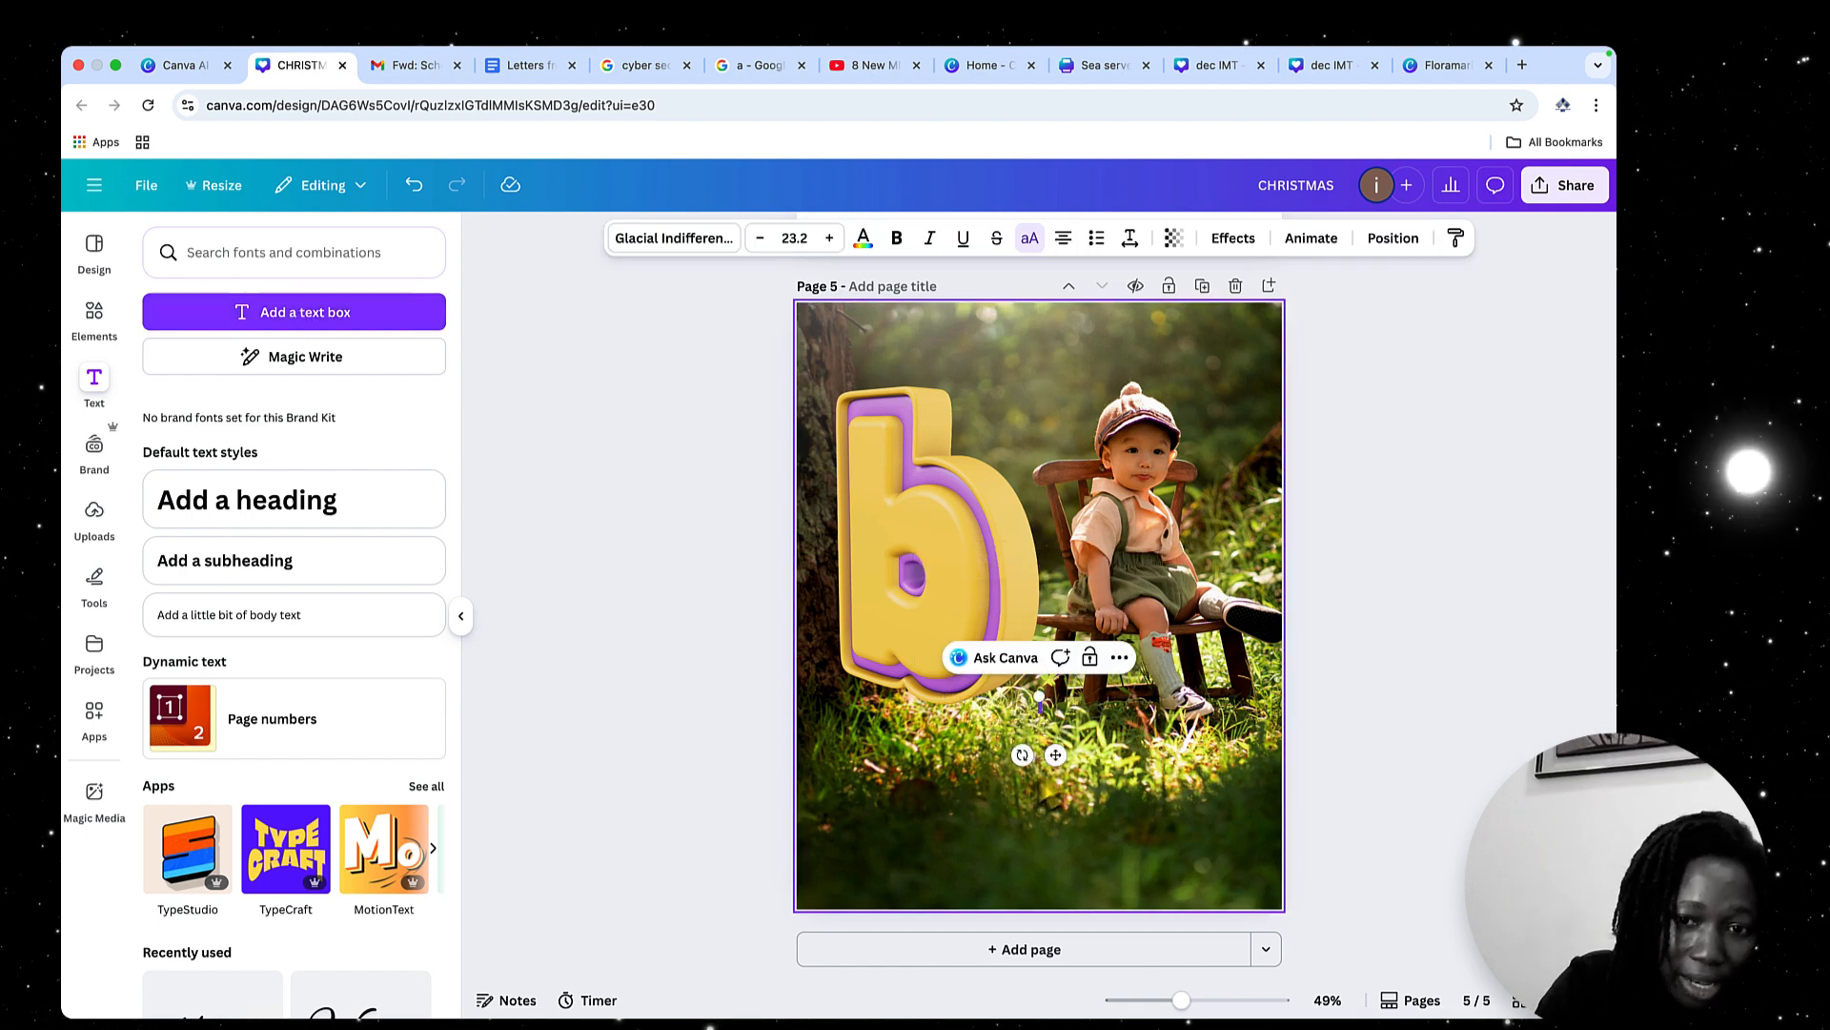
Add a heading to page 5, place it on the grass below the chair, and make it read "Boy"
left_click(283, 523)
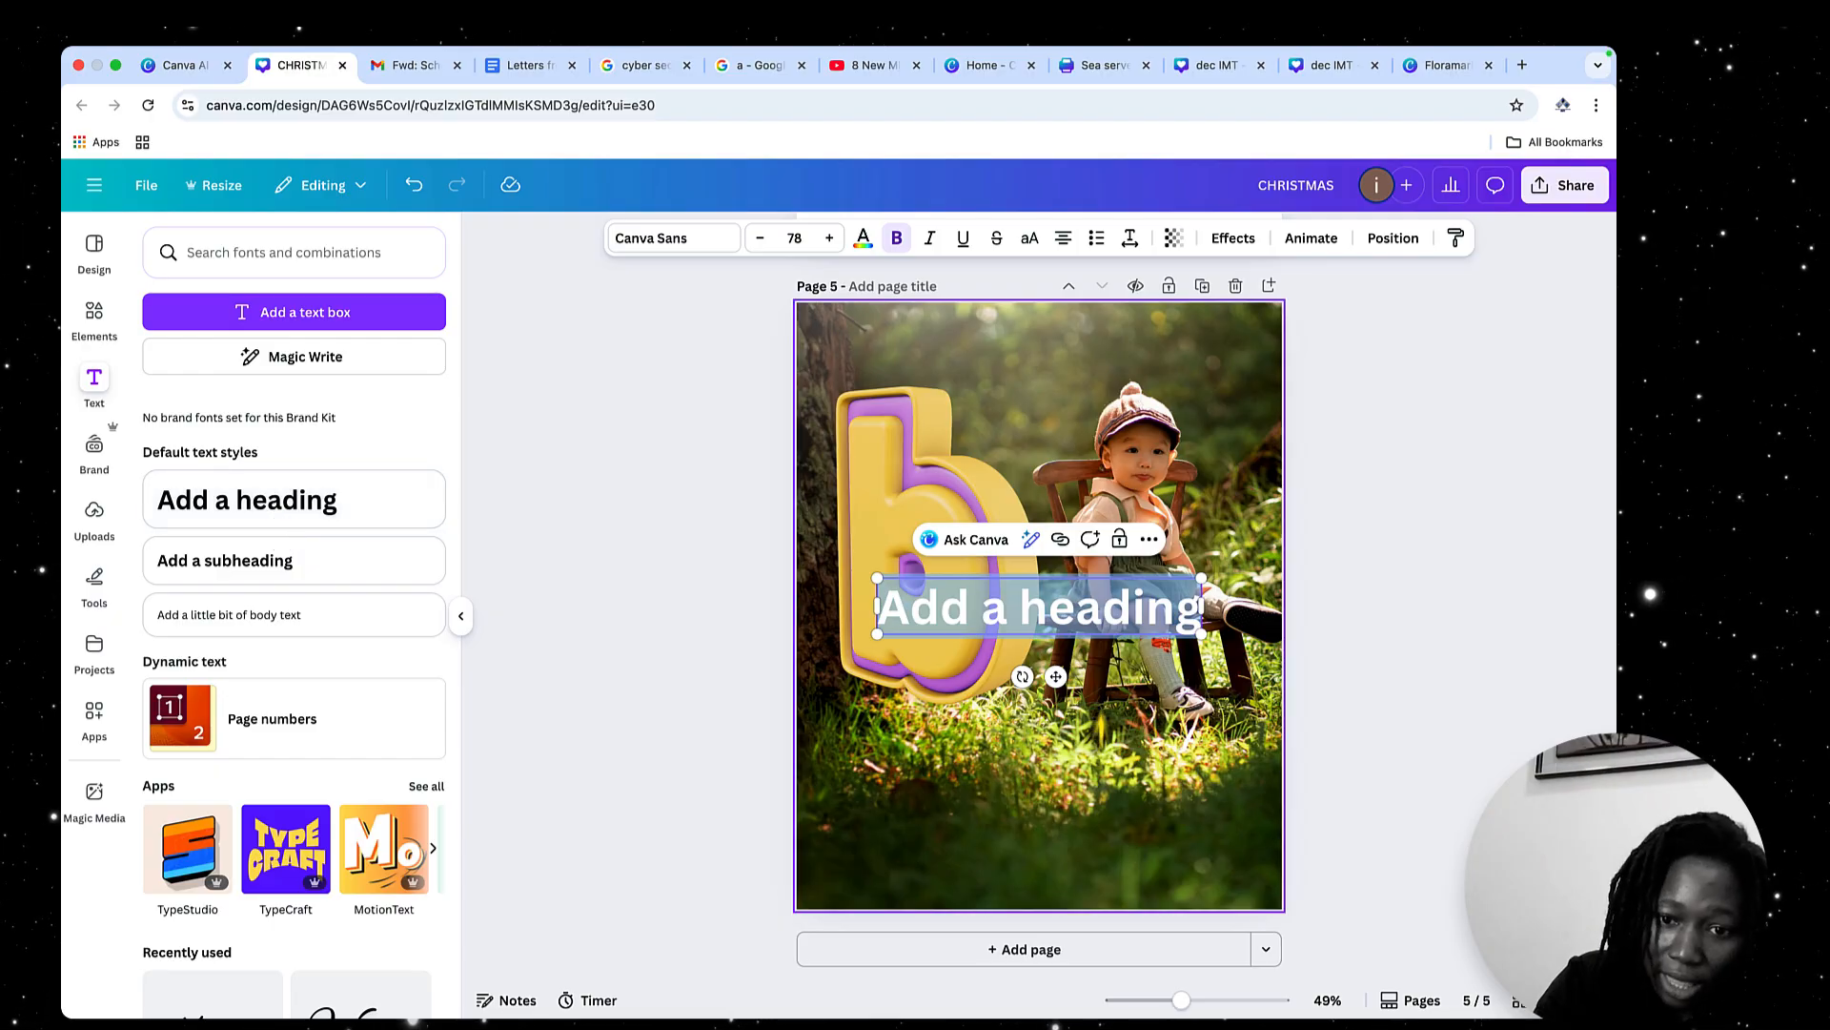
left_click_drag(1059, 681, 1077, 858)
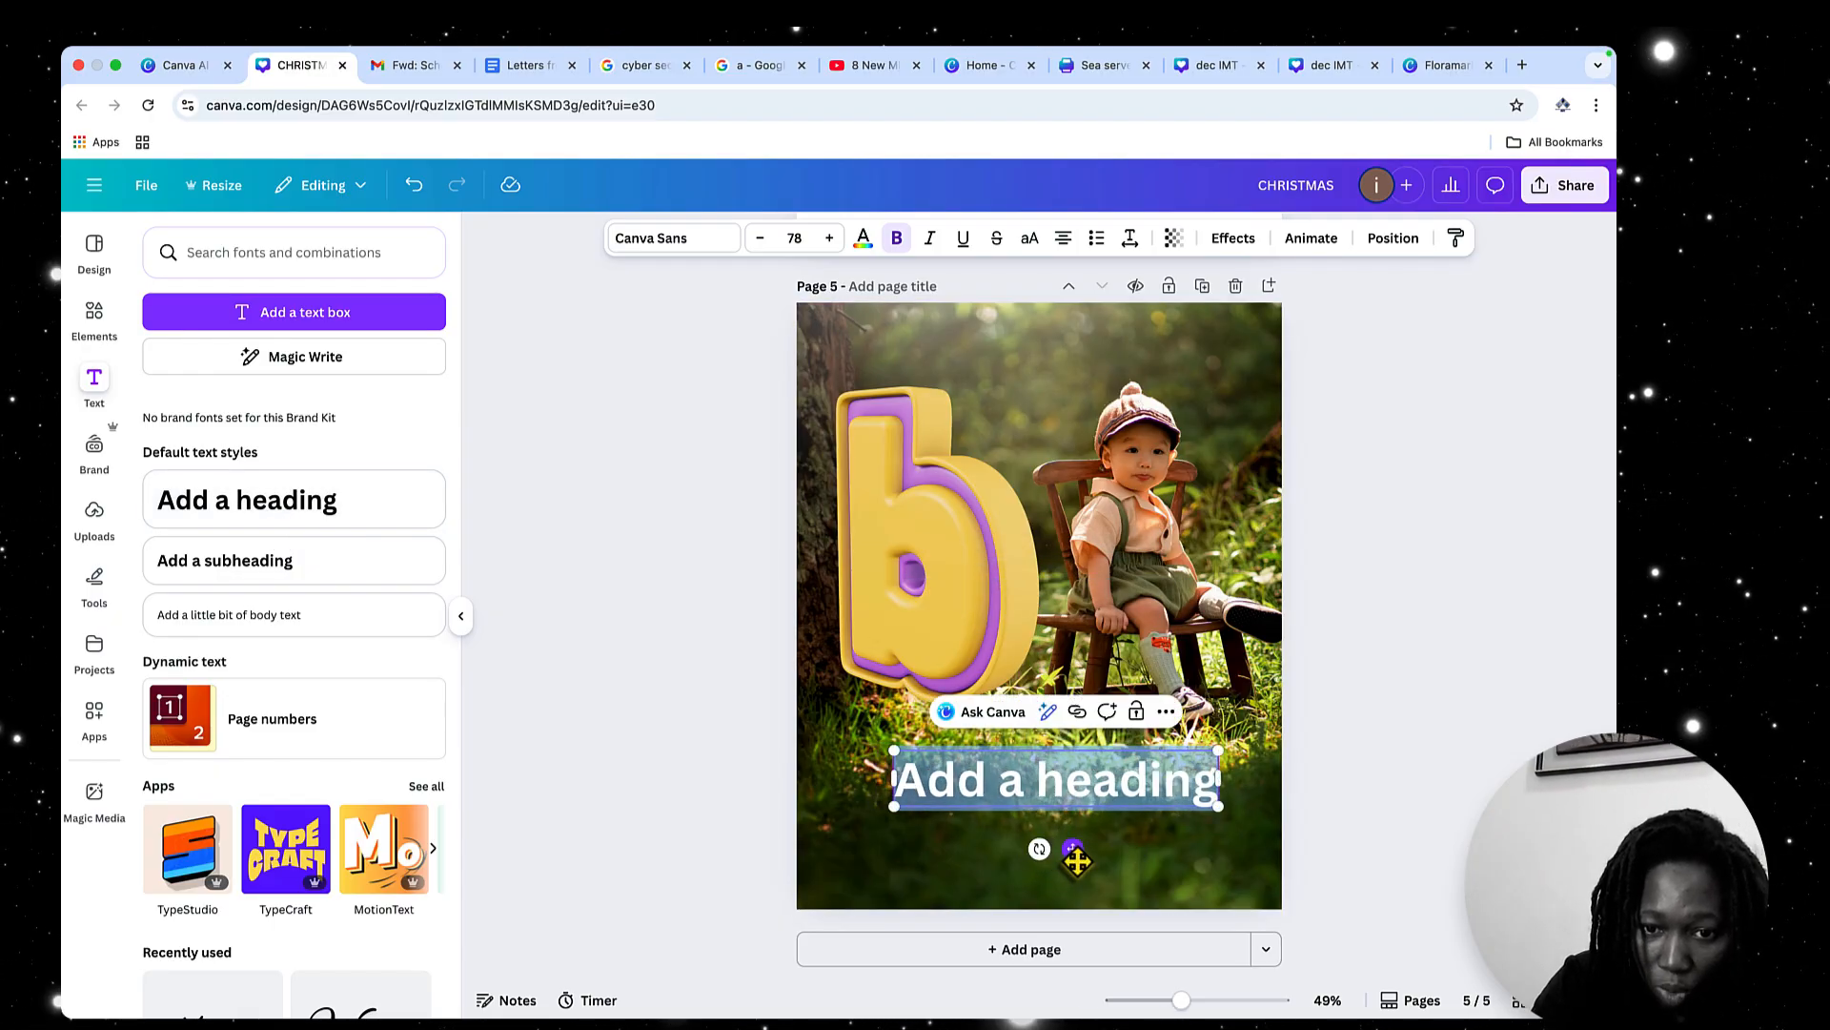
type("Boy")
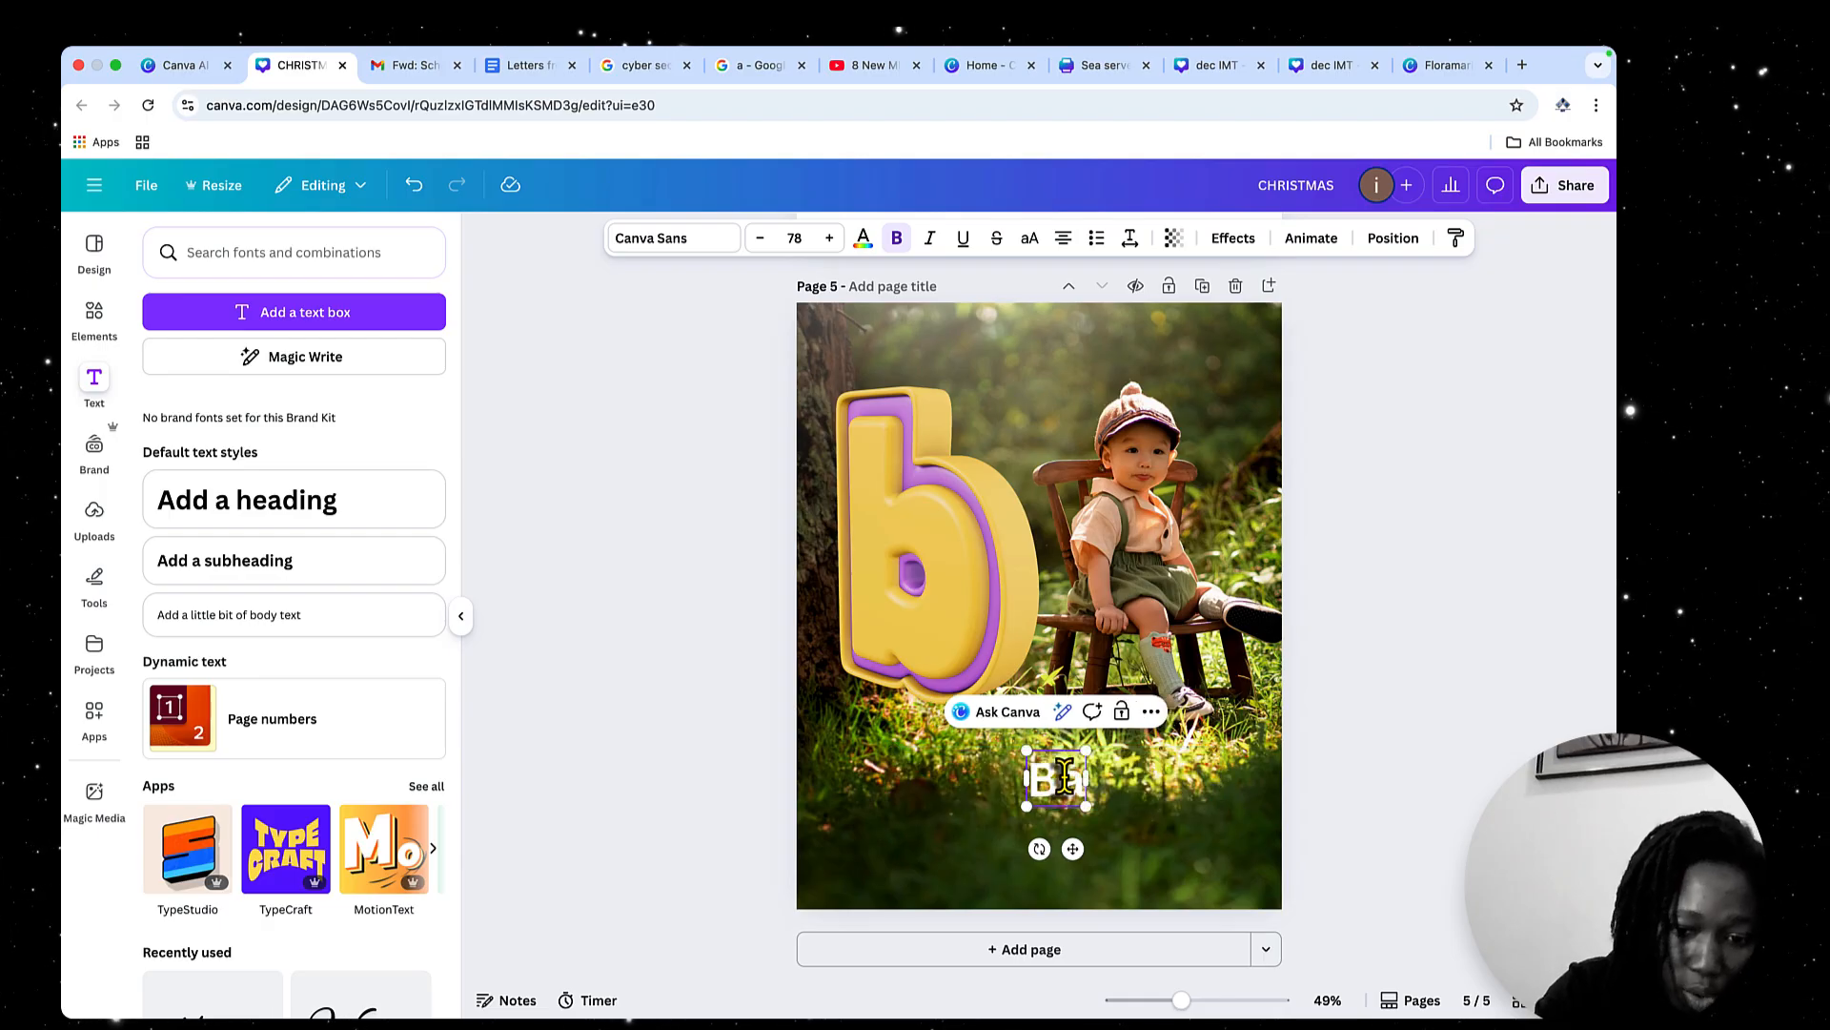
key("BackSpace")
key("BackSpace")
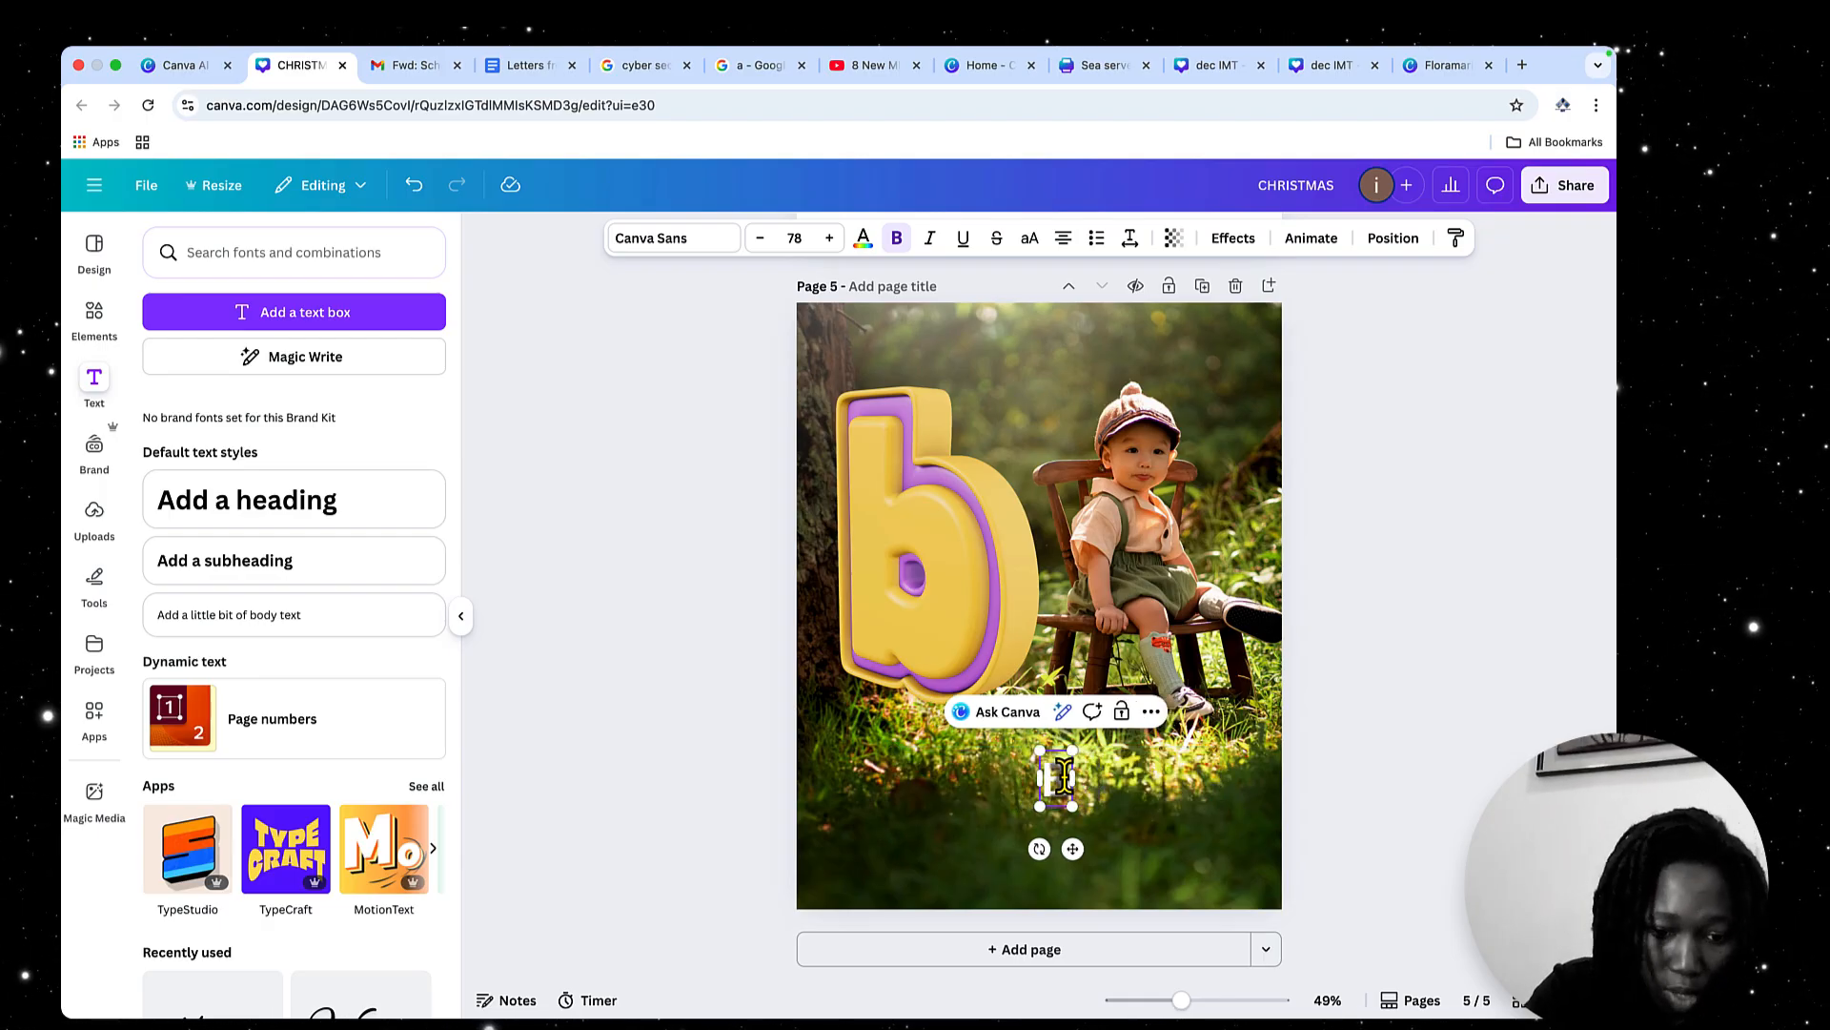
type("oy")
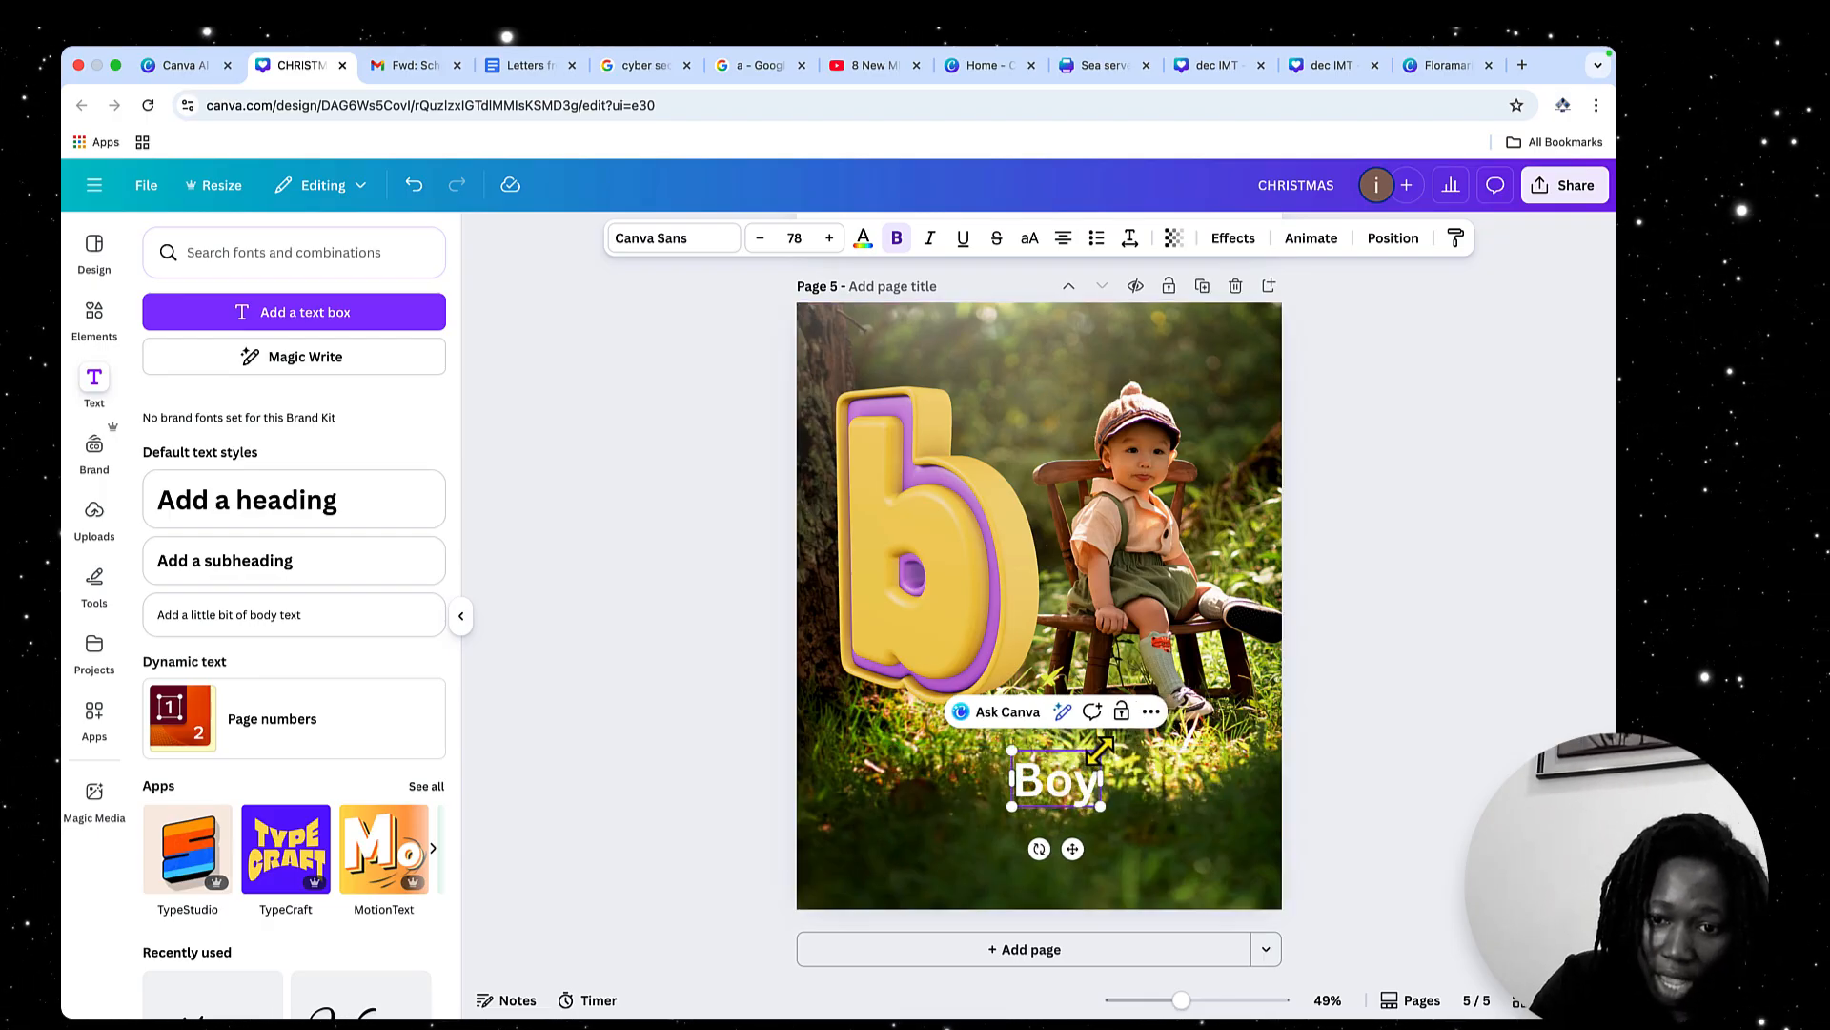
Enlarge the "Boy" heading to font size 218 and position it in the page's lower-right corner
left_click_drag(1101, 750, 1214, 677)
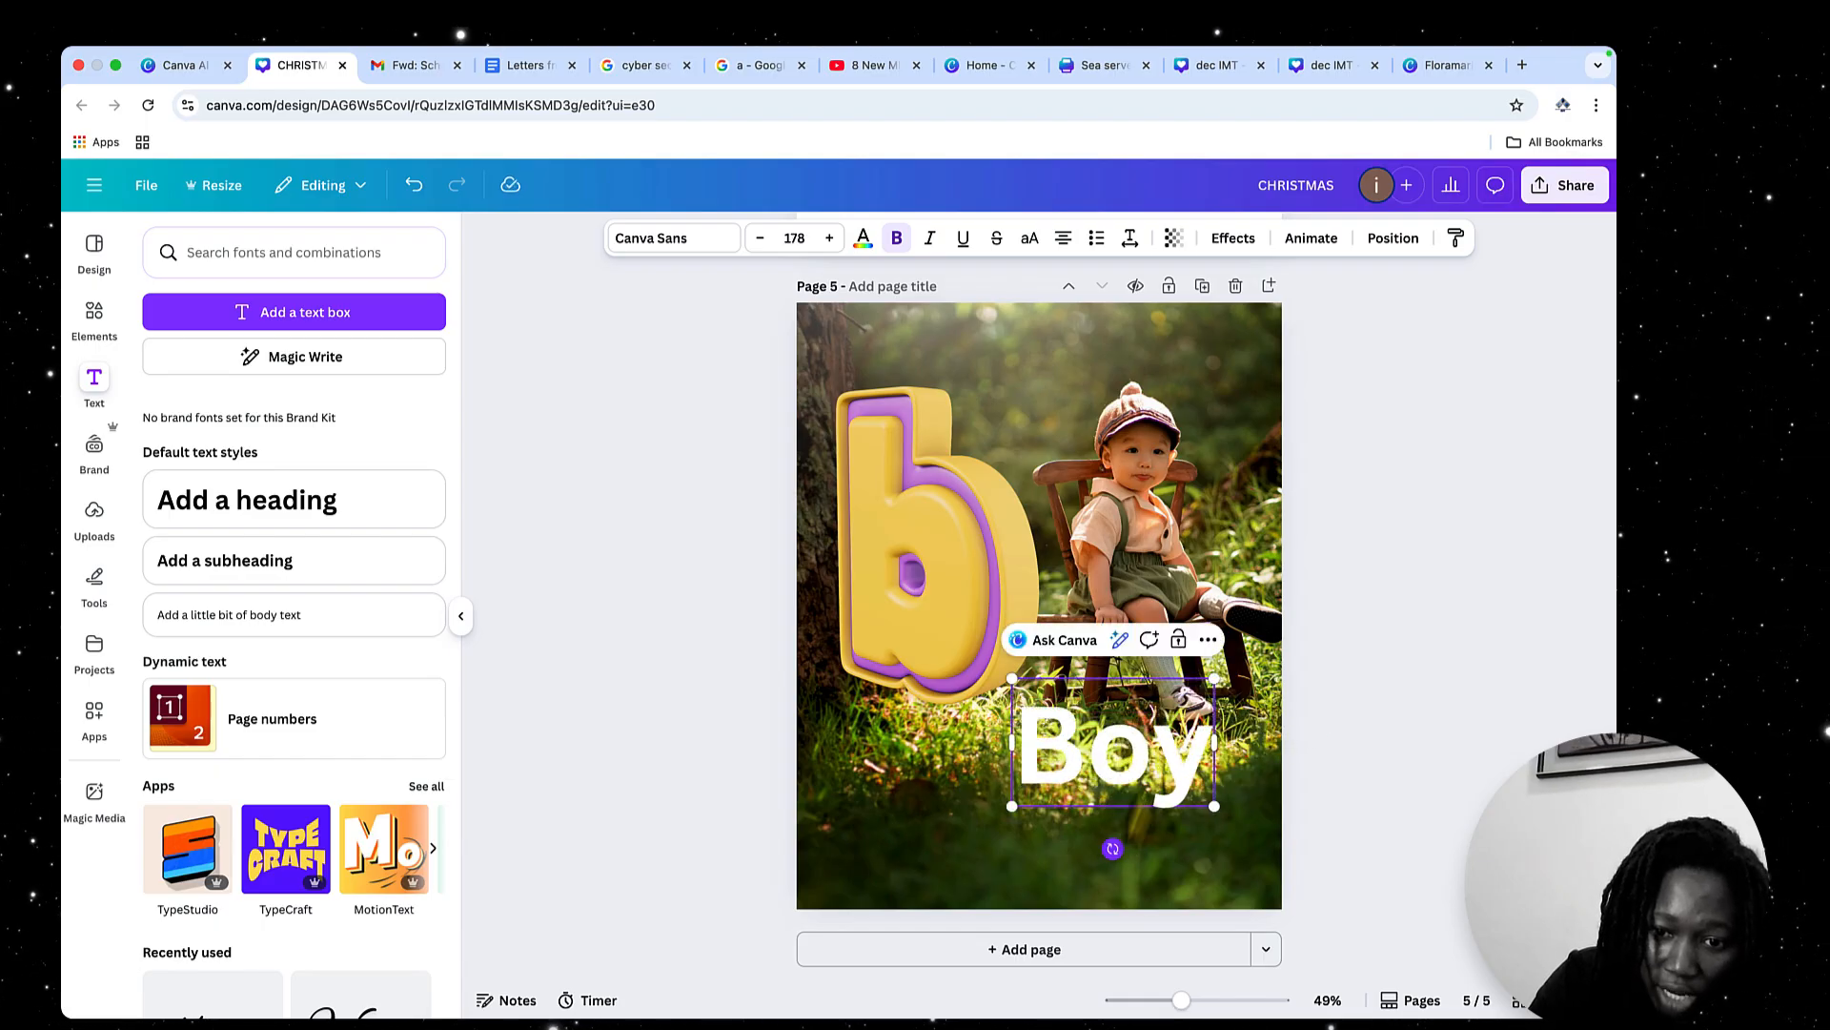
left_click(1206, 863)
left_click_drag(1158, 780, 1193, 846)
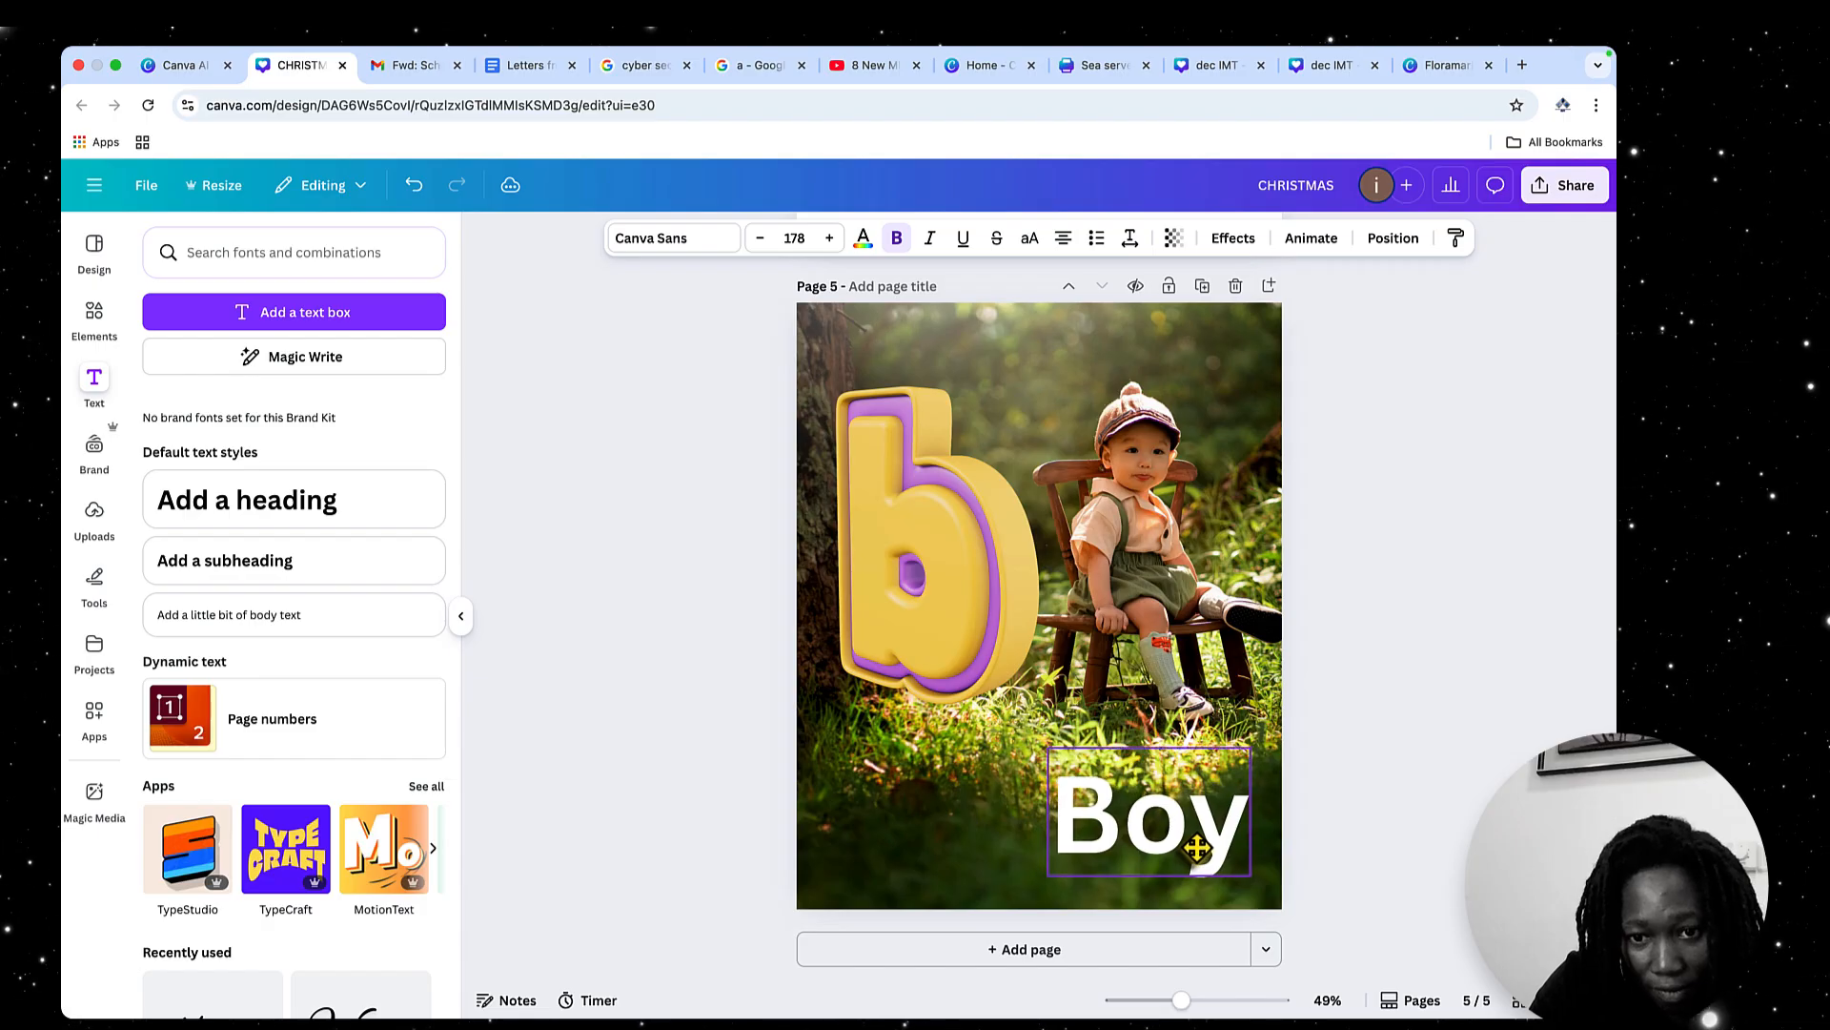
left_click_drag(1043, 870, 1001, 891)
left_click_drag(1149, 845, 1150, 847)
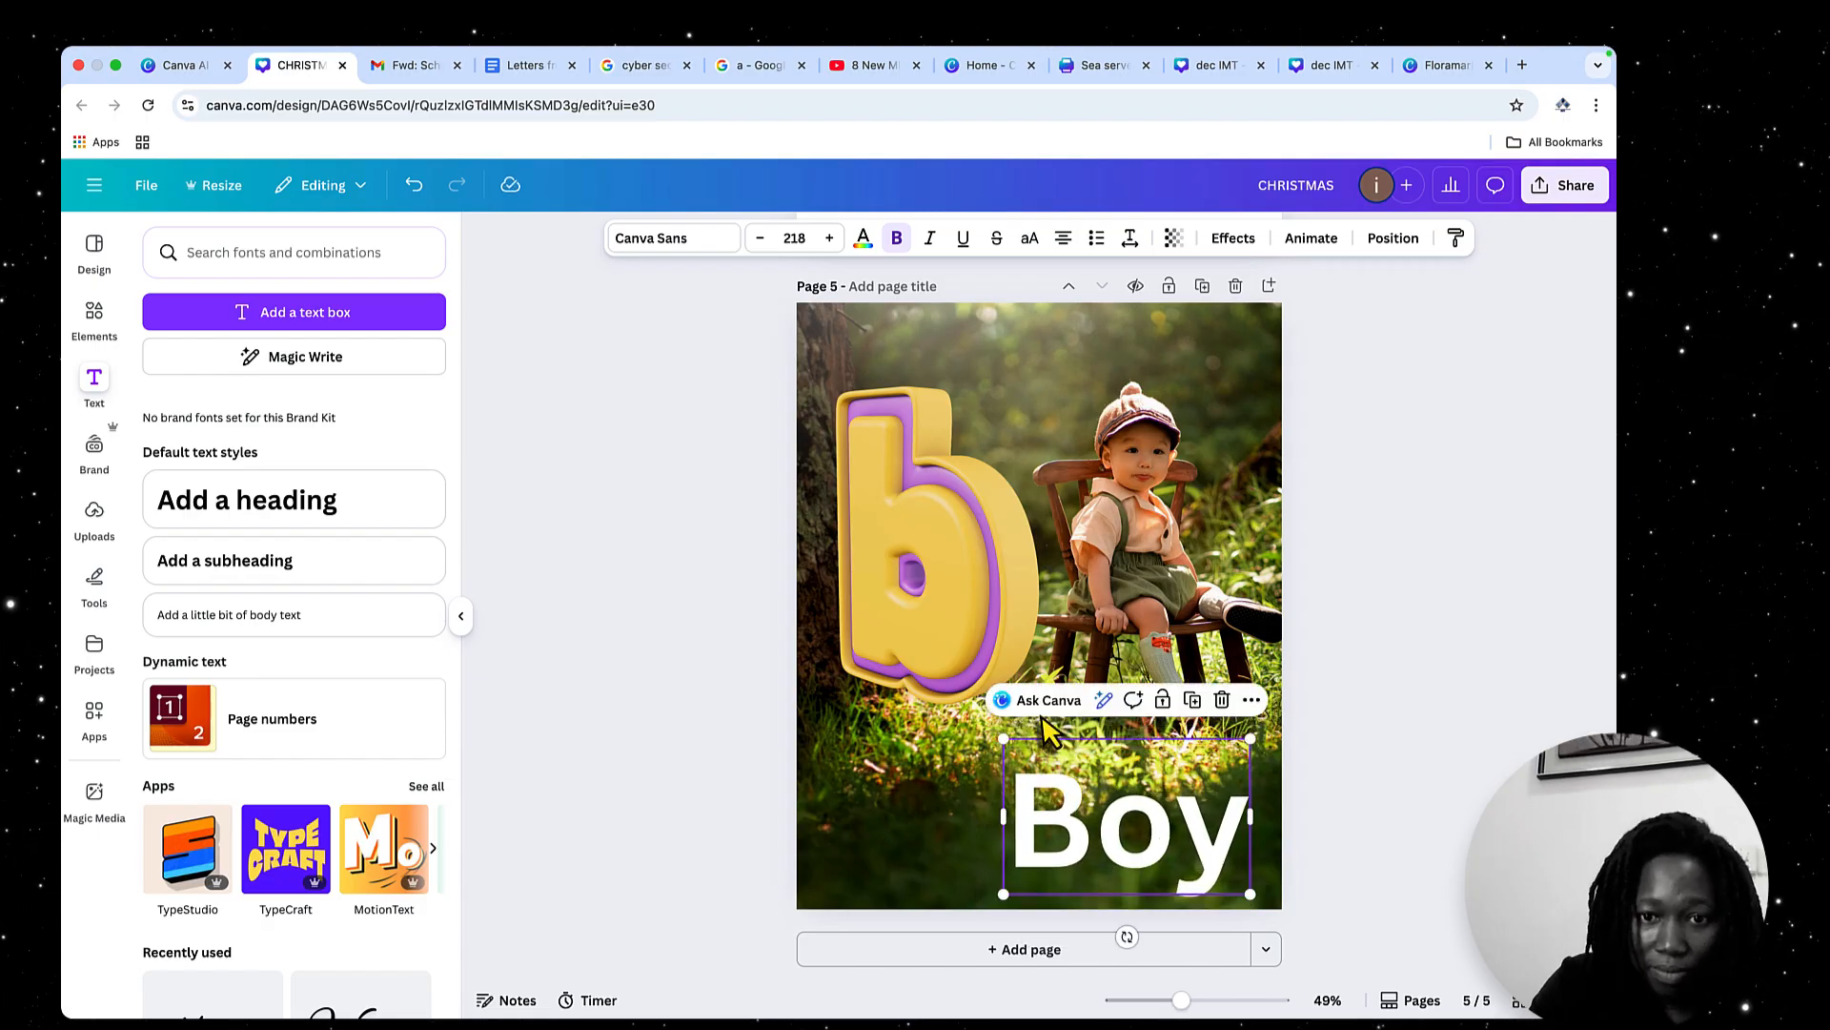
left_click(1215, 493)
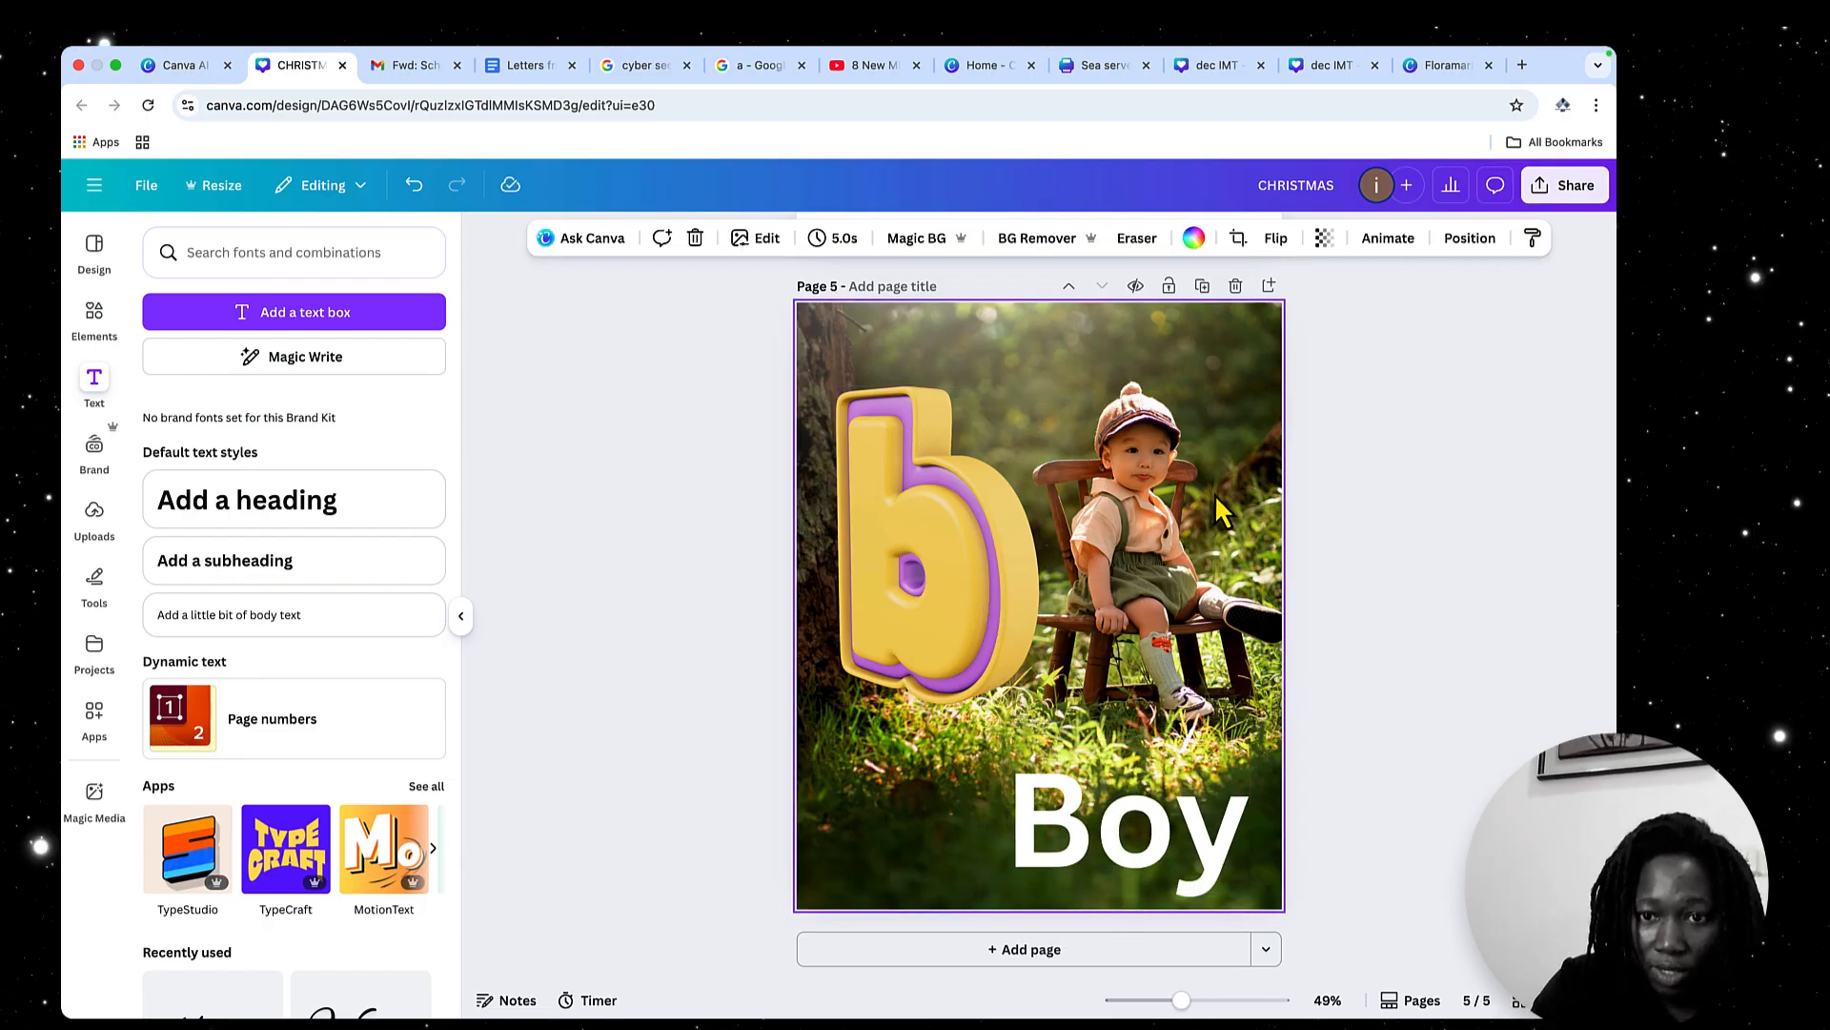
left_click(957, 579)
left_click(1179, 846)
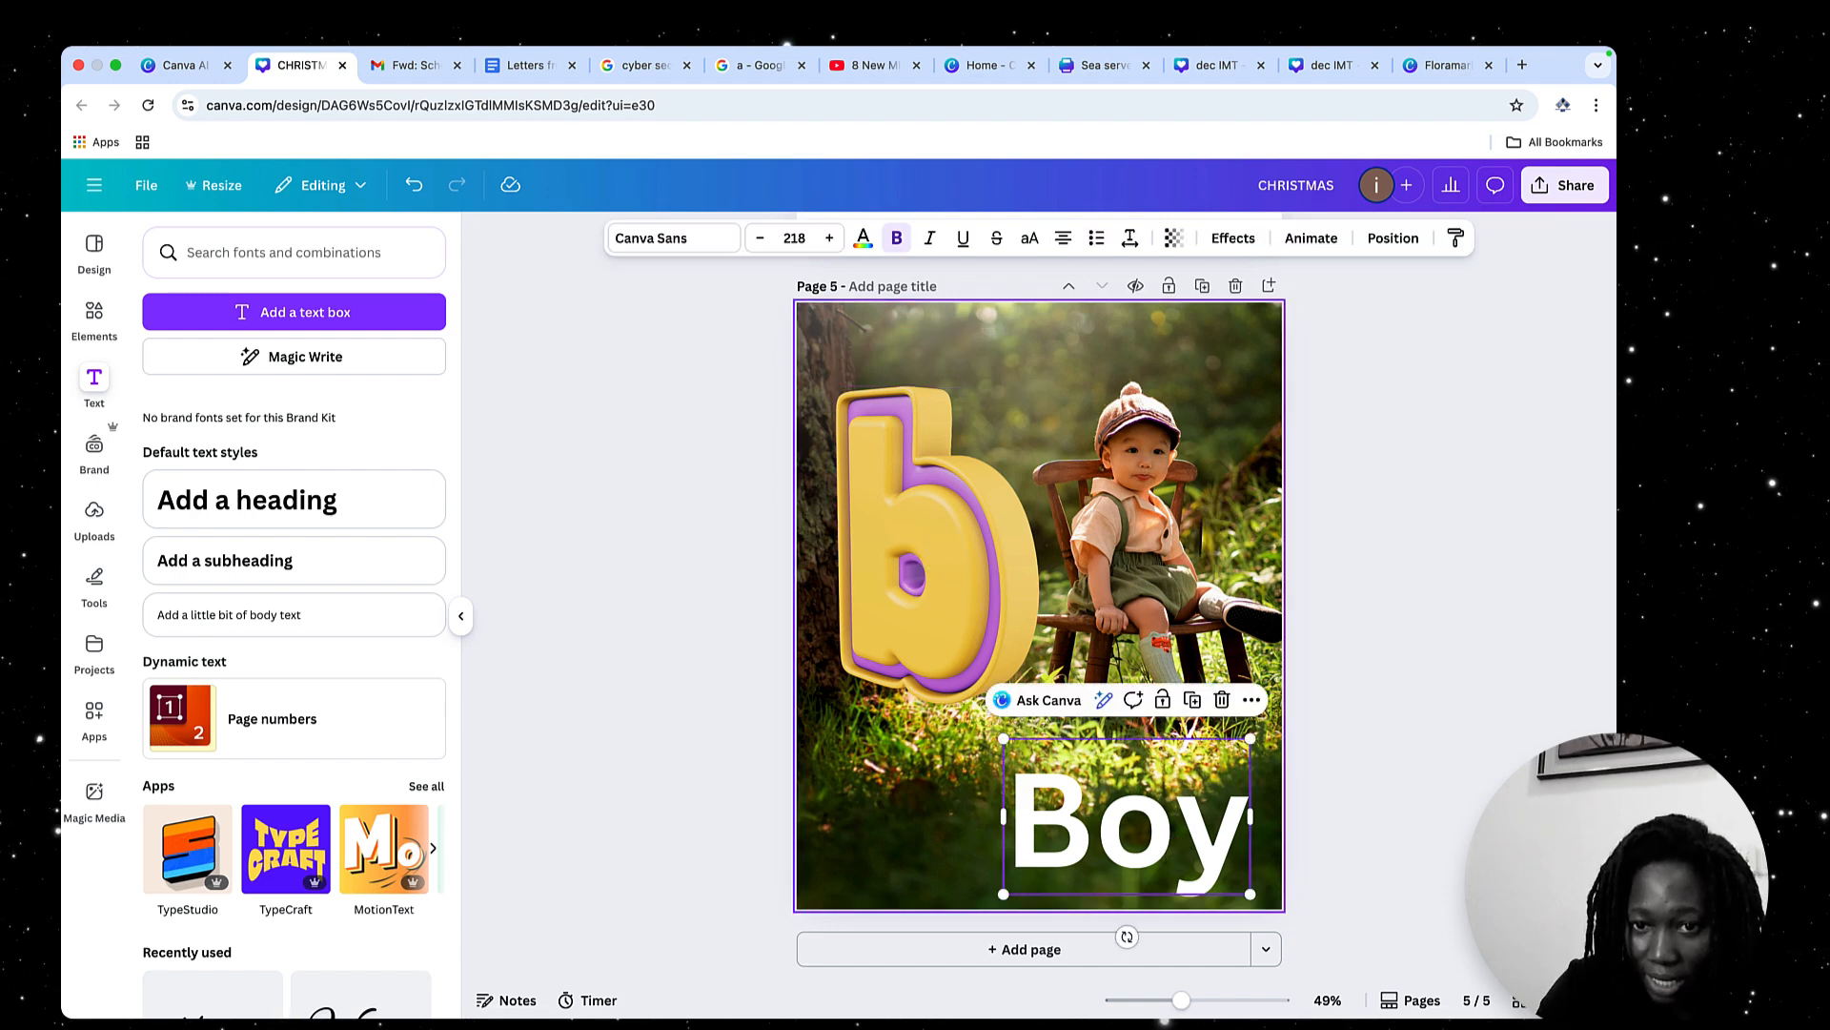
left_click(1209, 489)
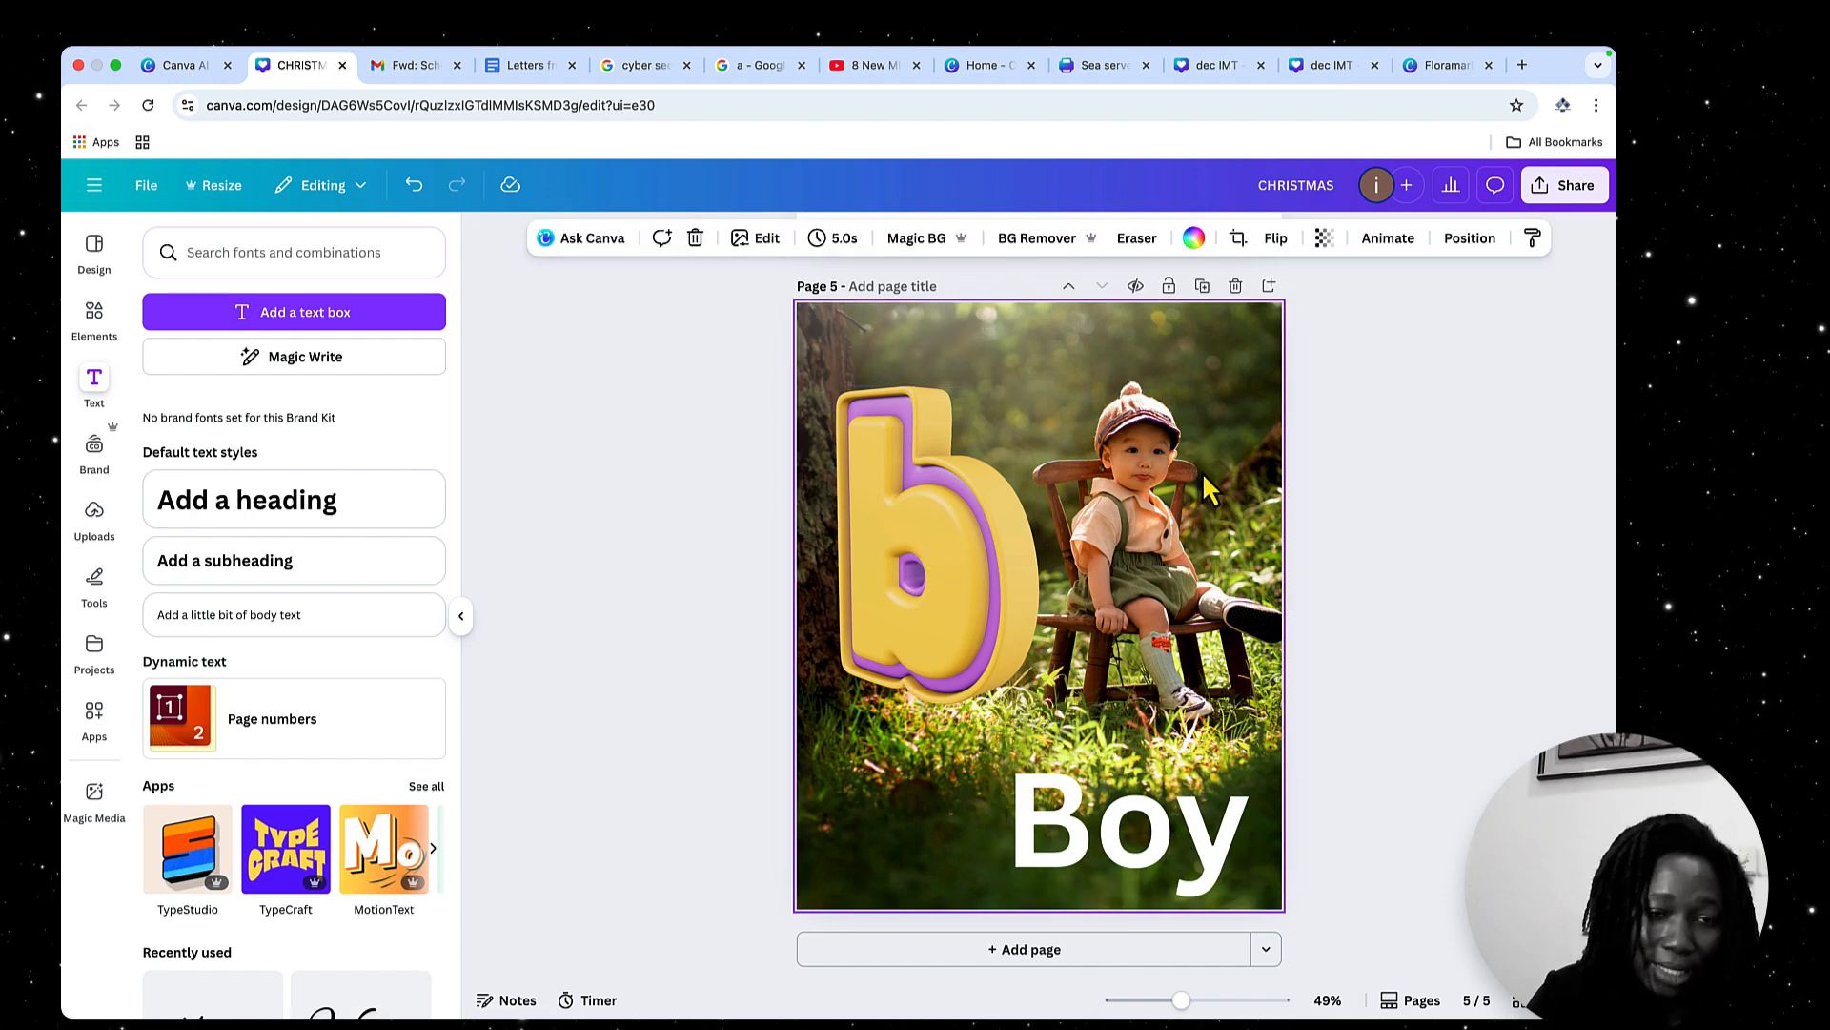
Add a circular frame from the Frames category and place it over page 5's upper-right corner, partly off the page
left_click(87, 318)
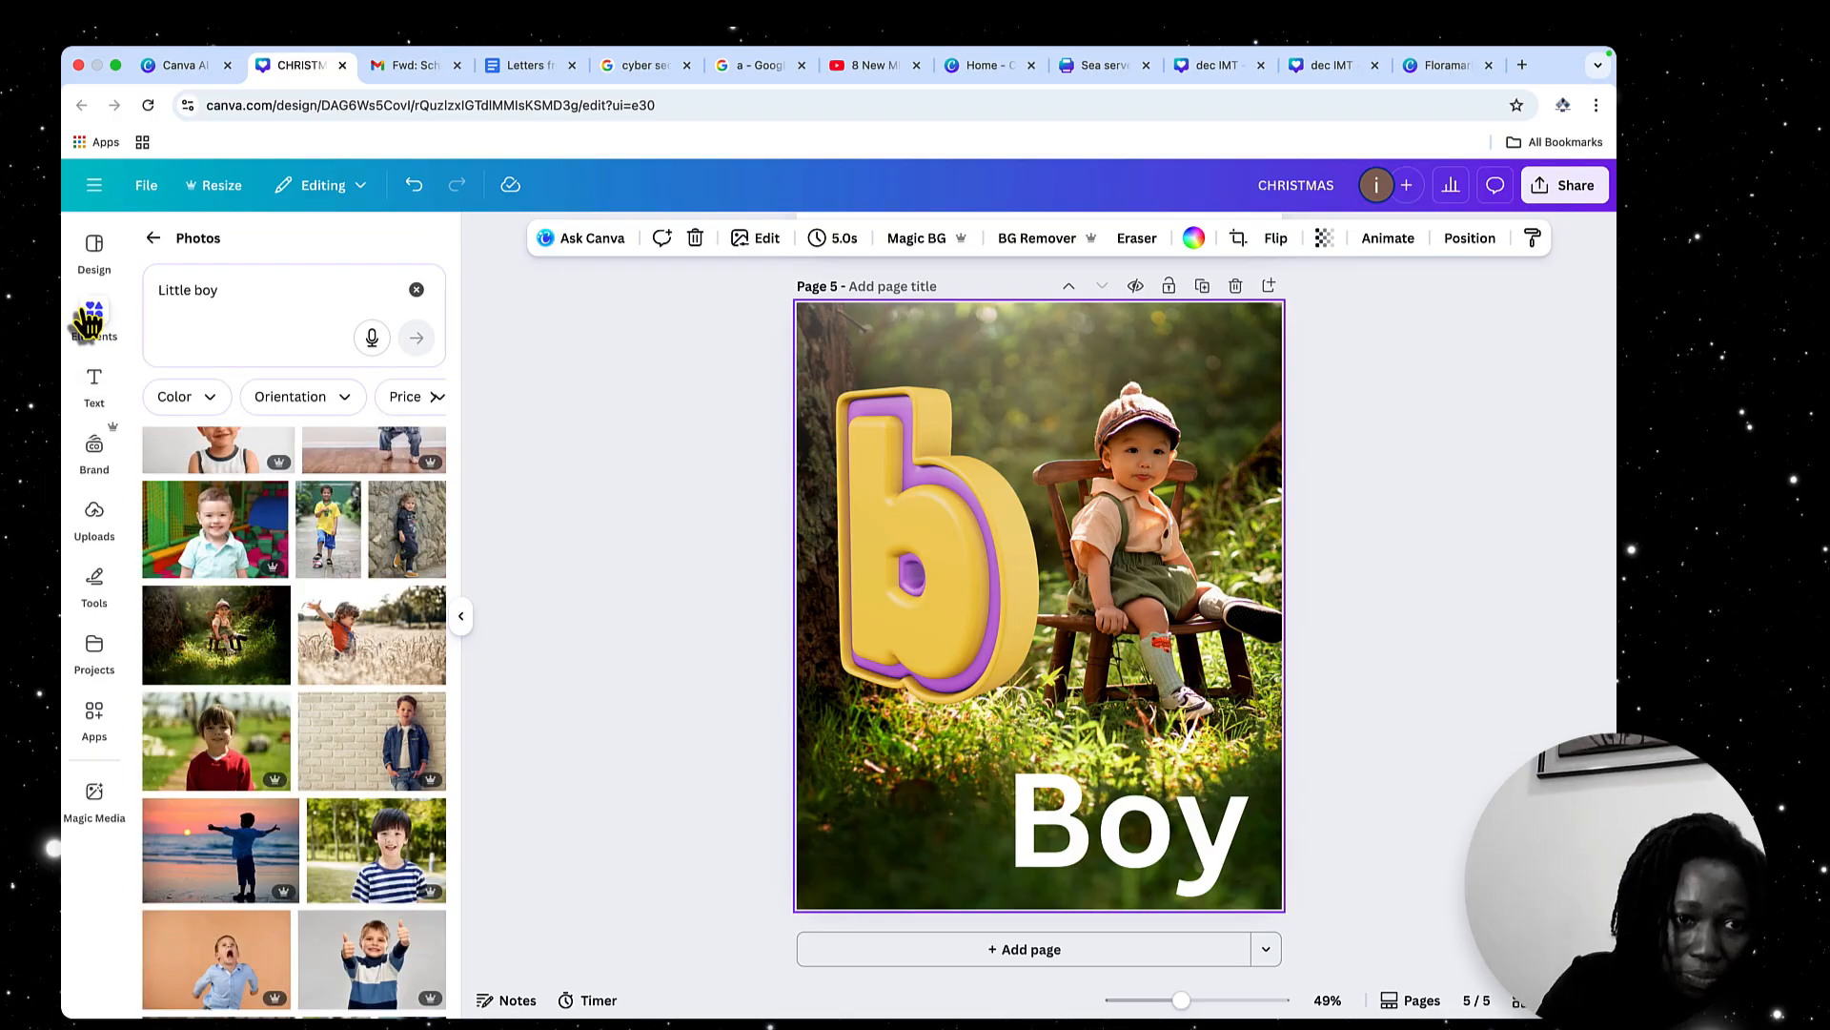
left_click(153, 239)
scroll(429, 755, "down", 1)
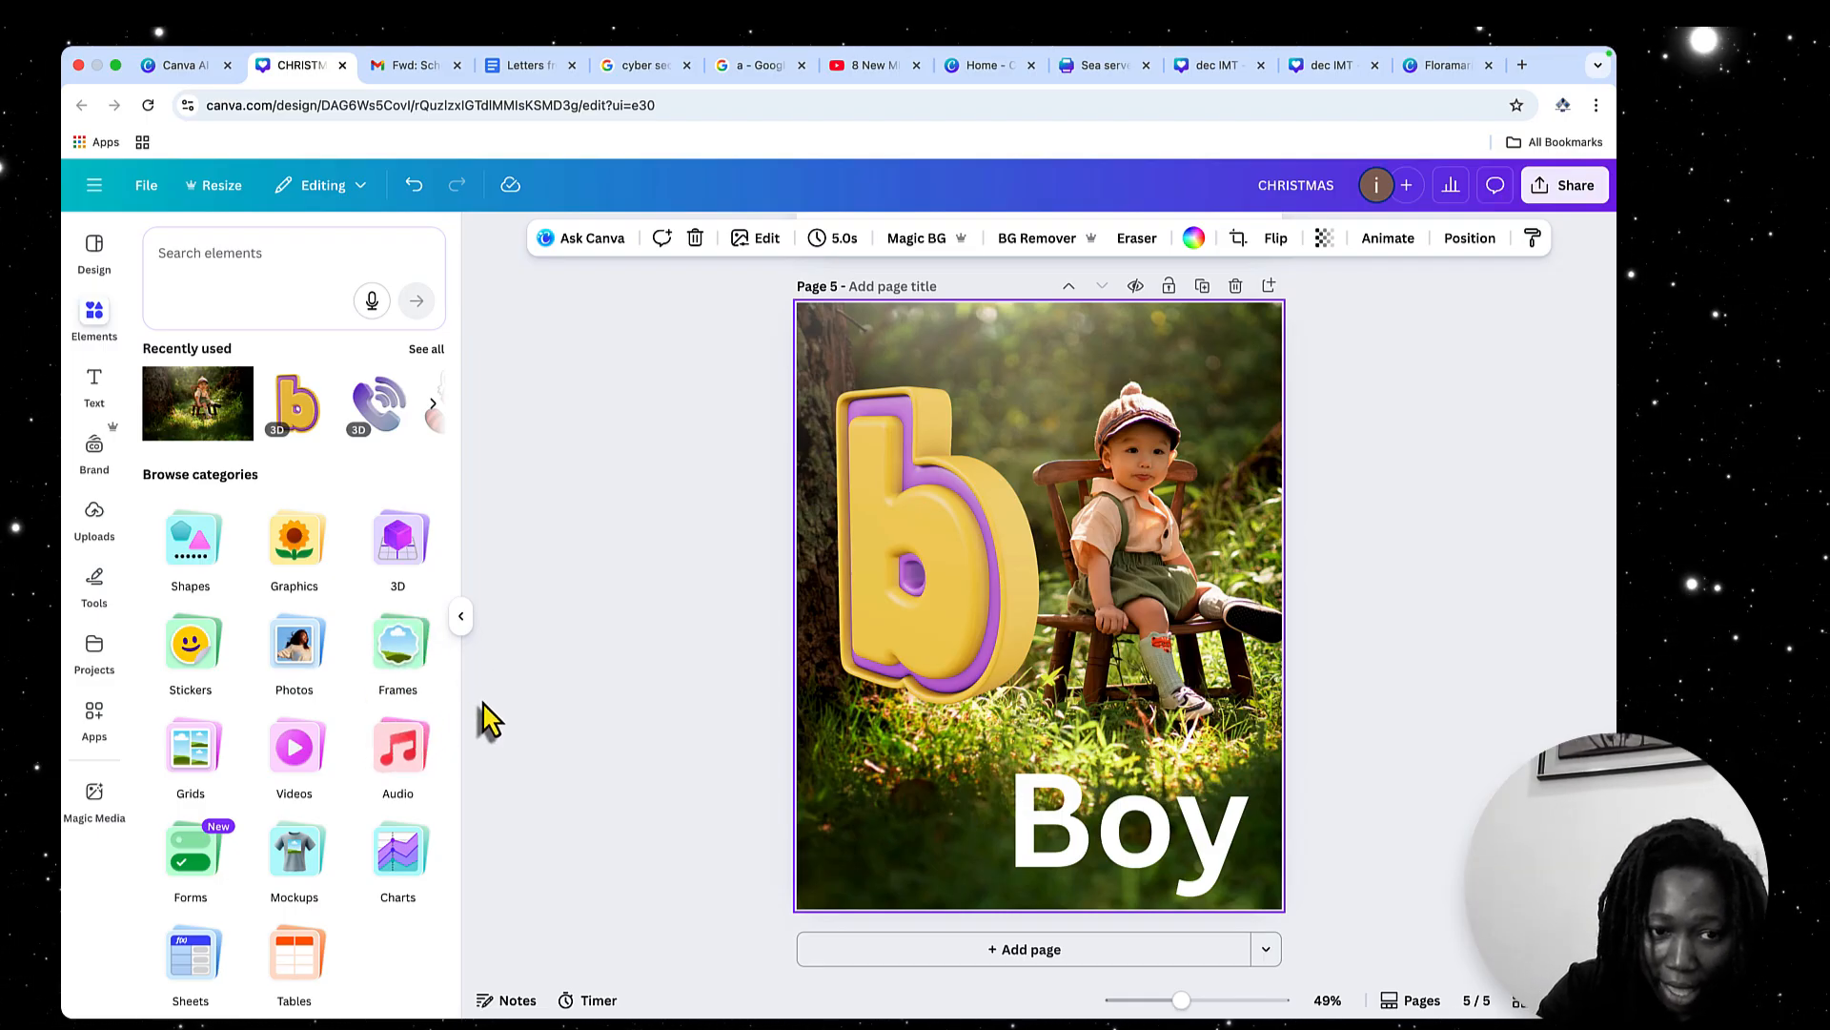
left_click(420, 657)
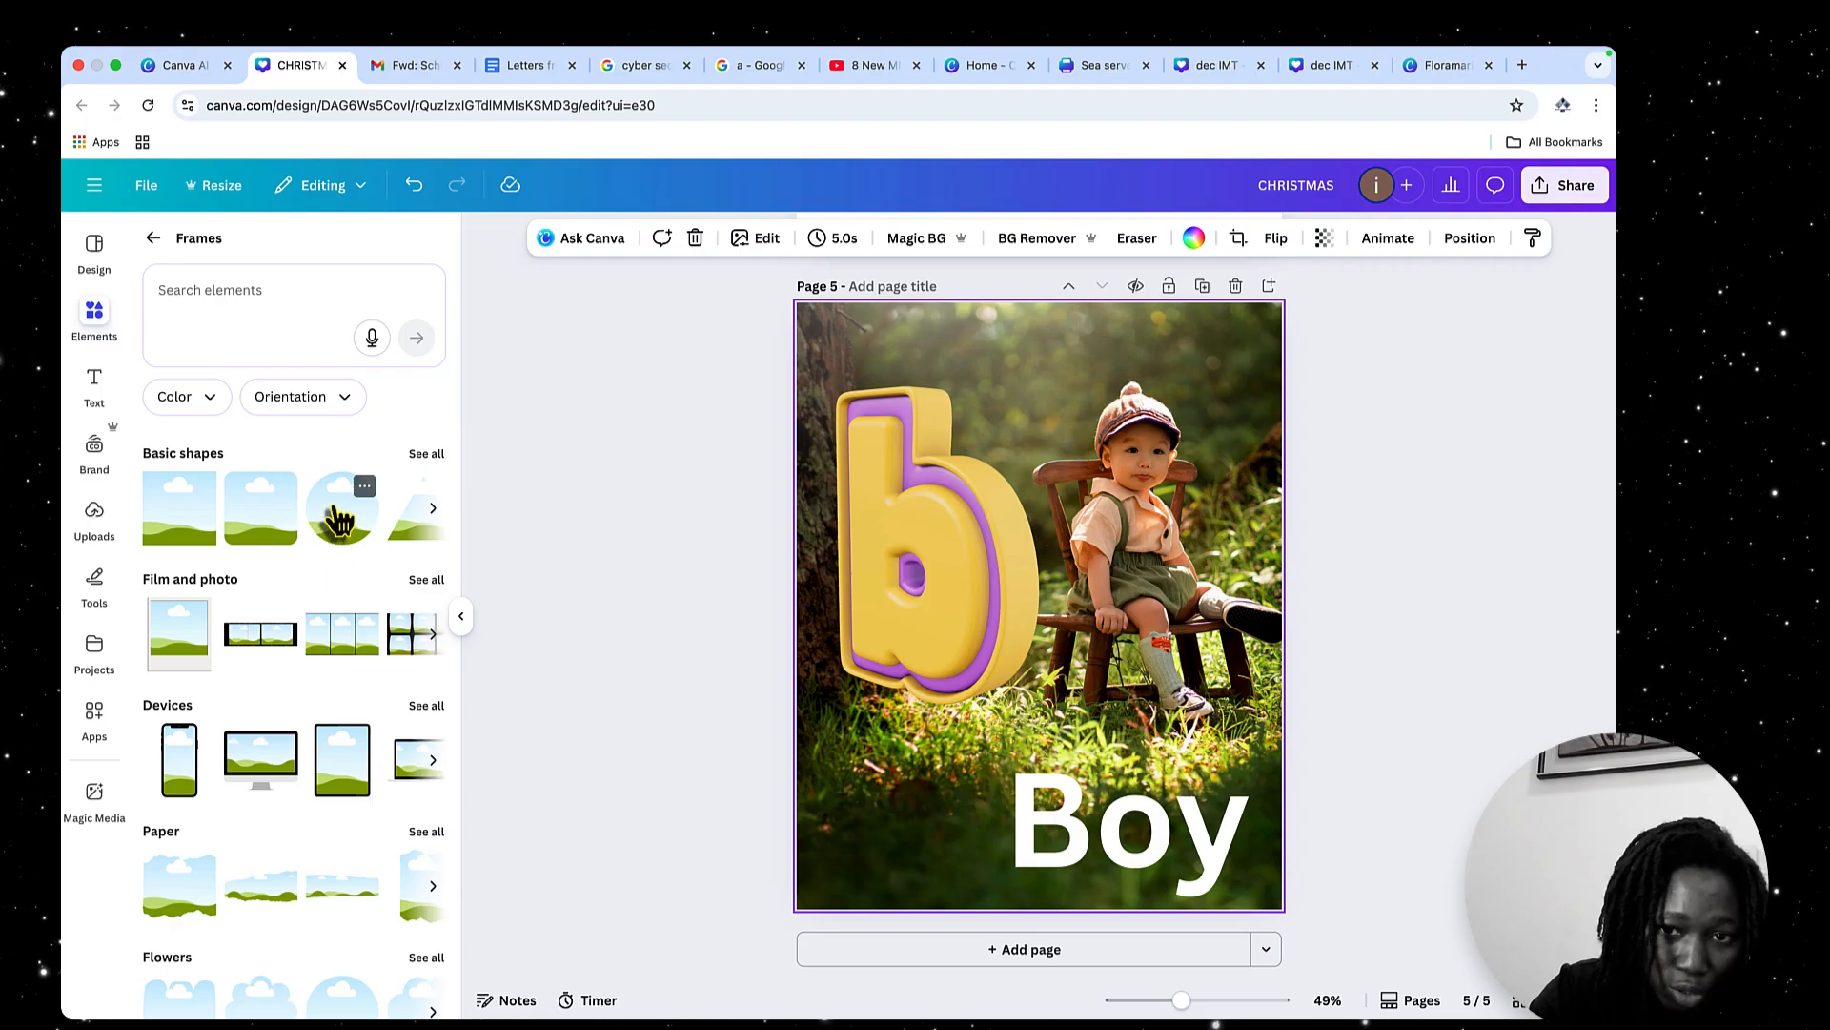
scroll(342, 519, "down", 1)
left_click(342, 481)
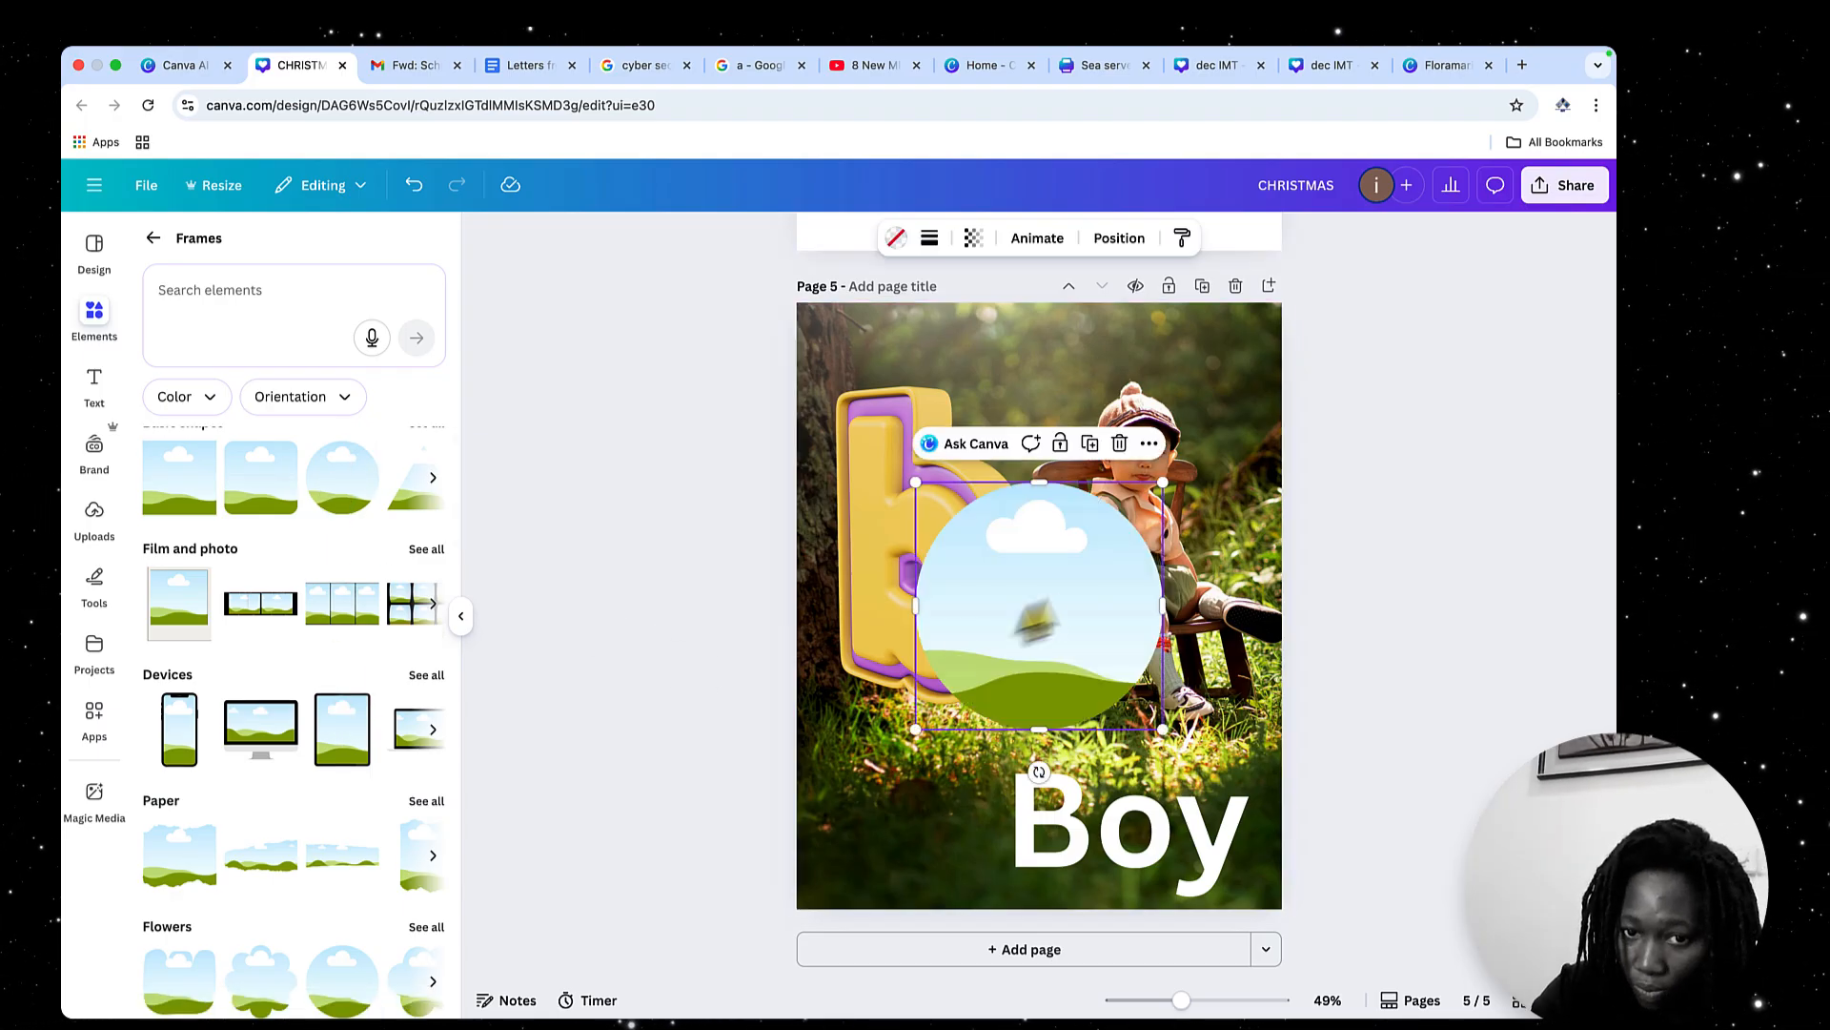
left_click_drag(1056, 608, 1251, 342)
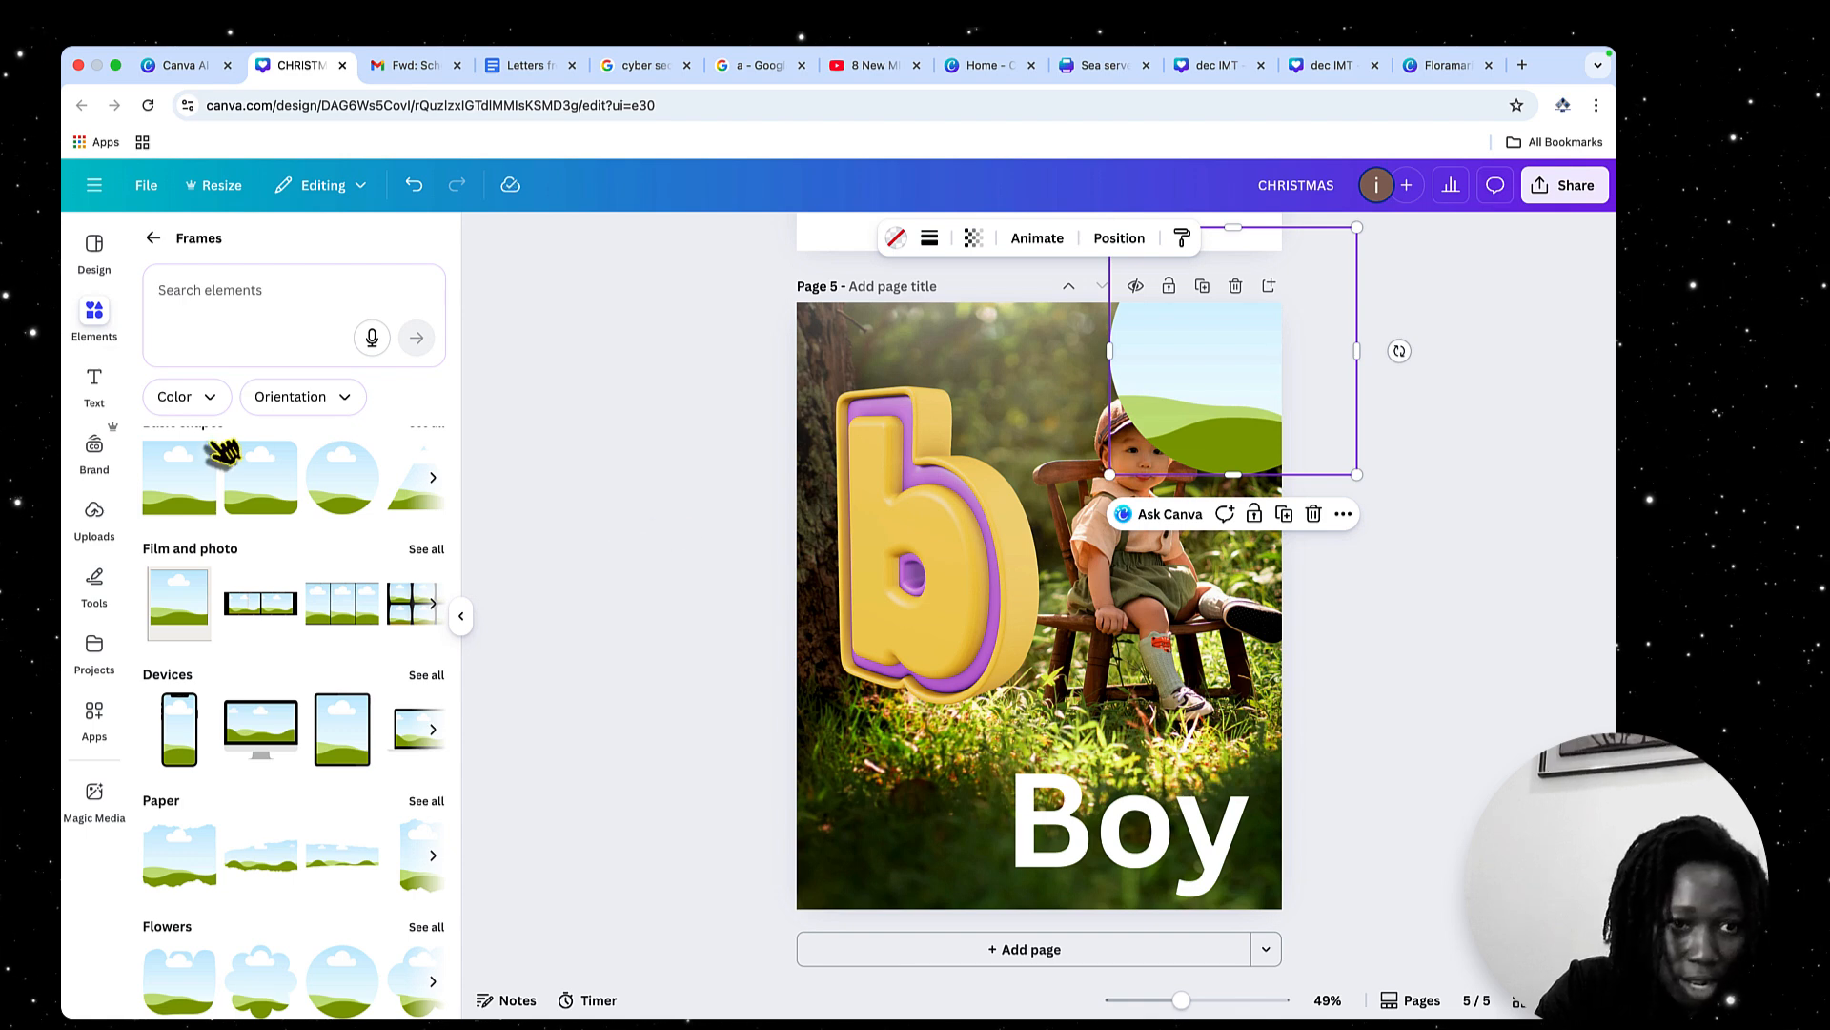
Leave the Frames category and search all elements for "book"
left_click(152, 238)
left_click(217, 250)
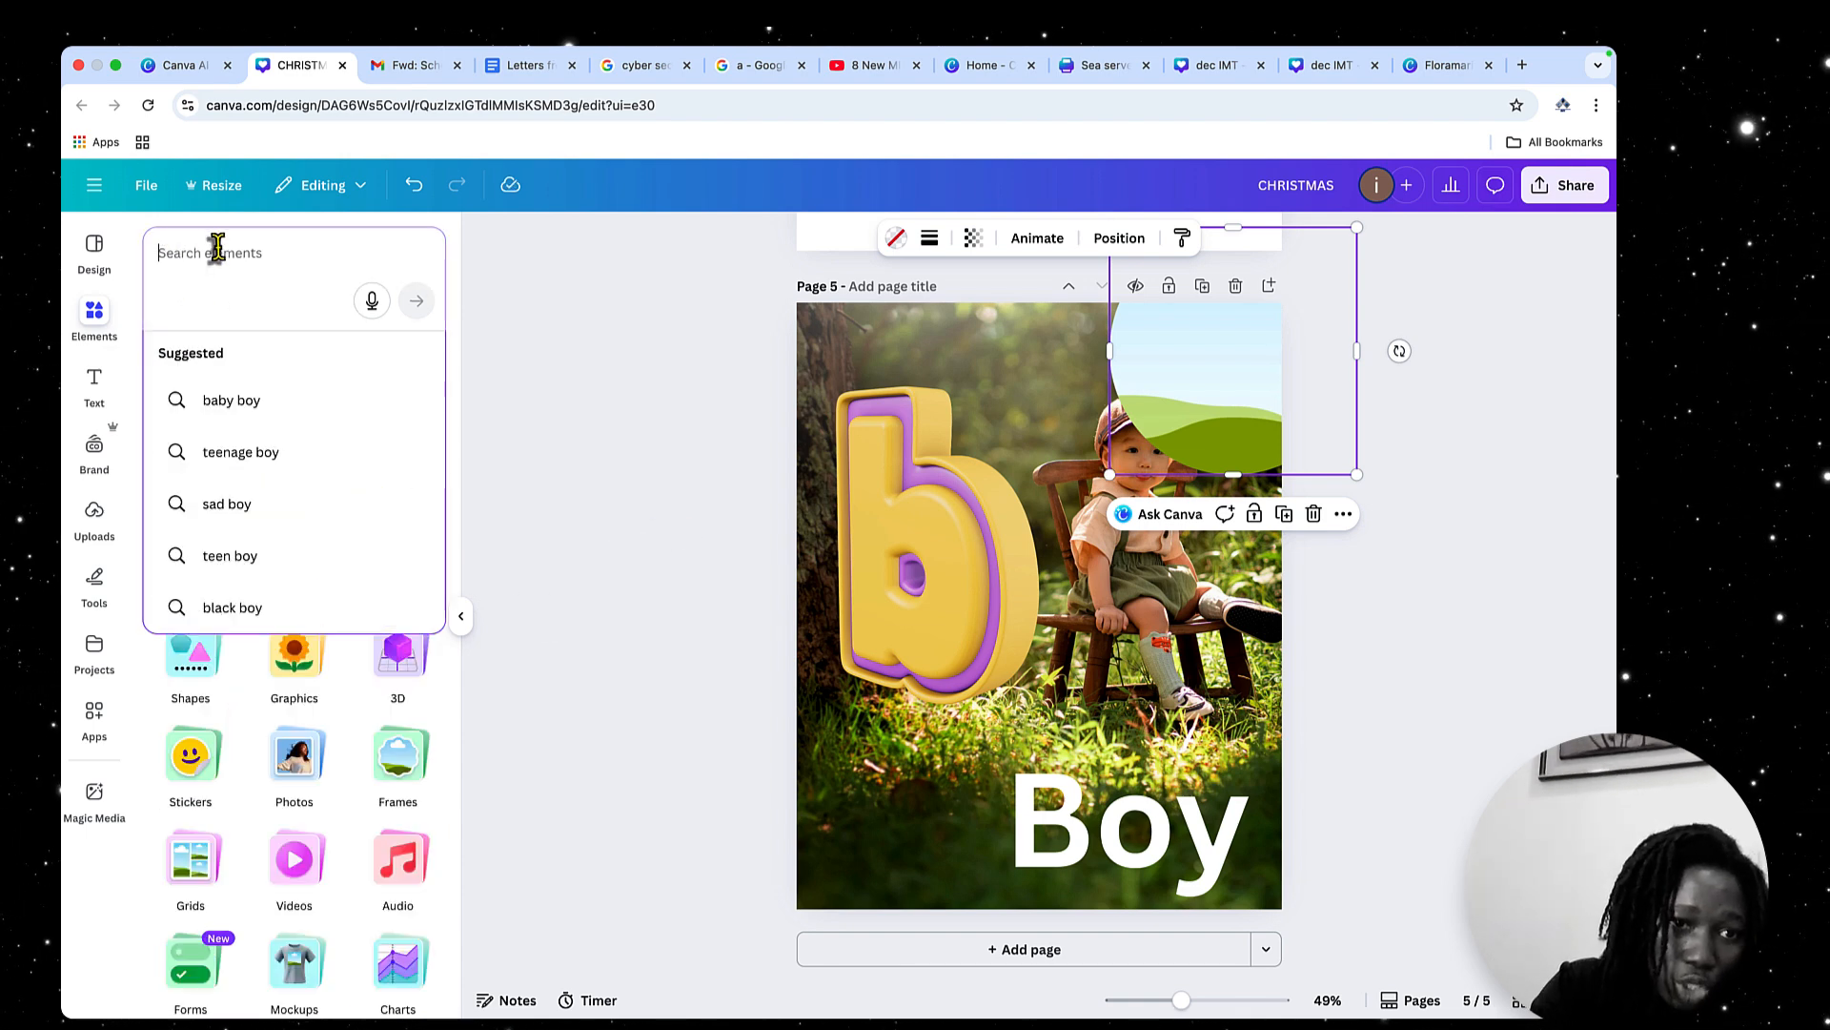
left_click(582, 334)
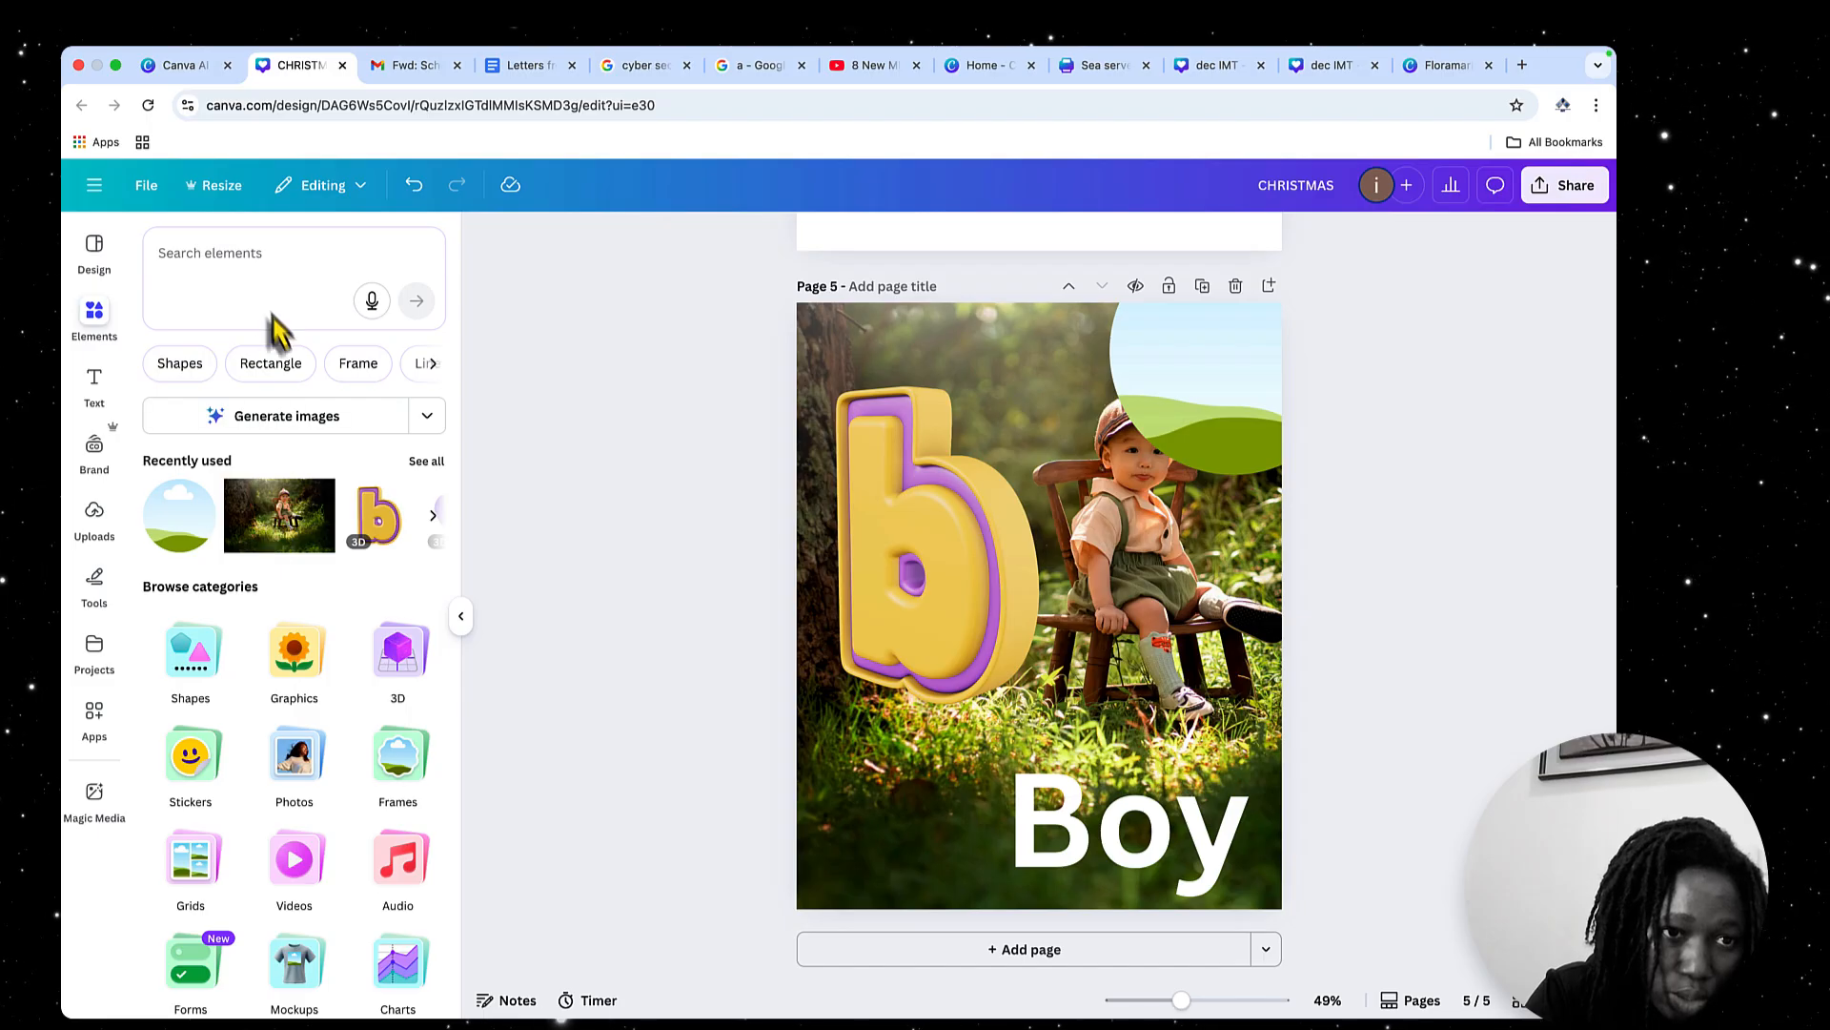
left_click(214, 254)
type("book")
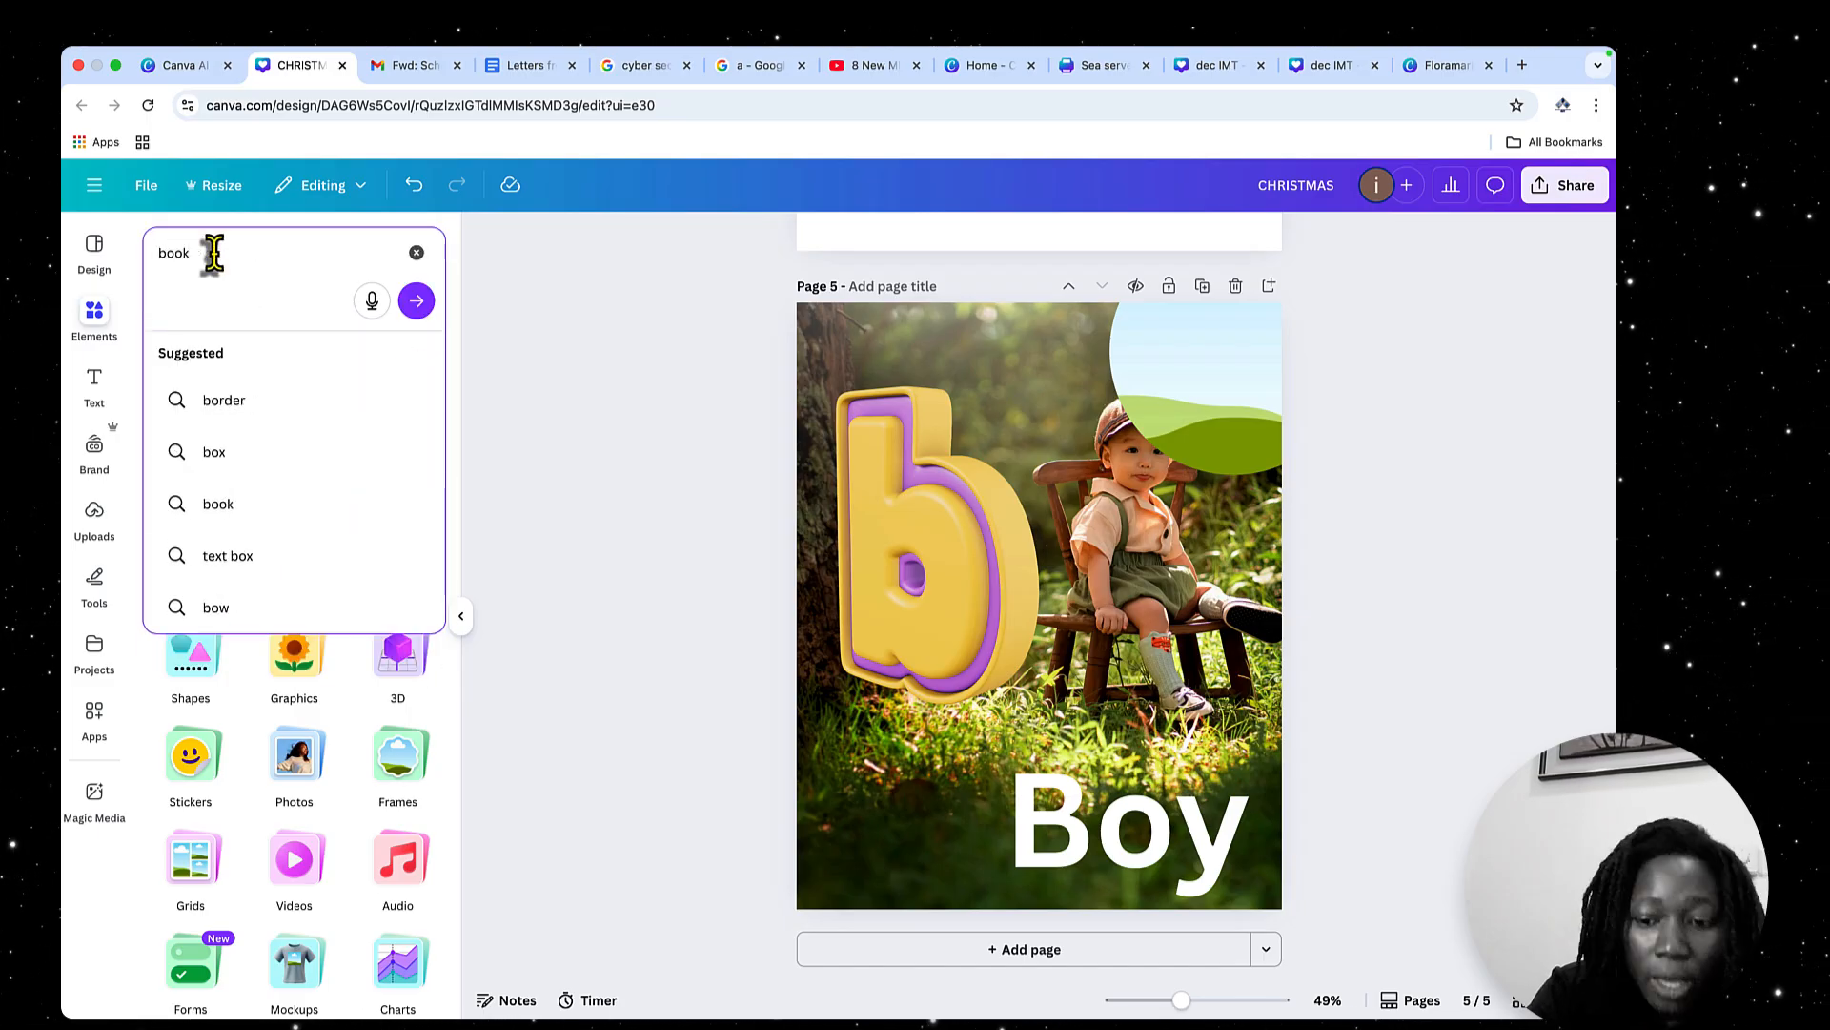
key("Return")
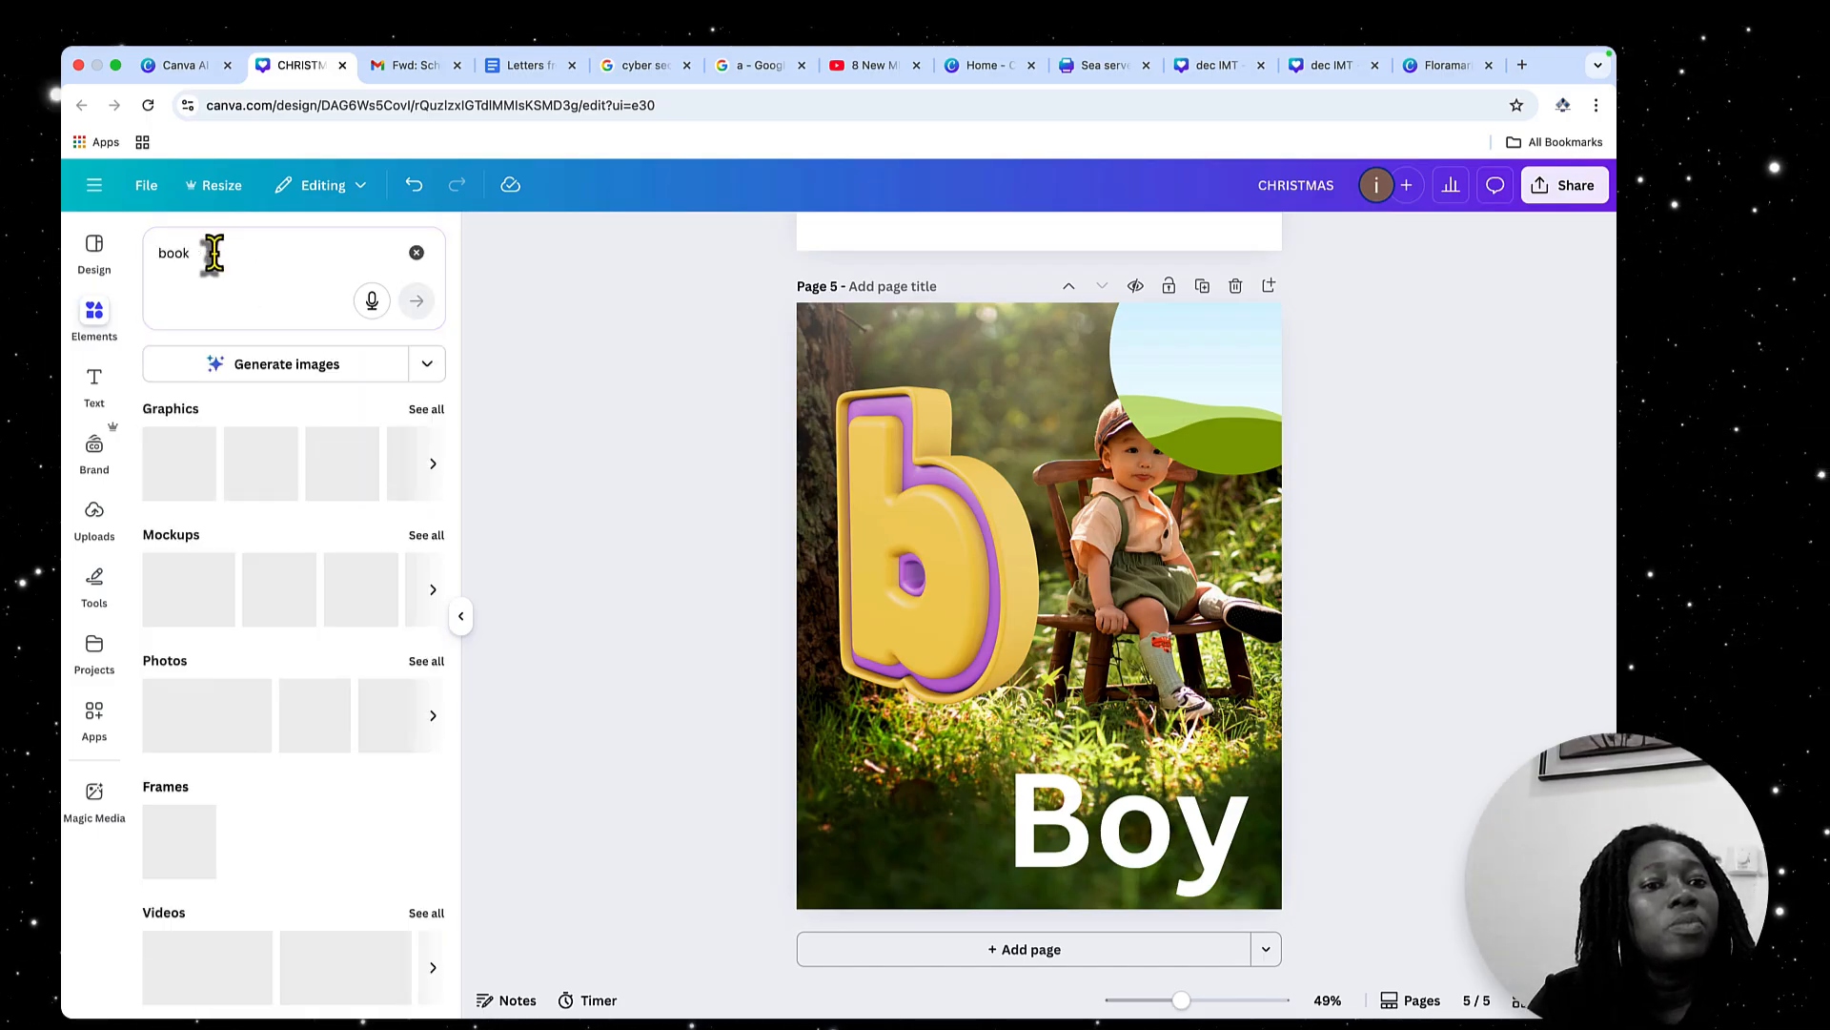
left_click(214, 256)
left_click(600, 295)
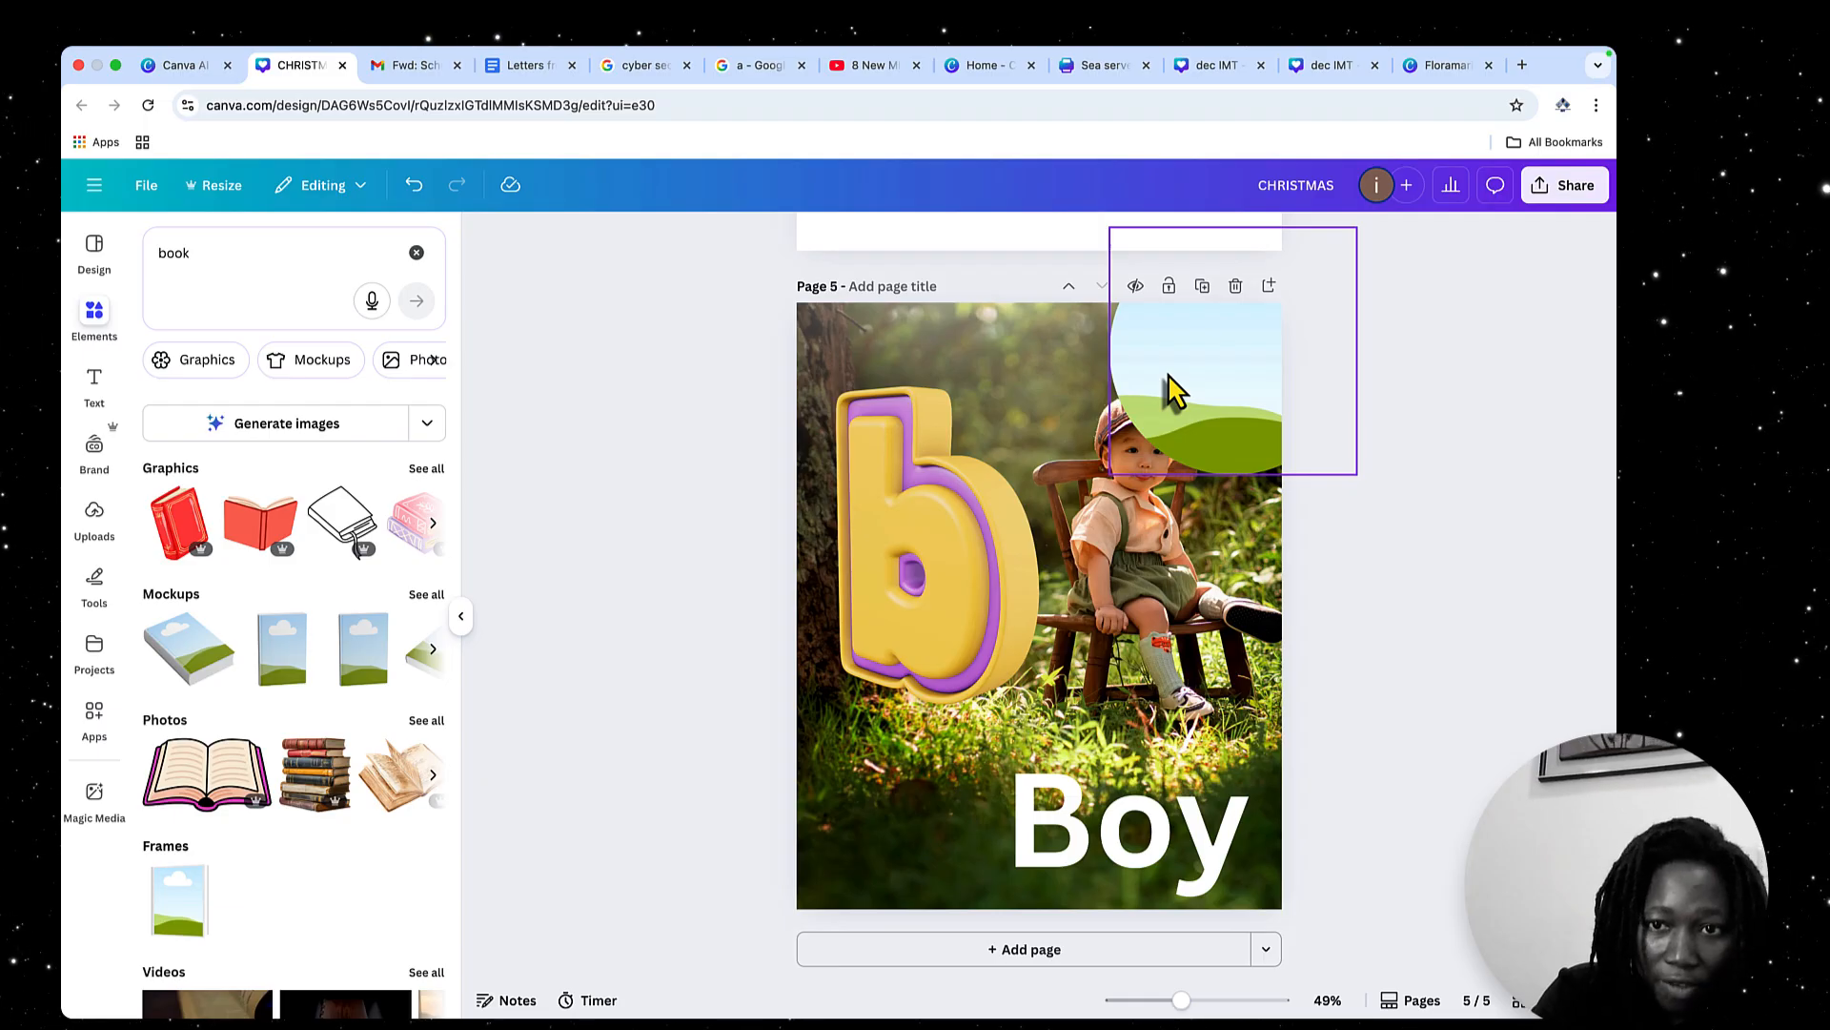
Delete the circular frame from page 5 and add the mockup of a book lying flat
left_click(1243, 389)
key("Delete")
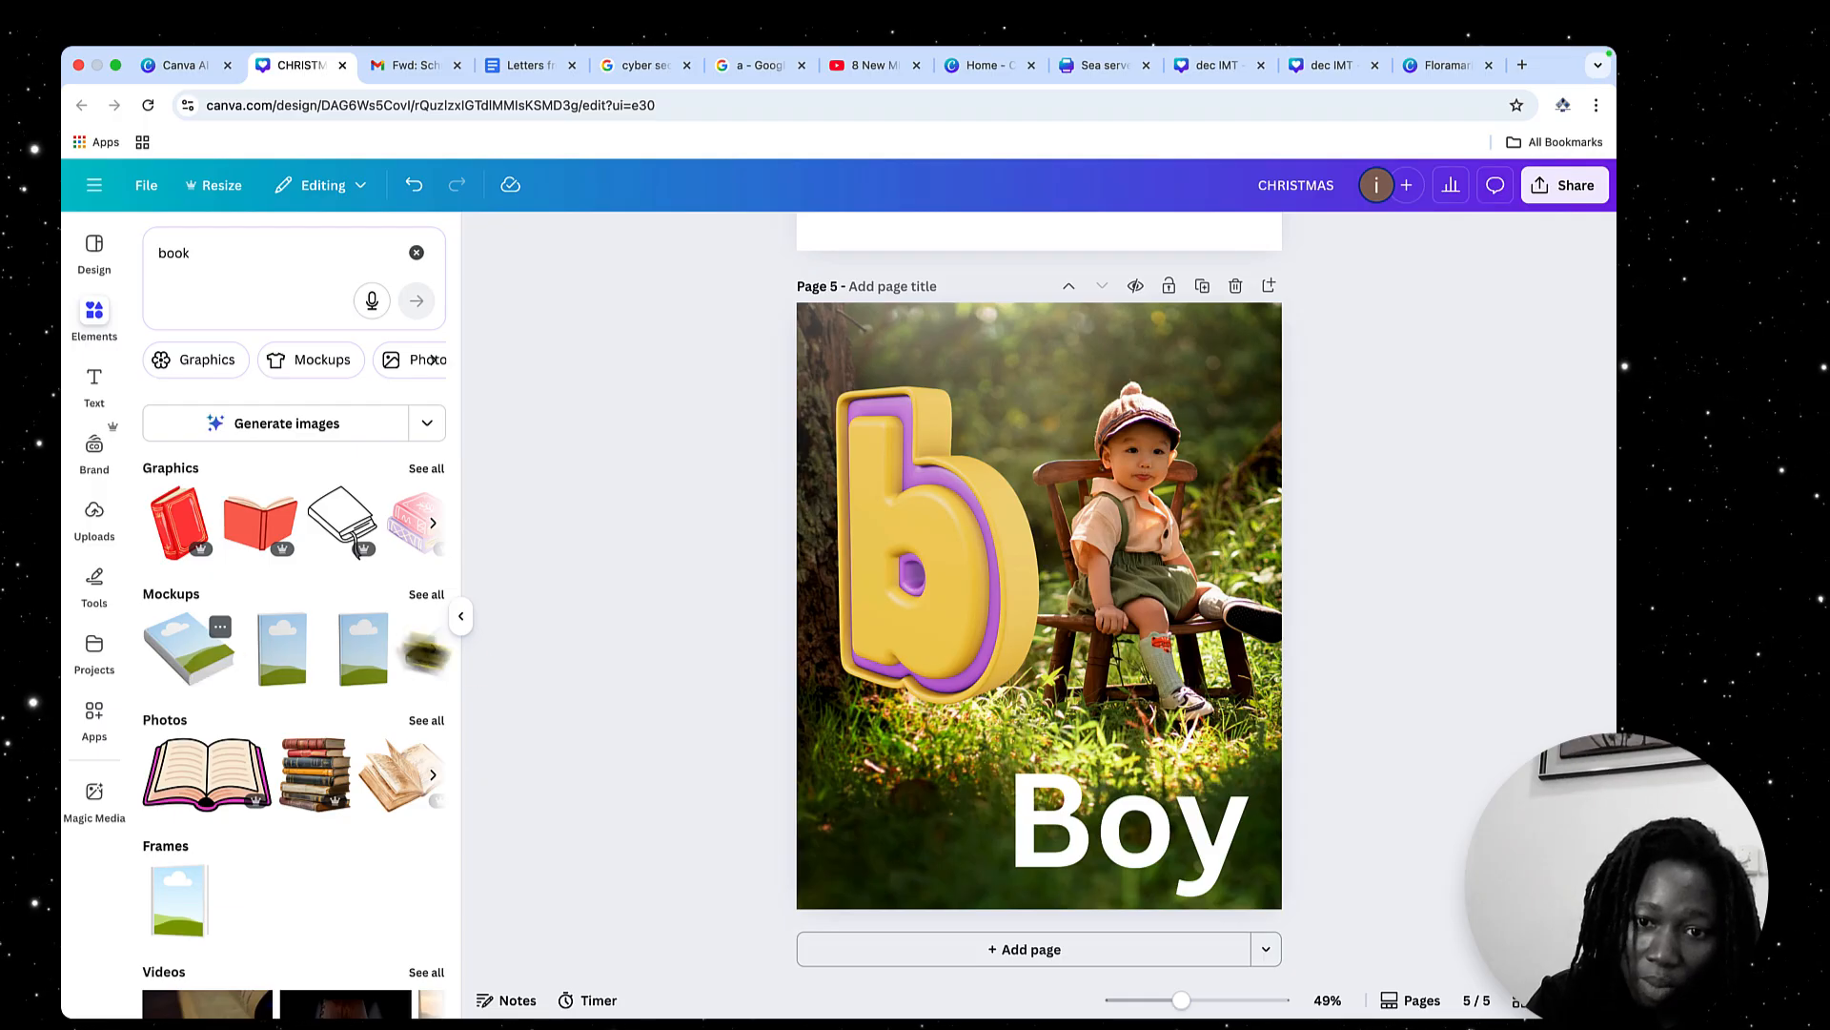
left_click(221, 655)
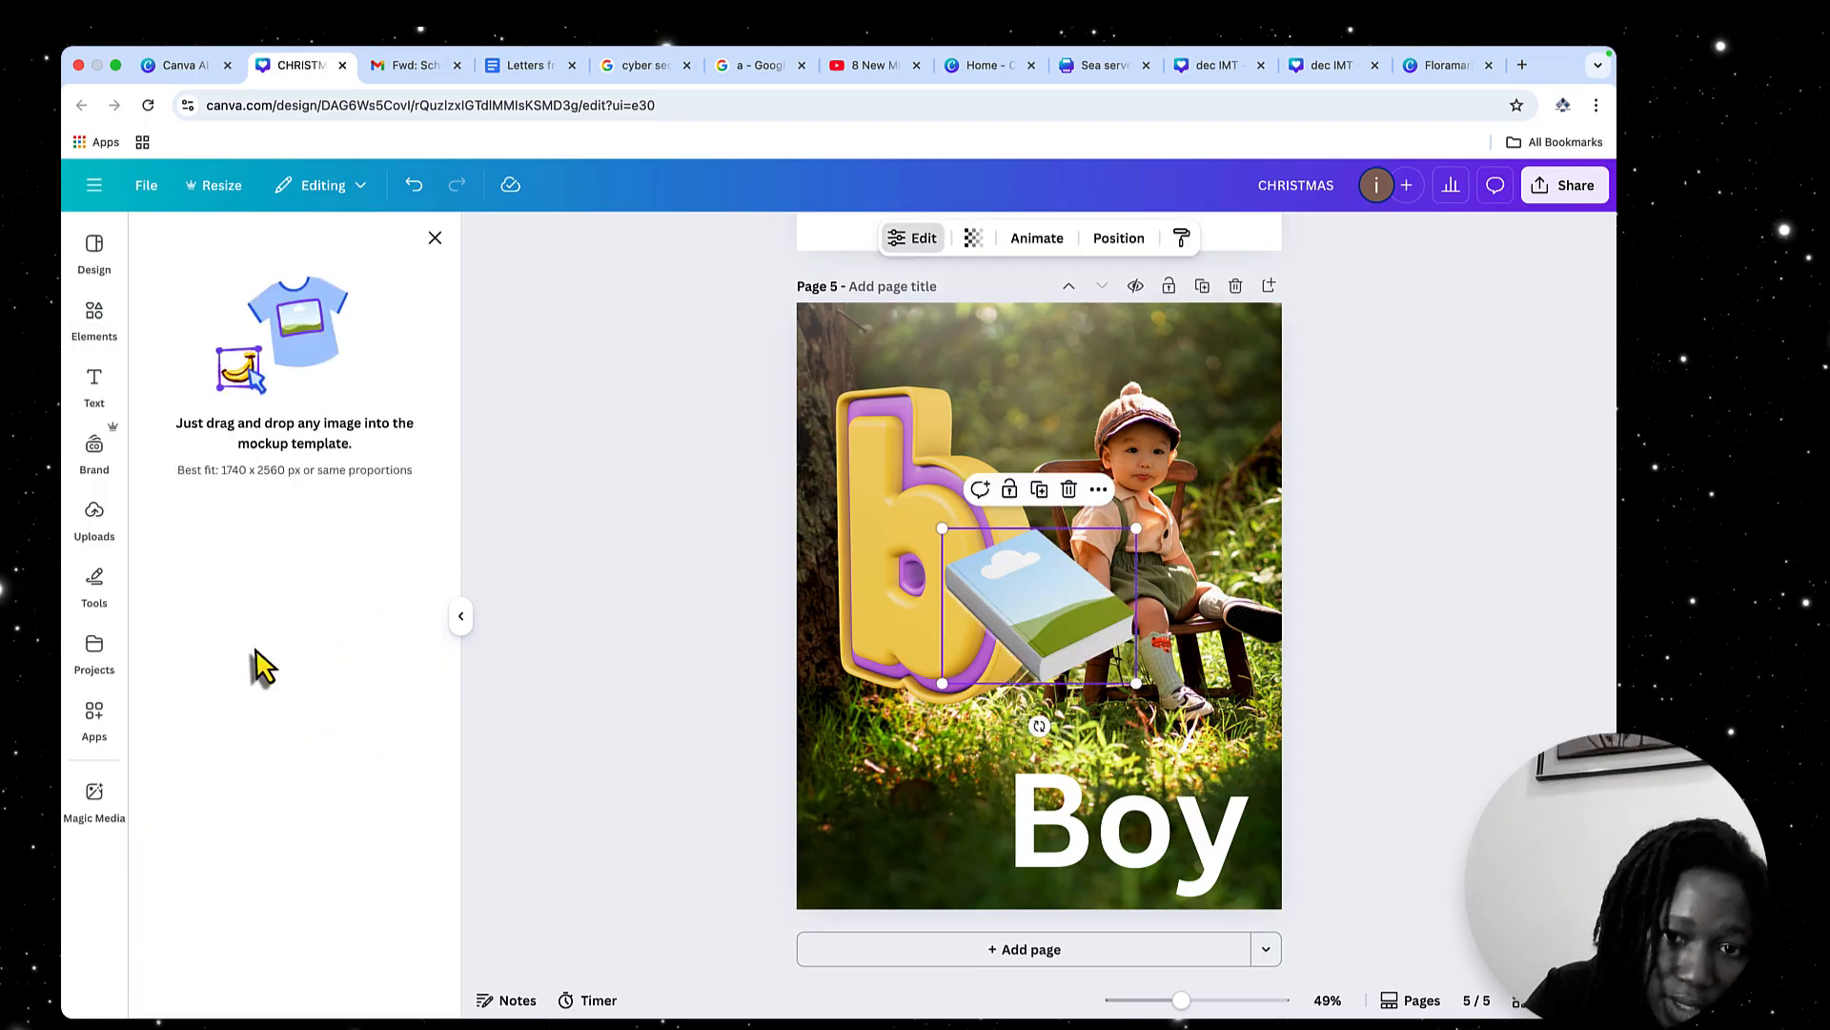
Move the book mockup to page 5's lower-left corner, beside the "Boy" heading
left_click_drag(1059, 624, 959, 804)
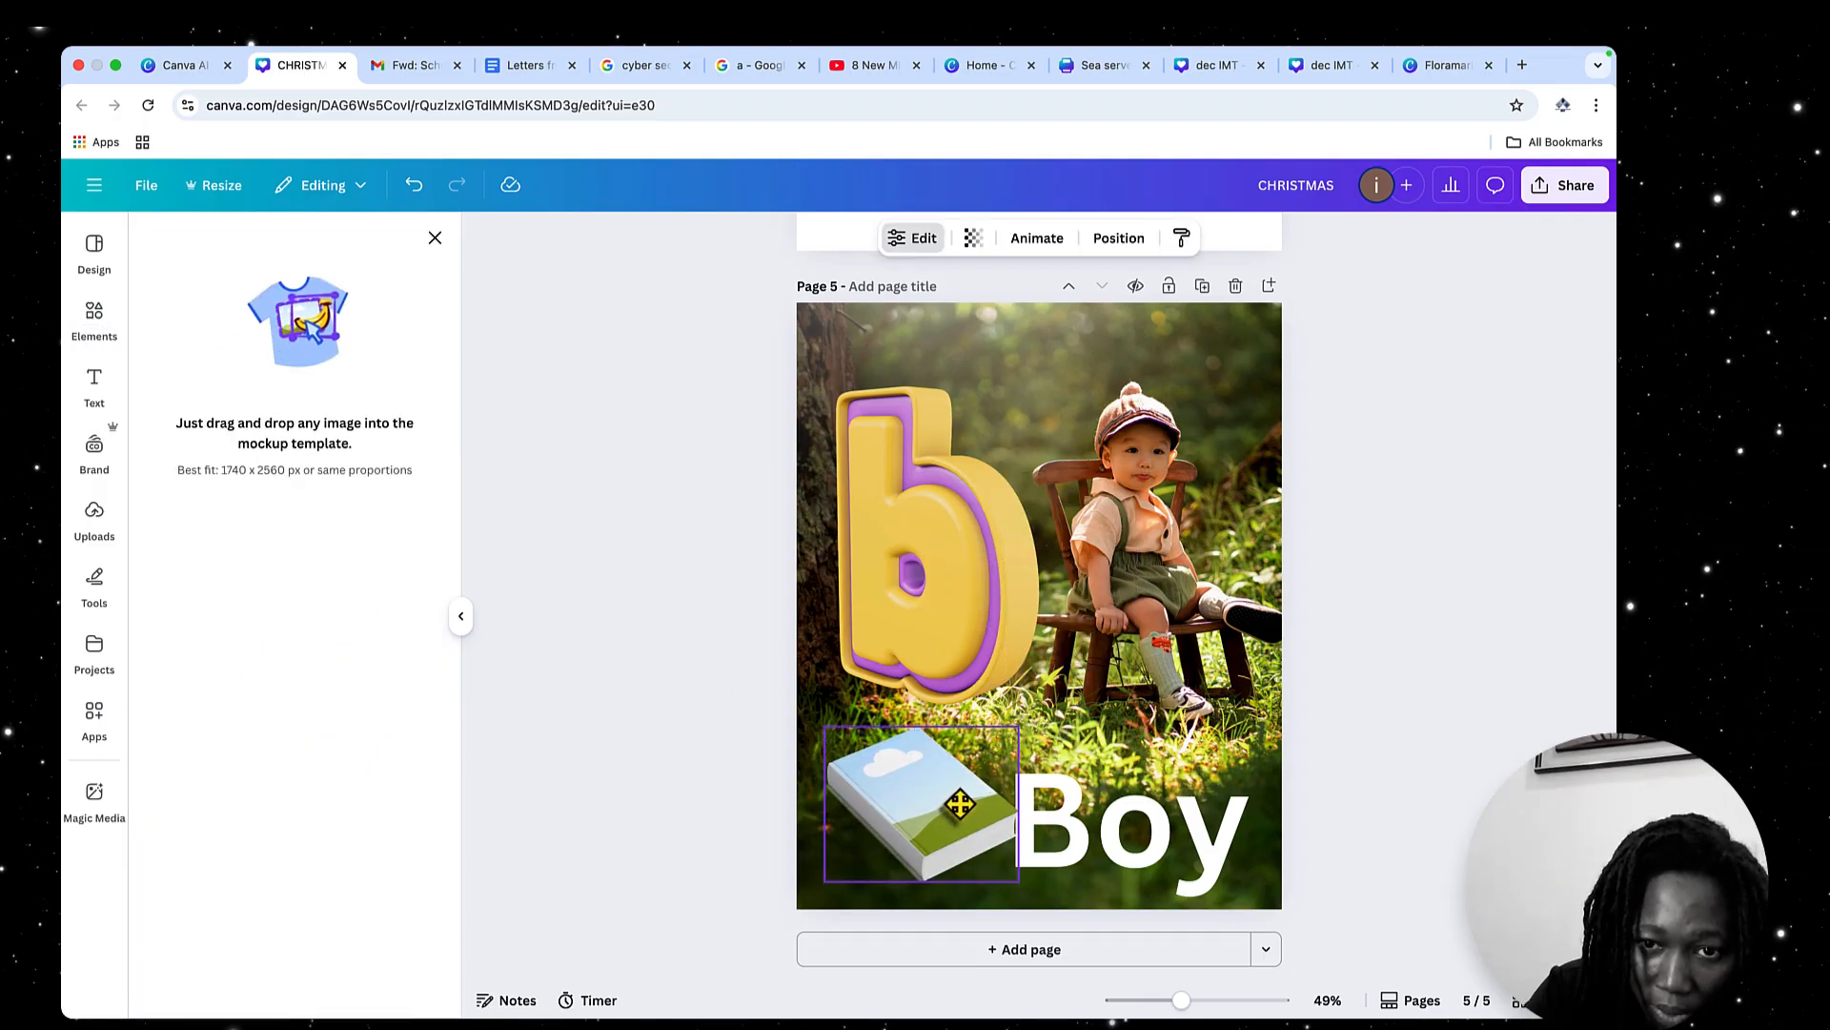
left_click(1278, 399)
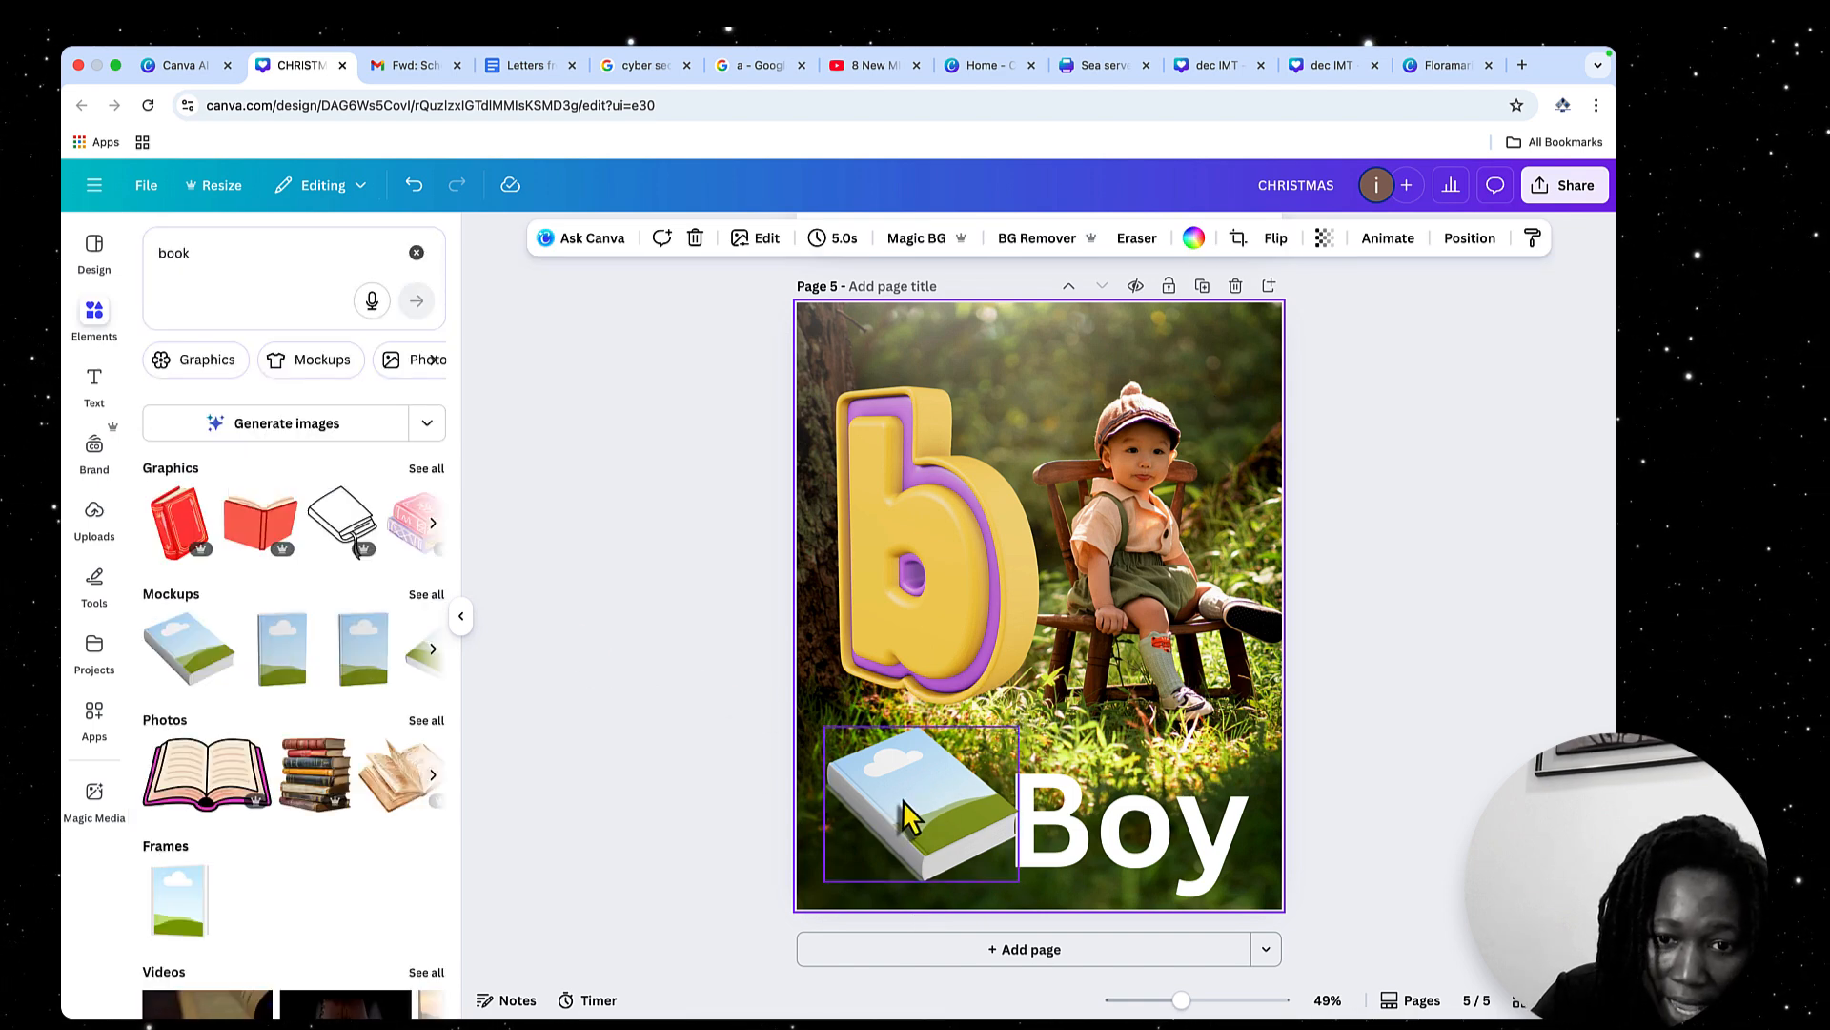
left_click_drag(906, 815, 891, 819)
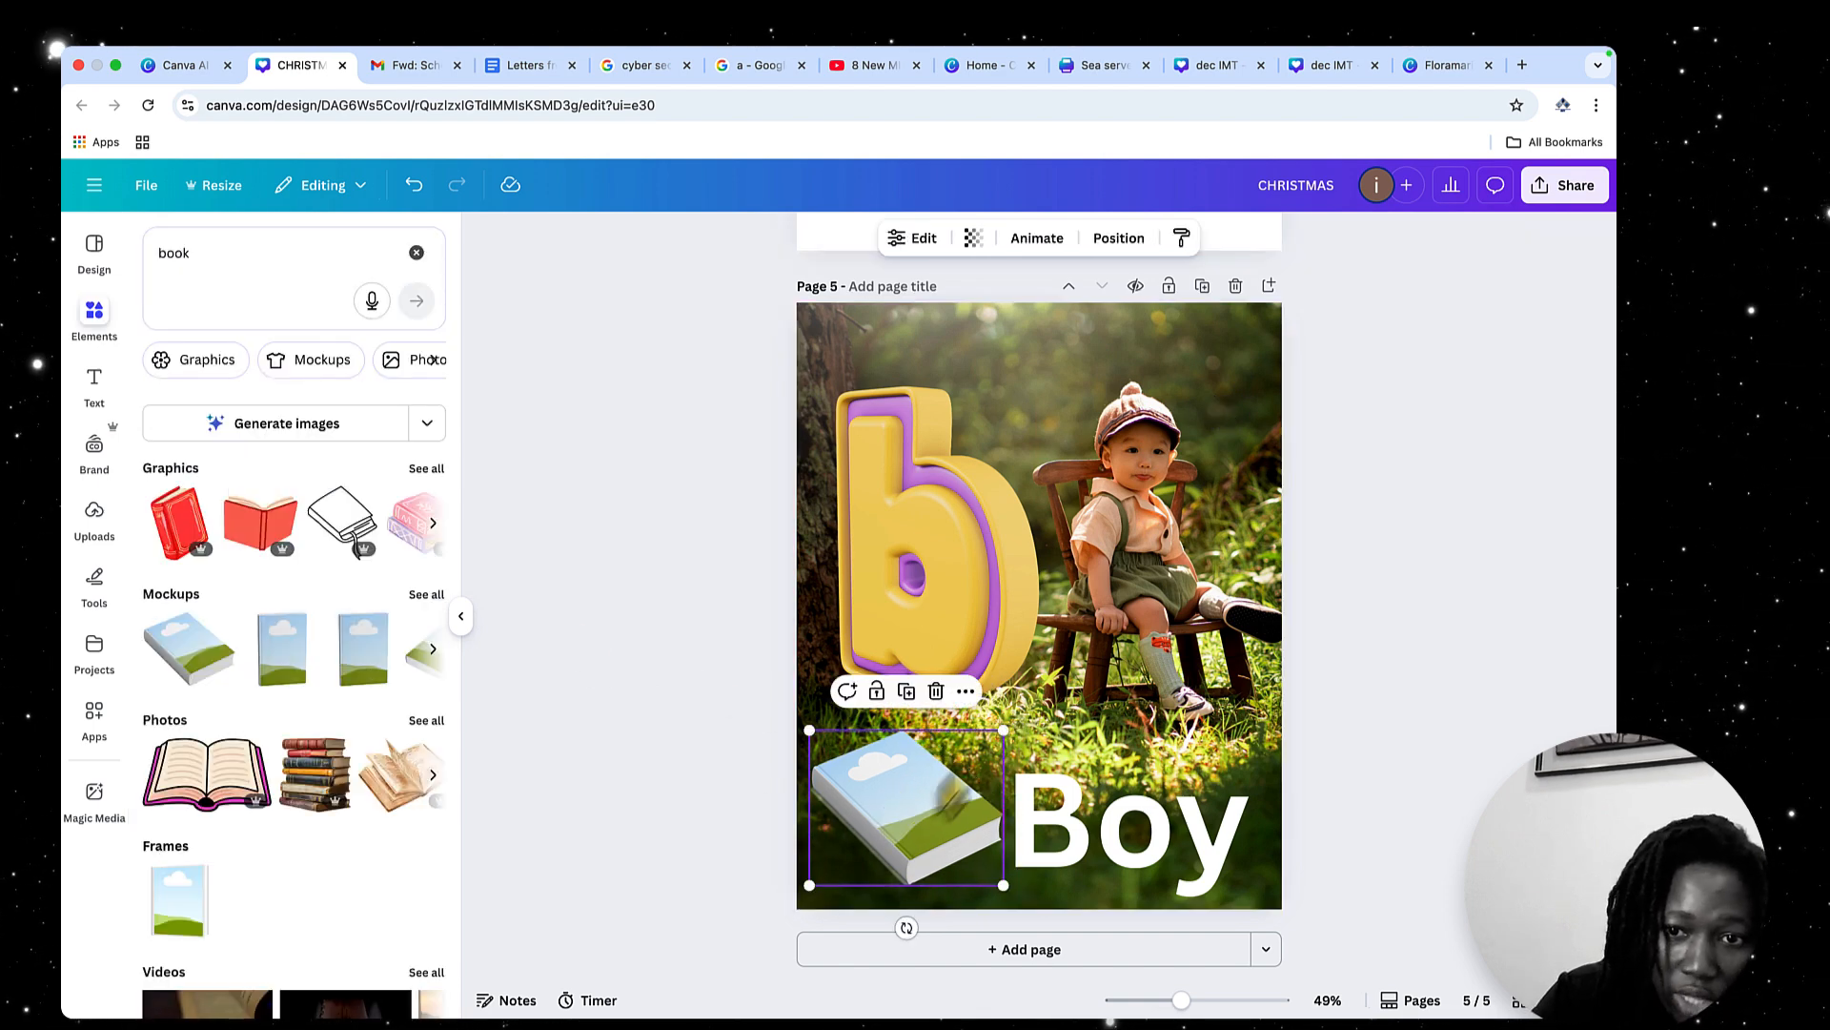
Clear the "book" search, add the recently used photo of the seated child from Photos, and place it into the book mockup's cover
left_click(416, 252)
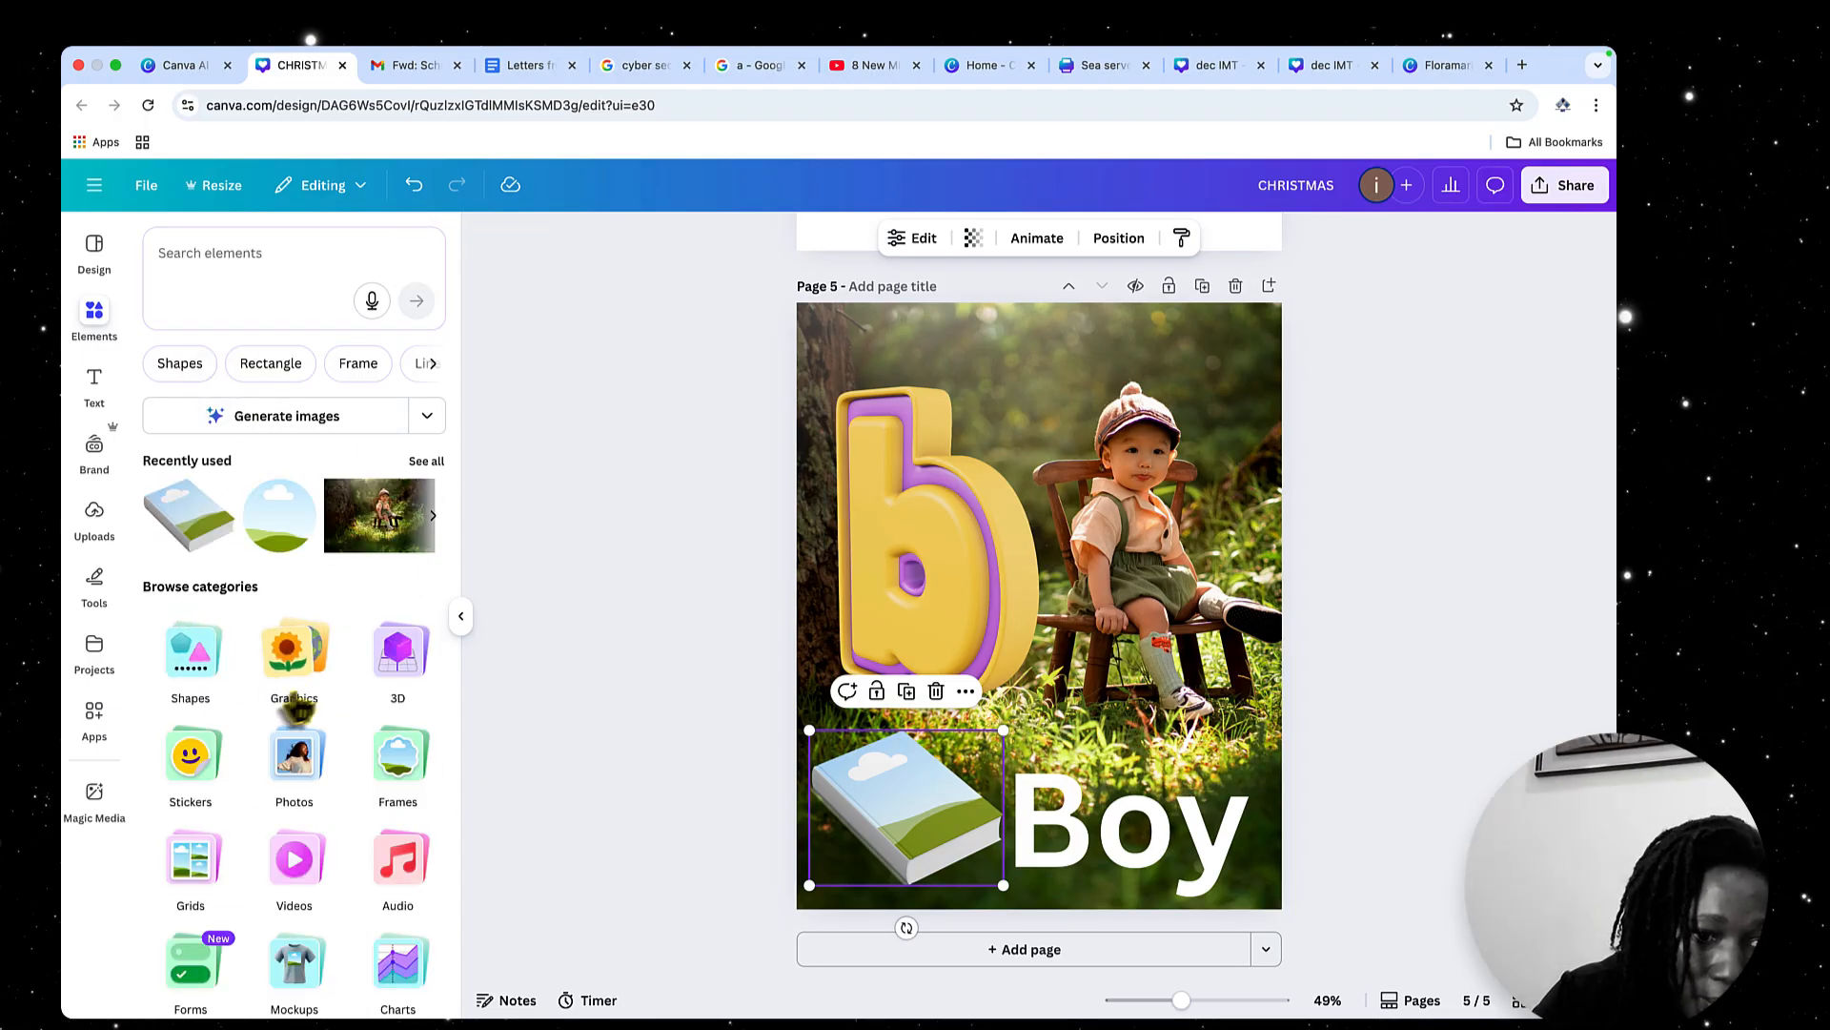
left_click(282, 780)
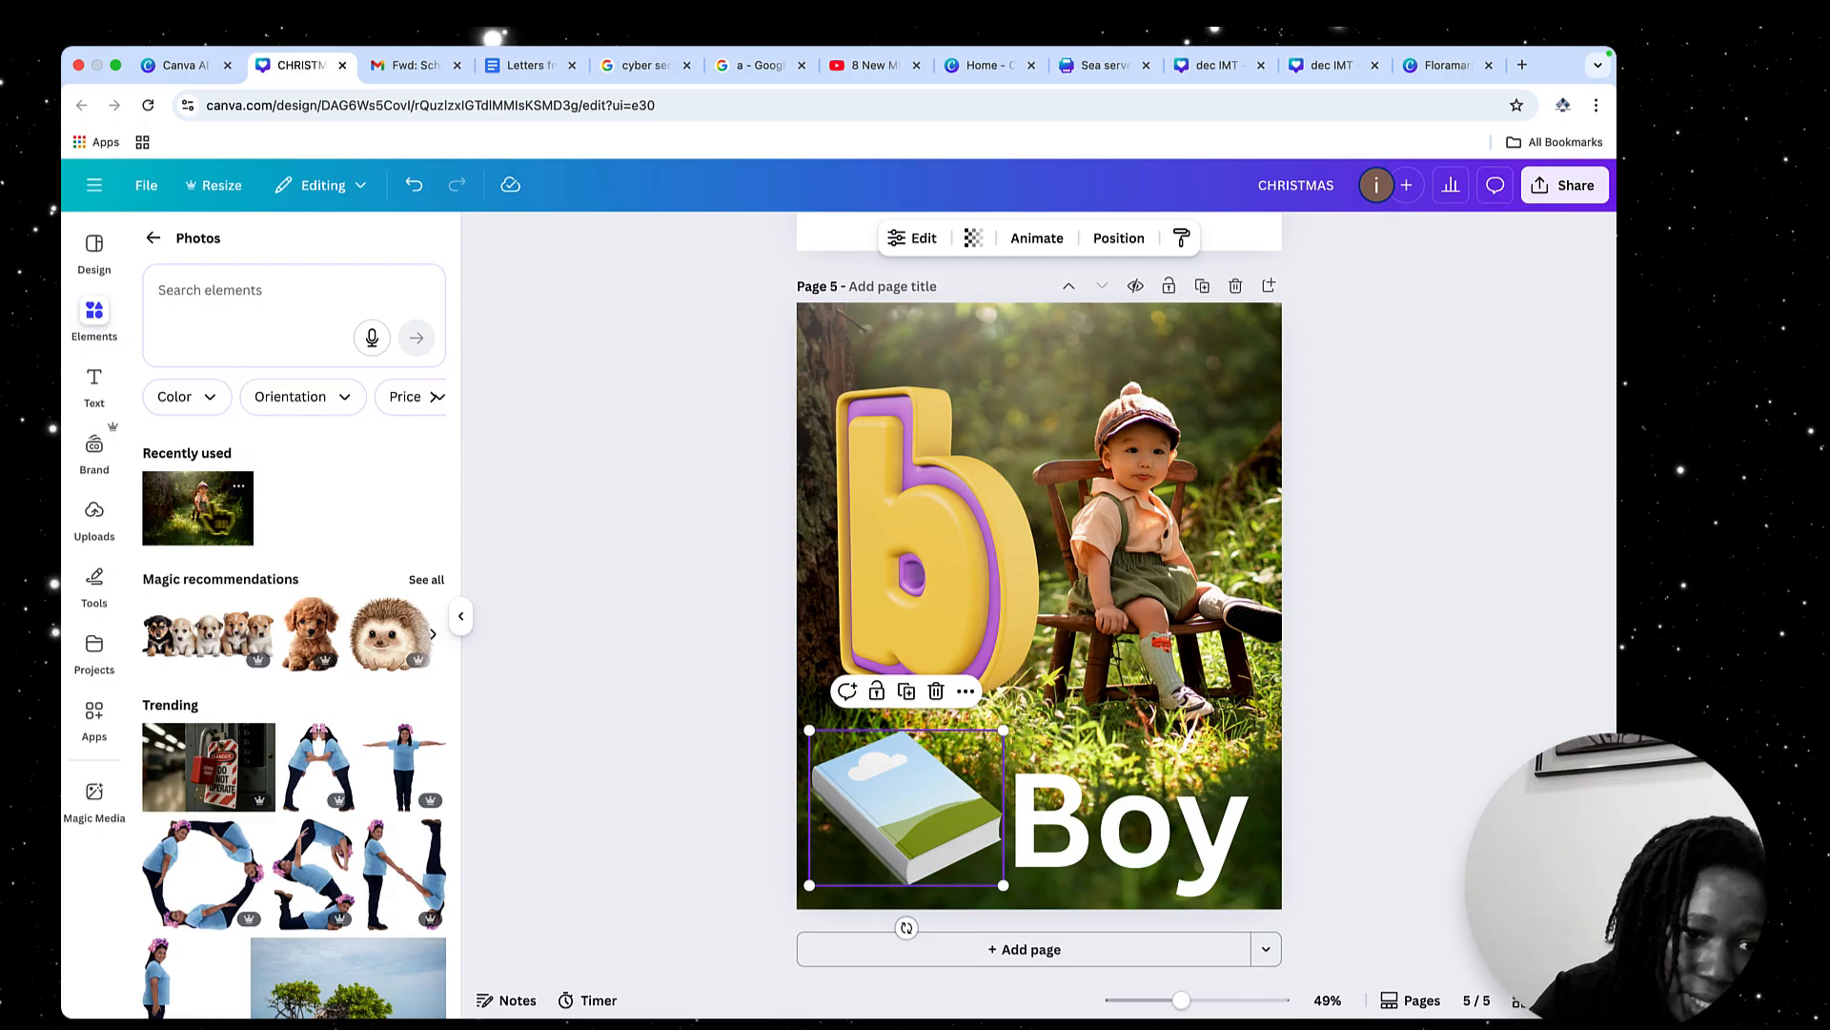
left_click(198, 507)
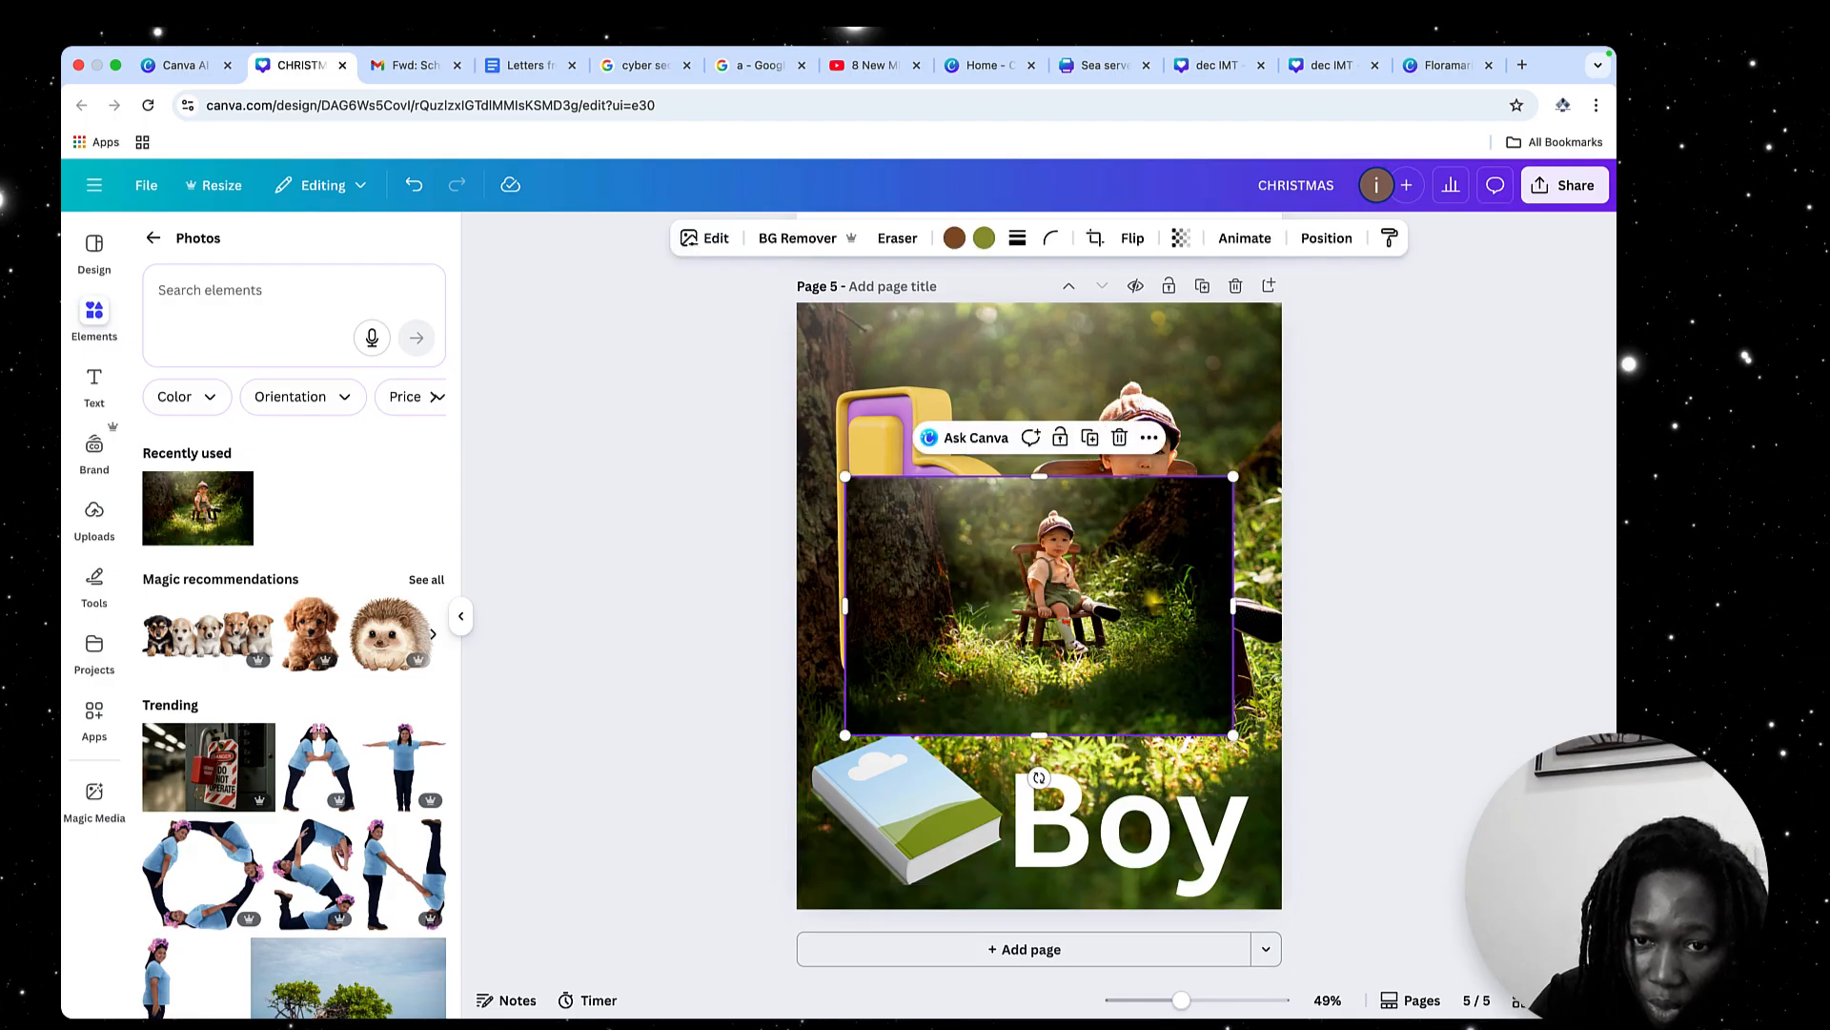
left_click_drag(1149, 601, 965, 787)
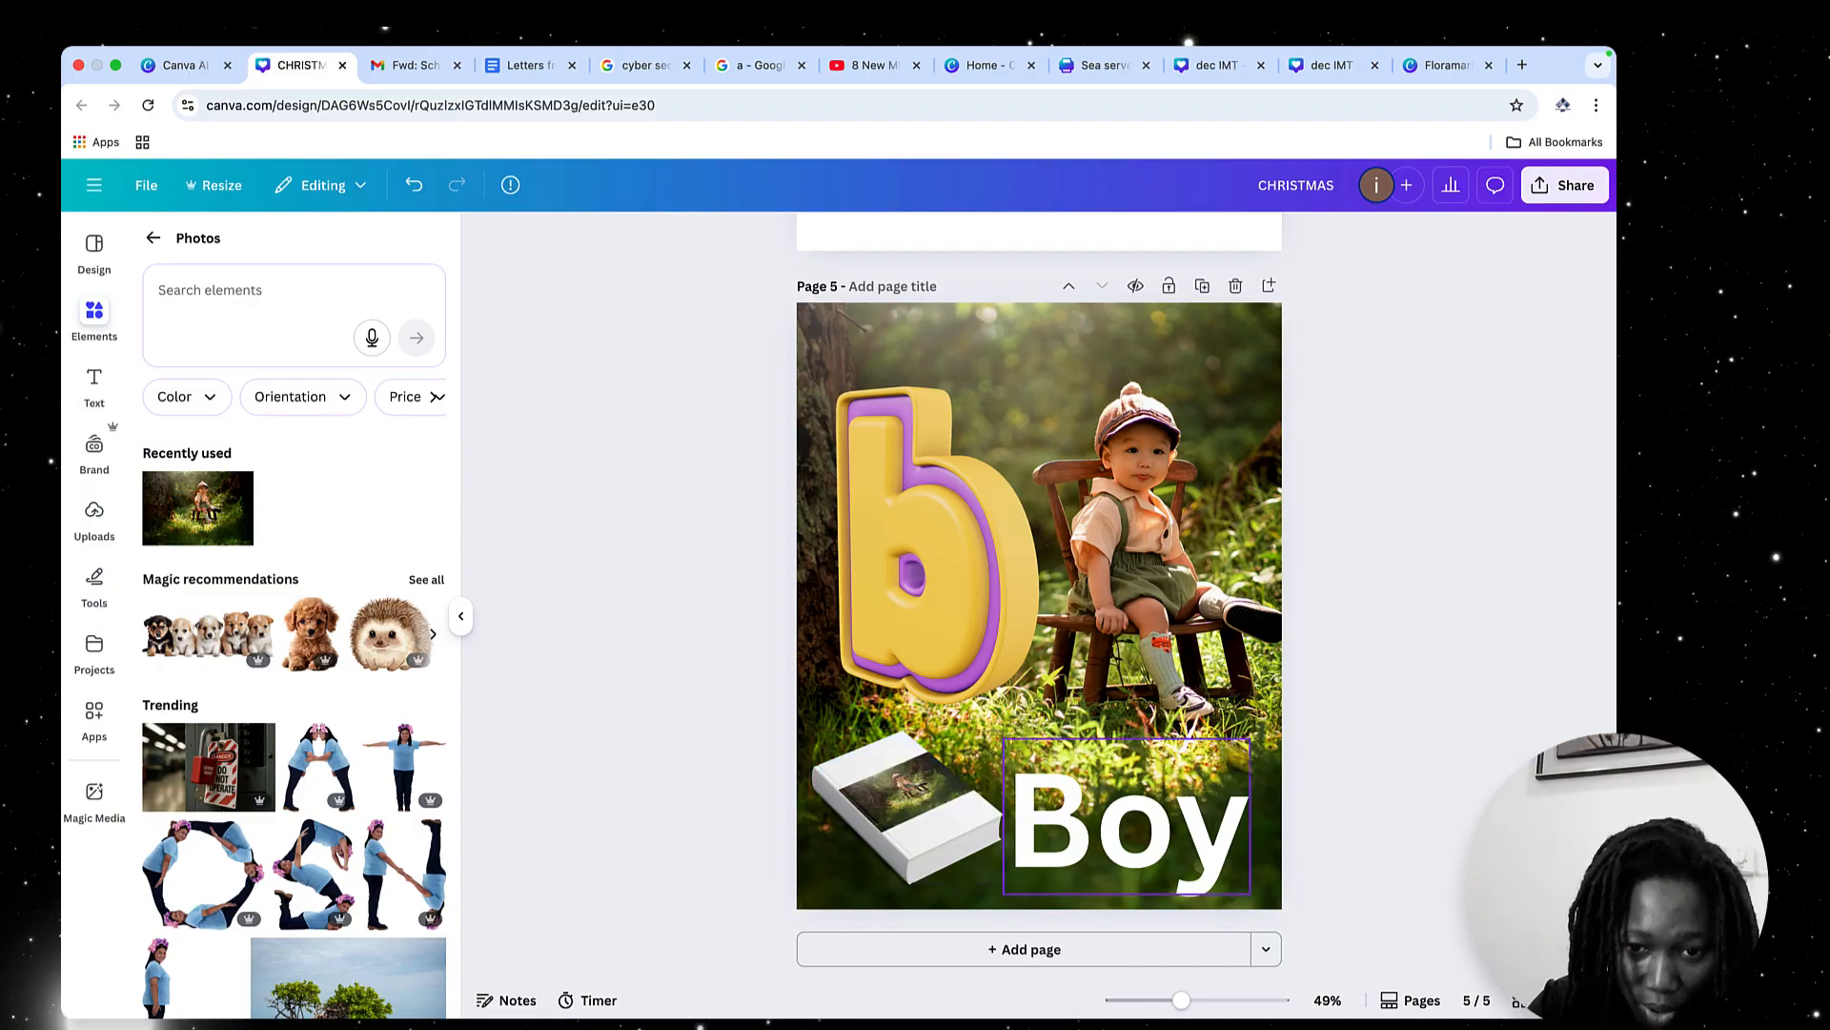
Enlarge and reposition the child photo inside the book mockup so it fills the whole cover, and apply the changes
left_click(910, 805)
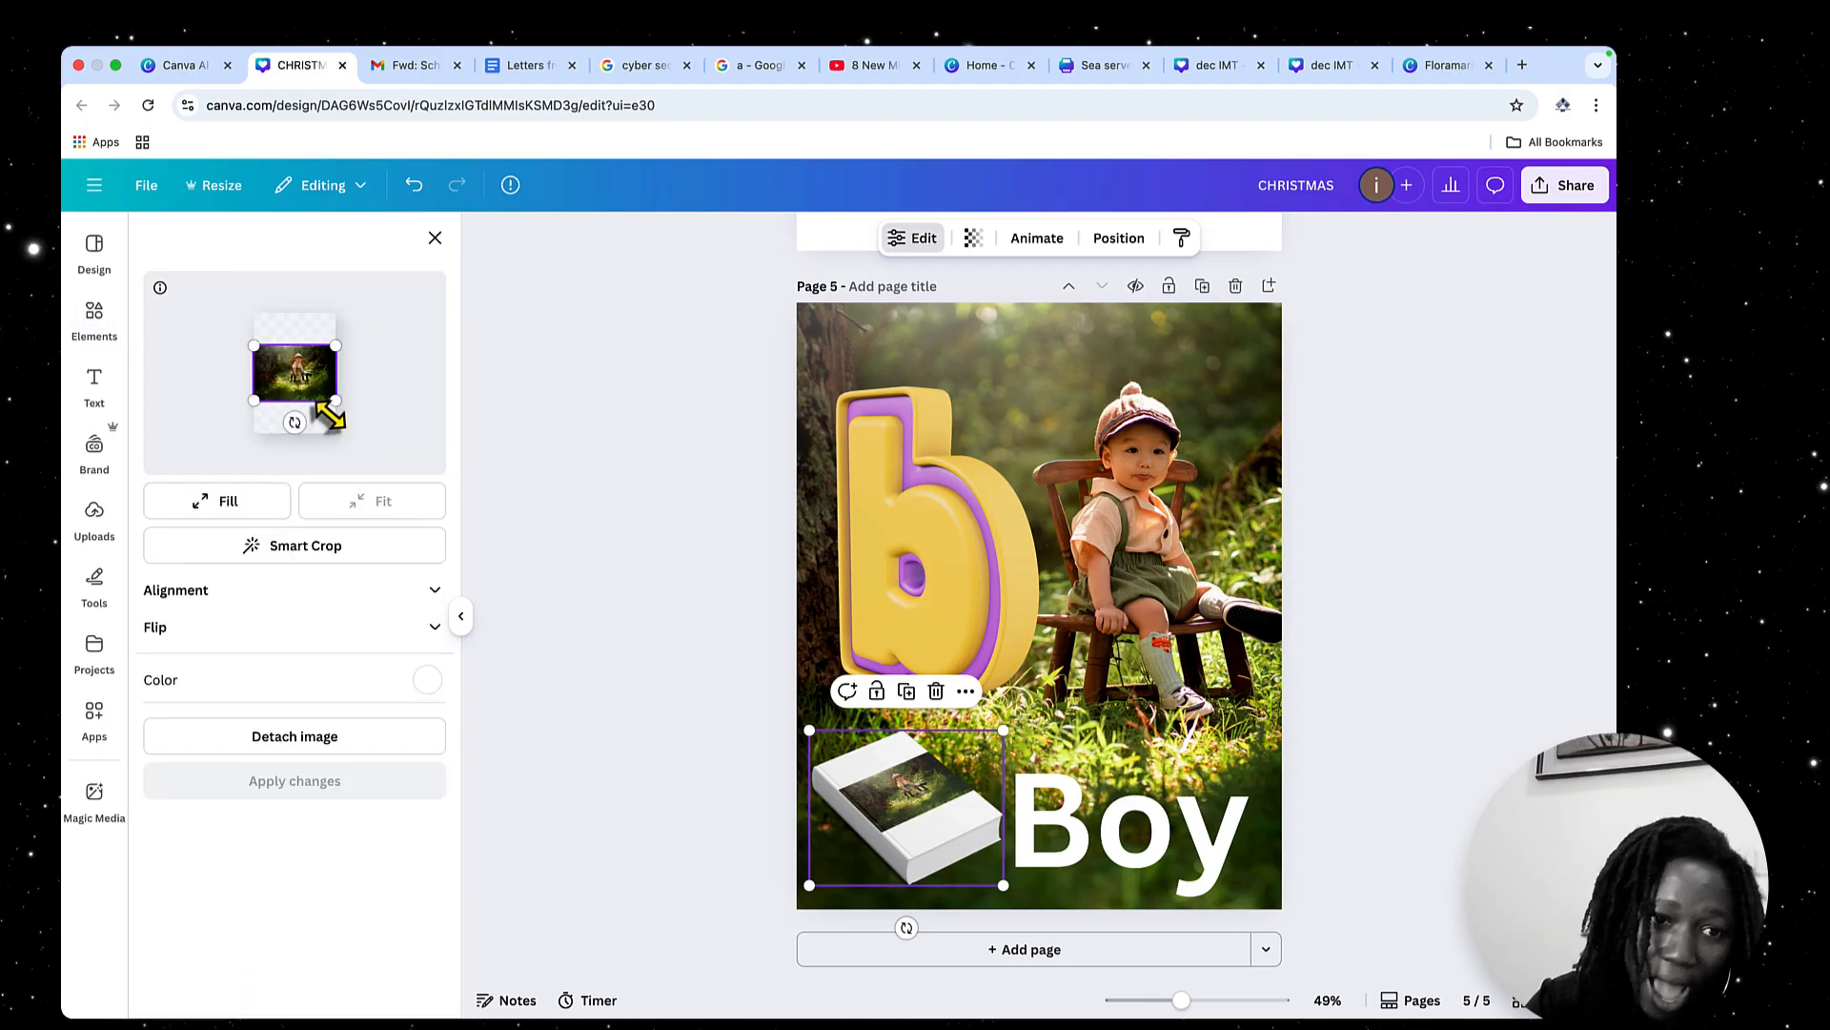
left_click_drag(260, 341, 234, 306)
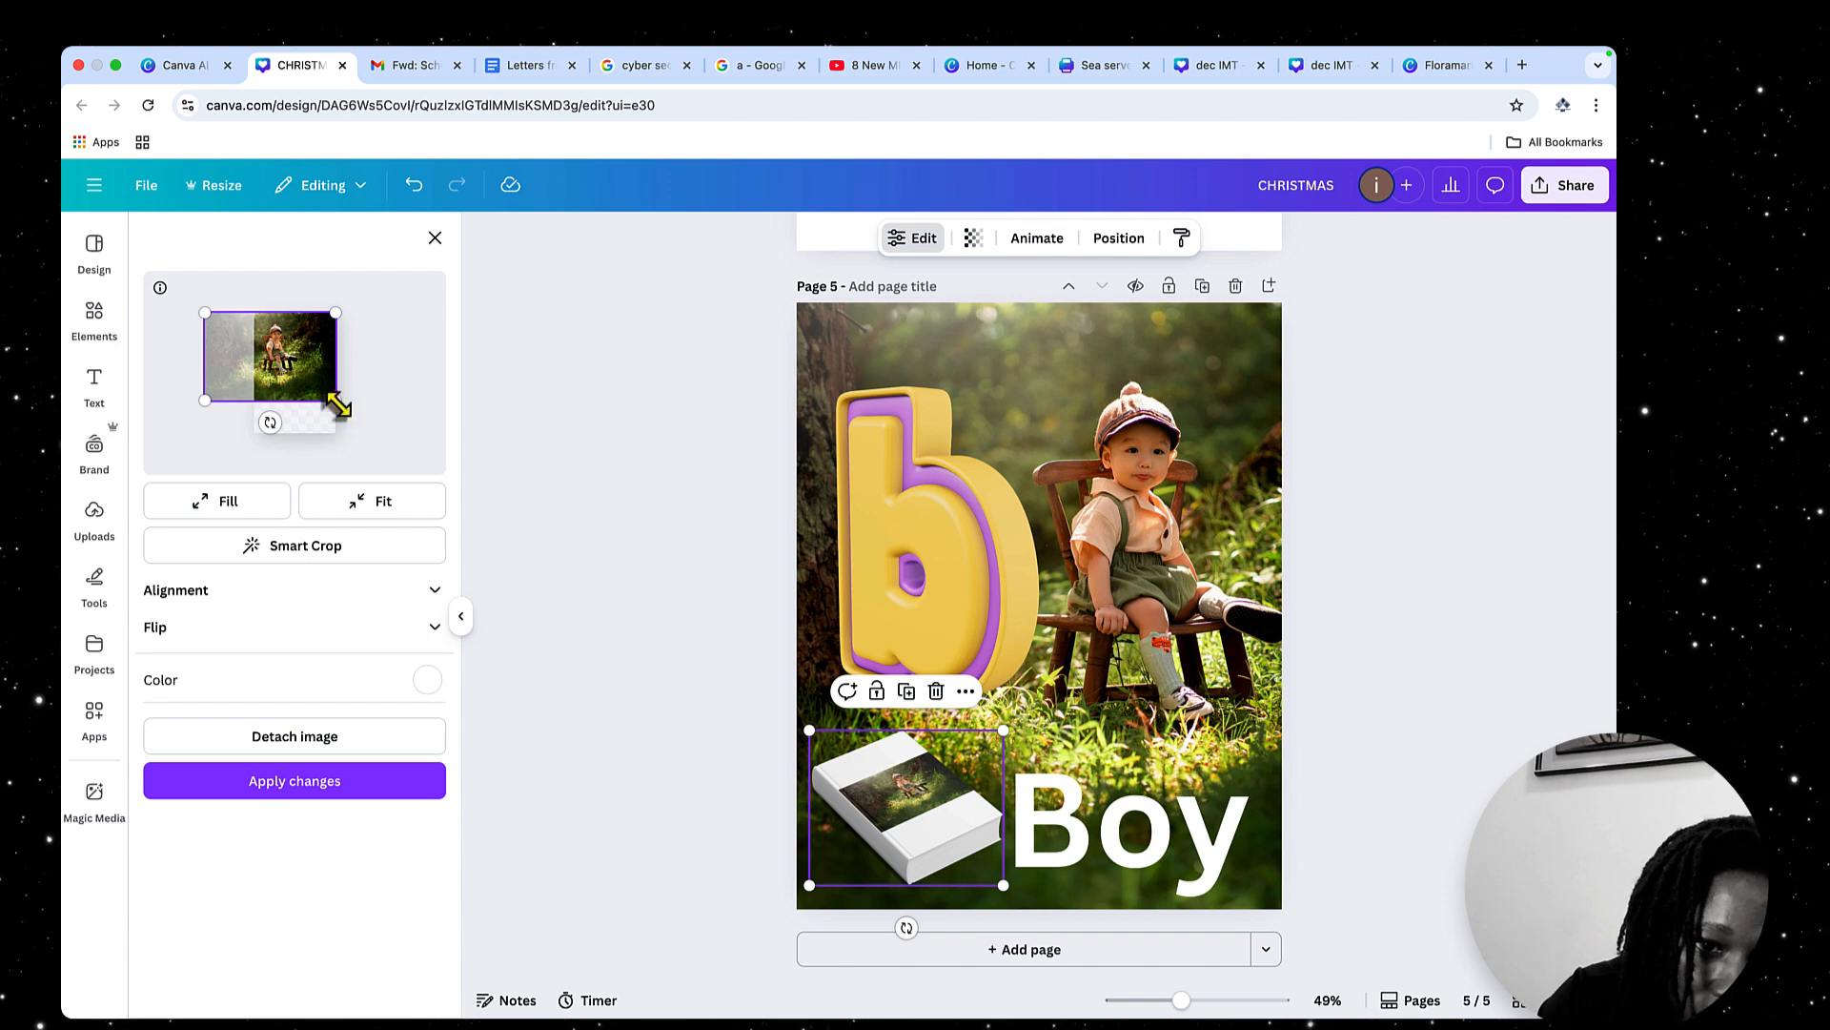
left_click_drag(340, 404, 382, 502)
left_click_drag(308, 421, 290, 413)
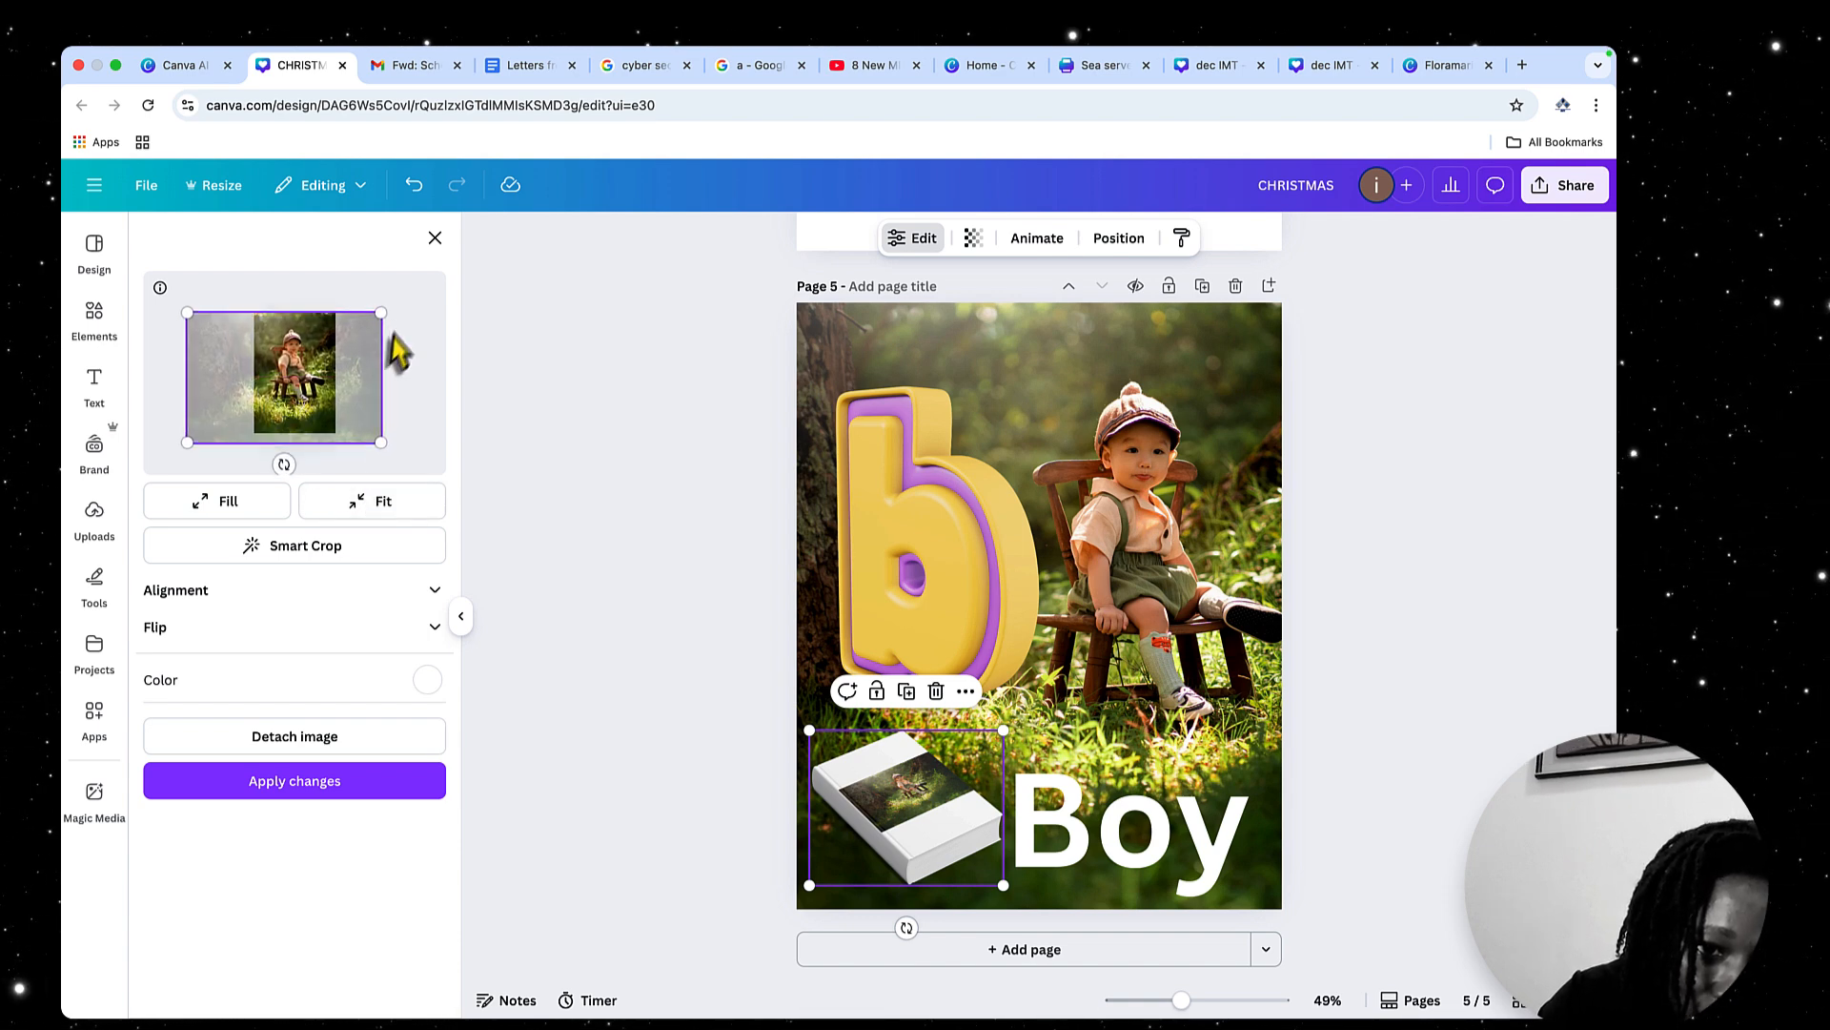
left_click_drag(382, 319, 387, 308)
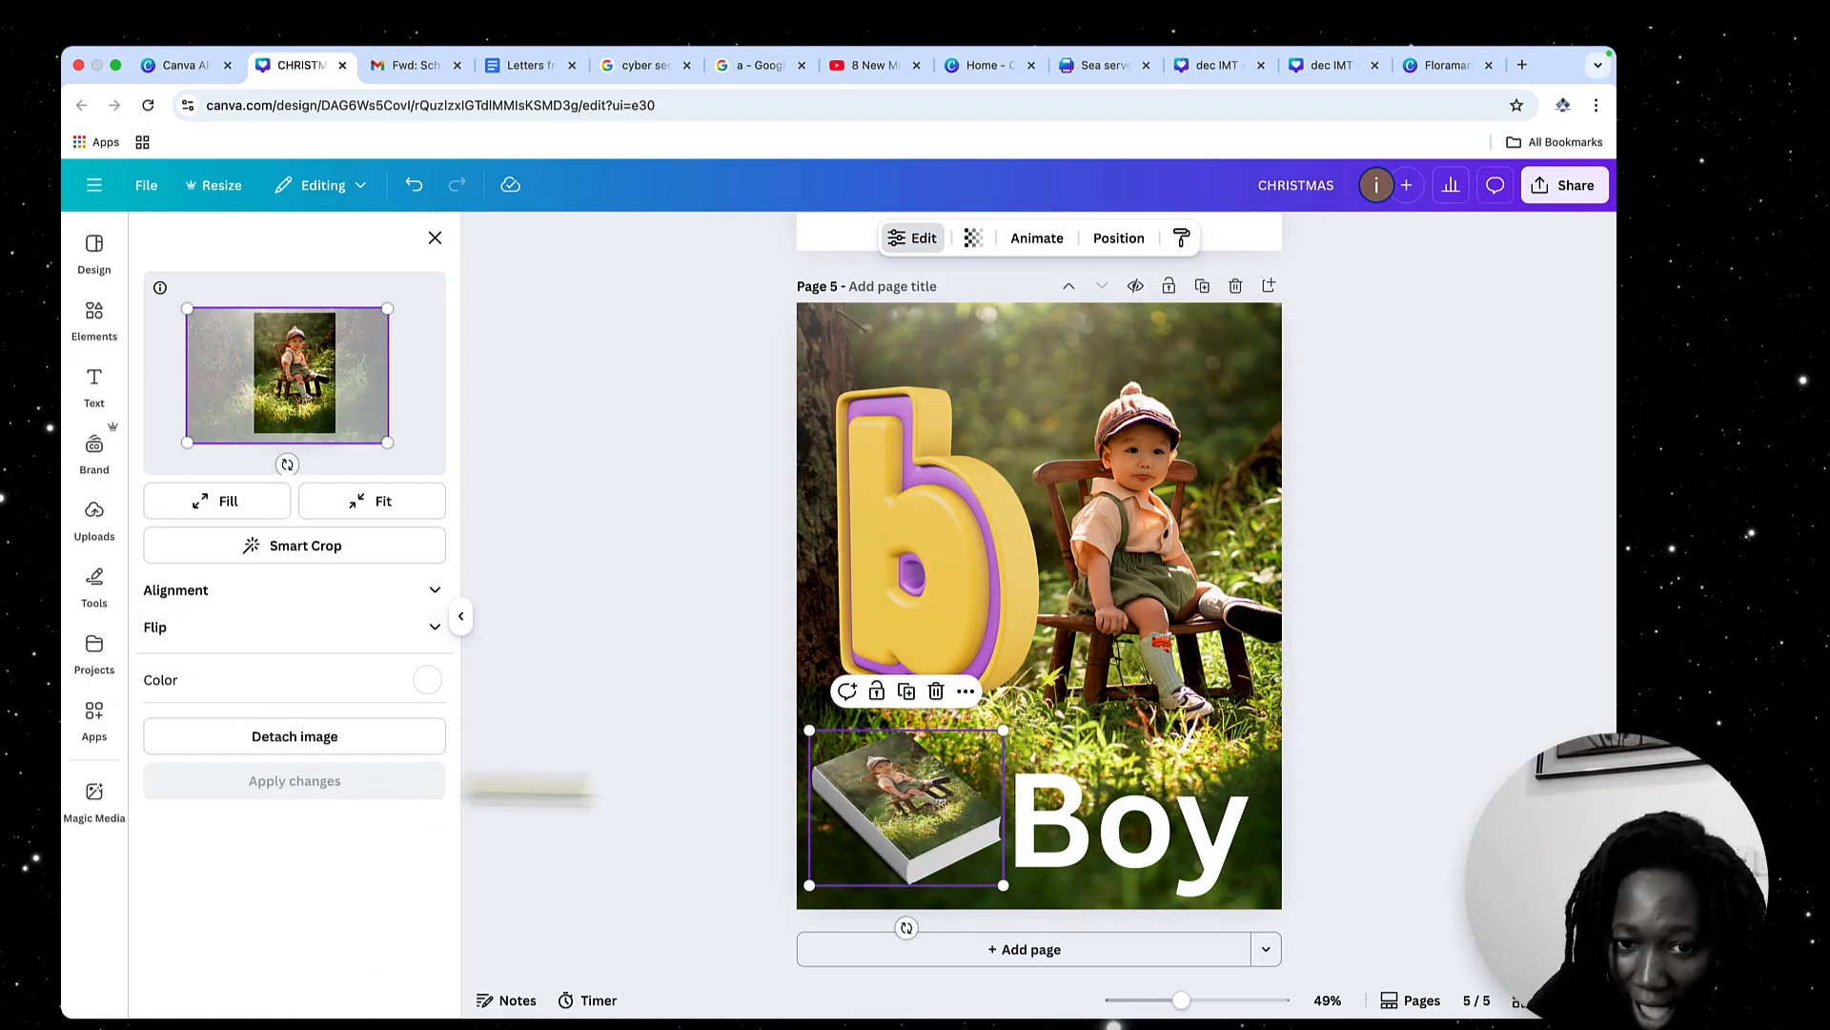
left_click(1209, 426)
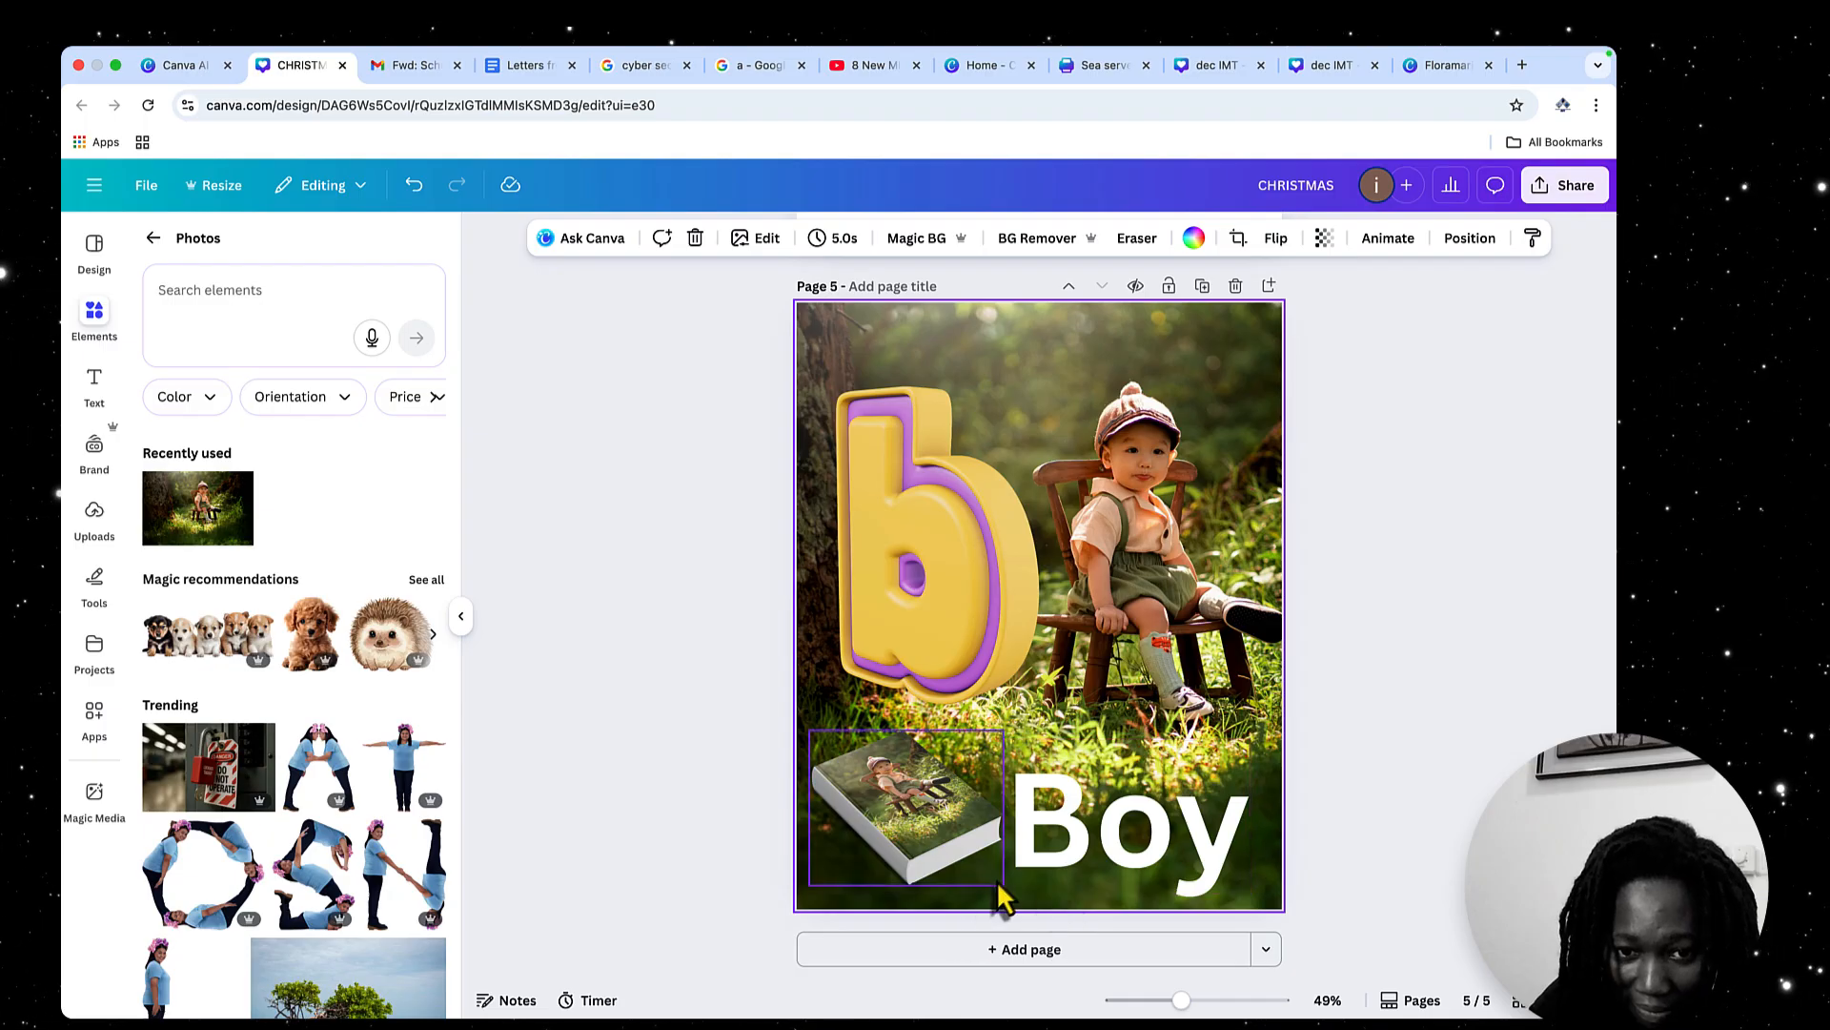
Move the book mockup to the page's upper-right corner and shift the "Boy" heading to the lower left
left_click(933, 806)
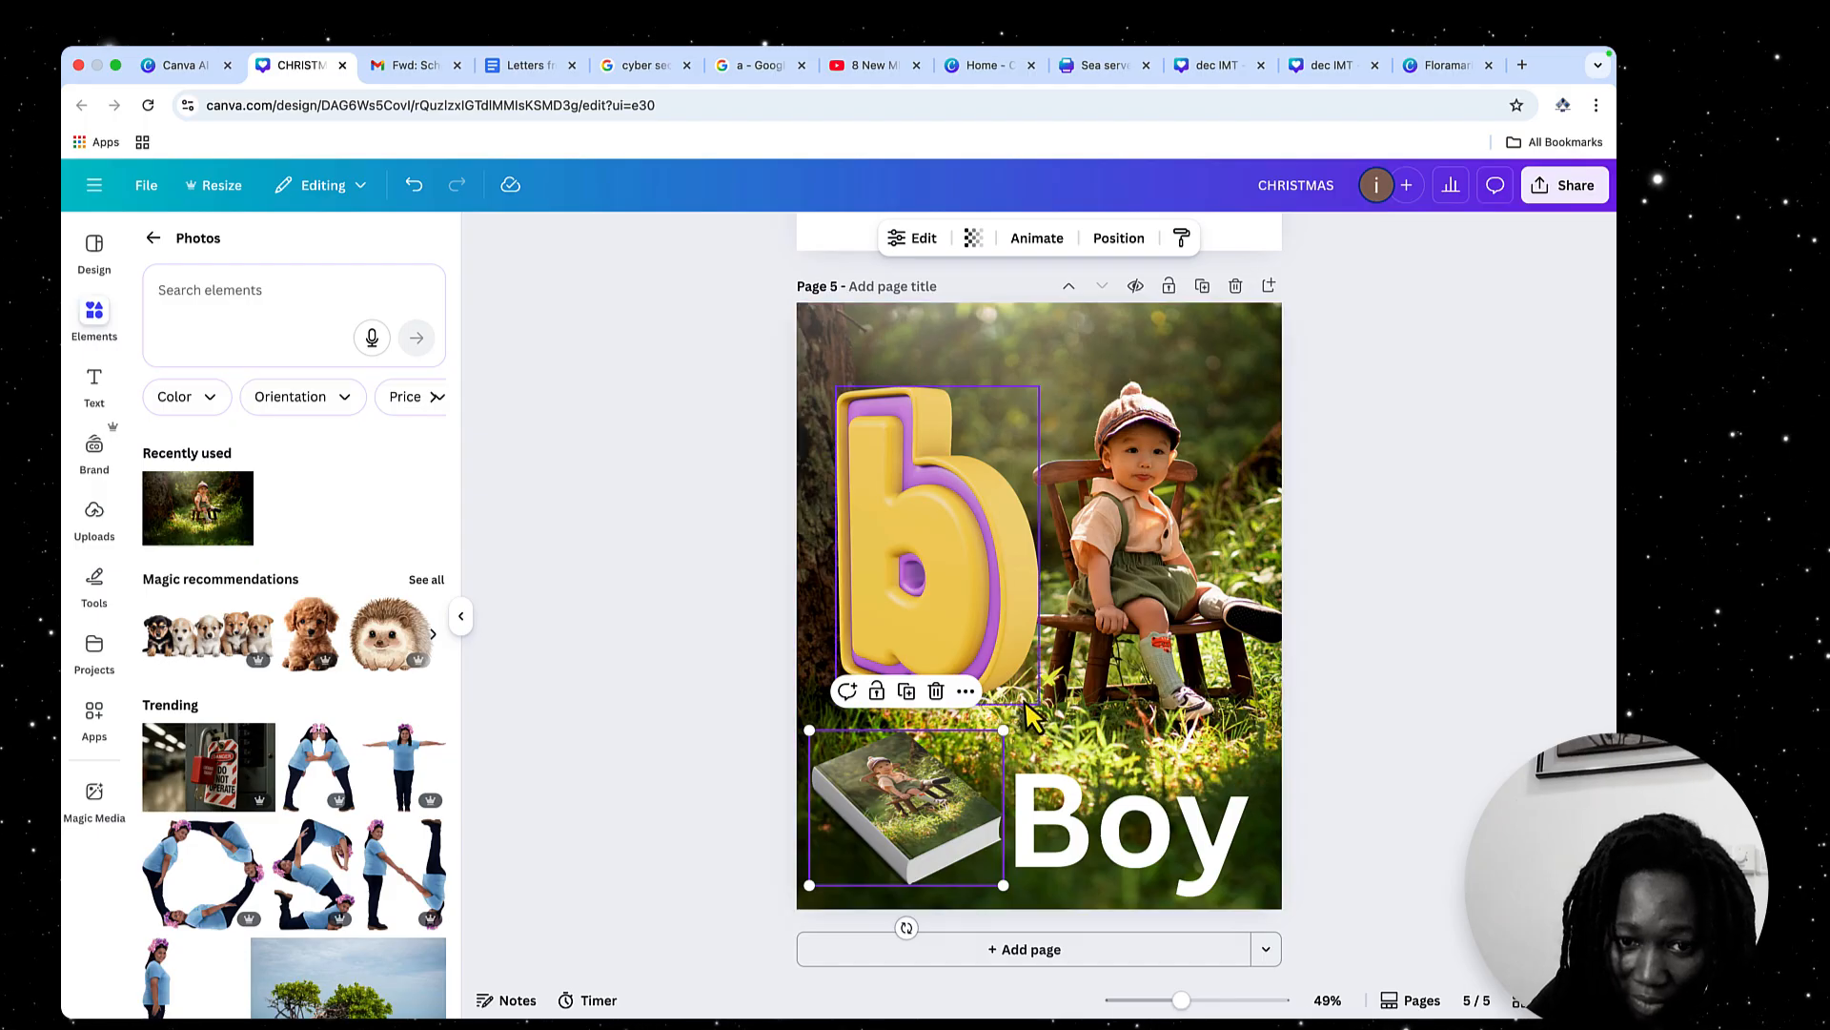
left_click_drag(933, 853, 1247, 408)
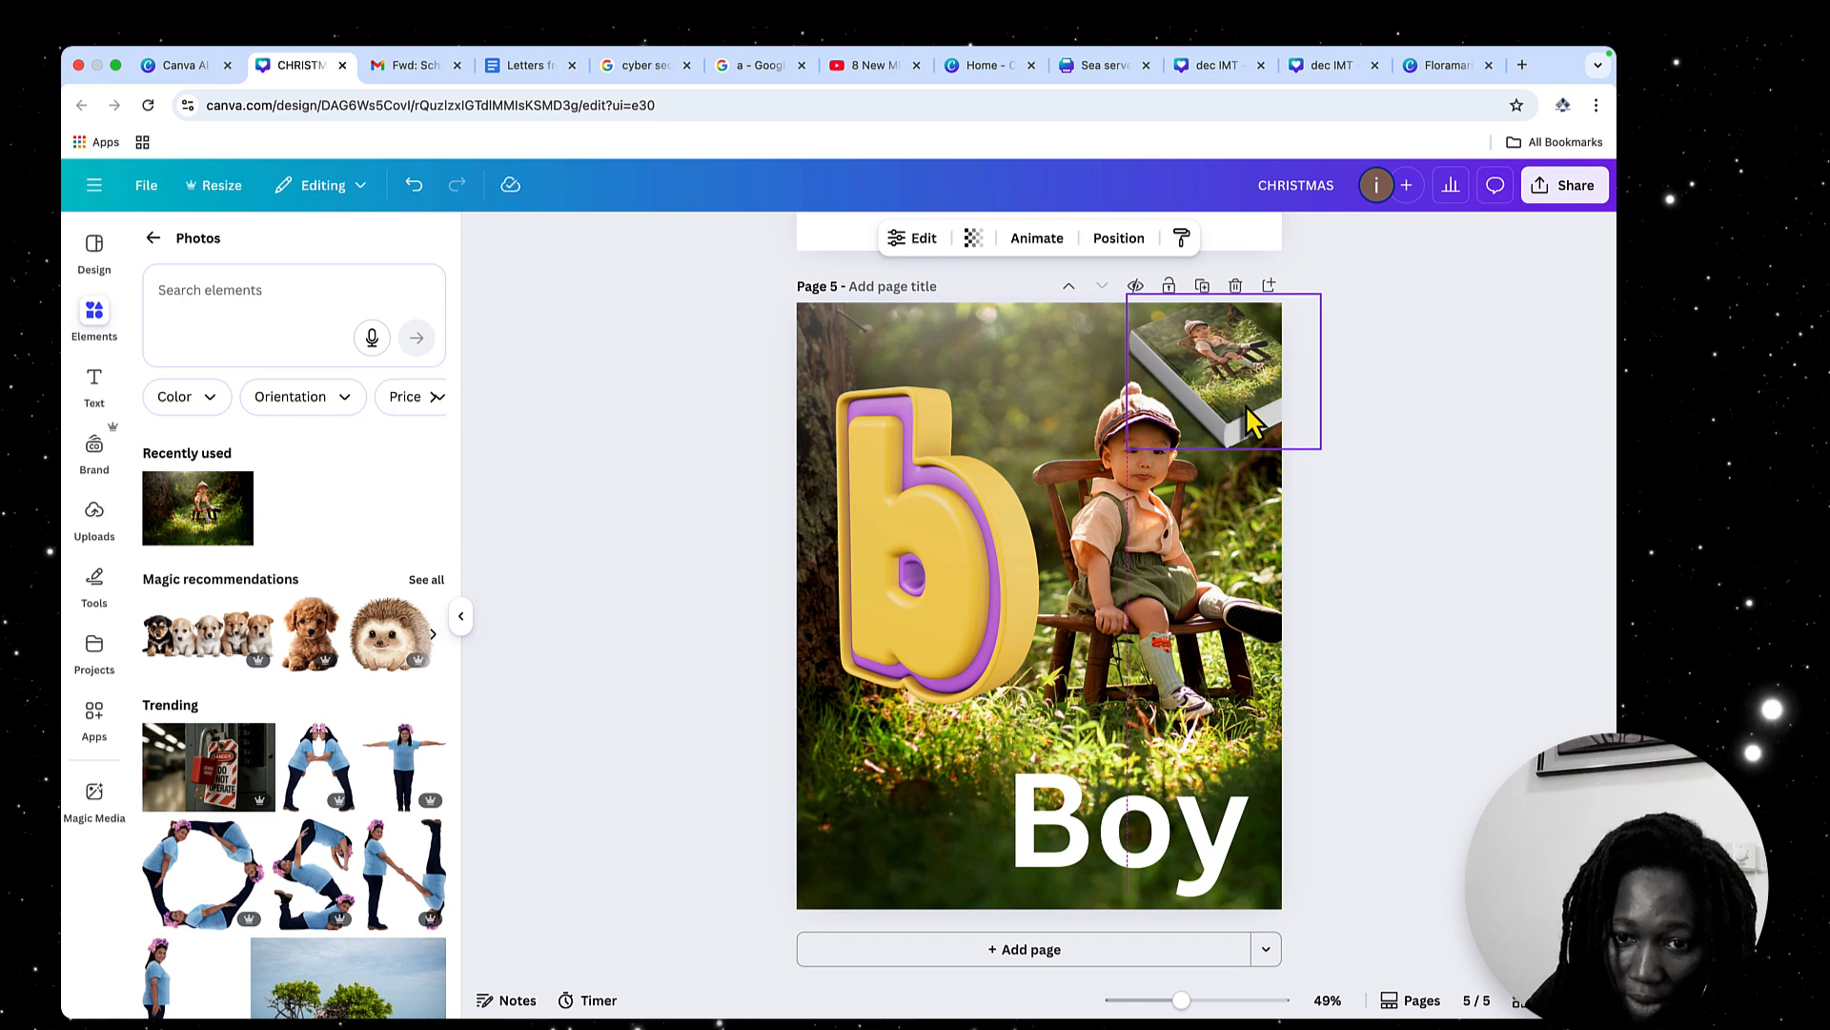
left_click(1149, 851)
left_click_drag(1030, 837, 987, 837)
Place the book mockup in the page's lower-right corner and shrink it to fit beside the "Boy" heading
left_click_drag(1233, 420, 1232, 774)
left_click_drag(1094, 737, 1140, 774)
left_click_drag(1213, 831, 1182, 826)
left_click_drag(1253, 777, 1217, 839)
Reduce the "Boy" heading to font size 196 and view page 5 in full screen
left_click(1012, 818)
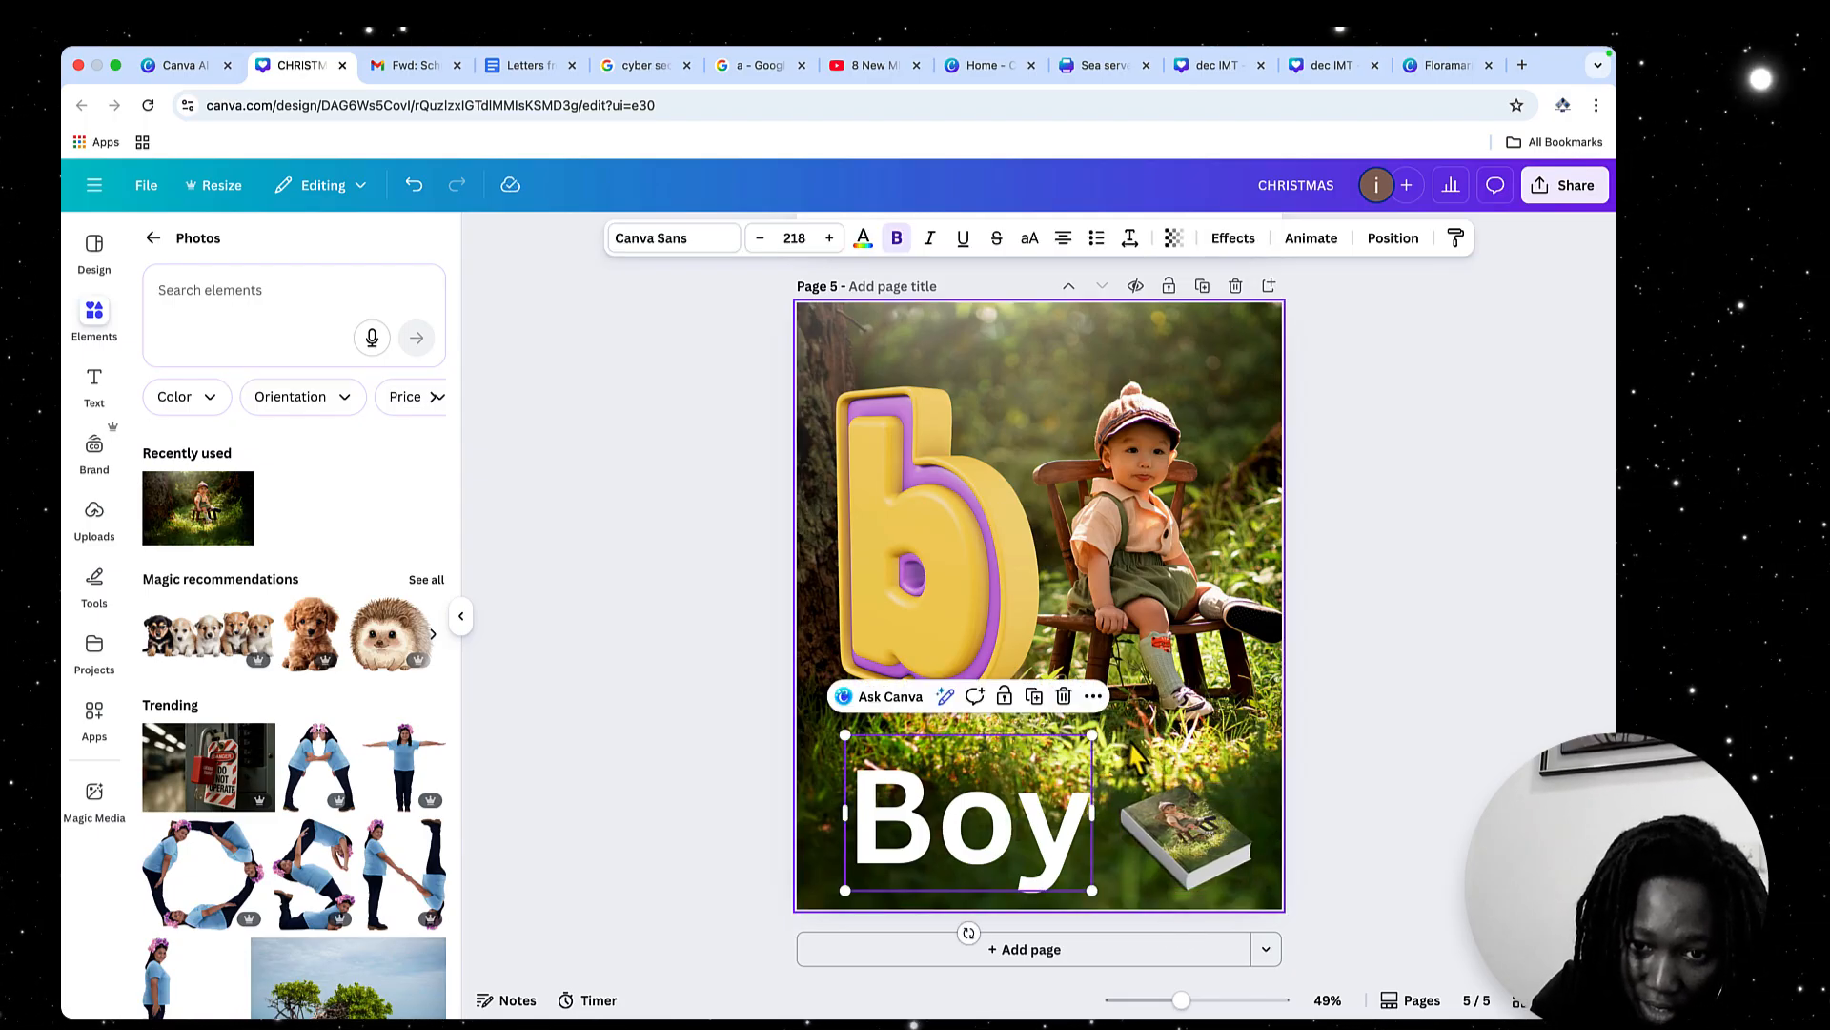
left_click_drag(1091, 735, 1071, 756)
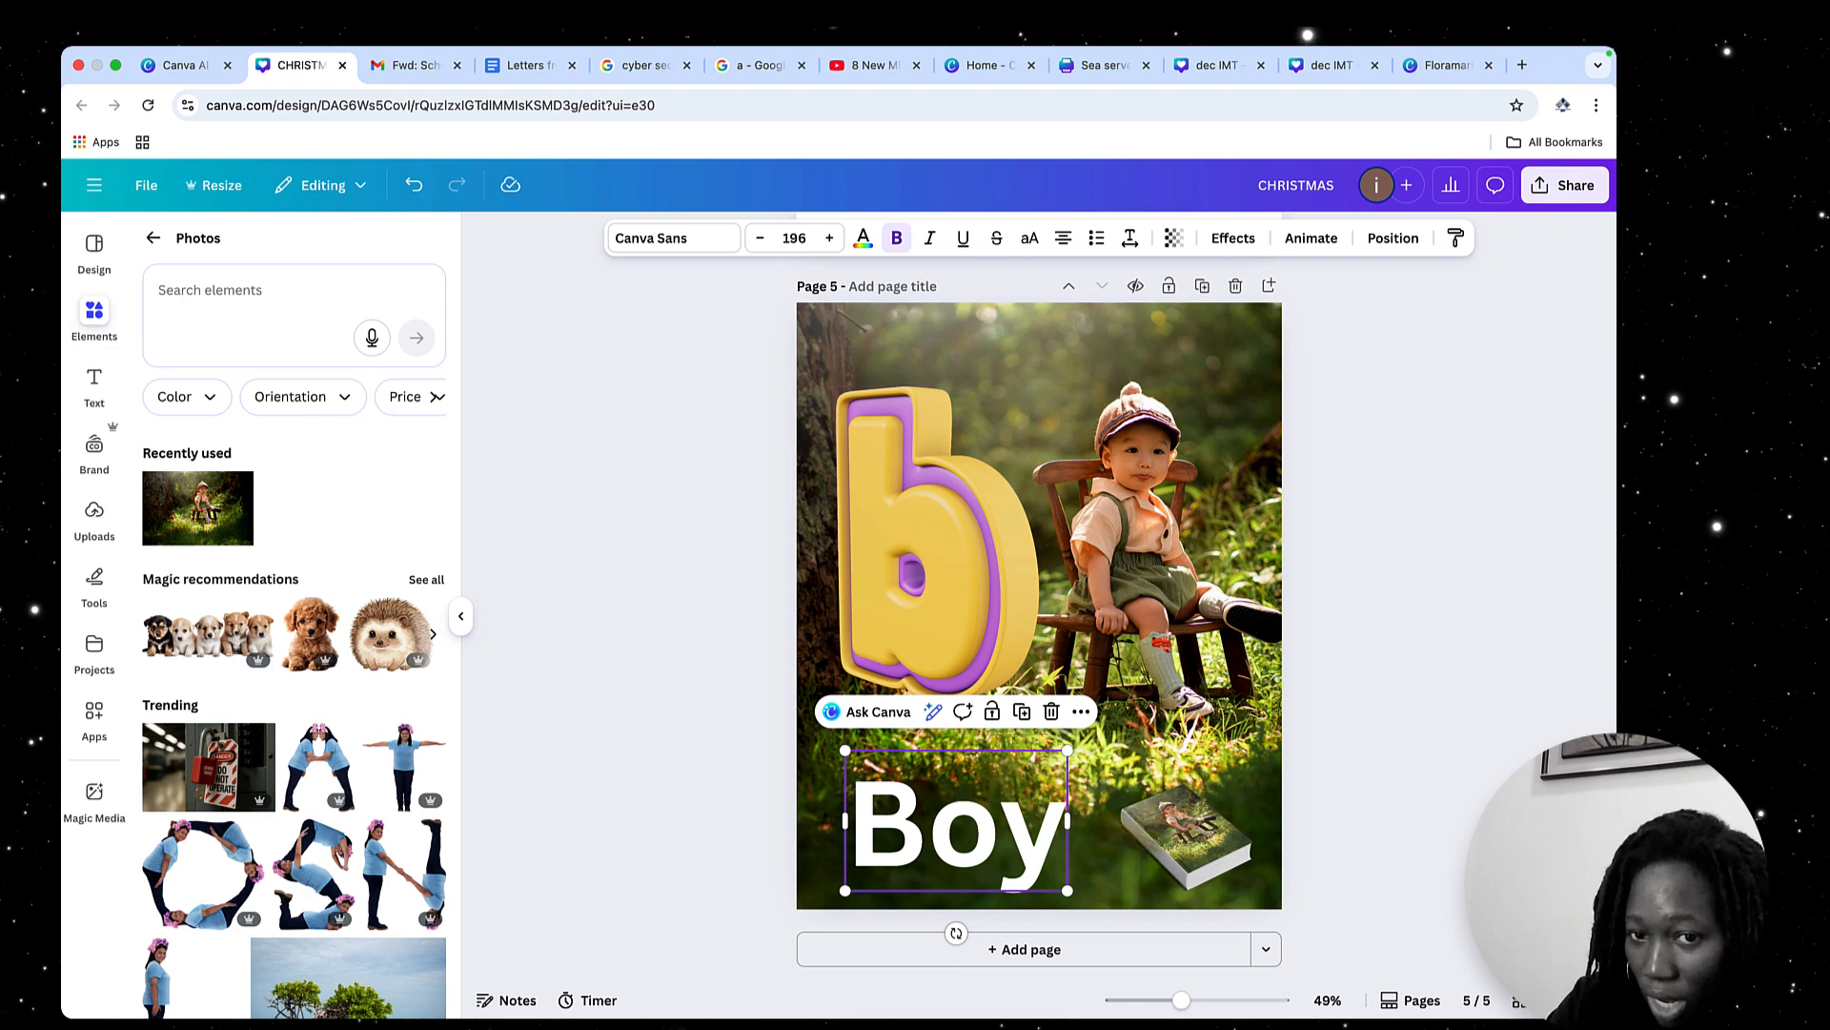
left_click(1321, 512)
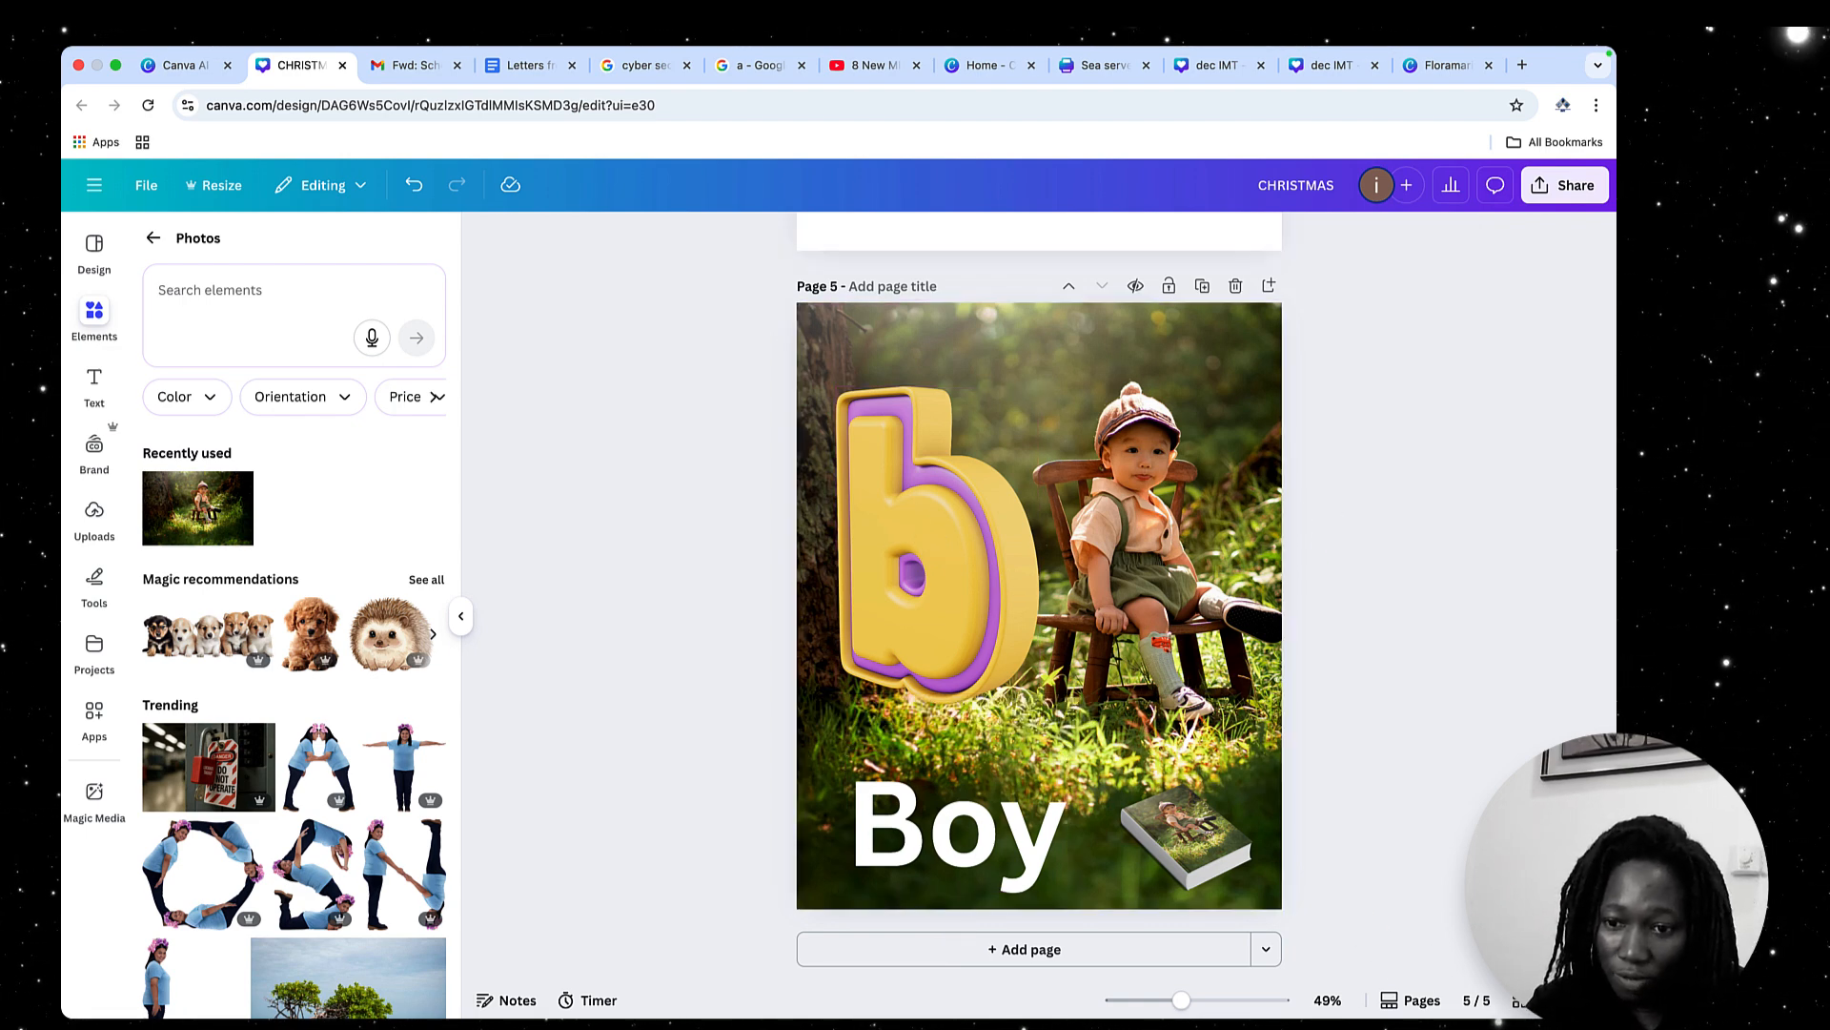
left_click(1558, 1000)
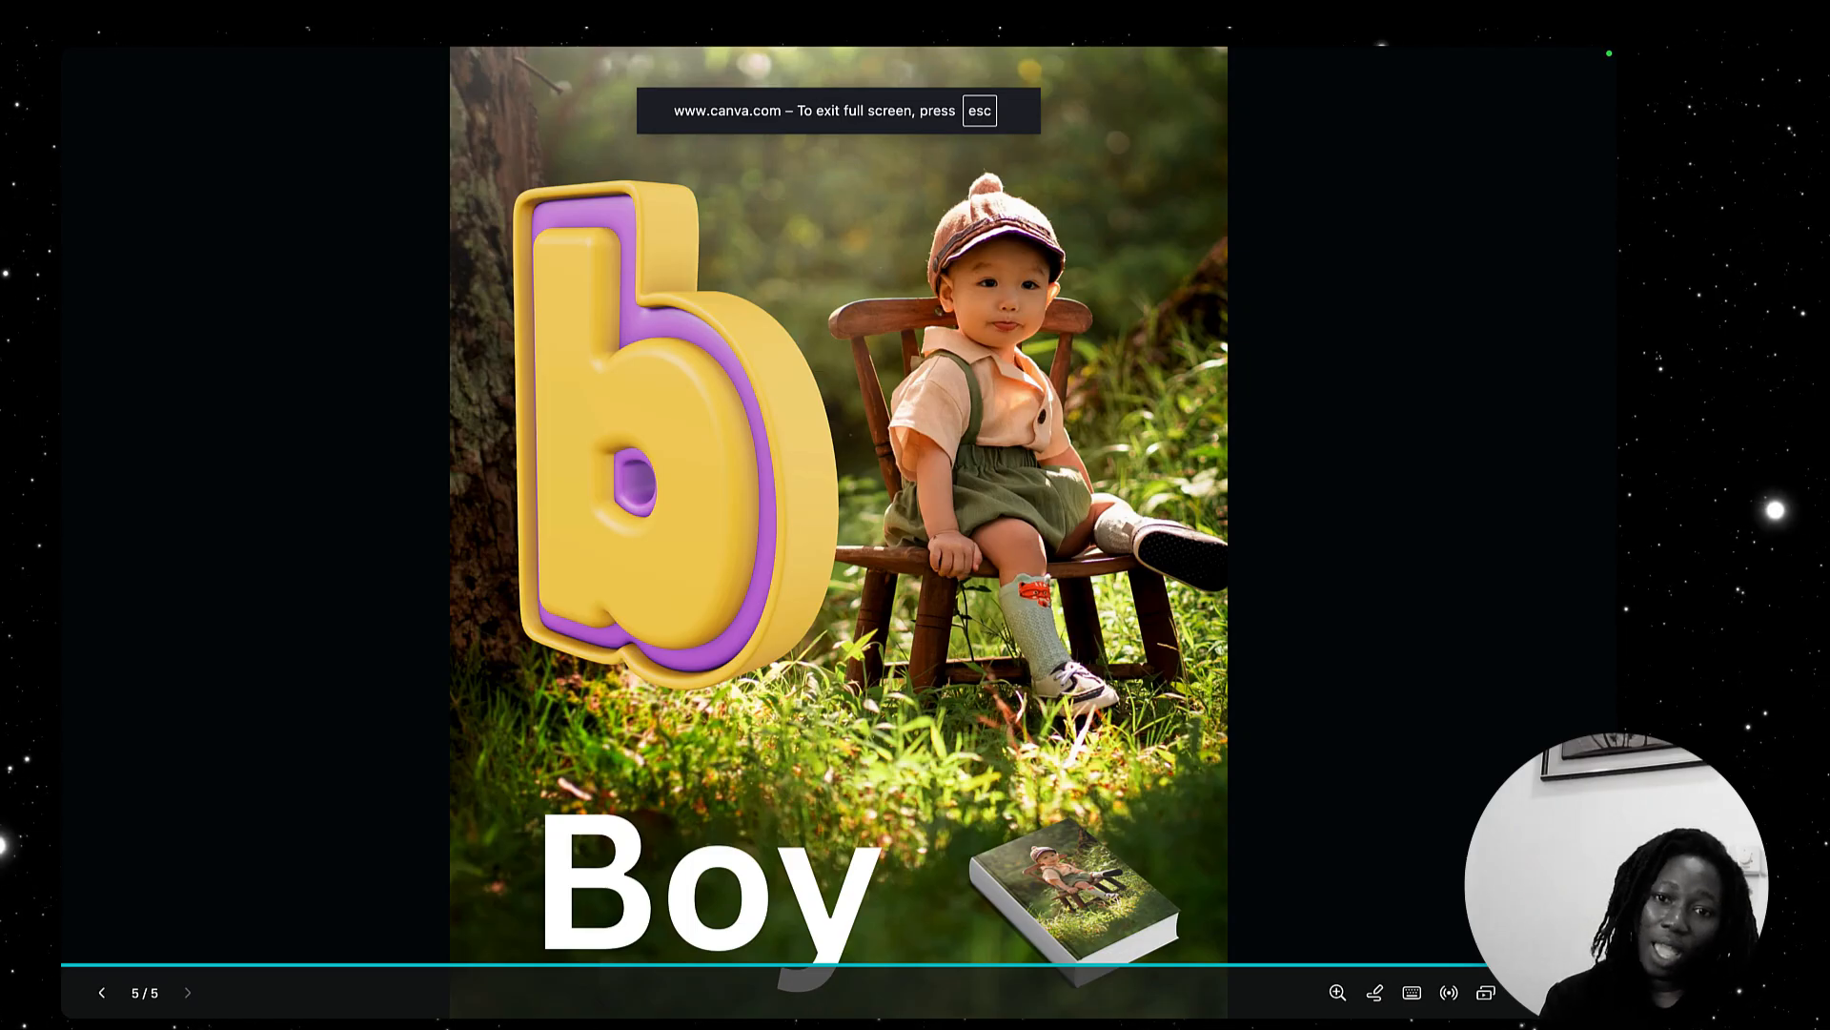